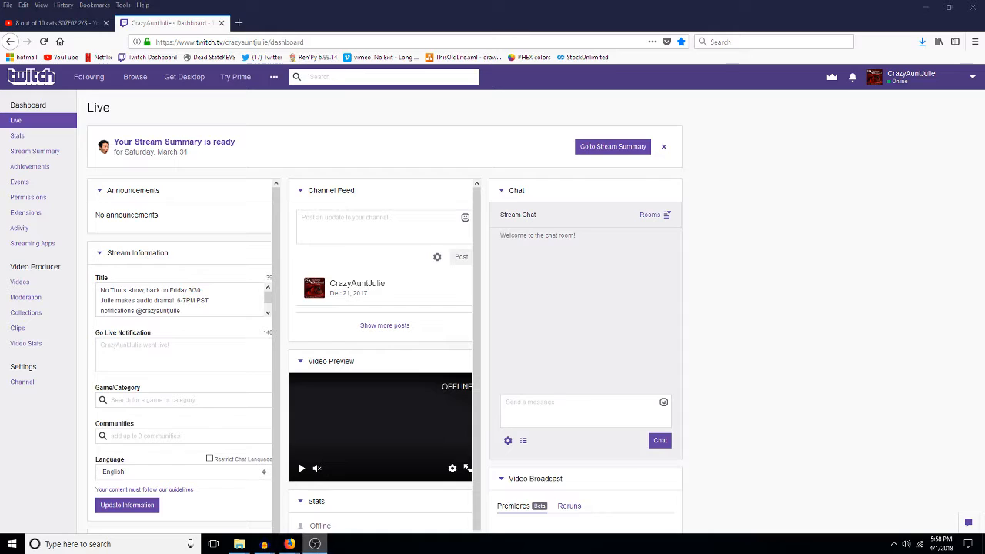
Step: Undo the mixdown in 3agreeing to restore its six tracks, then close that project
mouse_move(265, 546)
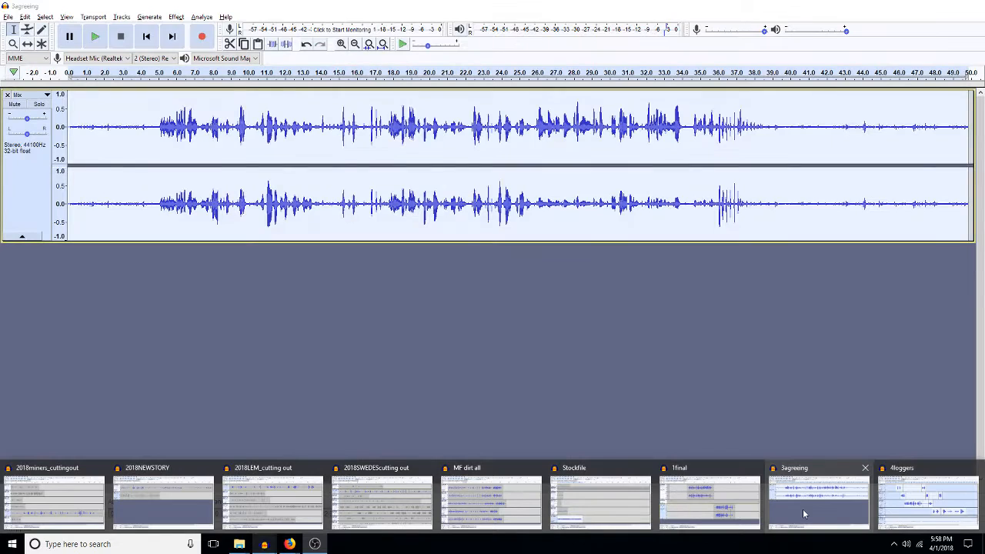
left_click(802, 508)
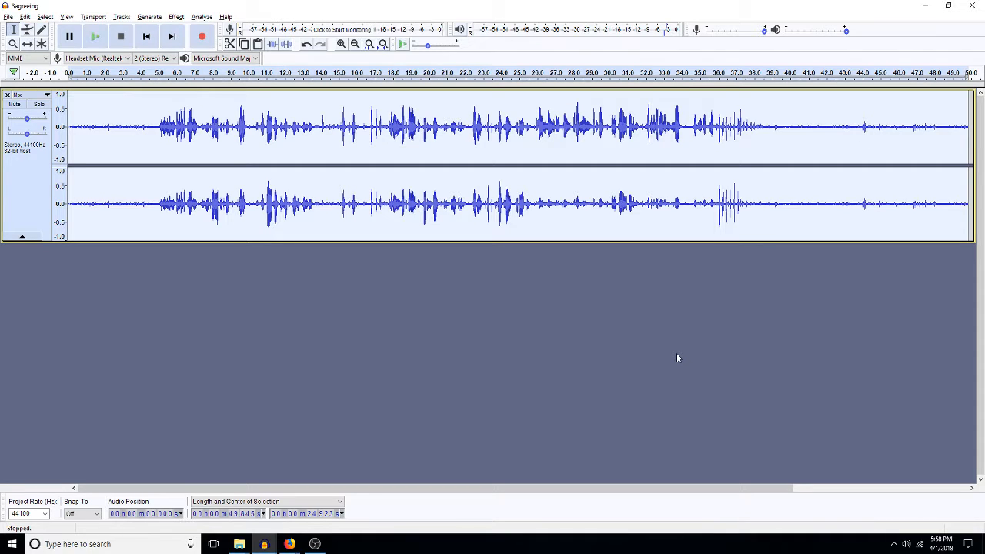
key("ctrl+z")
left_click(969, 6)
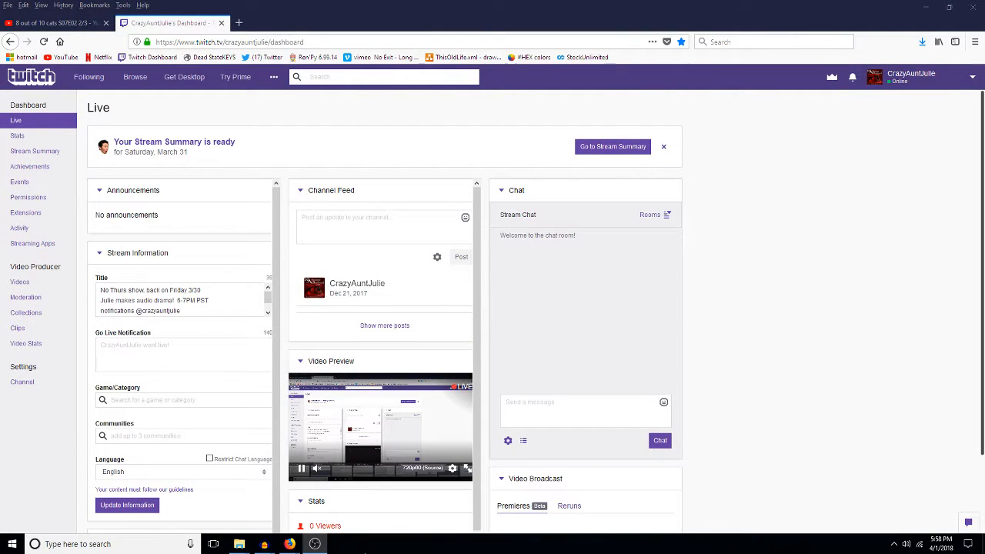
Step: Close the 4loggers project
mouse_move(262, 545)
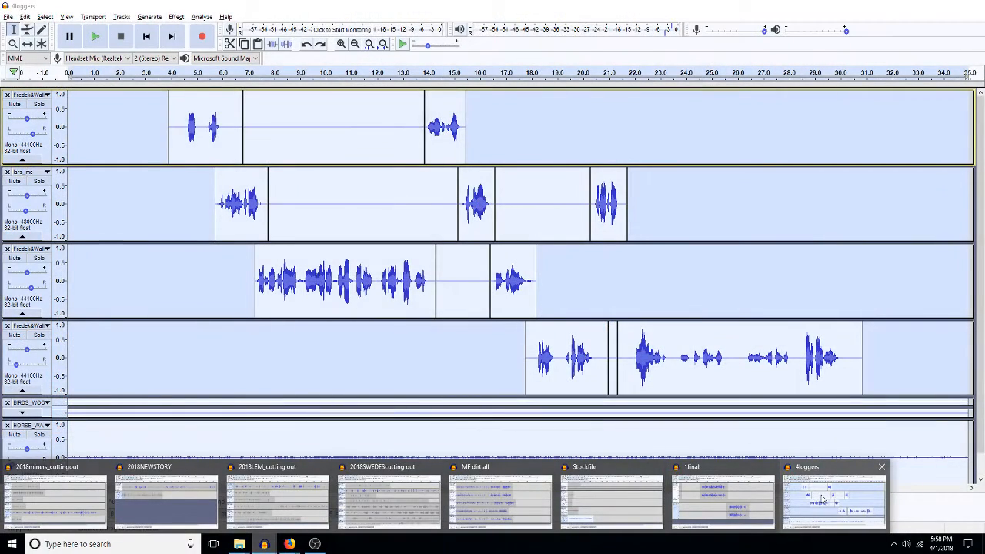
left_click(821, 498)
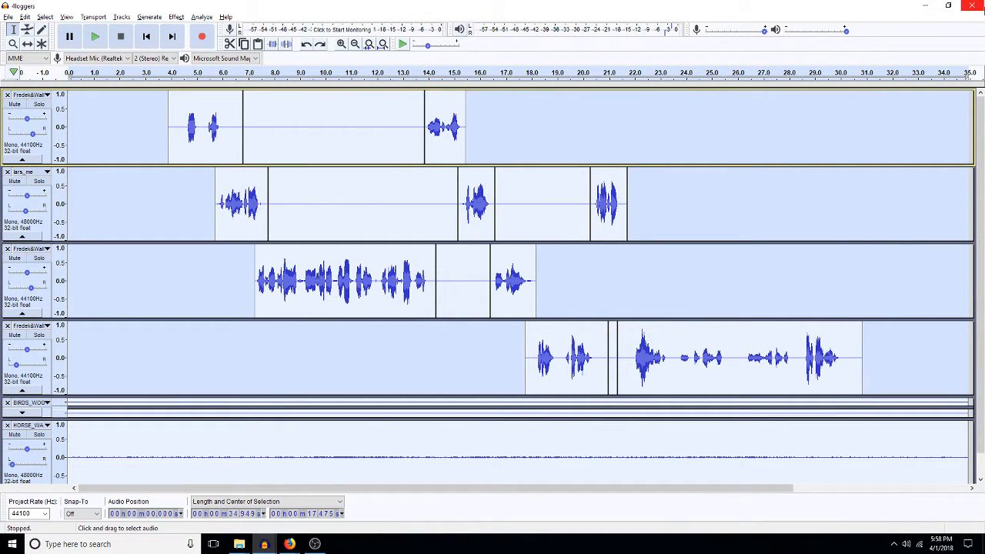
left_click(972, 8)
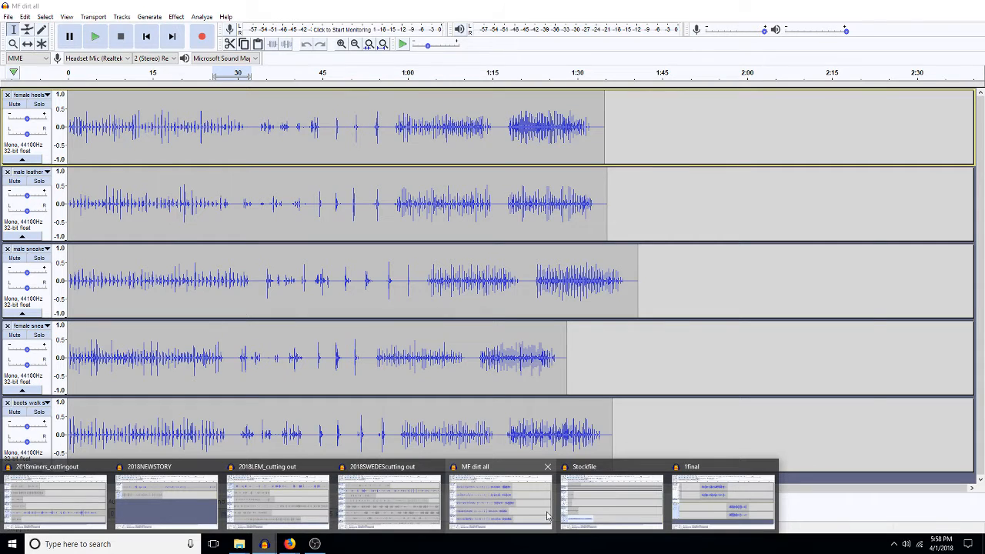
Step: Bring 2018NEWSTORY forward, then make the 1final project the front window
mouse_move(590, 523)
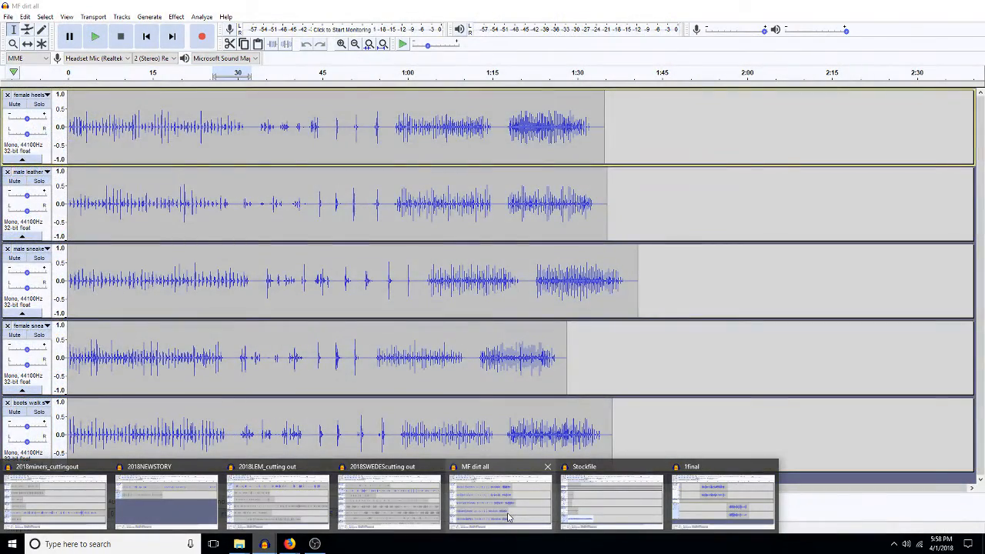
mouse_move(397, 510)
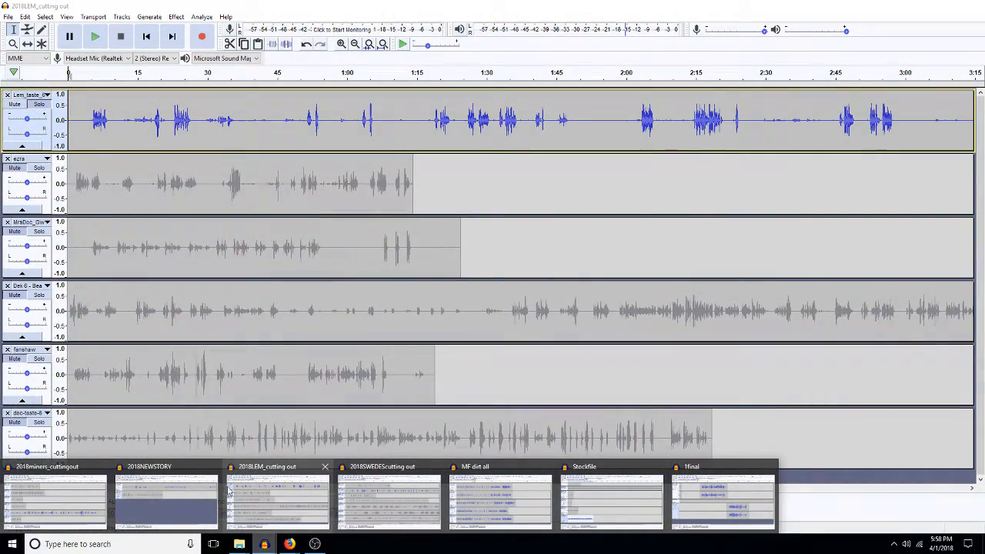
mouse_move(153, 508)
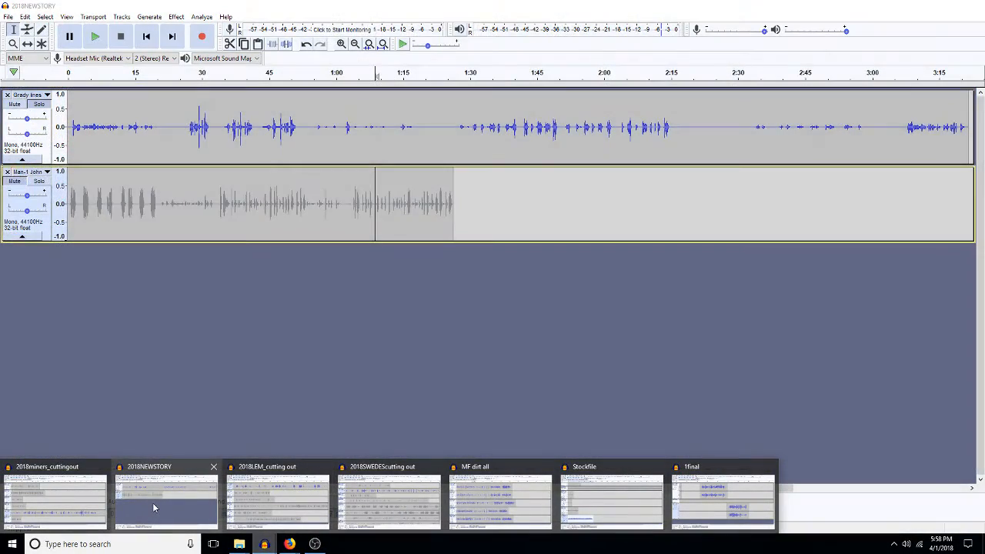
left_click(153, 508)
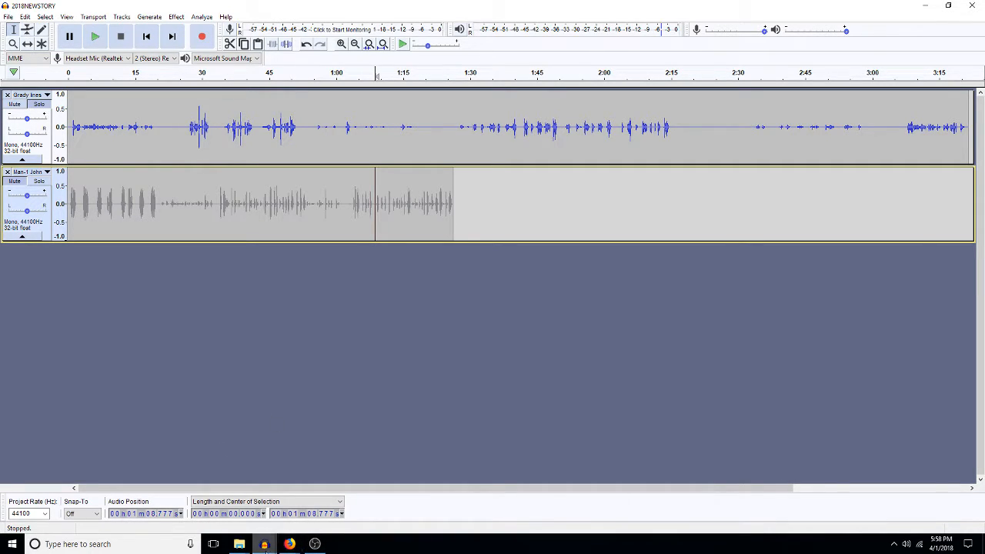
left_click(264, 542)
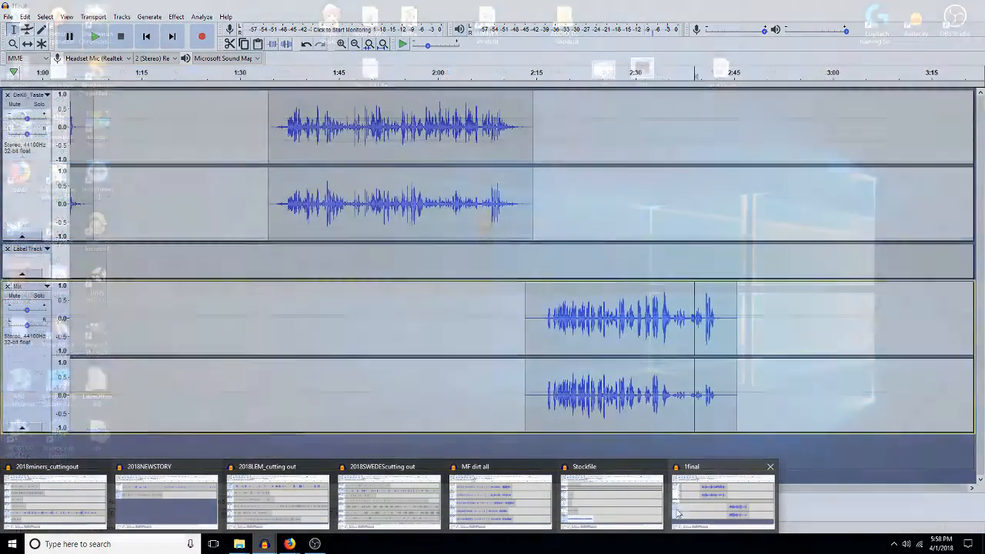
mouse_move(684, 517)
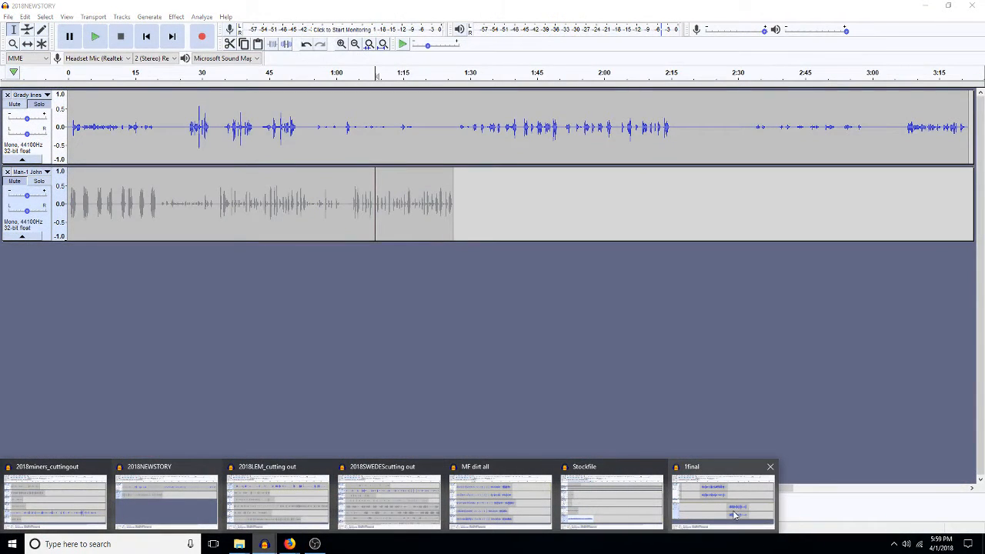
left_click(721, 480)
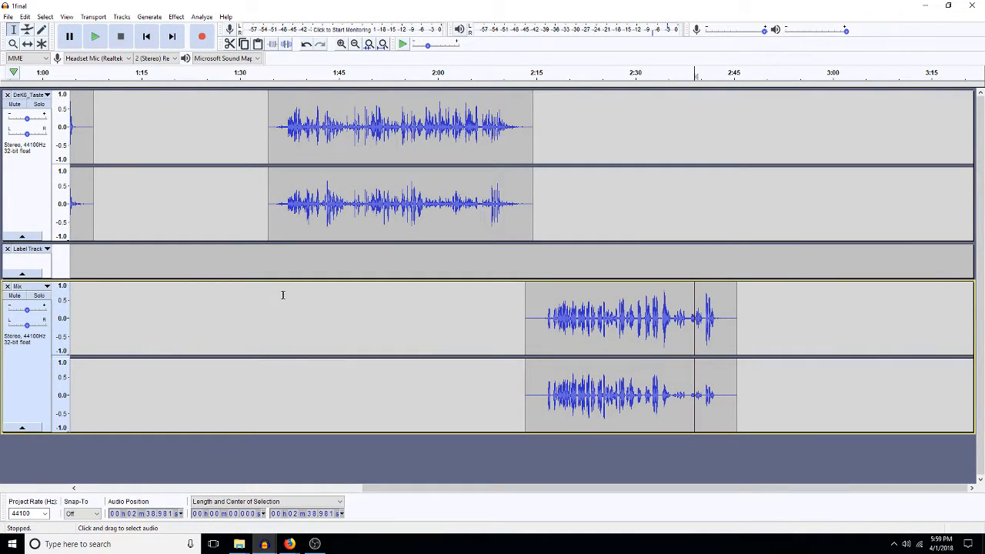
Step: Start a File > Open in Audacity, then switch to the Twitch dashboard in Firefox
left_click(8, 16)
left_click(25, 40)
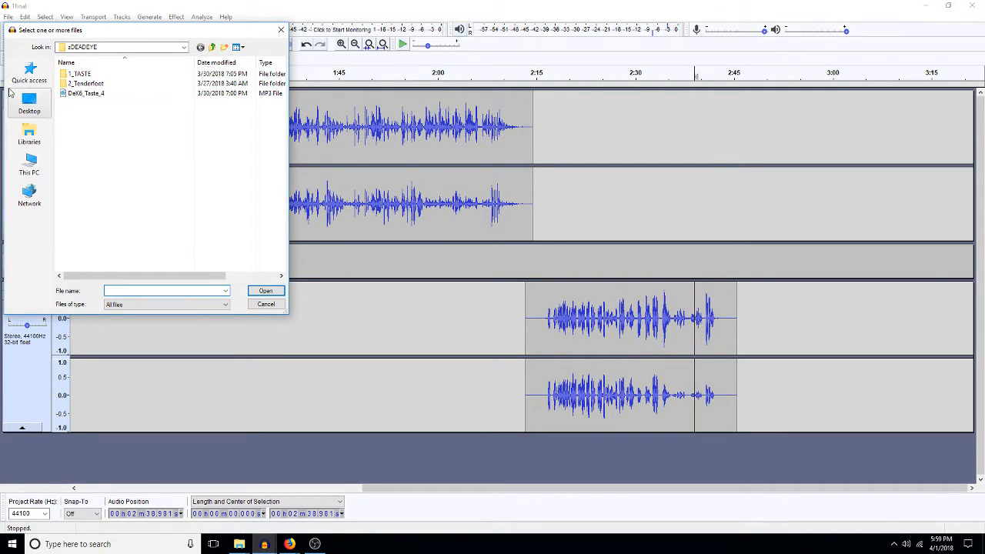
left_click(290, 544)
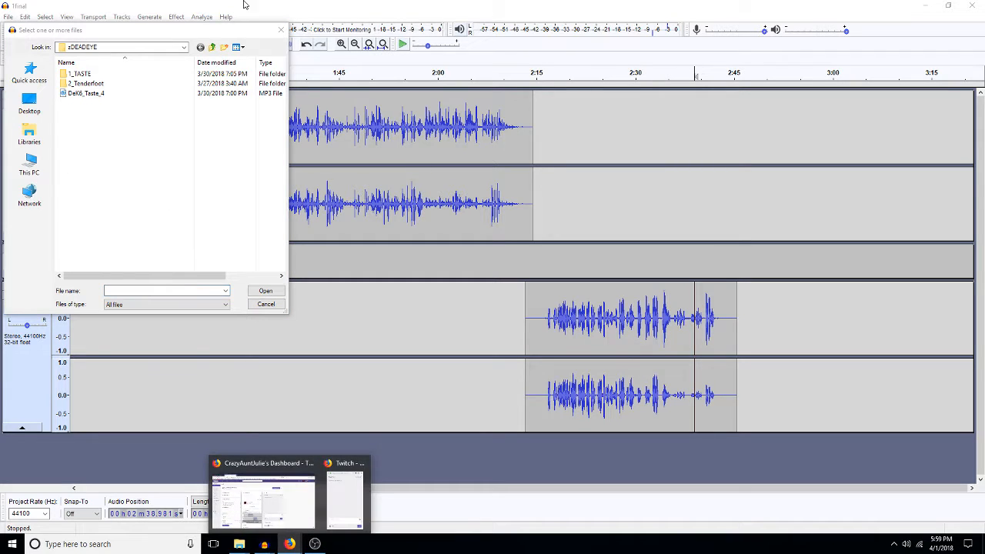
left_click(342, 500)
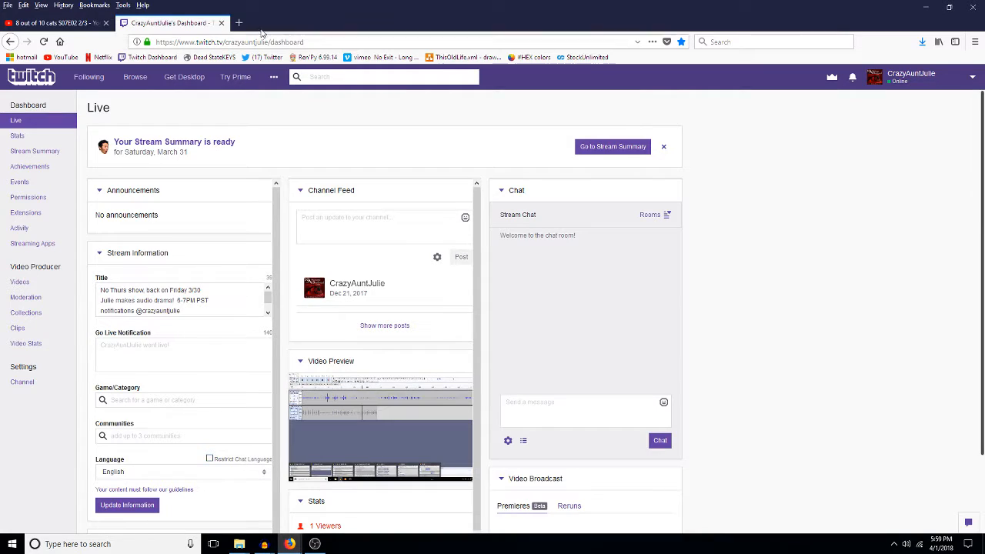
Step: Check the Downloads folder in File Explorer, then open a new Firefox tab
left_click(240, 544)
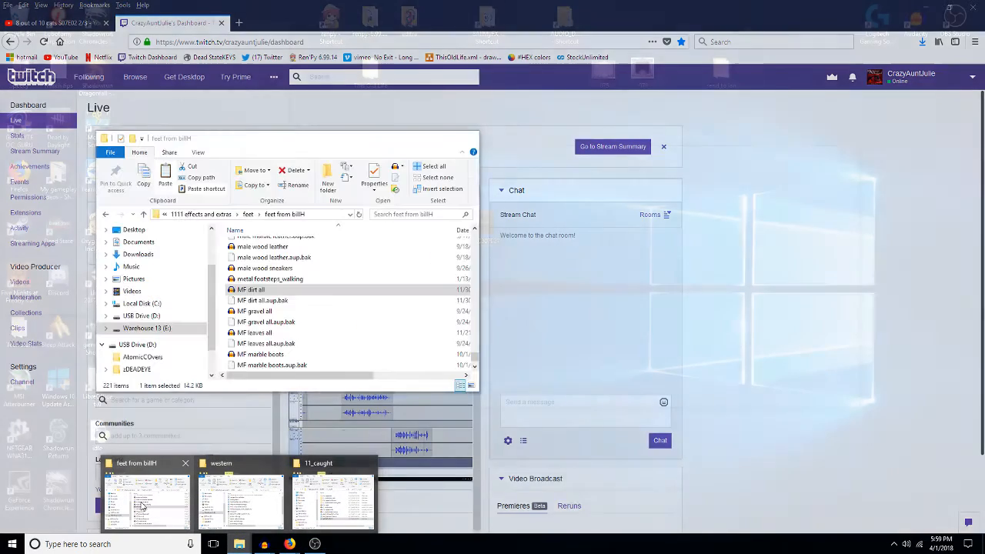
left_click(147, 500)
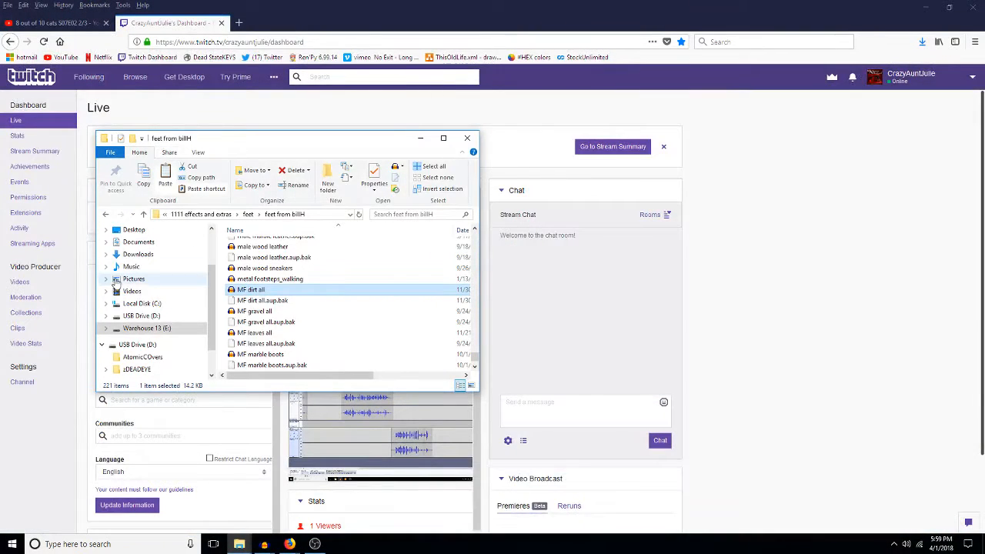
left_click(135, 255)
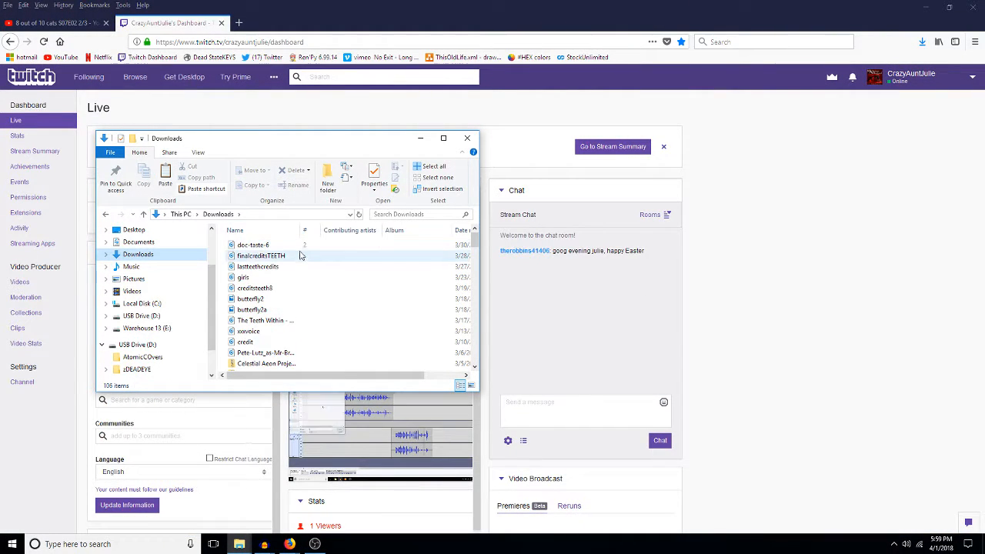
left_click(332, 14)
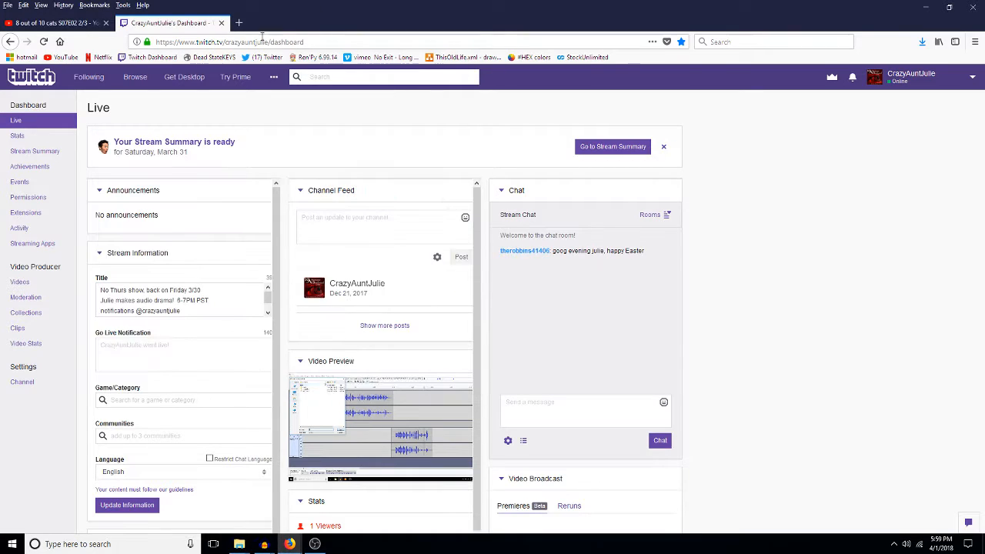
left_click(239, 22)
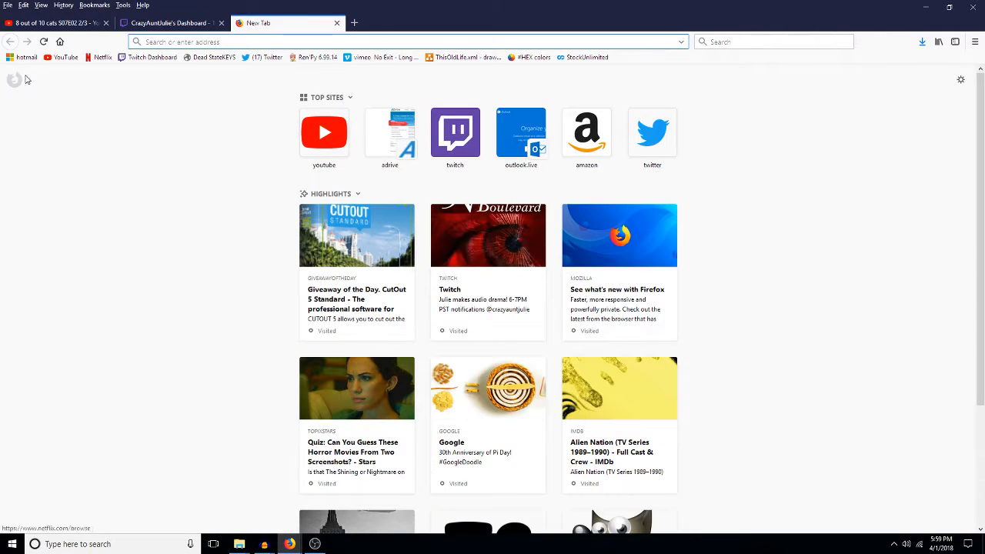
Step: From the hotmail bookmark, save Man 1.aup from the 'Man 1, and Man 2' email, then return to Inbox
left_click(26, 61)
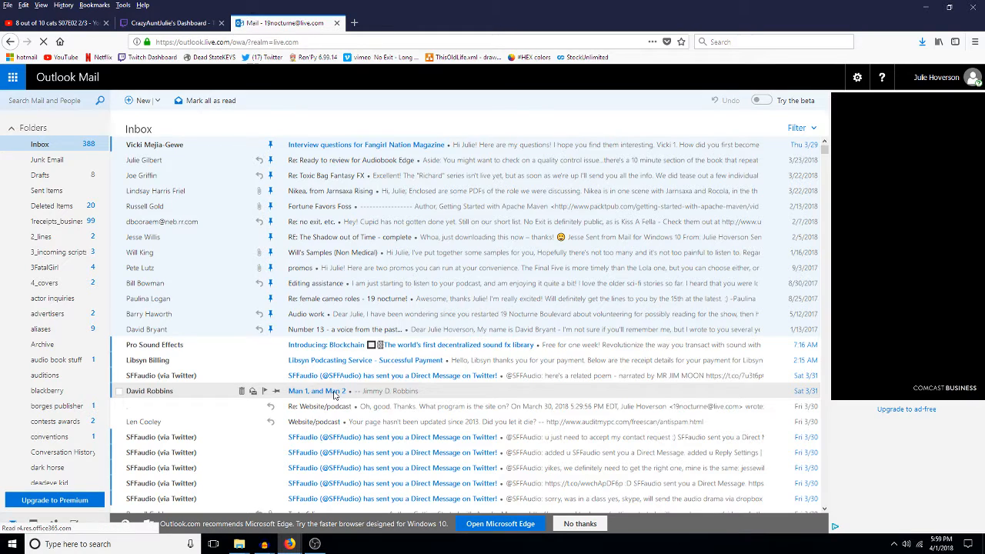
left_click(334, 395)
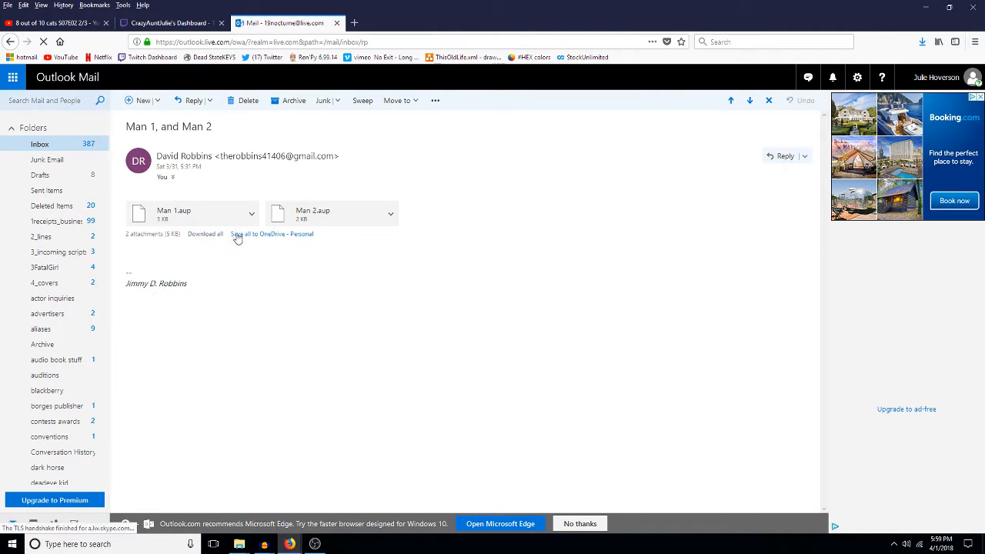
left_click(251, 213)
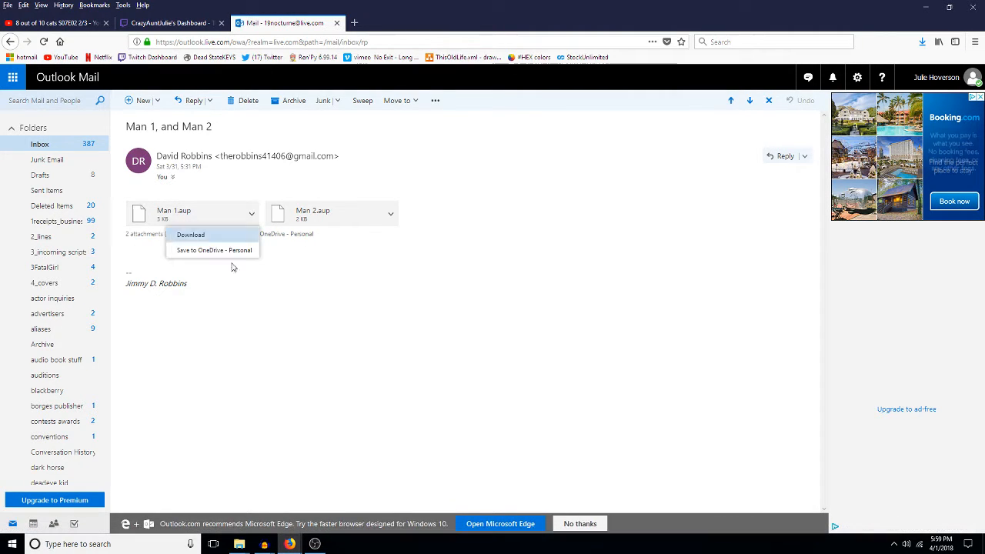
left_click(202, 233)
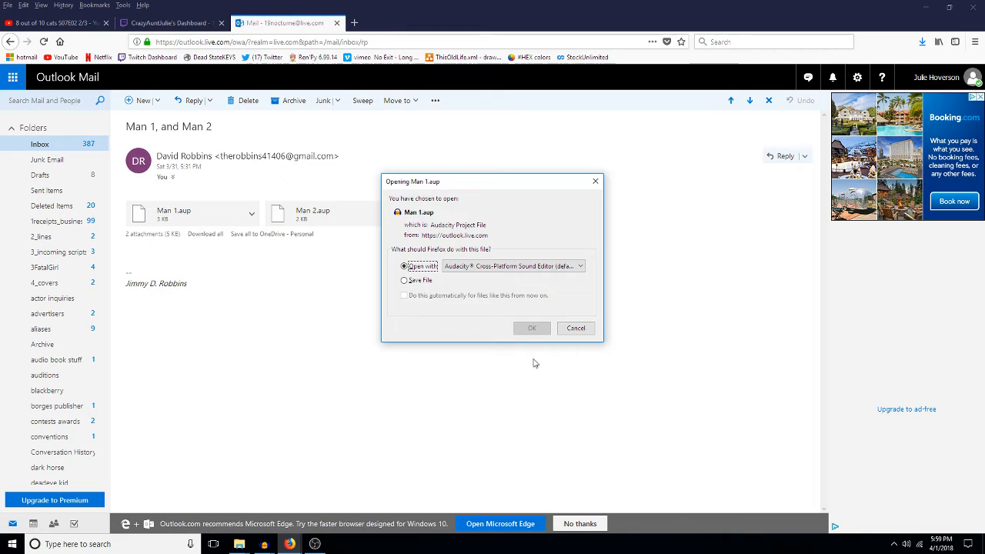
left_click(404, 280)
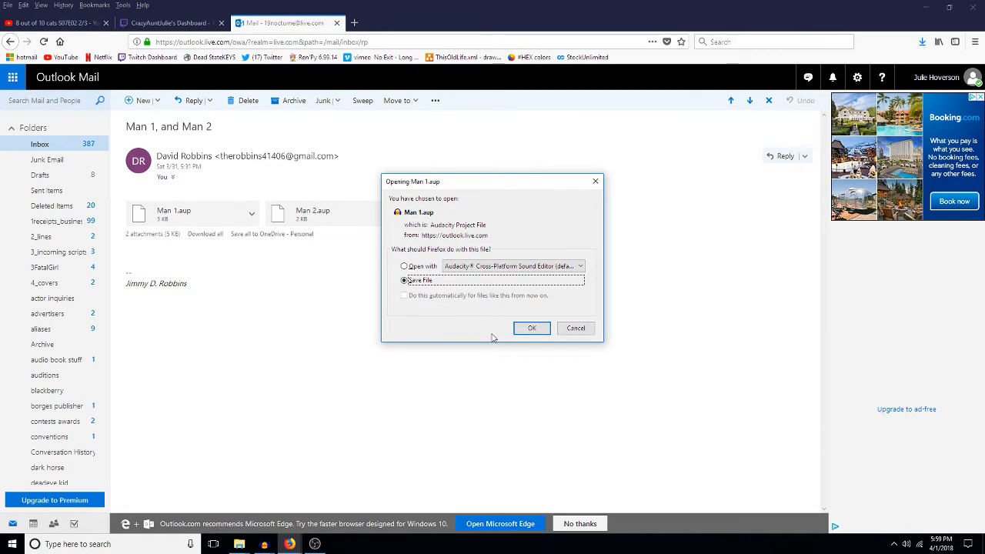
left_click(529, 327)
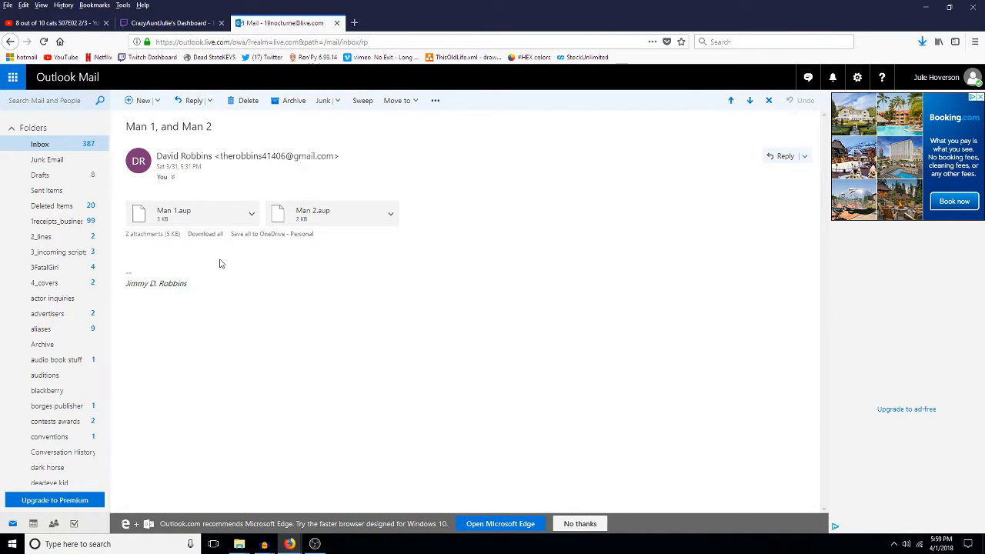
left_click(66, 144)
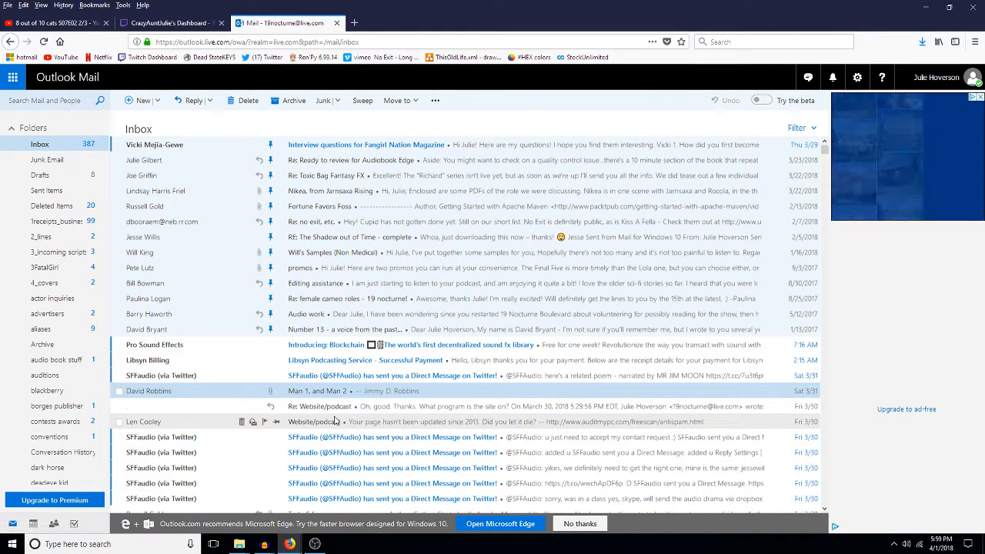
Step: Scroll through the Outlook Inbox, then close the Outlook Mail tab
scroll(320, 423, "down", 3)
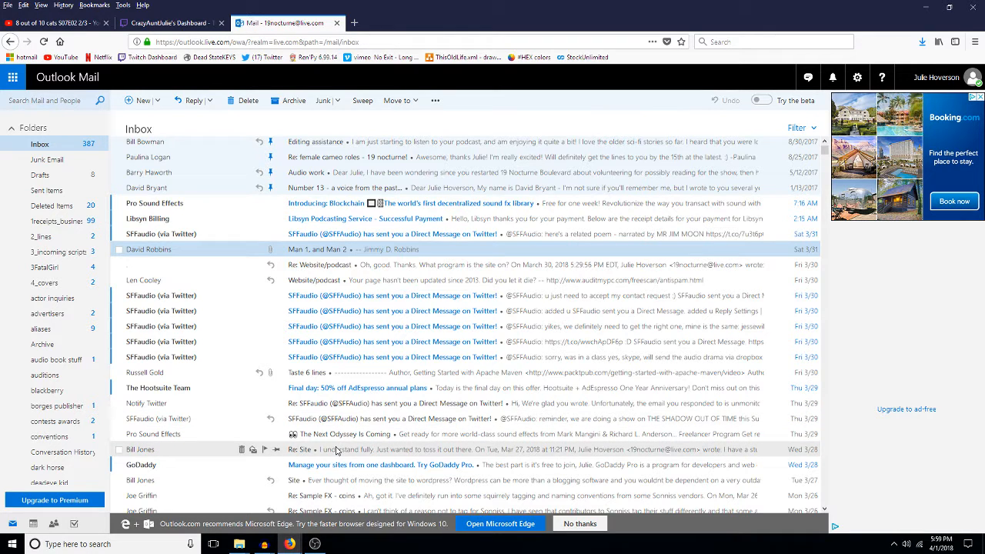
scroll(336, 445, "up", 2)
scroll(336, 450, "up", 1)
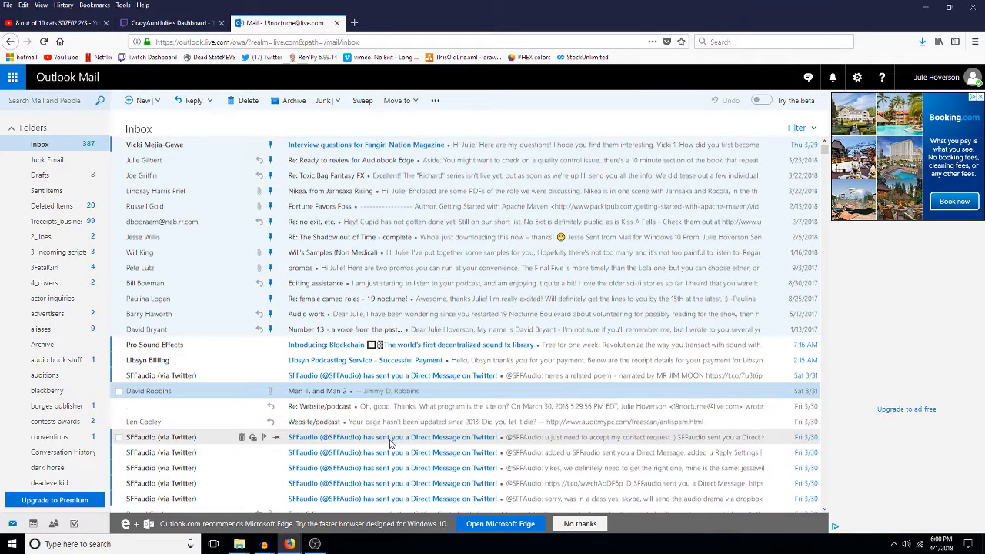
scroll(389, 454, "down", 3)
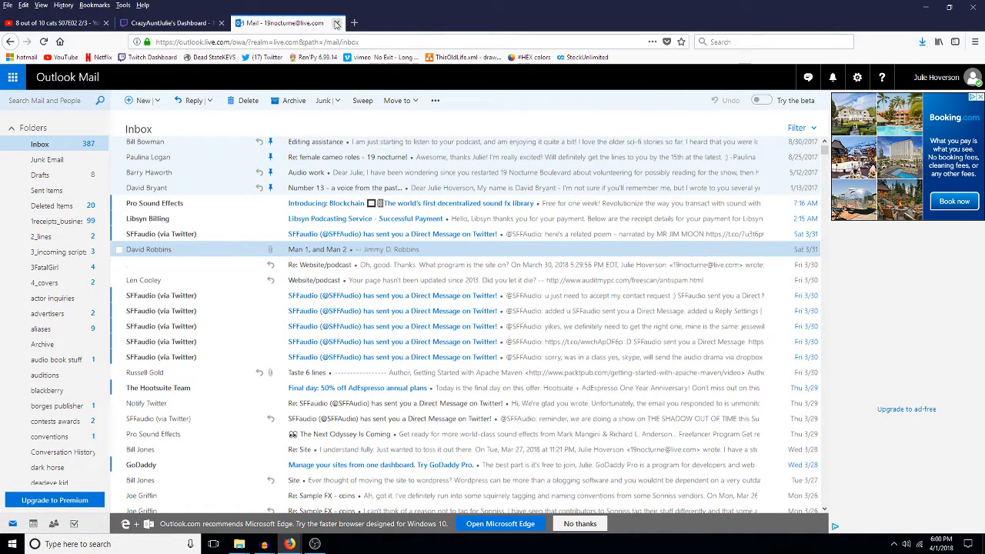
left_click(339, 23)
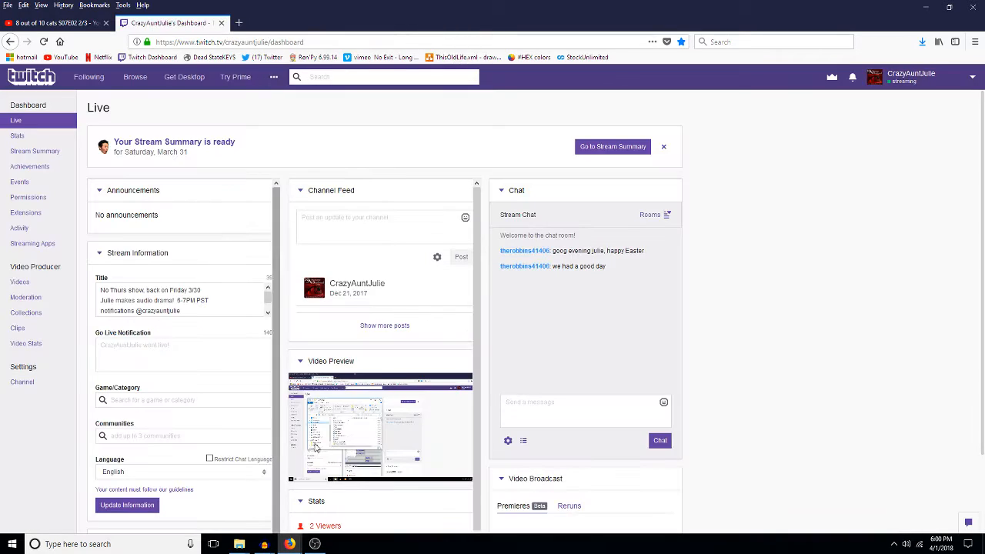
Step: Switch to the Stockfile Audacity project from the taskbar thumbnails
mouse_move(291, 545)
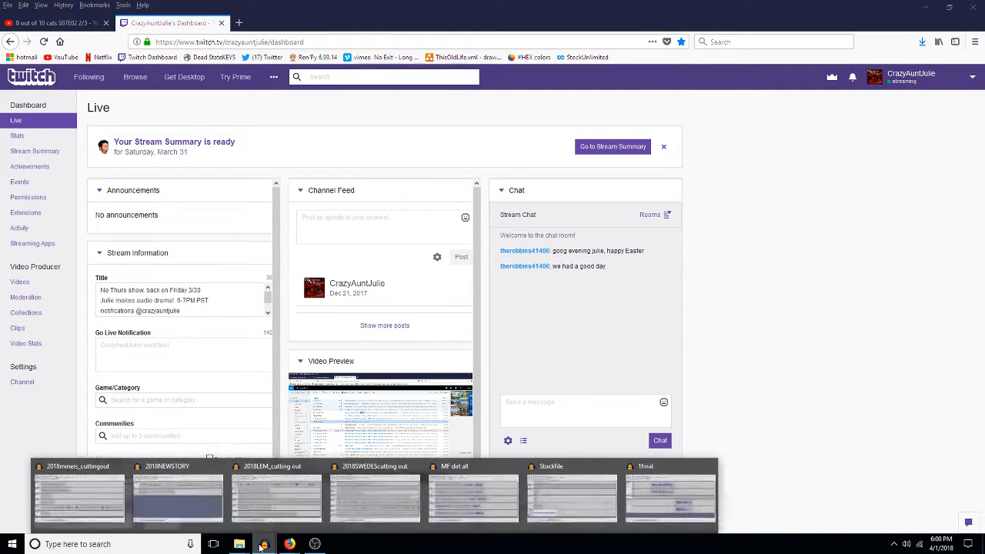
left_click(610, 523)
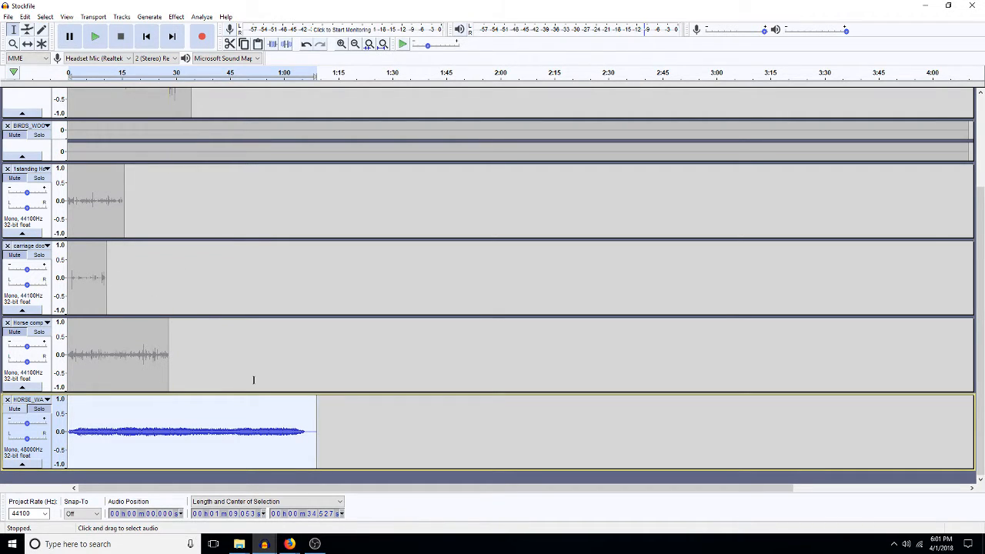
Step: Amplify the whole HORSE clip in the bottom track by -10 dB
double_click(265, 416)
key("shift+a")
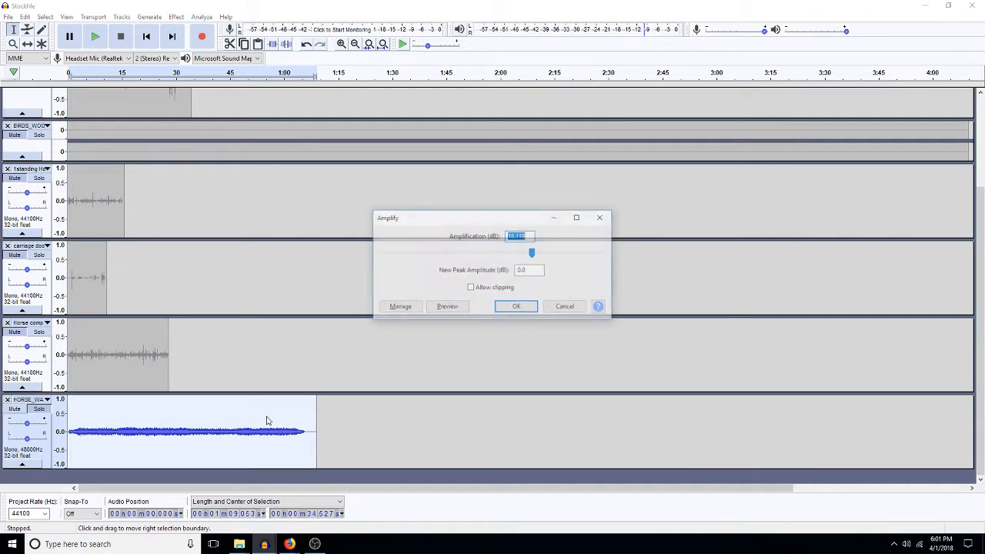
type("-10")
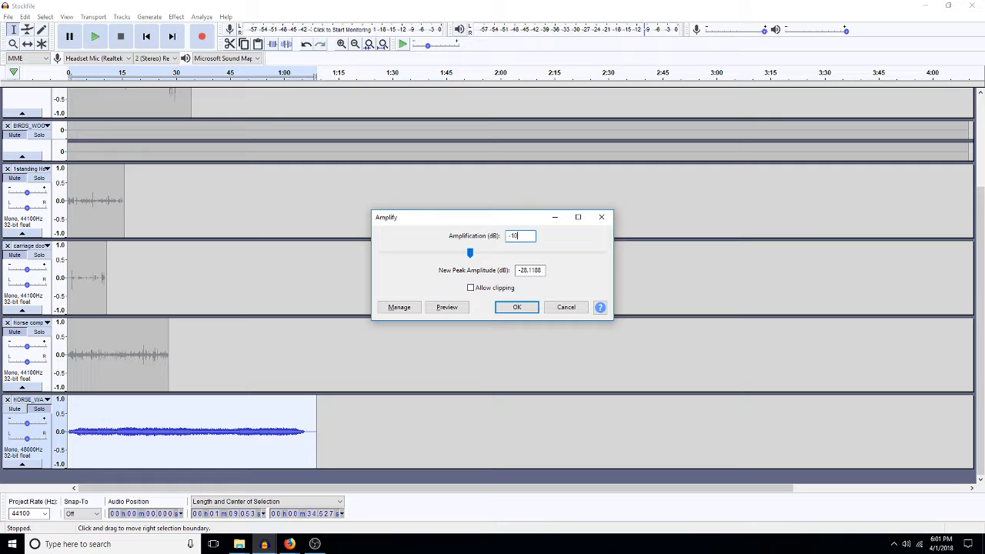
key("Return")
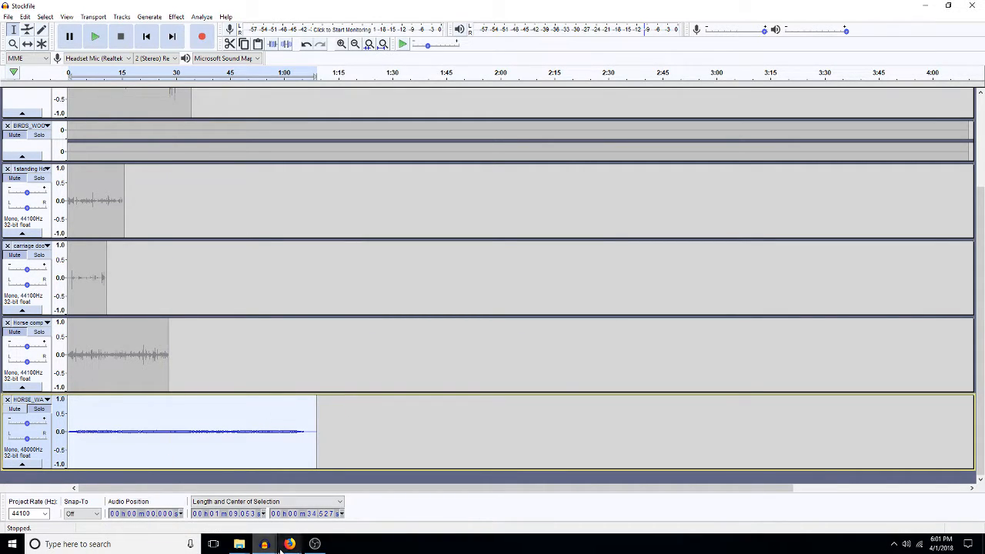
Step: Return to the Stockfile project and dismiss the leftover Amplify dialog
mouse_move(286, 545)
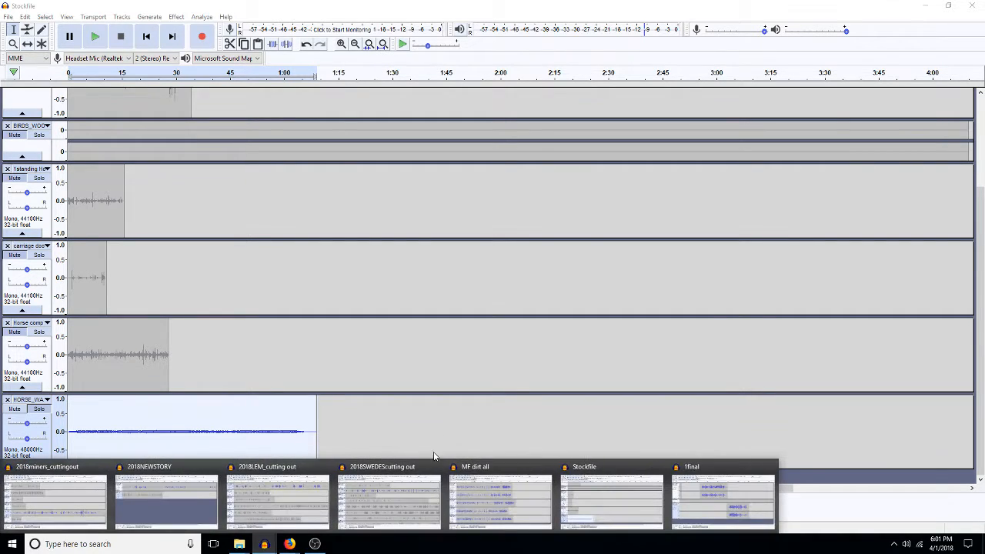
left_click(589, 511)
key("Escape")
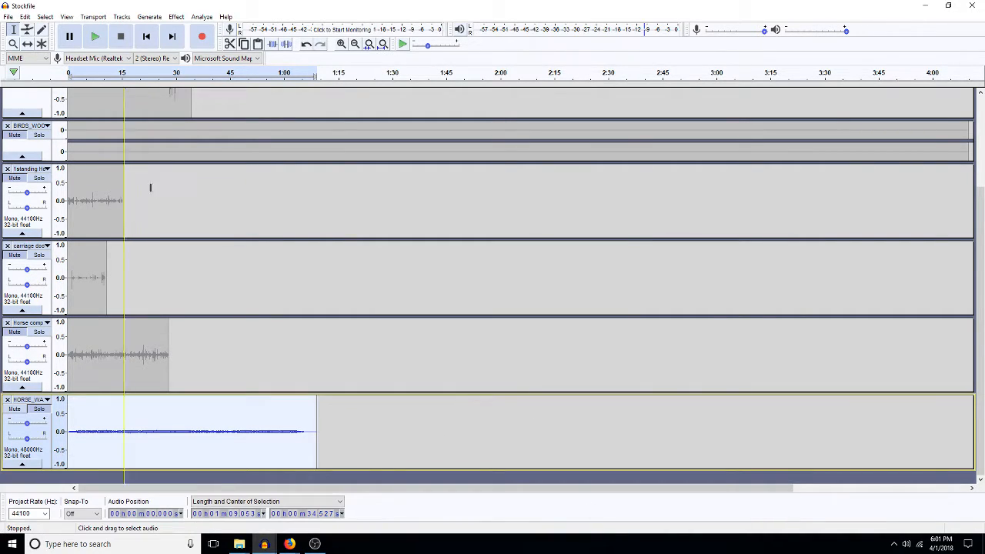
mouse_move(264, 544)
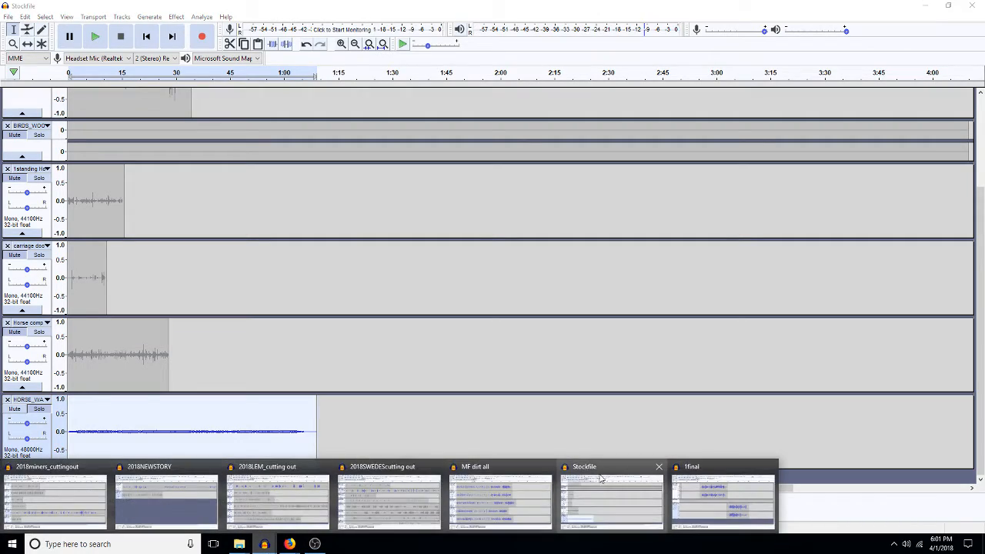
mouse_move(331, 494)
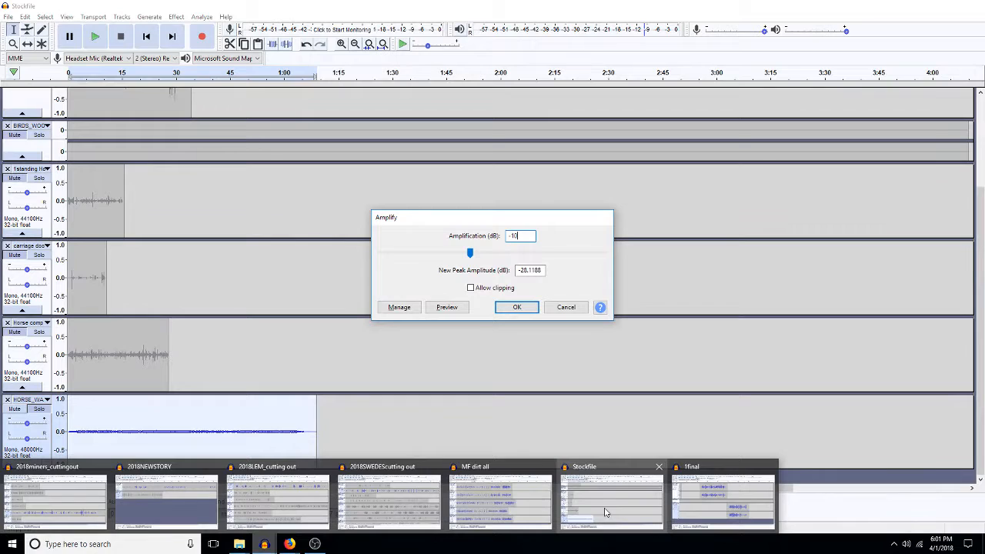
left_click(604, 511)
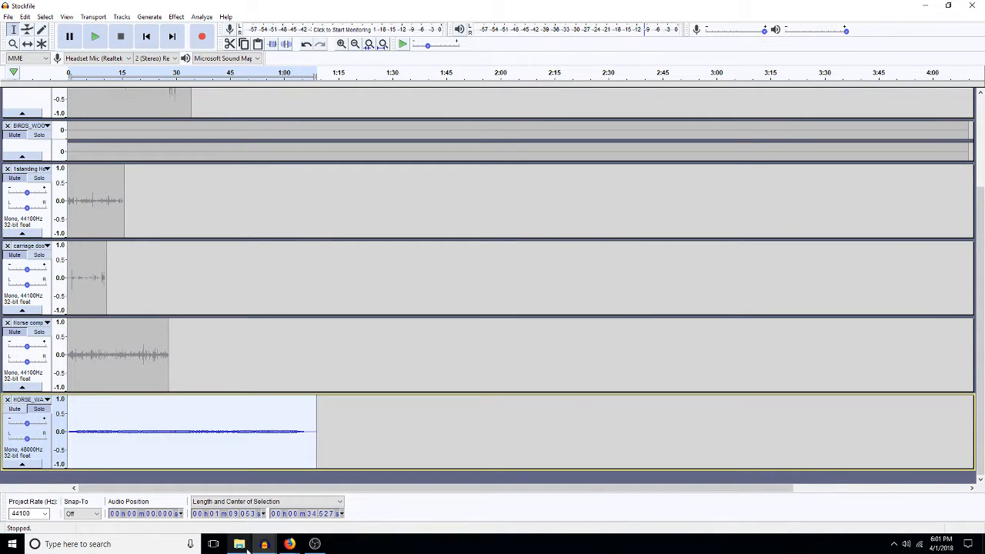
Step: Cancel the file browser in 1final, then cycle through the open projects to MF dirt all
mouse_move(264, 544)
left_click(685, 523)
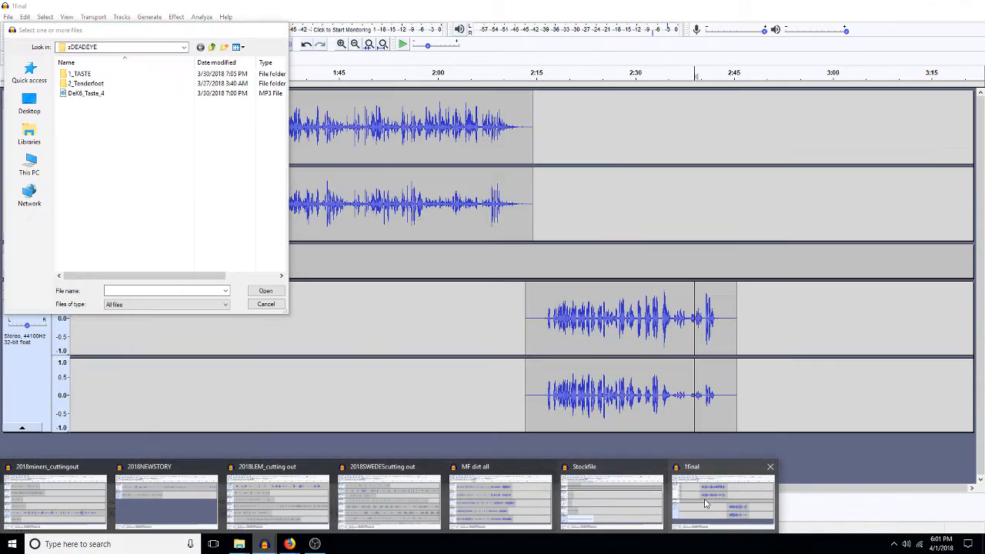
left_click(265, 304)
mouse_move(261, 544)
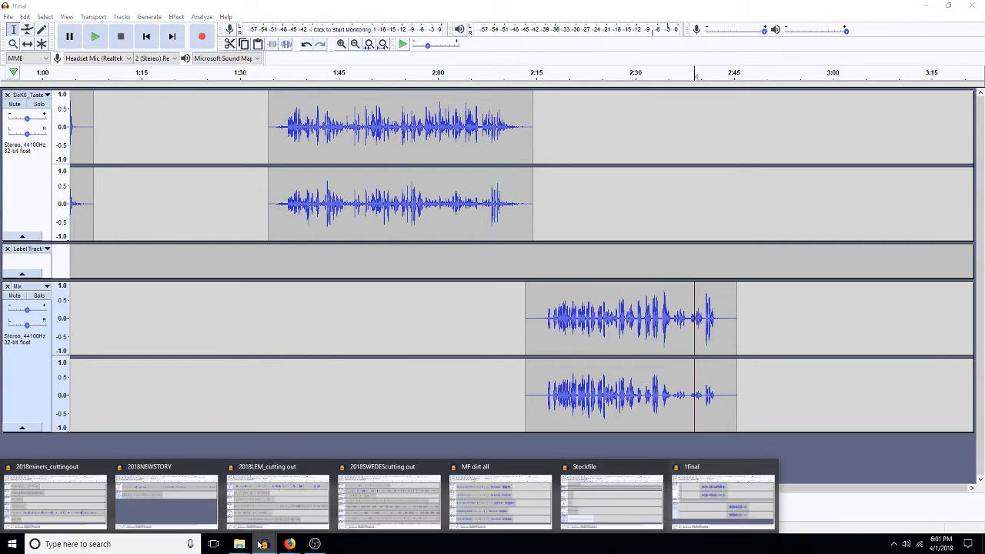
left_click(56, 493)
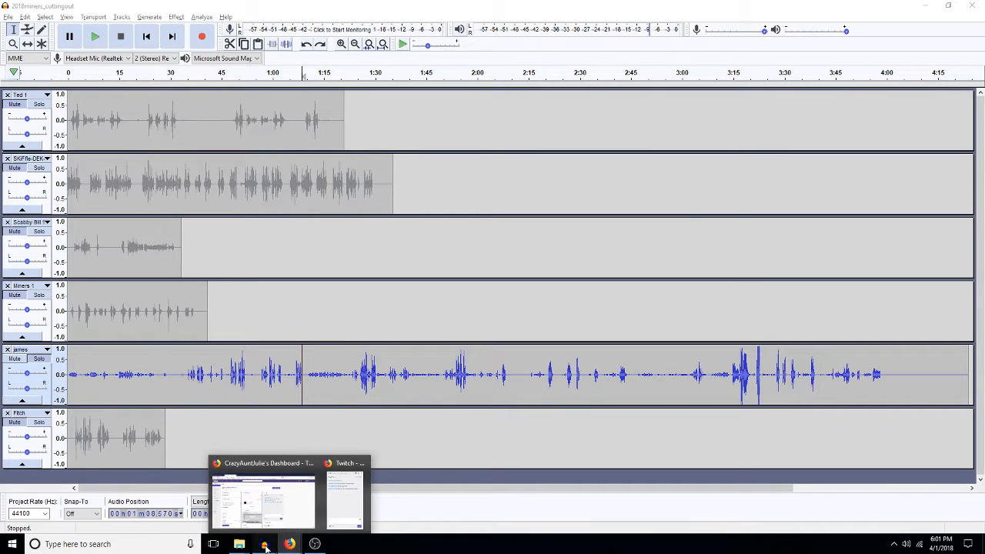
mouse_move(263, 544)
left_click(176, 507)
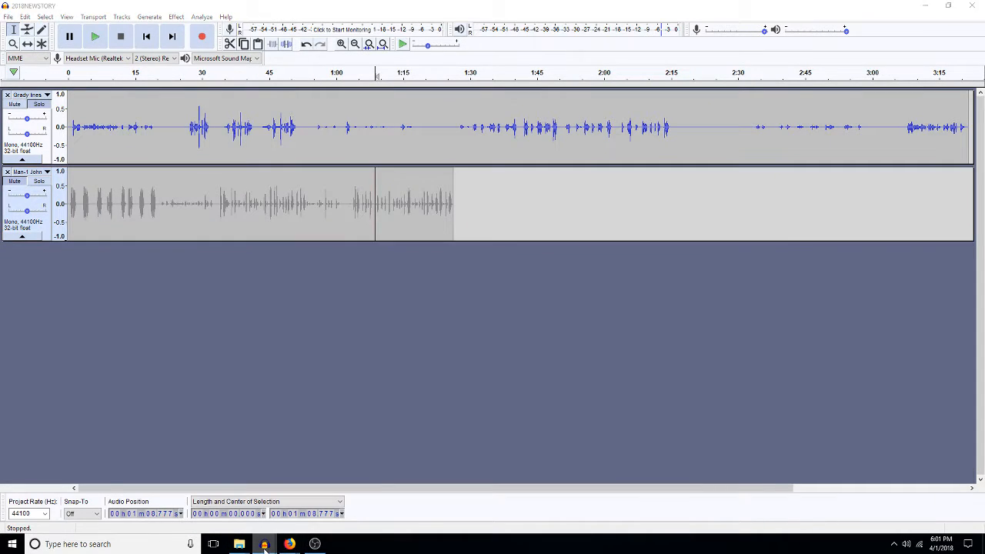
left_click(279, 496)
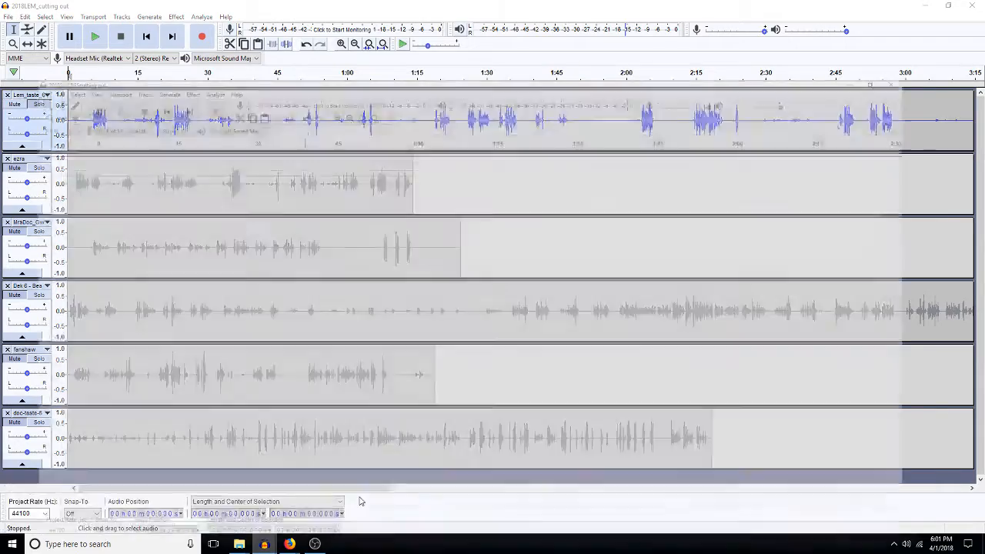
left_click(359, 499)
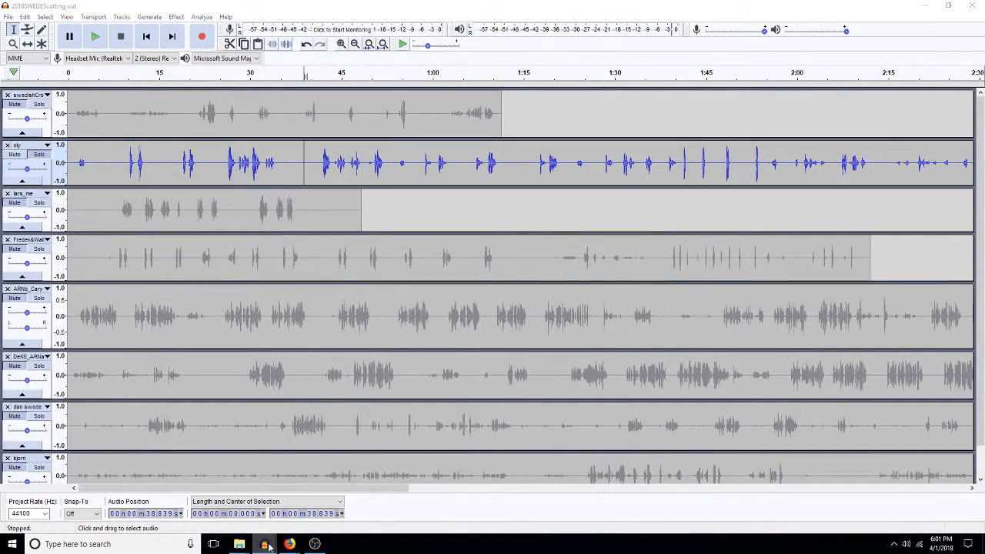
left_click(490, 522)
left_click(491, 523)
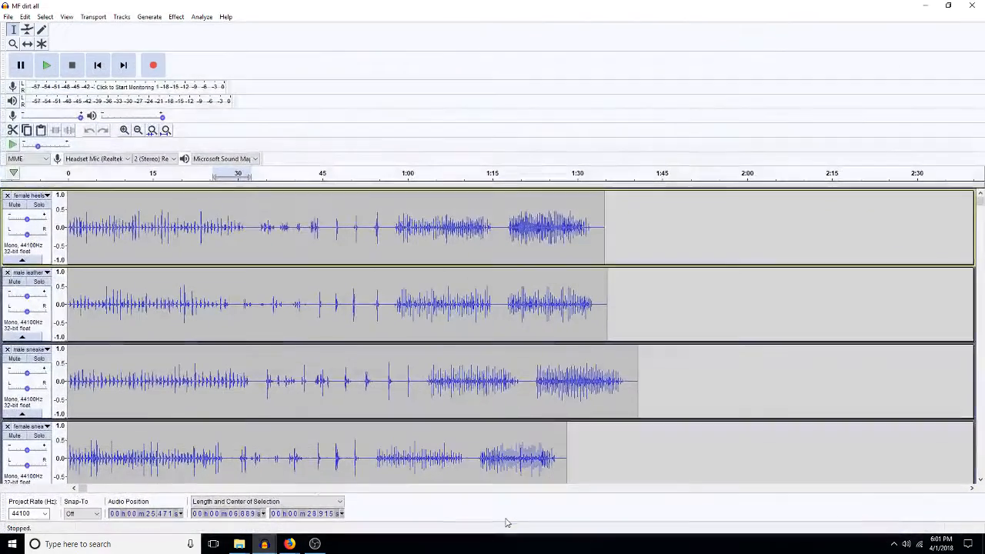
Step: Switch to 1final via Stockfile and fit its whole timeline into the window
mouse_move(263, 543)
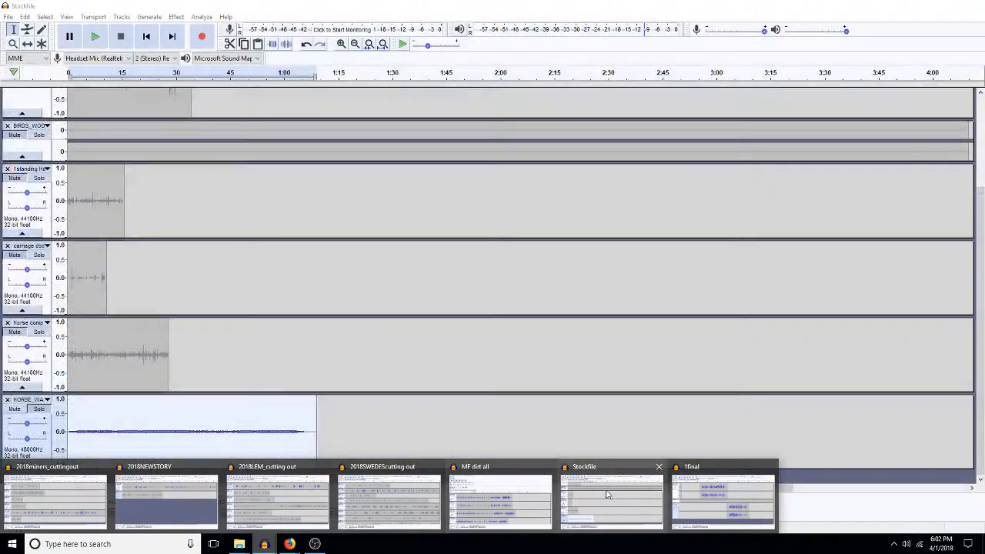
left_click(605, 497)
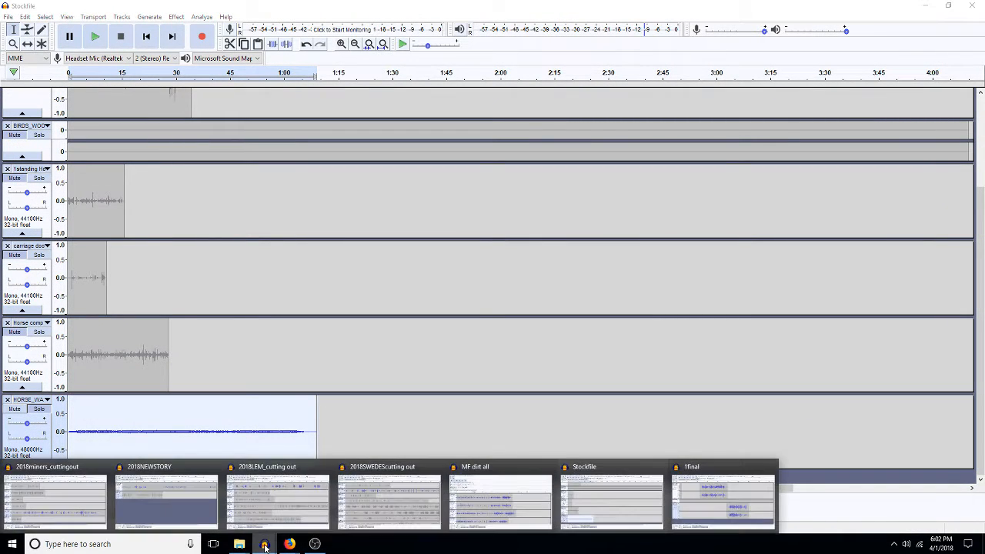
left_click(725, 501)
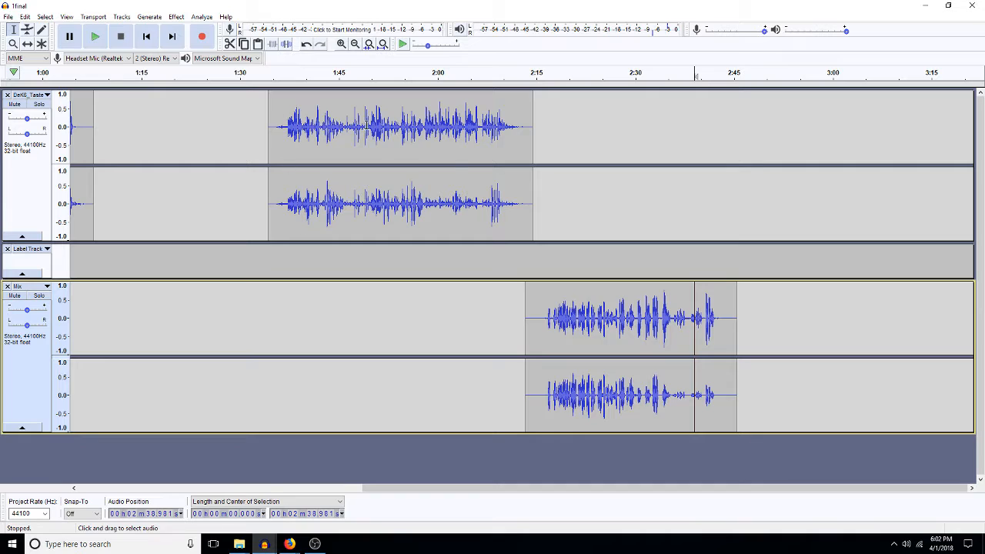
left_click(382, 44)
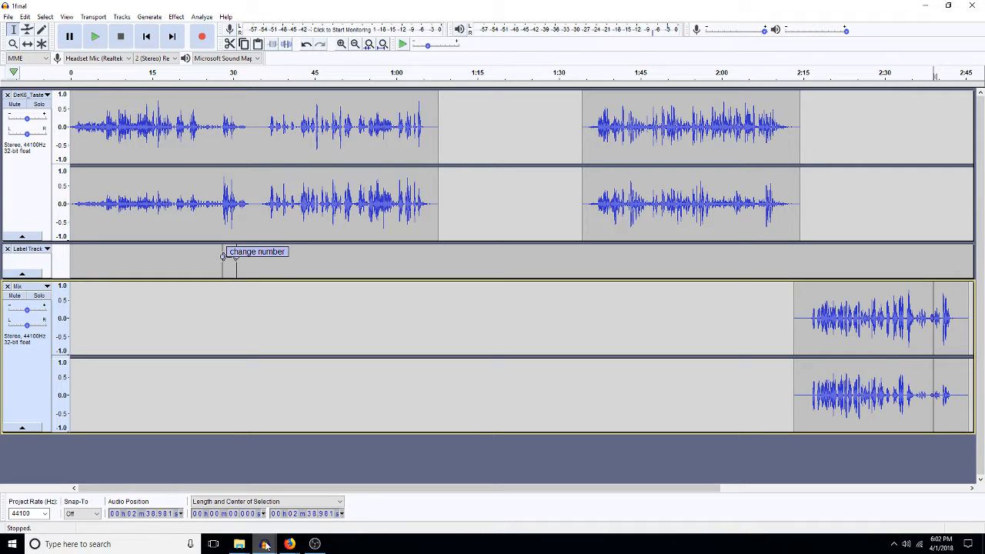
Step: Bring MF dirt all forward and drag its Transport toolbar so all five tracks fit
mouse_move(264, 544)
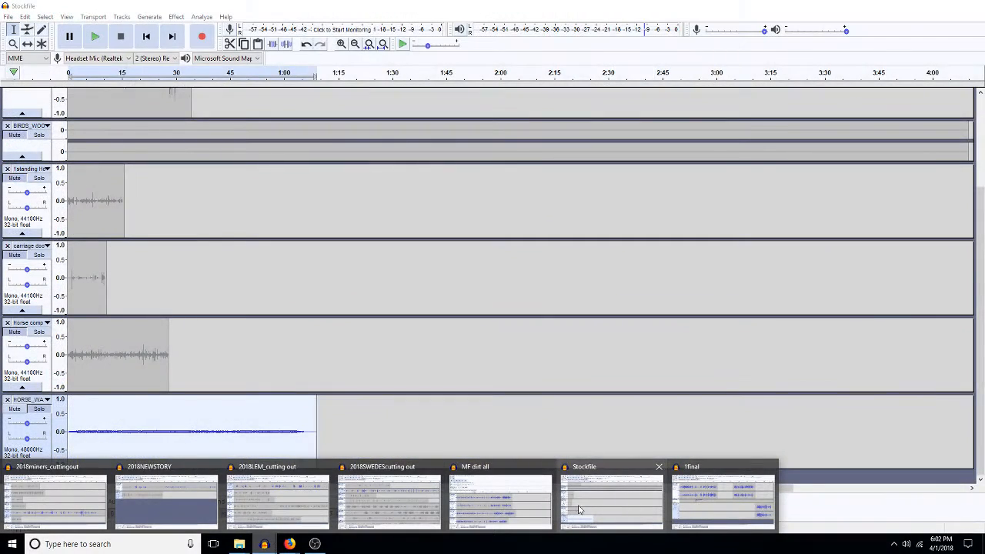
left_click(500, 500)
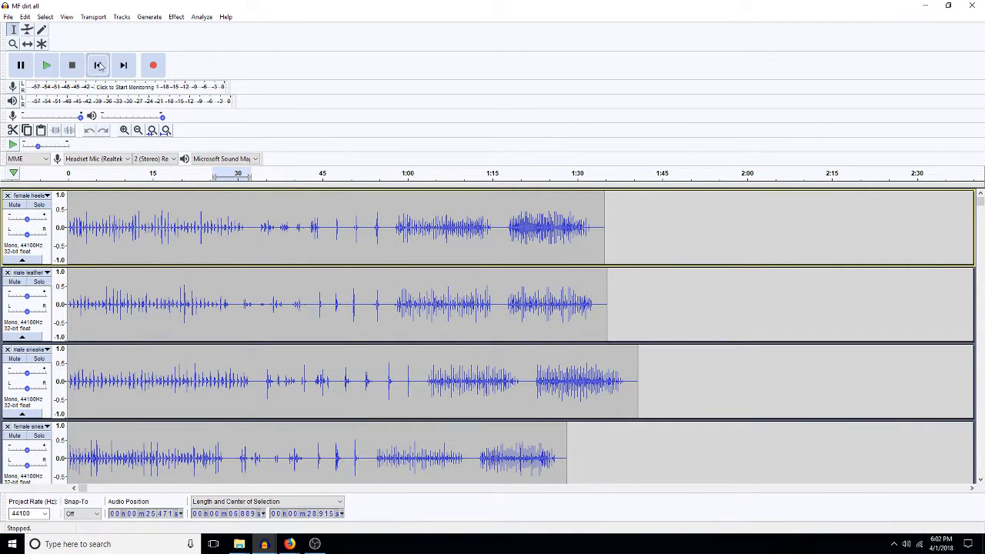
left_click_drag(5, 65, 46, 48)
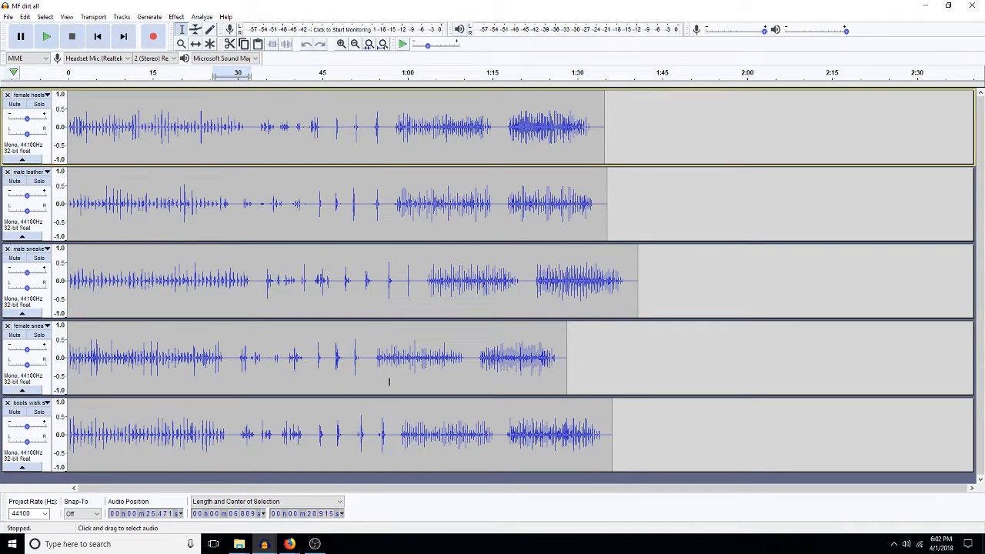
Step: Use File > Open to browse 1_TASTE > 6_DeK_Taste_episode6 > 1111edits > 5 chuckie
left_click(8, 17)
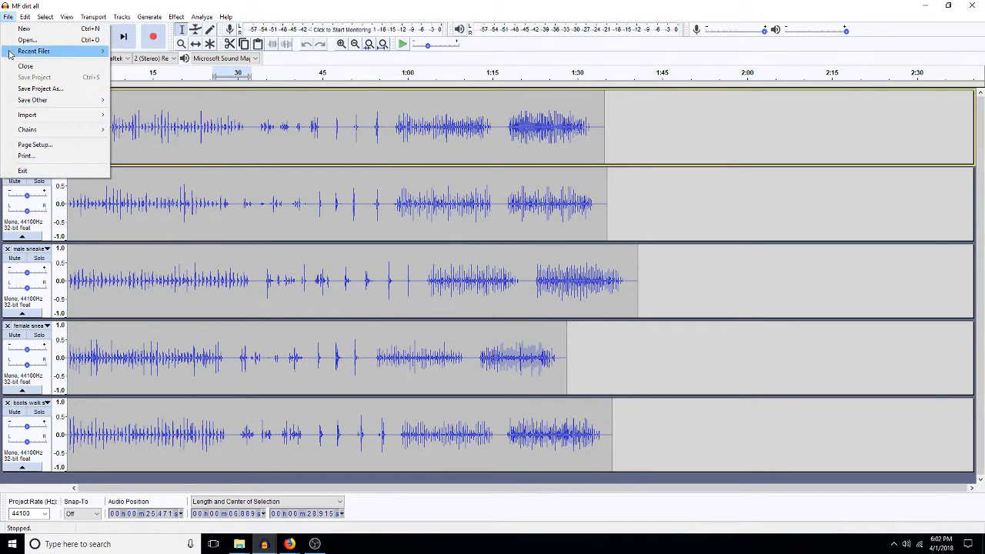
left_click(28, 42)
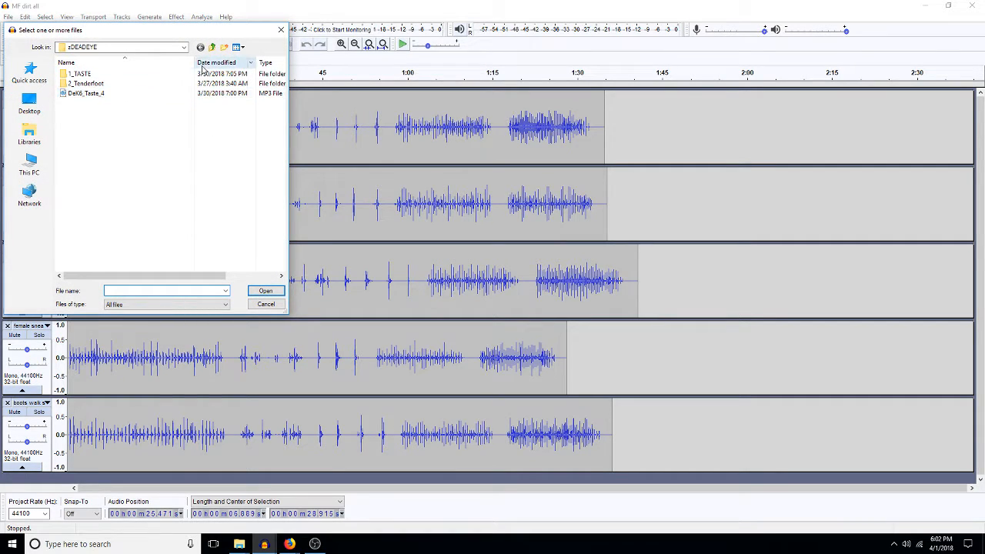
double_click(108, 74)
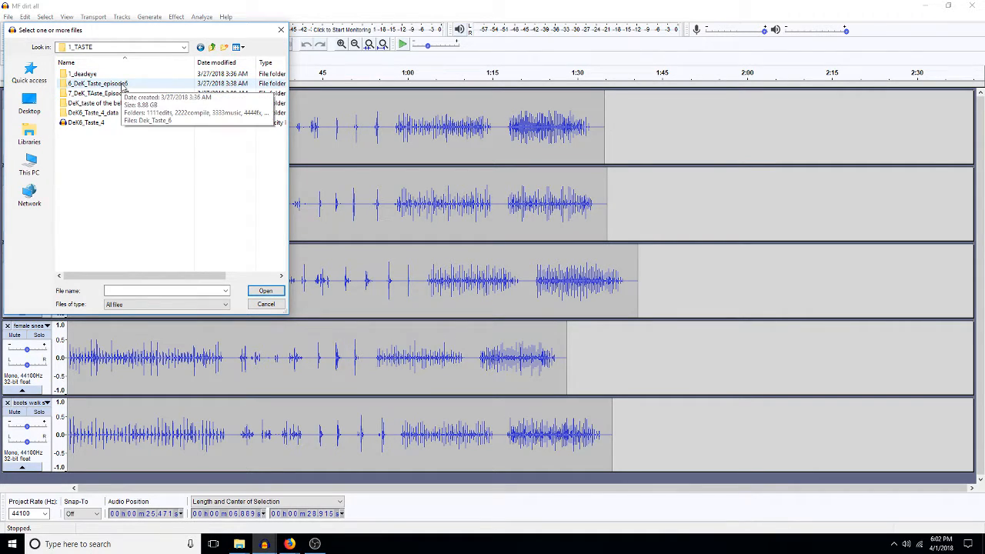
left_click(123, 85)
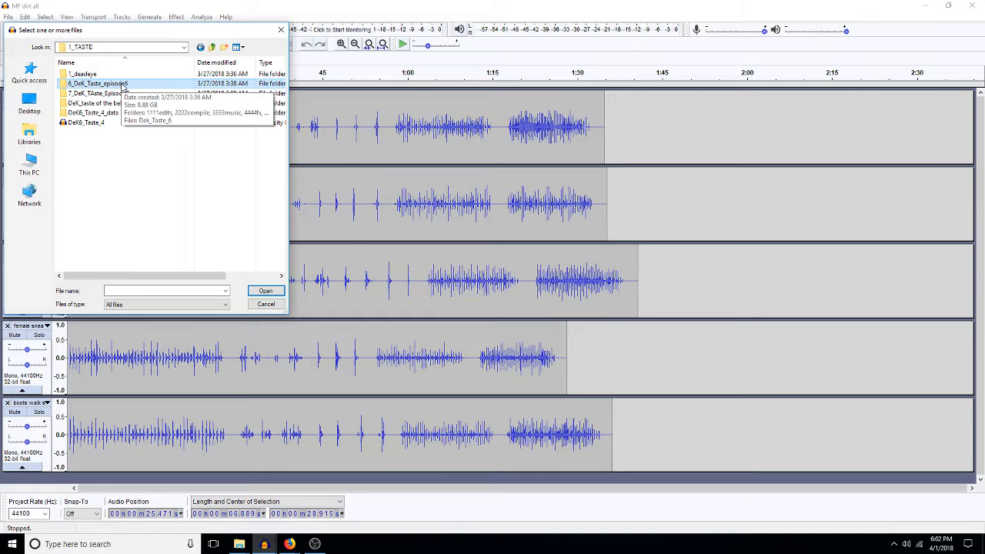
double_click(123, 85)
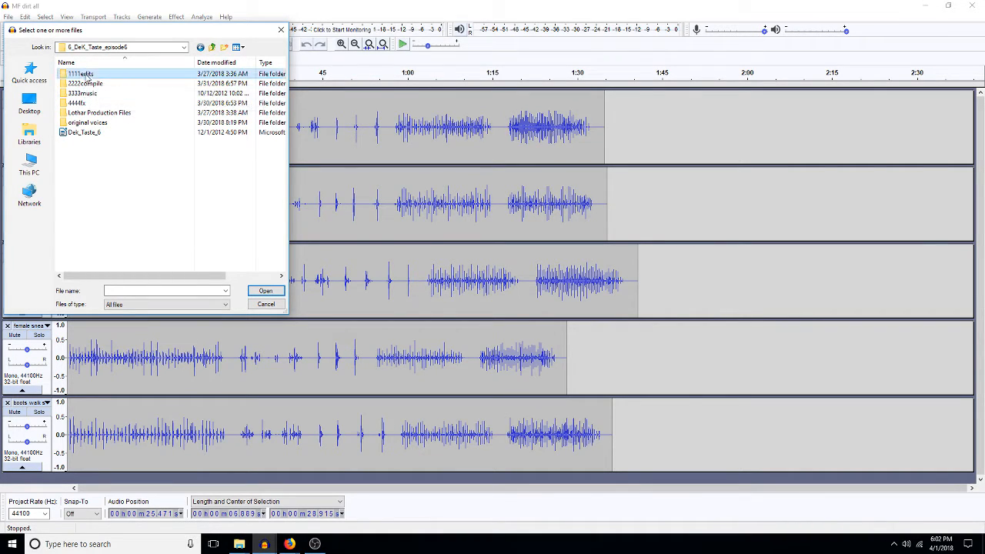
double_click(87, 75)
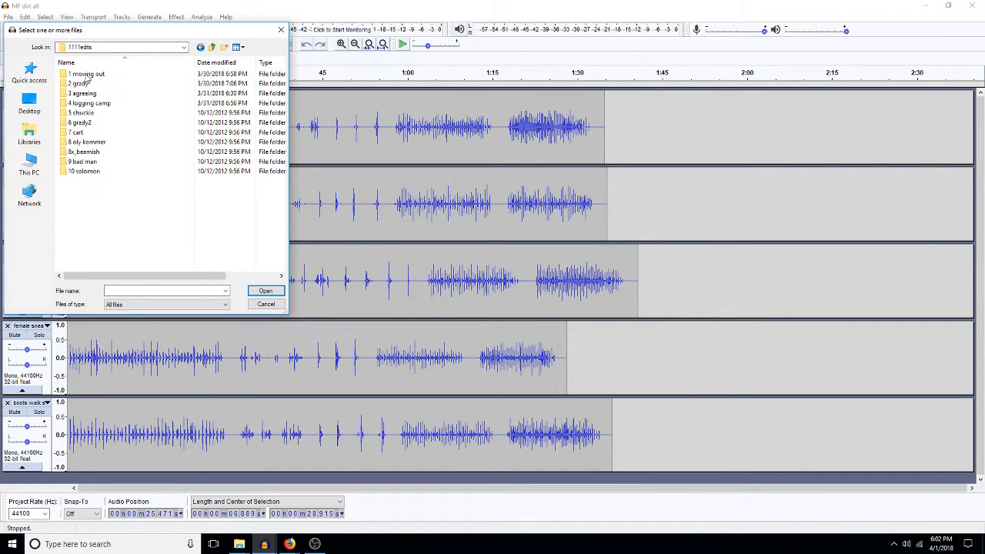
double_click(83, 113)
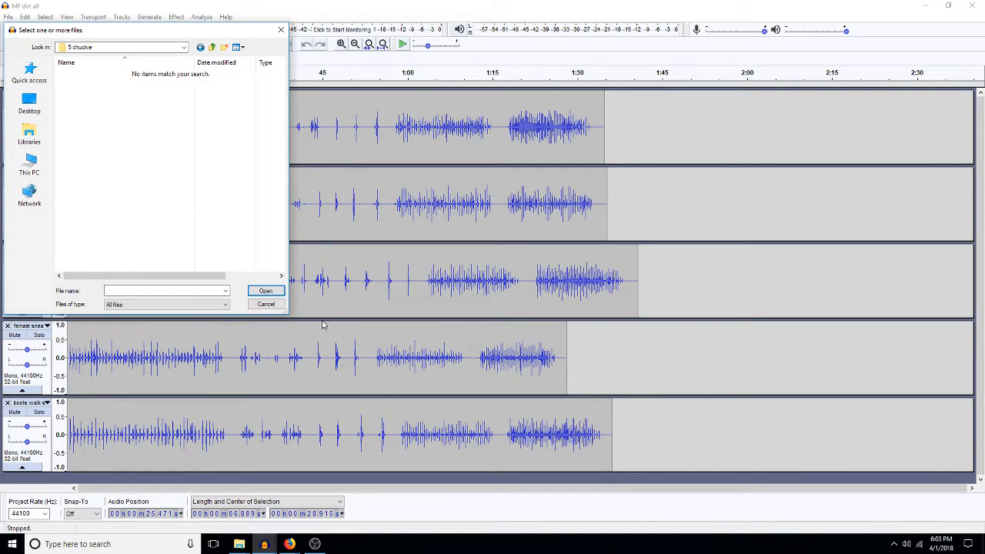
left_click(266, 303)
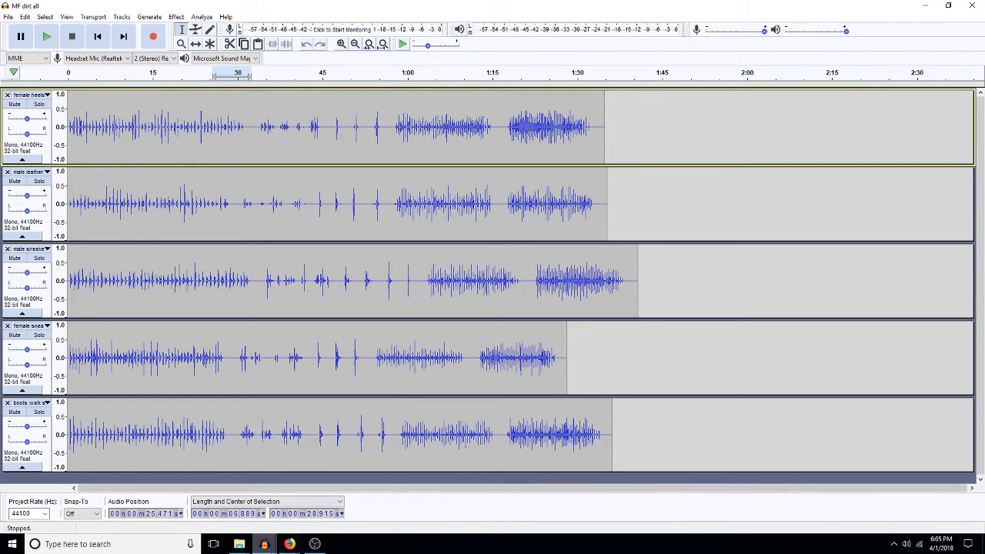
Step: Switch to 2018SWEDEScutting out, then to 2018miners_cuttingout, from the taskbar thumbnails
mouse_move(264, 545)
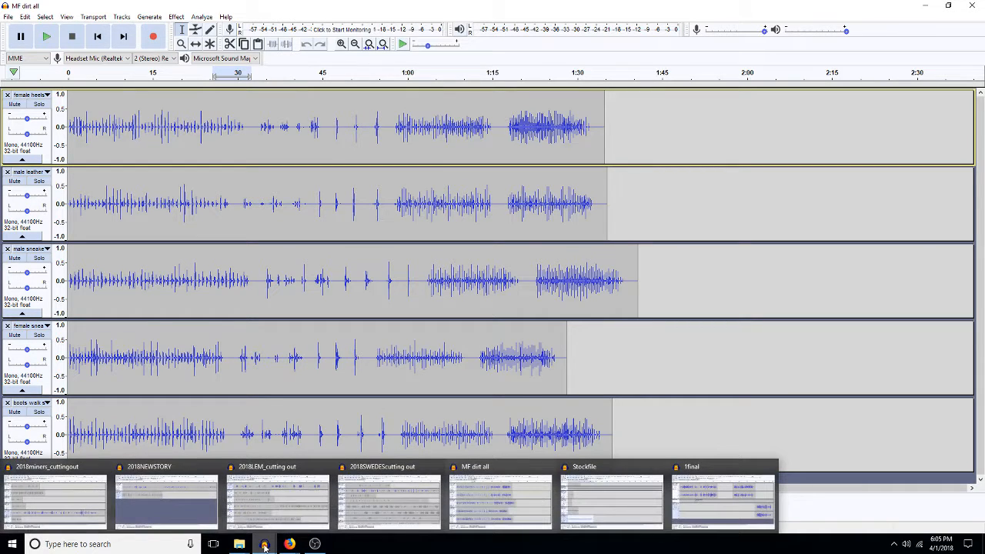
mouse_move(394, 508)
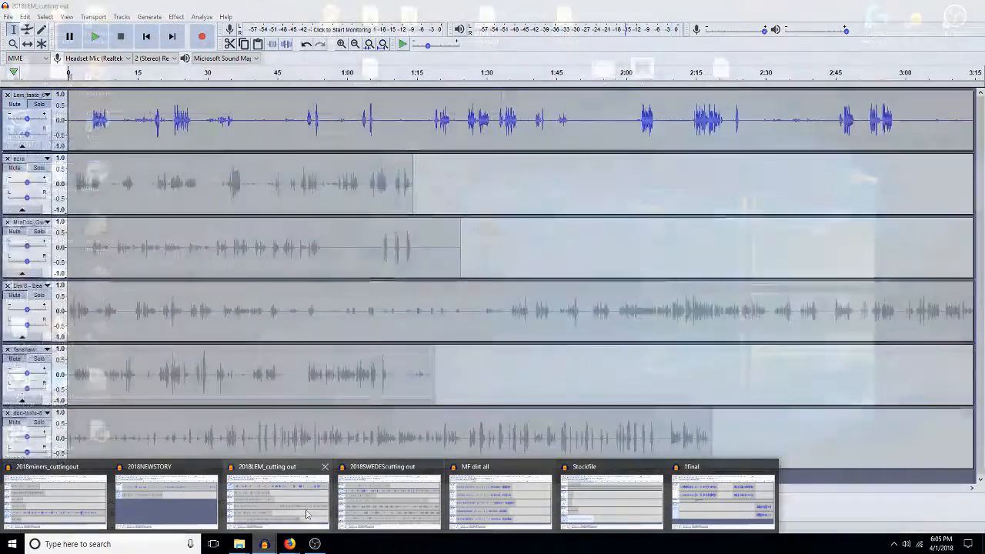
left_click(379, 505)
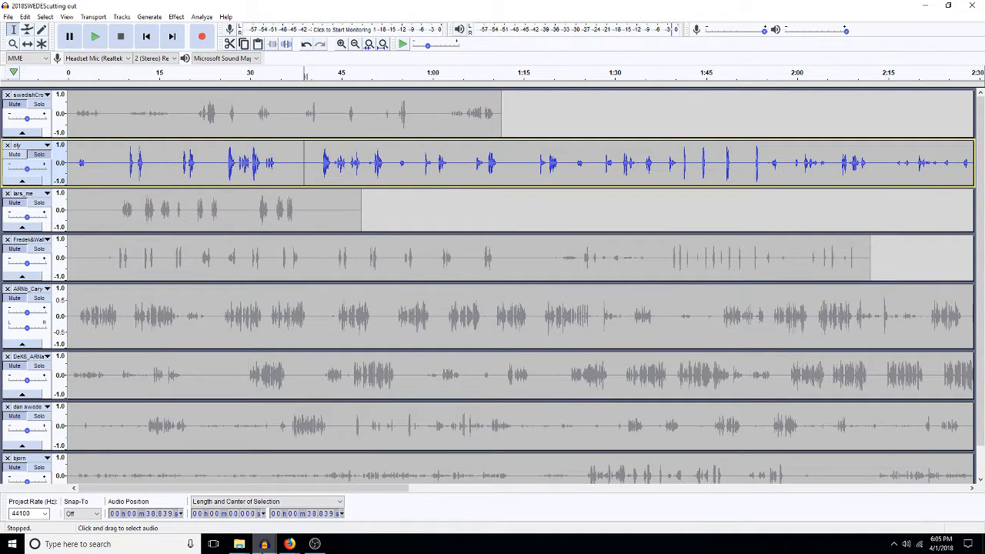
left_click(266, 545)
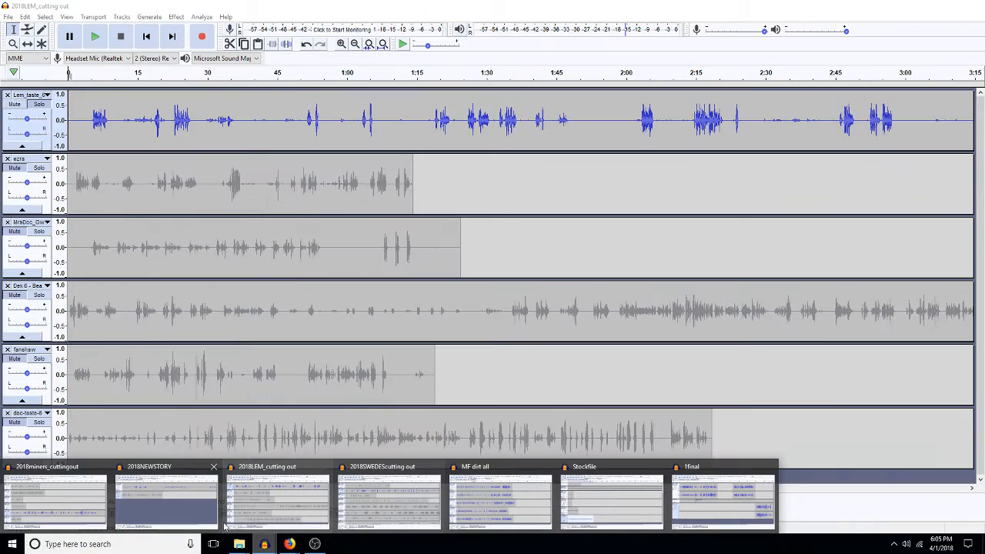
left_click(77, 504)
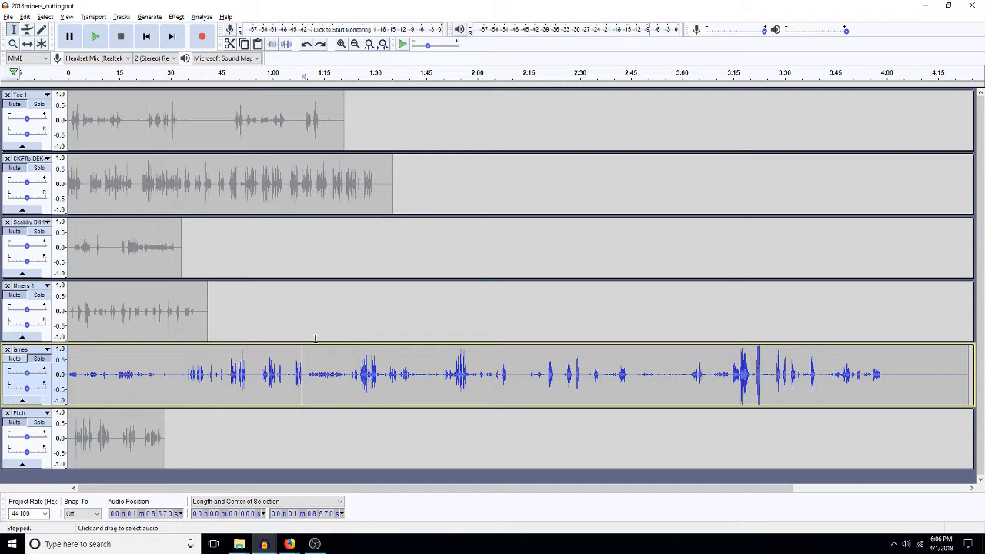
Step: Play the james track from about 34.6 s onward to locate the cut point
left_click(185, 372)
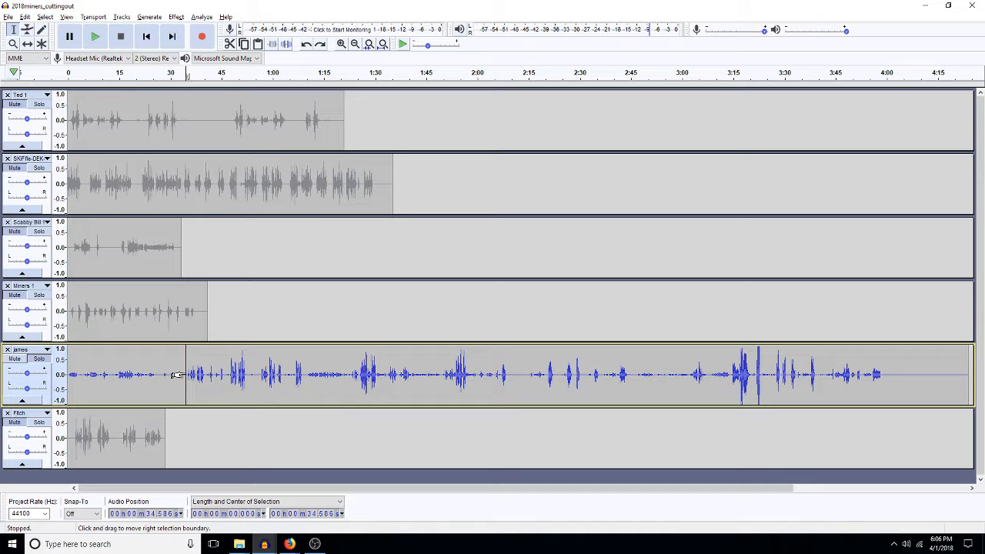
key("space")
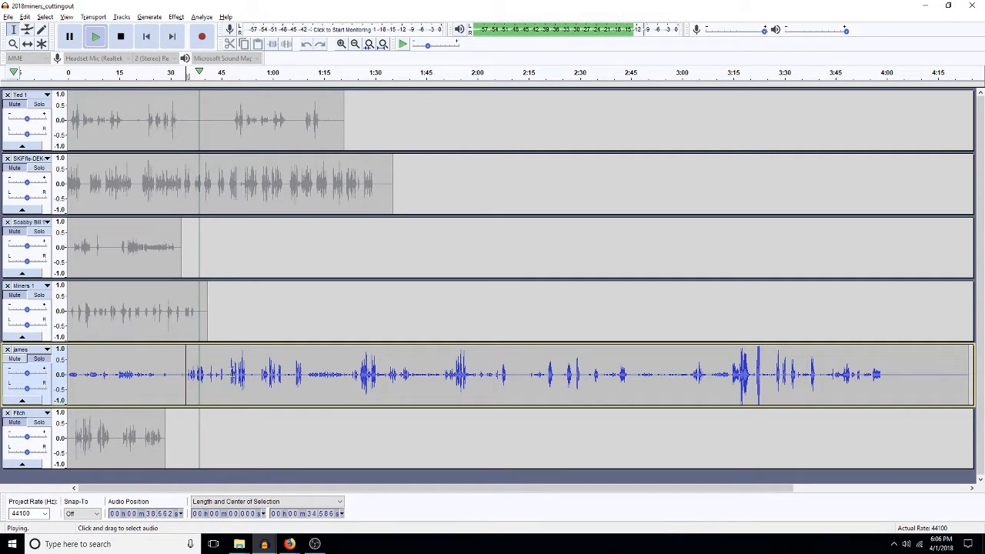
left_click(231, 373)
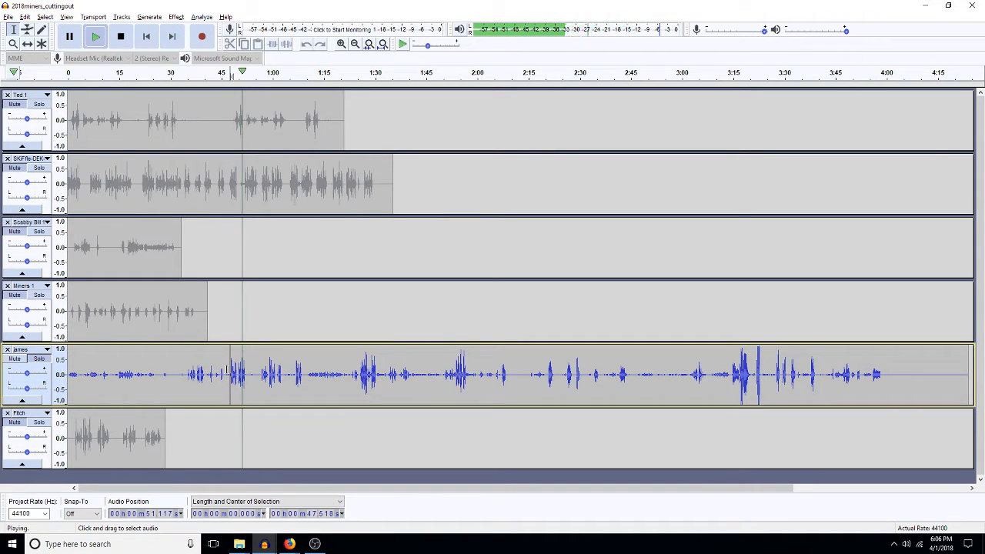
key("space")
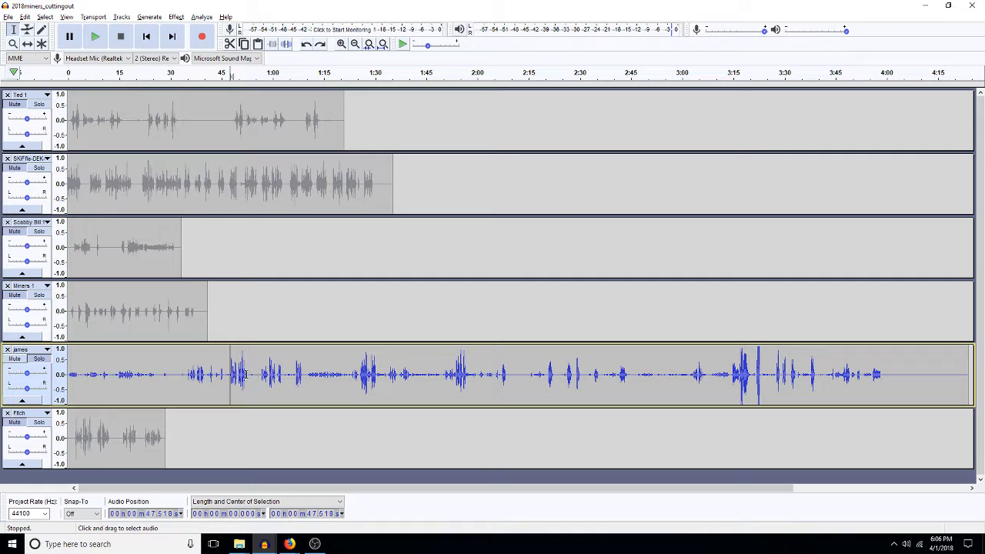
Step: Select james from the start to 53.8 s and delete that opening
left_click_drag(234, 376, 246, 377)
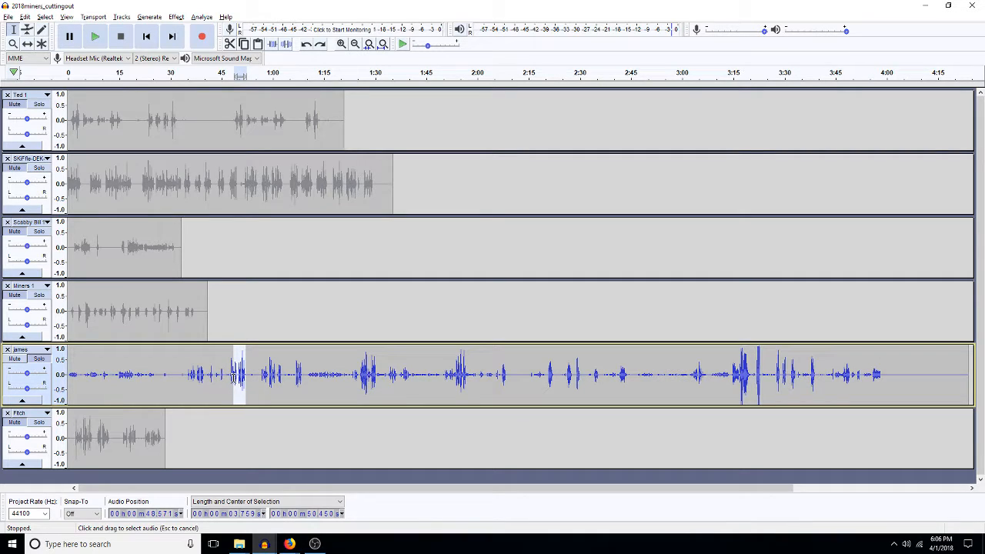
left_click(251, 374)
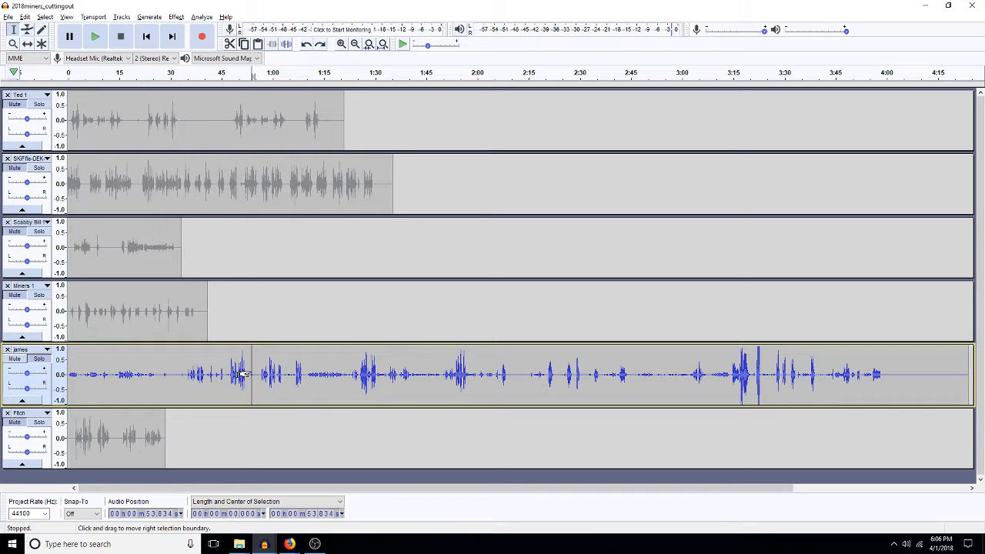
key("shift+Home")
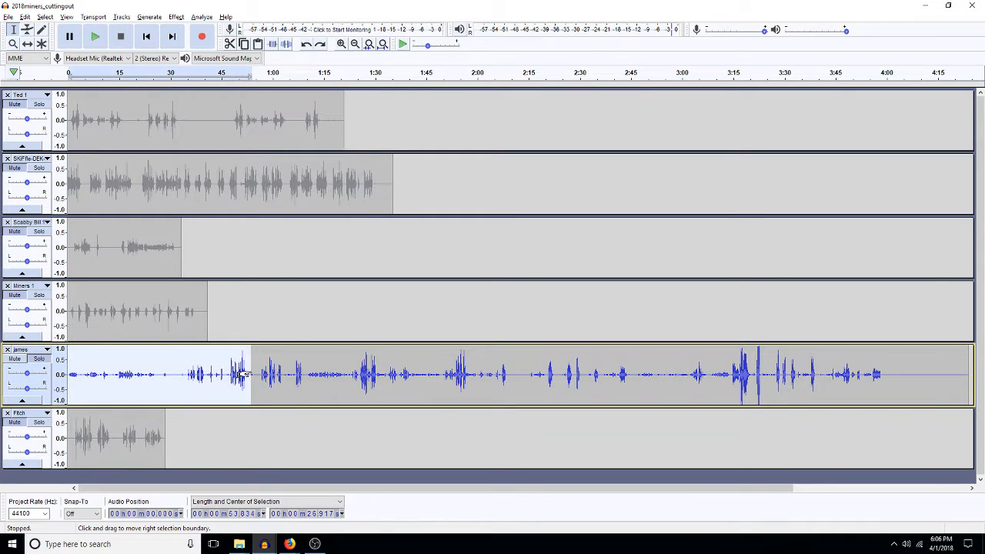
key("Delete")
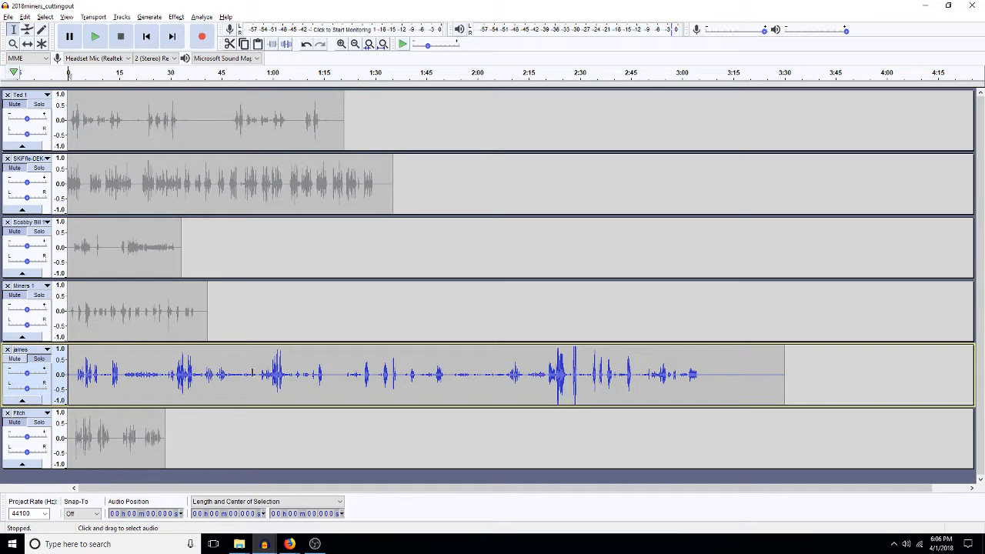
left_click(8, 16)
Step: Paste the cut james opening into a new untitled project, then go back to 2018miners_cuttingout
left_click(28, 41)
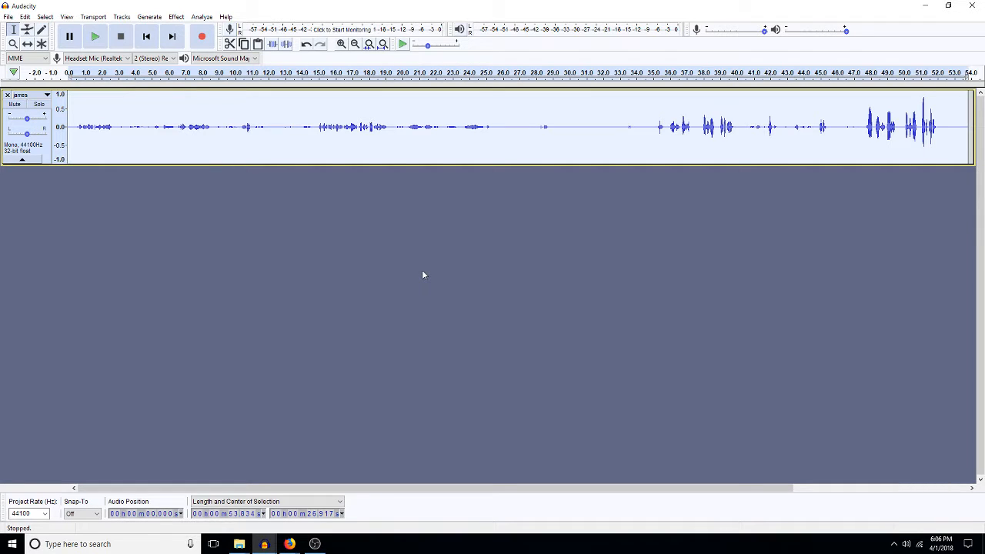
left_click(264, 543)
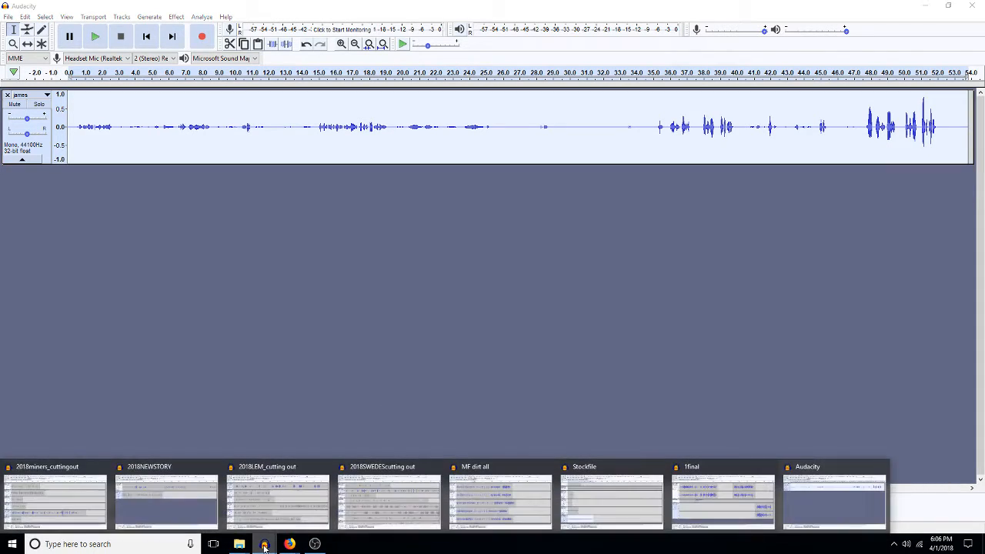
left_click(55, 500)
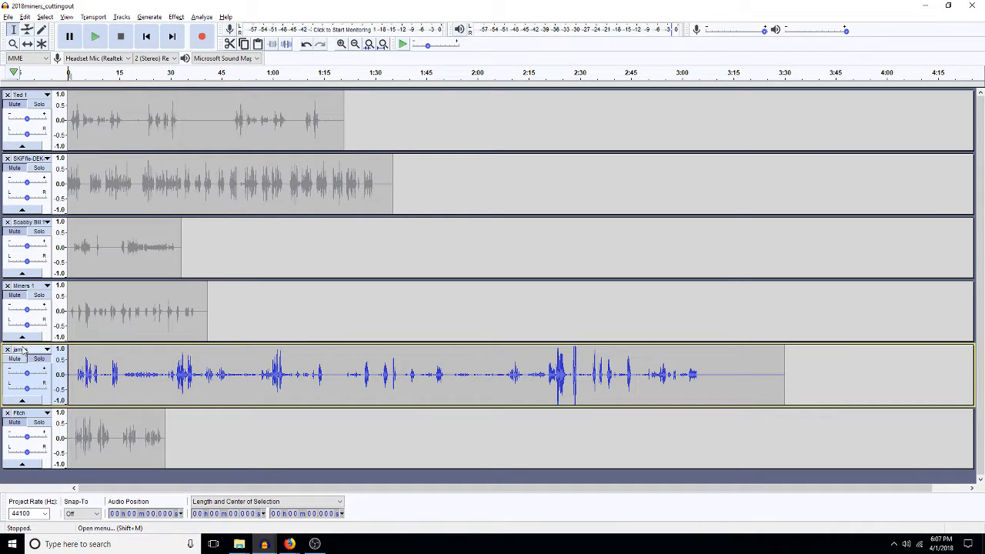
Step: Preview the Fitch track from about 4.8 seconds, then cut its first 13.8 seconds
left_click(37, 429)
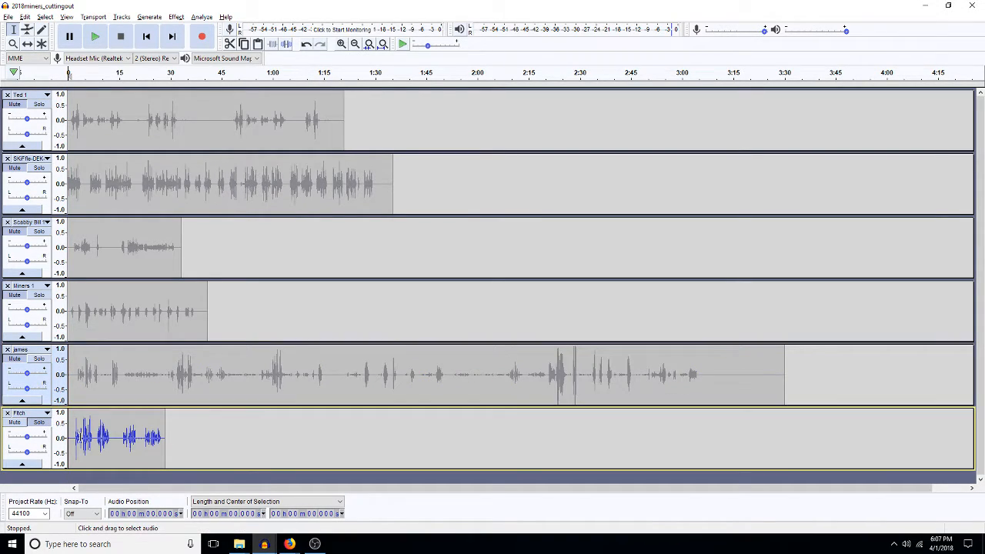
left_click(85, 437)
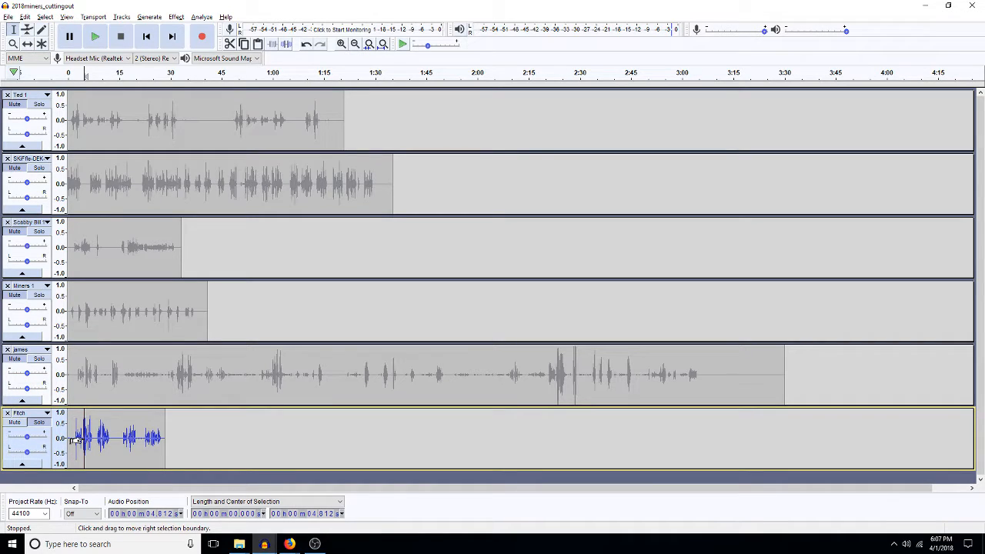
key("space")
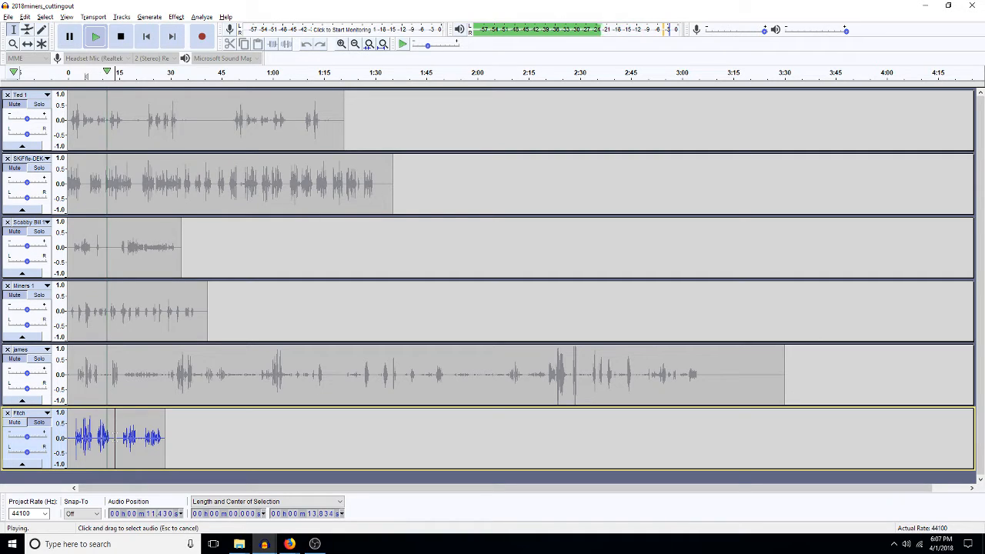
left_click_drag(116, 443, 48, 450)
key("Delete")
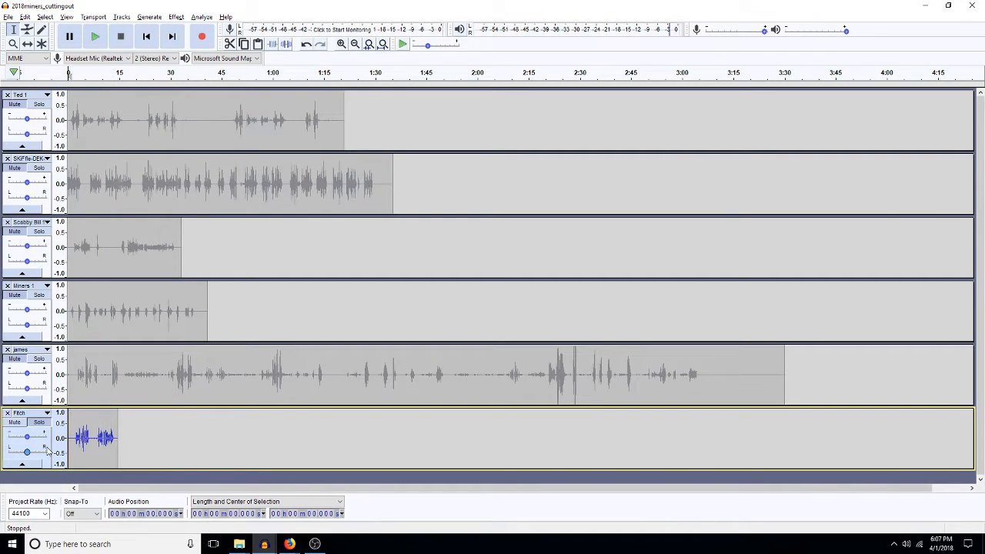
left_click(264, 544)
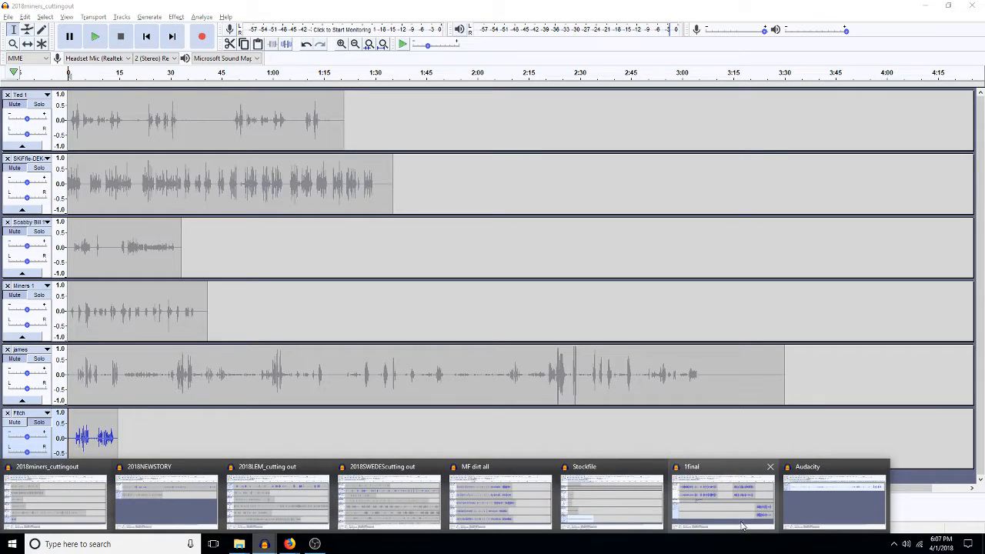
Step: Paste the cut Fitch clip below james in the untitled project, then return to 2018miners_cuttingout
left_click(805, 497)
key("ctrl+v")
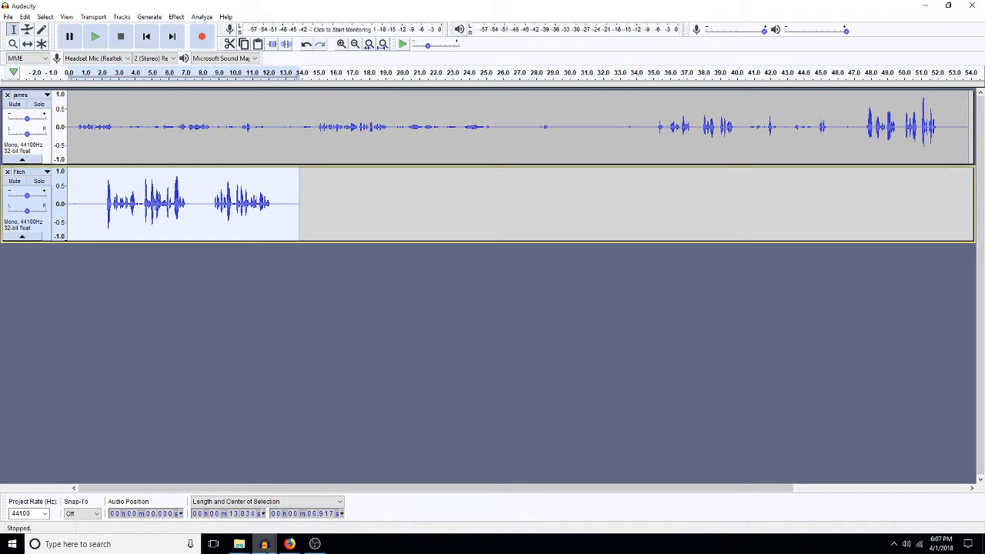
left_click(264, 544)
left_click(281, 500)
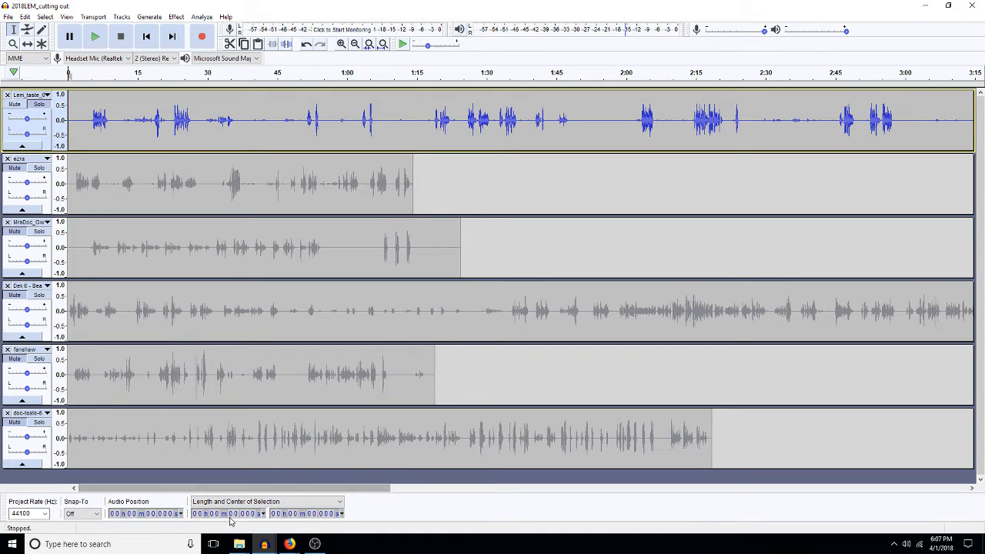
left_click(264, 544)
left_click(74, 517)
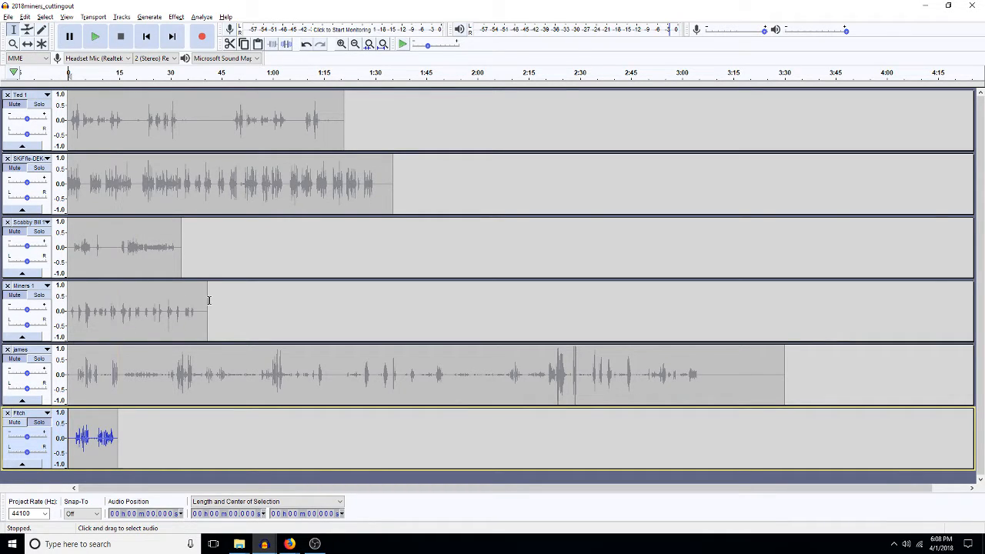
Step: Rename the second track to start with 'Pikey 1', moving the SKiFfle-DEK-Ep6- prefix after it
left_click(29, 158)
left_click(48, 169)
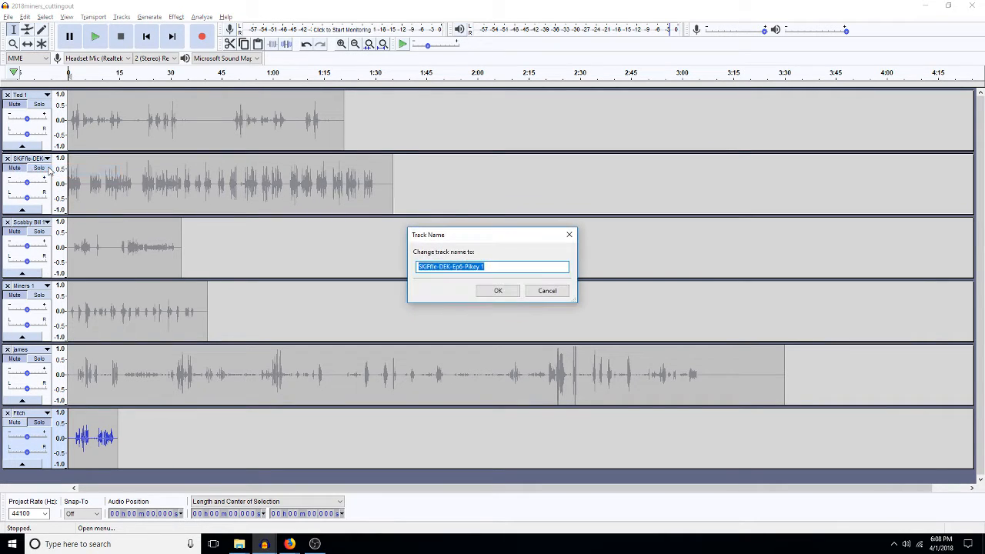
key("ctrl+shift+Left")
key("ctrl+shift+Left")
key("BackSpace")
key("End")
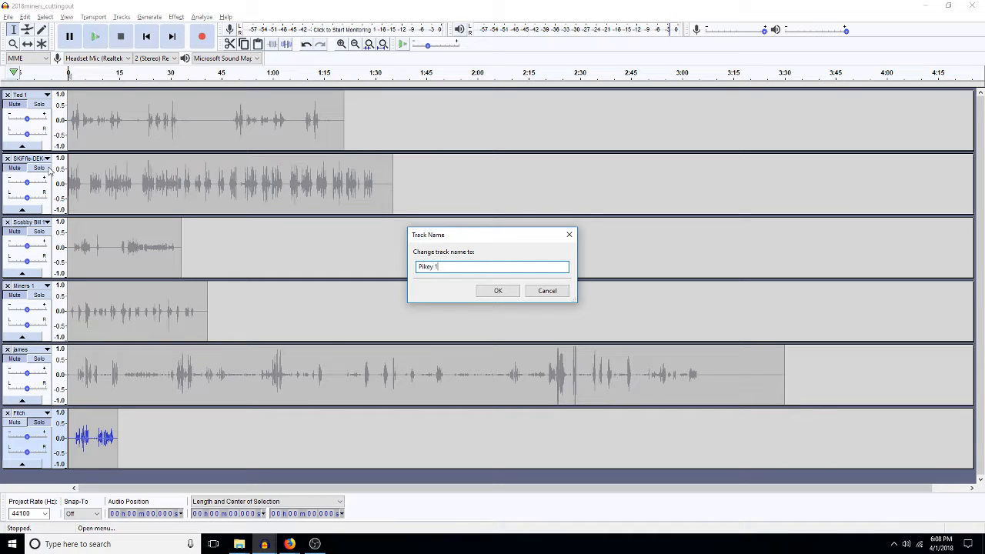
type("SKiFfle-DEK-Ep6-")
left_click(497, 291)
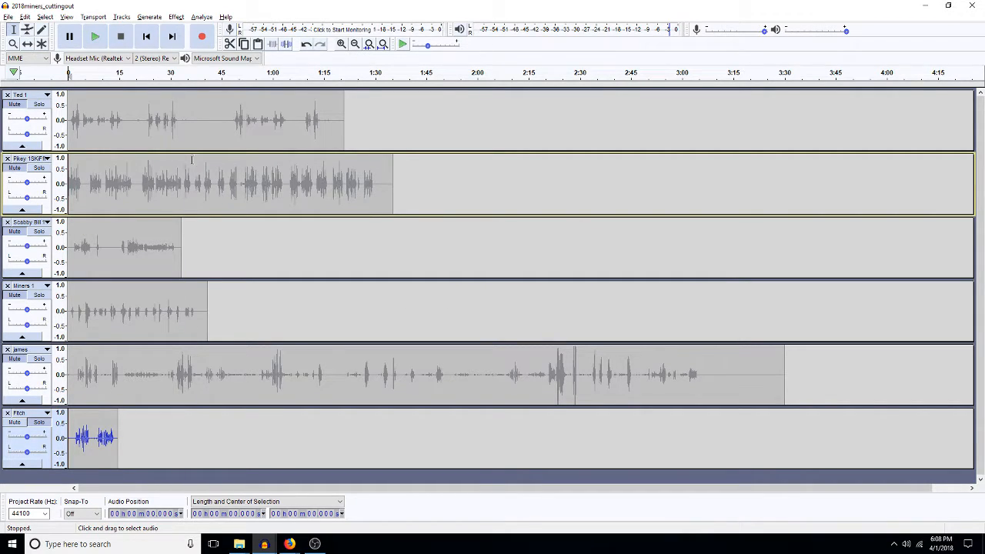
left_click(49, 161)
Step: Preview the Pikey 1 track to find the cut point, then cut its first 46.3 seconds
left_click(114, 182)
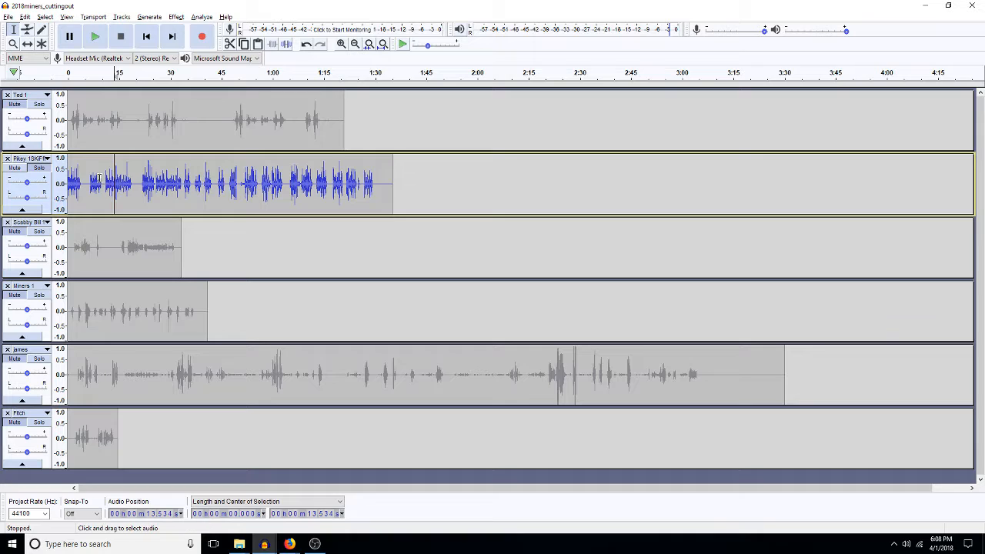
left_click(96, 182)
key("space")
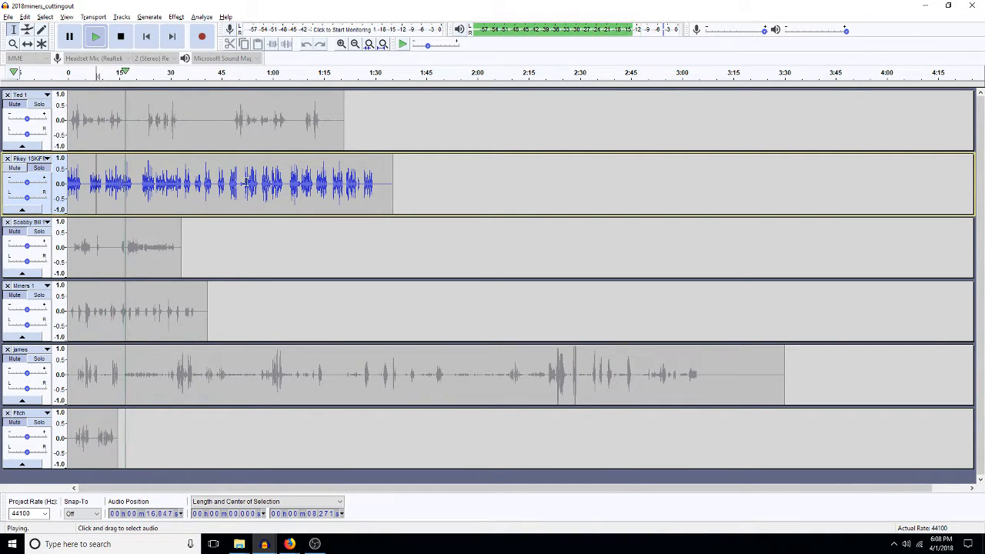
left_click(218, 186)
key("space")
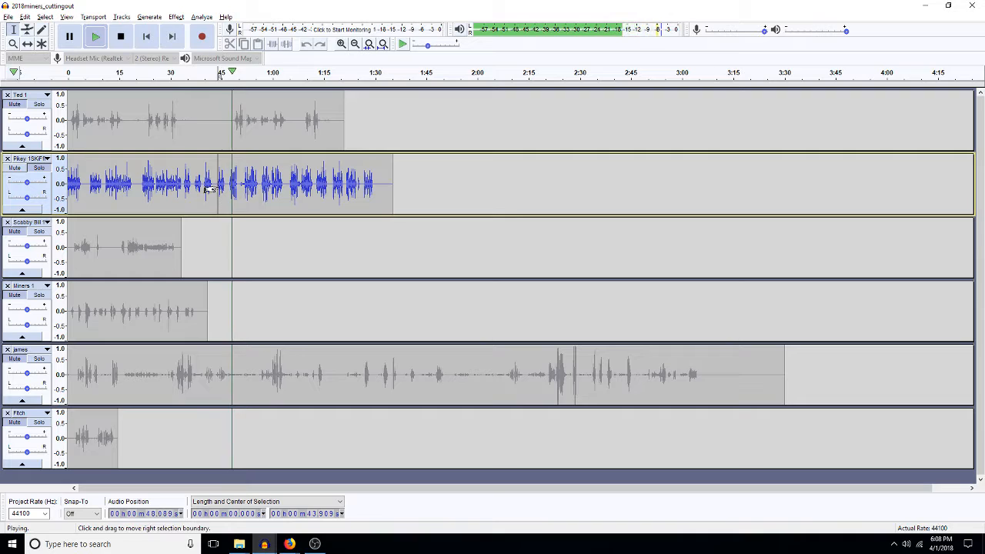
key("space")
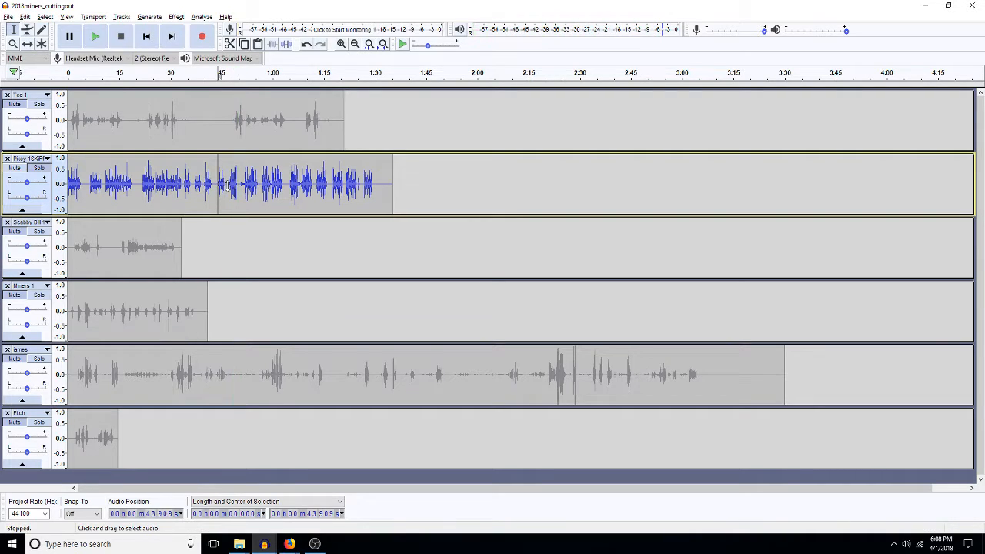
left_click(226, 183)
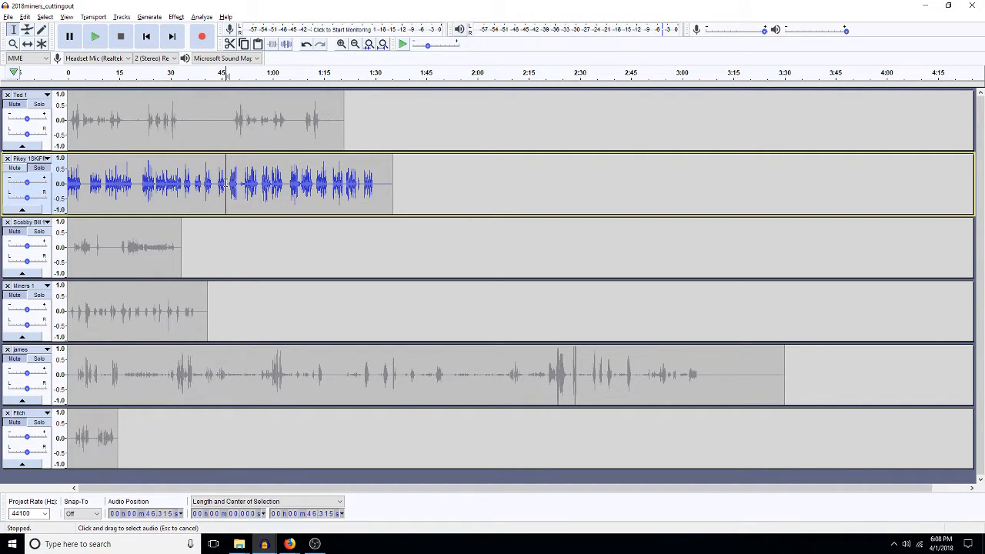
key("shift+Home")
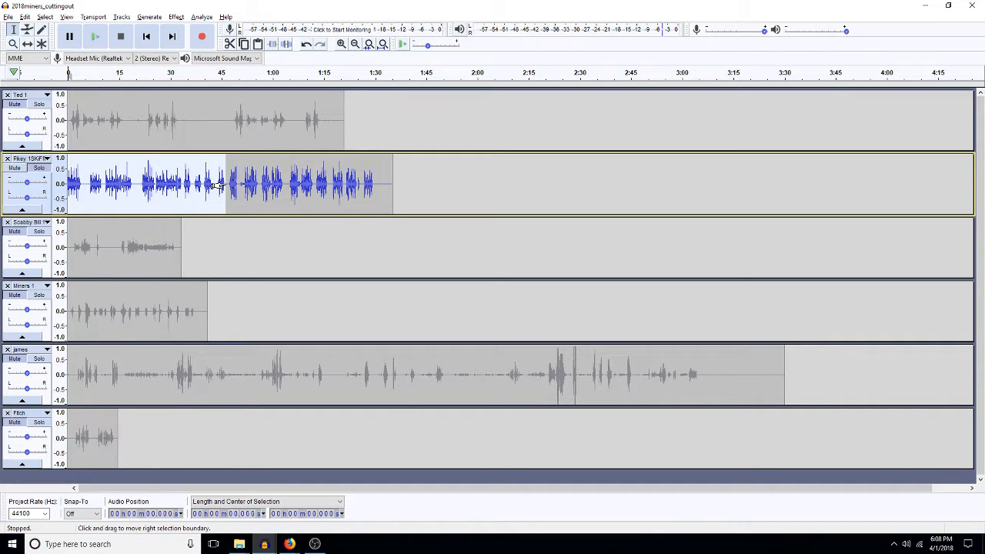
key("Delete")
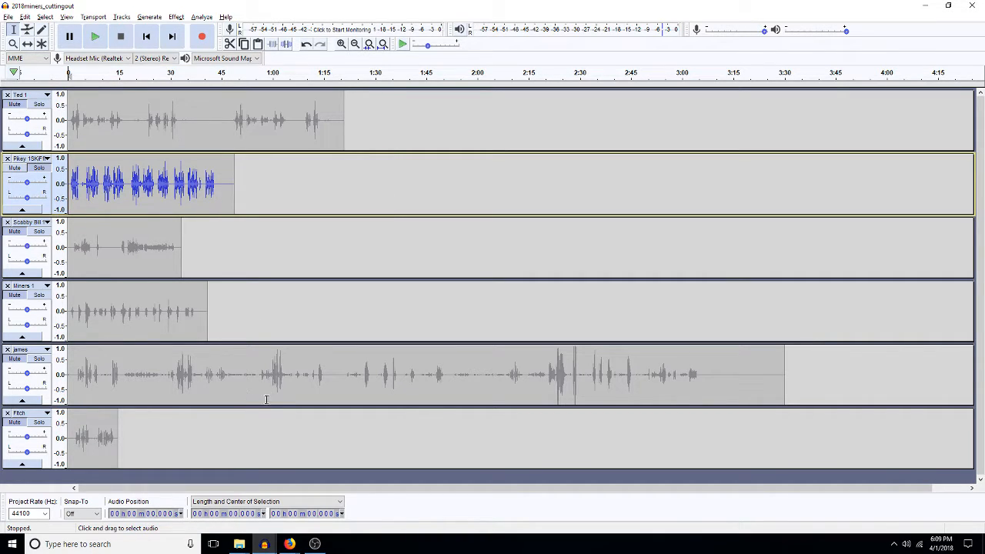
left_click(263, 544)
Step: Paste the cut Pikey audio as the third track in the untitled project, then return to 2018miners_cuttingout
left_click(870, 500)
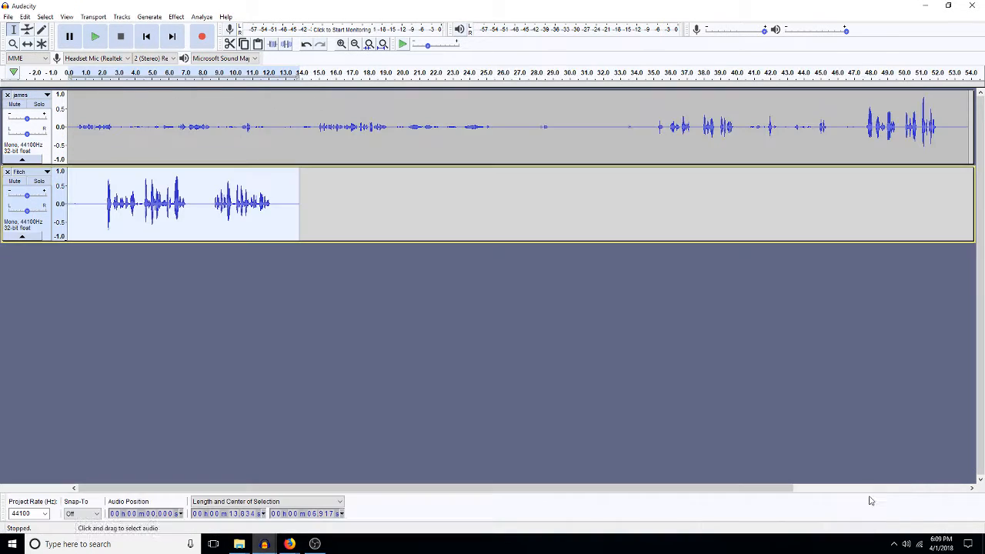
key("ctrl+v")
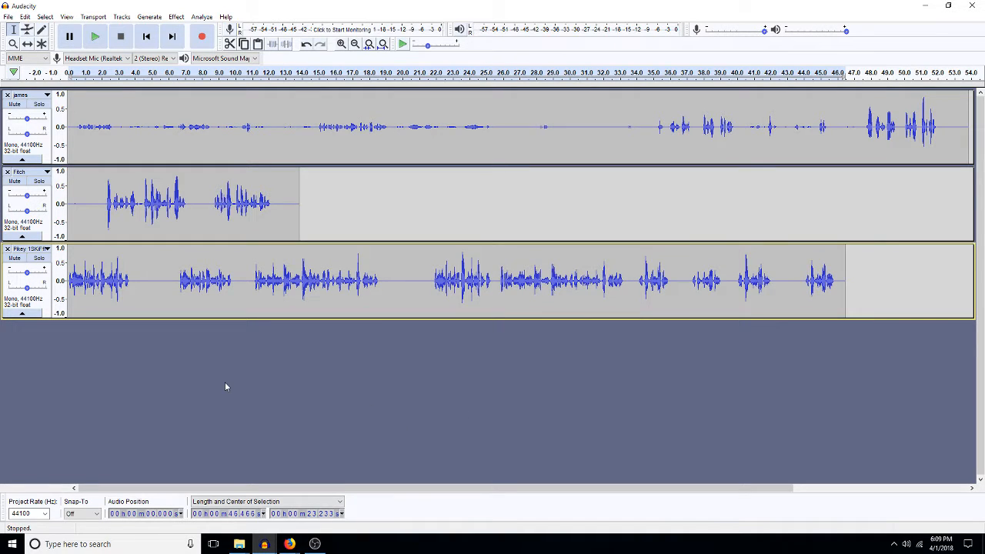
left_click(265, 544)
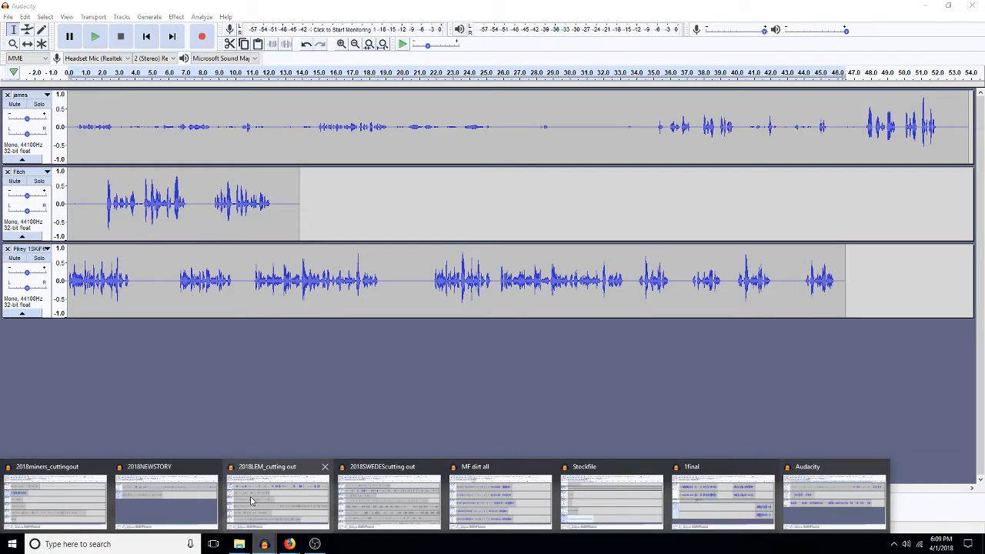
left_click(81, 513)
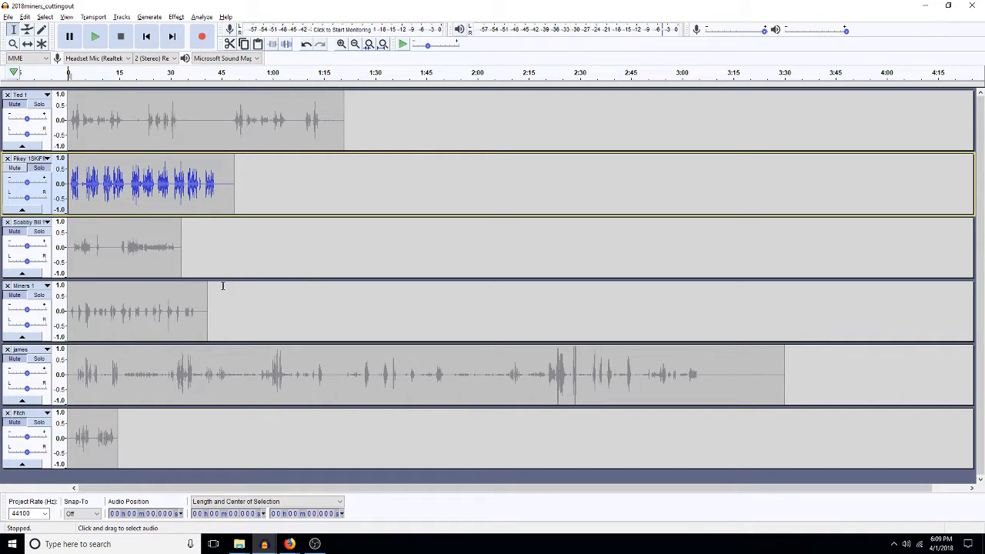
Step: Preview Ted 1 around 11 and 23 seconds, then cut its first 19.5 seconds
left_click(35, 111)
left_click(107, 120)
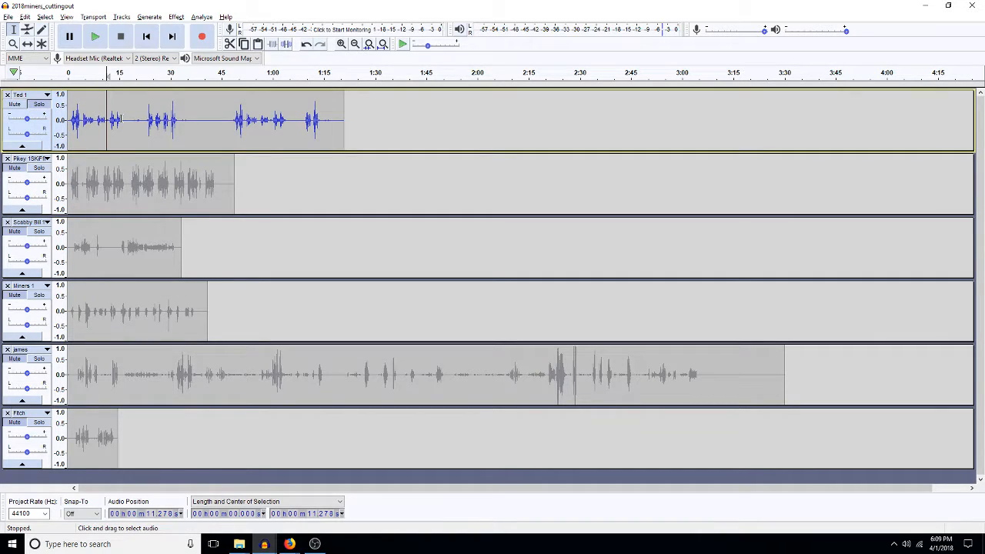
key("space")
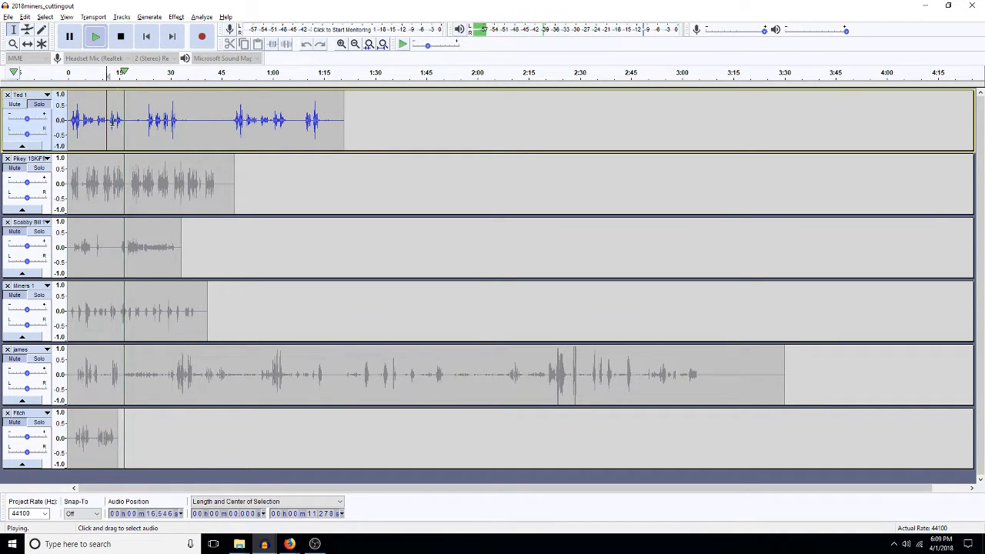
key("space")
left_click(146, 117)
key("space")
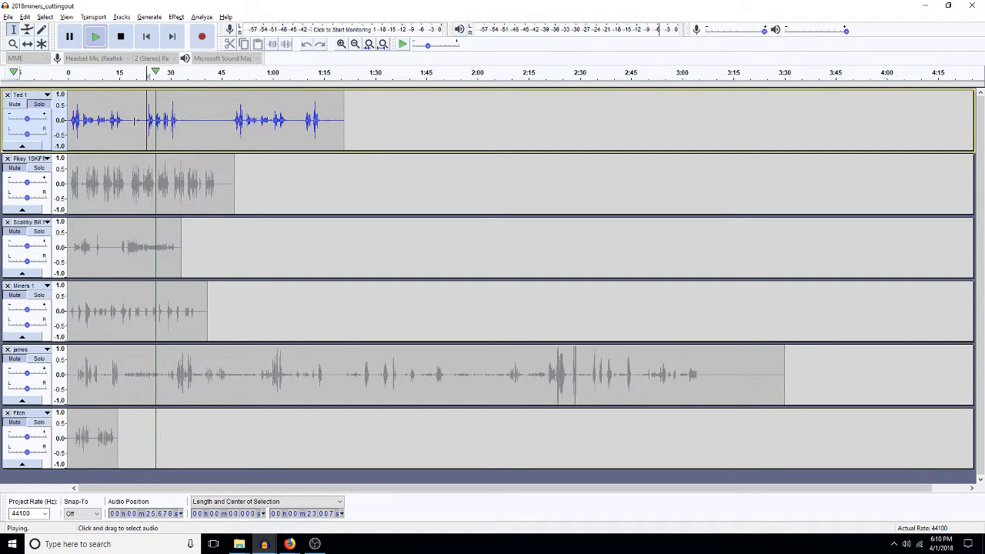
key("space")
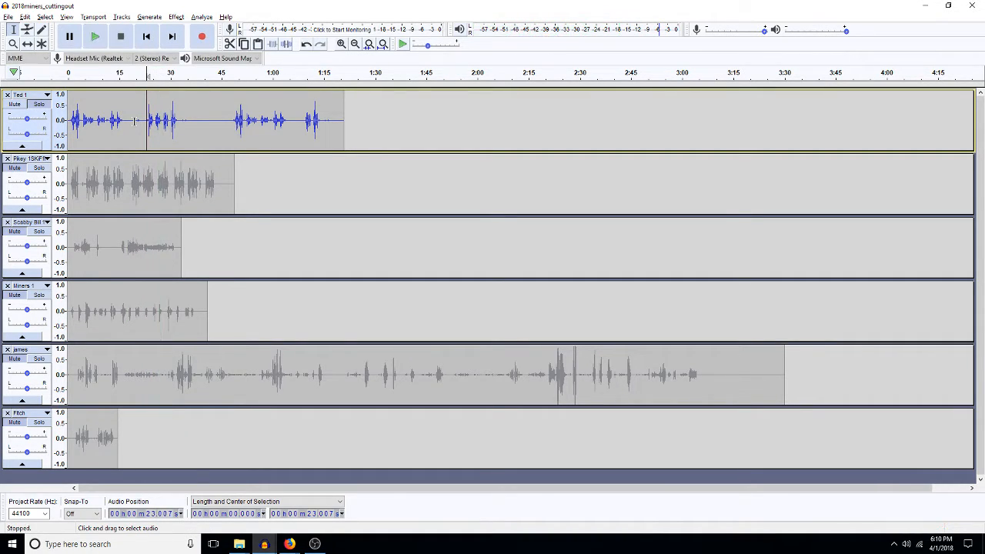
left_click_drag(135, 121, 68, 121)
key("ctrl+n")
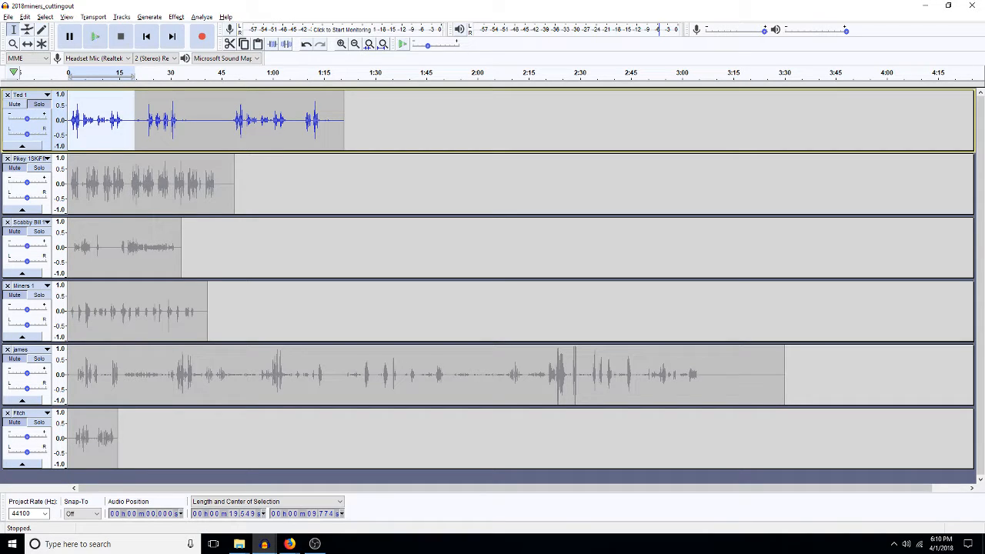
key("Delete")
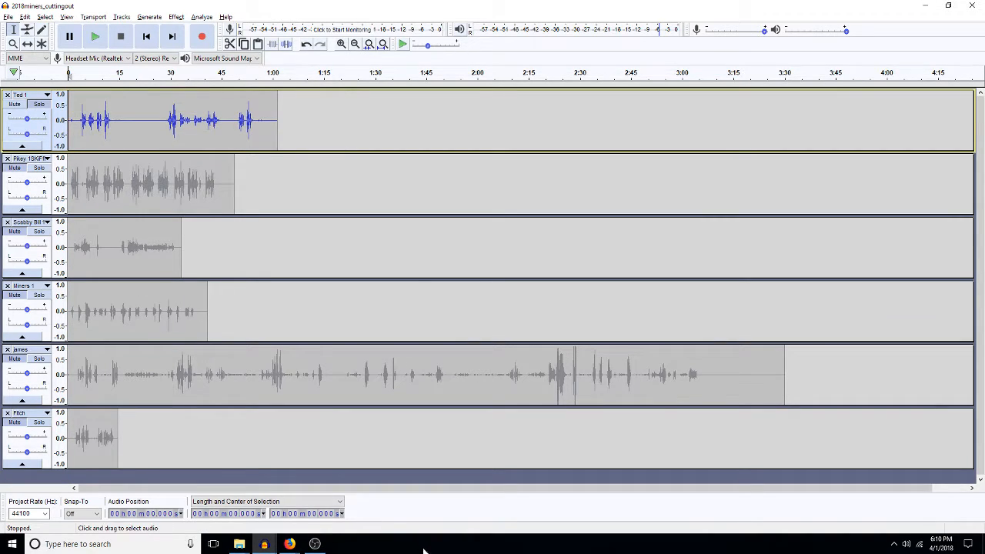
Step: Paste the 19.5-second Ted 1 clip as the fourth track in the untitled project
mouse_move(263, 544)
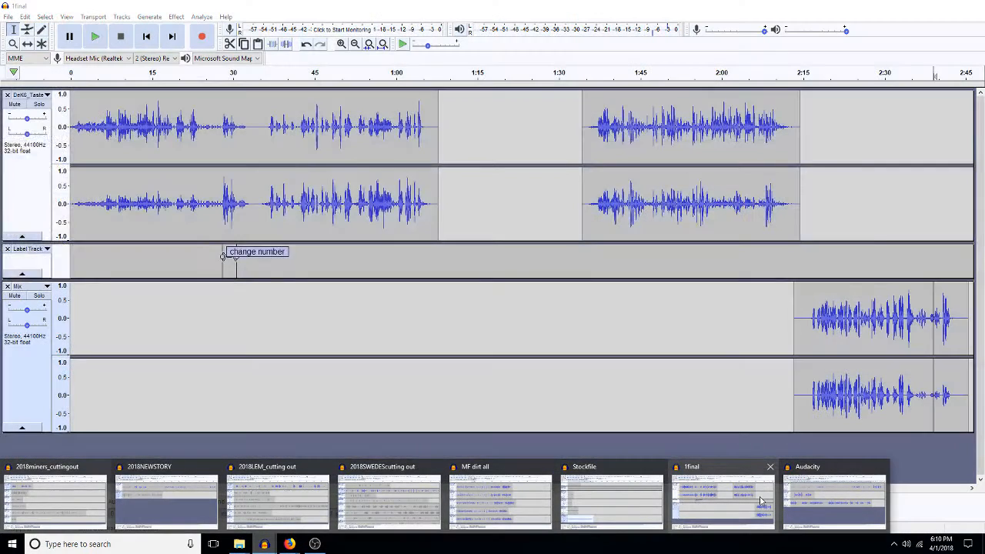
left_click(818, 504)
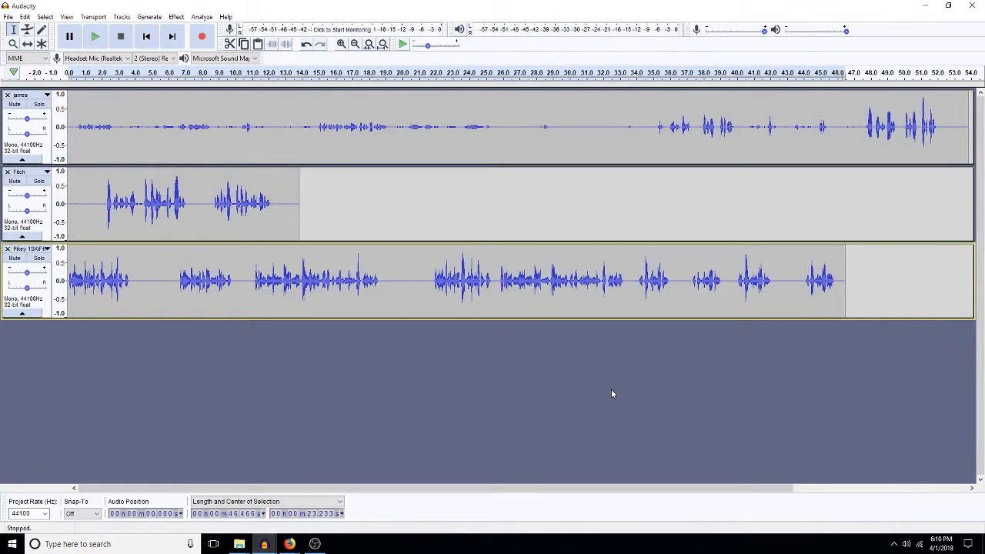
key("ctrl+v")
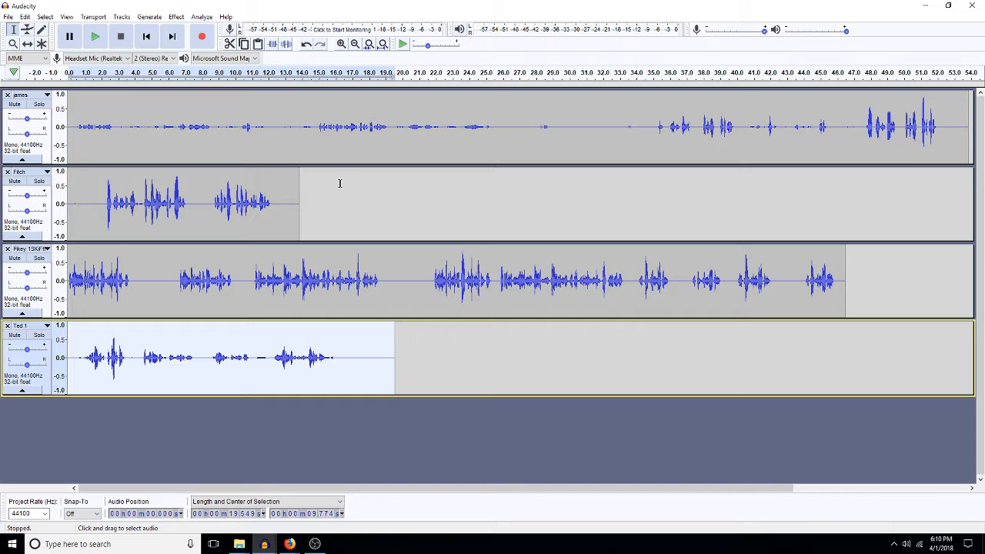
Step: Save the untitled project as 'Schuckie' in the 5 chuckie folder under 1111edits
key("space")
key("ctrl+s")
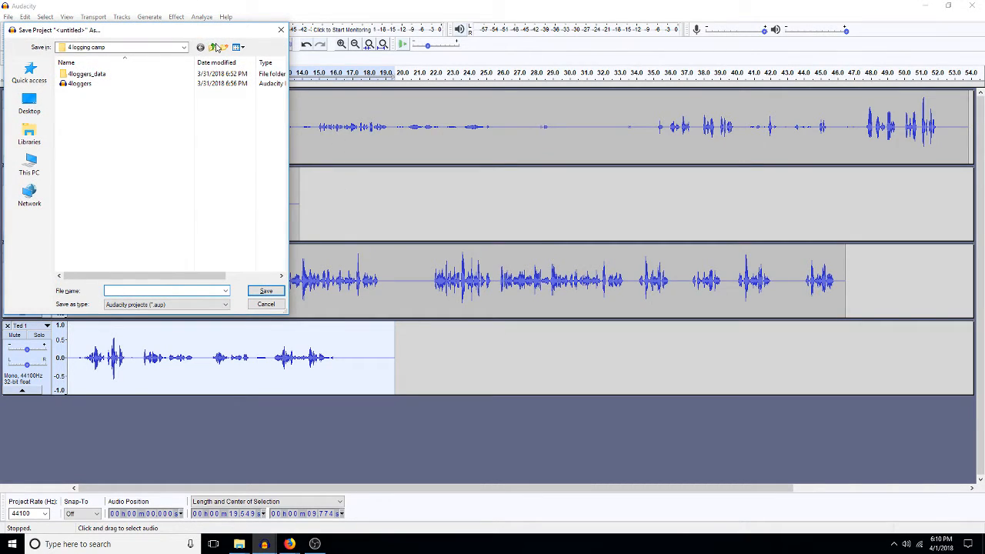
left_click(216, 48)
left_click(89, 113)
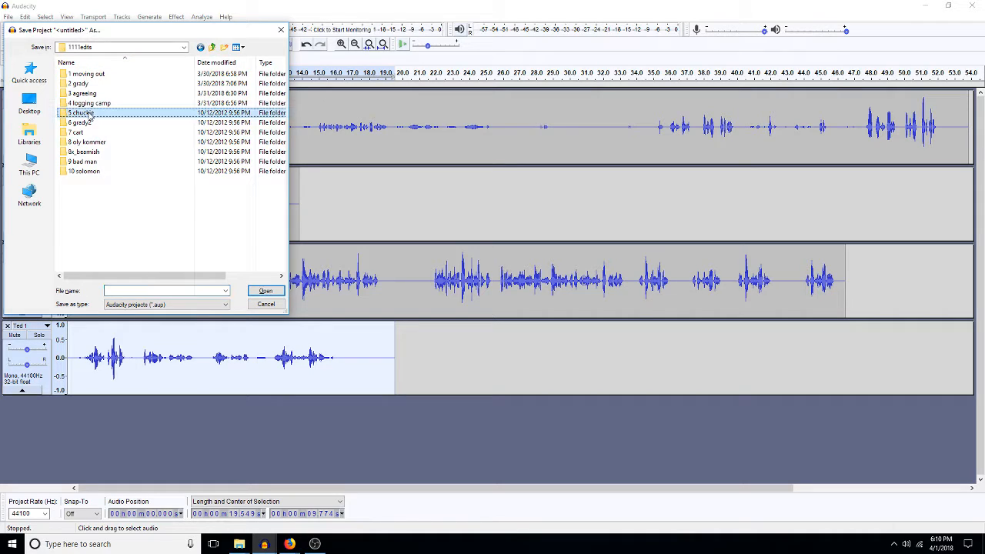
double_click(89, 113)
left_click(145, 291)
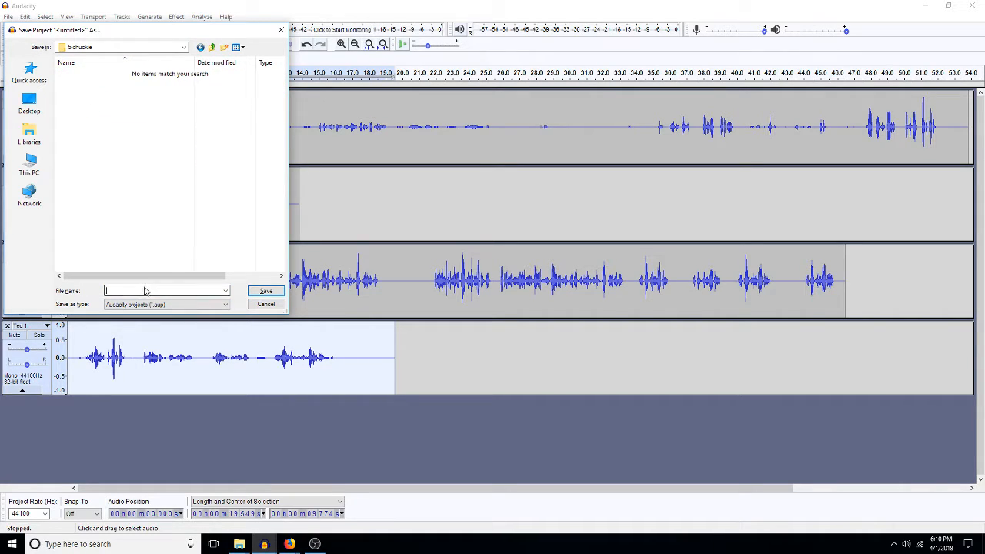
type("Schuckie")
key("Return")
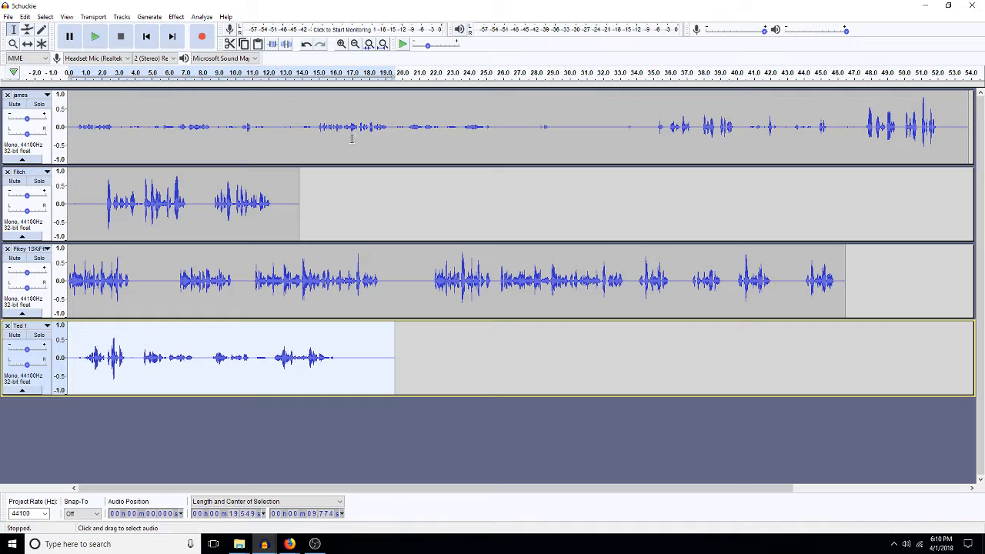
Step: Delete the james audio before the 19.5-second mark
left_click(546, 129)
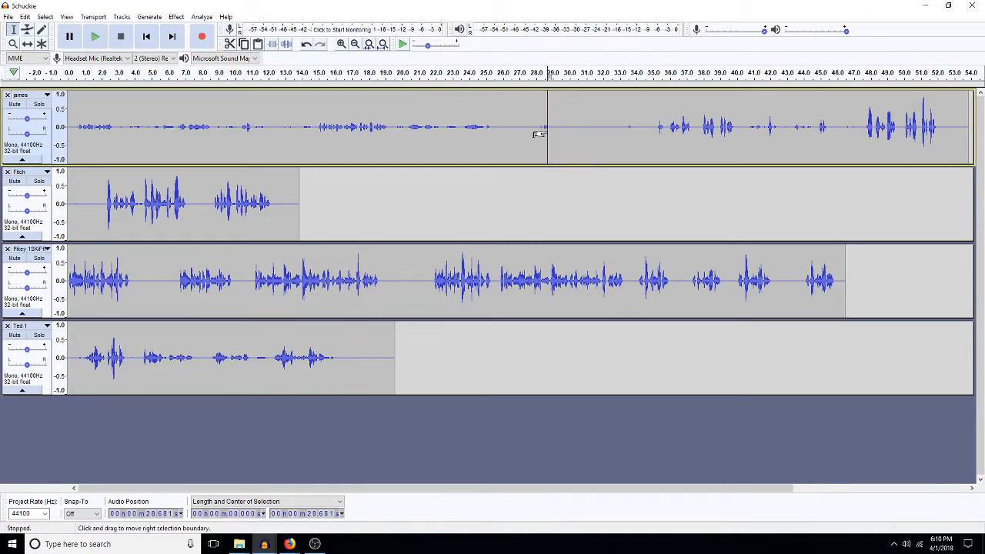
key("shift+Home")
key("Delete")
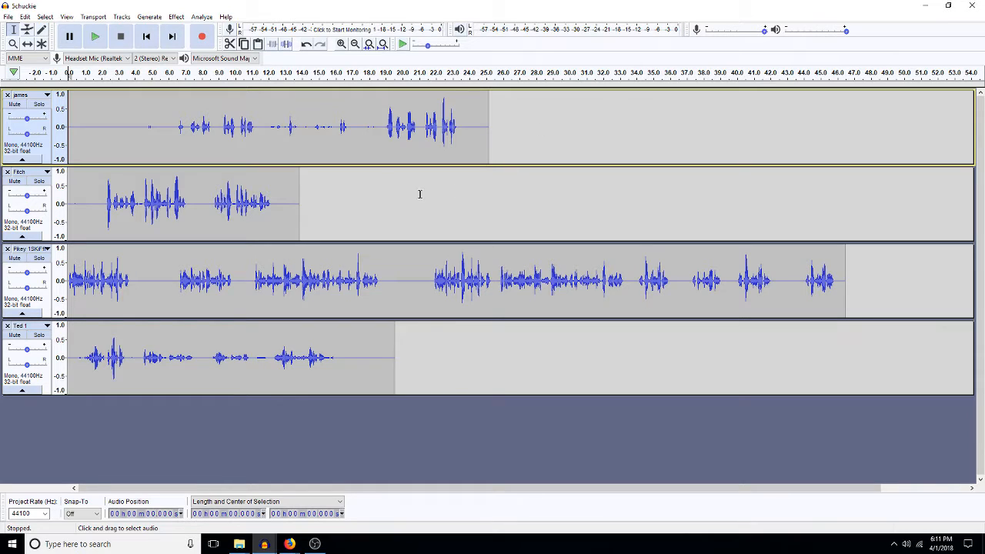
Step: Insert james's quiet 6.5-second opening as silence at the start of the other tracks, including Ted 1
left_click_drag(164, 126, 6, 150)
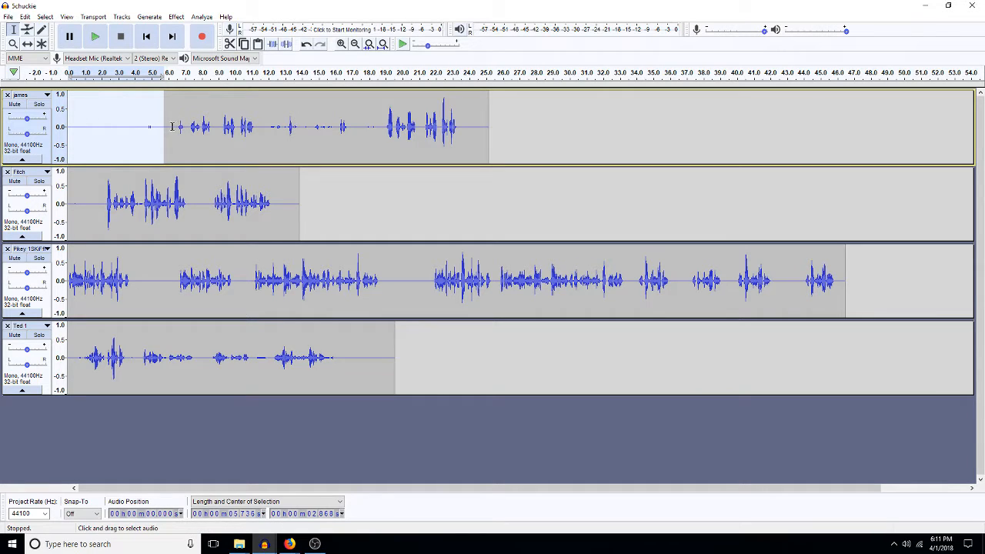
left_click_drag(178, 127, 4, 132)
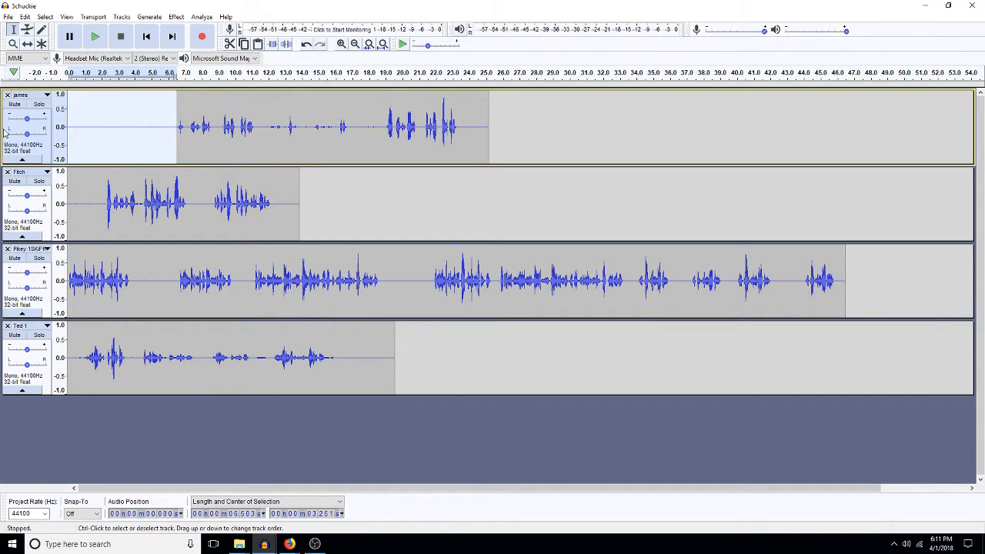
key("Home")
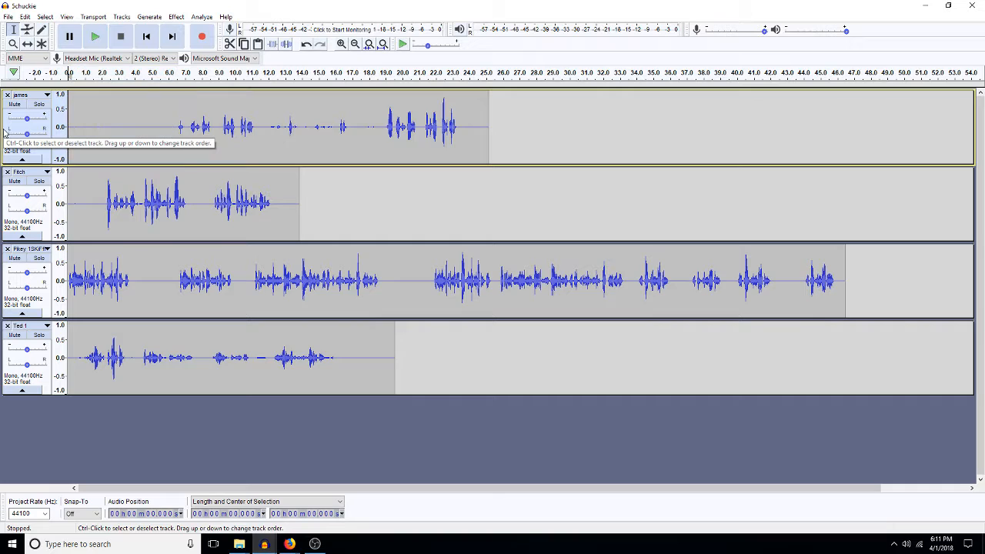
key("Down")
key("Down")
key("Down")
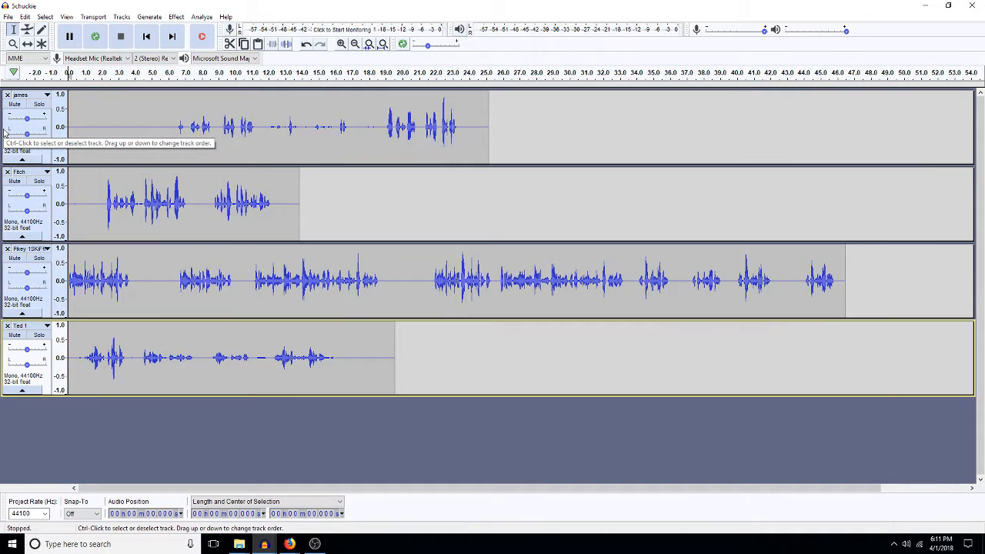
key("ctrl+z")
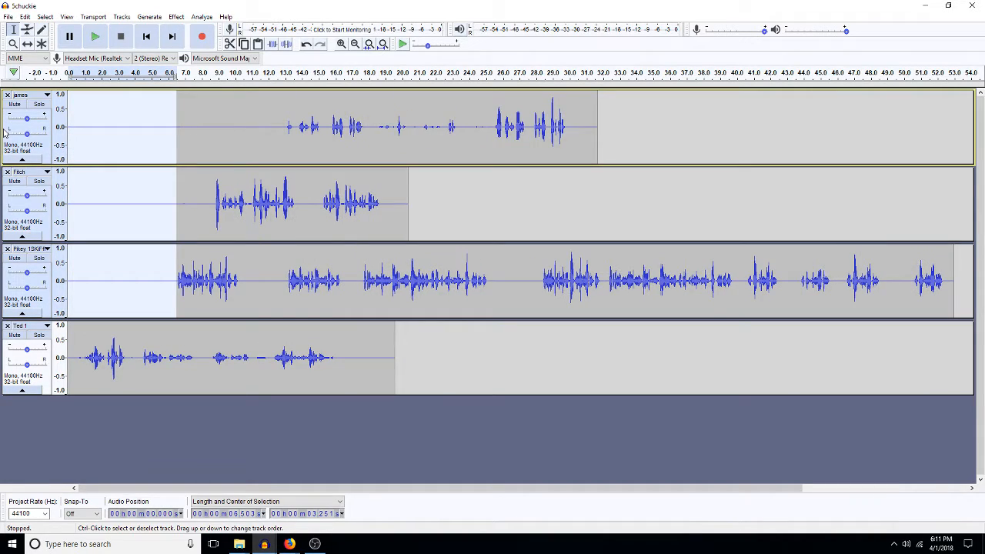
double_click(125, 345)
key("Left")
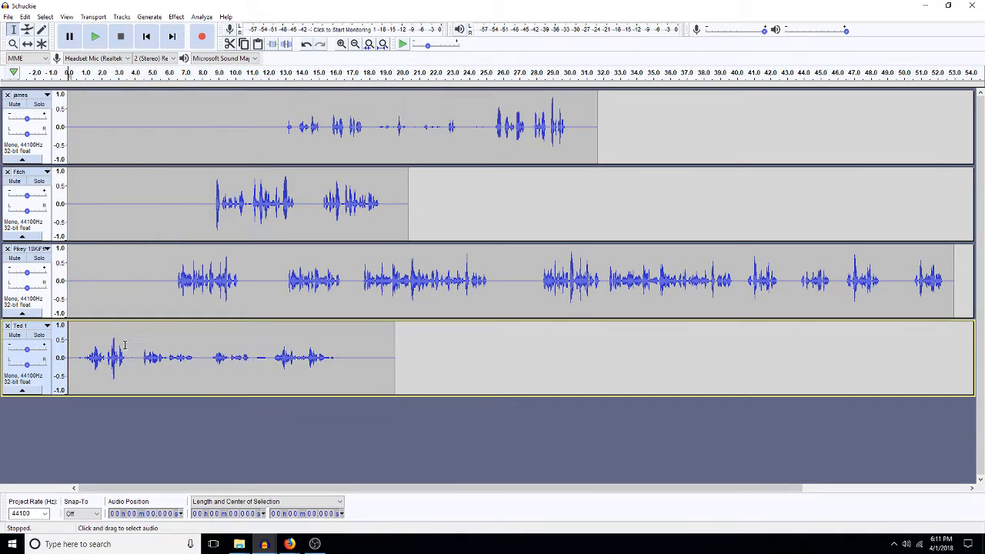
key("ctrl+v")
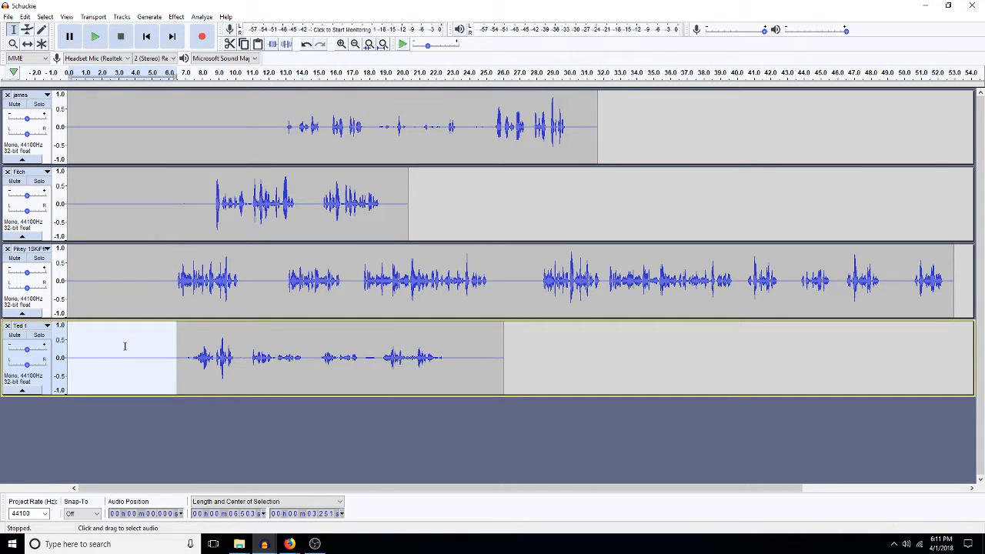
Step: Insert 6.5 seconds of silence at 4.11 seconds in Fitch, Pikey and Ted 1
left_click(136, 204)
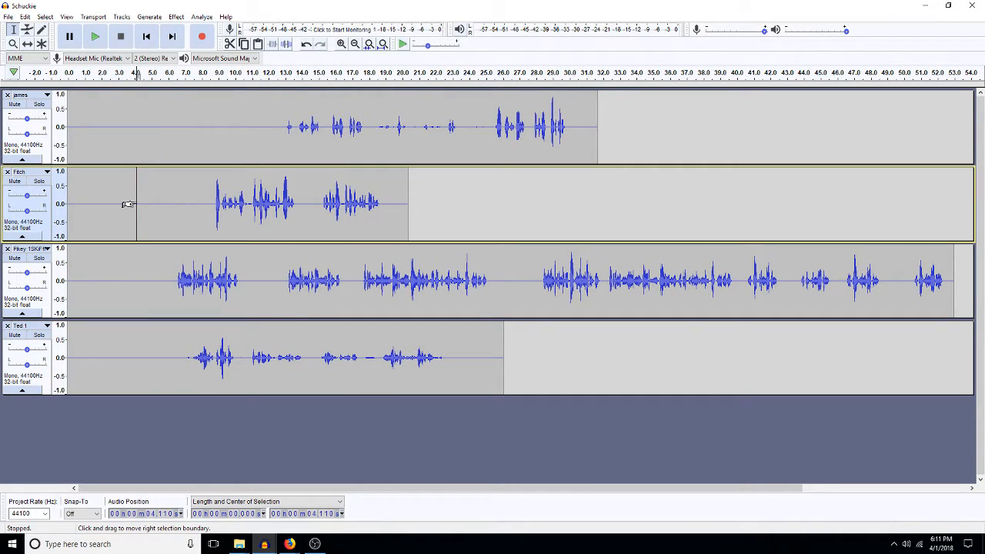
key("shift+Down")
key("shift+Down")
key("ctrl+v")
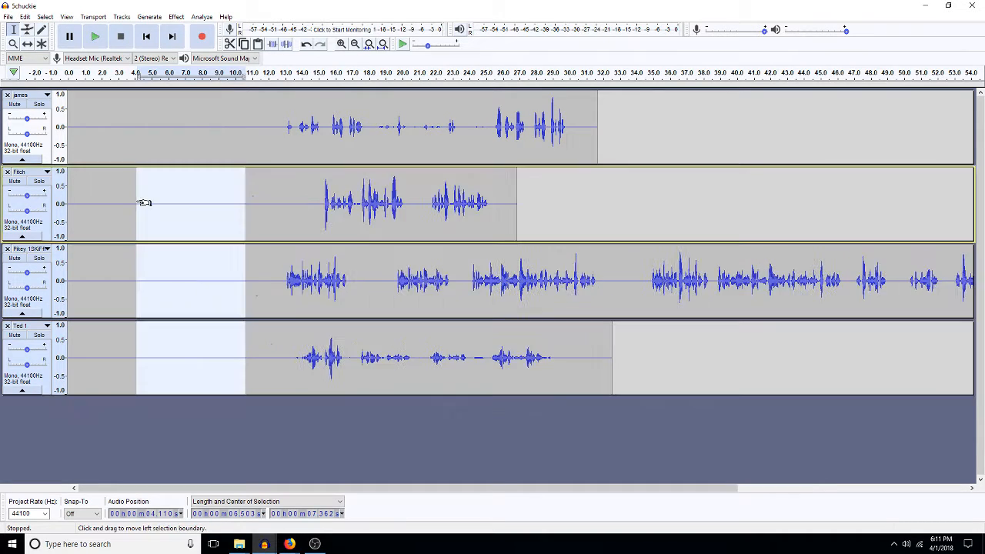
Step: Delete the james audio between about 5 and 25 seconds
left_click(195, 143)
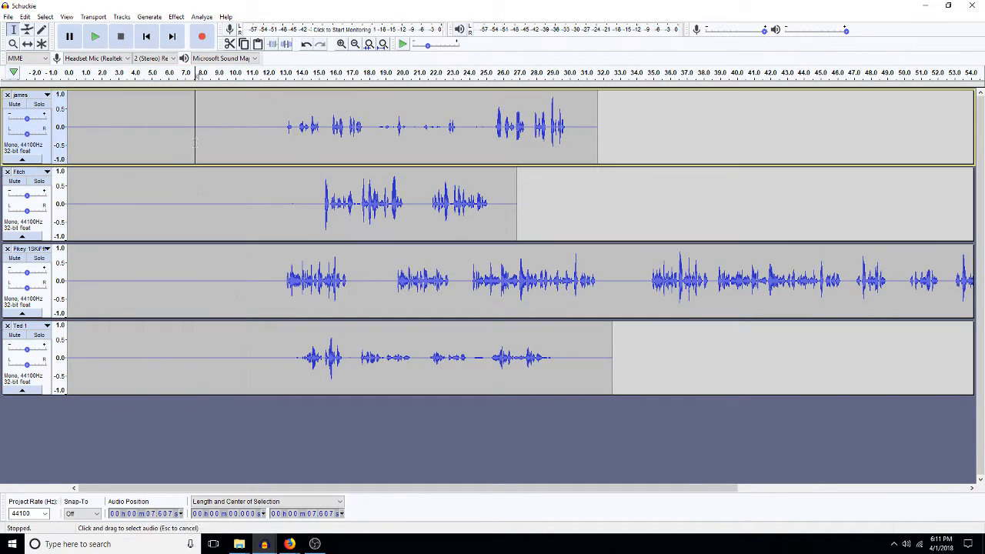
left_click(257, 132)
left_click(284, 129, "shift")
left_click_drag(492, 125, 194, 170)
left_click(240, 154)
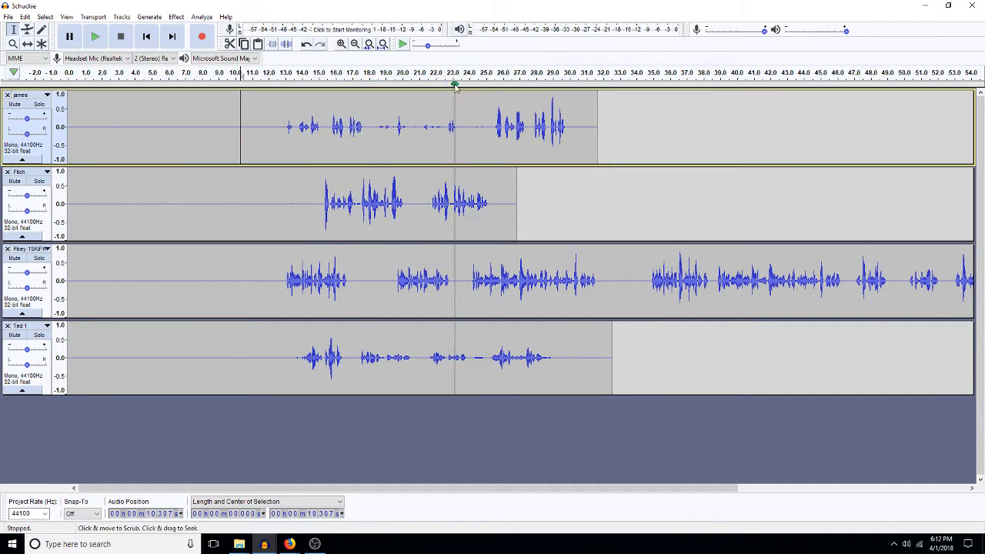
left_click_drag(490, 127, 152, 127)
key("Delete")
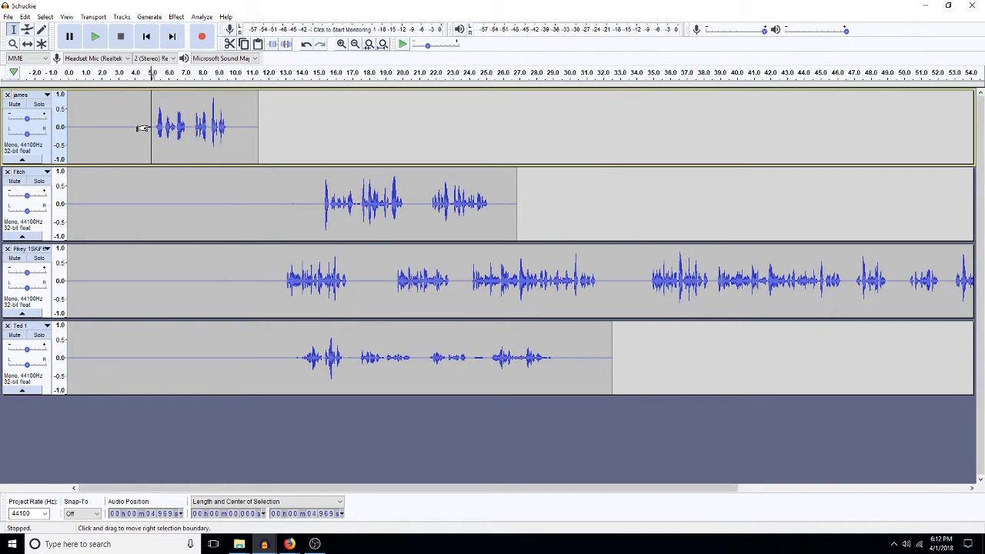
Step: Insert 6.5 seconds of silence at 10.6 s across the Fitch, Pikey and Ted tracks
left_click(245, 224)
key("shift+Down")
key("shift+Down")
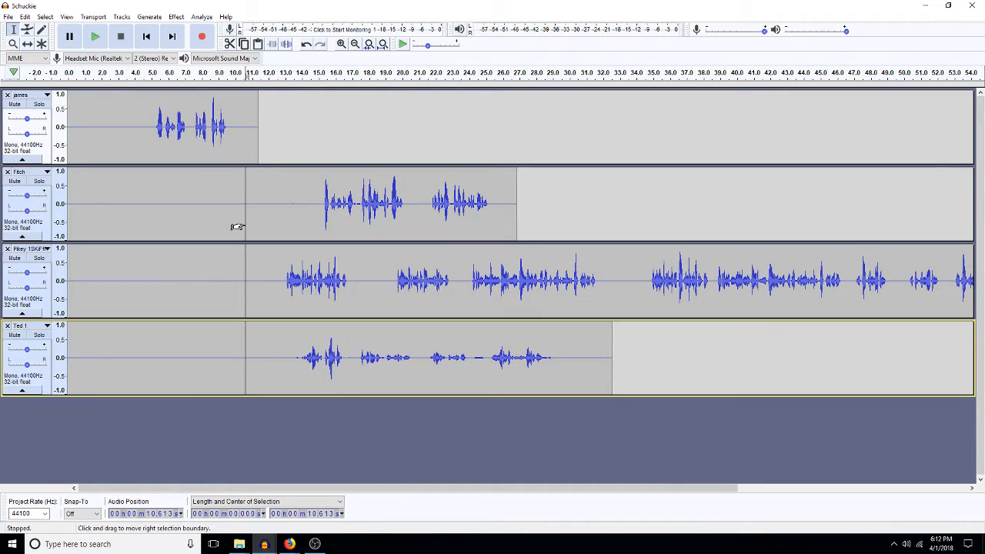
key("ctrl+v")
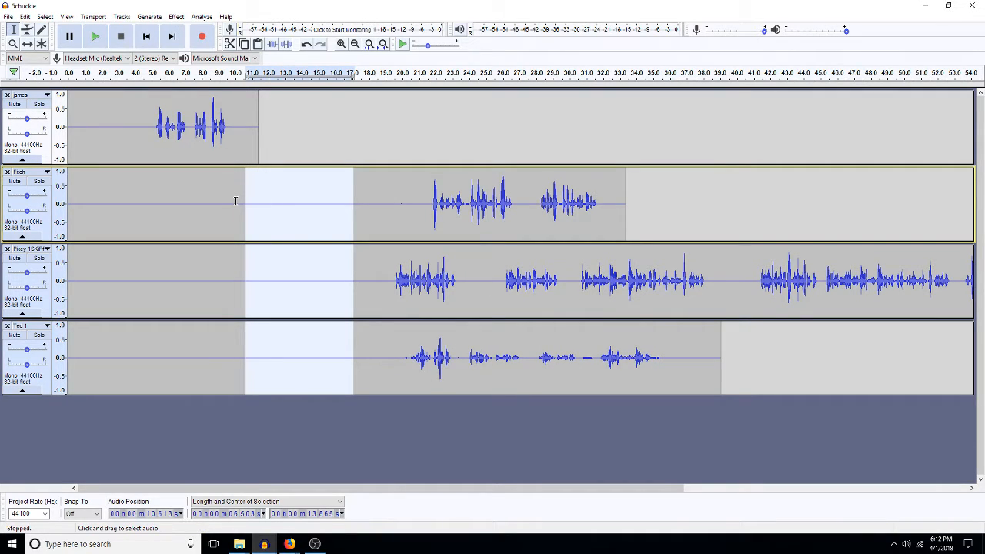
Step: Delete Pikey's silent lead-in so its first line starts near 9.5 s, then preview the timing
left_click(232, 208)
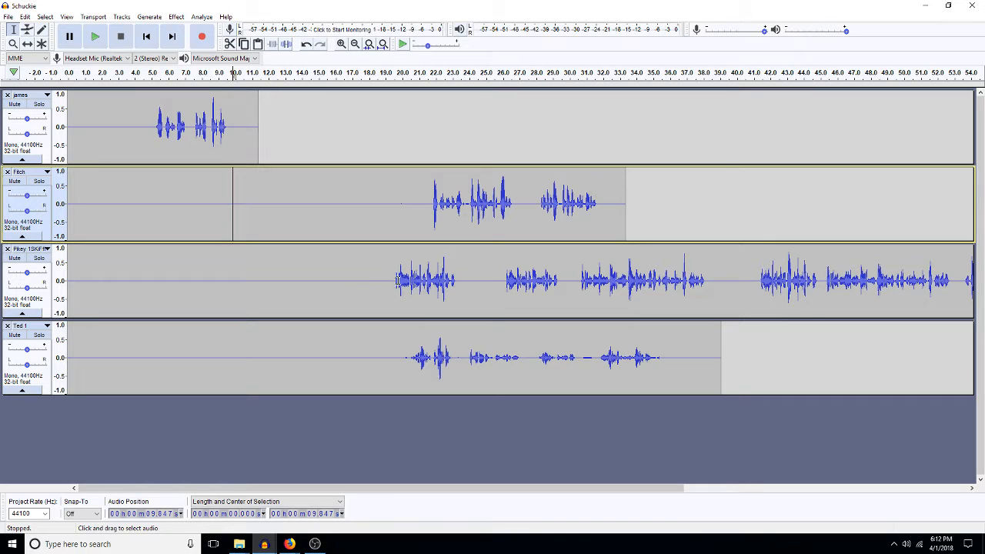
left_click_drag(390, 279, 226, 289)
key("Delete")
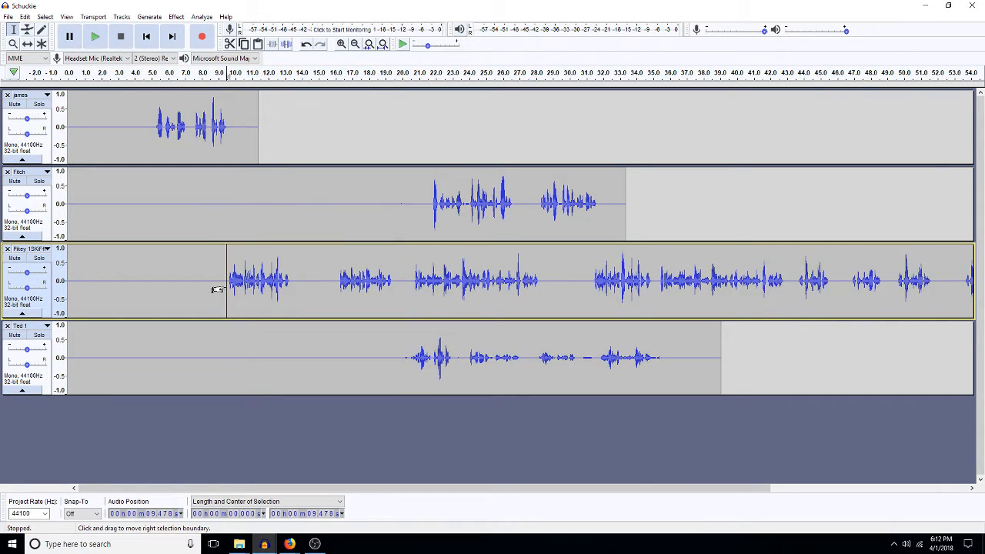
key("space")
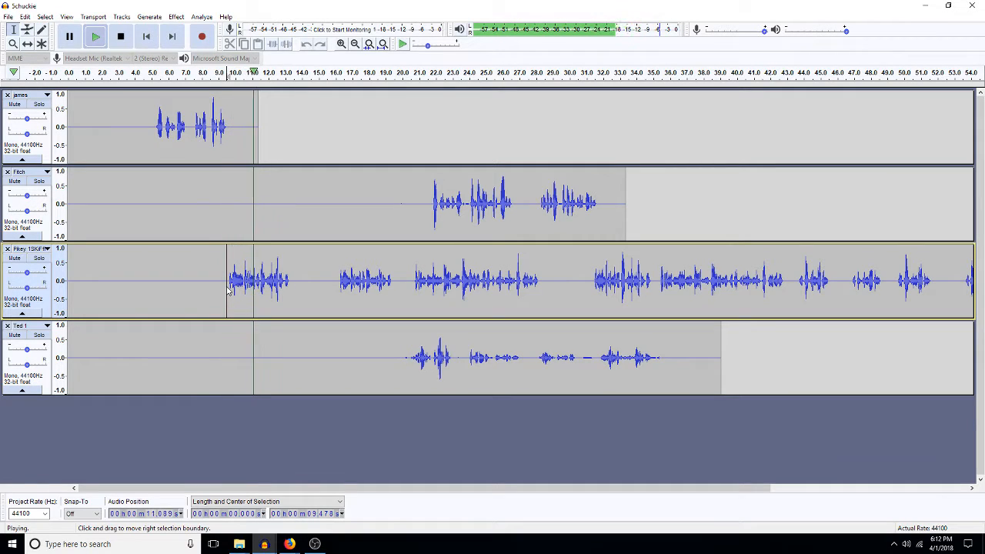
key("space")
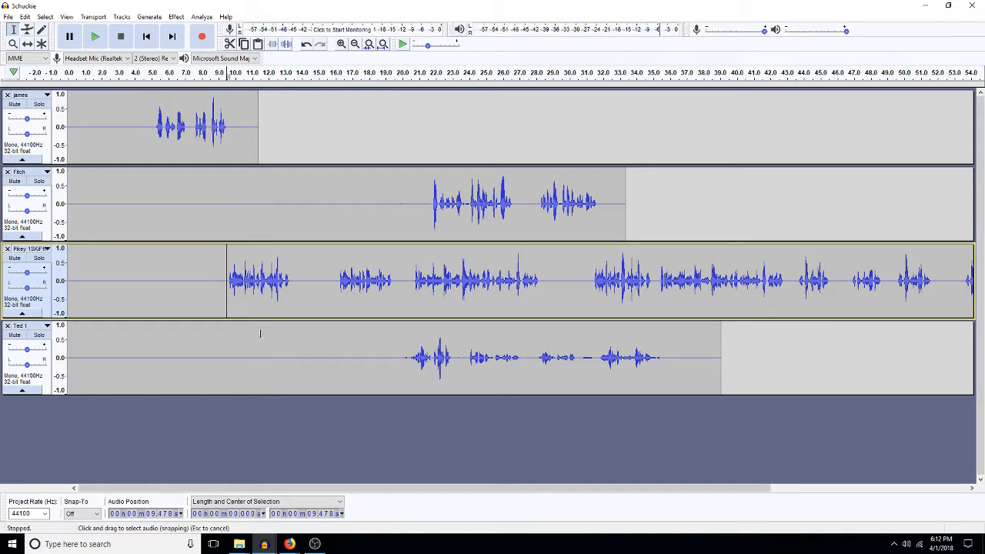
Step: Insert silence at 16 s in the Fitch and Ted tracks to push their clips later
left_click(336, 202)
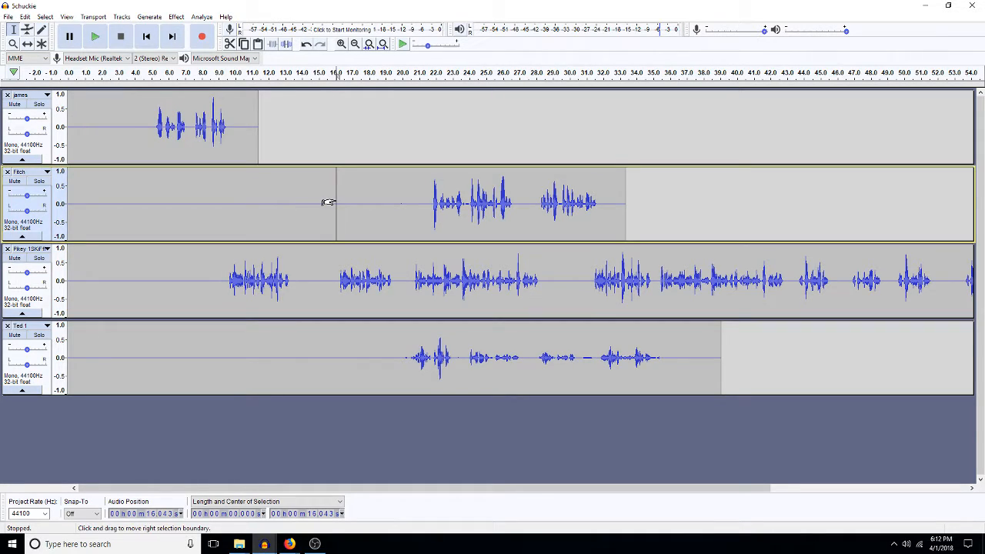
key("ctrl+v")
left_click(313, 350)
key("ctrl+v")
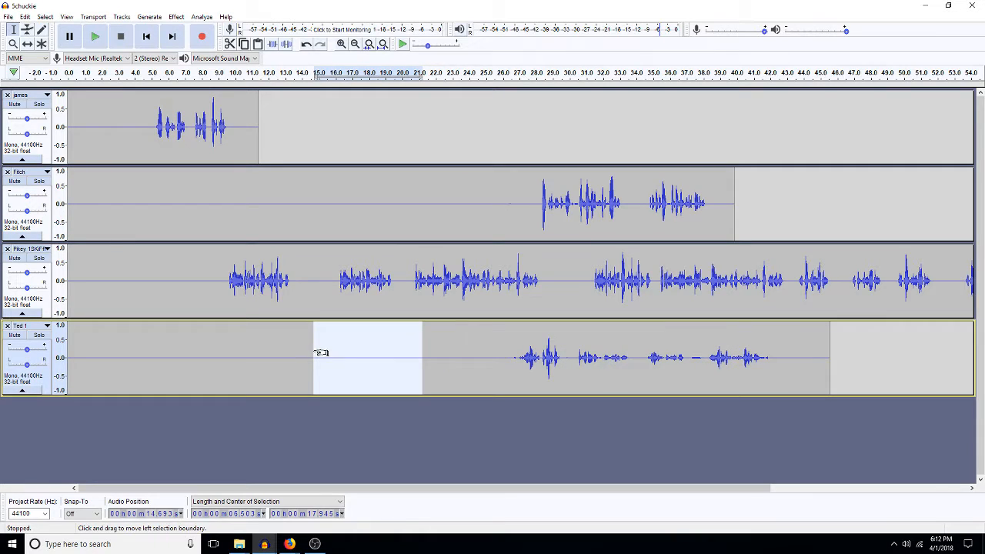
Step: Play back the conversation from 9.5 s in Pikey to review it
left_click(336, 281)
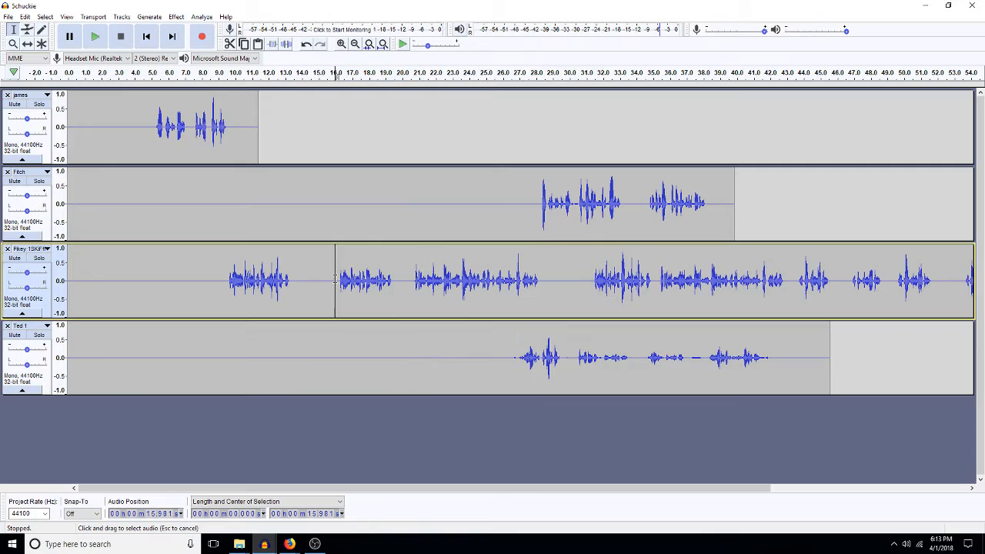
left_click_drag(336, 281, 226, 312)
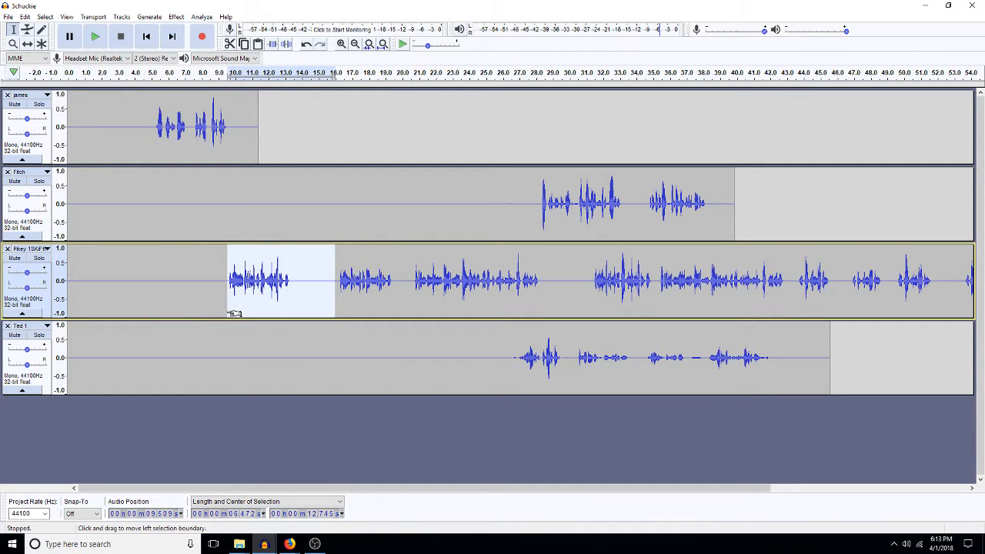
left_click(229, 314)
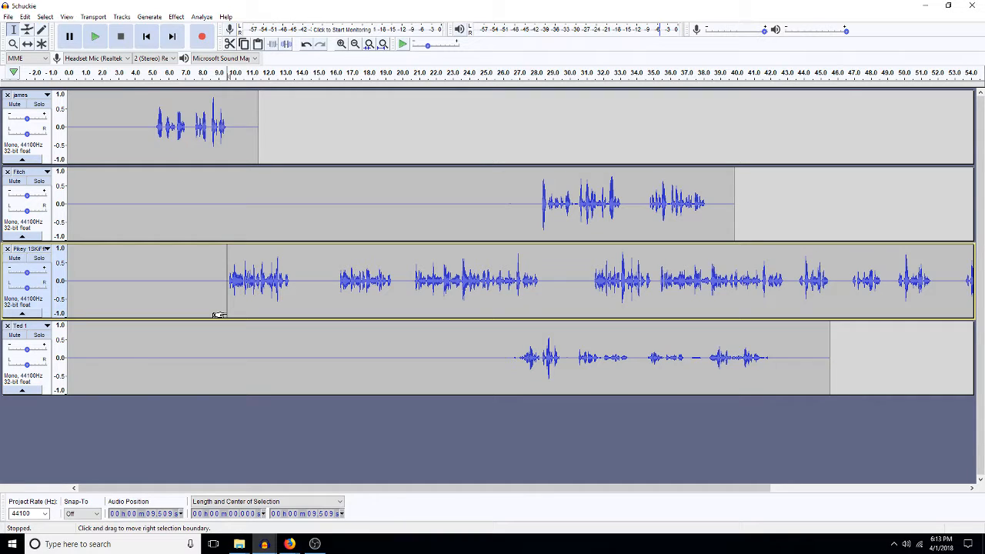
key("space")
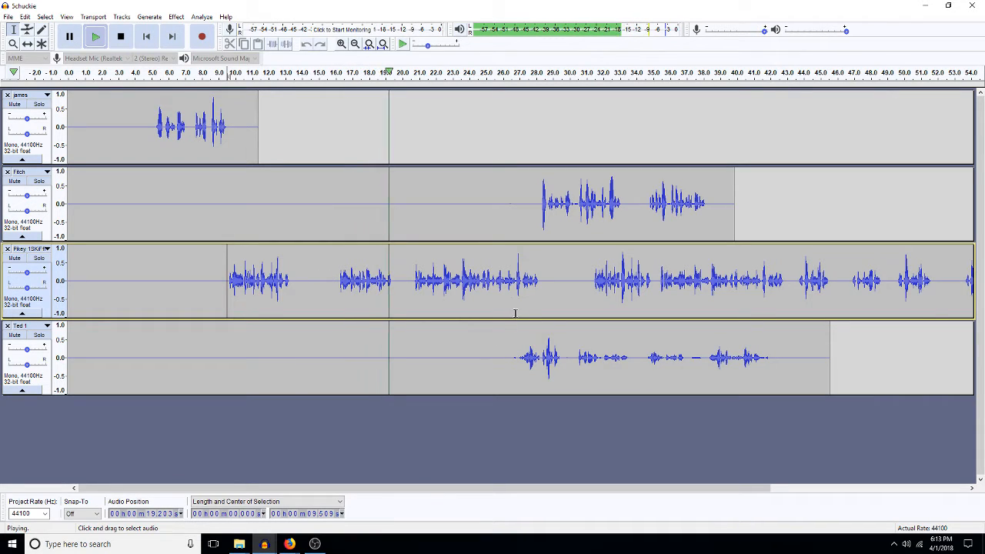
Step: Delete Pikey's opening passage up to about 31 s and preview from 9.5 s
key("space")
left_click_drag(593, 277, 227, 268)
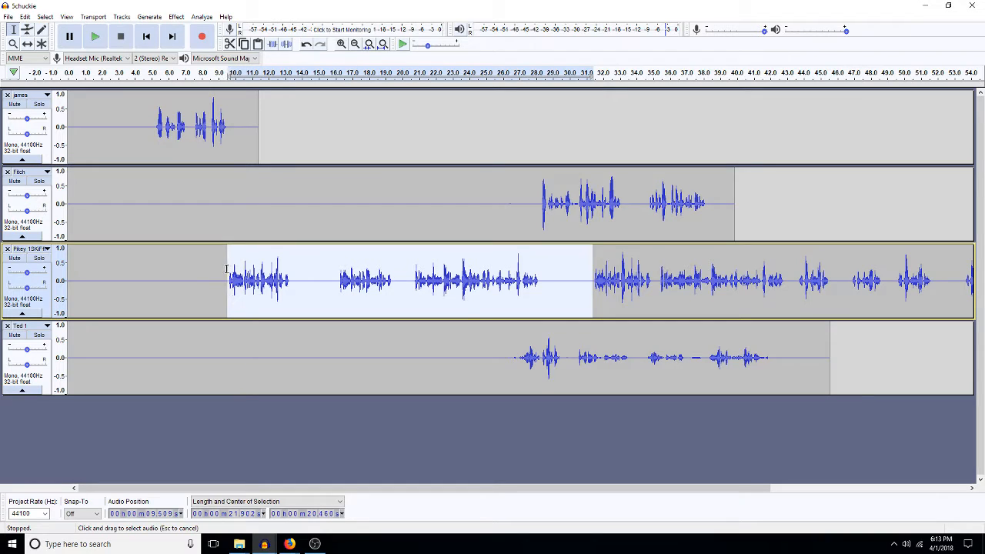
key("Delete")
key("space")
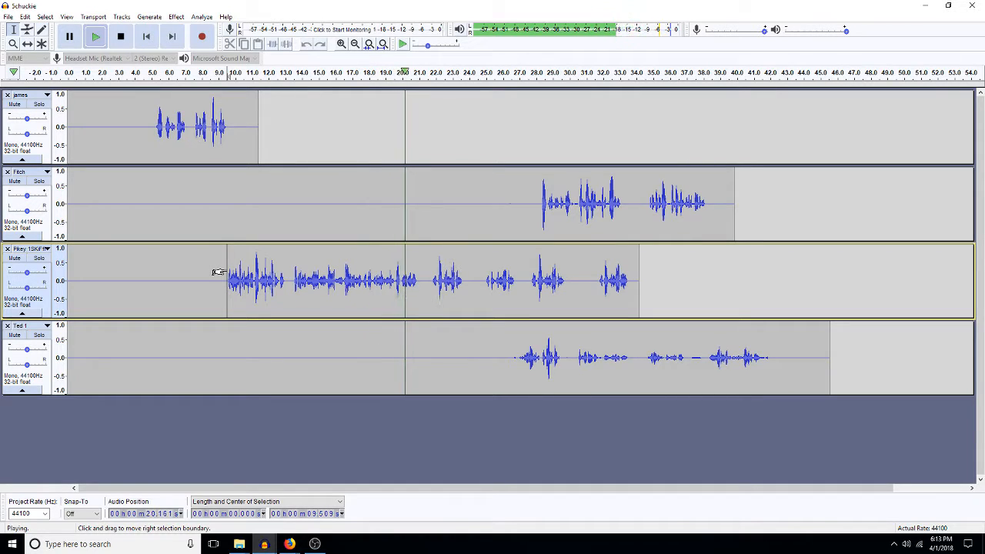
key("space")
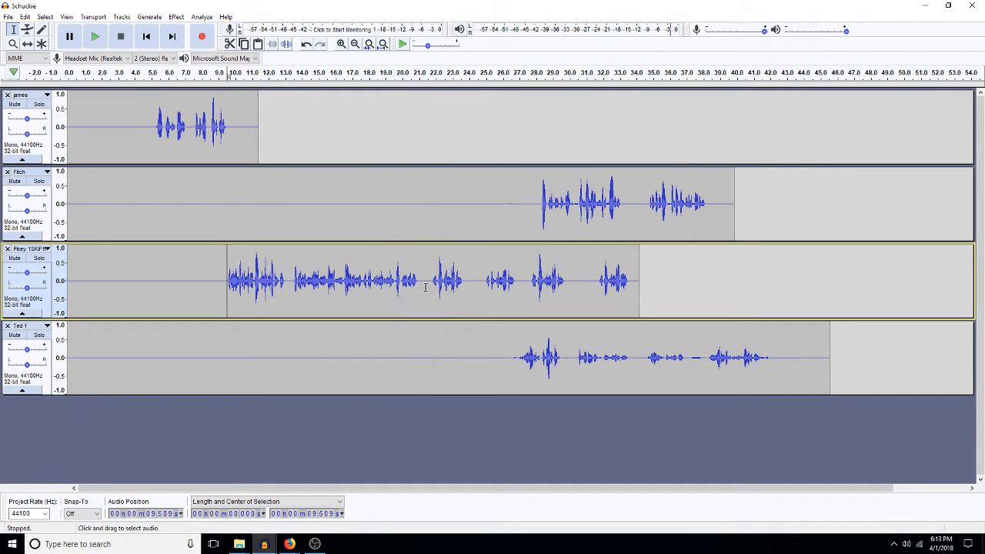
Step: Insert 6.5 seconds of silence into Pikey's track at 21.4 s
left_click(426, 287)
key("ctrl+v")
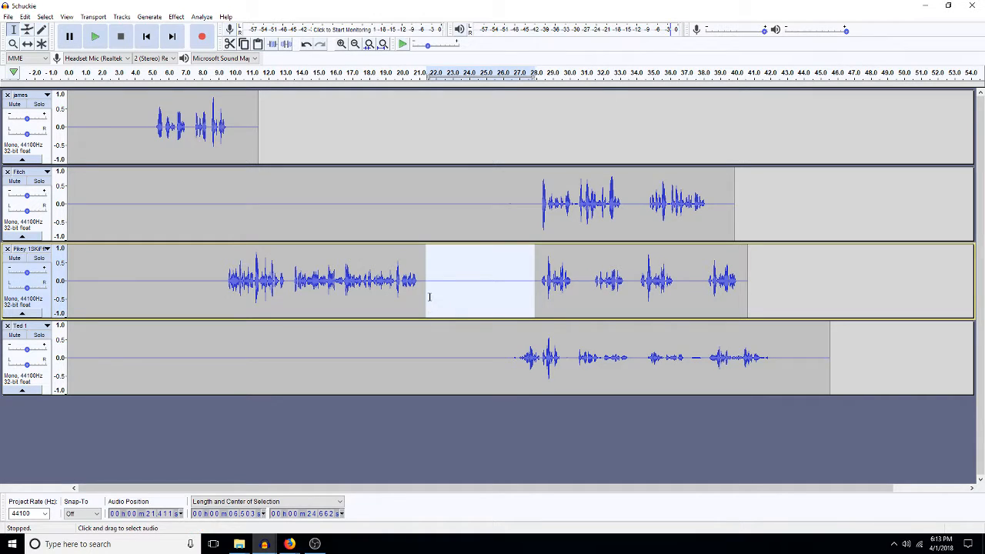
left_click(444, 212)
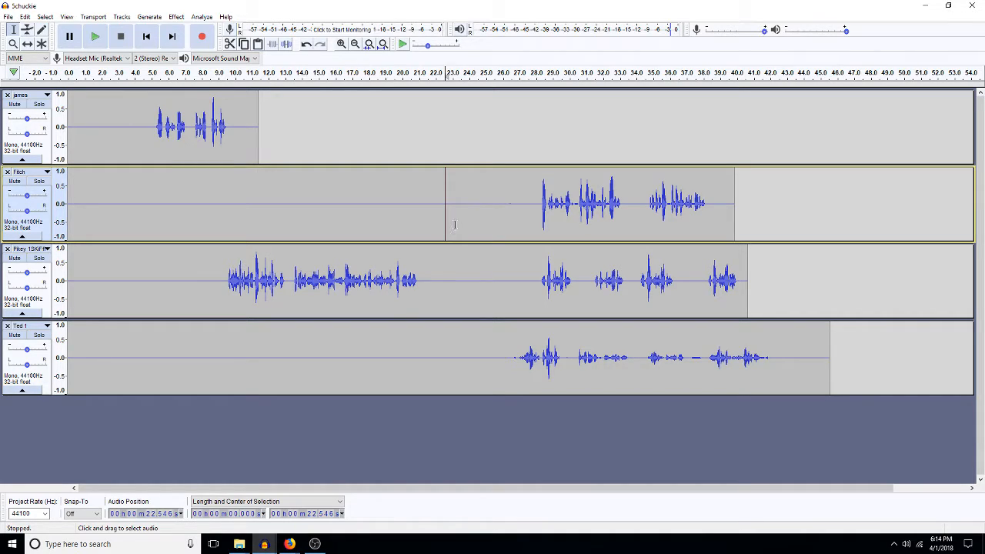
Step: Delete Ted's empty span from 21.1 to 26.9 s so Ted starts earlier, and preview
left_click_drag(514, 358, 420, 374)
key("Delete")
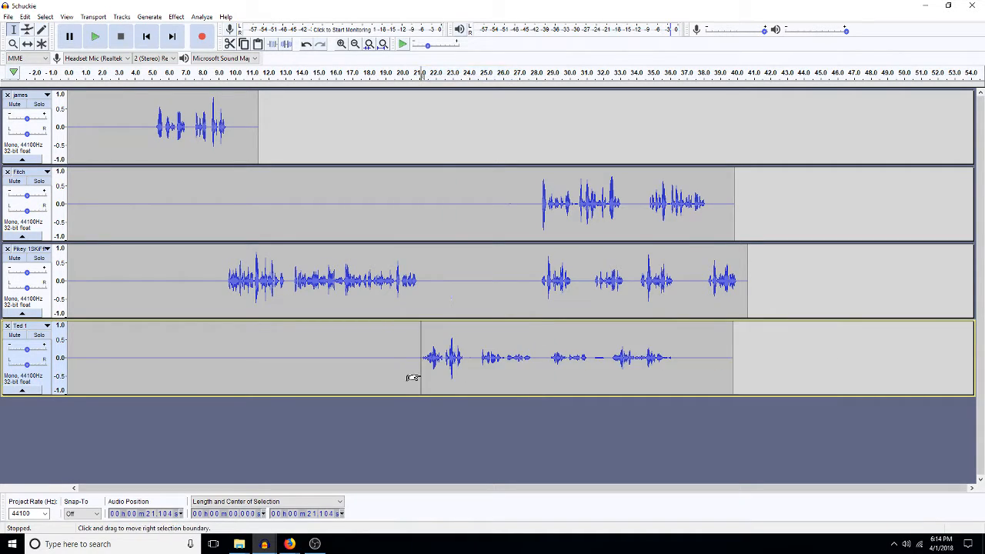
key("space")
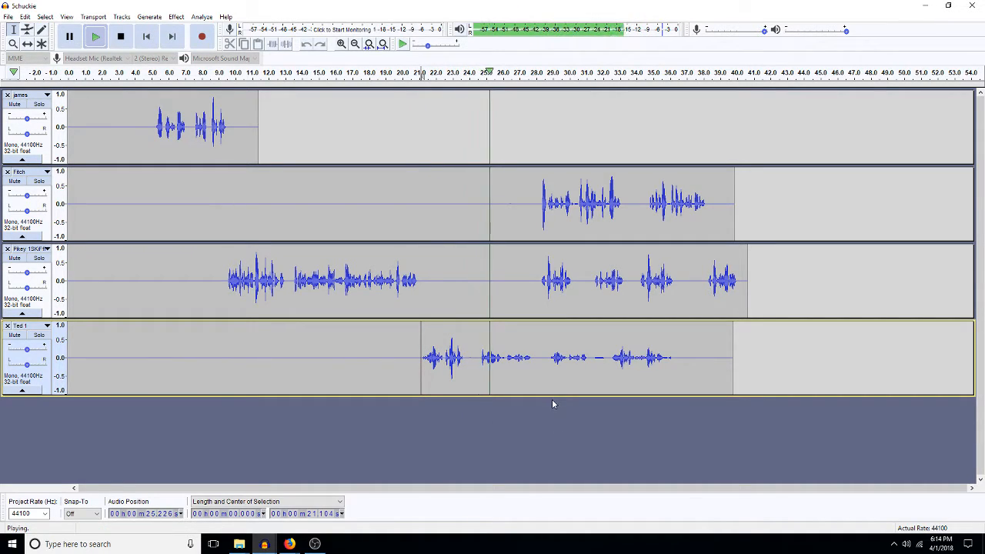
left_click(611, 355)
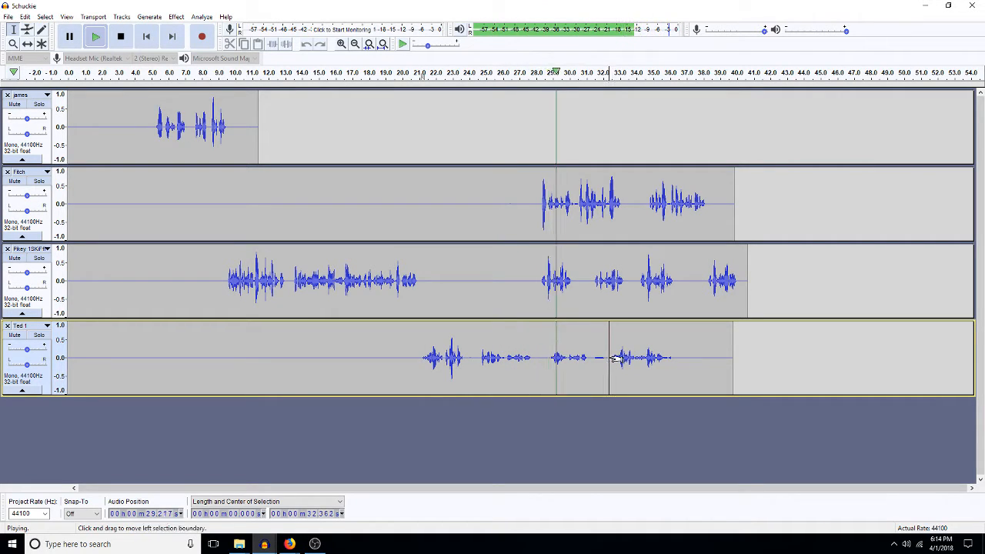
key("space")
Step: Remove Ted's audio after its first line, redoing a wrong cut from 23.9 s onward
left_click_drag(608, 357, 489, 379)
key("Delete")
key("space")
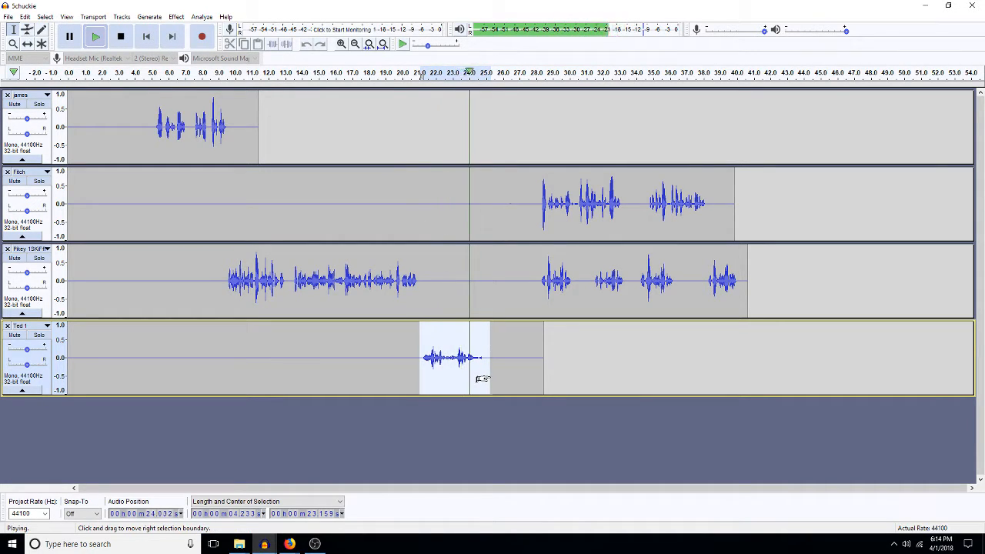
key("space")
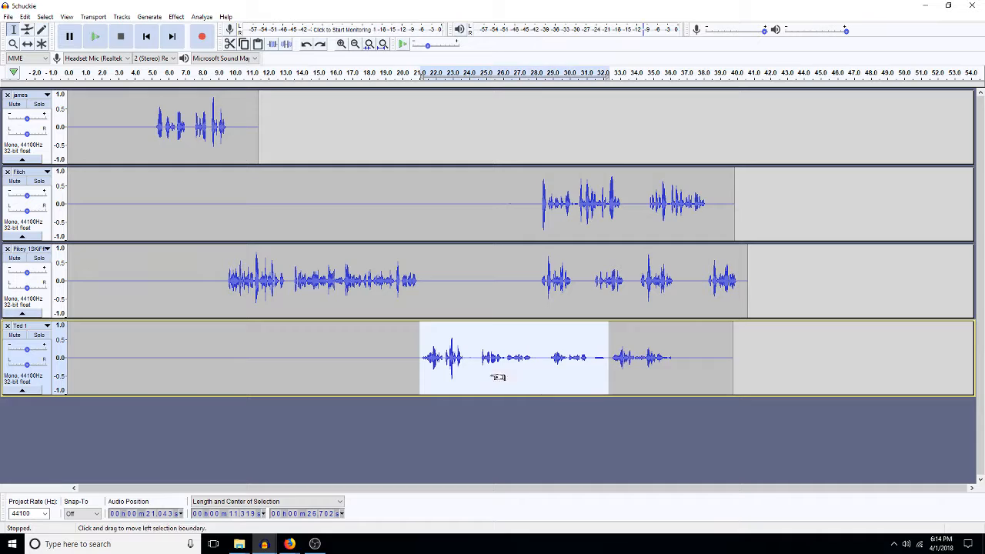
key("ctrl+z")
left_click_drag(467, 354, 608, 355)
left_click(752, 337, "shift")
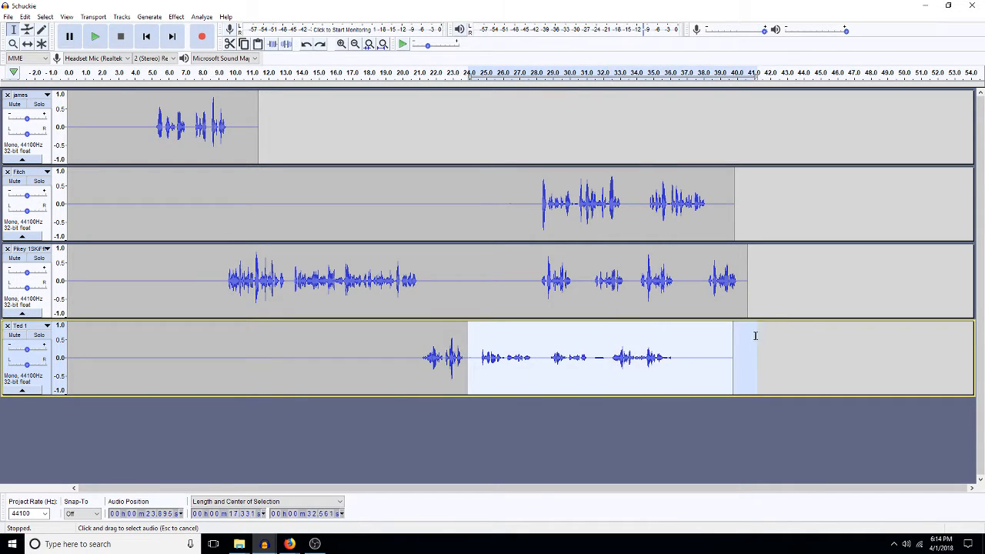
key("Delete")
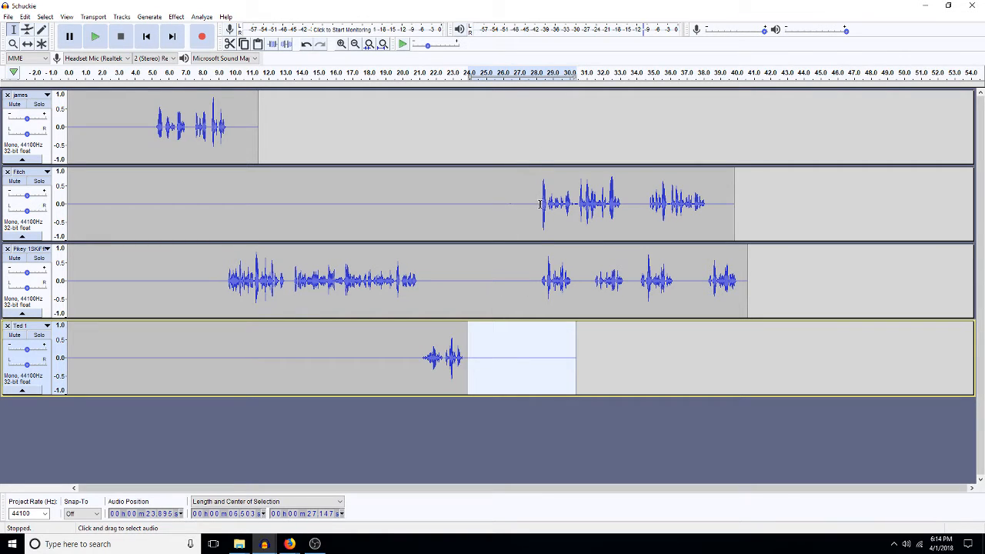
Step: Delete the silence before Fitch's first line, insert silence into Pikey at 27.3 s, and play back
left_click_drag(539, 201, 462, 216)
key("Delete")
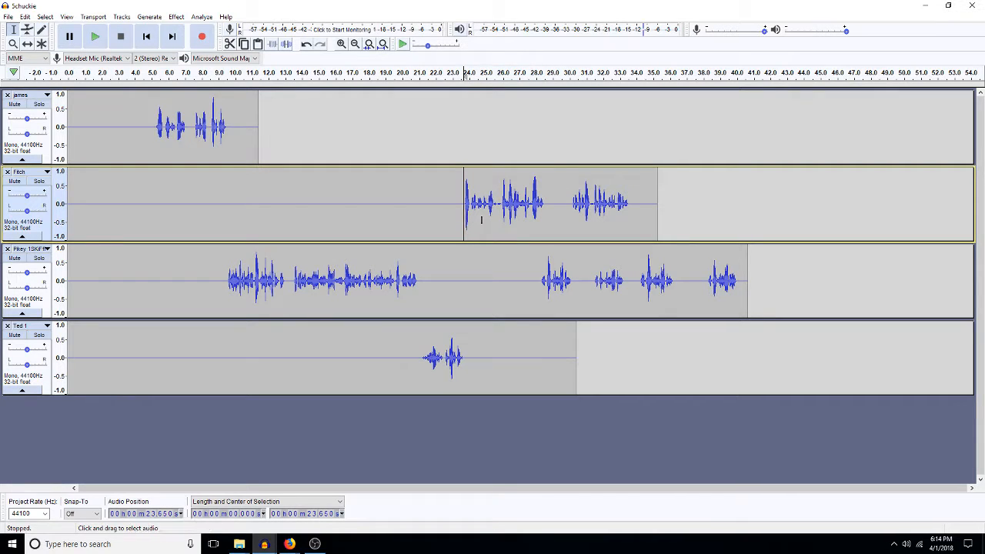
left_click(523, 279)
key("ctrl+v")
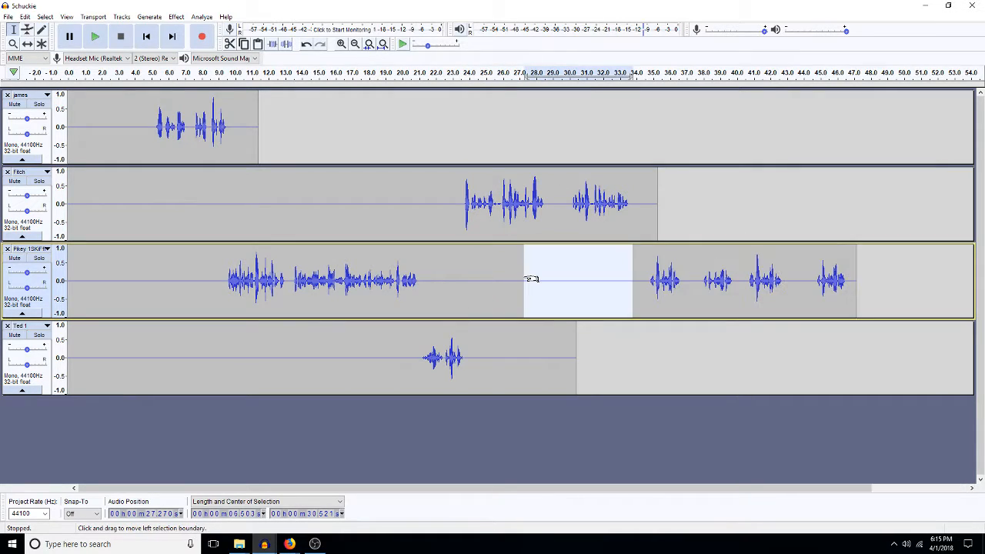
left_click(462, 205)
key("space")
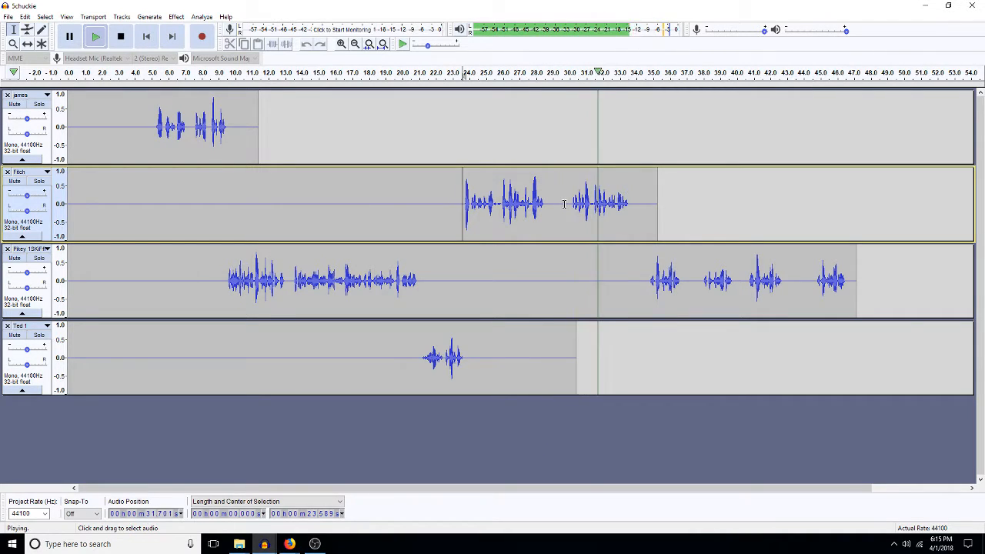
Step: Cut Fitch's first line out of its clip
left_click_drag(569, 196, 462, 205)
key("ctrl+x")
key("Return")
key("space")
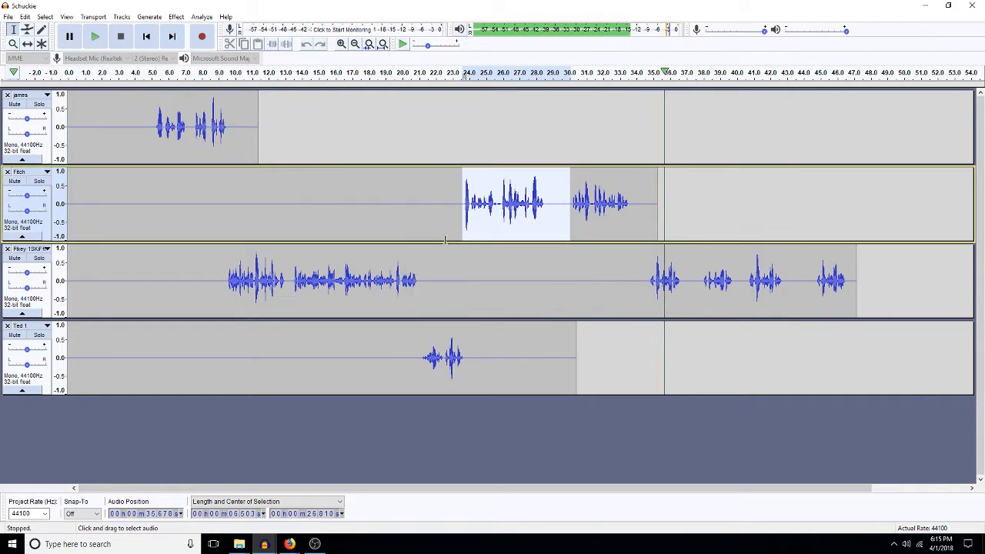
key("ctrl+x")
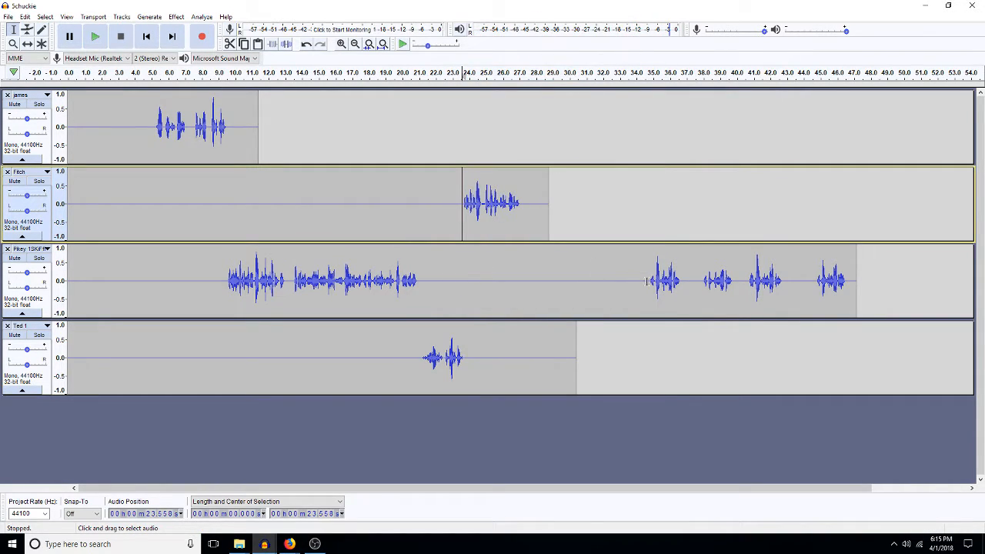
Step: Remove Pikey's gap from 27.0 to 34.2 s and the later stretch of its audio
left_click_drag(642, 280, 519, 280)
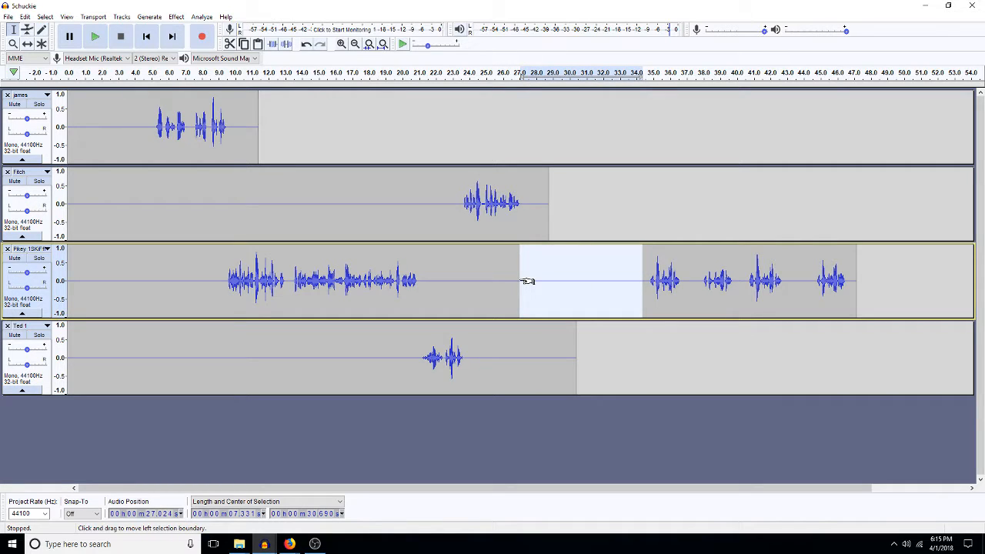
key("ctrl+x")
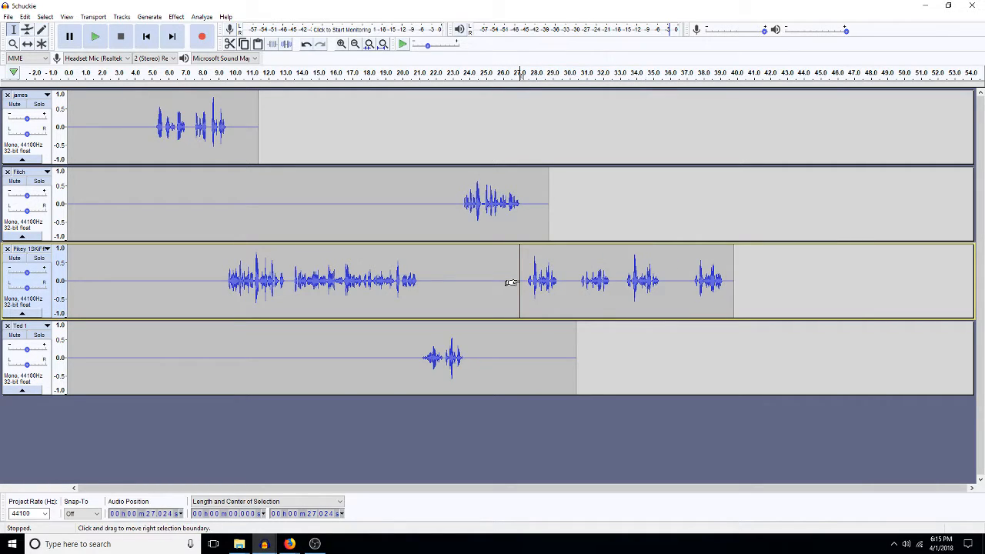
left_click(622, 290)
key("space")
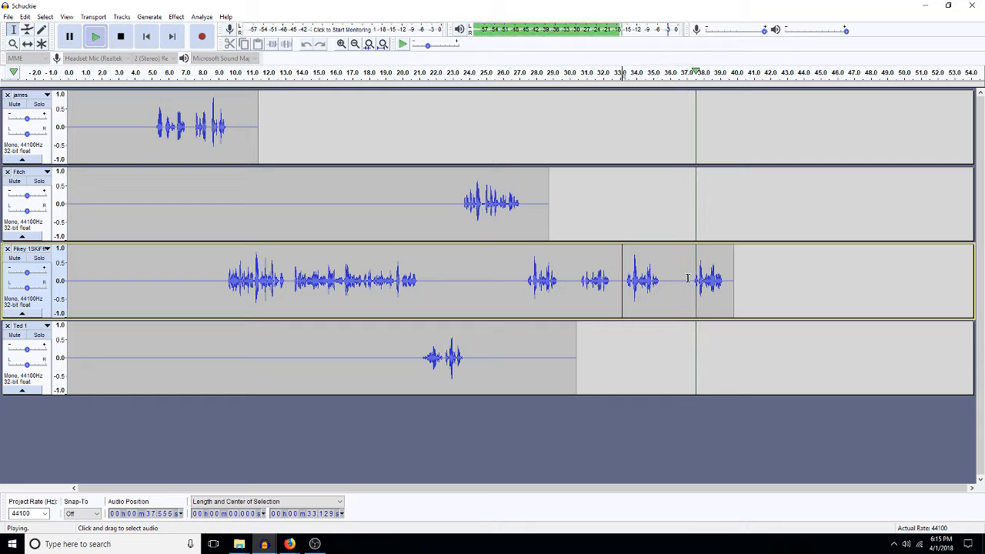
left_click_drag(690, 283, 521, 301)
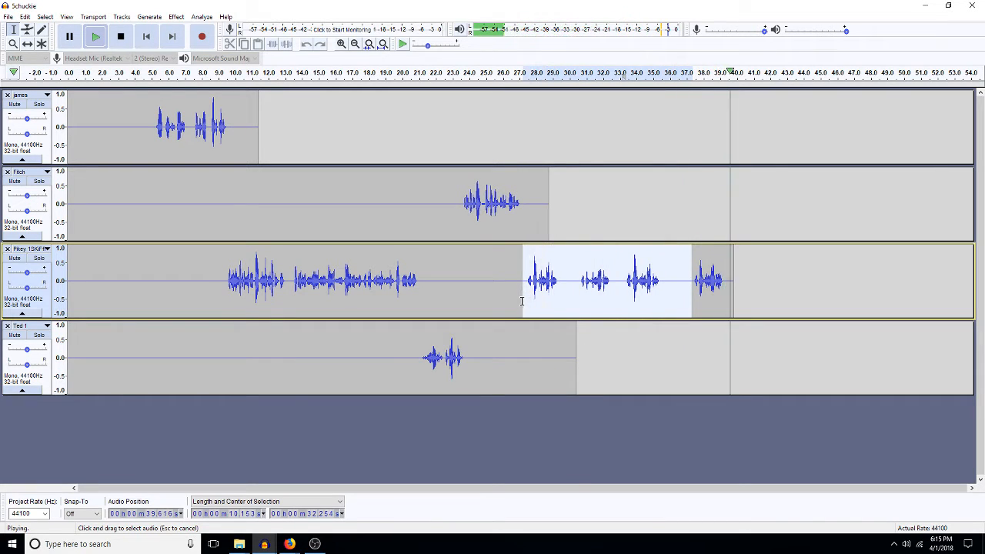
key("space")
key("Delete")
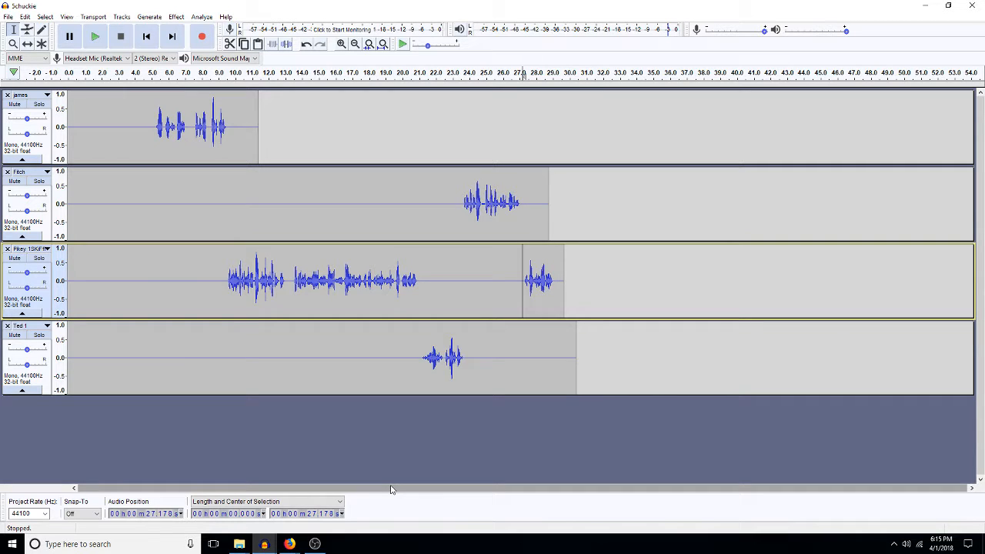
Step: Copy the whole BIRDS_WOO track from the Stockfile project and paste it into Schuckie
left_click(263, 544)
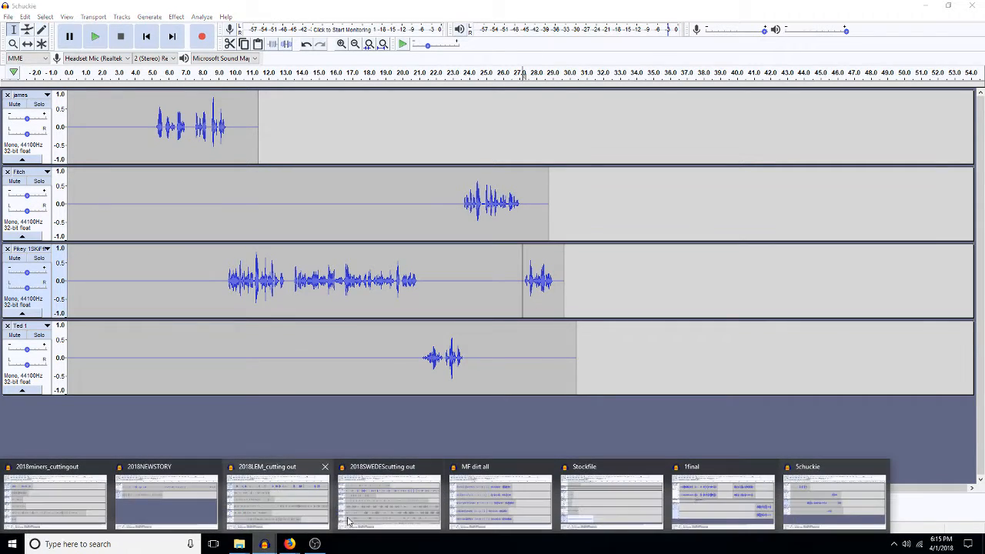
mouse_move(377, 521)
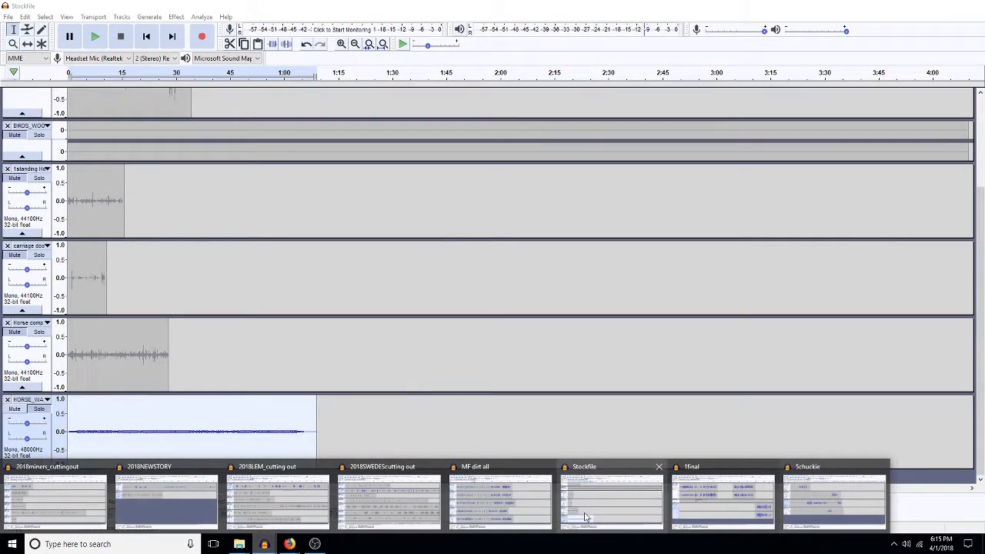
left_click(573, 517)
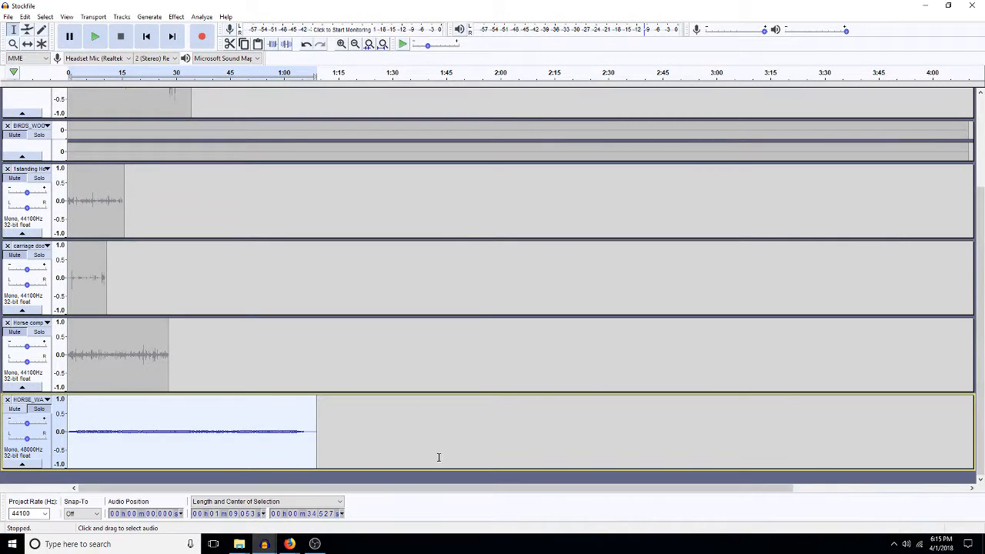
double_click(261, 129)
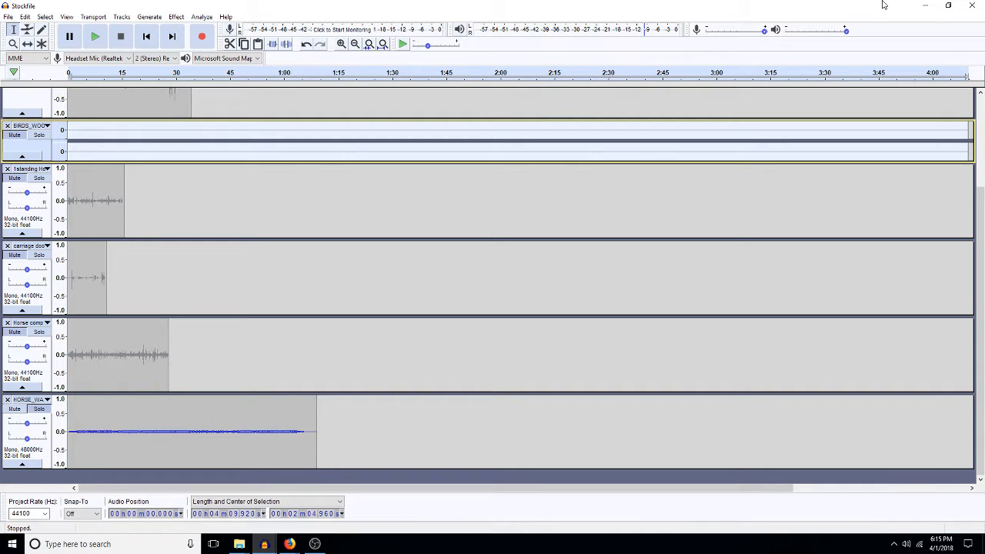
left_click(924, 5)
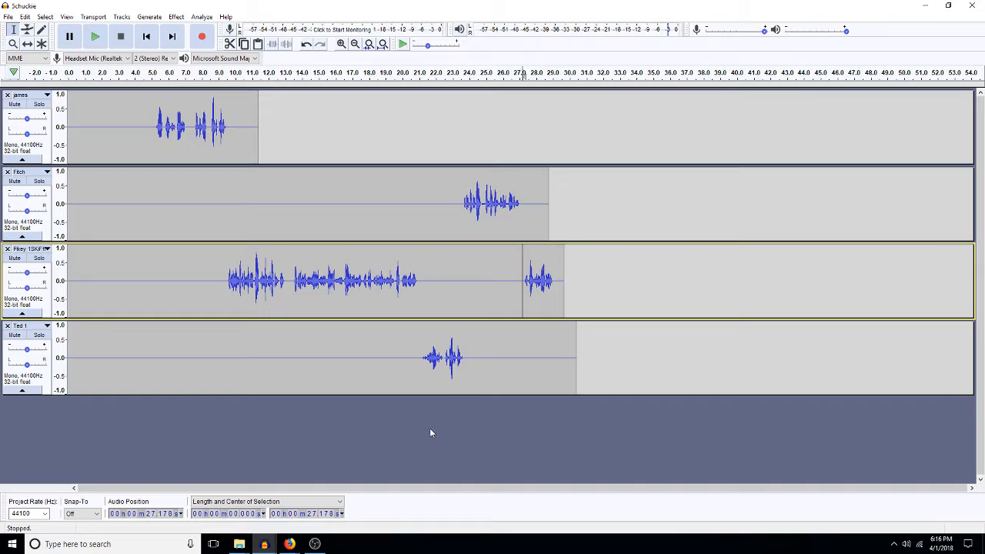
key("ctrl+v")
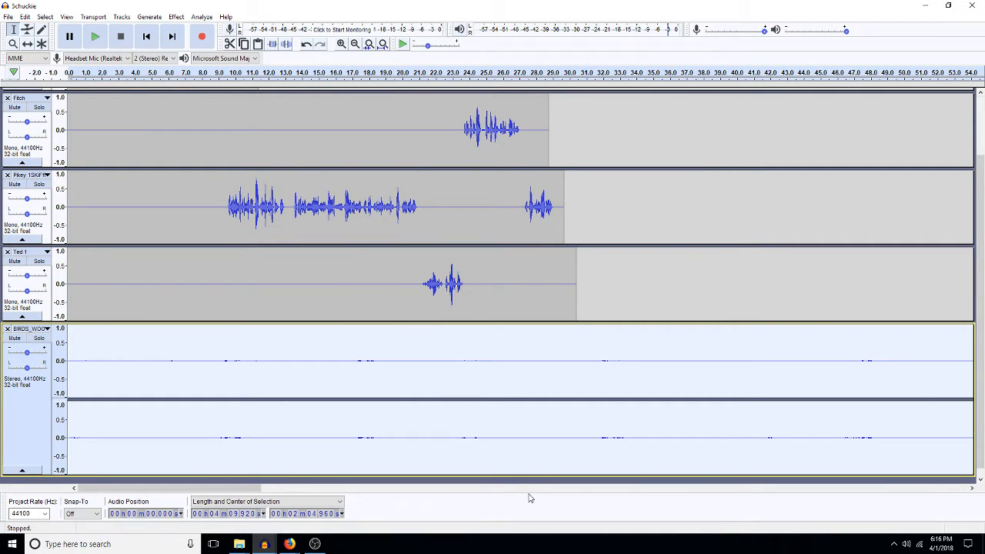
Step: Delete the first 1:37 of the BIRDS_WOO audio
key("ctrl+f")
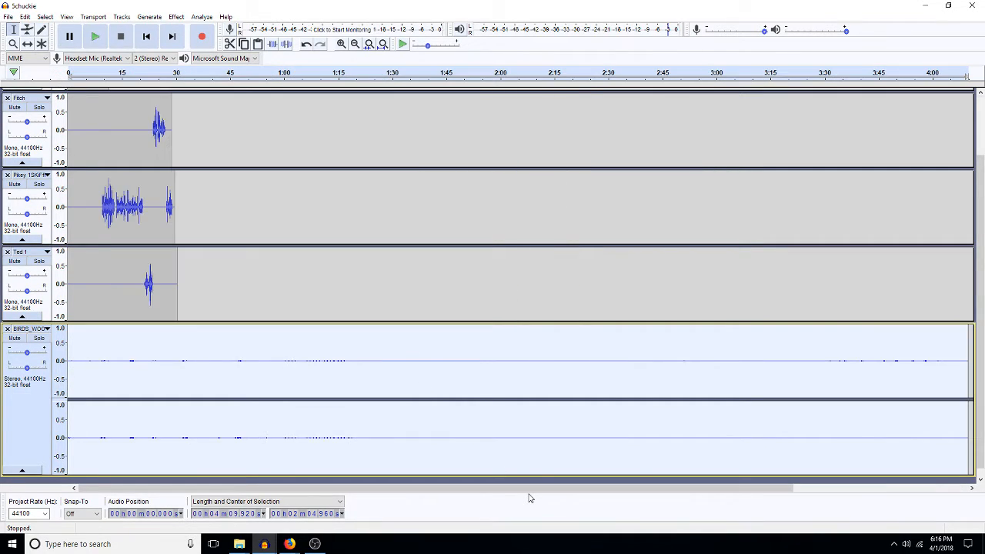
left_click(418, 375)
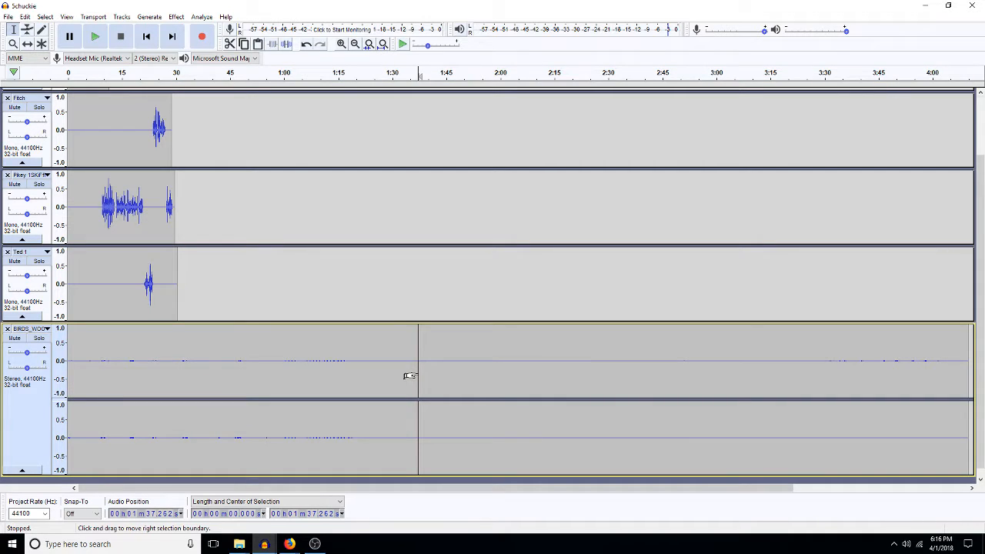
key("shift+Home")
key("Delete")
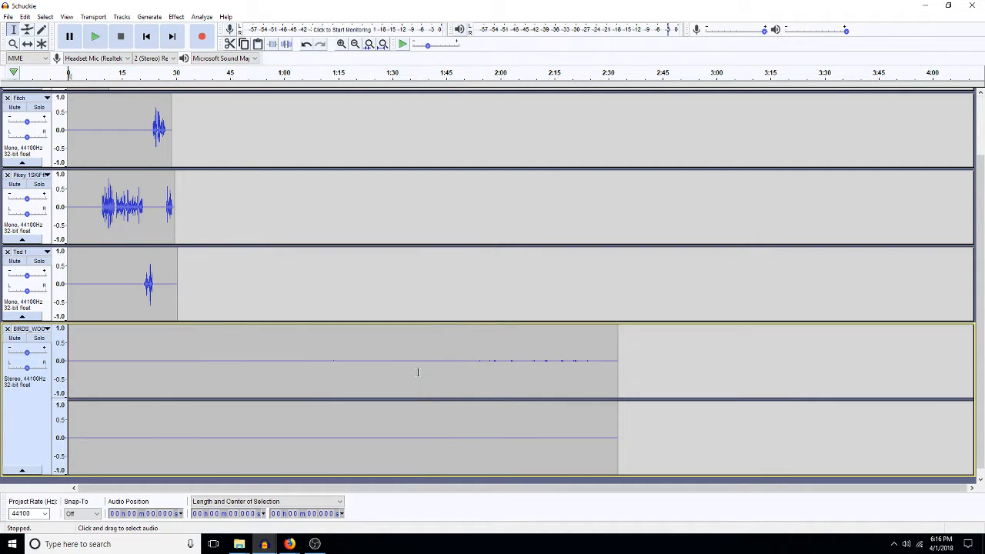
Step: Delete the BIRDS_WOO audio after 0:39 and collapse the track to a thin strip
left_click(201, 335)
left_click_drag(213, 336, 300, 374)
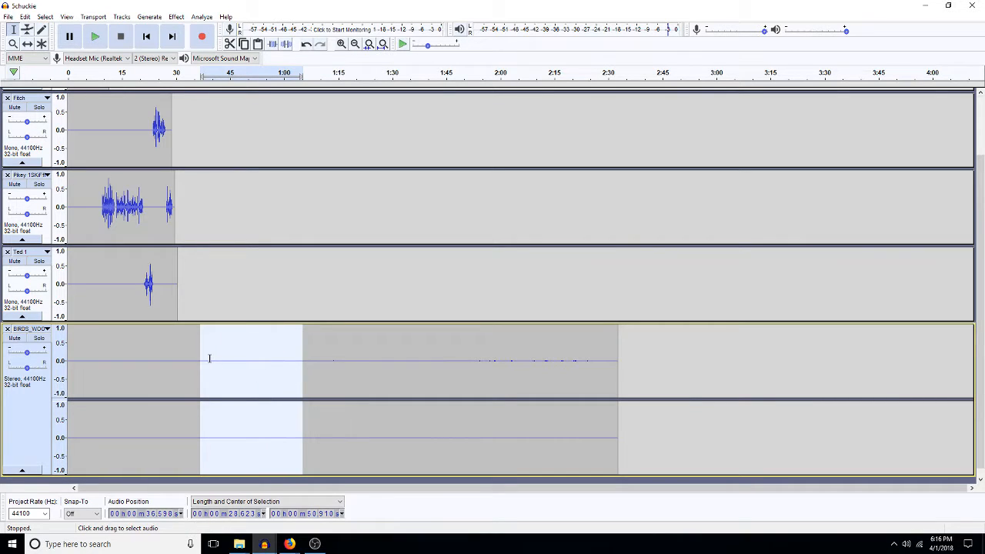
left_click_drag(210, 358, 657, 356)
key("Delete")
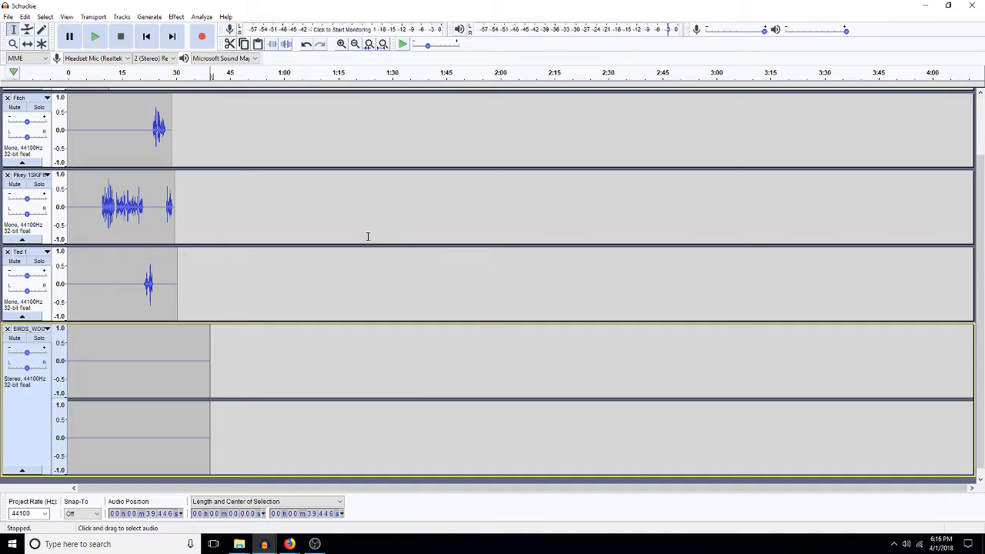
left_click(33, 470)
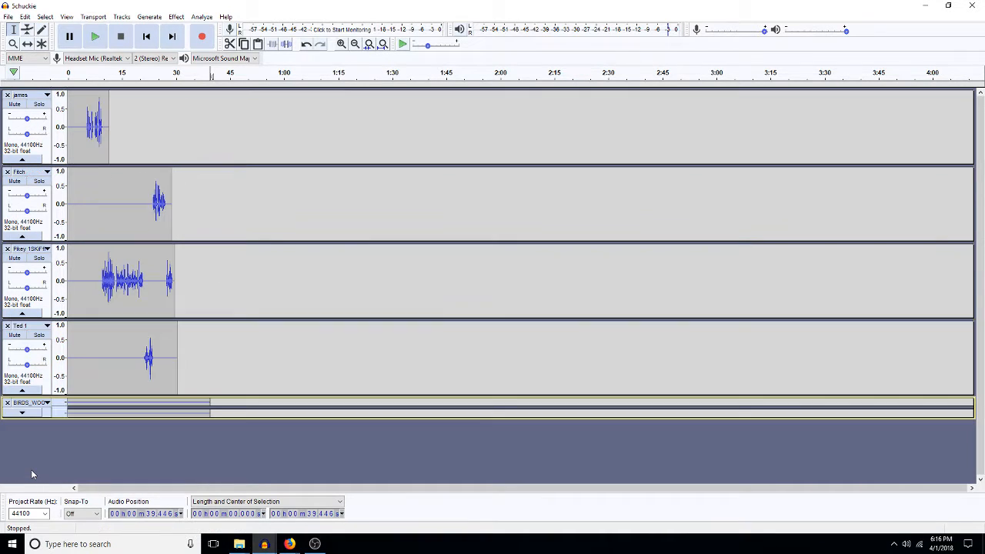
Step: Fit the project in view and select BIRDS_WOO from 35.94 s to its end
key("space")
key("ctrl+e")
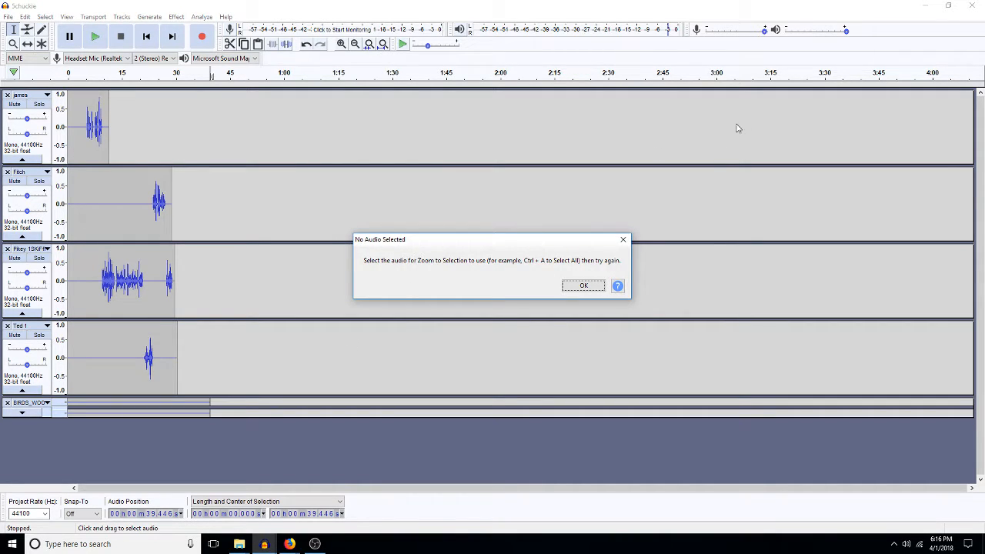
left_click(582, 285)
key("ctrl+f")
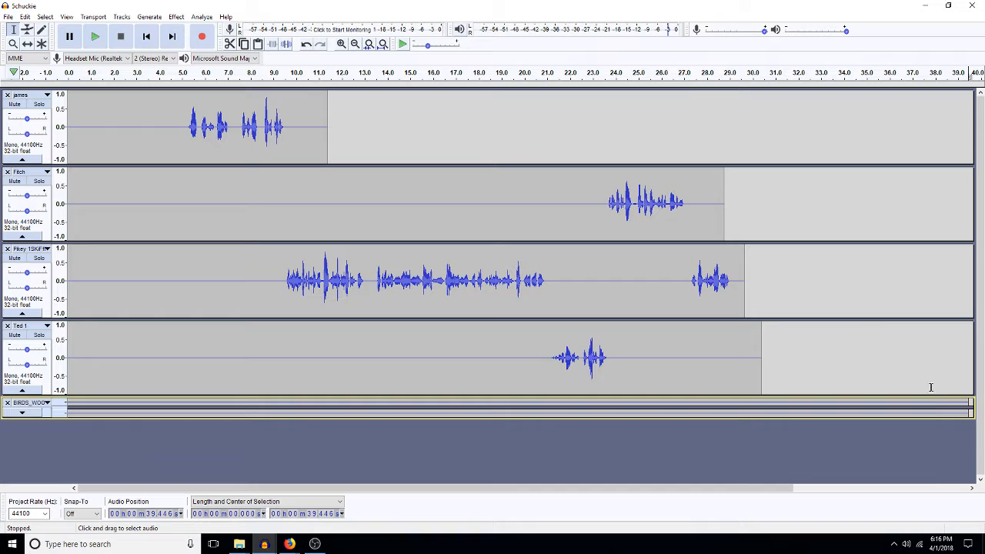
left_click_drag(888, 399, 971, 402)
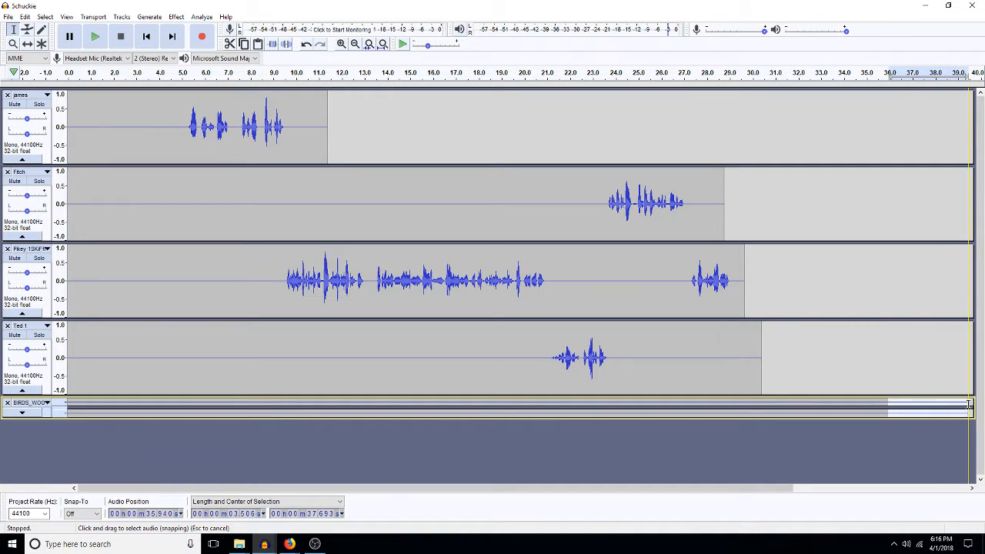
Step: Cut BIRDS_WOO at 35.94 s; pan Fitch 50% right, Pikey 30% left, james 40% left, adjust Ted 1
key("Delete")
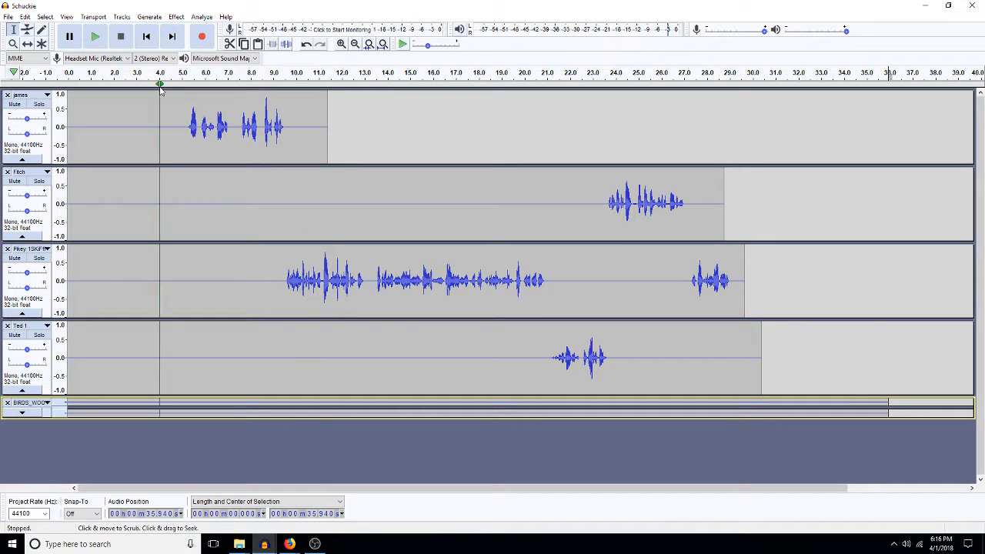
left_click(26, 144)
left_click_drag(26, 208, 38, 214)
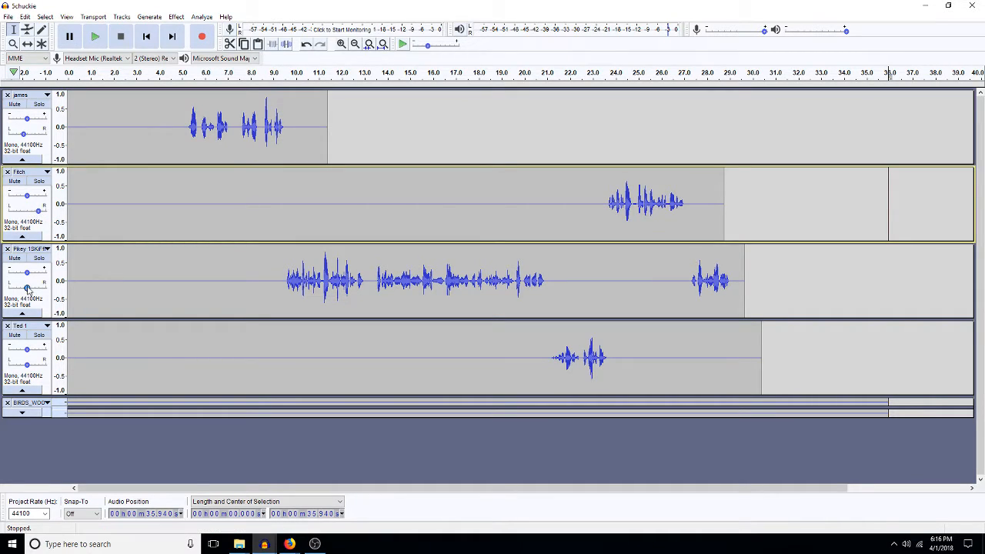
left_click_drag(27, 288, 23, 290)
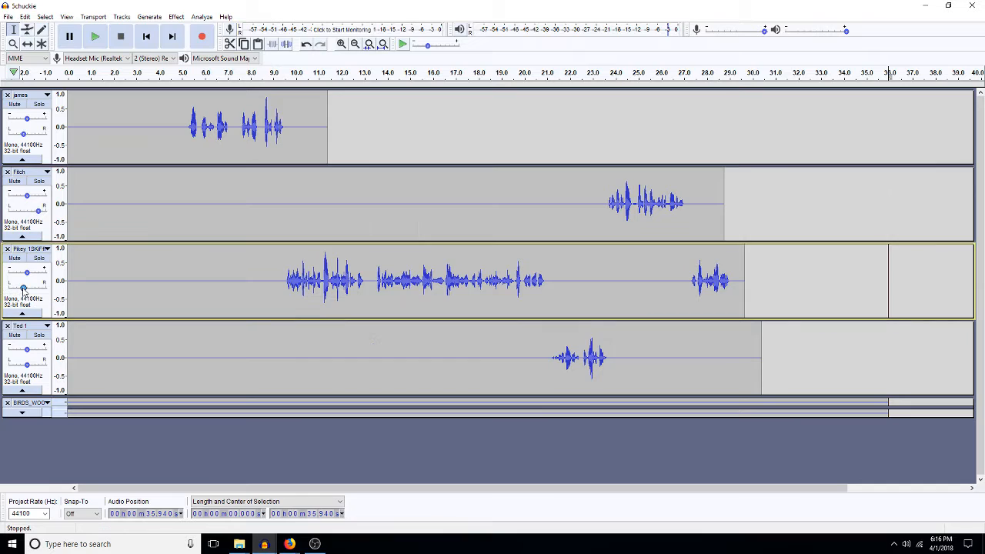
left_click_drag(27, 367, 32, 367)
left_click_drag(22, 289, 22, 291)
left_click_drag(22, 134, 18, 137)
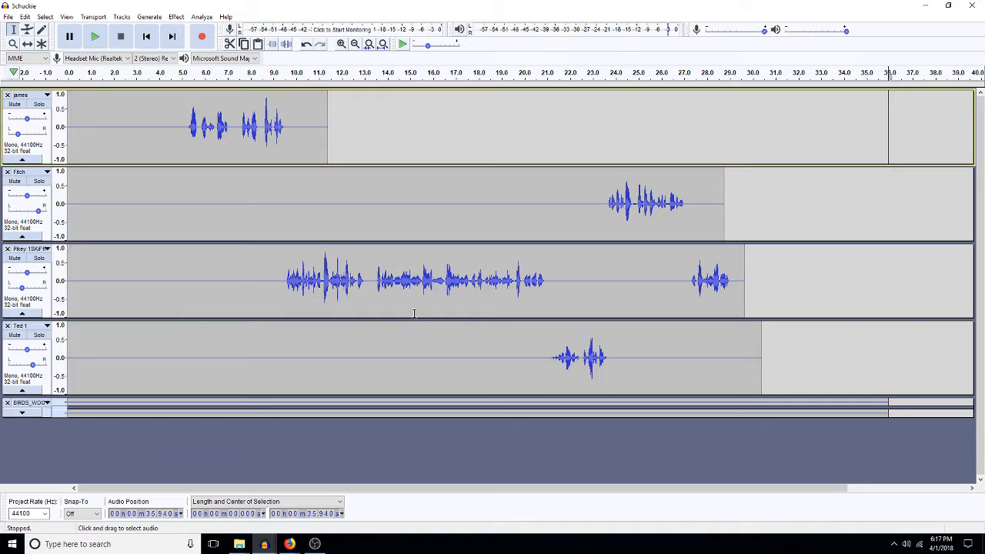
left_click(405, 223)
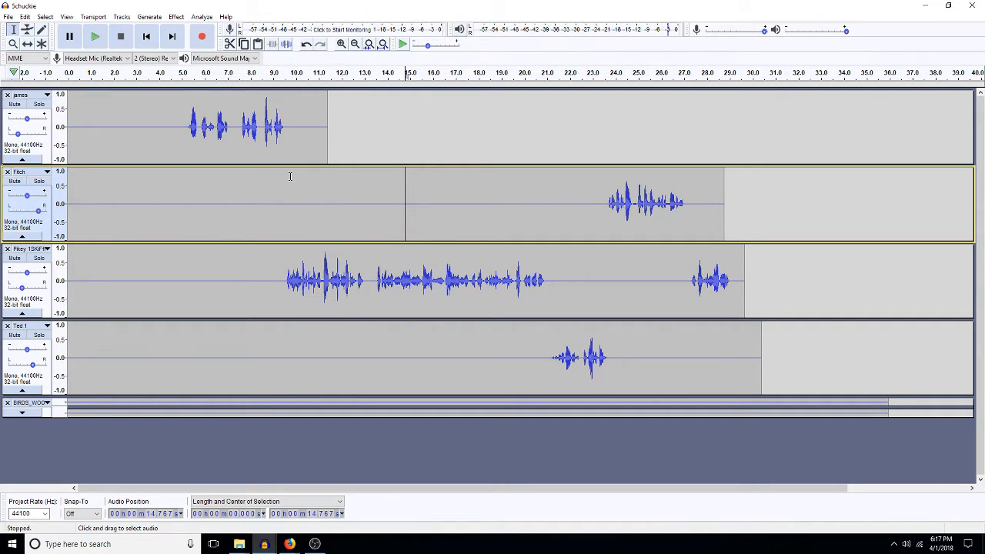
left_click(179, 191)
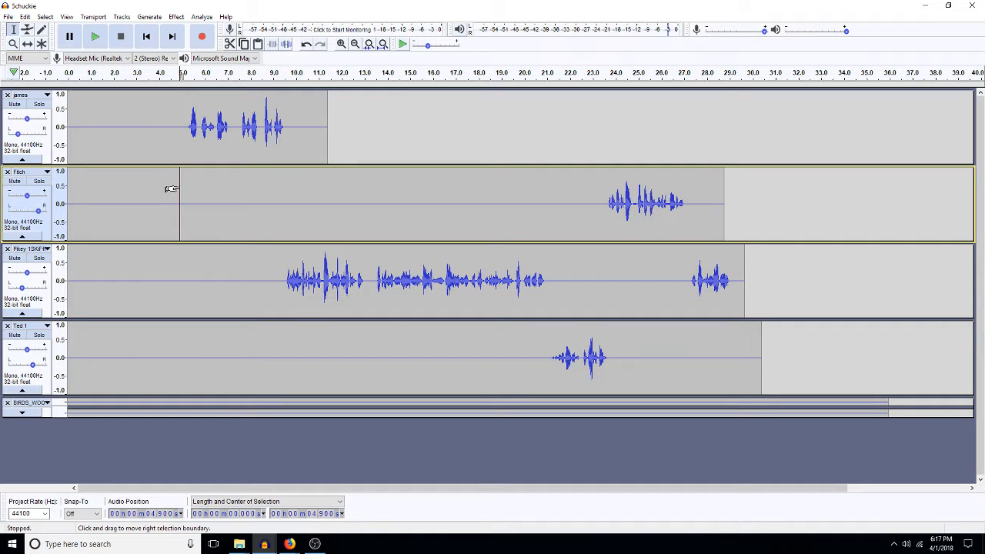
key("space")
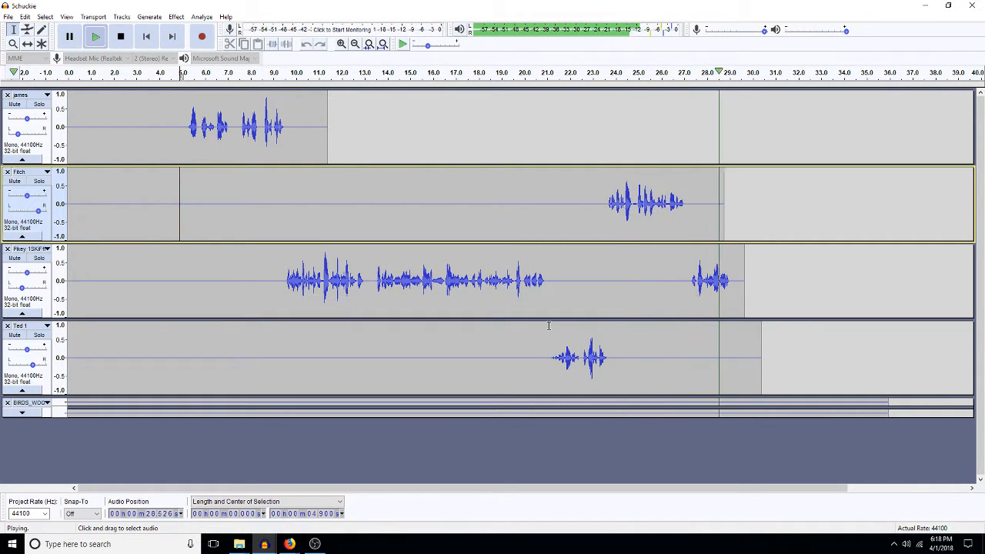
key("space")
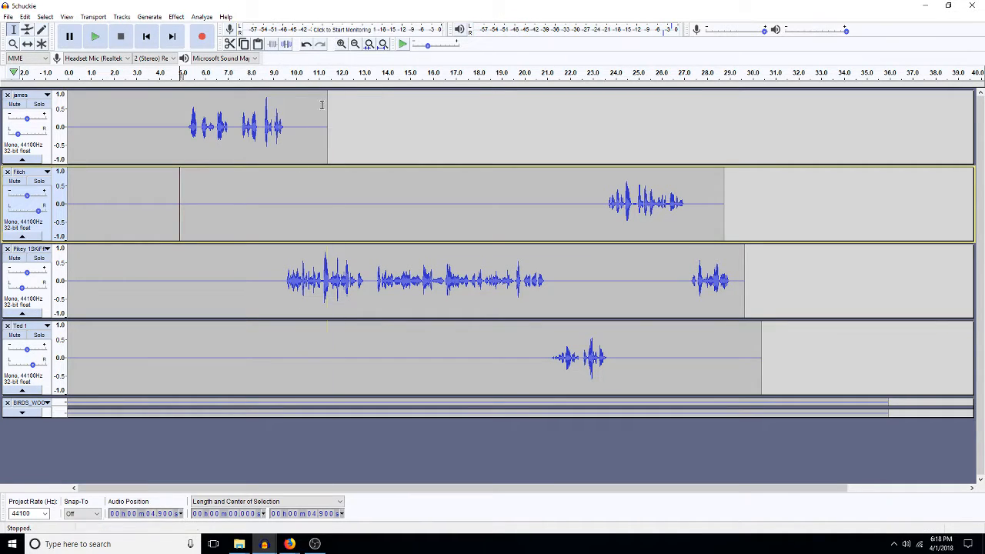
Step: Delete the short silences before the Pikey, Ted 1 and Fitch clips so each comes in earlier
left_click_drag(279, 288, 273, 292)
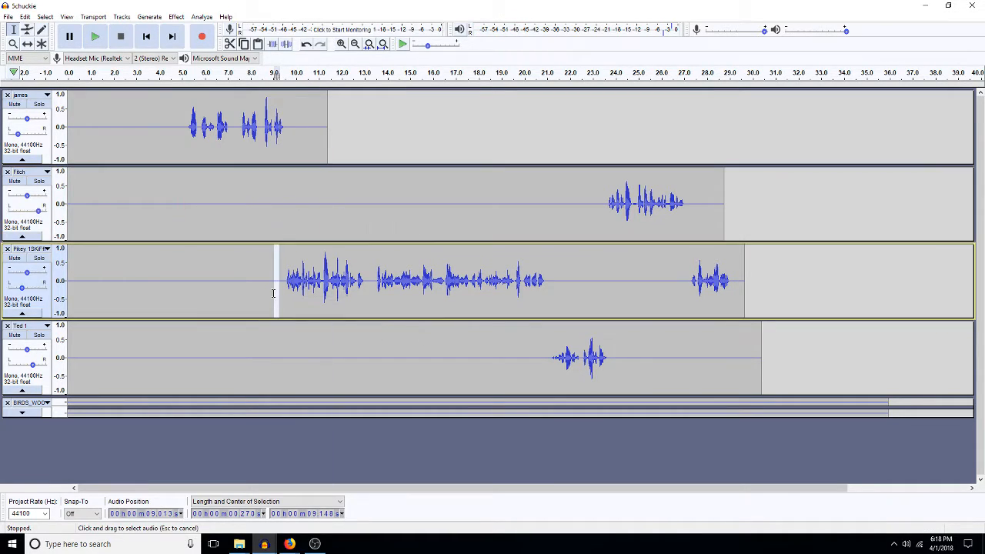
key("Delete")
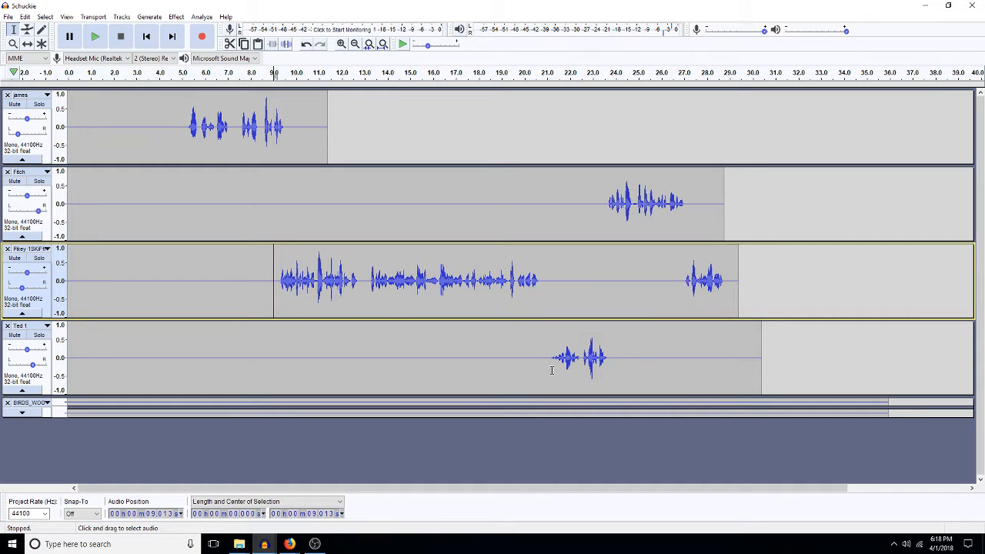
left_click_drag(551, 370, 529, 361)
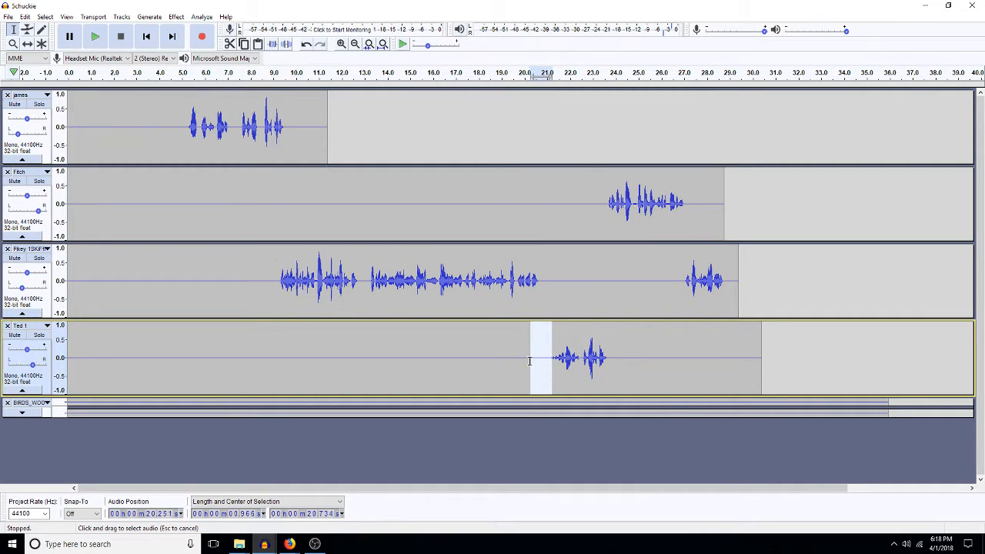
key("Delete")
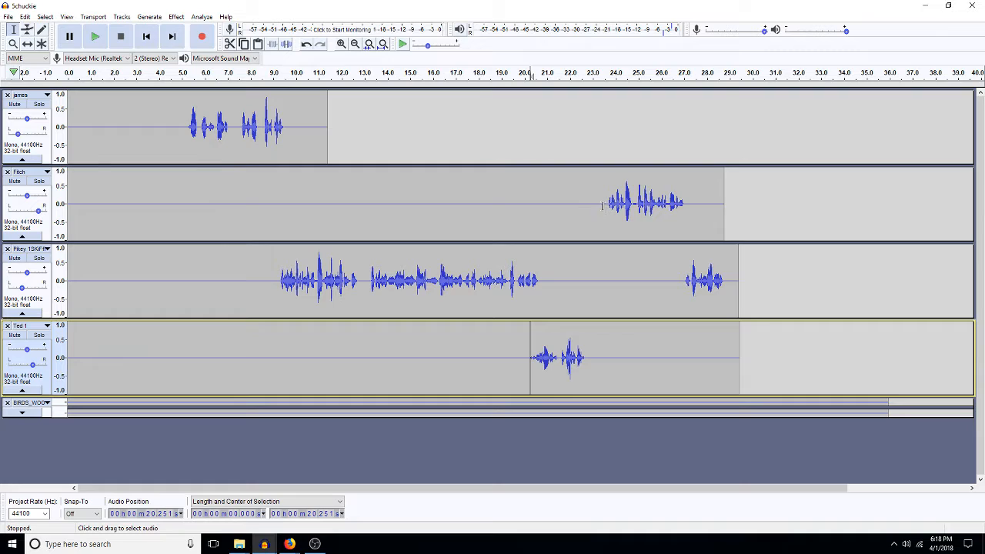
left_click_drag(606, 205, 586, 212)
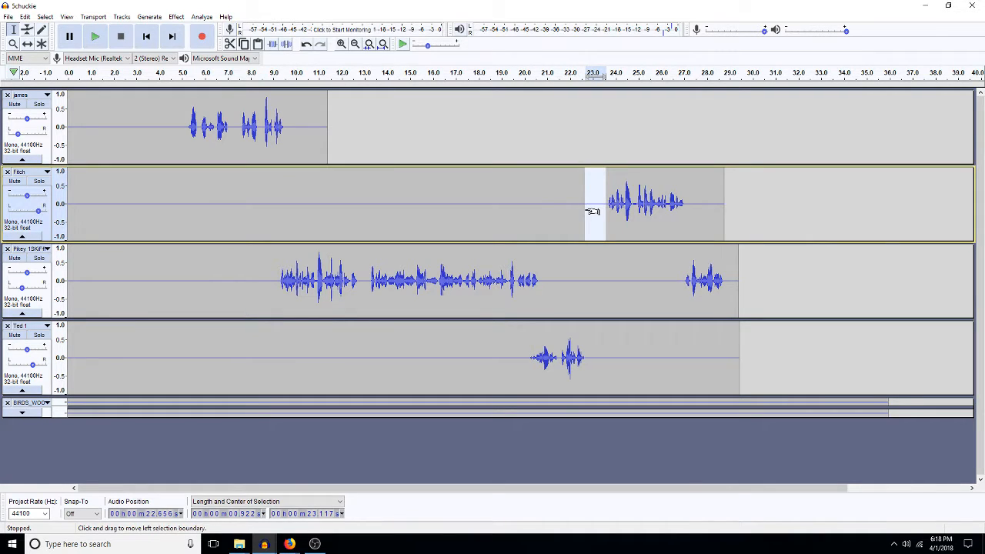
key("Delete")
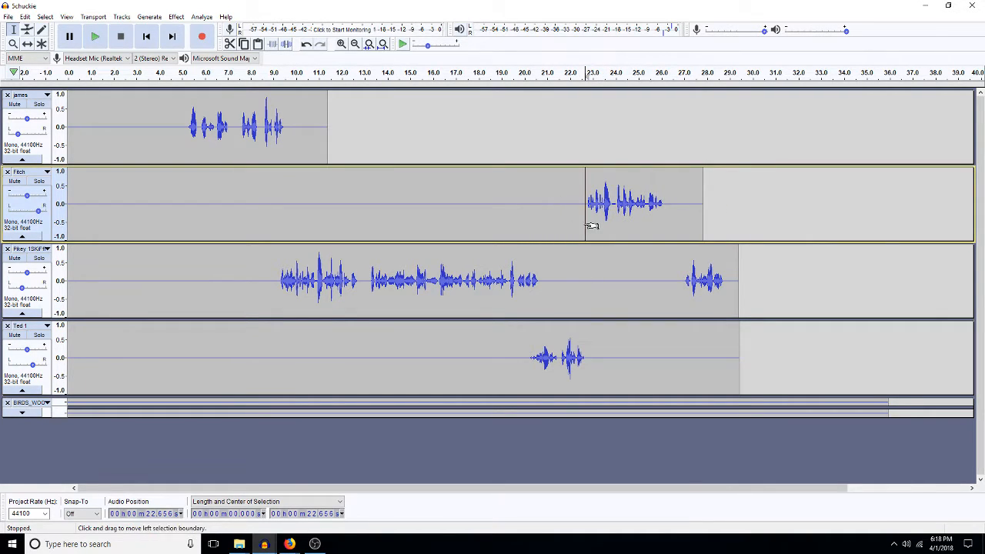
Step: Cut the lead-ins of the Fitch line and last Pikey line, then check playback from 19 s
left_click_drag(576, 230, 572, 226)
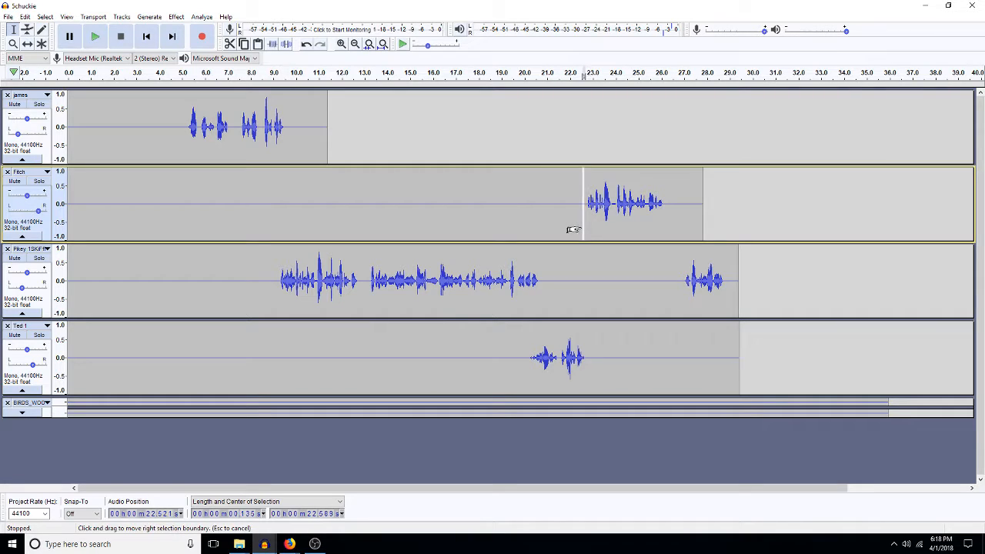
key("Delete")
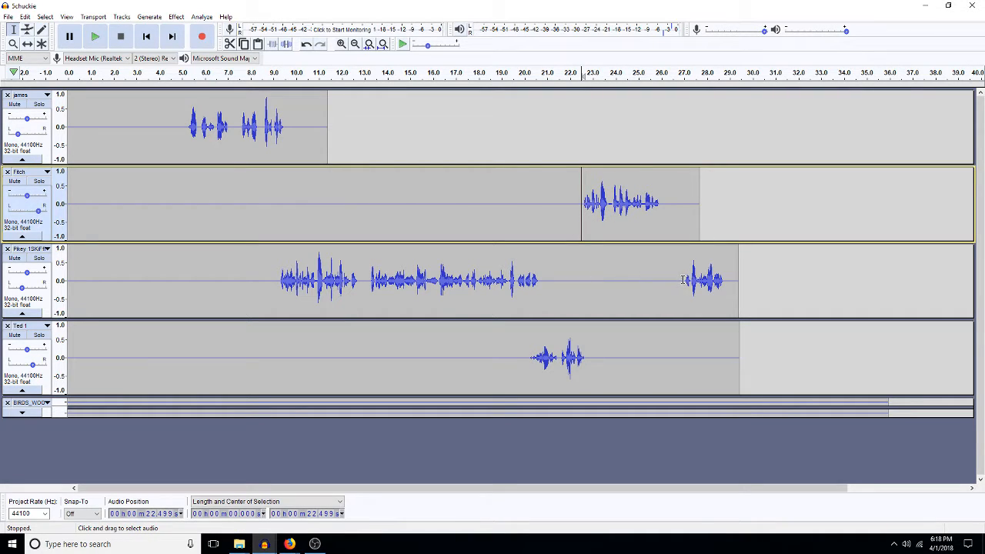
left_click_drag(683, 279, 653, 281)
key("Delete")
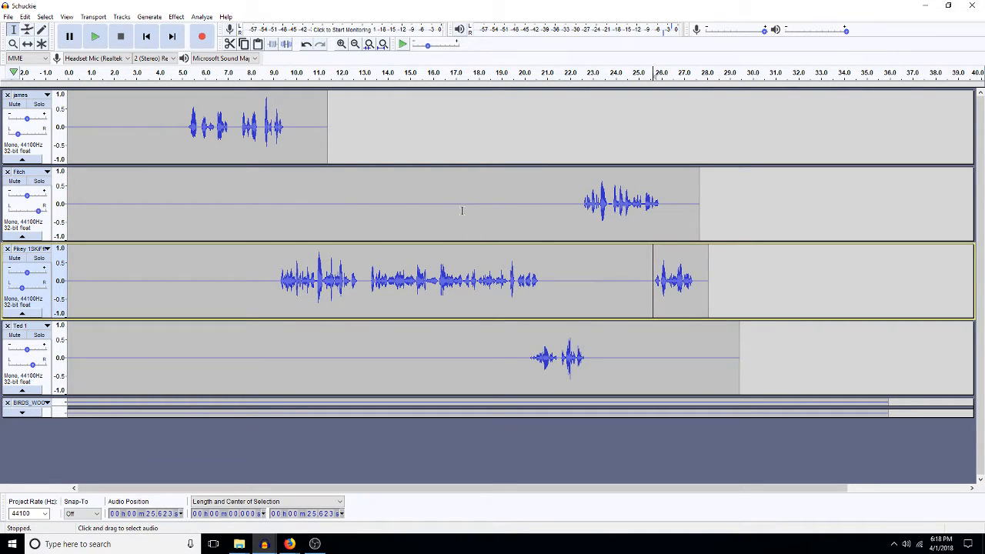
left_click(508, 217)
key("space")
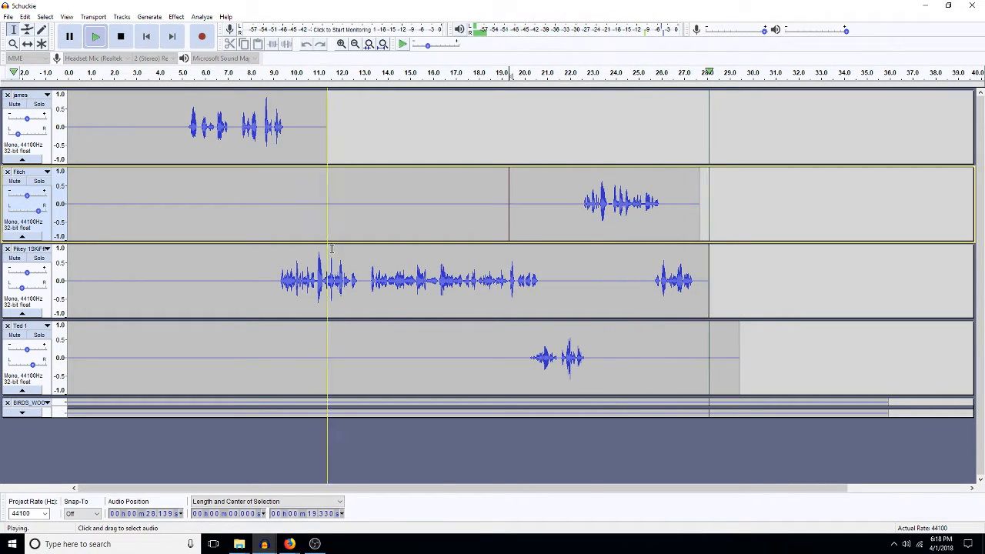
key("space")
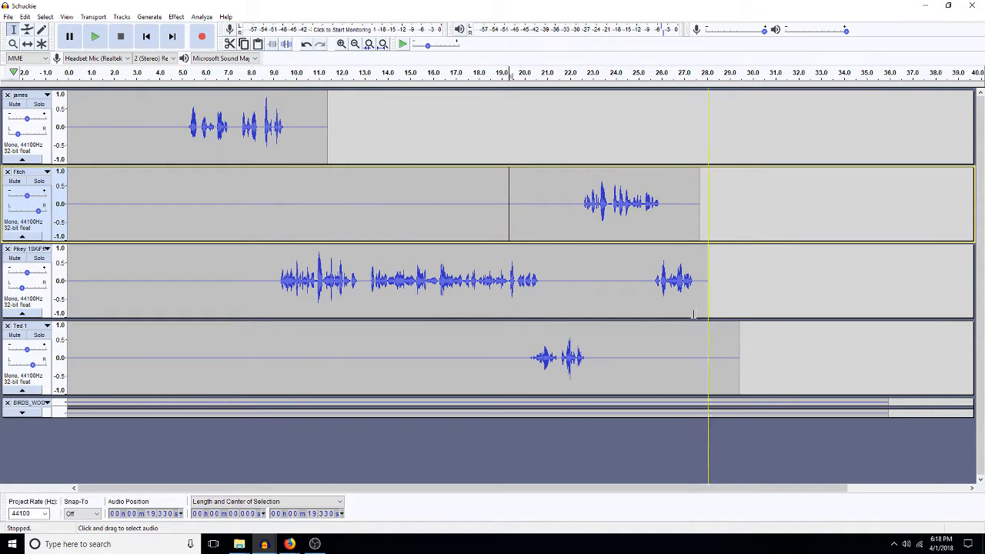
left_click_drag(692, 342, 814, 373)
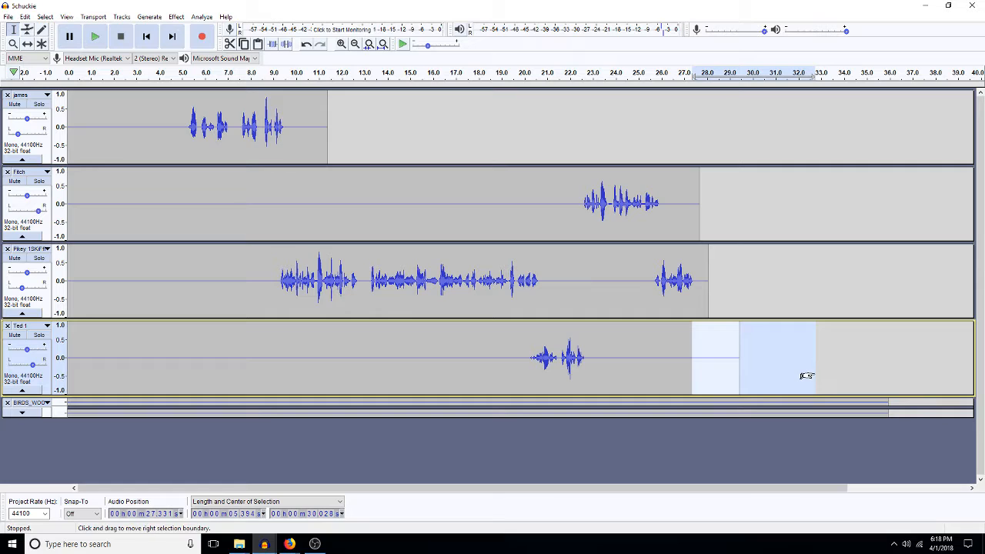
Step: Clear the Ted 1 selection and save the project
left_click(806, 376)
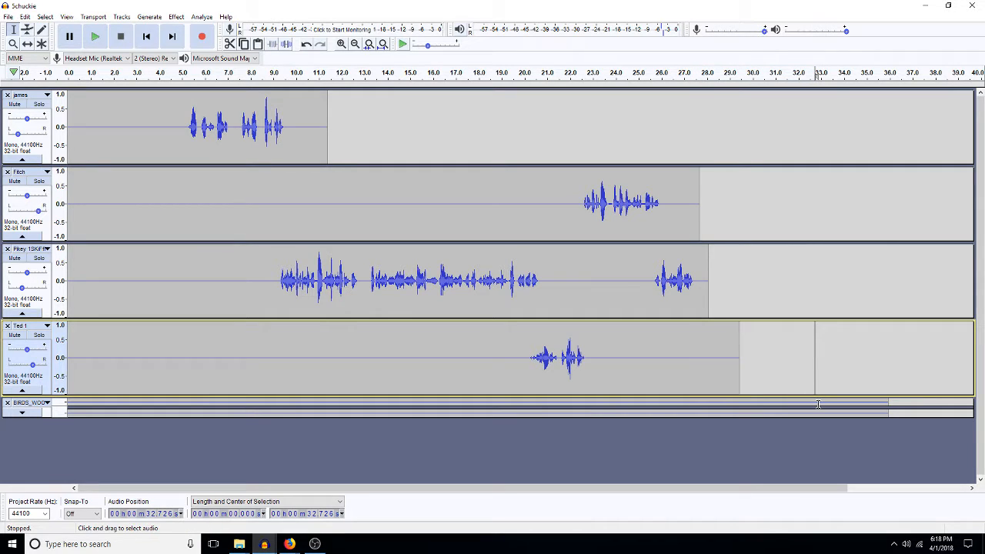
left_click(818, 407)
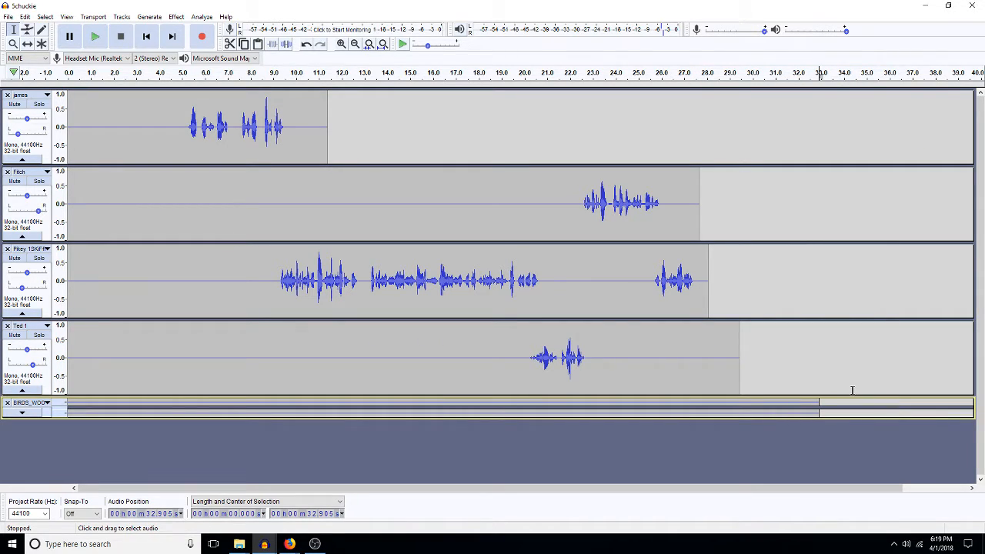
key("ctrl+s")
Step: Try mixing all tracks into one, undo the mixdown, and close the 5chuckie window
key("ctrl+a")
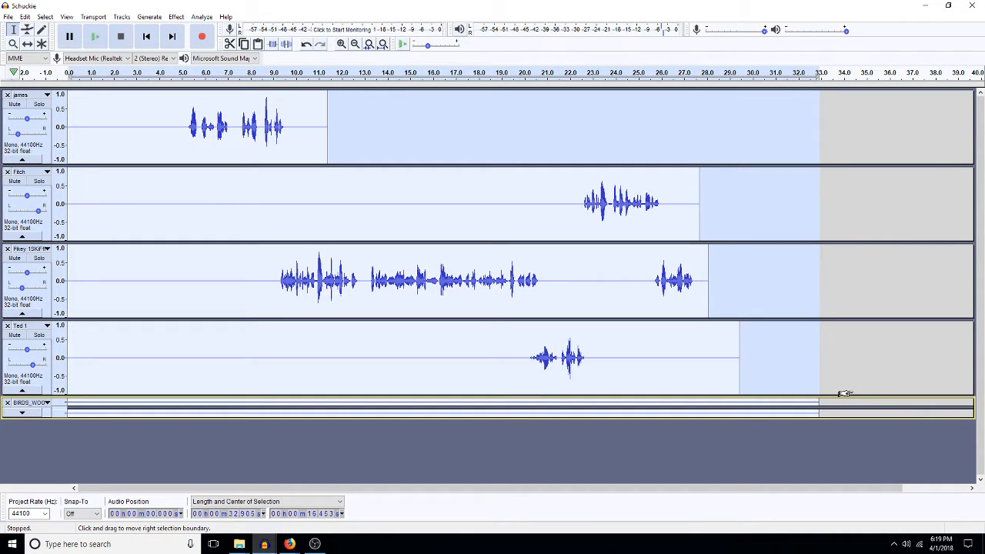
key("ctrl+shift+m")
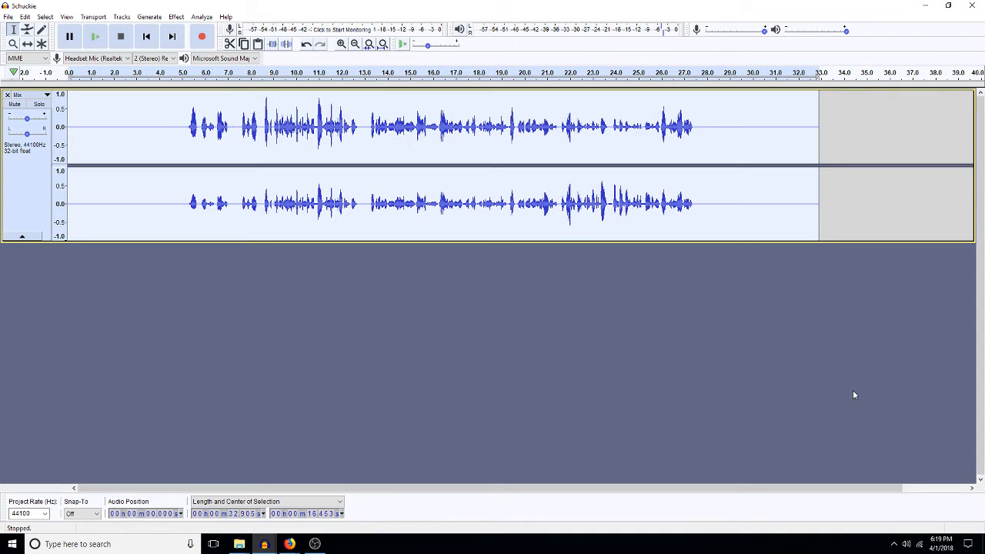
key("ctrl+z")
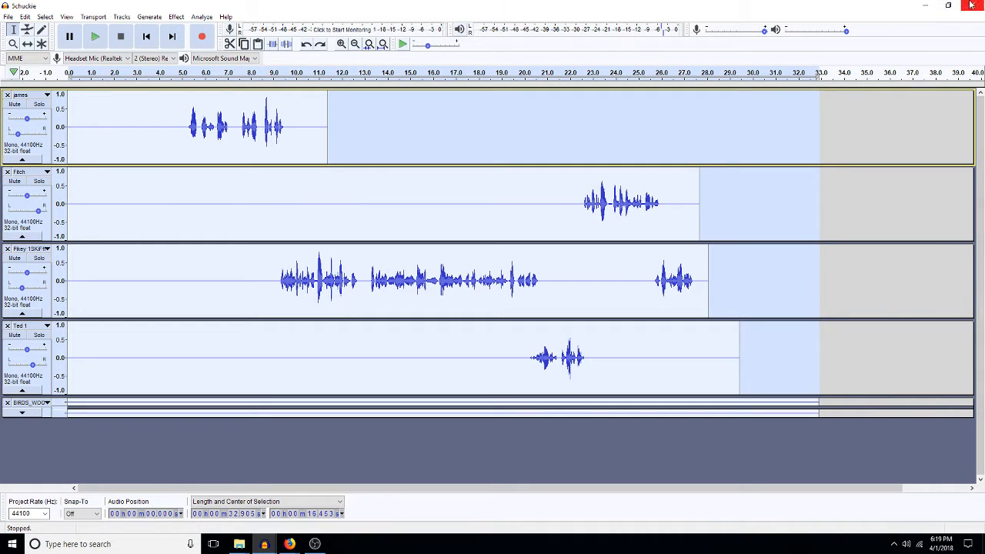
left_click(971, 5)
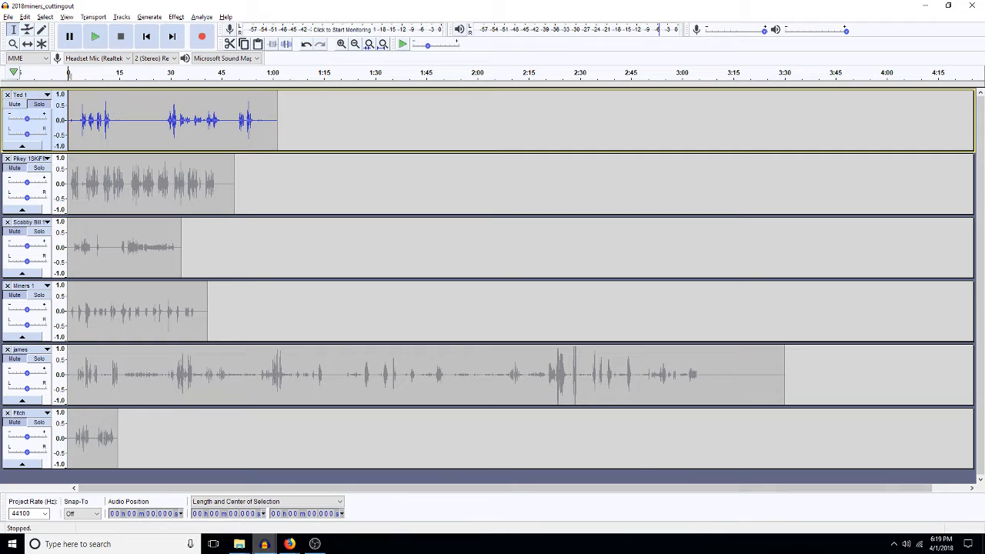
Step: Bring the 1final project to the front and add label 3 at about 1:51 on its label track
left_click(265, 544)
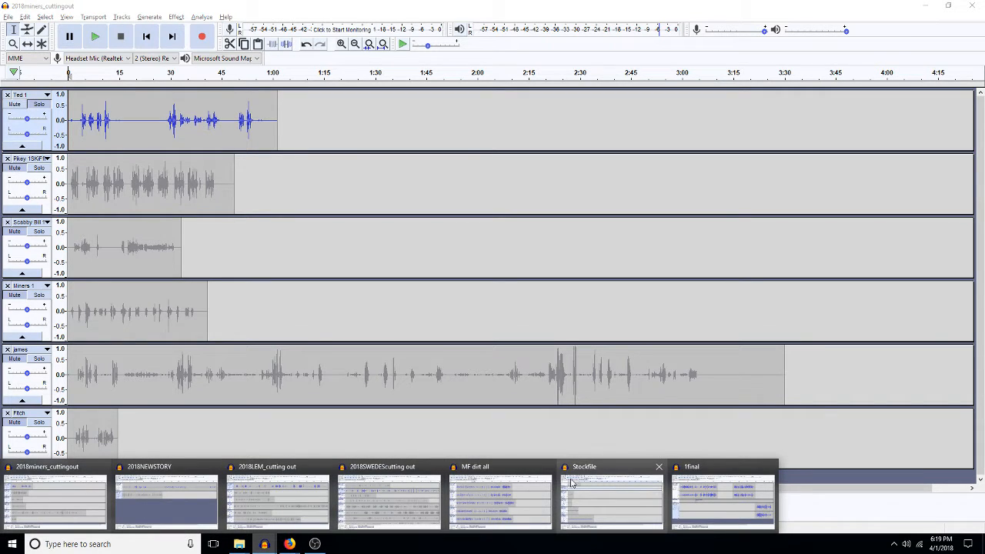
left_click(723, 499)
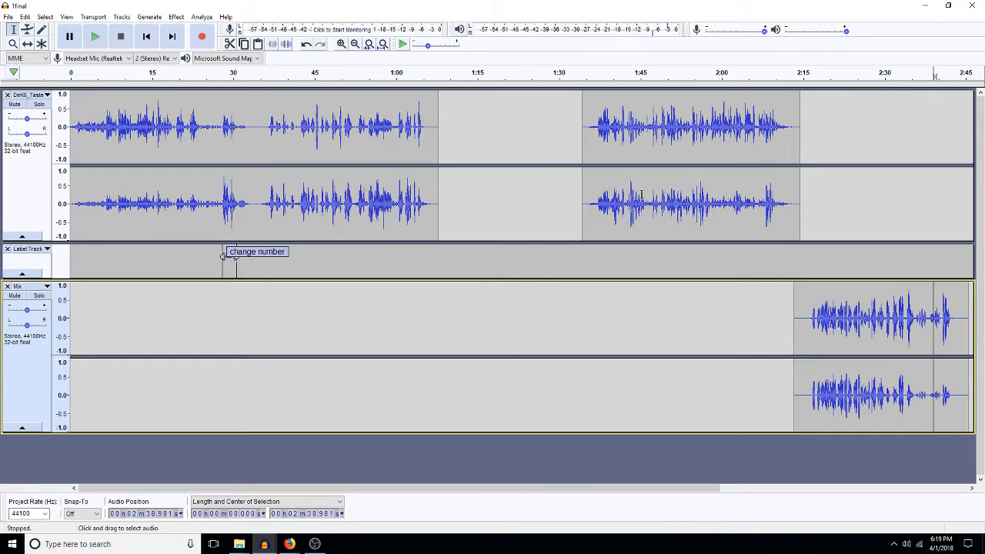
left_click(952, 191)
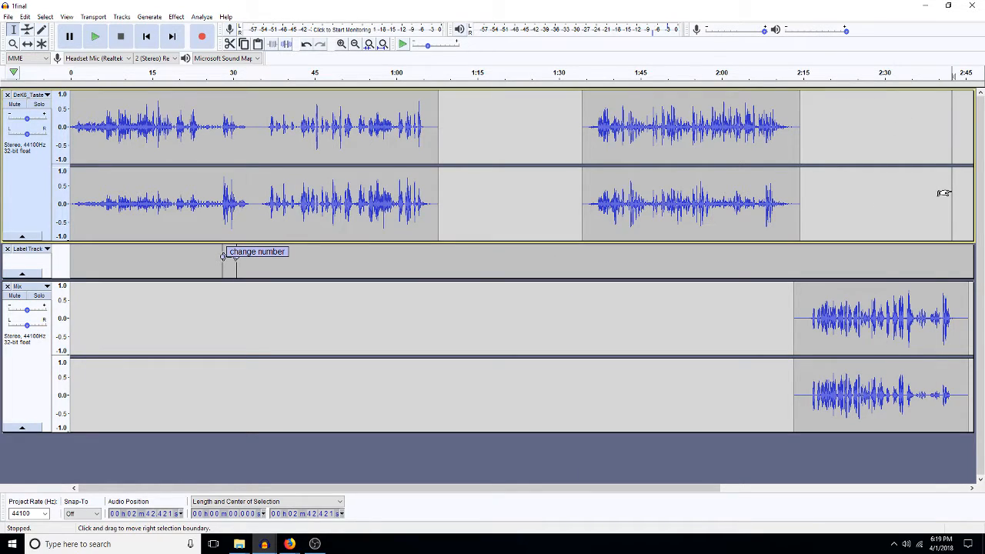
left_click(672, 261)
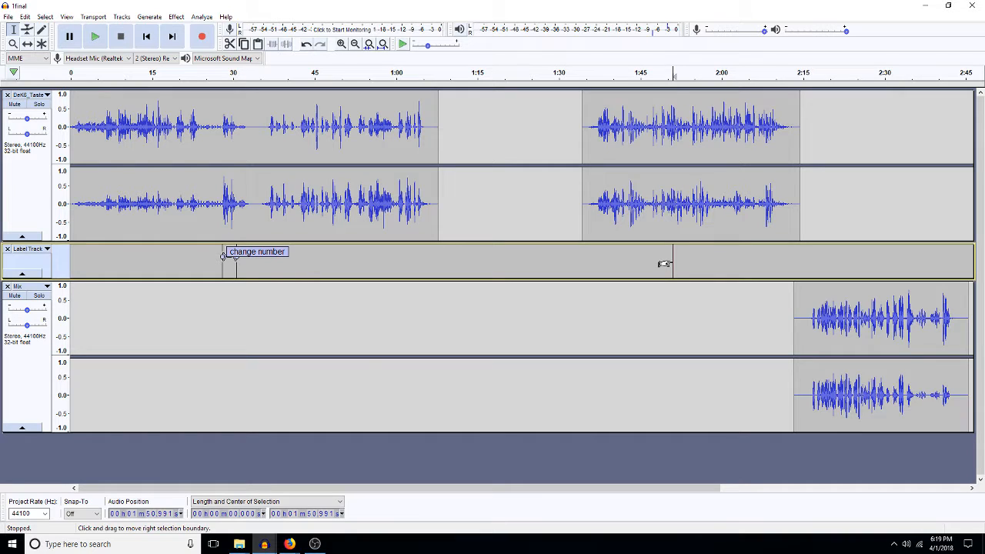
type("3")
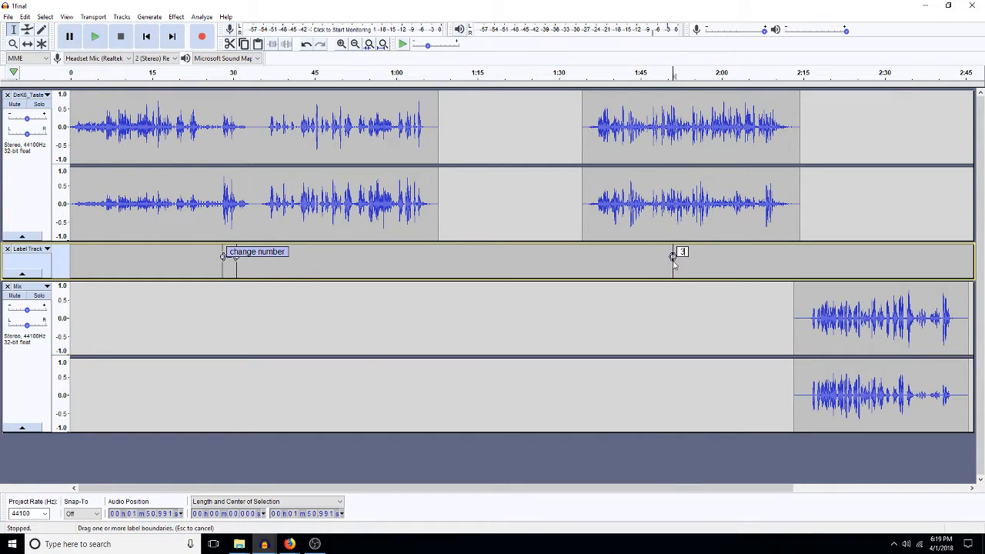
left_click(862, 257)
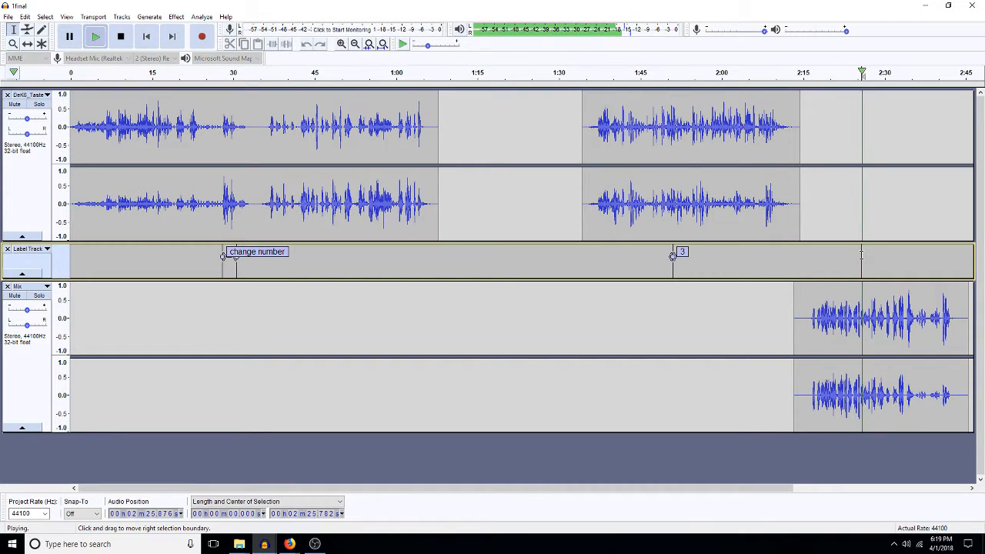
Step: Add label 4 at about 2:27, then place the cursor at 2:45 in the top track
left_click_drag(862, 254, 868, 263)
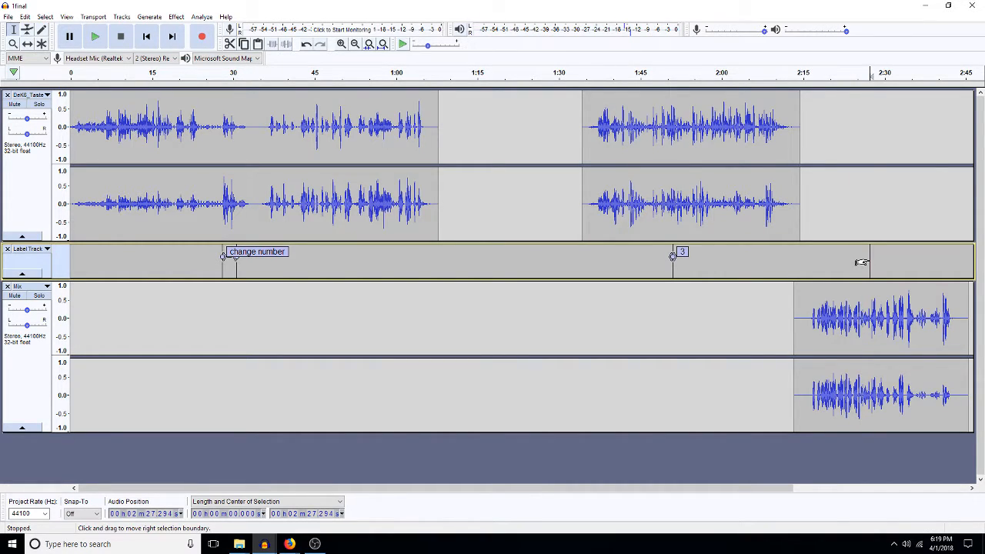
key("ctrl+b")
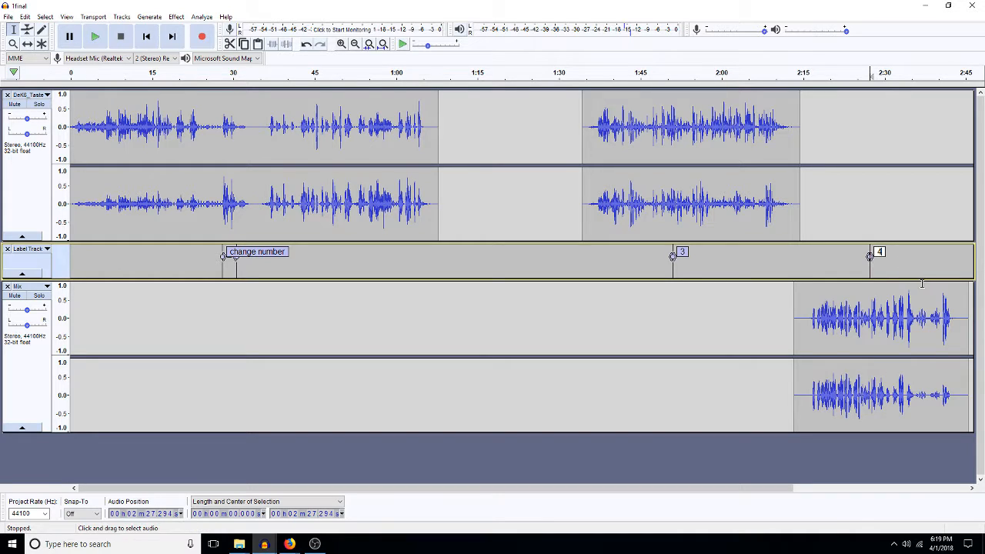
left_click(972, 489)
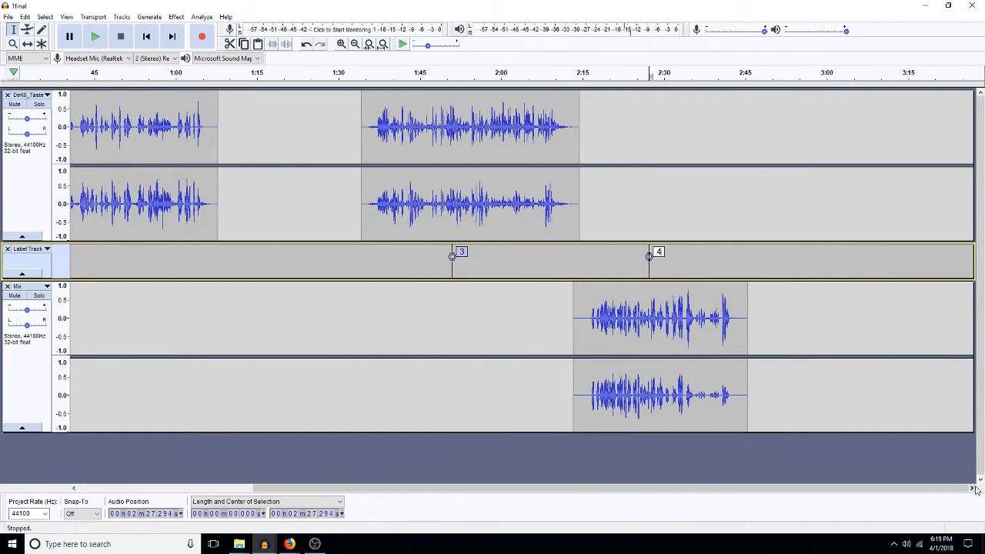
left_click(741, 226)
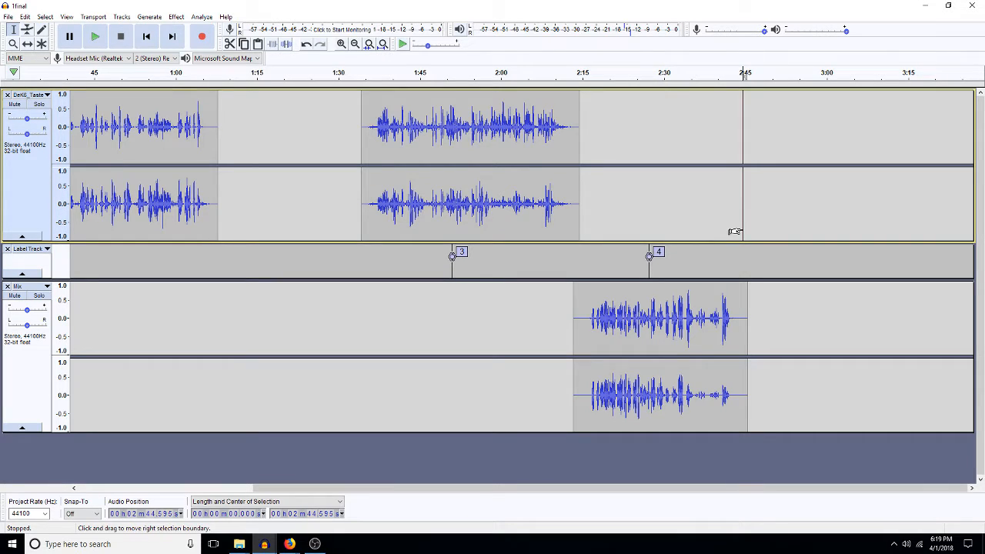
Step: Paste the copied clip at 2:45 and delete its leading gap and extra tail
key("ctrl+v")
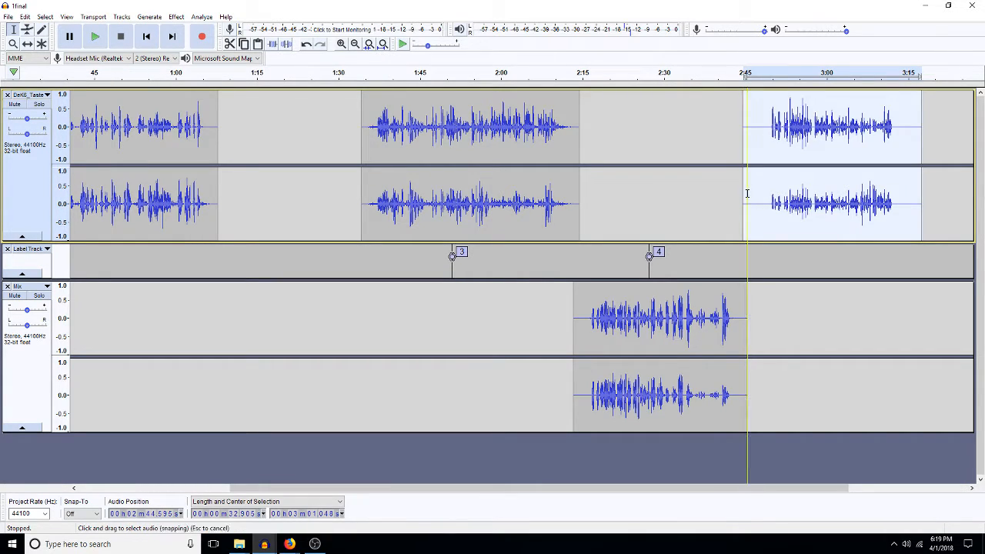
left_click_drag(752, 201, 752, 209)
key("Delete")
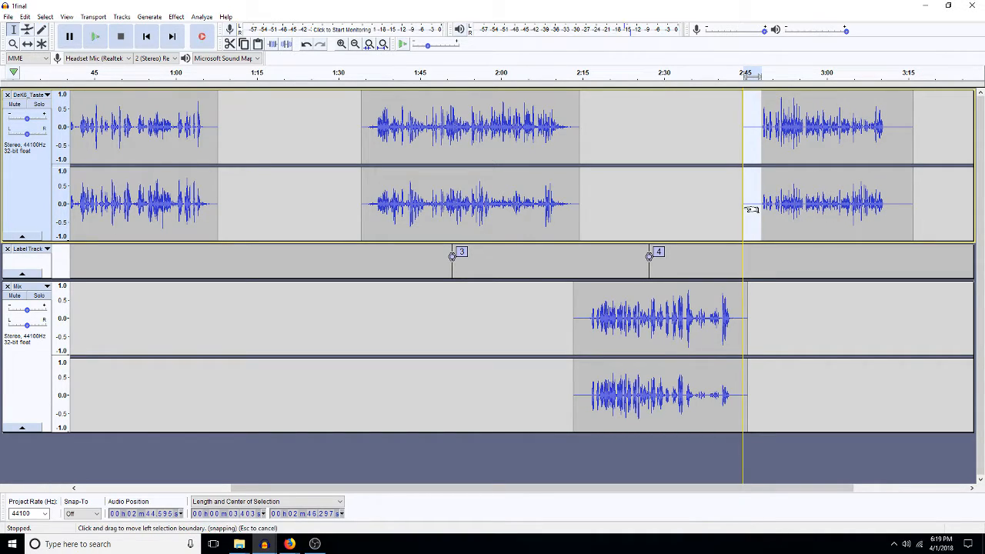
left_click_drag(899, 120, 899, 146)
key("Delete")
Step: Check the timeline around 3:10–3:22 and scroll toward the end of the project
left_click(885, 131)
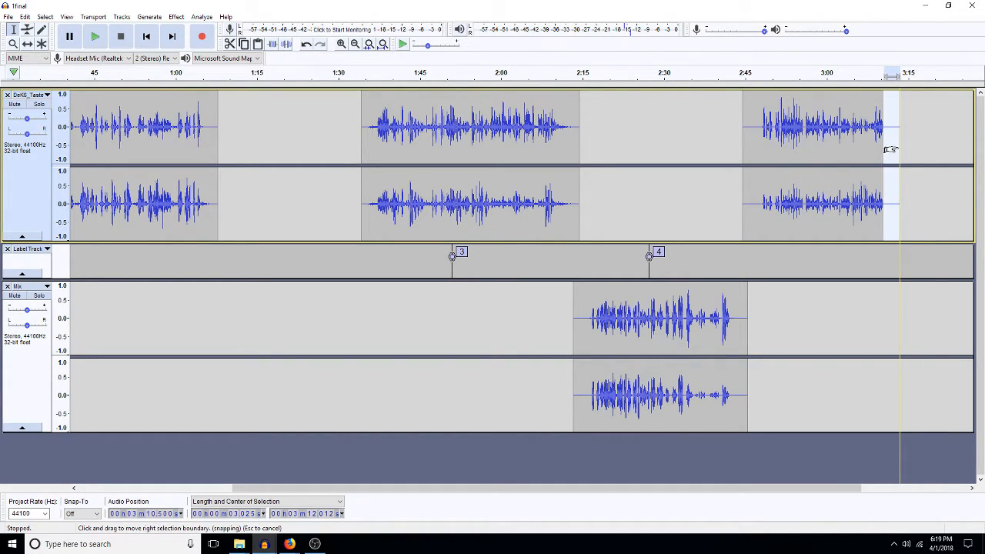
left_click(945, 158)
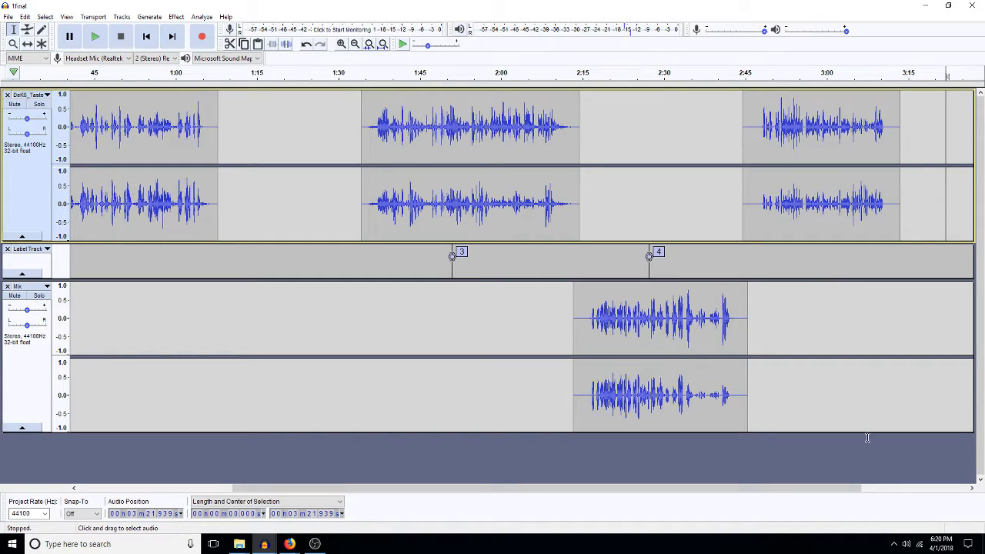
left_click(972, 488)
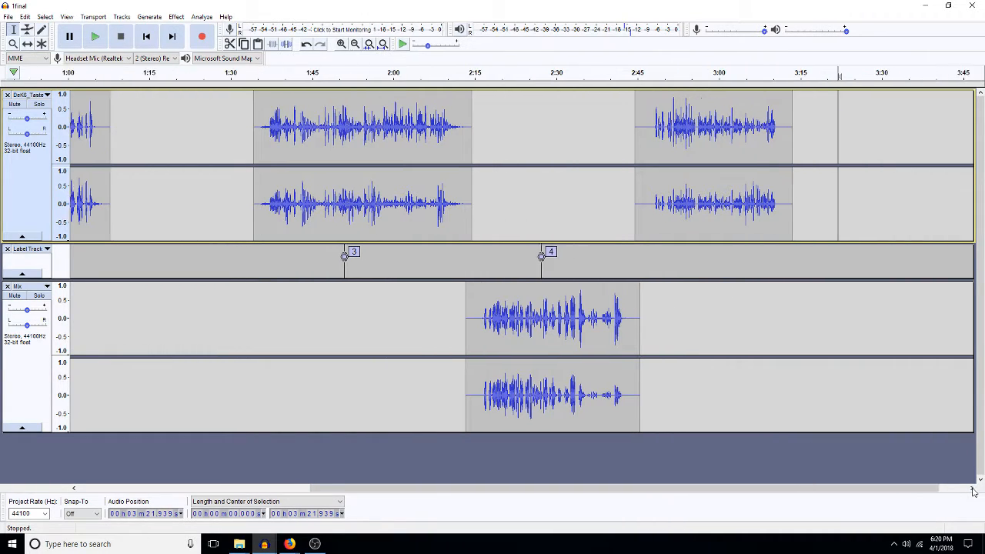
left_click(971, 488)
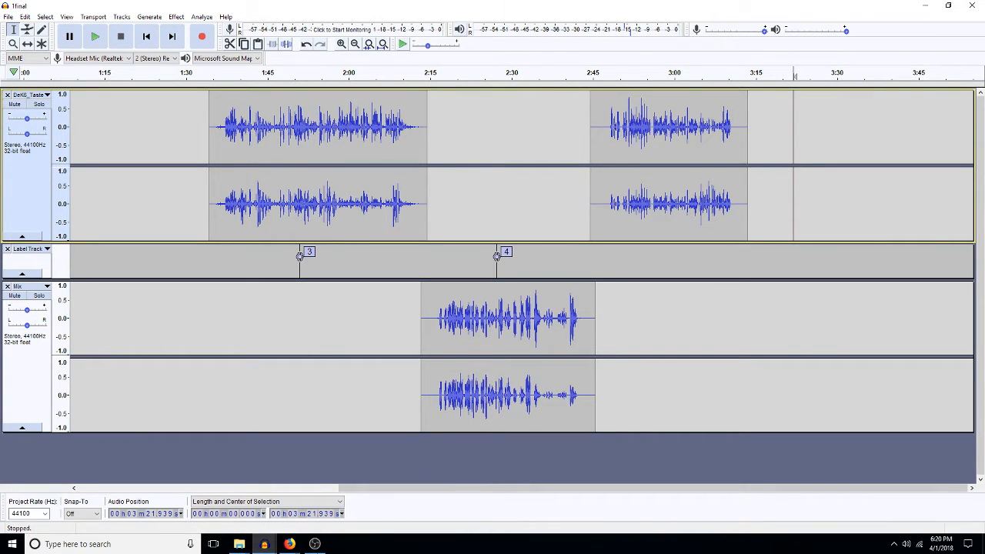
Step: Switch to the Twitch dashboard browser window and load Twitter in a new tab
left_click(289, 544)
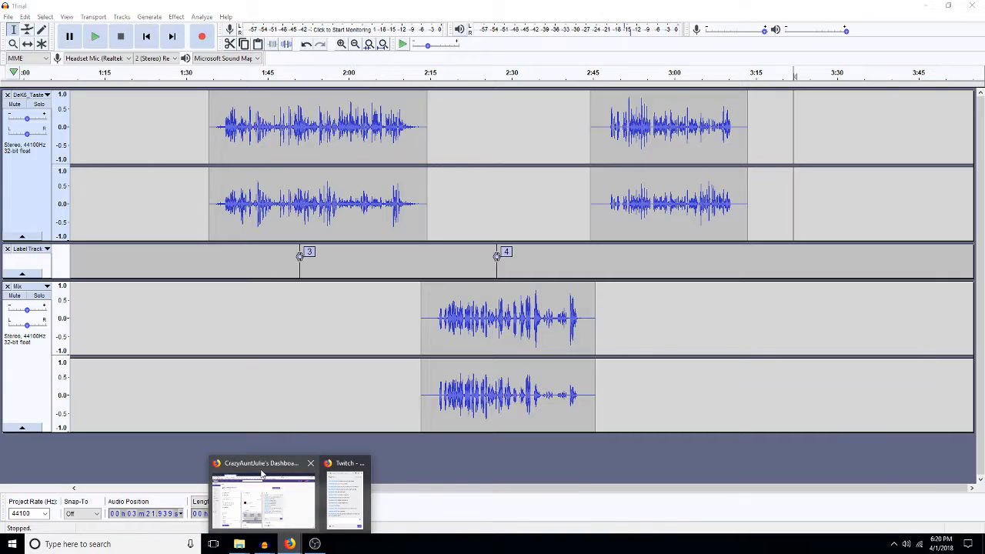
left_click(263, 500)
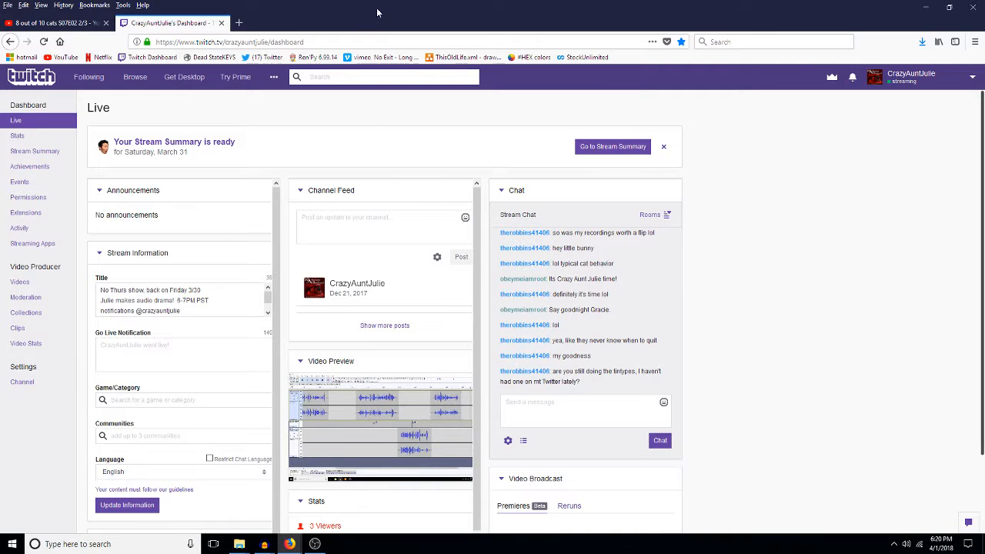
left_click(239, 23)
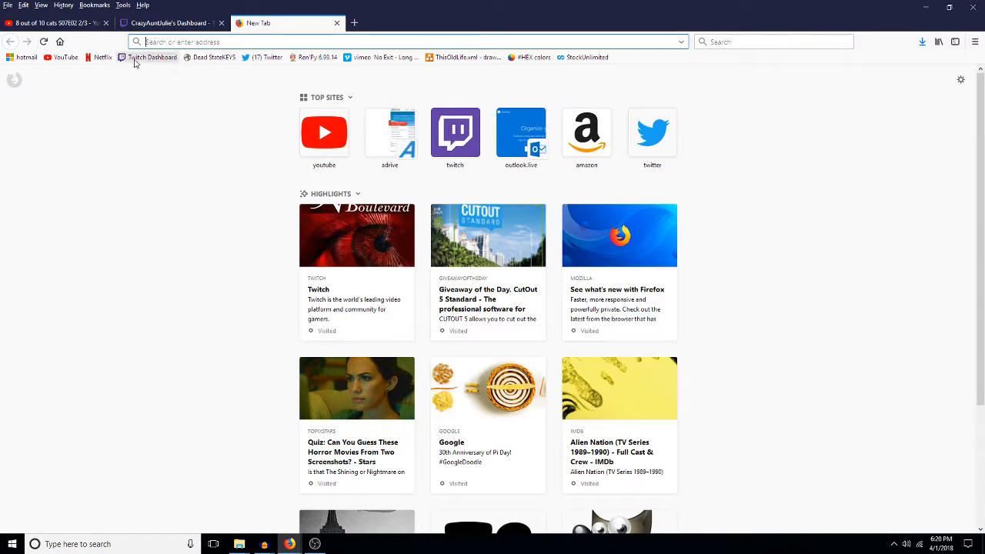
left_click(266, 59)
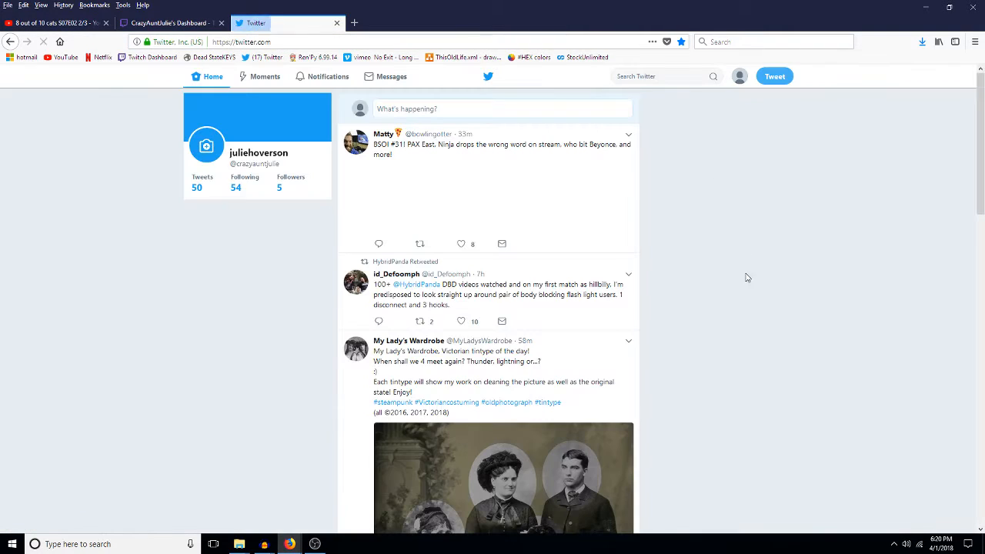
Step: Scroll through the Twitter home timeline, then jump back to the top
scroll(747, 287, "down", 5)
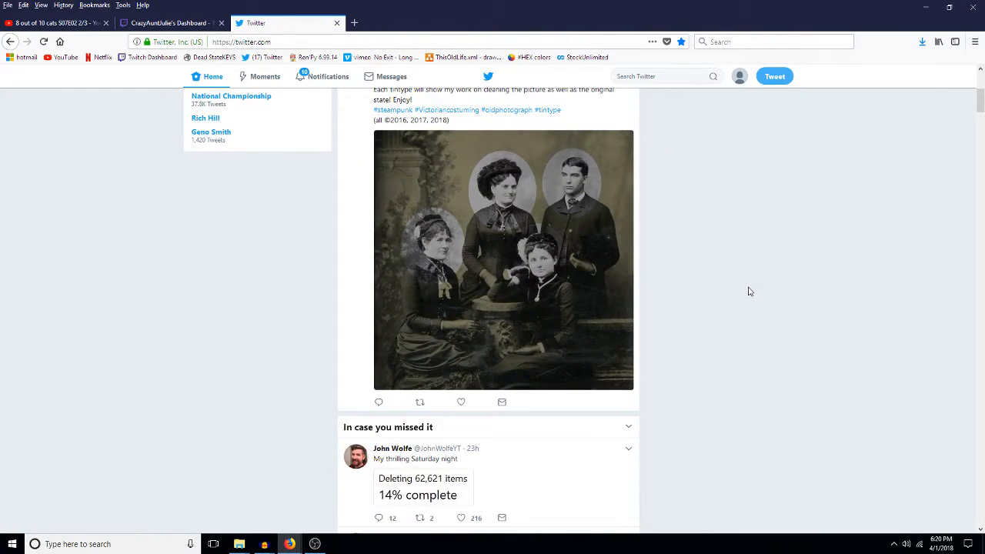
scroll(747, 292, "down", 20)
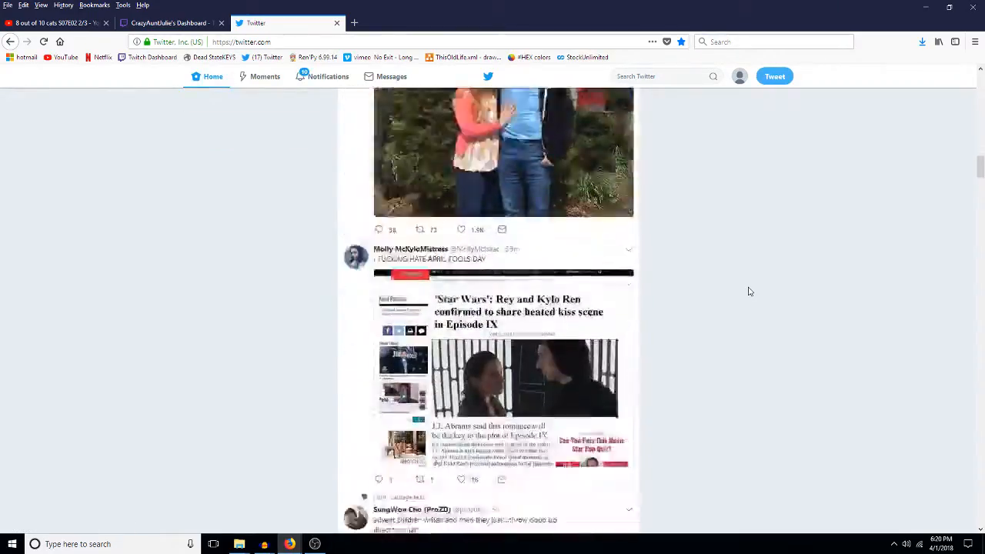
scroll(750, 291, "down", 20)
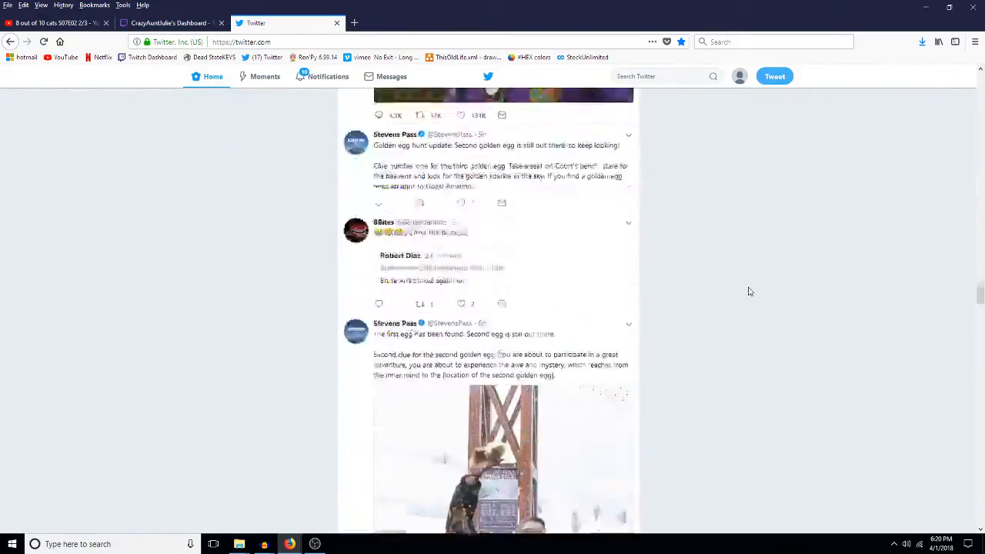
scroll(749, 292, "down", 20)
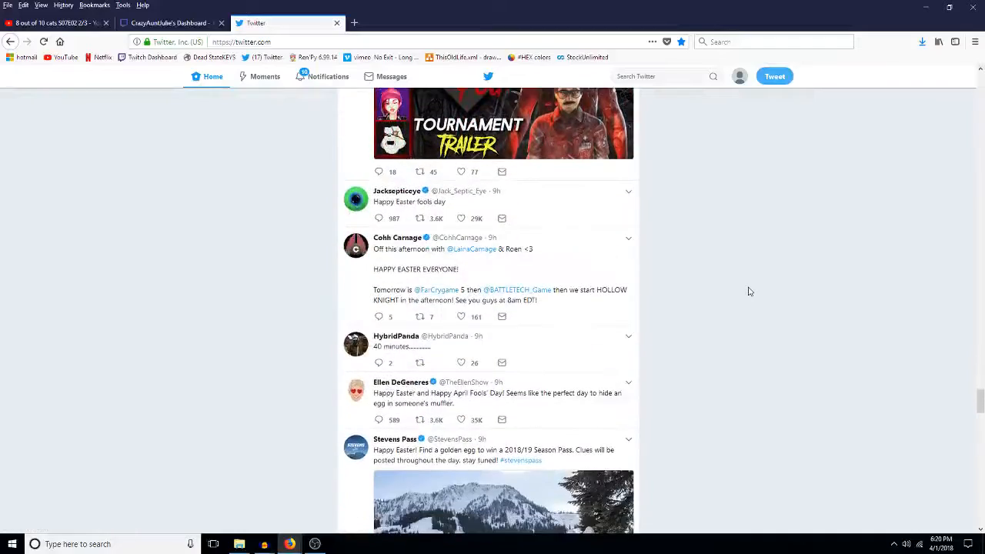
scroll(749, 291, "down", 20)
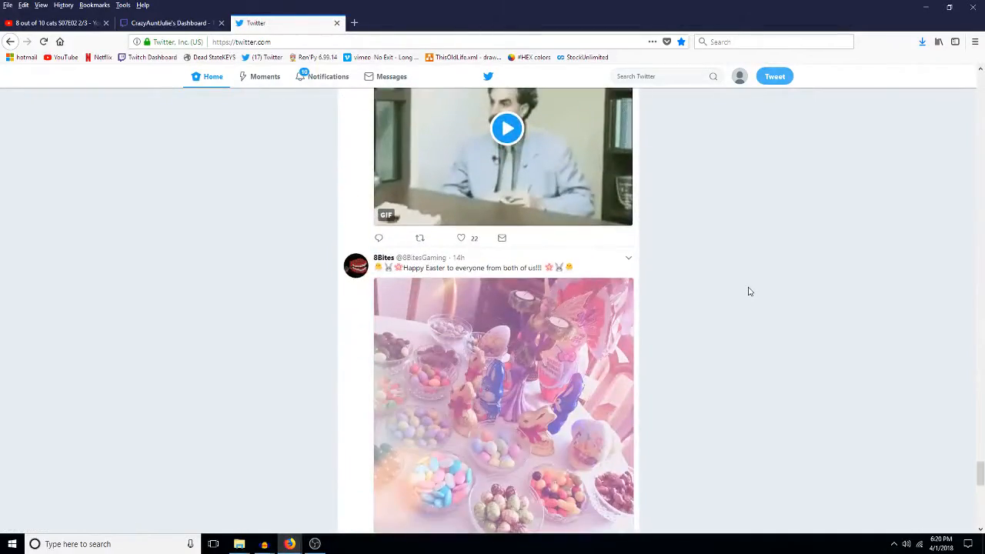
scroll(749, 292, "down", 10)
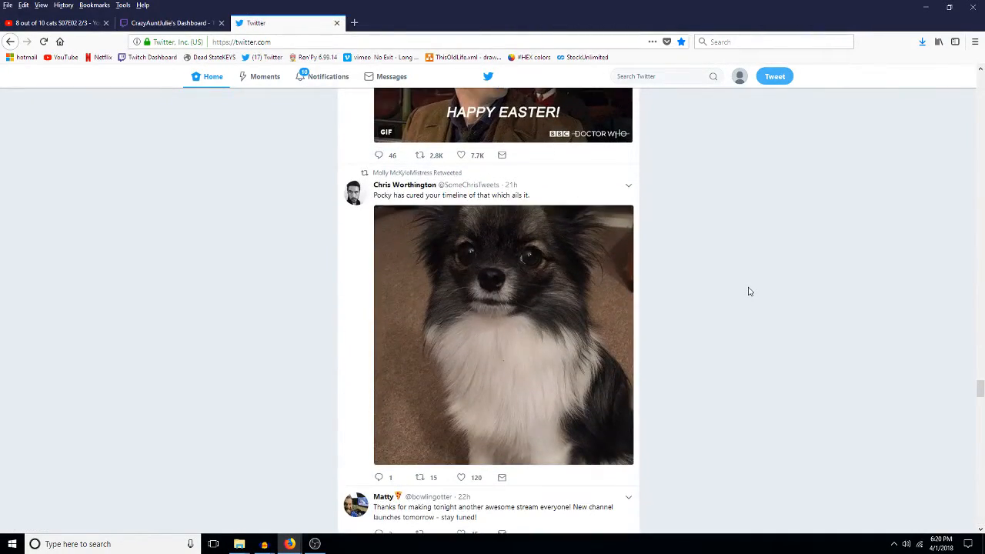
key("Home")
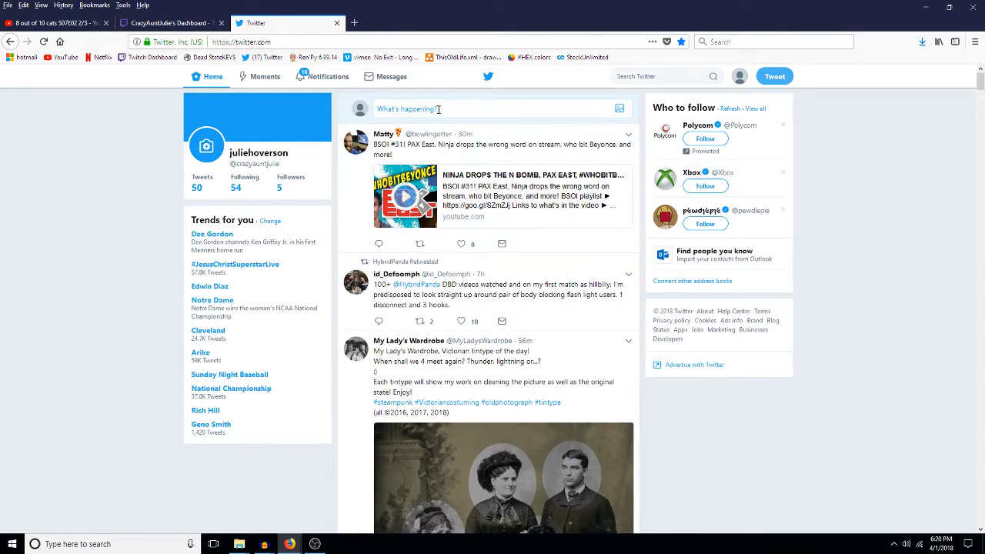
left_click(438, 110)
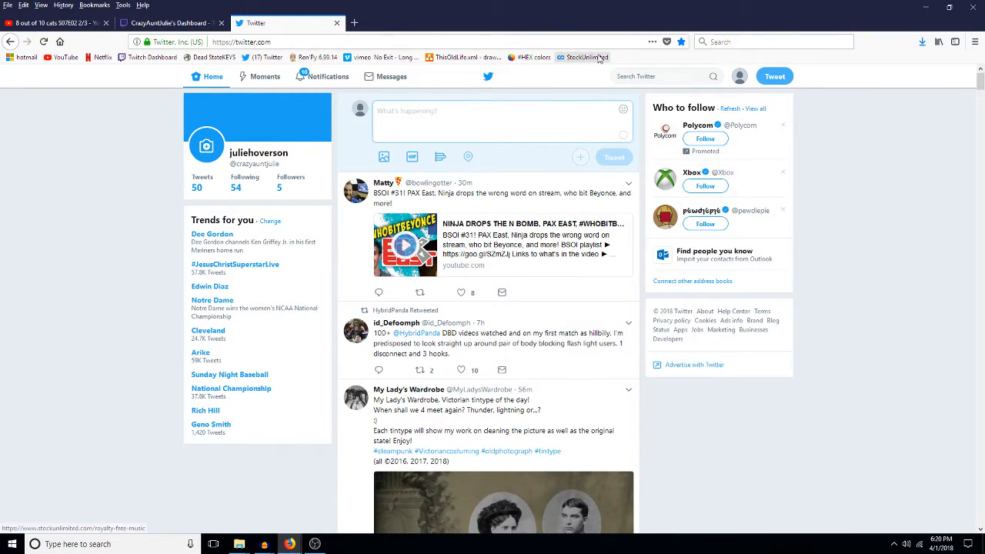
left_click(636, 75)
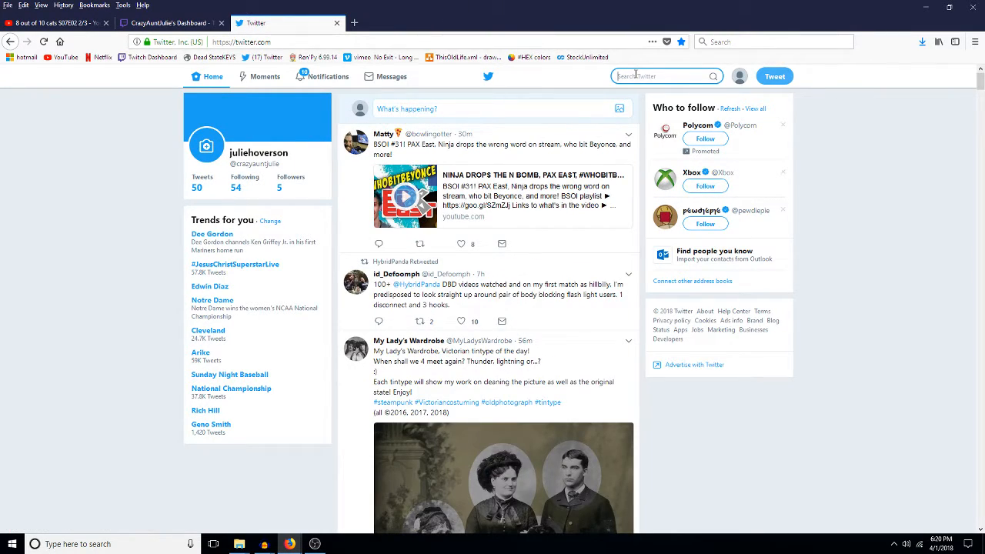
type("@myladys")
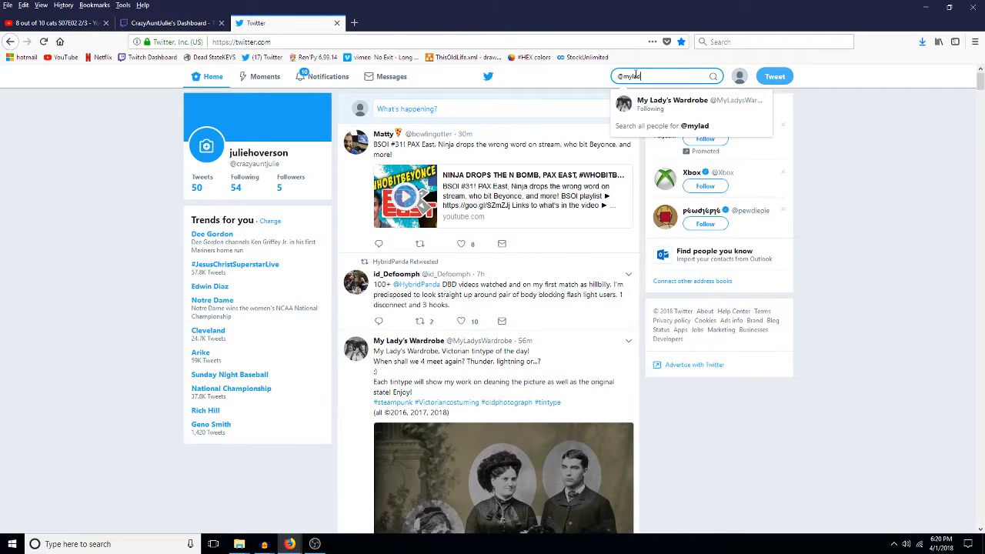
left_click(651, 104)
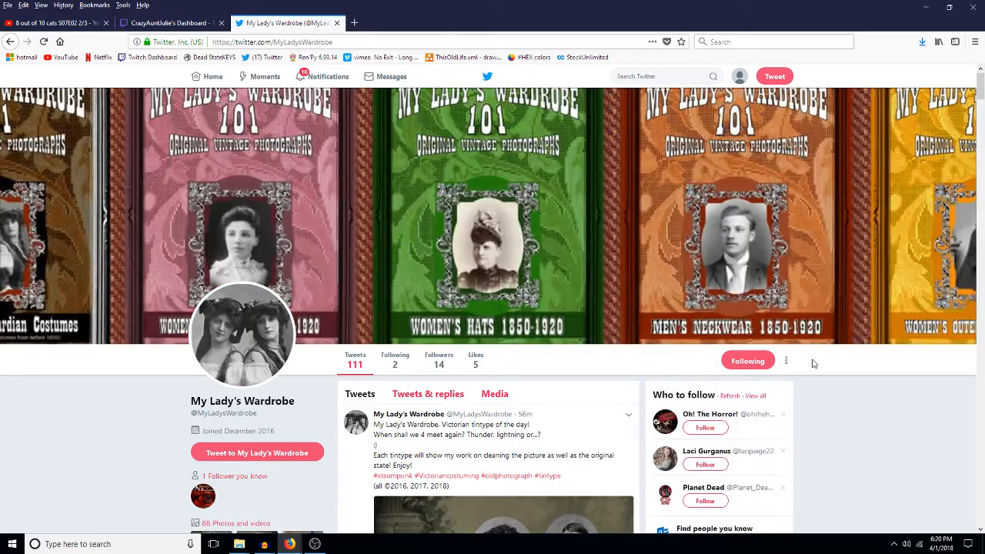
Step: Scroll the My Lady's Wardrobe profile and enlarge the Mar 29 tintype photo
scroll(980, 529, "down", 8)
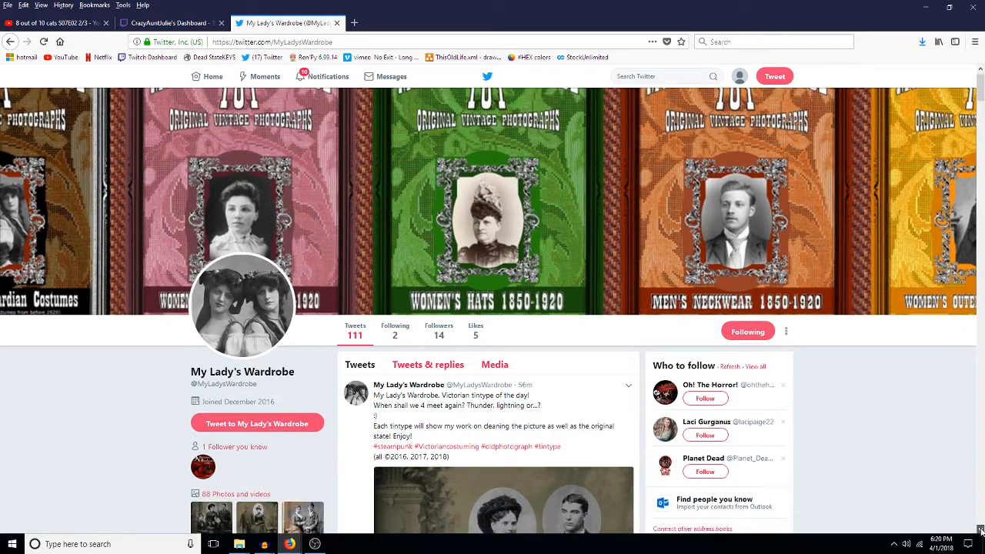
scroll(981, 529, "down", 7)
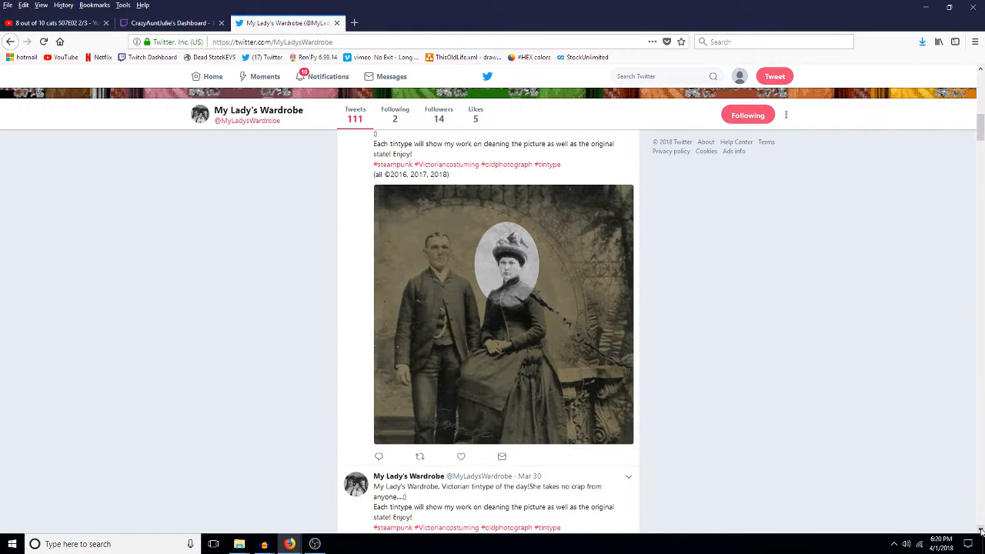
scroll(981, 531, "down", 10)
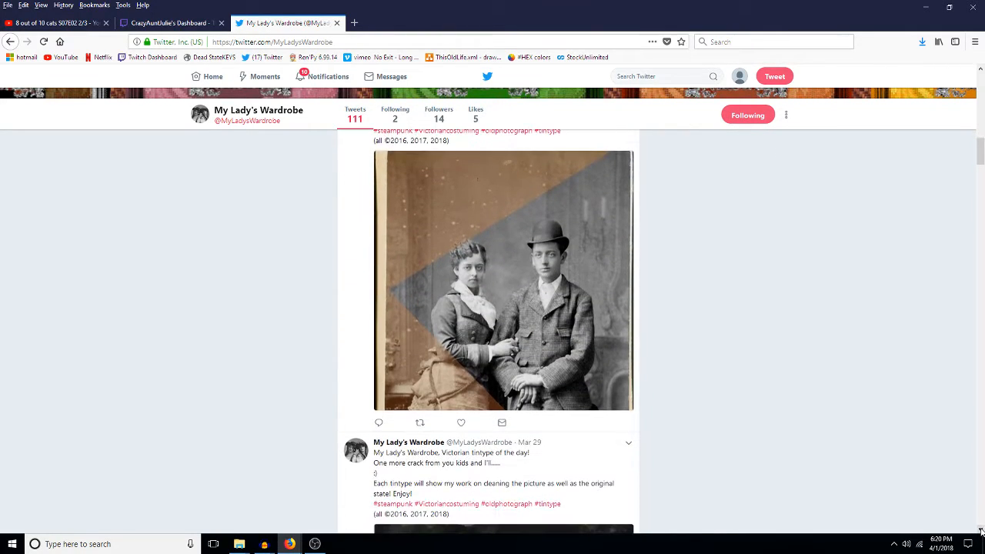
scroll(980, 531, "down", 7)
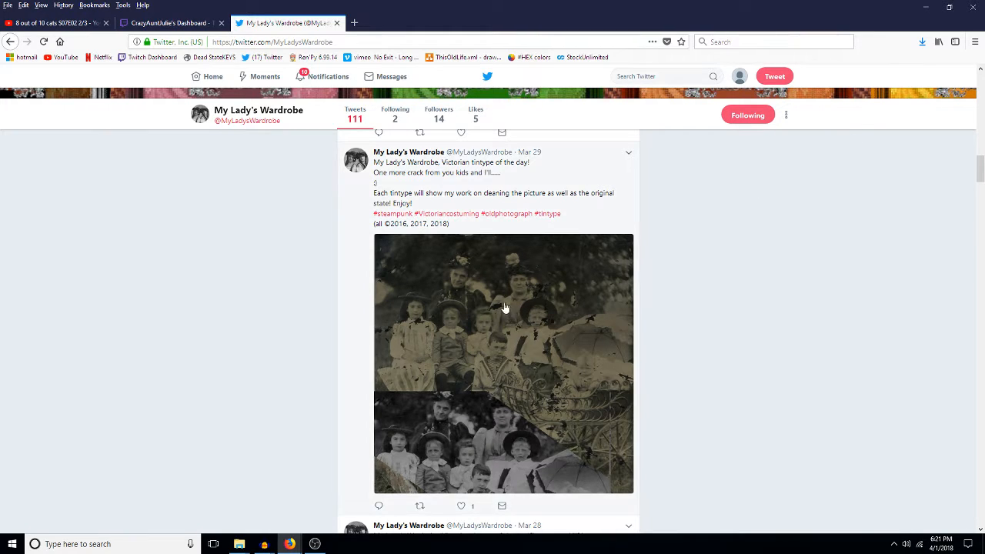
left_click(520, 373)
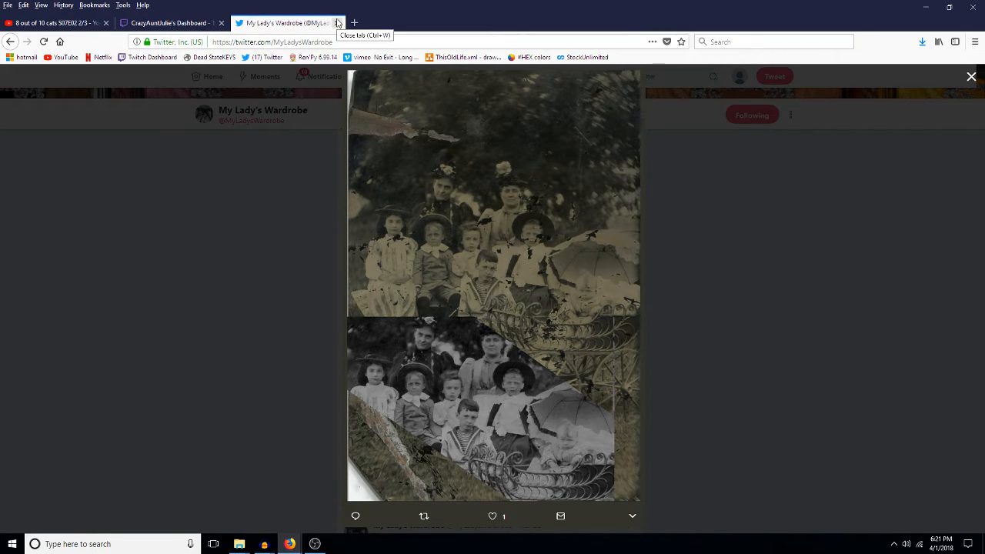
Step: Close the Twitter tab and bring the Audacity project window back to the front
left_click(336, 22)
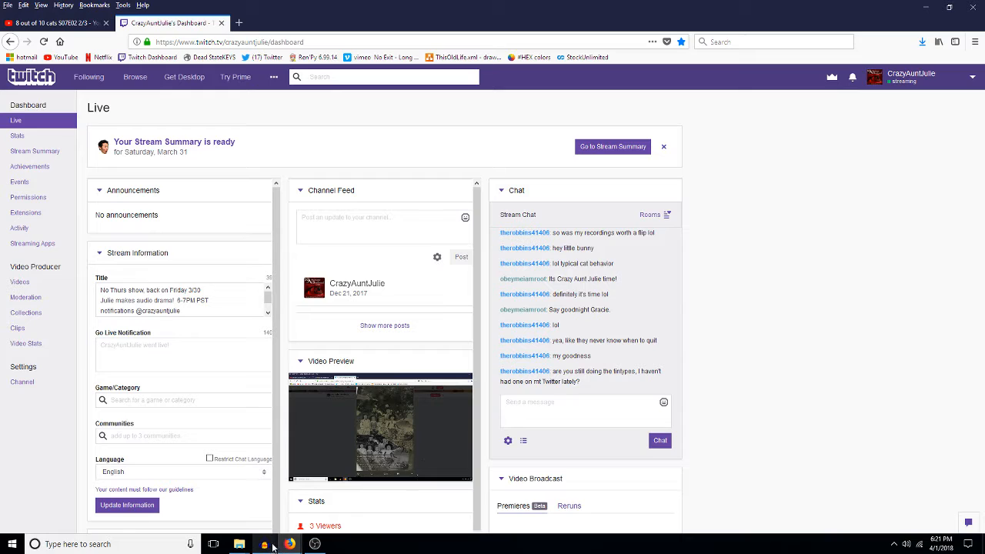
mouse_move(273, 546)
left_click(712, 504)
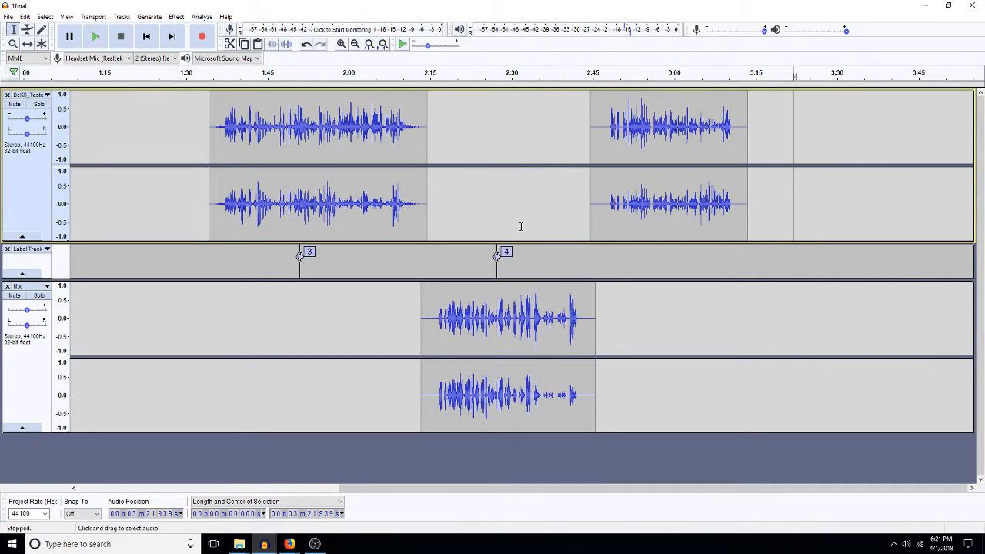
Step: Add a label numbered 5 at about 3:03 on the label track
left_click(689, 258)
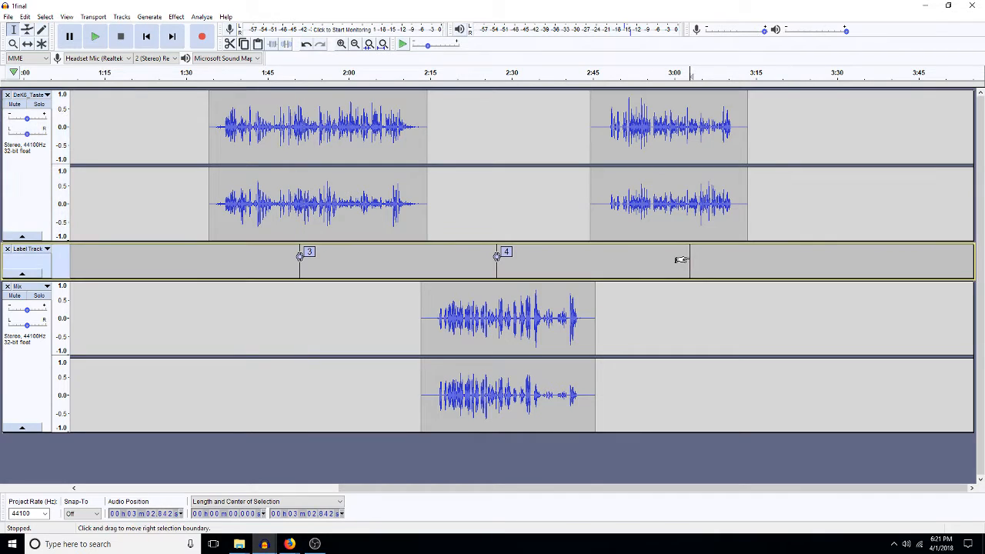
left_click_drag(681, 260, 682, 260)
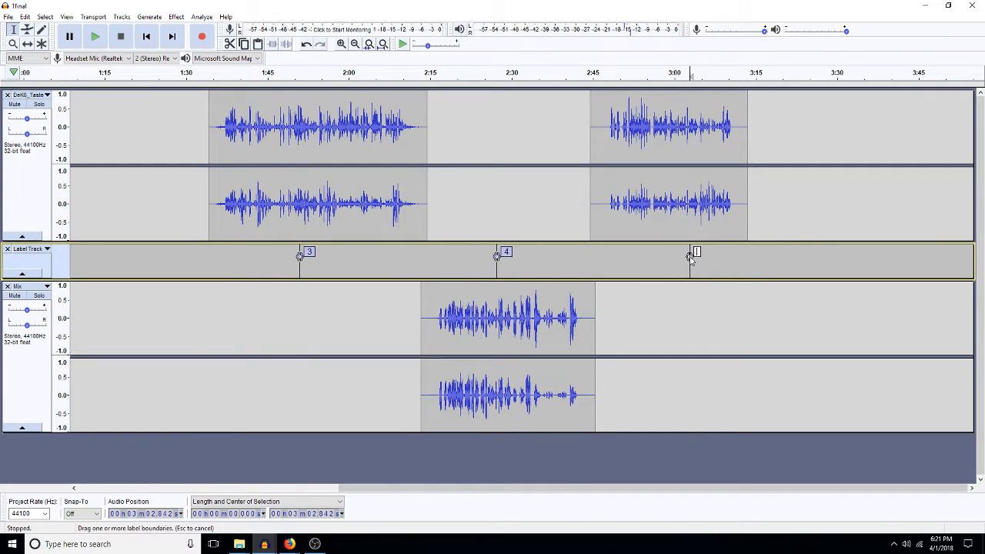
type("5")
left_click(507, 228)
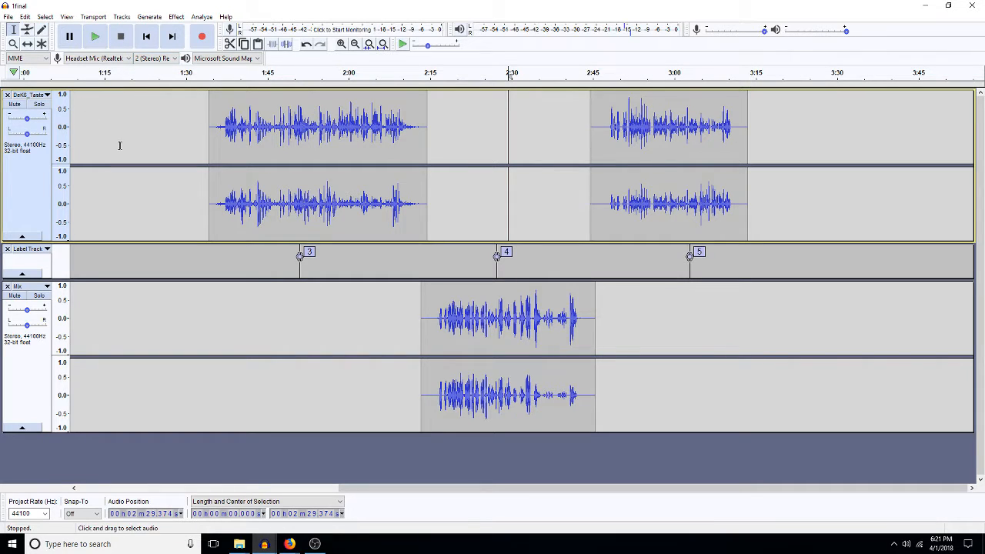
Step: Start opening an audio file from the File menu, then cancel
left_click(8, 16)
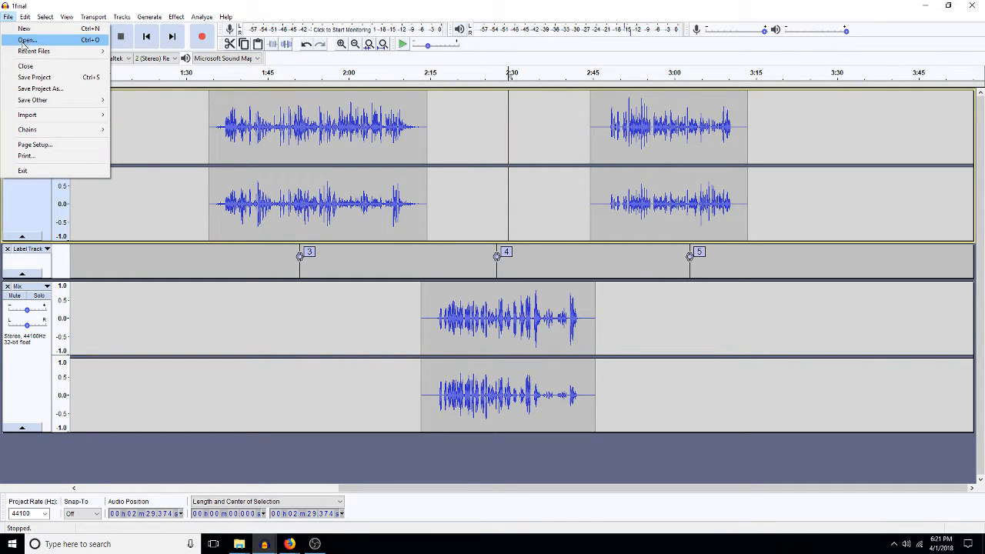
left_click(25, 40)
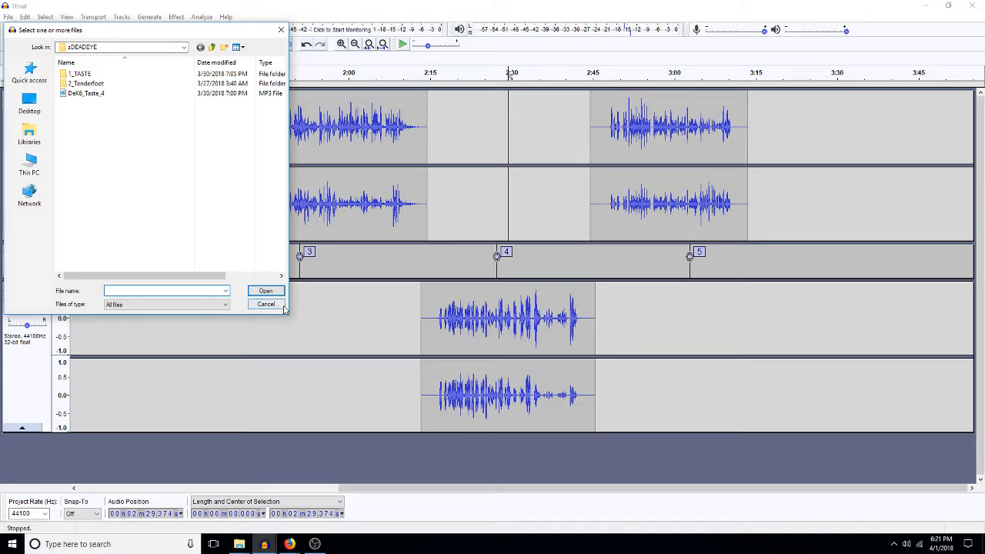
left_click(270, 305)
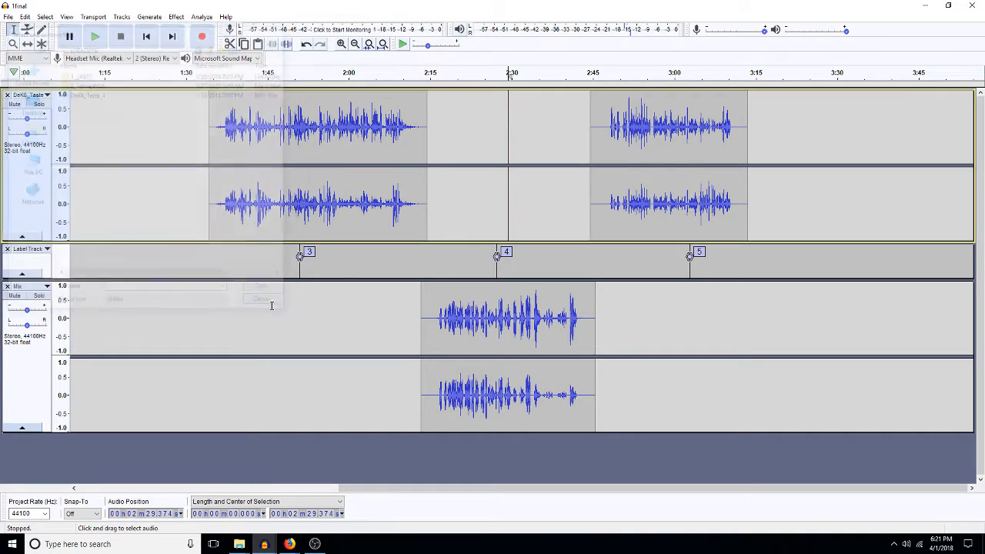
Step: Place the cursor near 3:26 on the label track, zoom to fit, and scroll right
left_click(369, 330)
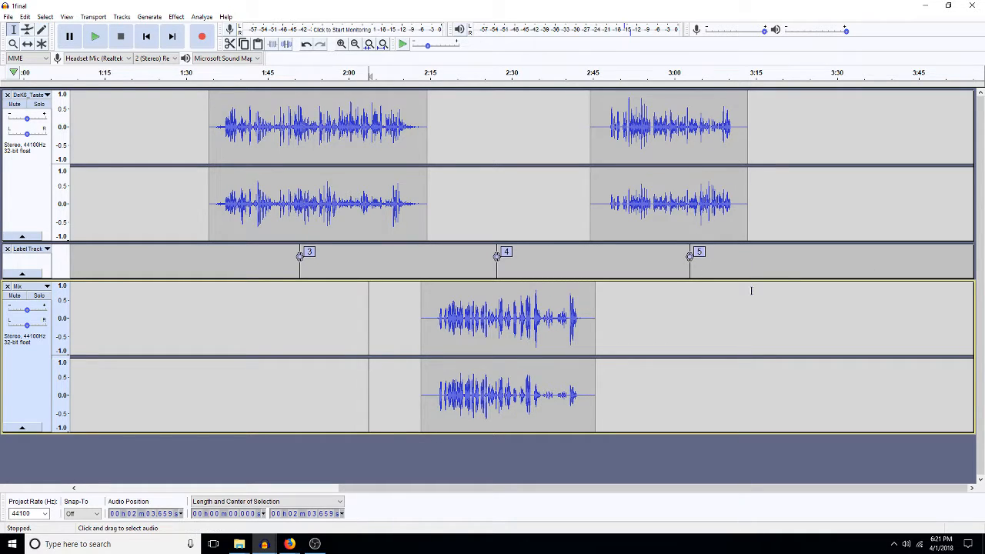
left_click(814, 261)
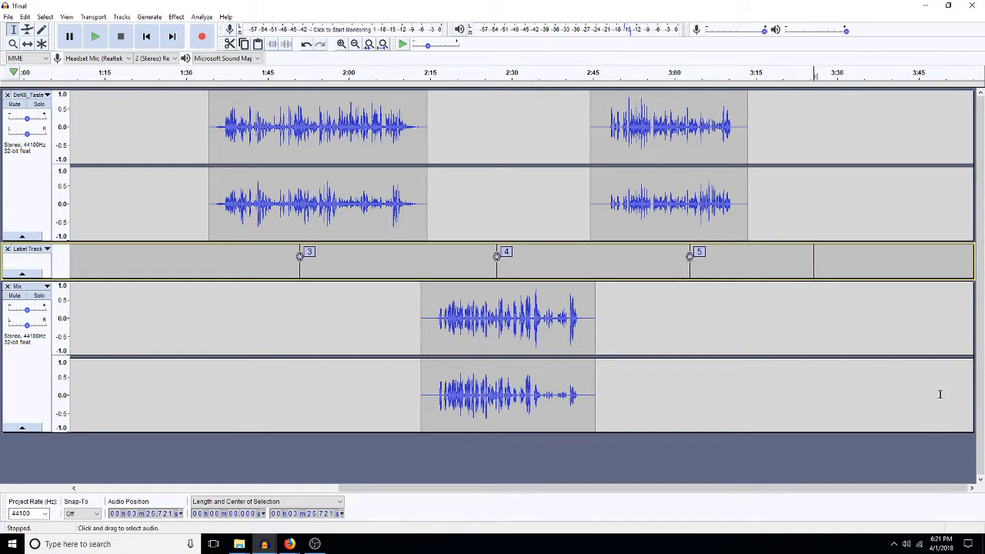
key("r")
key("ctrl+f")
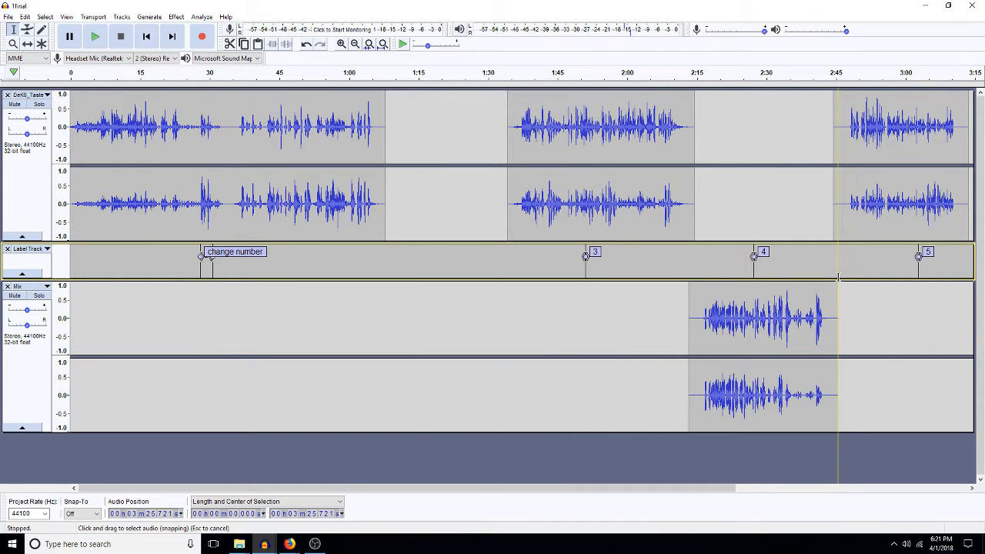
left_click(817, 489)
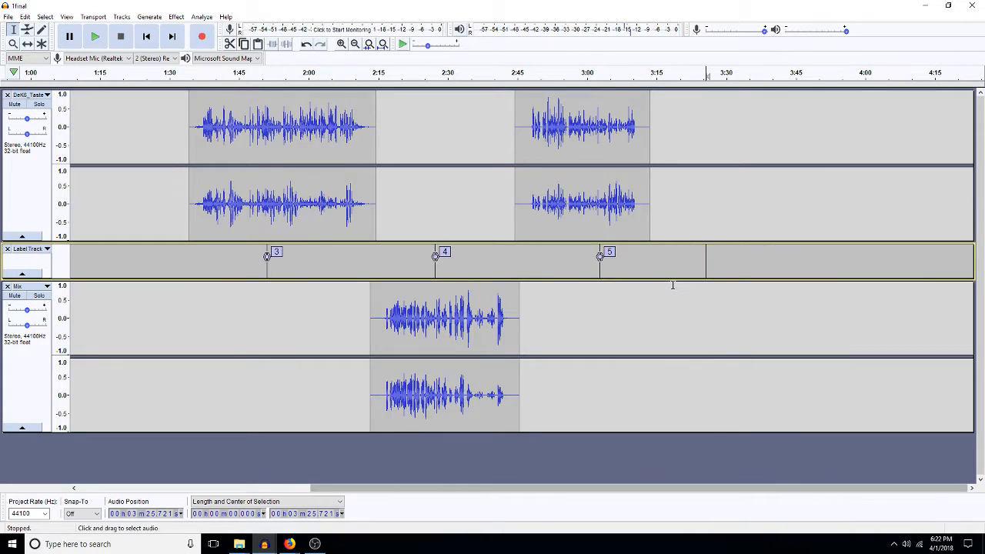
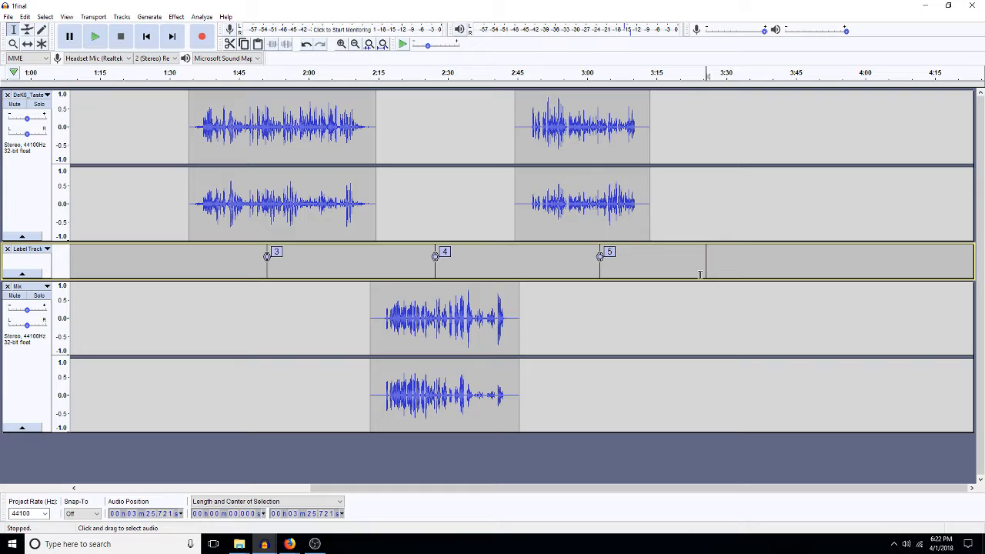
Step: Add labels 6 and 7 on the label track at about 3:28.5 and 3:46
left_click(718, 260)
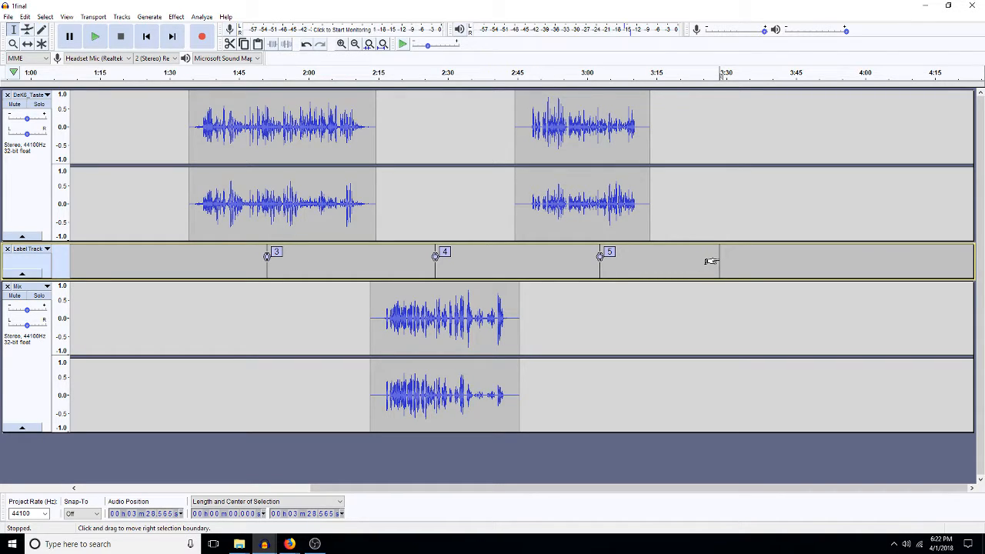
key("ctrl+b")
type("6")
left_click(799, 260)
key("ctrl+b")
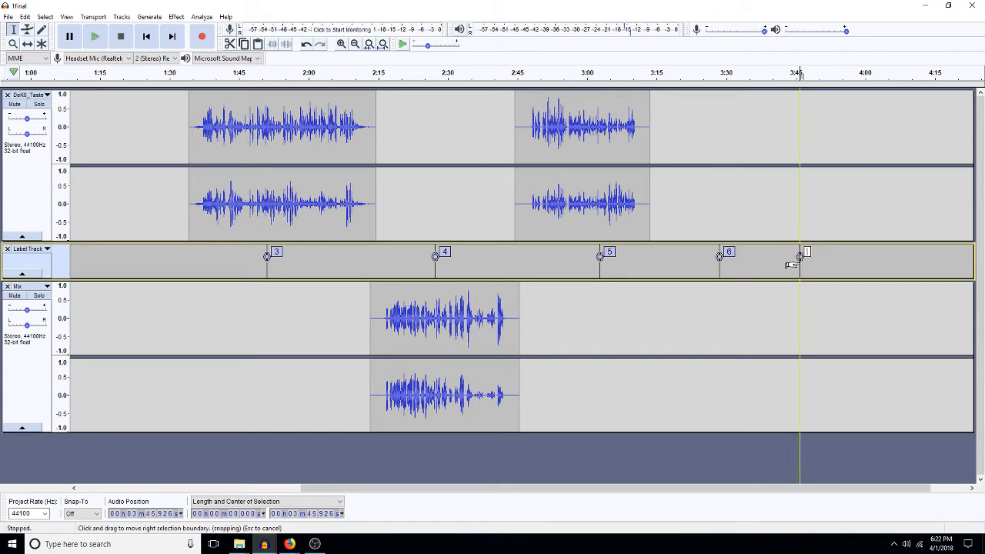
type("7")
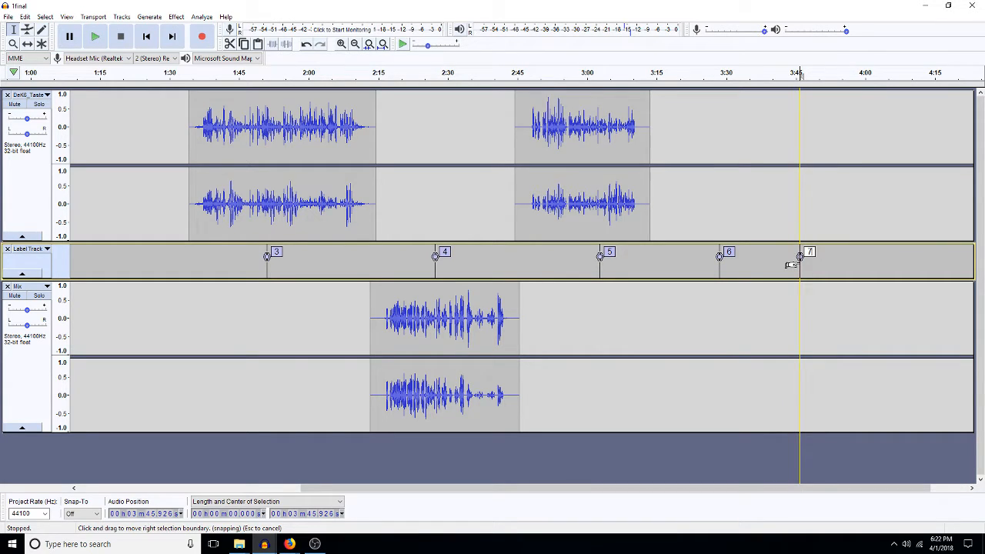
Step: Place the edit point at about 3:40 in the top audio track
left_click(783, 208)
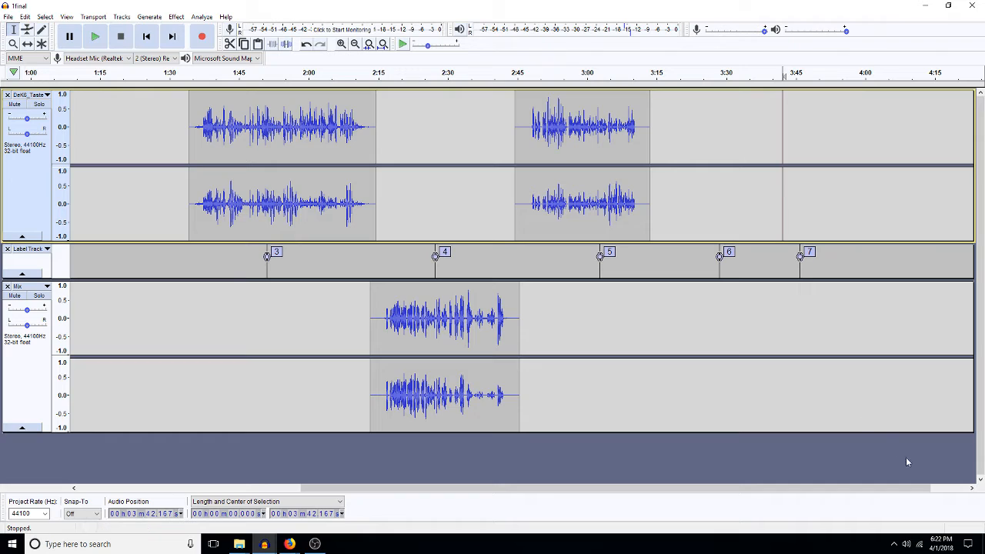
left_click(972, 489)
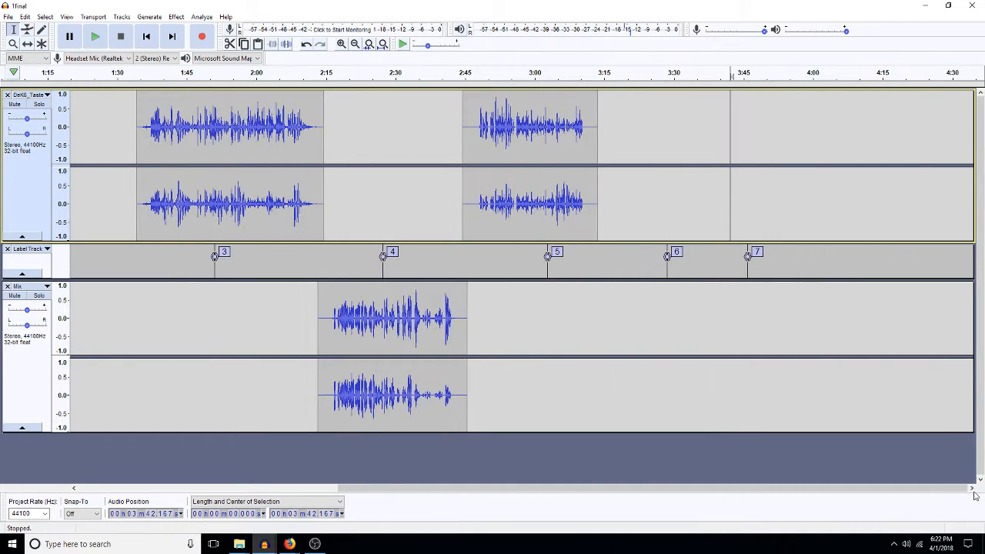
left_click(721, 224)
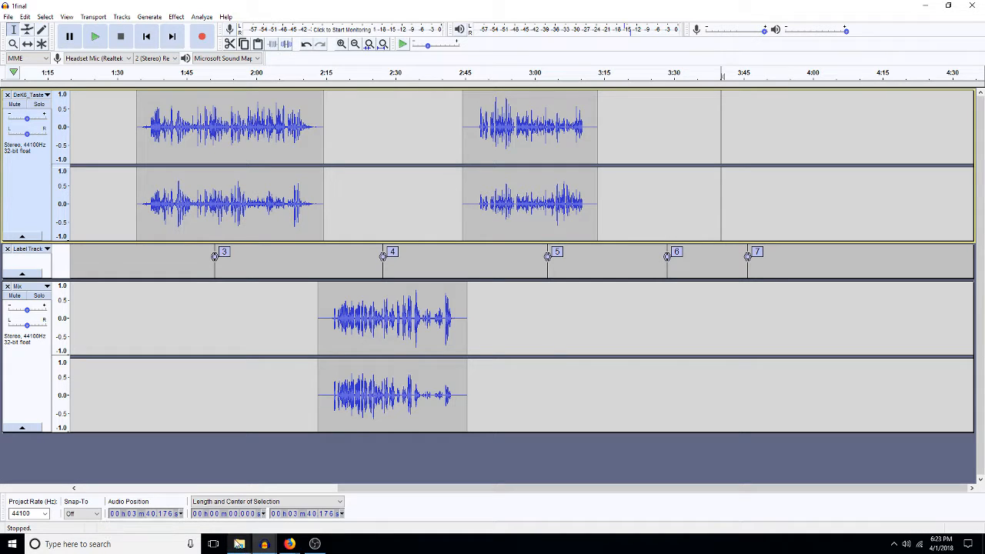
left_click(240, 544)
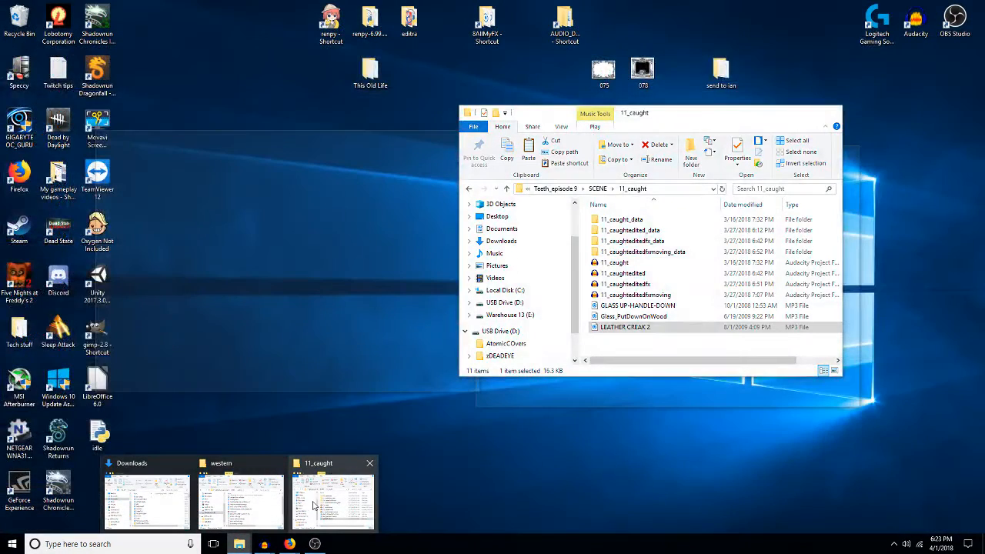
left_click(315, 493)
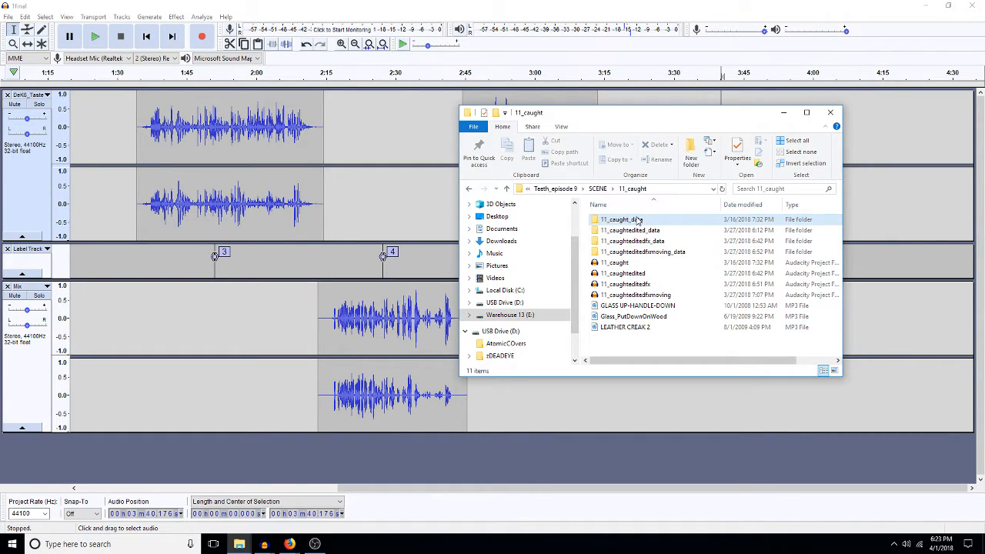
left_click(518, 407)
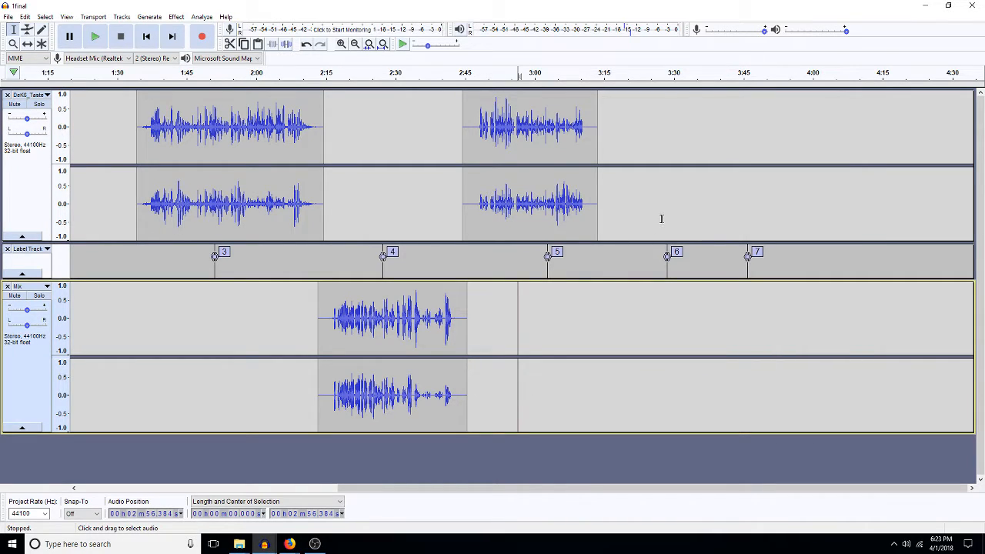
left_click(717, 223)
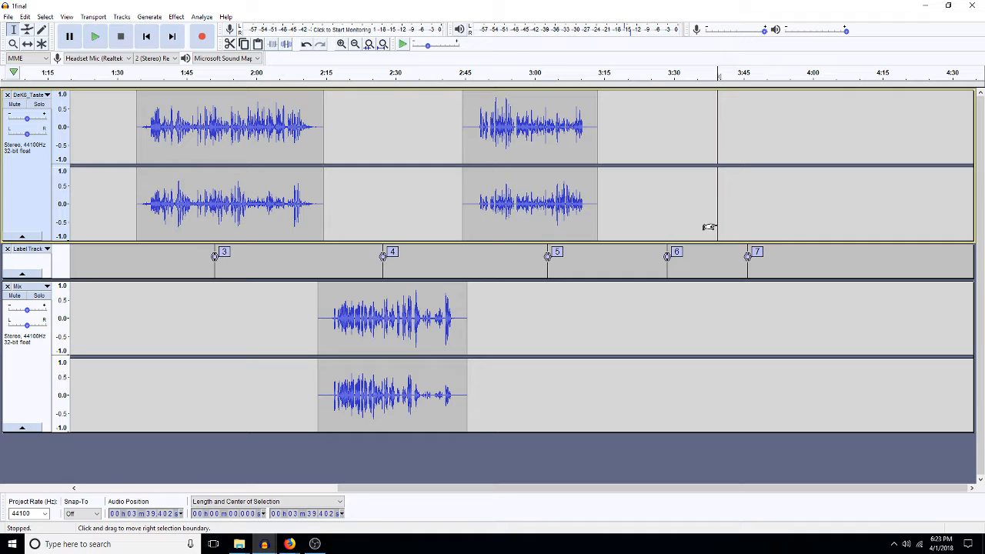
left_click_drag(708, 227, 463, 204)
left_click(8, 16)
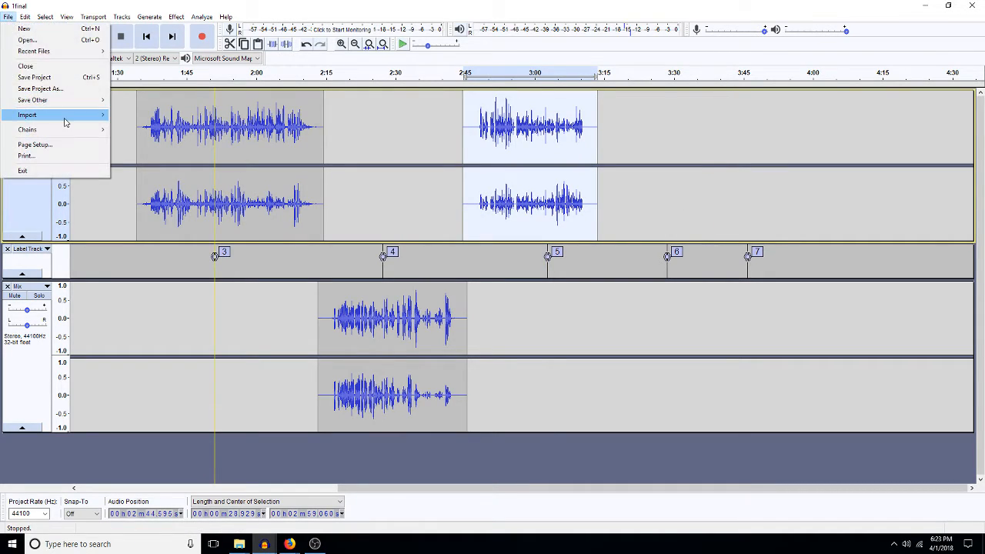
mouse_move(88, 100)
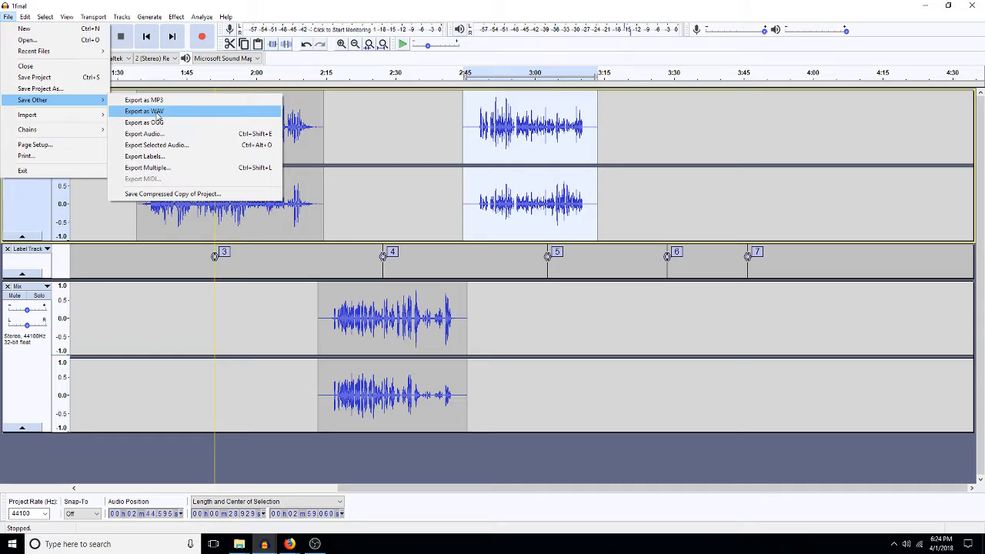
left_click(516, 204)
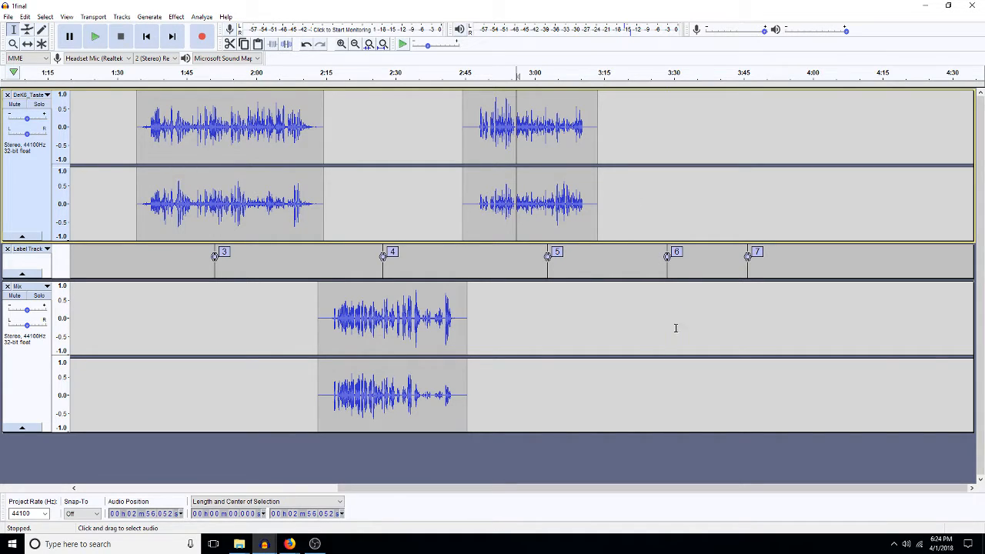
left_click(595, 315)
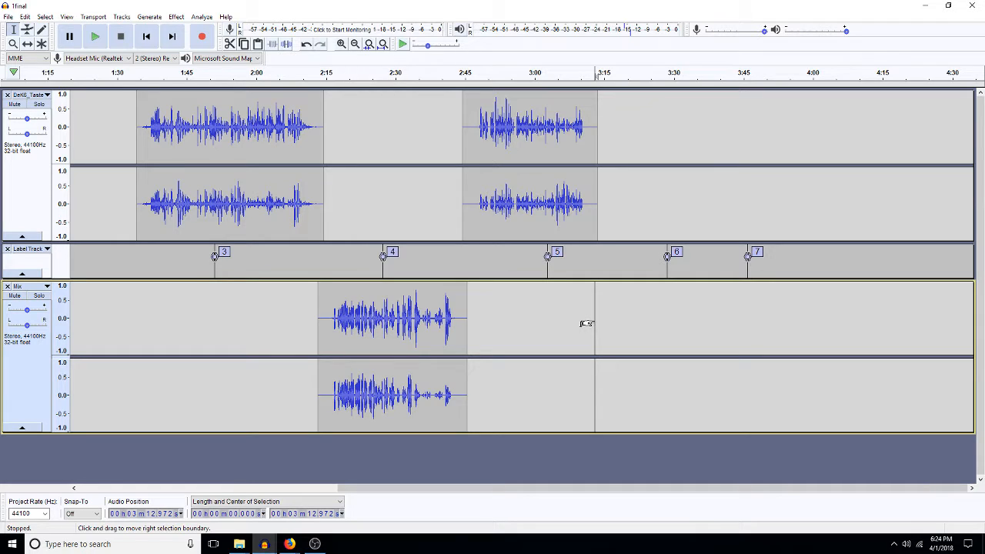
left_click(713, 208)
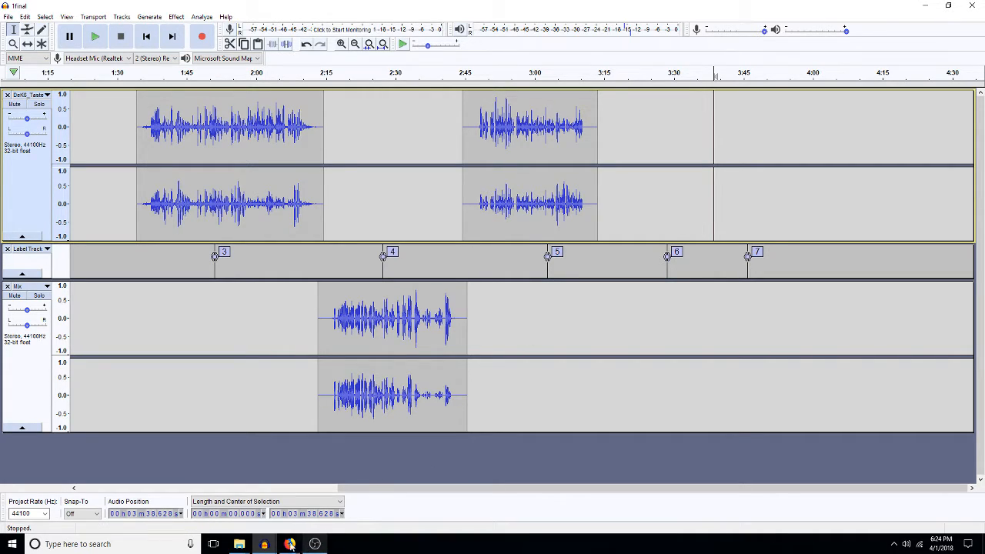
mouse_move(263, 544)
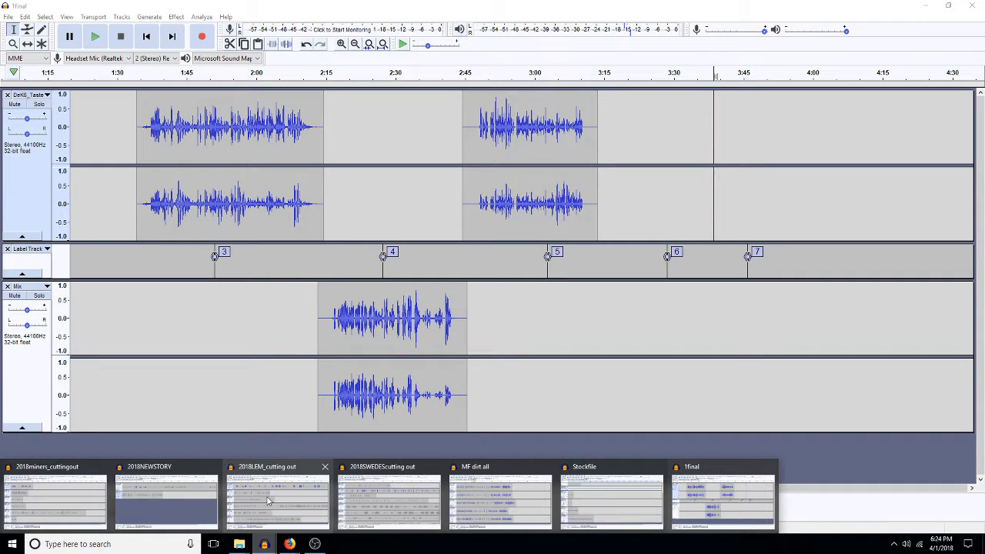
Step: In 2018LEM_cutting out, play from 21.9 s and 32.3 s to mark the 37.6 s cut point
left_click(267, 504)
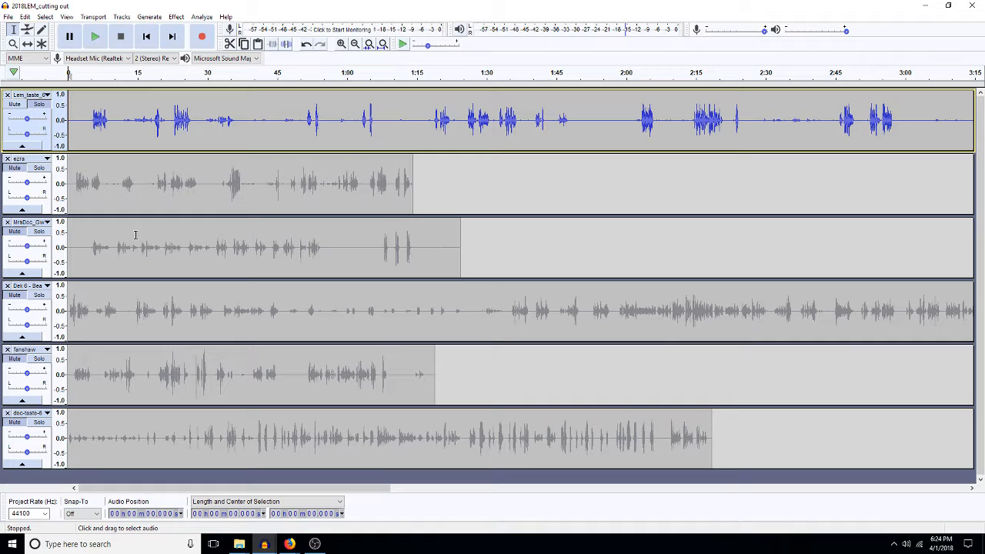
left_click(170, 121)
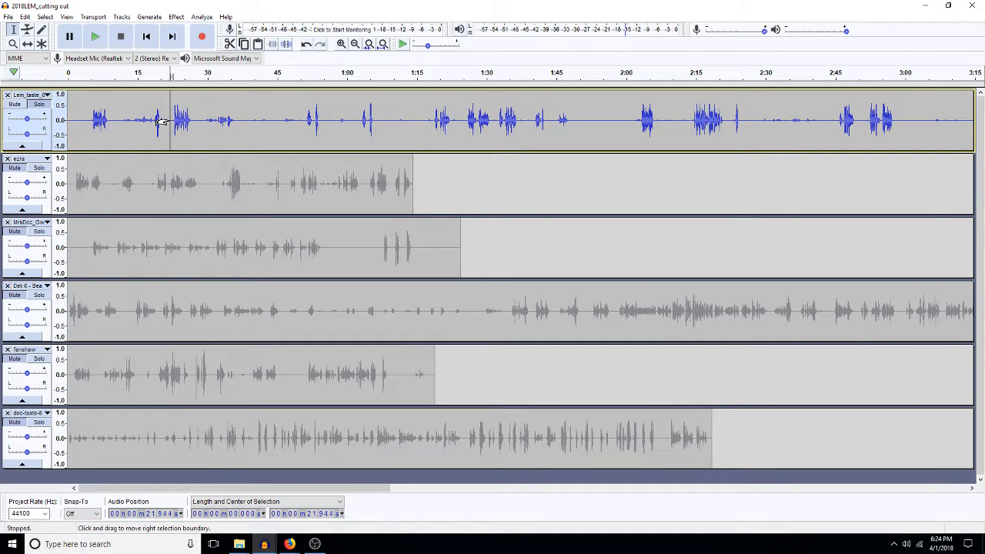
key("space")
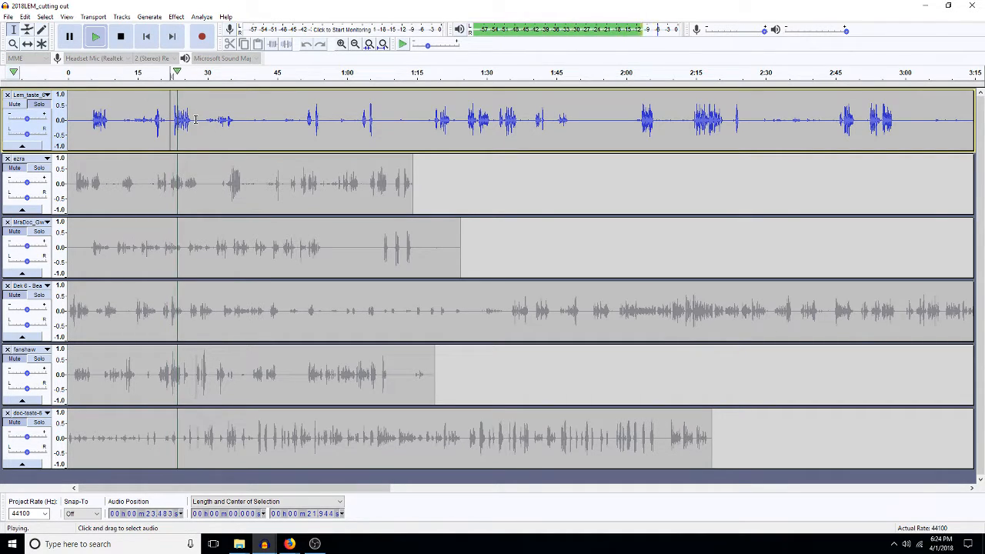
left_click(219, 121)
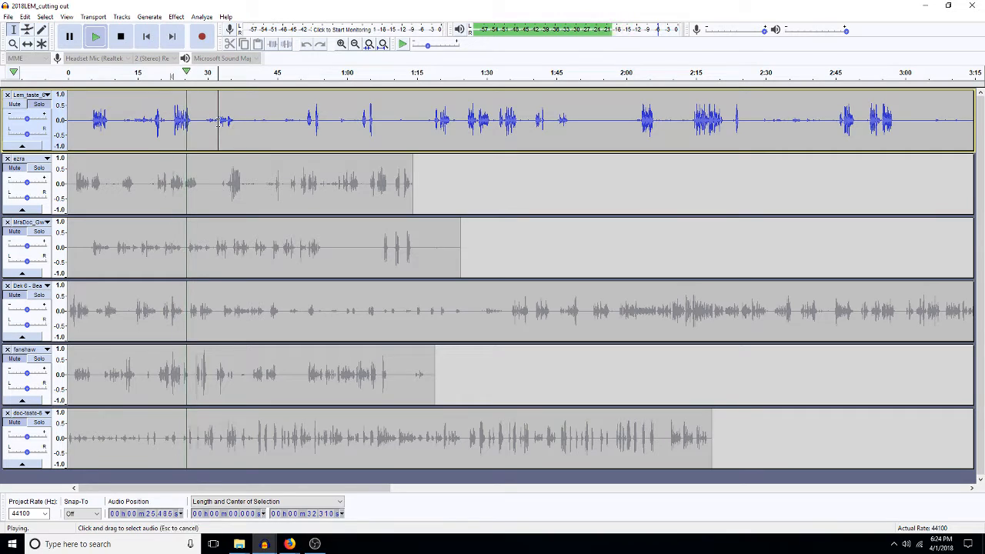
key("space")
key("space")
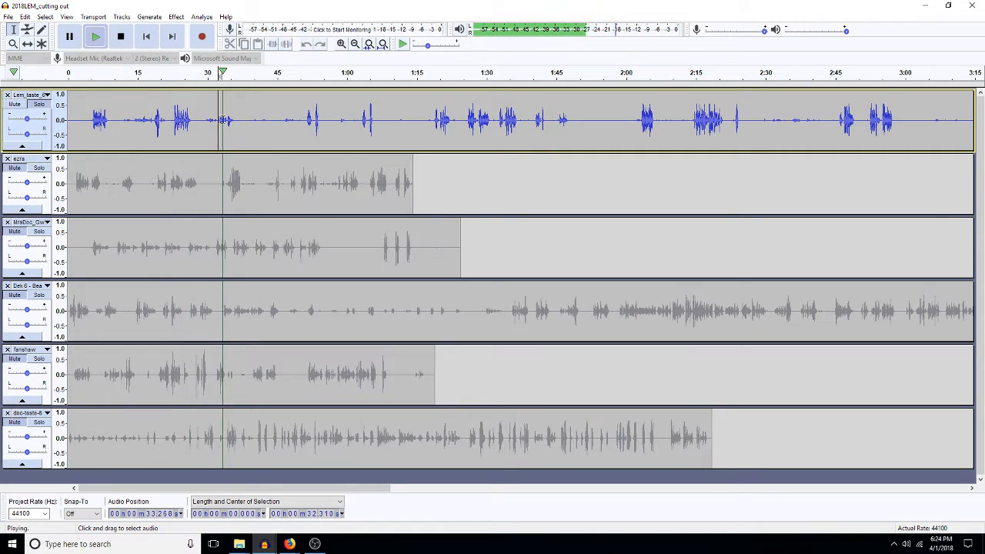
left_click(243, 117)
key("space")
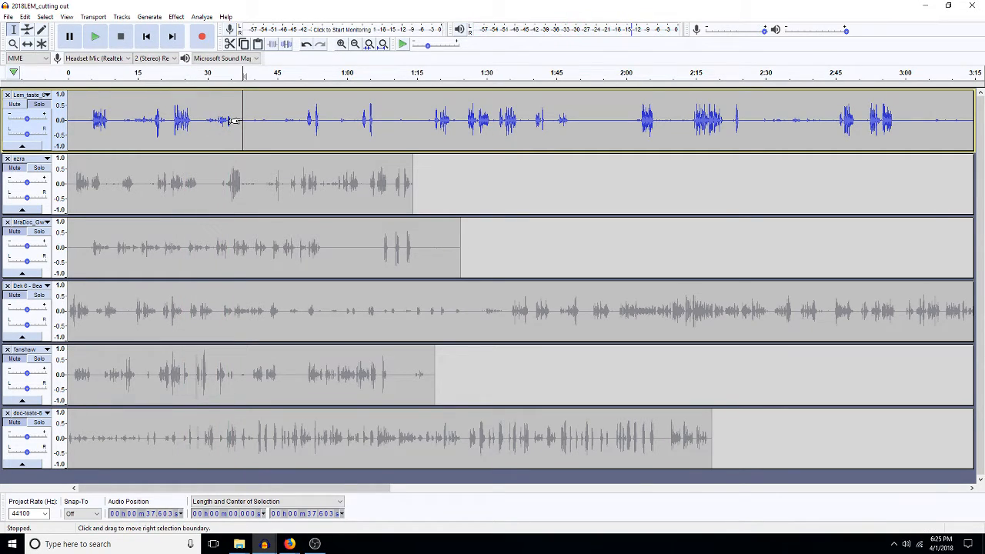
Step: Cut the top track's first 37.6 seconds and paste them into a new project
key("shift+Home")
key("Delete")
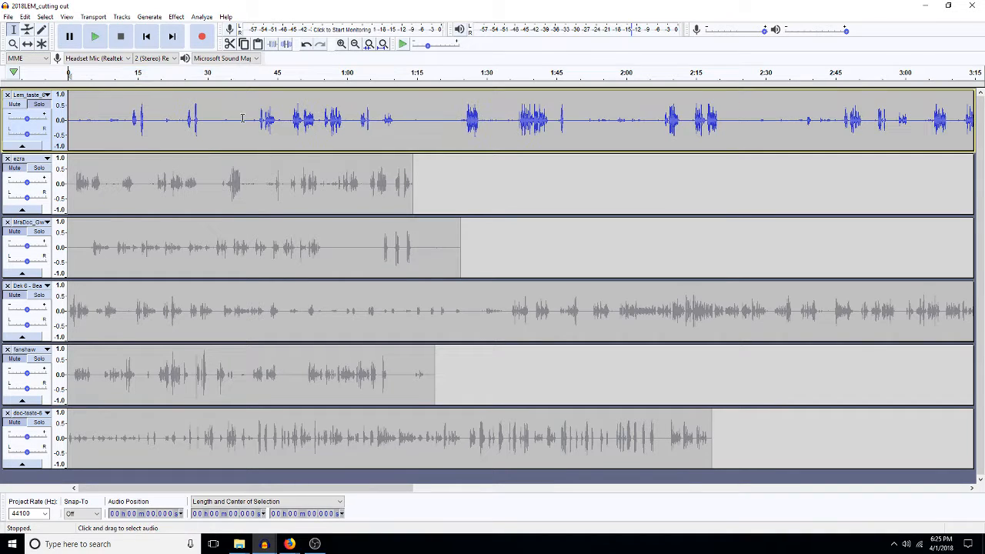
left_click(7, 16)
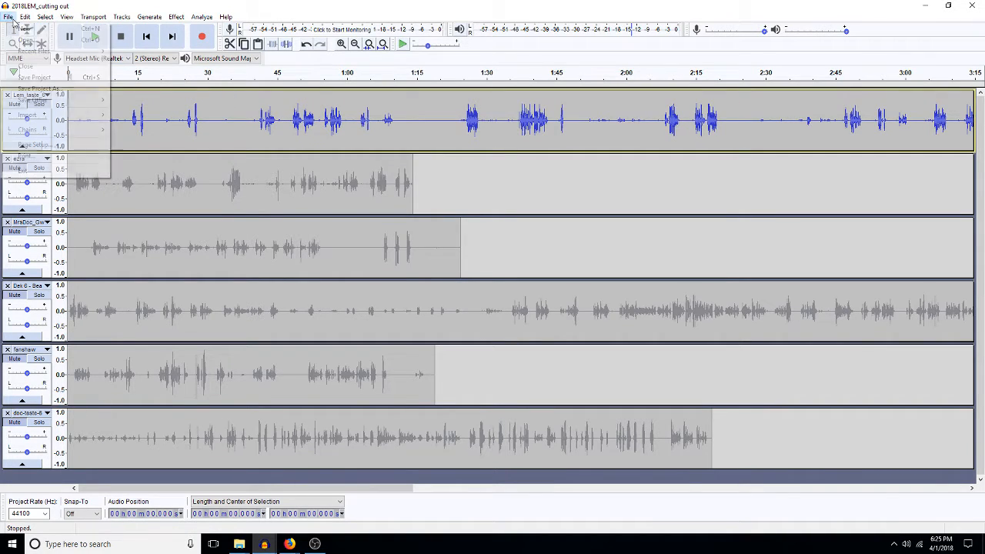
left_click(28, 30)
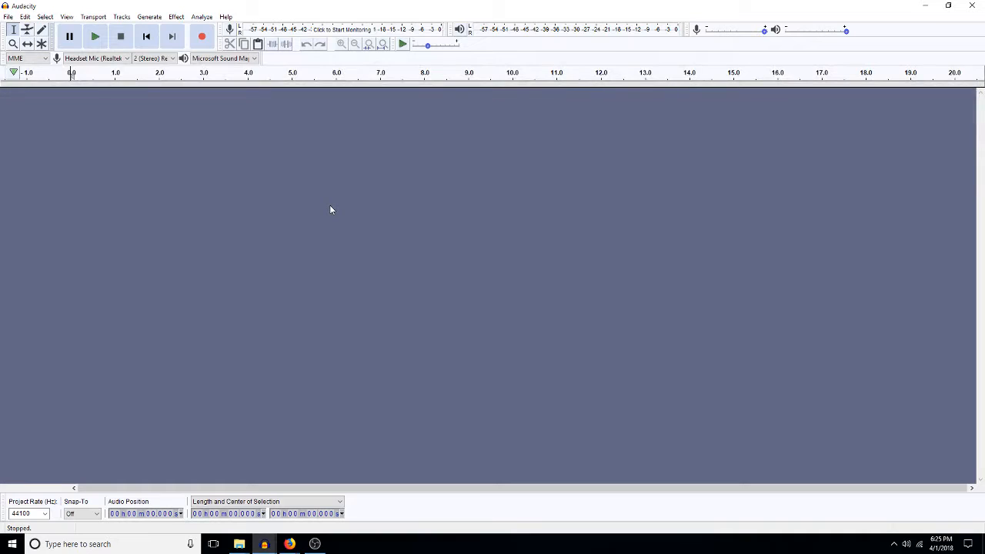
key("ctrl+v")
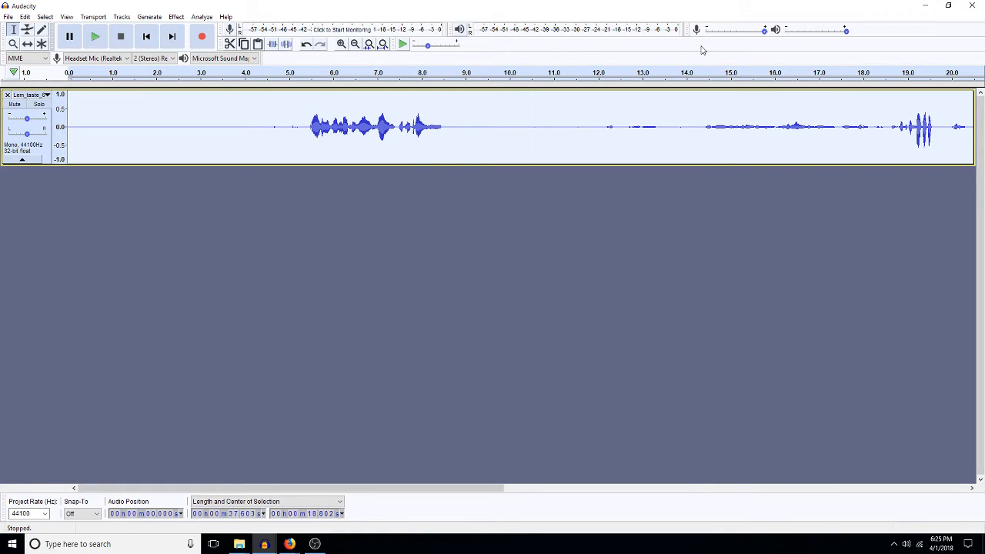
left_click(7, 16)
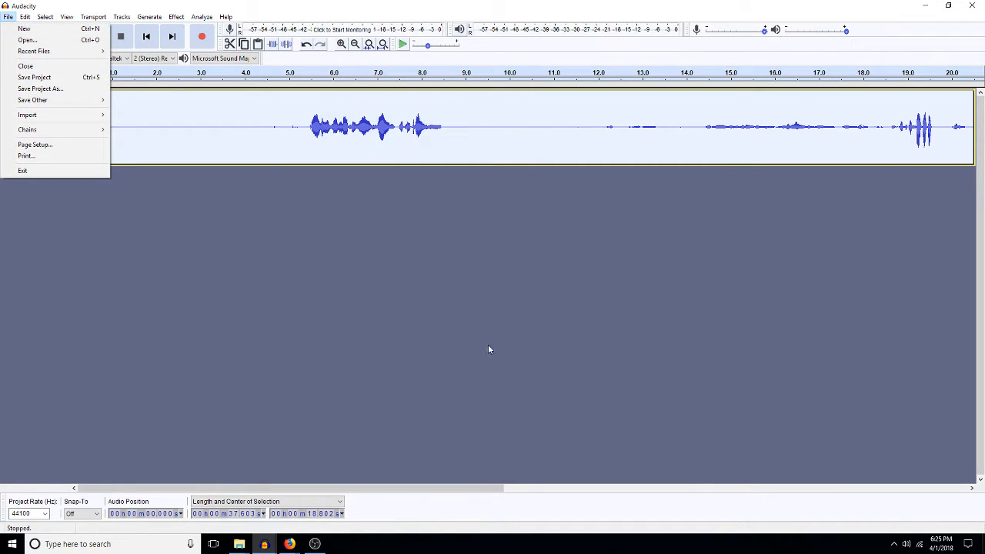
left_click(264, 544)
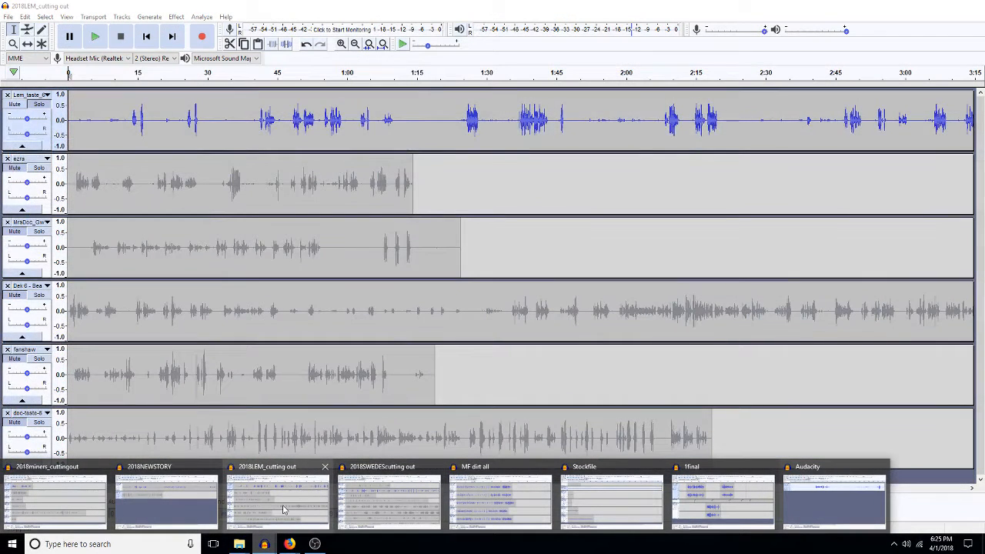
Step: Select the MrsDoc track and listen from 21 s to mark the 57.67 s point
left_click(284, 511)
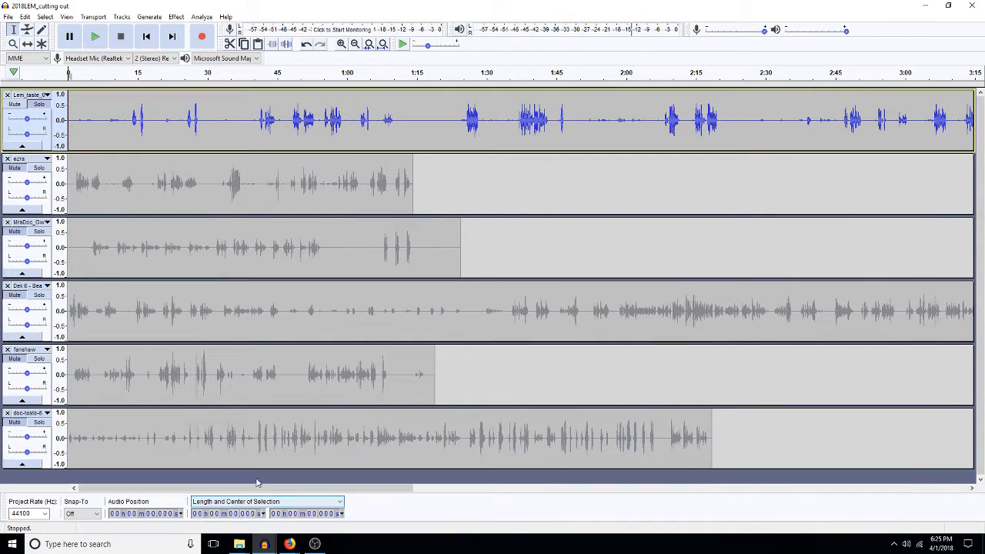
left_click(145, 199)
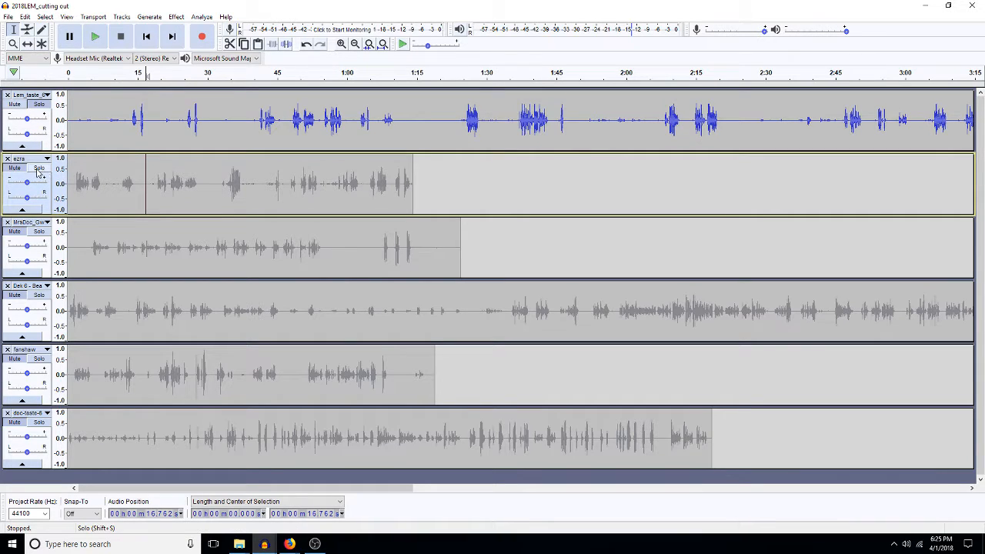
left_click(40, 238)
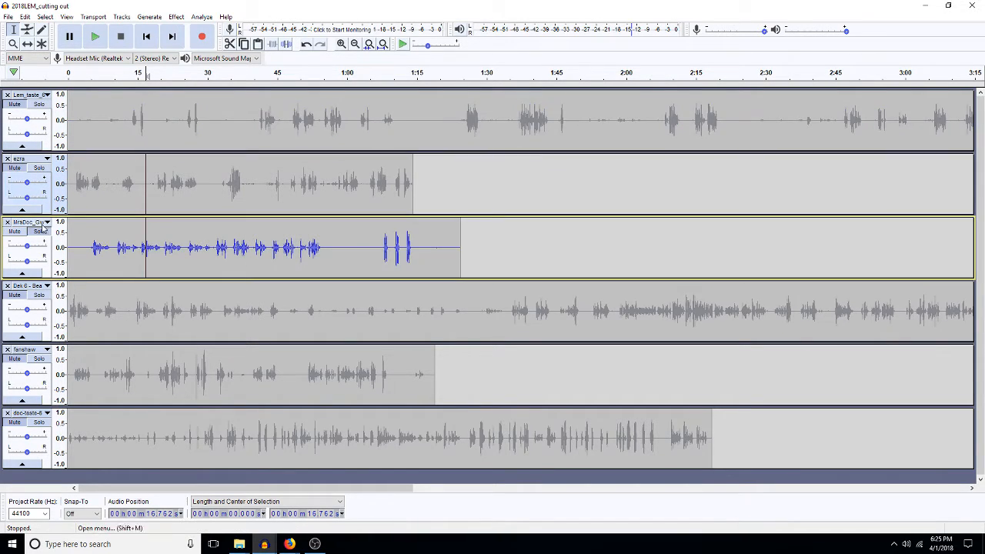
left_click(87, 248)
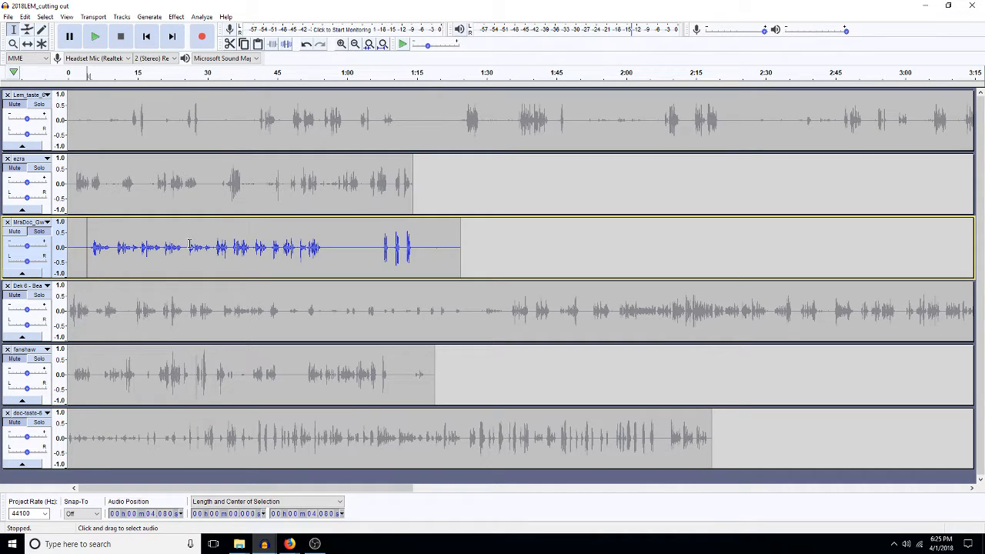
left_click(166, 246)
key("space")
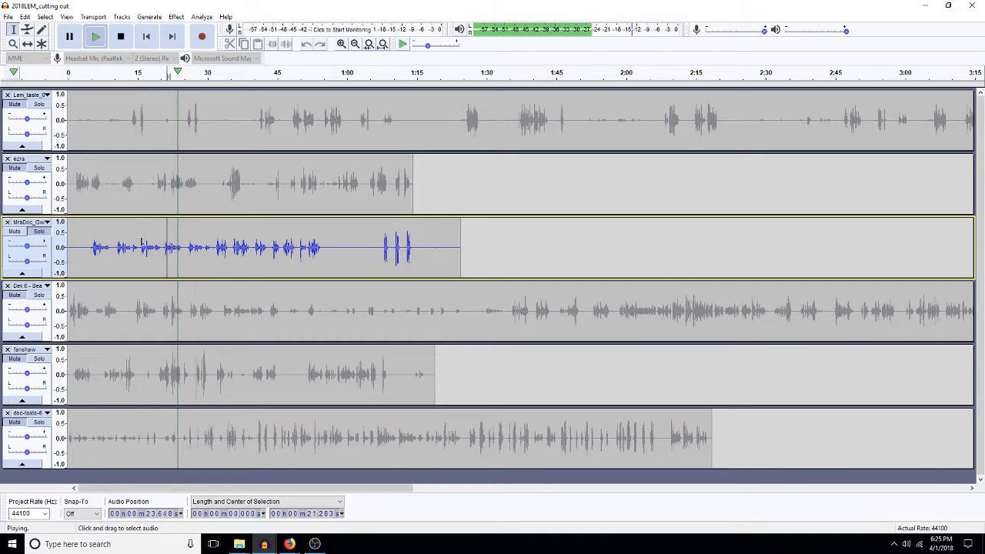
left_click(311, 245)
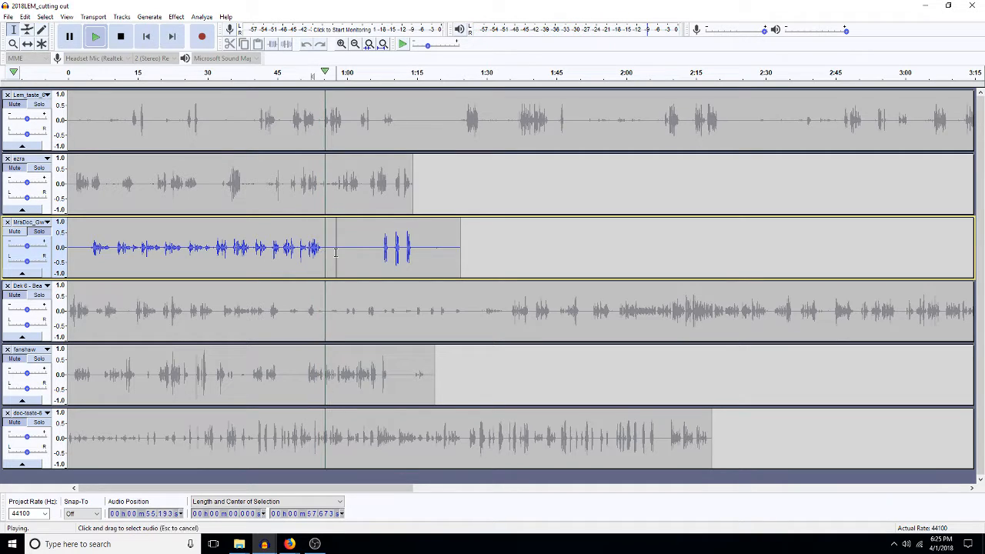
left_click(336, 257)
Step: Cut MrsDoc's first 57.67 seconds and paste them as a second track in the untitled project
key("shift+Home")
key("Delete")
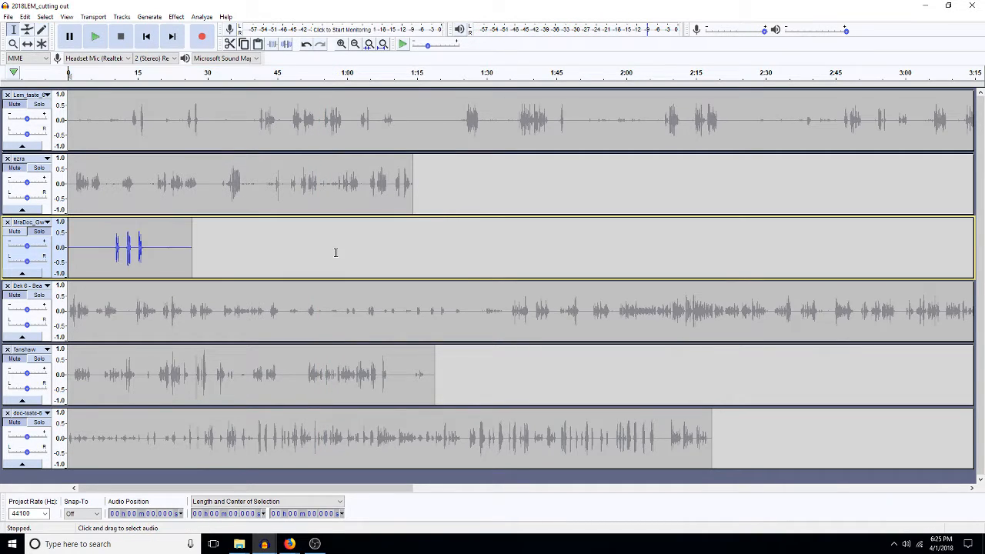
left_click(264, 544)
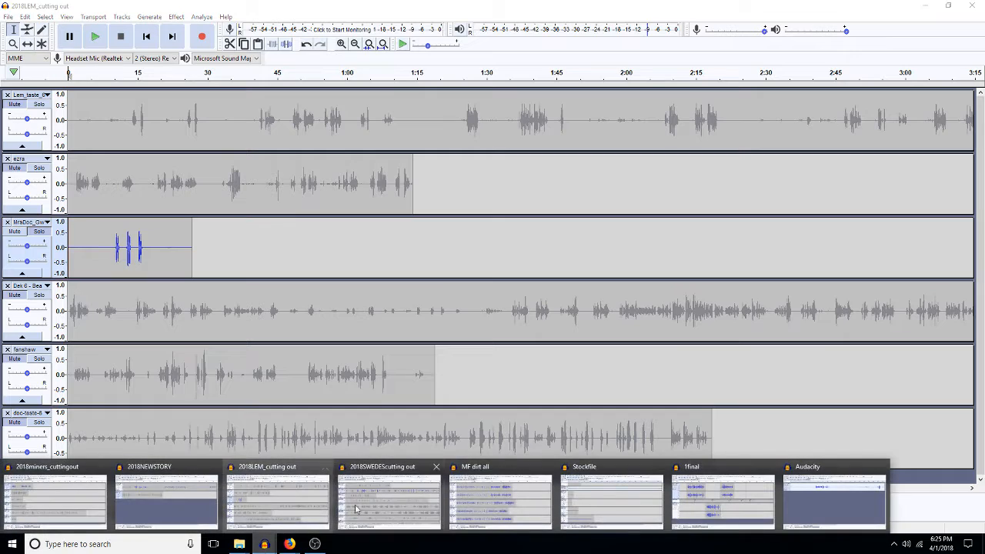
left_click(797, 517)
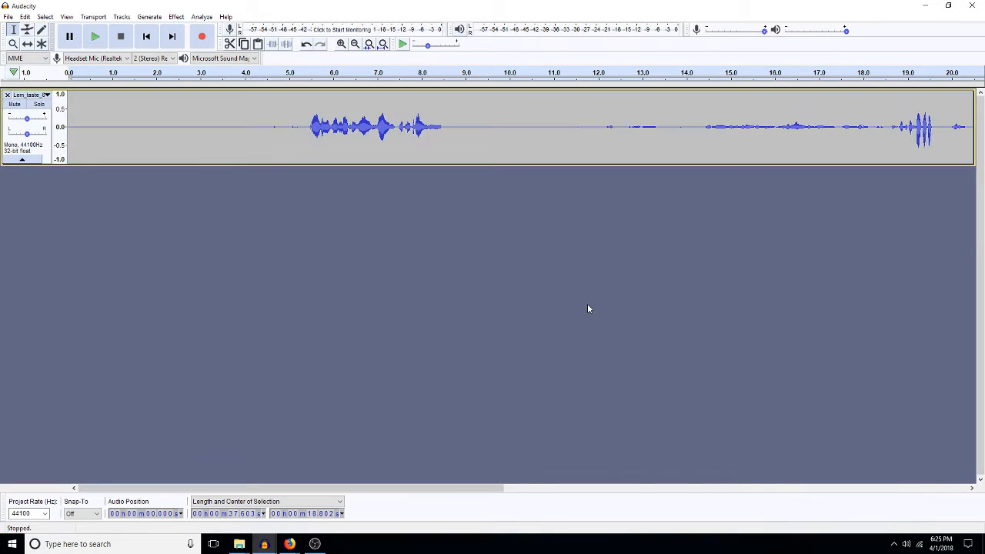
key("ctrl+v")
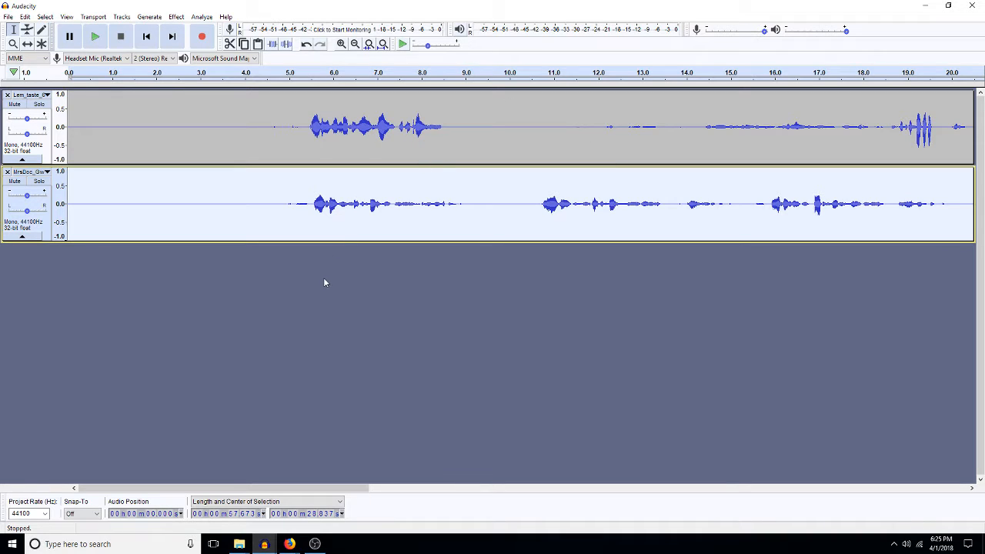
left_click(263, 544)
Step: Listen to doc-taste-6 from 16.87 s, mark 19.96 s, and cut everything before it
left_click(276, 494)
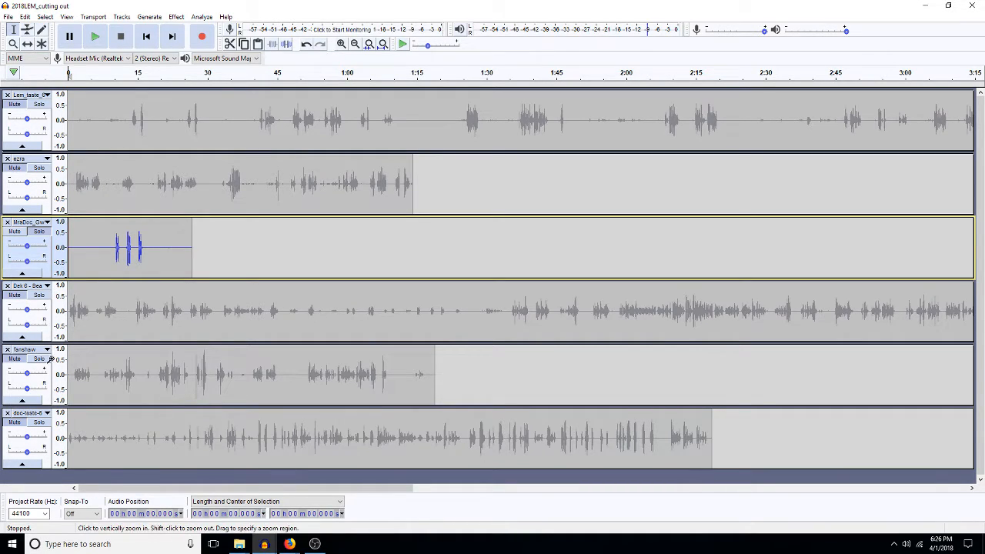
left_click(50, 431)
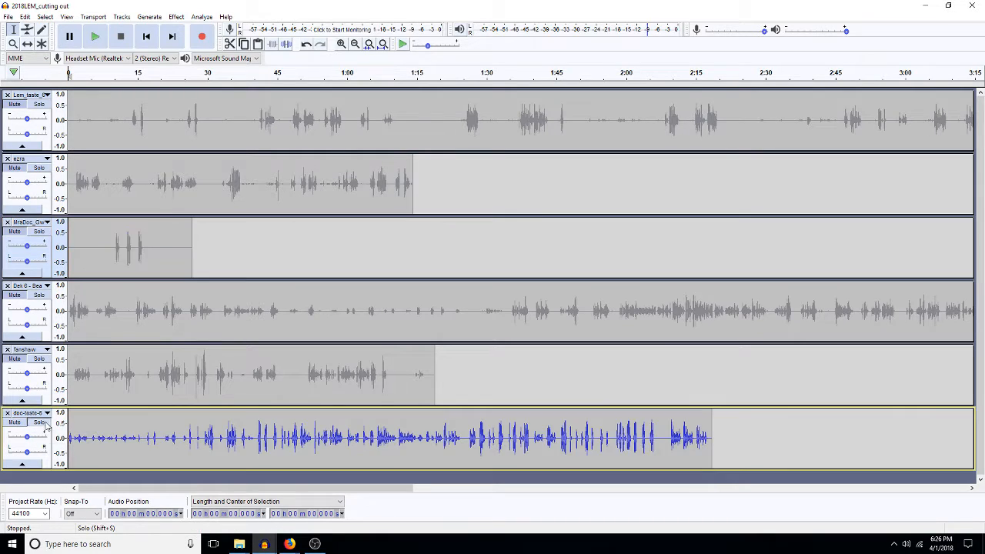
left_click(165, 439)
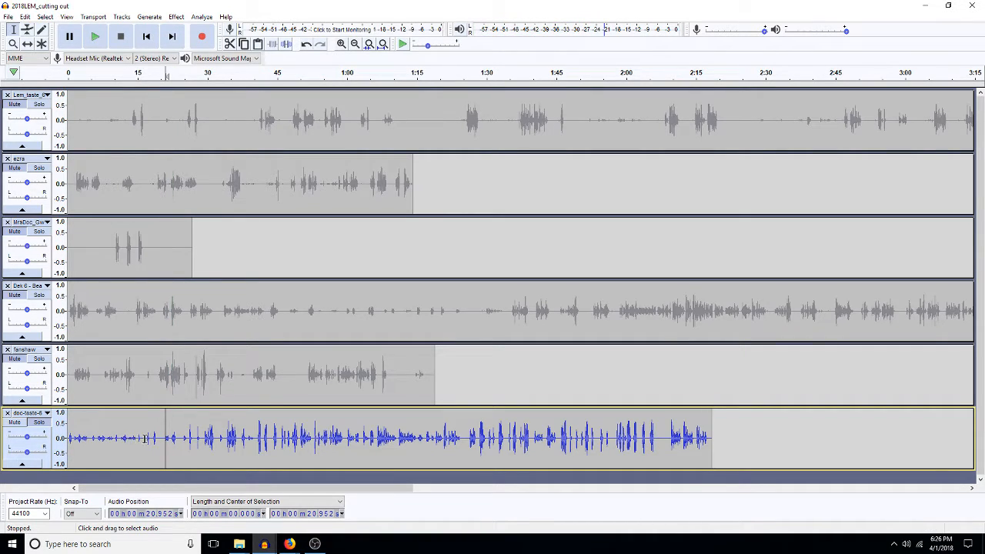
left_click(146, 440)
key("space")
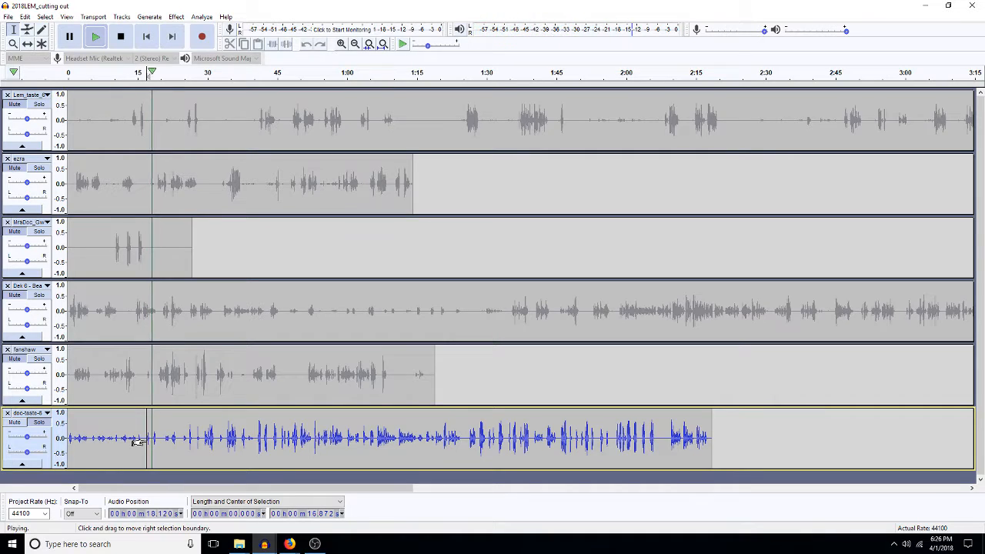
key("space")
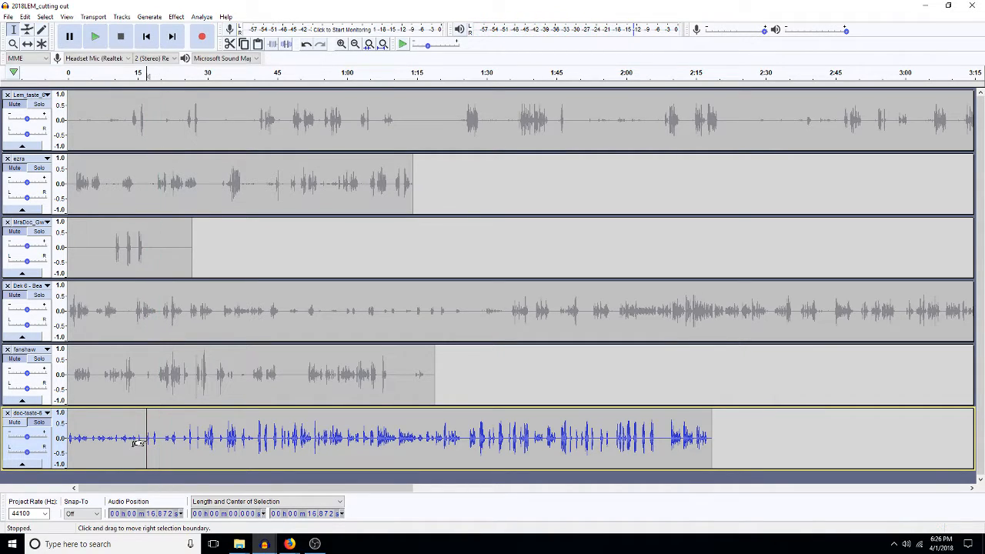
left_click(161, 440)
key("shift")
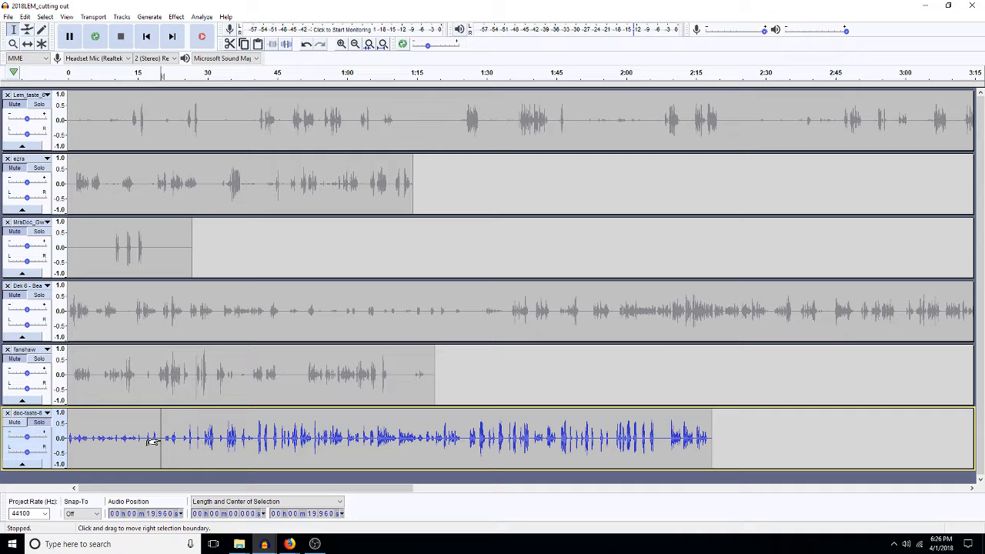
key("Delete")
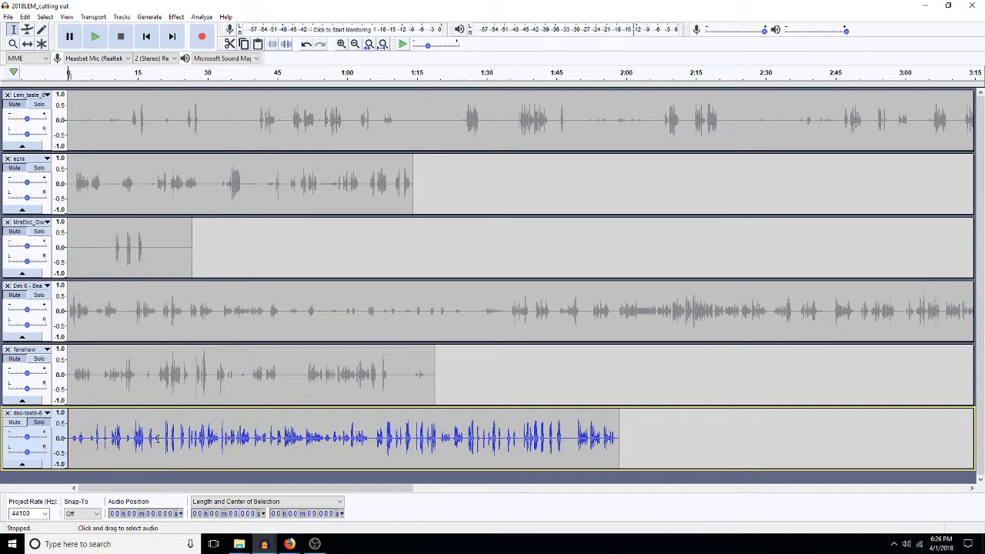
Step: Paste the doc-taste-6 audio as a third track and amplify it by 13.031 dB
left_click(264, 542)
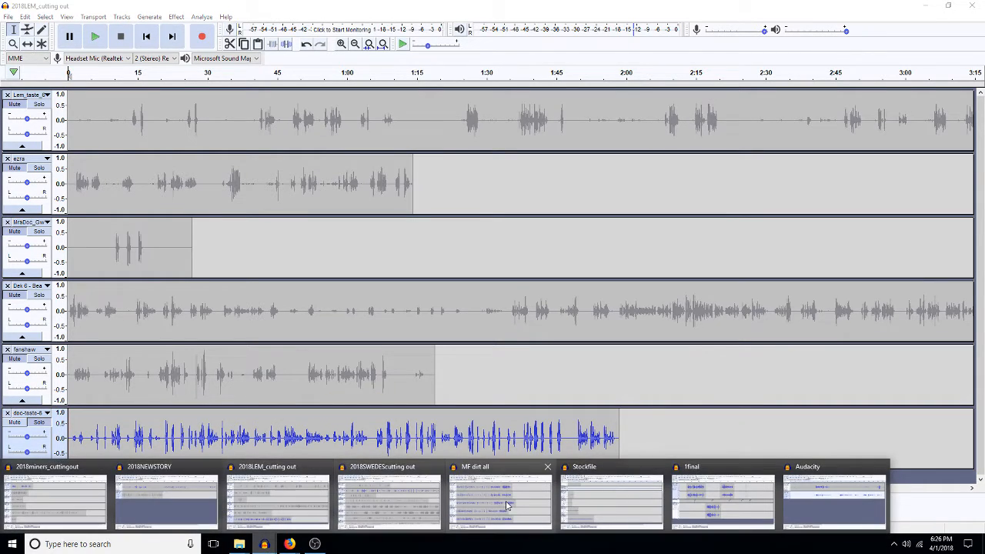
left_click(752, 521)
key("ctrl+v")
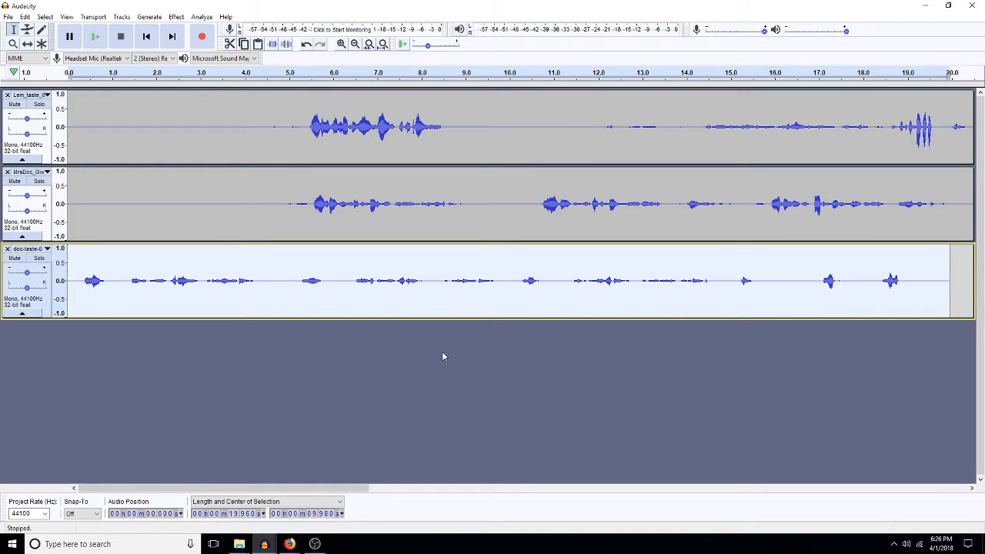
key("ctrl+r")
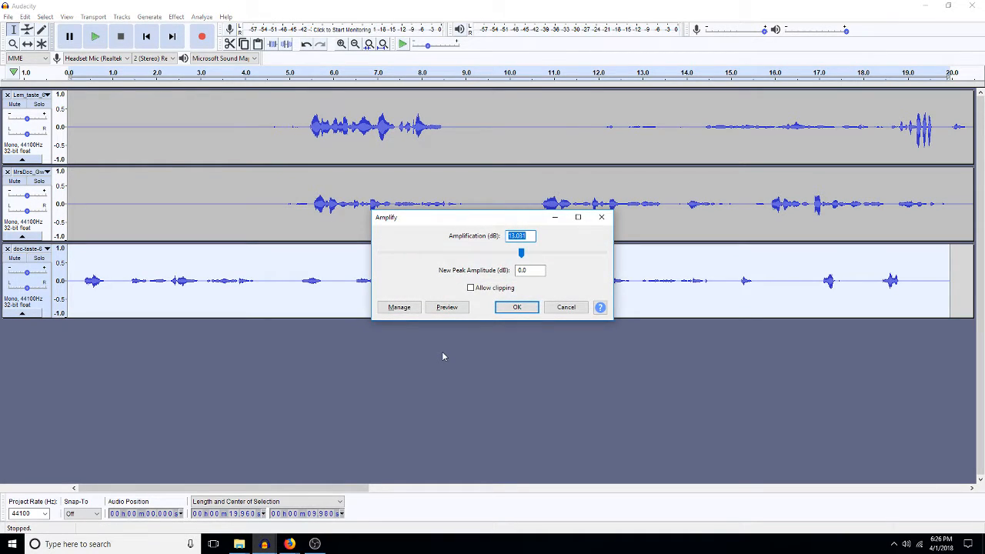
left_click(517, 307)
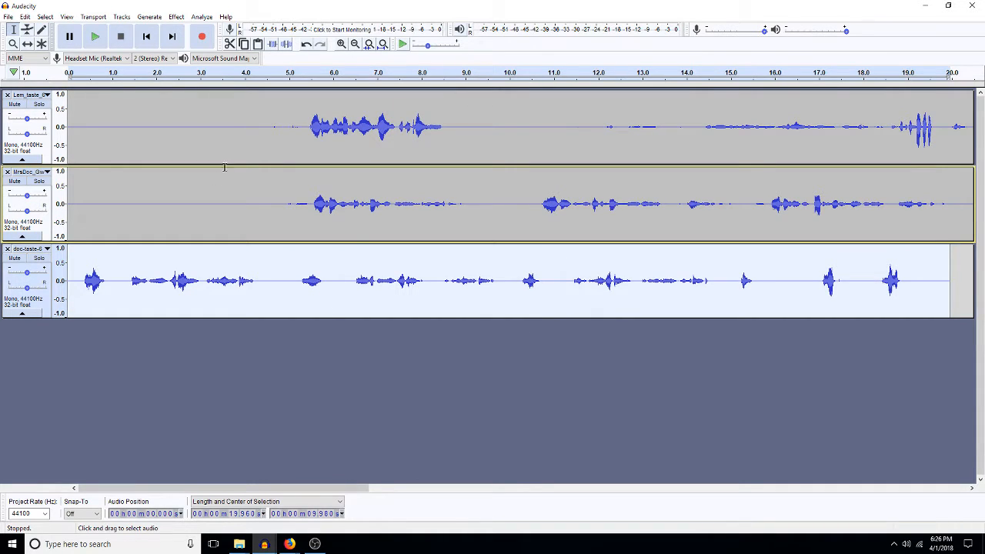
Step: Insert five seconds of silence before the third track and play the fitted three-track mix
left_click_drag(290, 121, 59, 159)
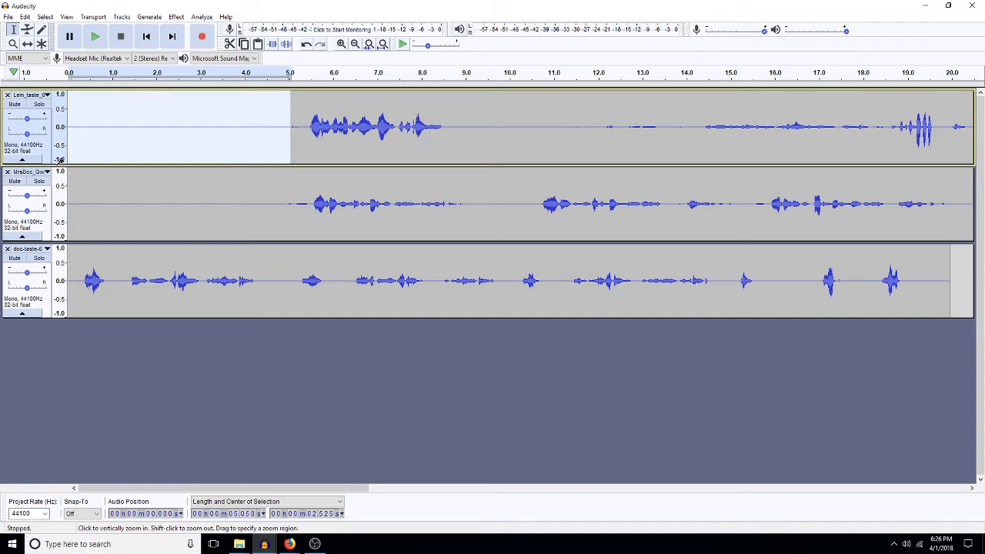
left_click(65, 287)
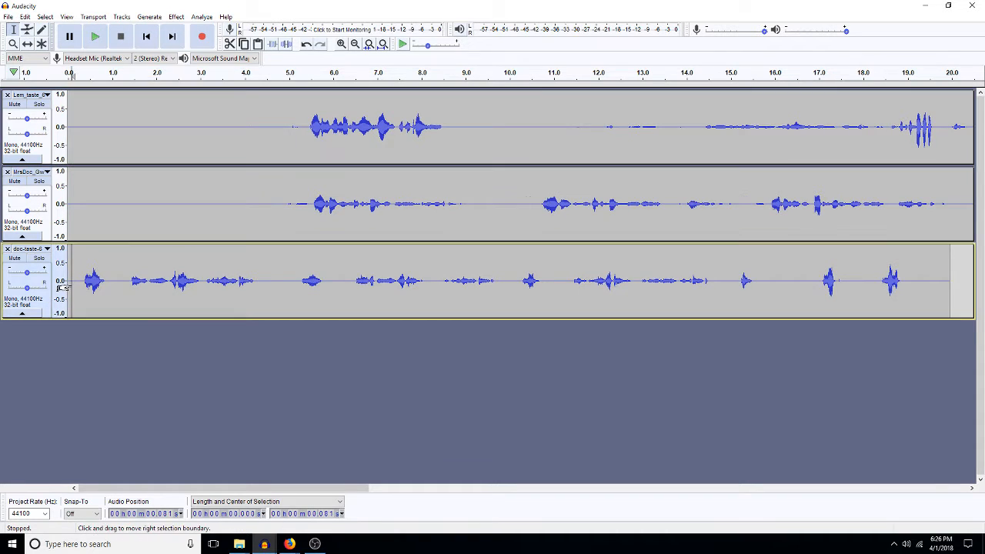
key("ctrl+v")
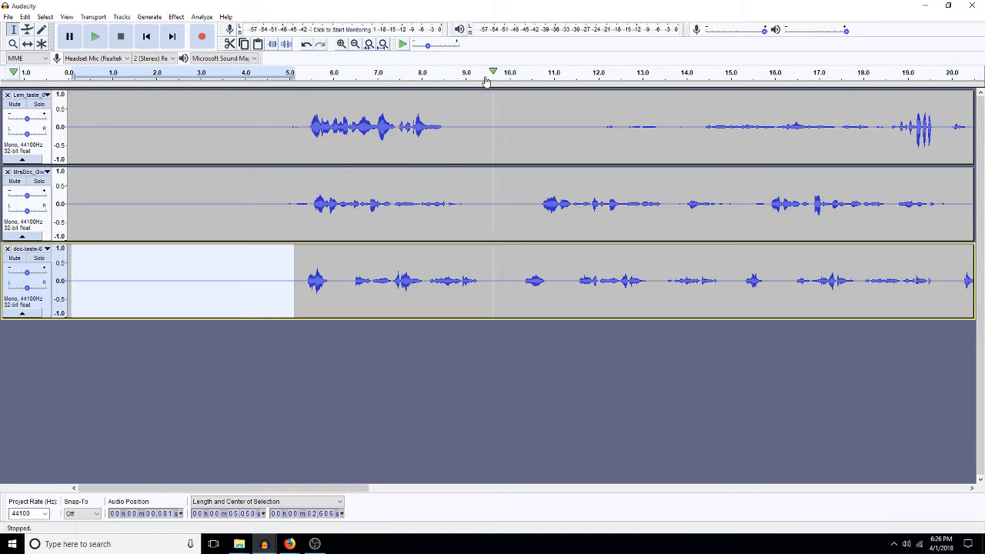
left_click(381, 46)
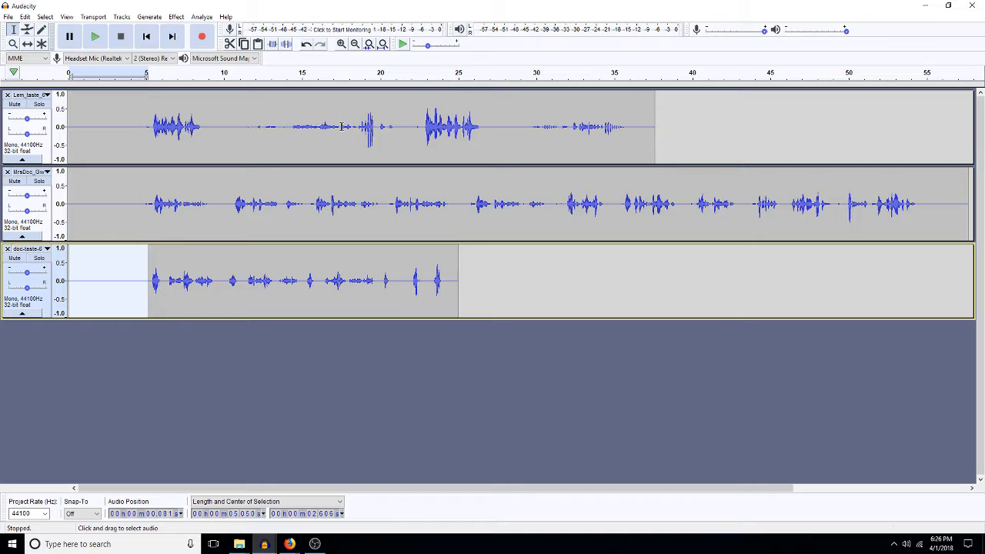
key("space")
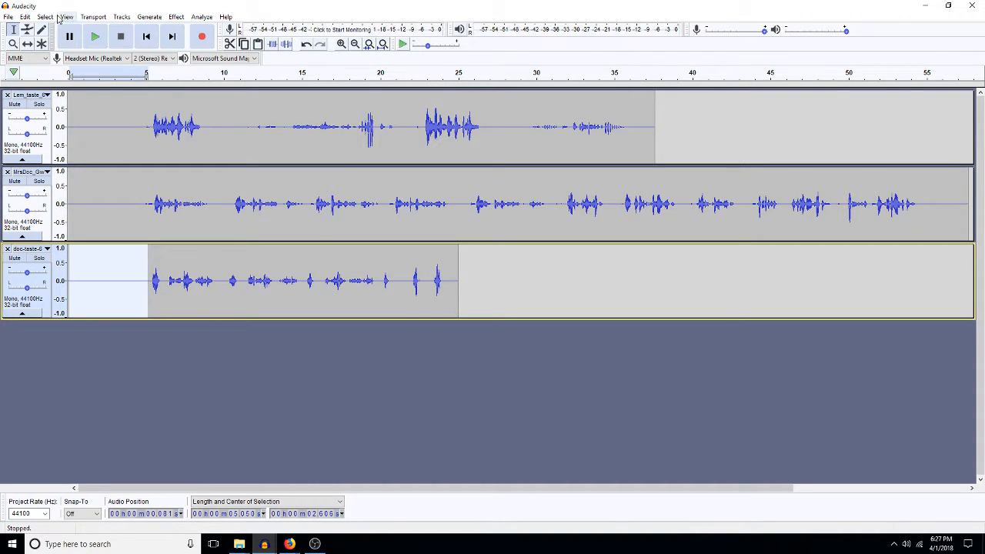
Step: Save the project as 7_cart inside the 1111edits\7 cart folder
left_click(8, 17)
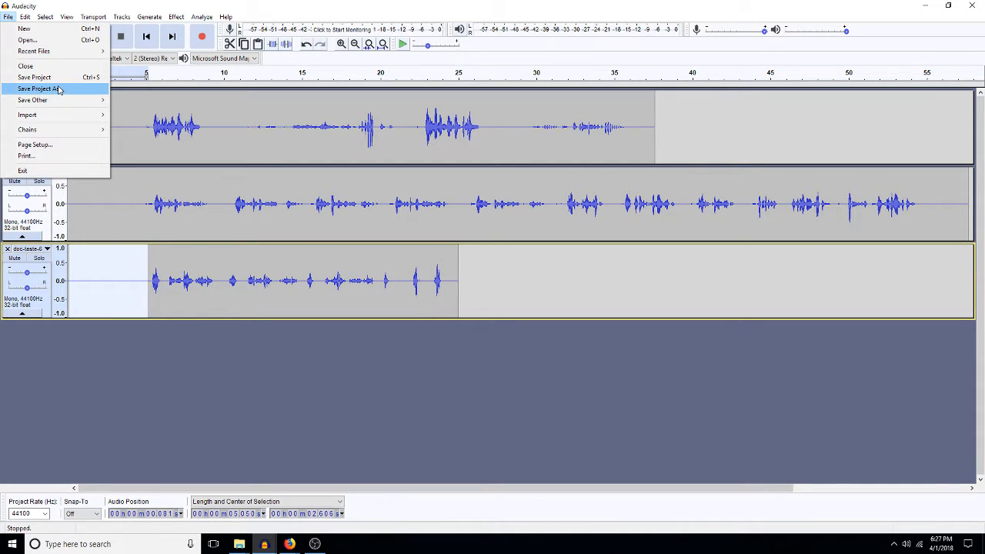
left_click(59, 90)
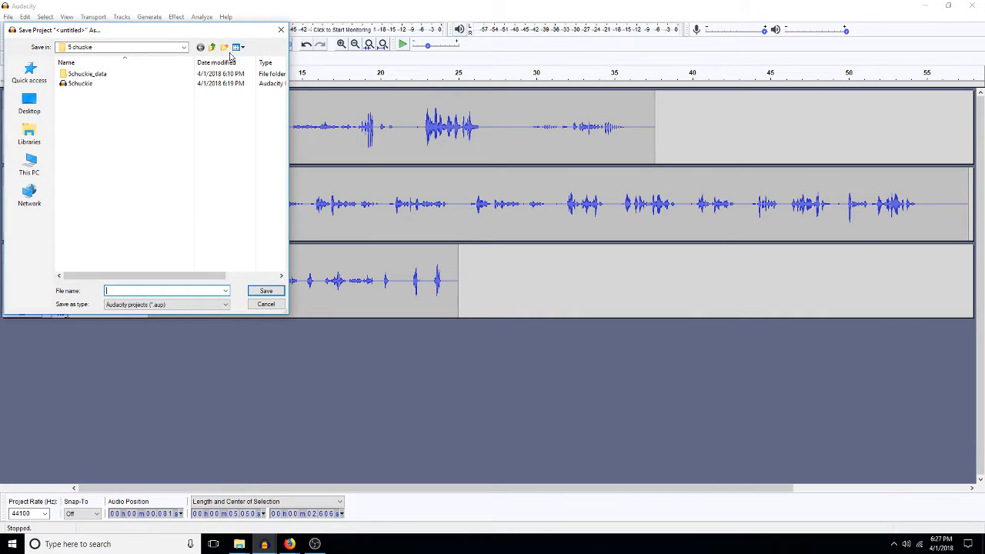
left_click(213, 47)
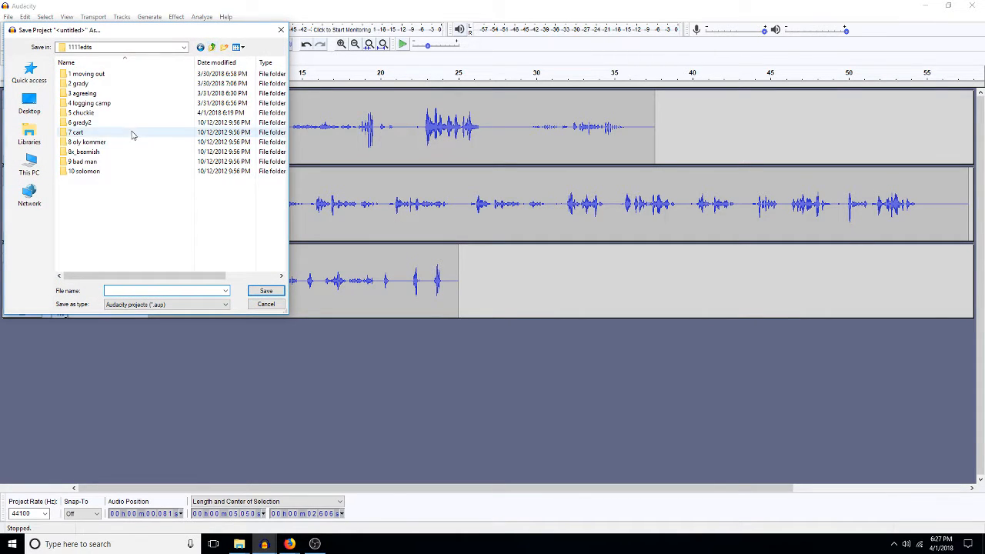
double_click(79, 133)
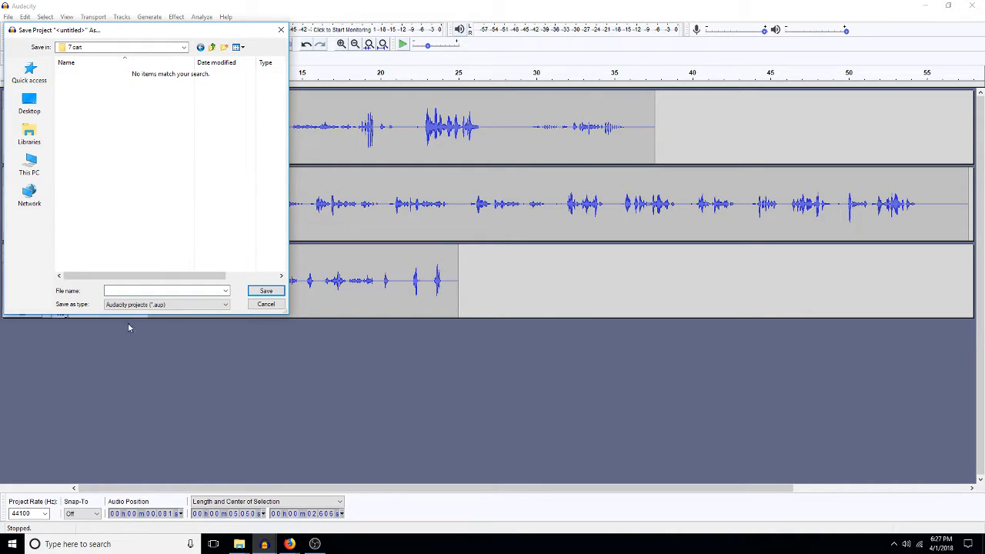
left_click(157, 293)
type("7_cart")
key("Return")
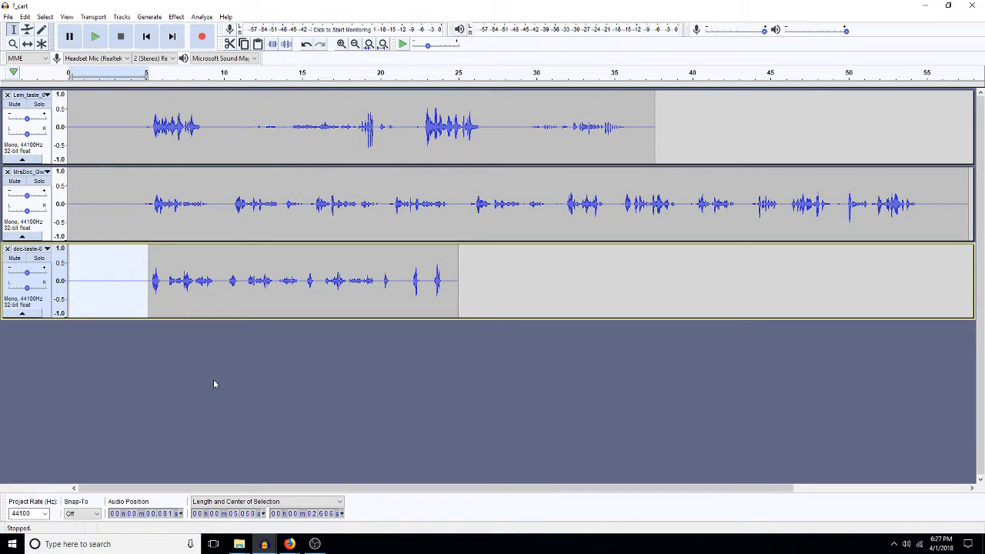
left_click(212, 266)
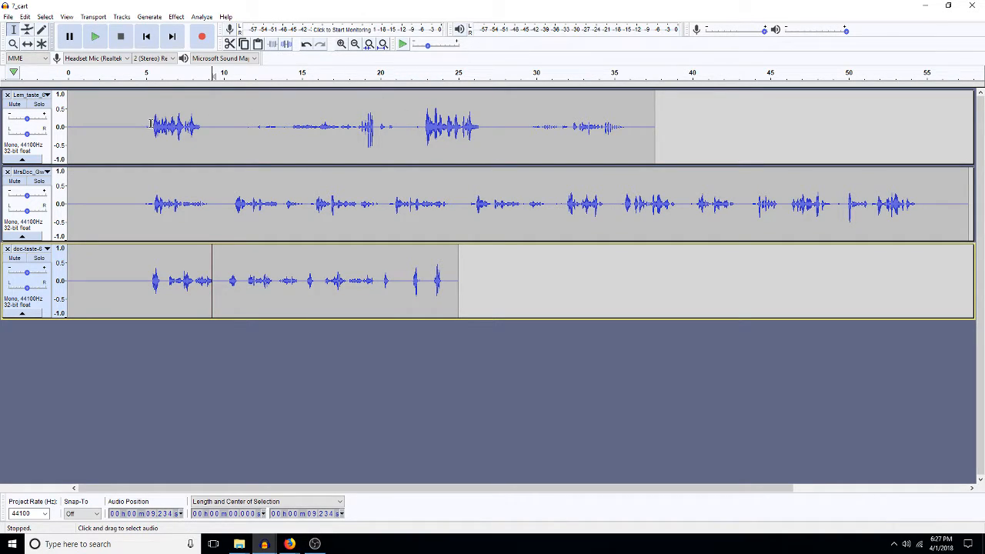
Step: Select the whole MrsDoc clip and open Amplify, which suggests a 5.932 dB boost
left_click_drag(151, 125, 131, 132)
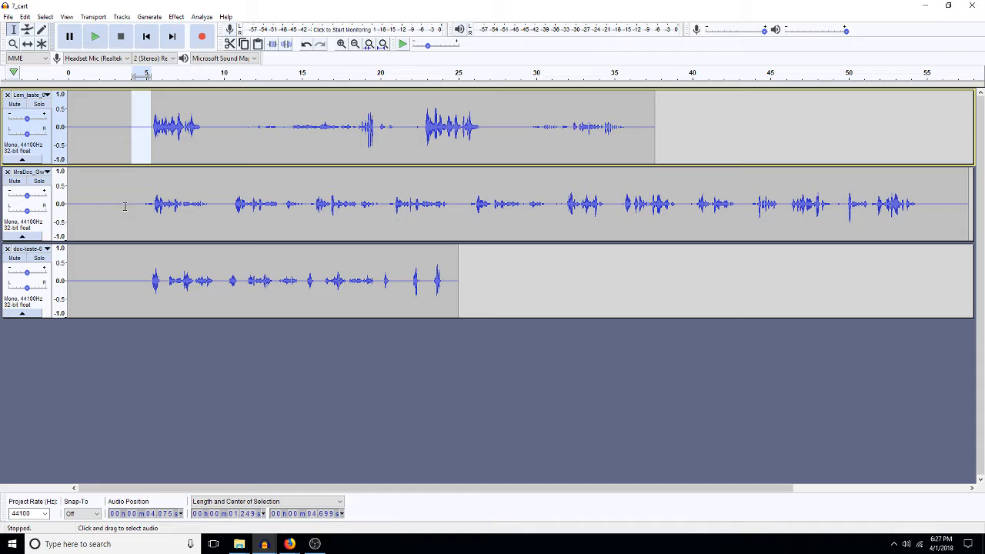
left_click_drag(129, 207, 152, 220)
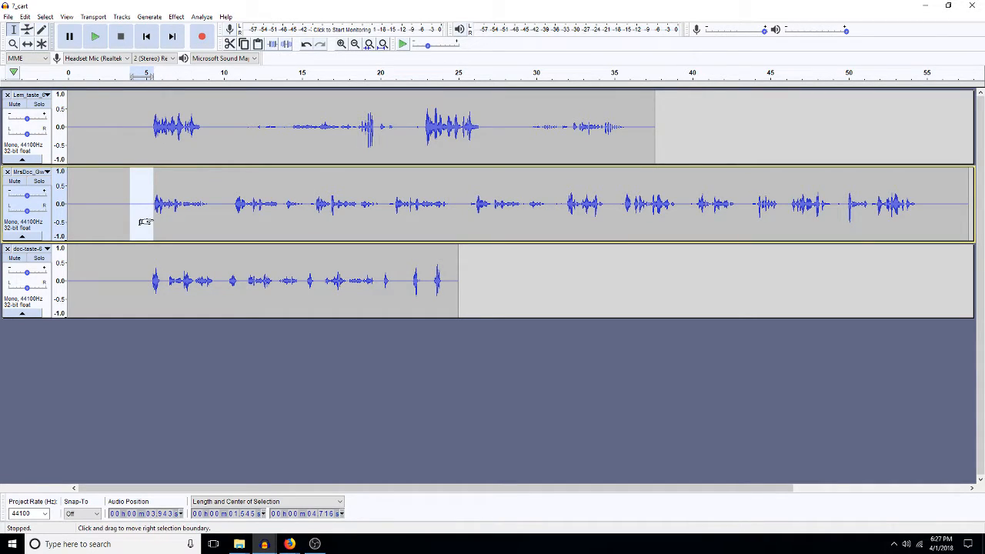
left_click(147, 204)
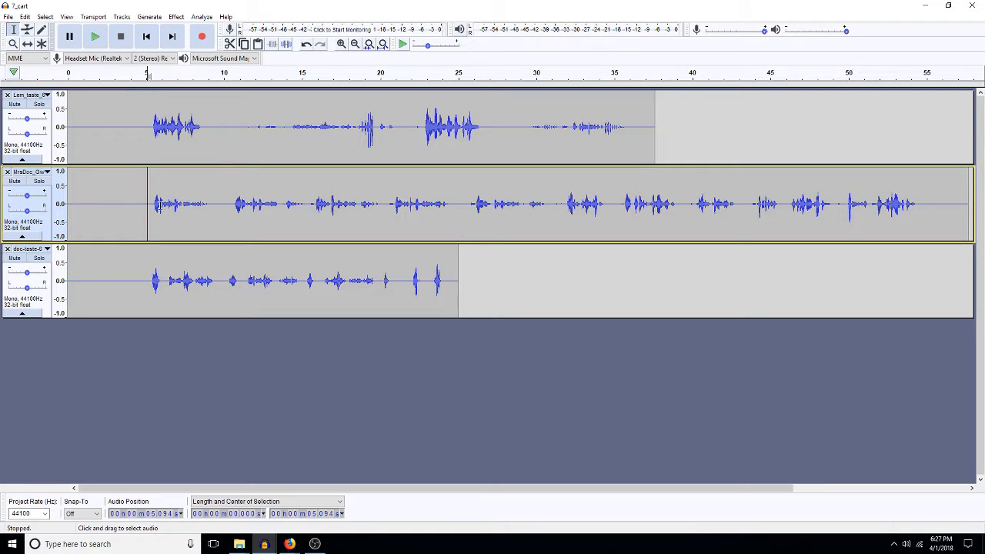
double_click(271, 226)
key("ctrl+shift+a")
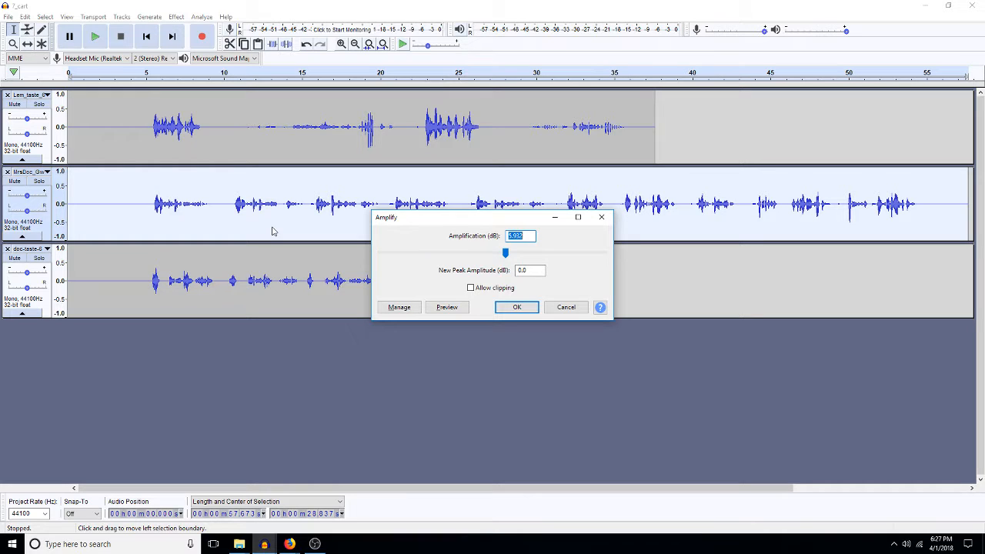
Step: Apply the amplification to track two, then high-pass filter tracks two and three at 300 Hz
key("Return")
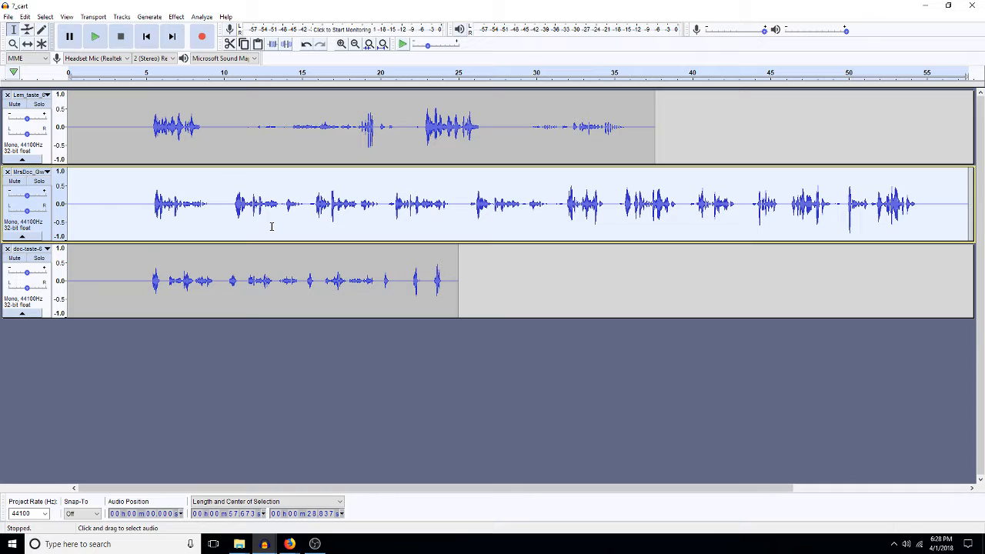
key("ctrl+shift+h")
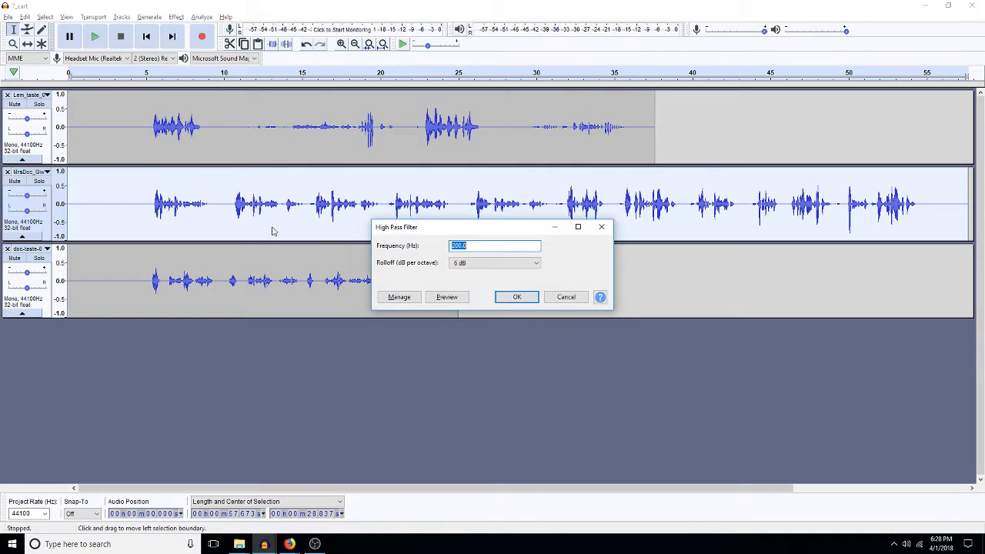
type("300")
key("Return")
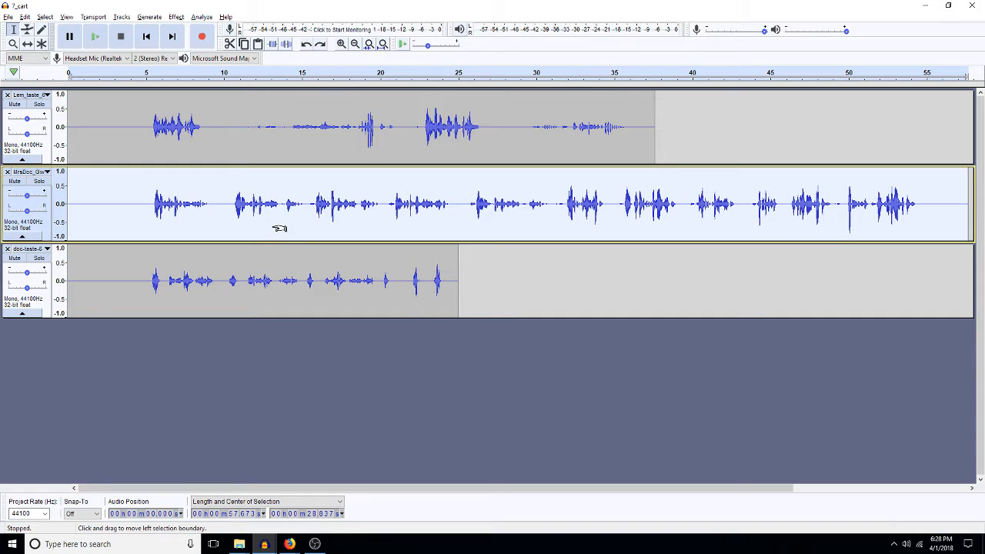
double_click(260, 279)
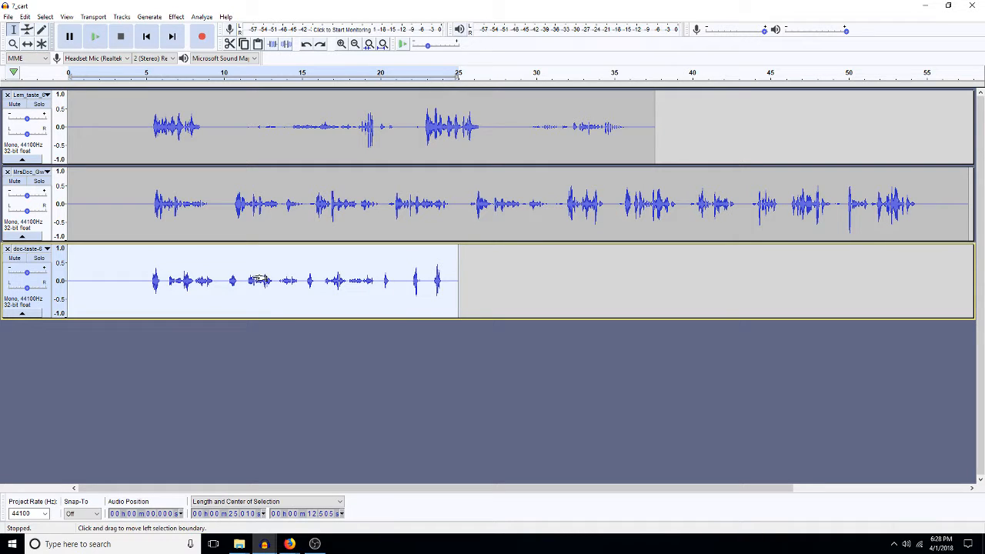
key("ctrl+h")
key("Return")
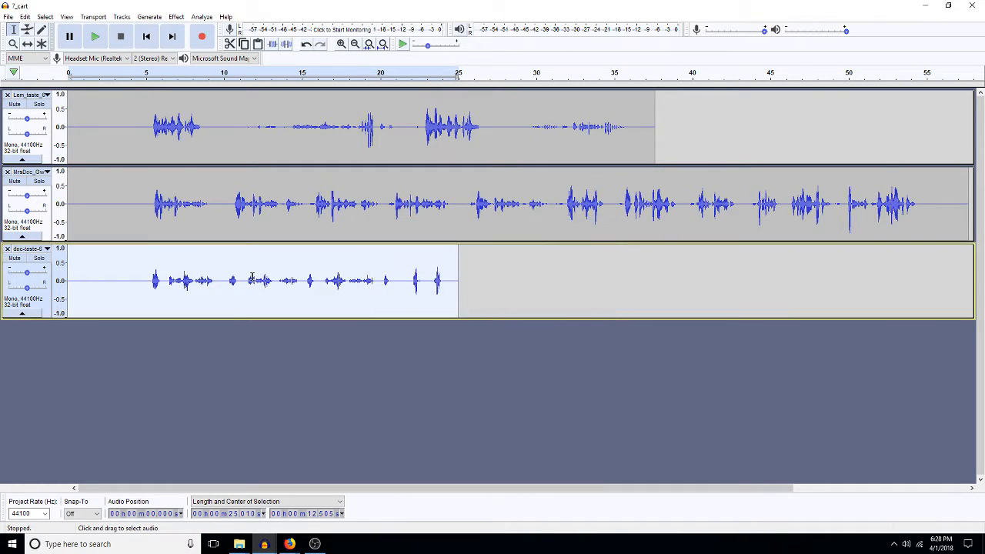
Step: High-pass filter the whole first track at 200 Hz
double_click(227, 157)
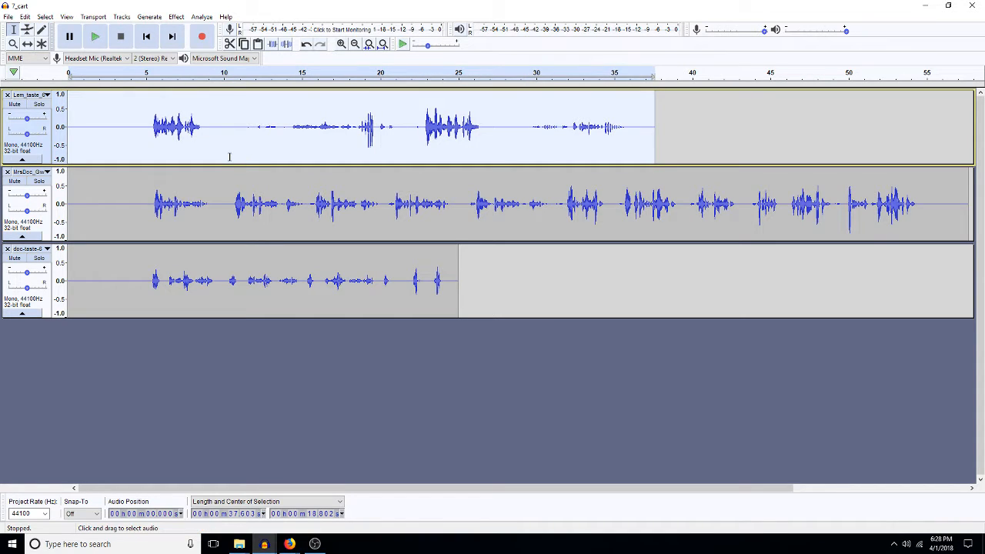
key("ctrl+r")
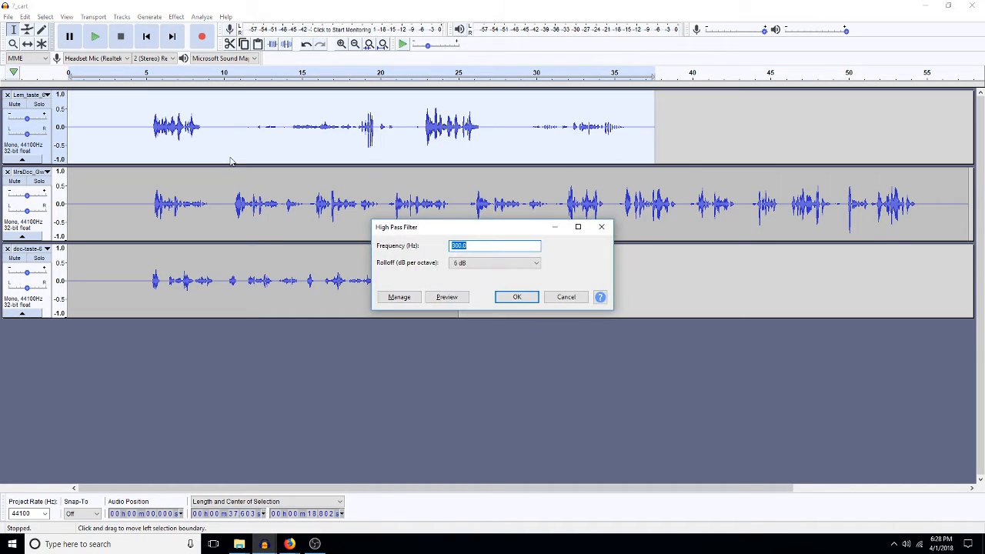
type("200")
key("Return")
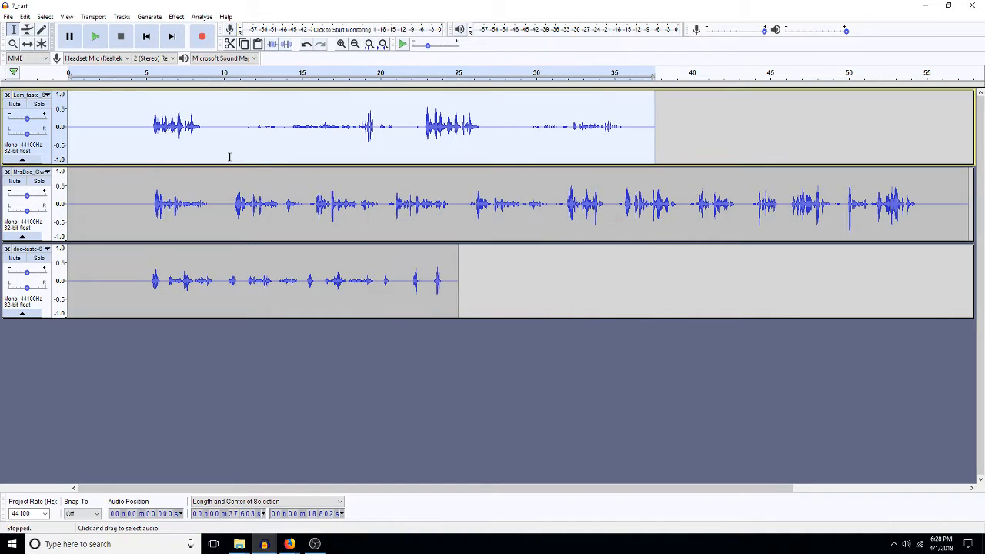
left_click(206, 146)
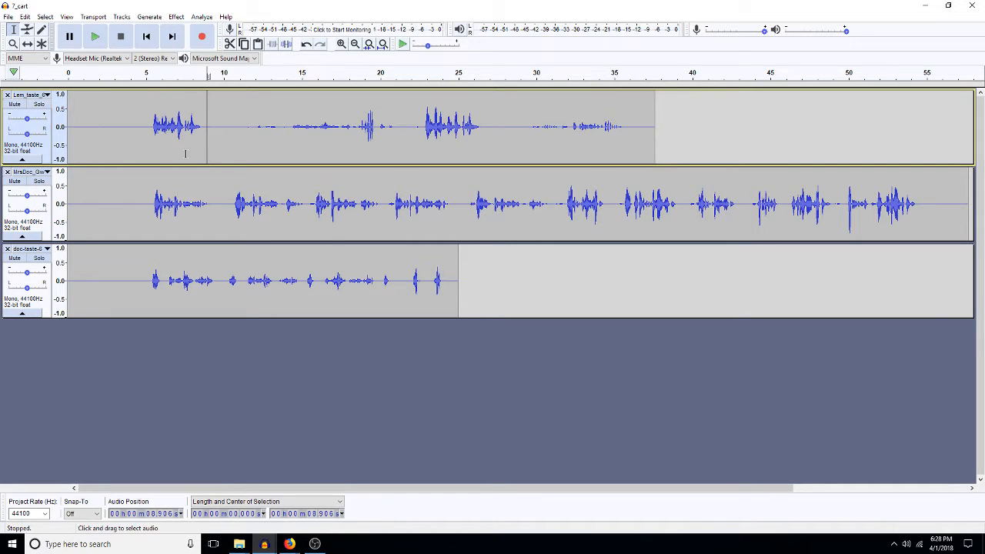
Step: Trim the first track by deleting 6.8–22.5 s, silencing part, and ending the clip at 11.9 s
left_click(333, 123)
left_click_drag(420, 127, 150, 127)
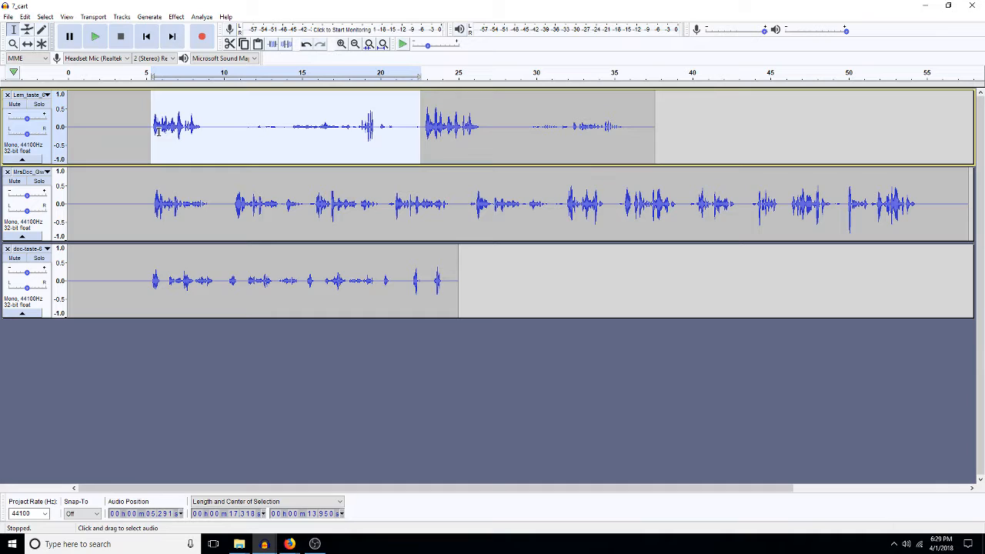
key("Delete")
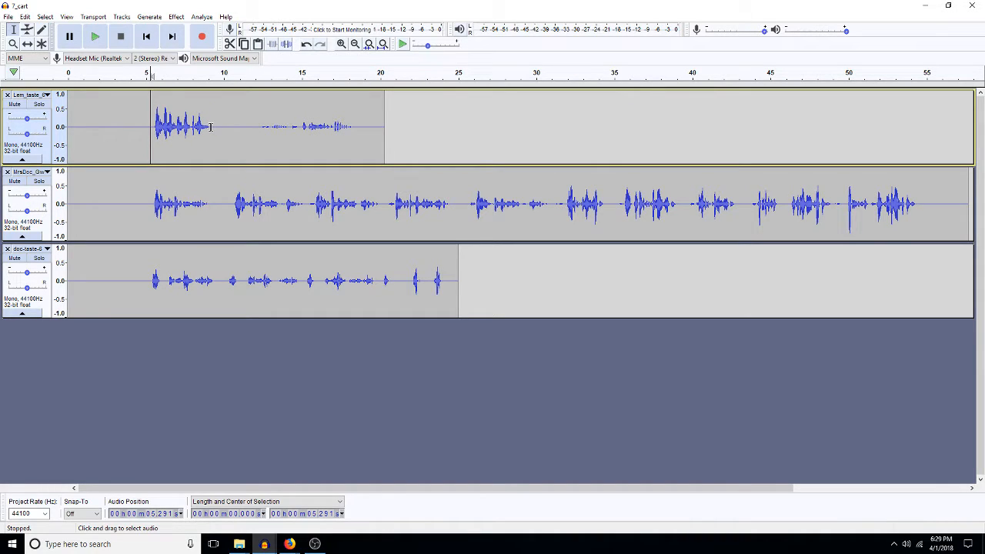
left_click_drag(210, 127, 382, 118)
key("ctrl+l")
left_click_drag(253, 121, 403, 107)
key("Delete")
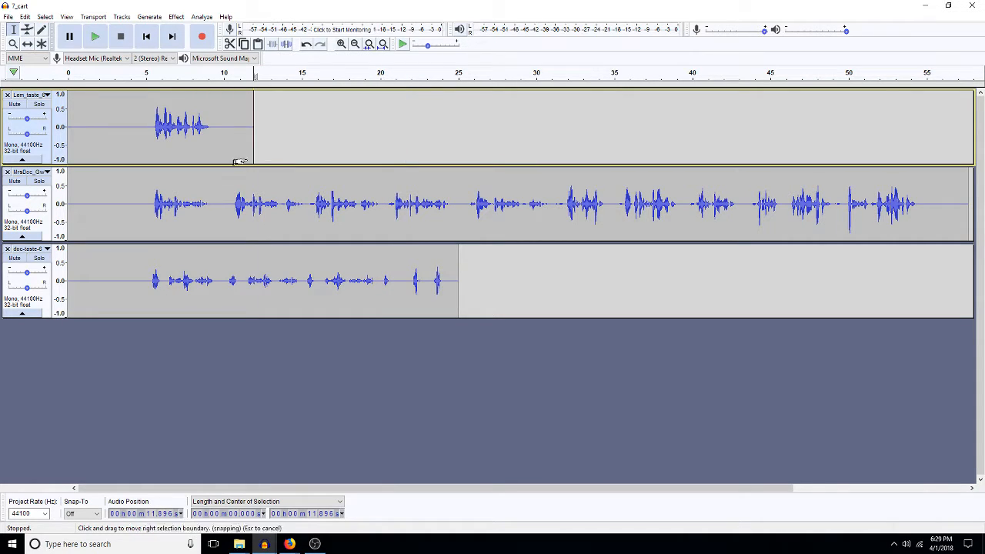
Step: Insert 4.8 seconds of silence before tracks two and three
left_click(145, 195)
left_click_drag(143, 197, 56, 280)
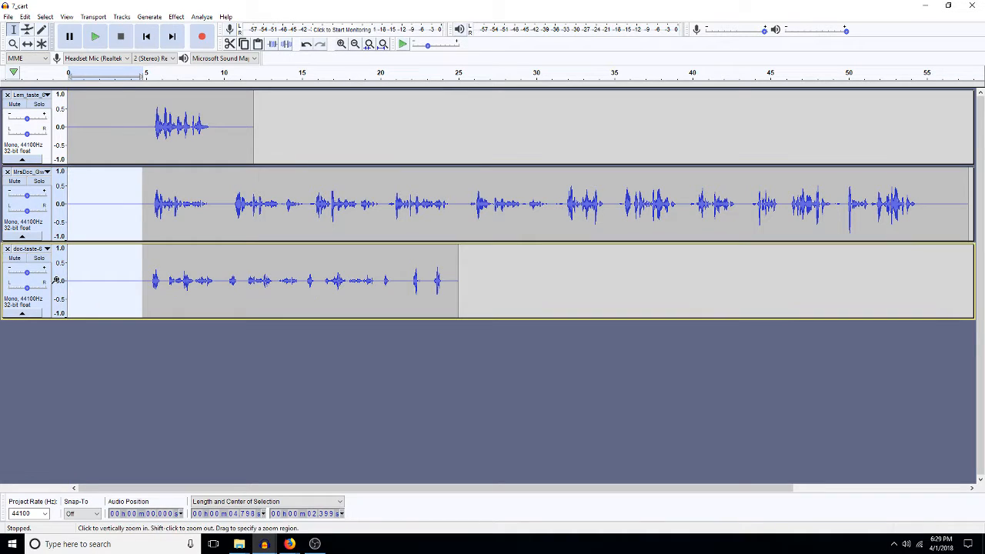
key("Delete")
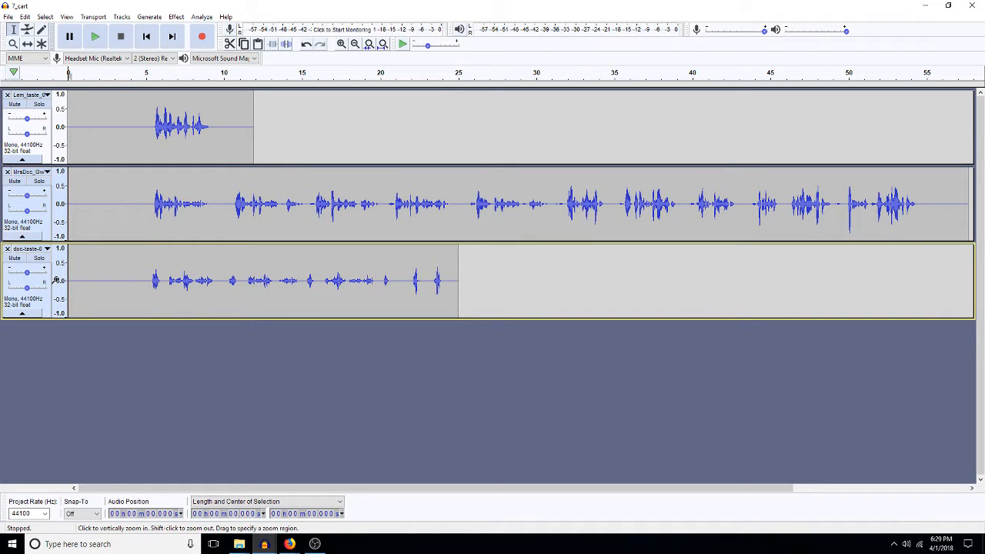
key("ctrl+z")
Step: Select the third track's speech to its end and amplify it
left_click(195, 206)
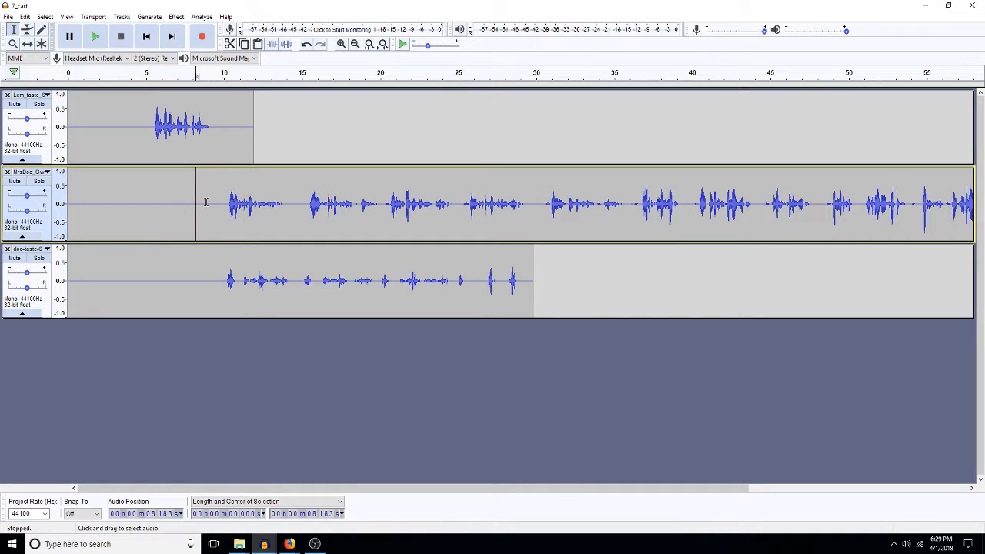
left_click_drag(215, 276, 458, 342)
left_click_drag(440, 281, 521, 296)
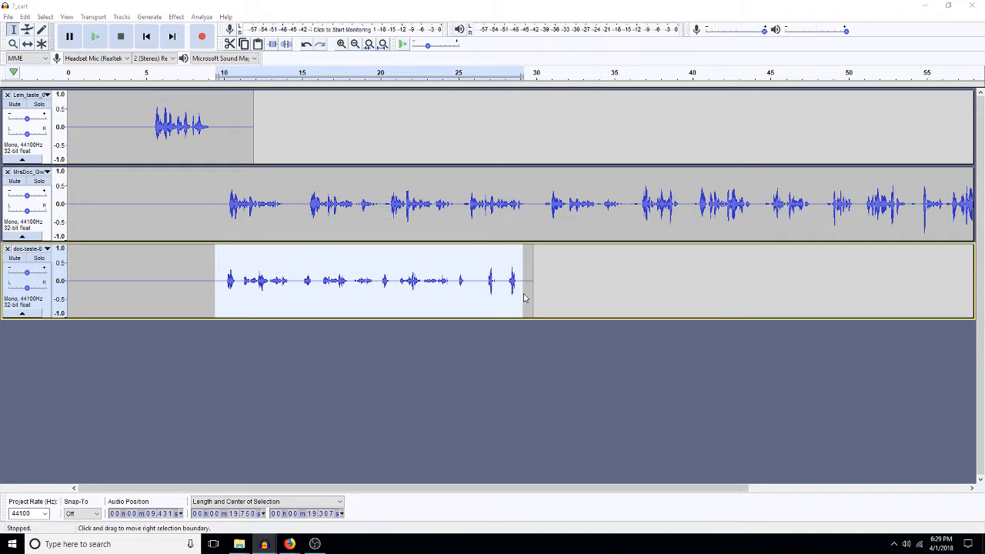
key("ctrl+r")
key("Escape")
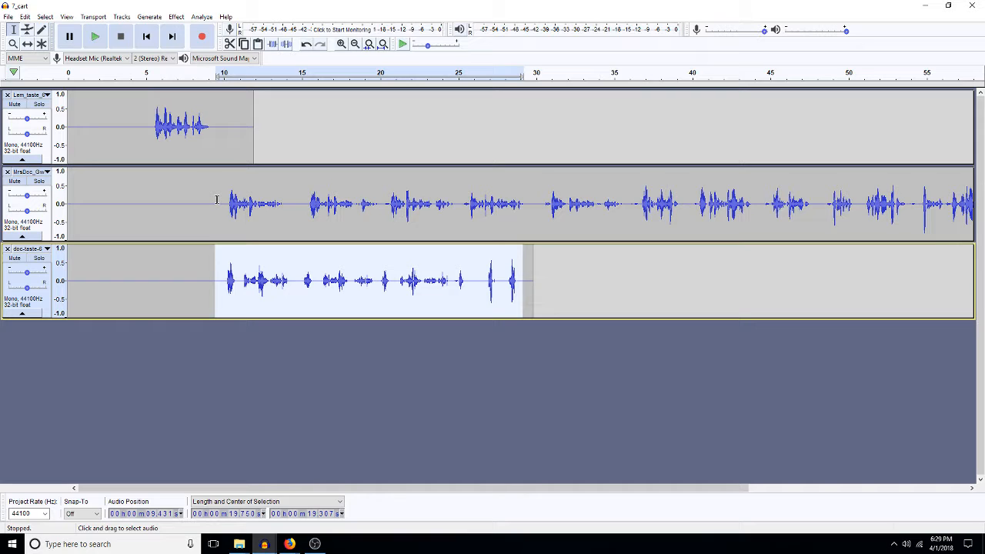
Step: Insert repeated 4.8-second silences at 4.8 s in track one to push its phrase later
left_click(142, 117)
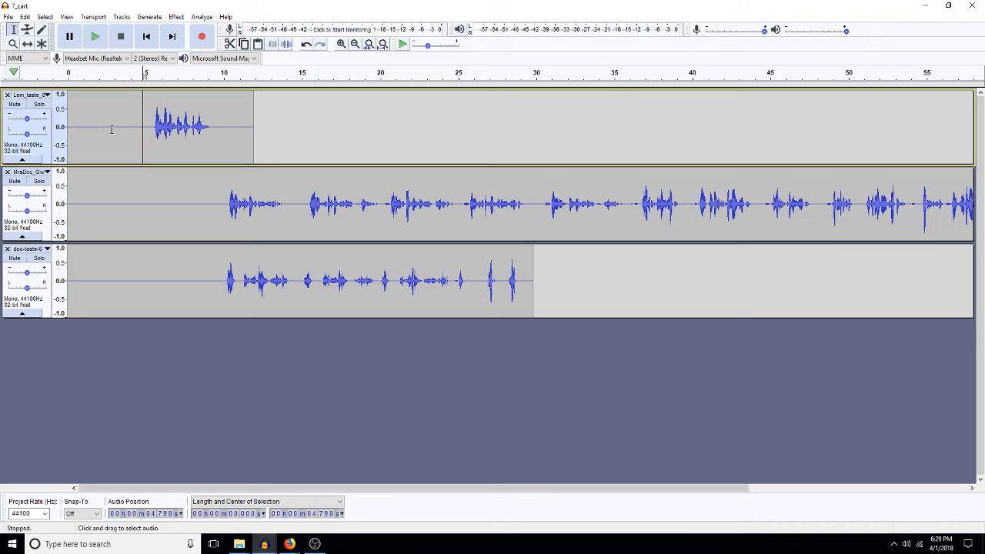
key("ctrl+v")
key("Left")
key("ctrl+v")
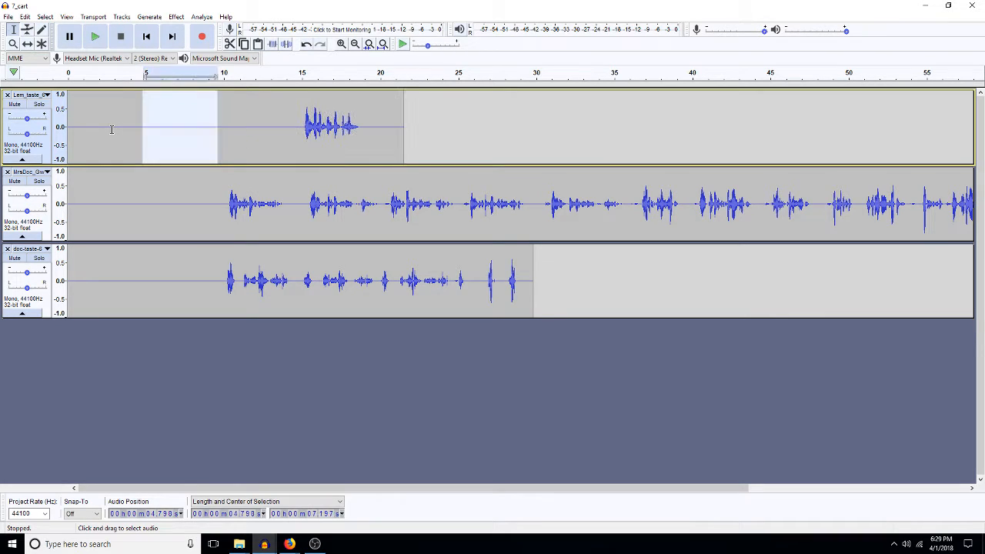
key("Left")
key("ctrl+v")
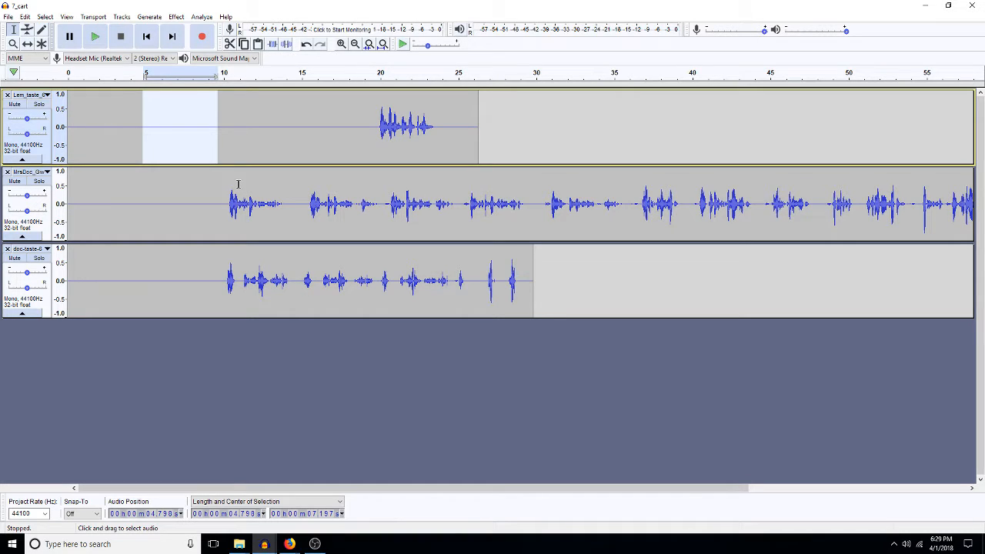
Step: Delete the gap before the third track's speech so it starts sooner
left_click(231, 206)
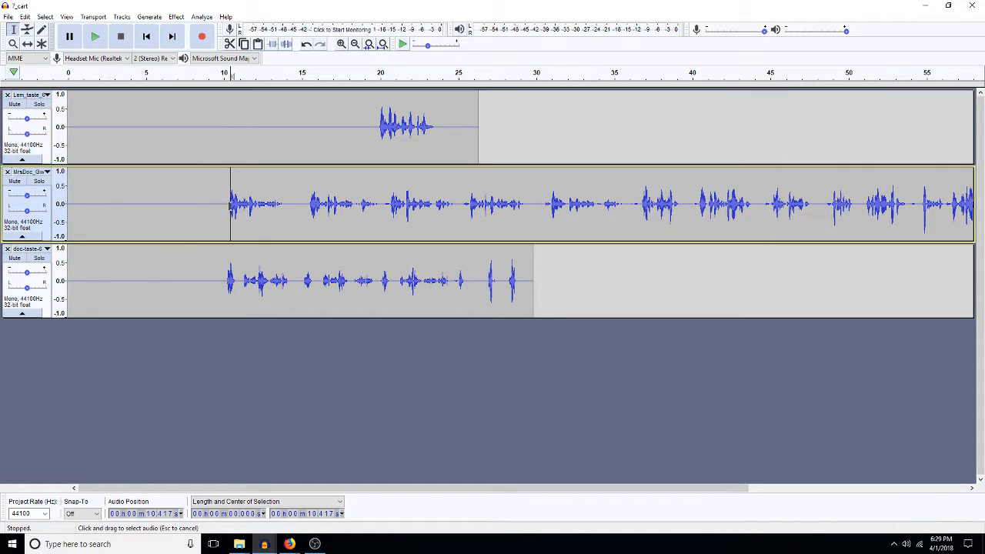
left_click(224, 203)
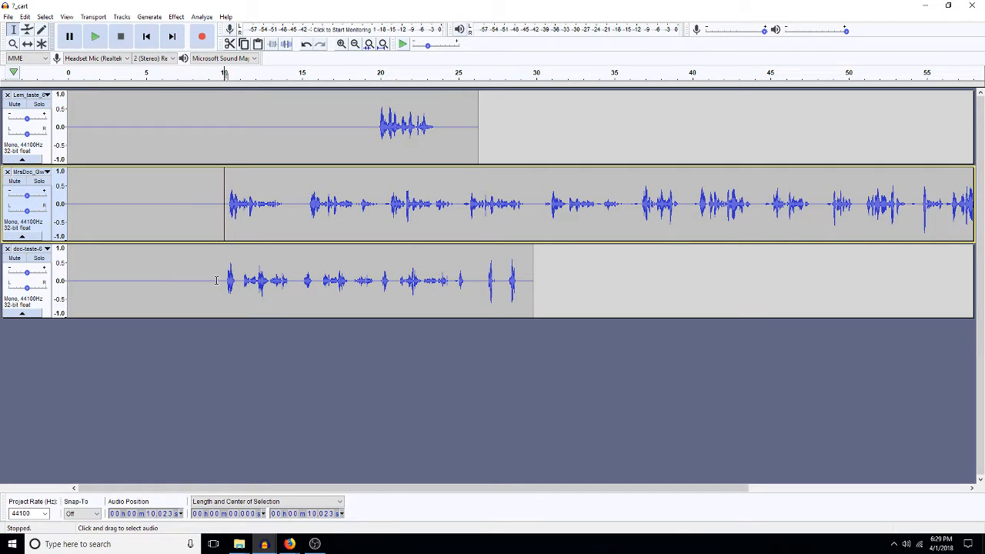
left_click_drag(224, 281, 147, 284)
key("Delete")
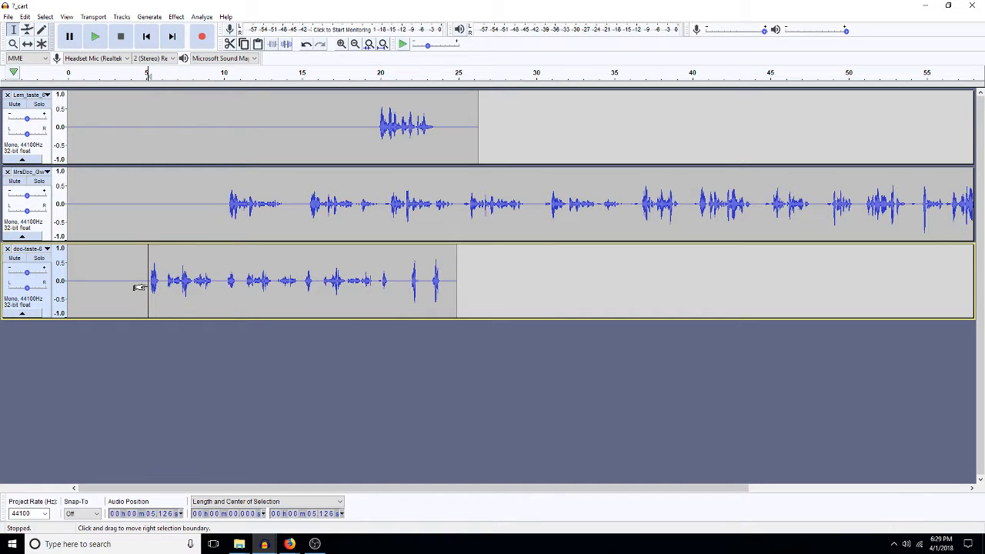
Step: Solo and play the third track, then silence about 11.9–20.4 s of it
left_click(39, 258)
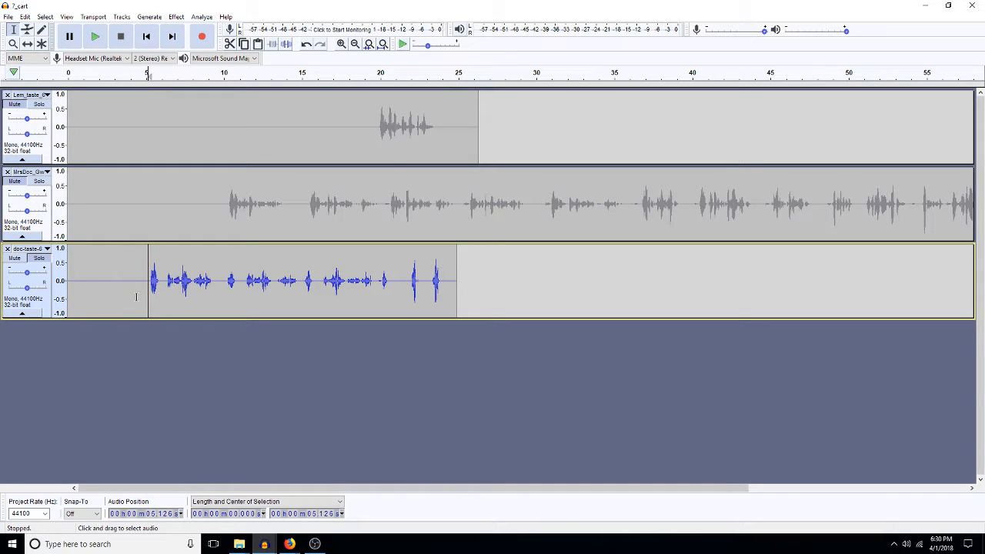
key("space")
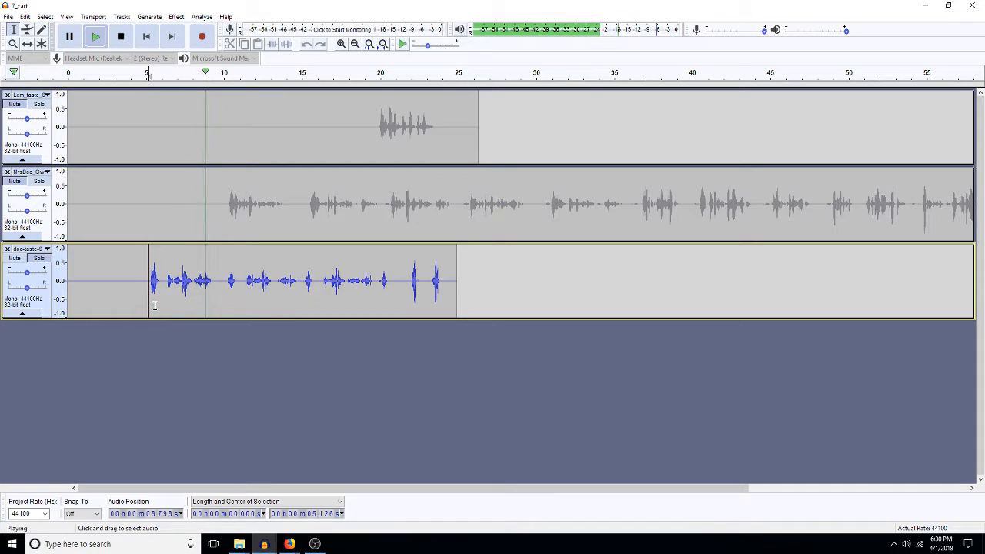
left_click(303, 281)
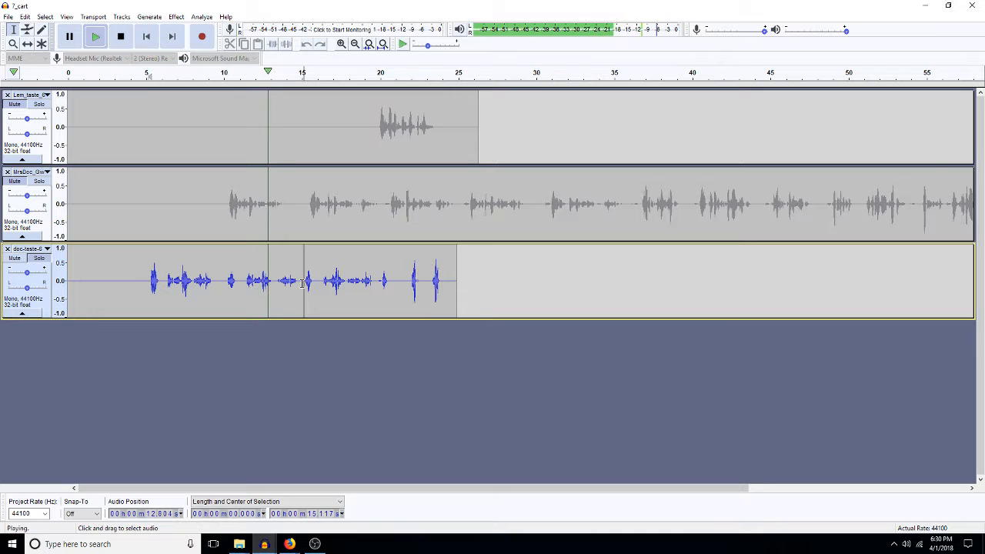
left_click_drag(302, 282, 243, 300)
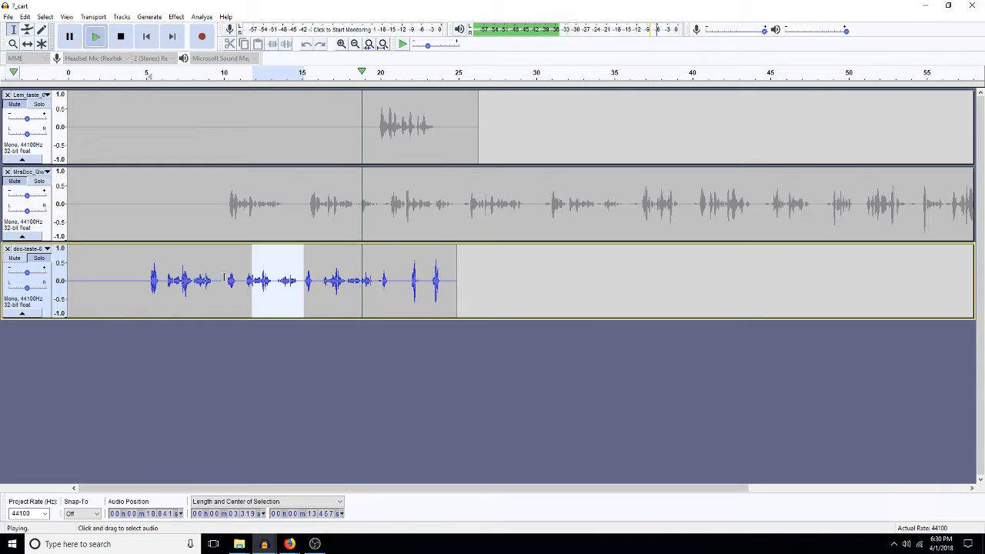
left_click_drag(225, 279, 376, 283)
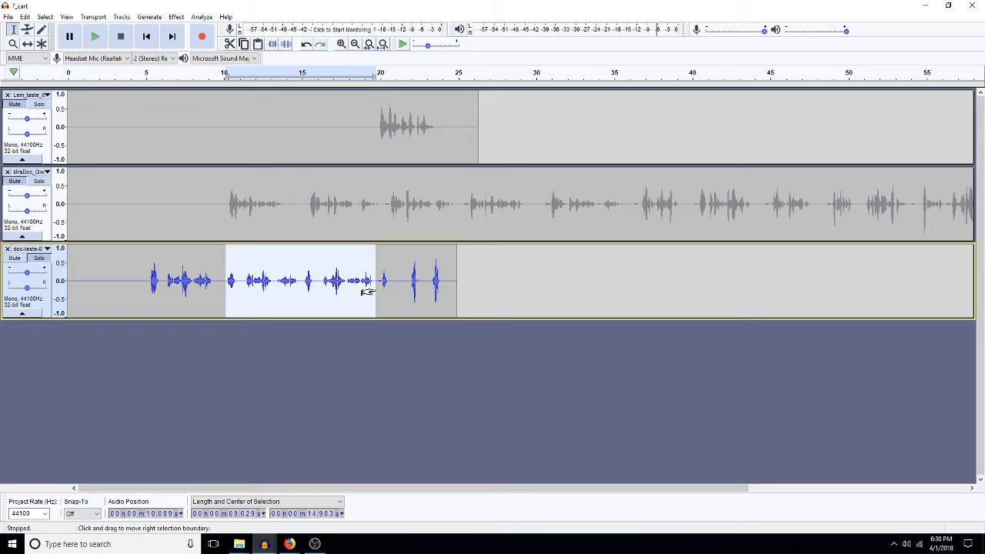
key("ctrl+l")
Step: Insert about 4.8 seconds of silence at 21.3 s in the bottom track
left_click(408, 281)
key("space")
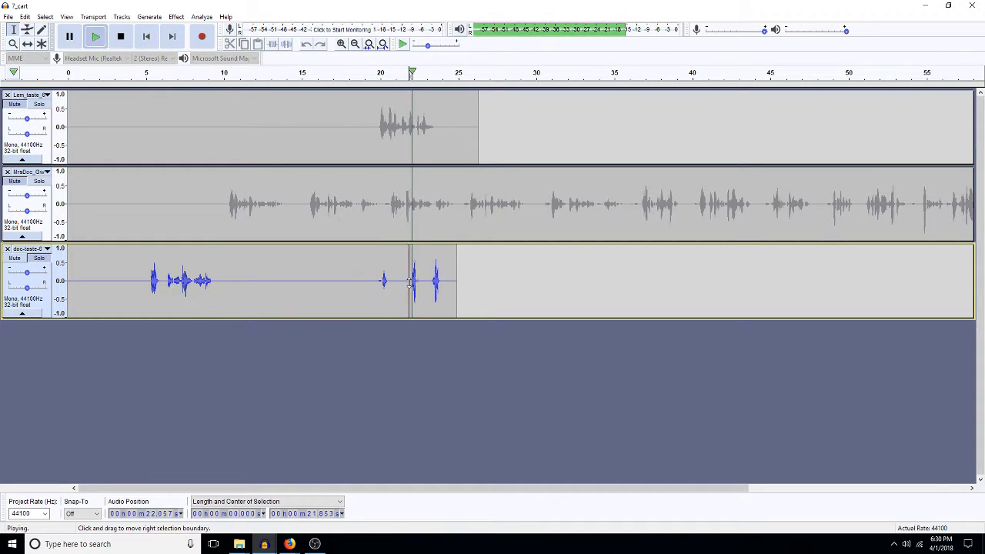
key("space")
left_click_drag(369, 285, 335, 288)
left_click(400, 283)
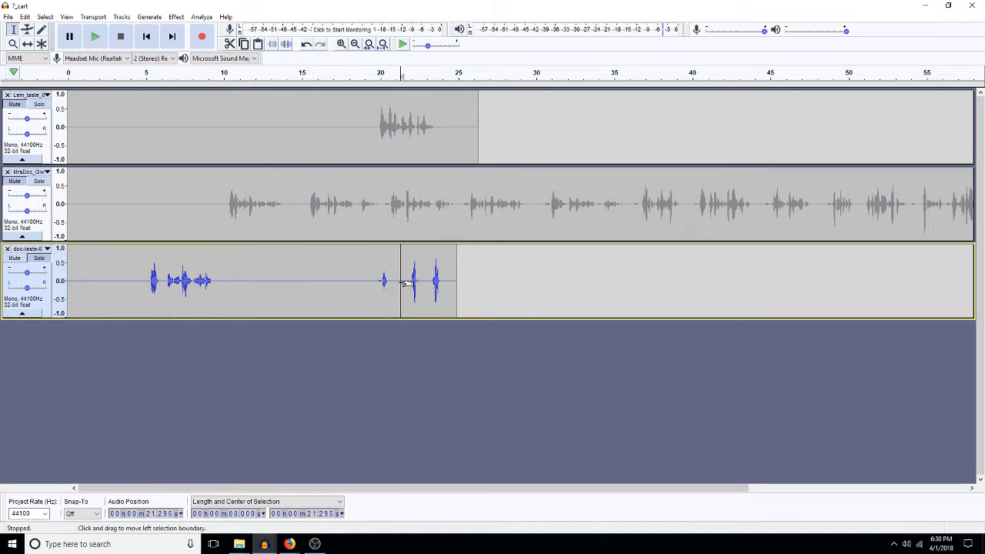
key("ctrl+v")
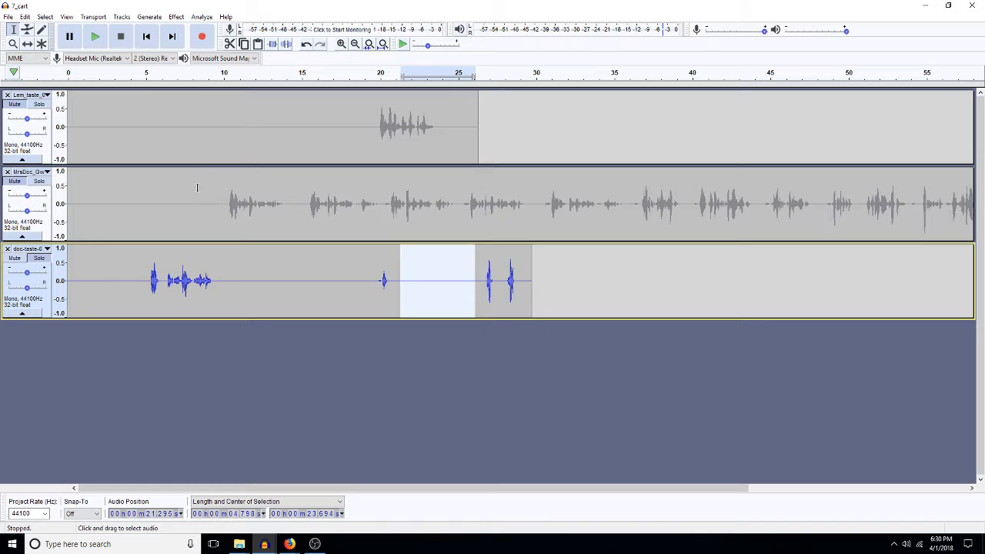
Step: Select the short gap just before the middle track's clip
left_click(189, 202)
left_click(224, 204)
left_click_drag(225, 204, 215, 204)
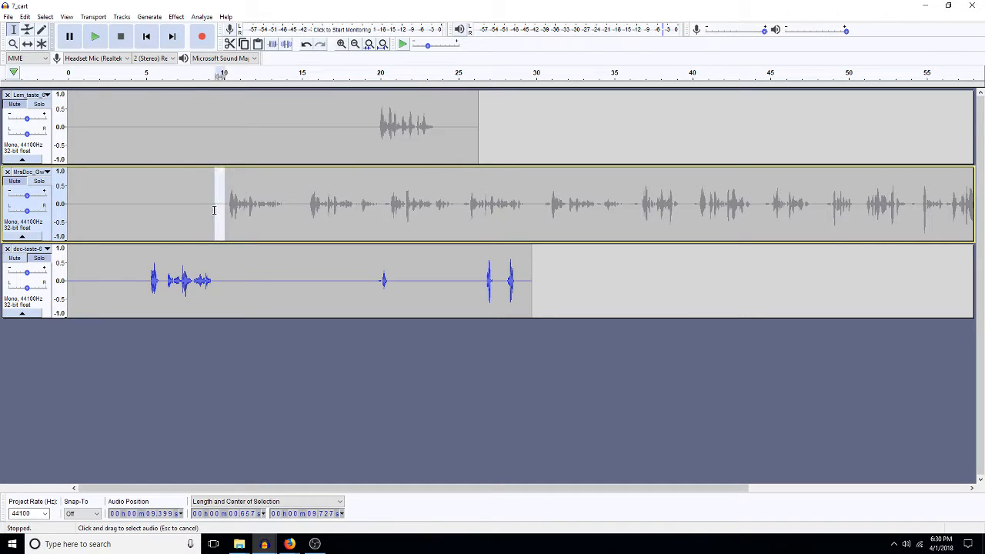
Step: Delete the gap so the middle clip starts near 9.4 s, then solo and play that track
key("Delete")
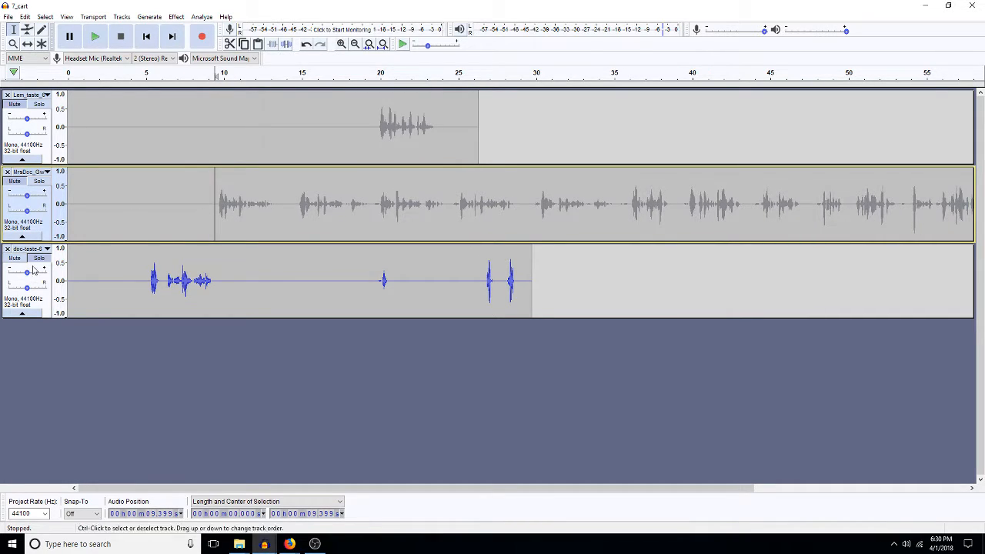
left_click(39, 181)
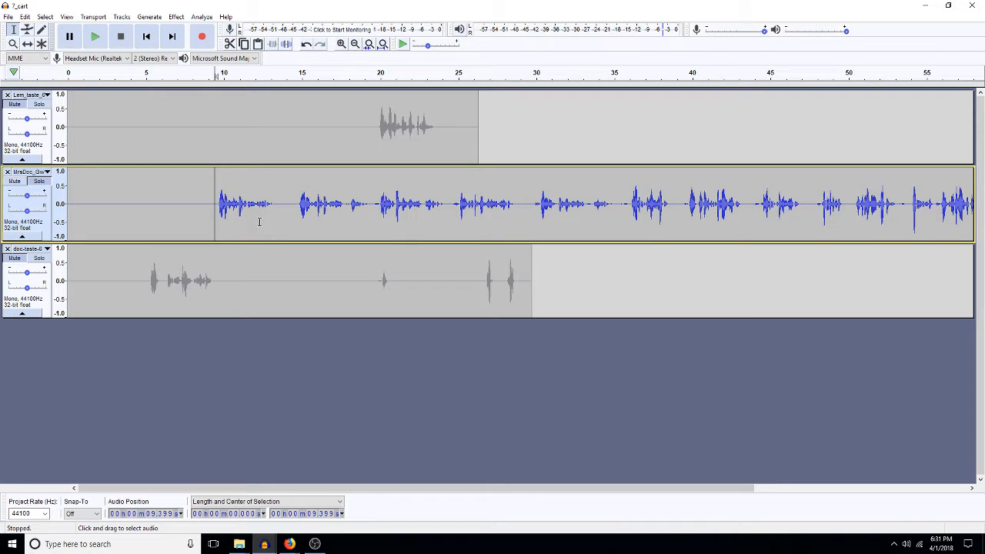
key("space")
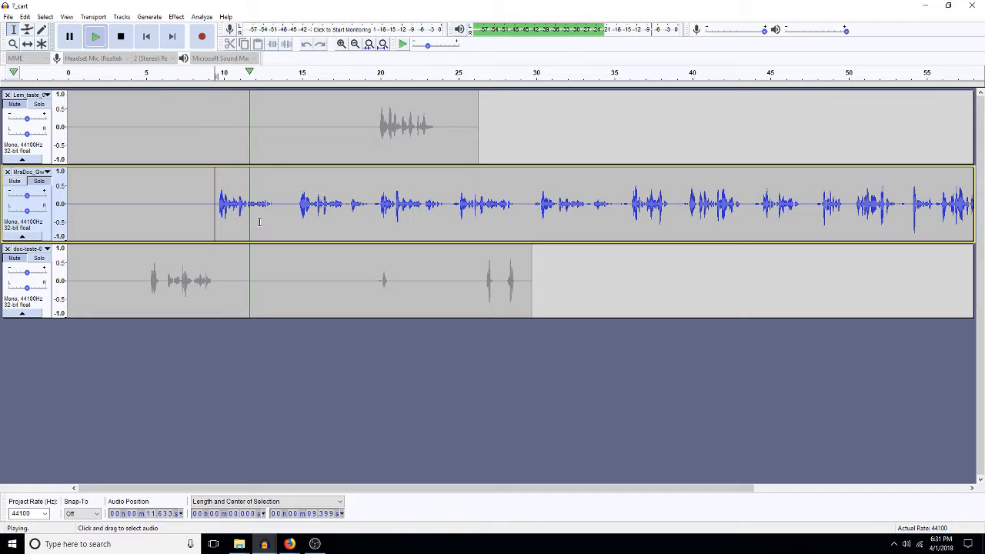
Step: Audition the middle track and delete its 10–25 s stretch
left_click(536, 209)
key("space")
key("space")
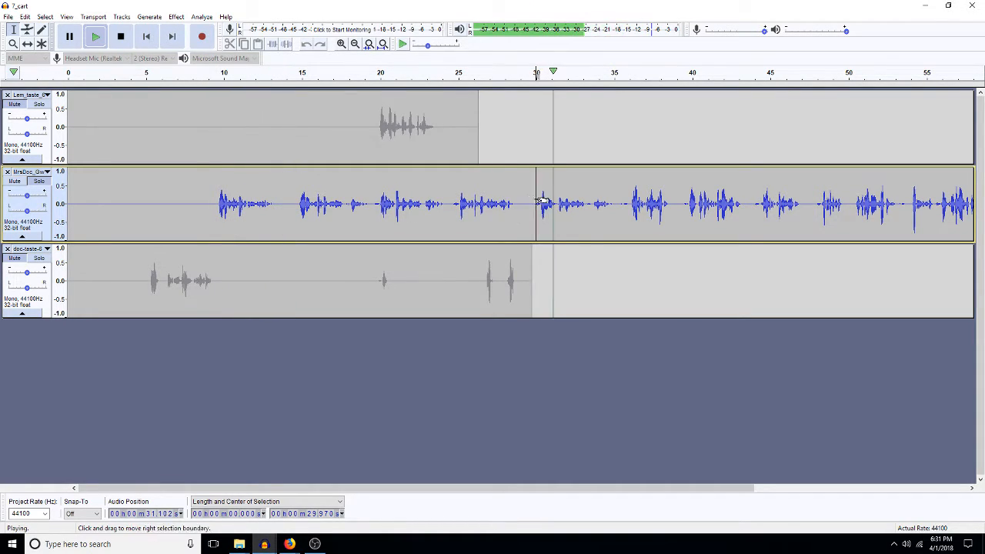
left_click_drag(536, 202, 218, 204)
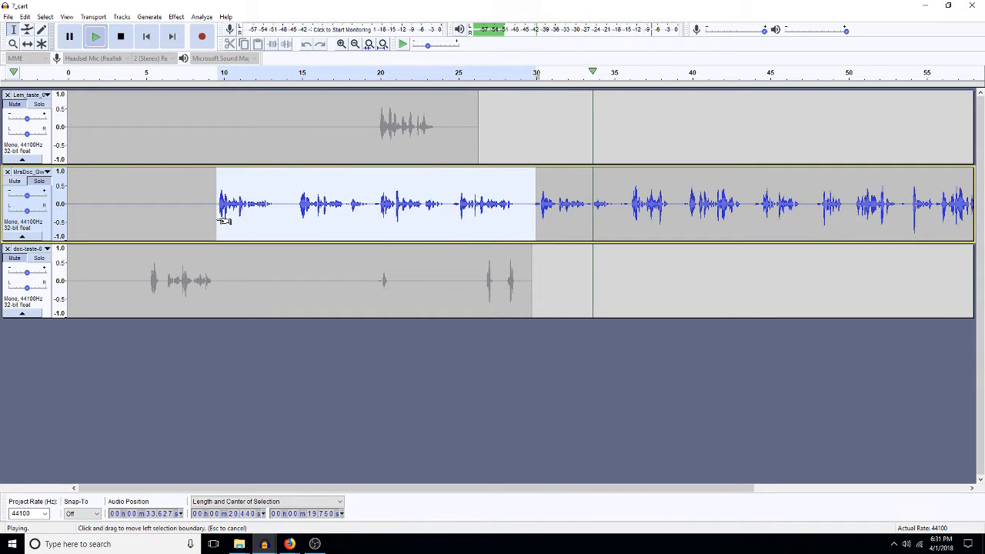
left_click(459, 206)
key("space")
key("space")
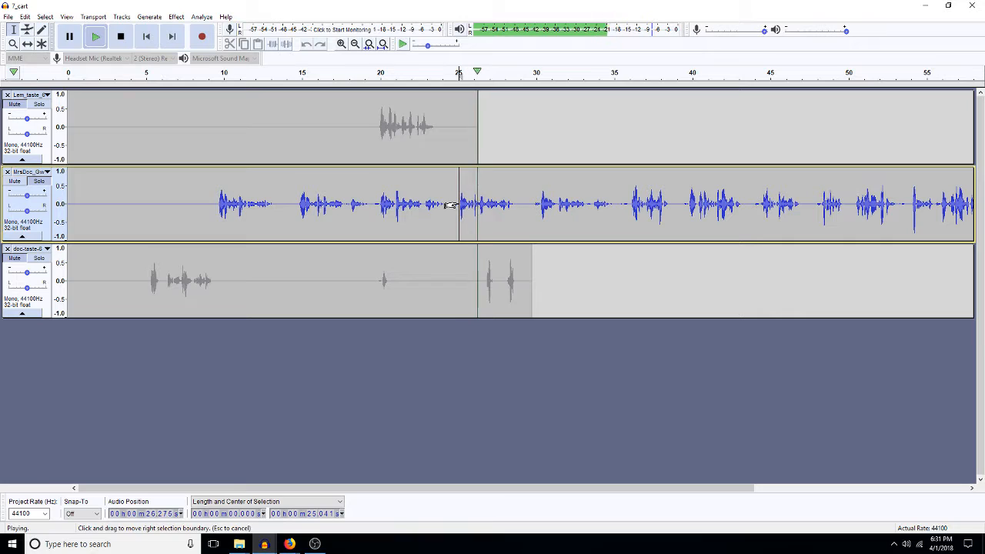
left_click_drag(452, 206, 212, 215)
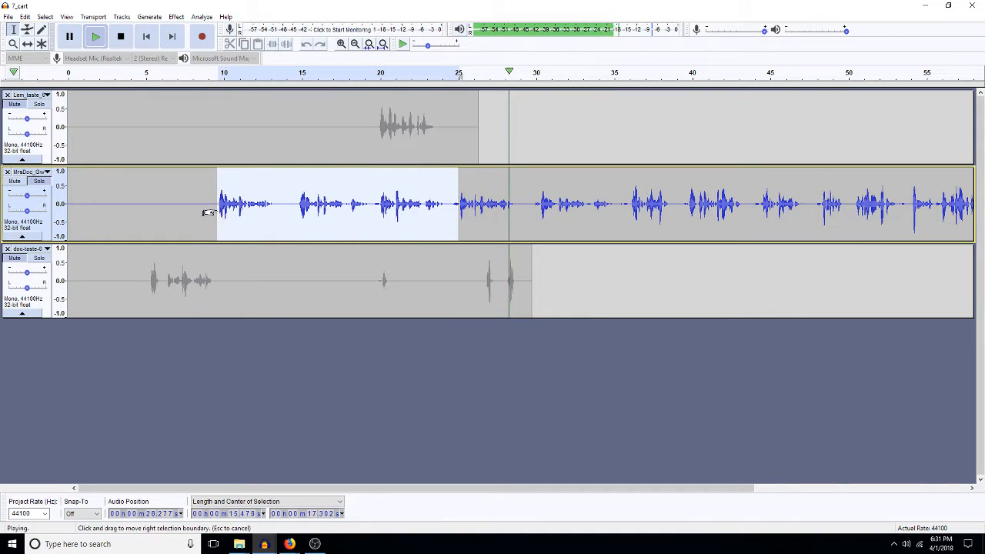
key("space")
key("Delete")
Step: Silence 13.6–20.5 s in the middle track, cut about 13–20 s from both tracks, and replay
left_click_drag(280, 201, 387, 221)
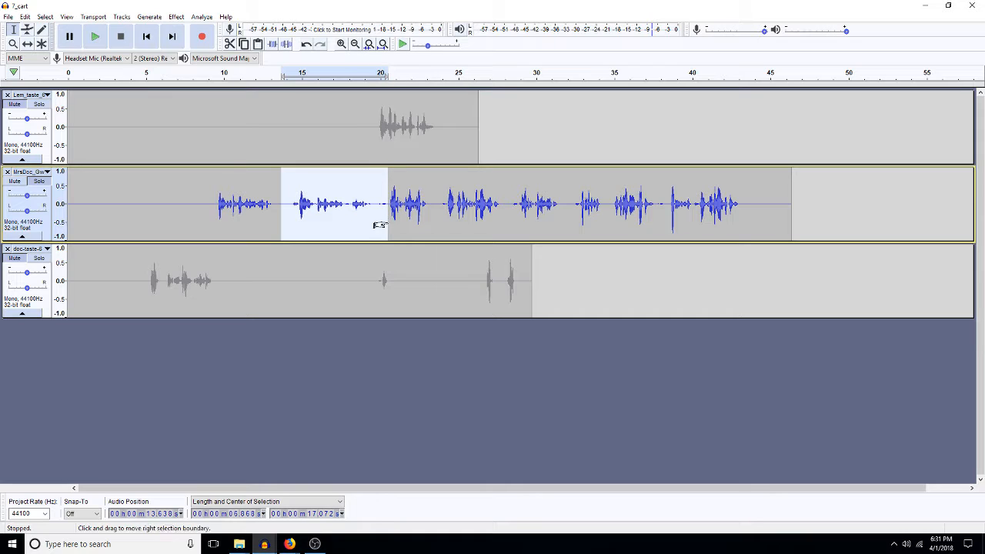
key("ctrl+l")
left_click_drag(375, 282, 270, 267)
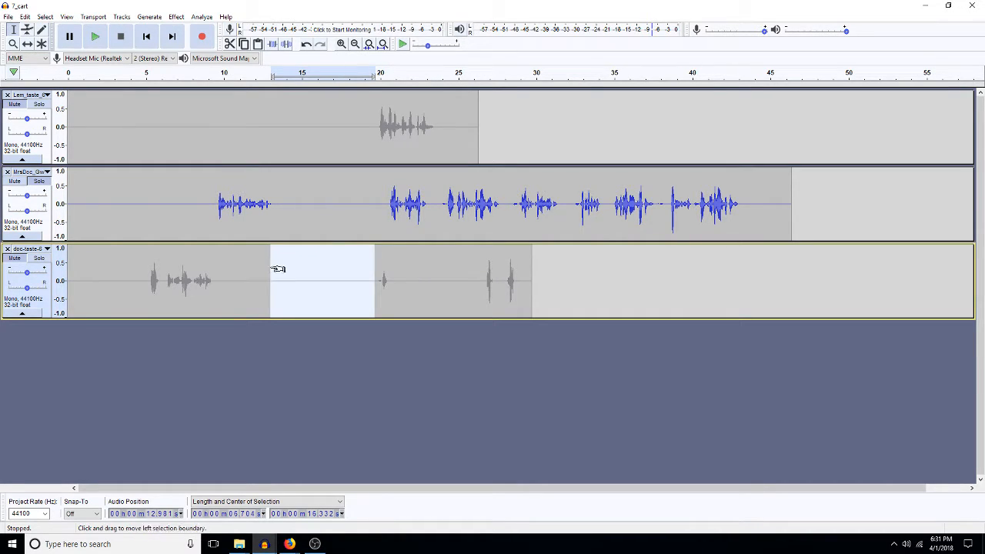
key("Delete")
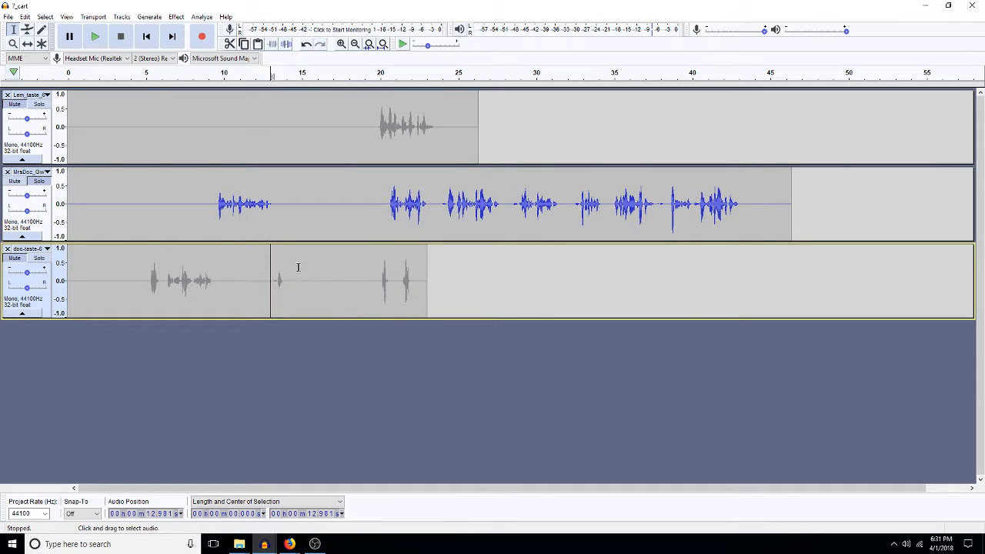
left_click_drag(386, 204, 288, 206)
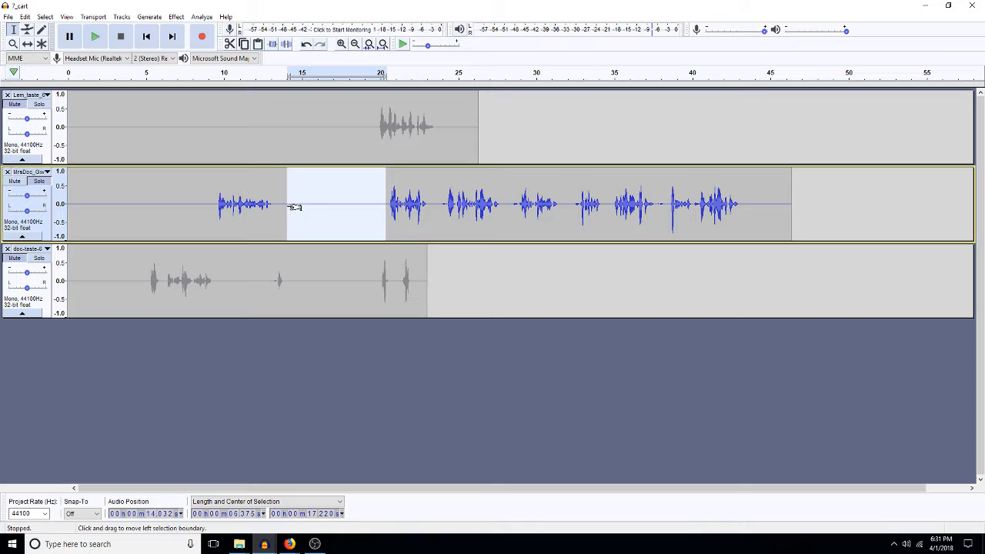
key("Delete")
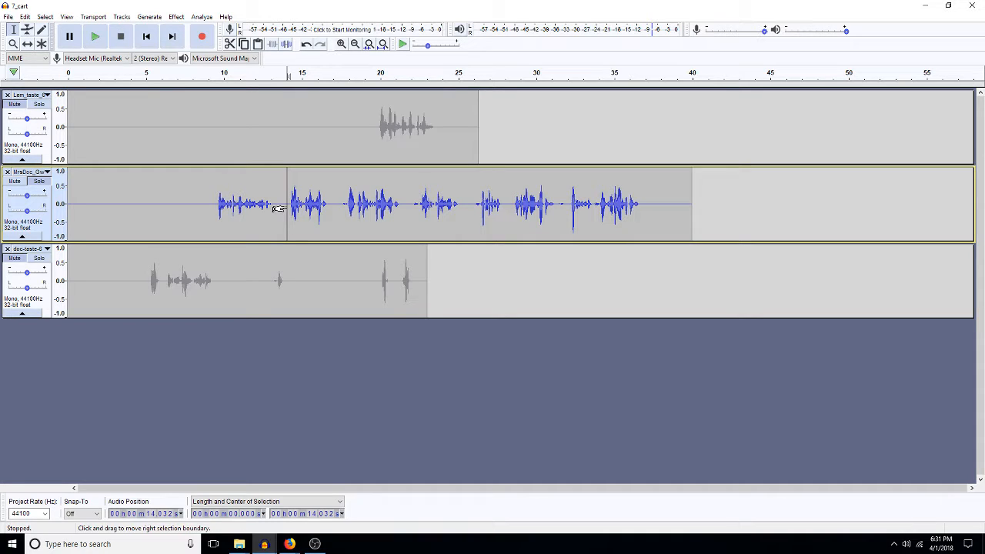
key("space")
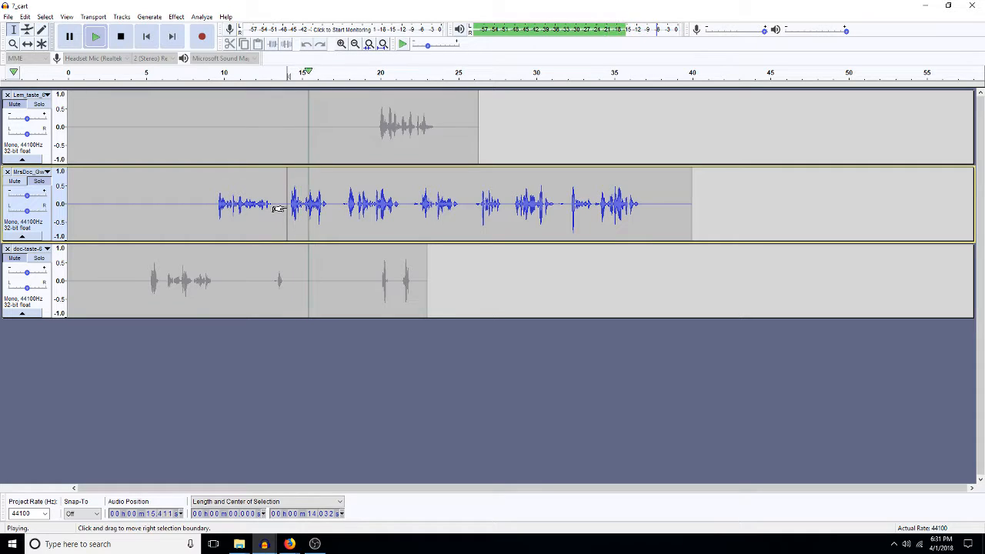
Step: Delete another middle-track range, silence part near 17.6 s, and cut about 17–20 s from the bottom track
left_click_drag(345, 204, 412, 217)
key("space")
key("Delete")
left_click(343, 202)
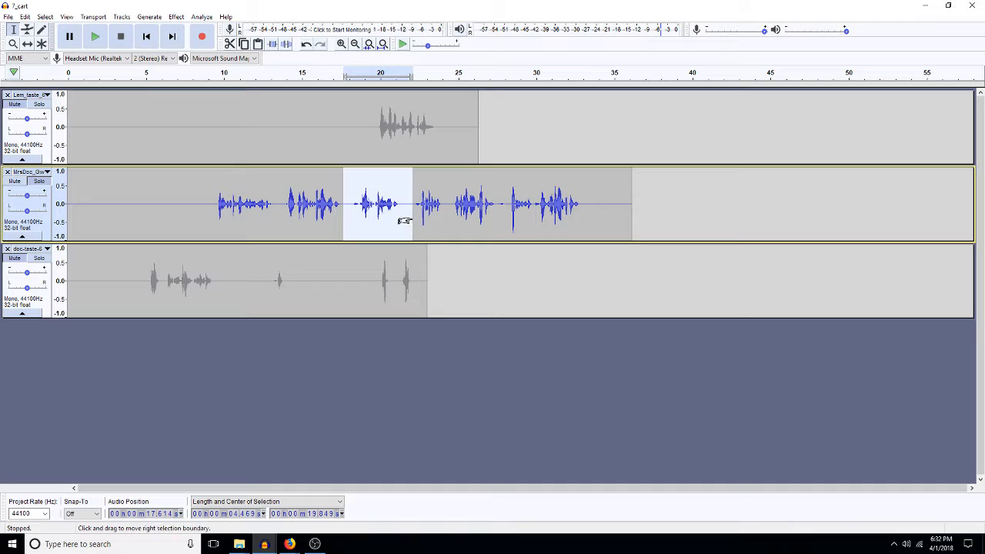
key("ctrl+l")
left_click_drag(378, 267, 340, 268)
key("Delete")
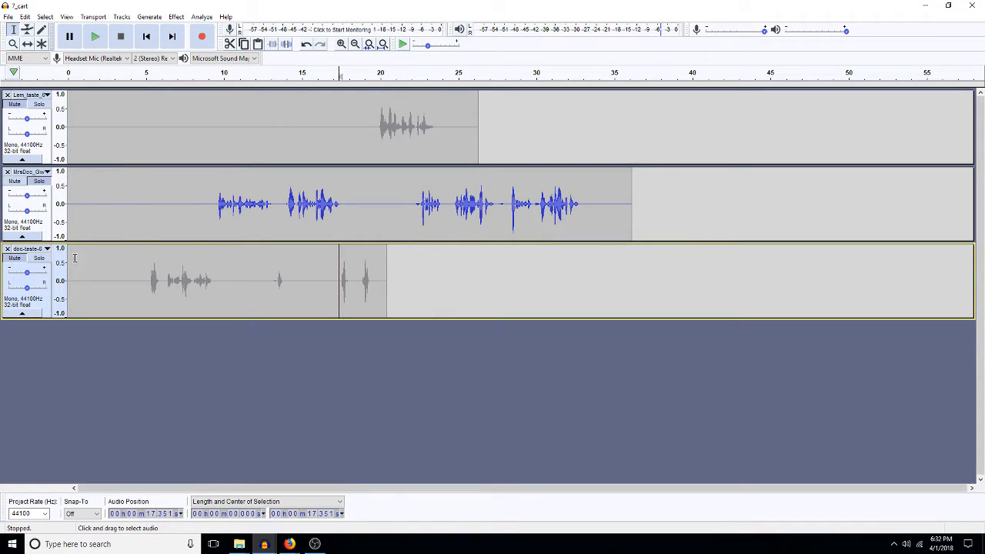
Step: Solo the bottom track, play it from about 17.35 s, and silence its stray blip
left_click(38, 257)
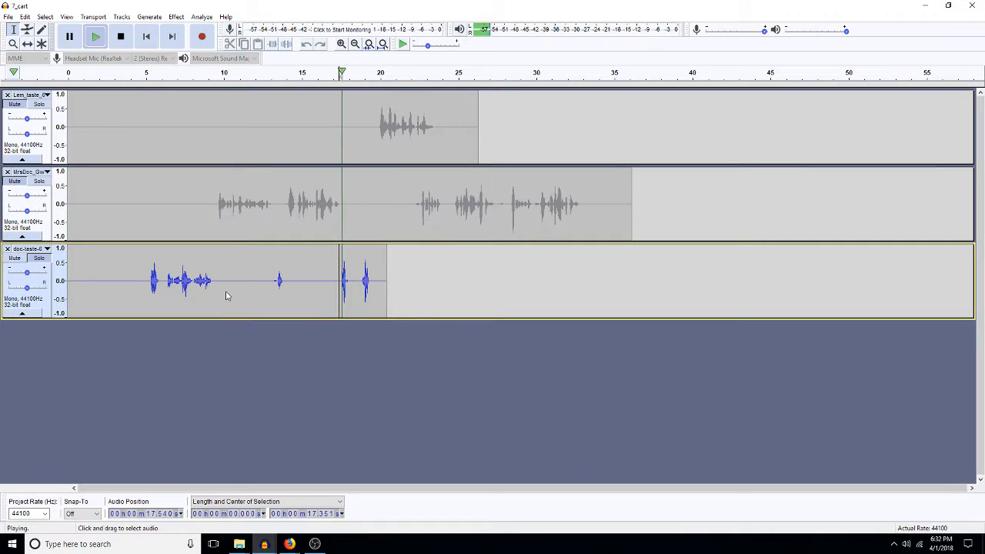
key("space")
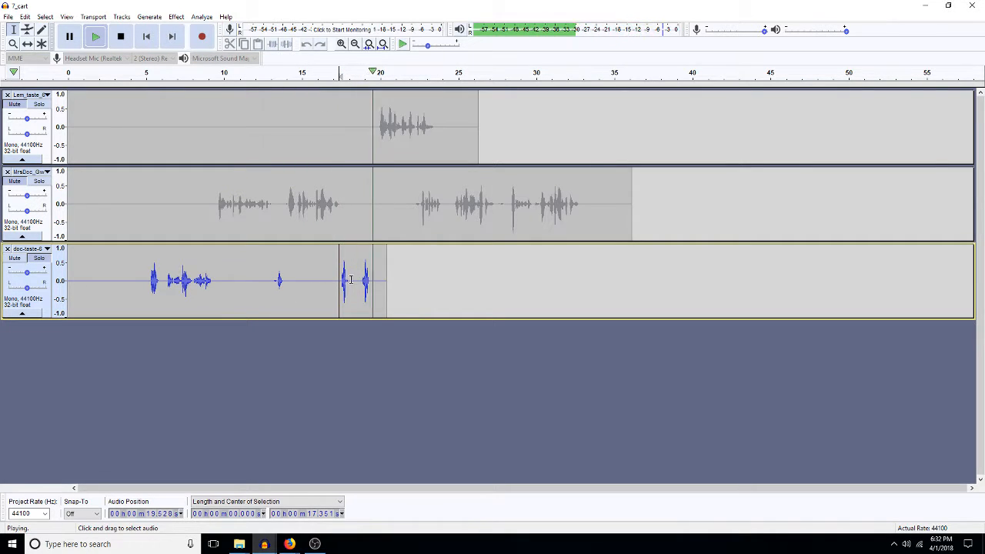
key("space")
left_click_drag(355, 284, 408, 296)
key("ctrl+l")
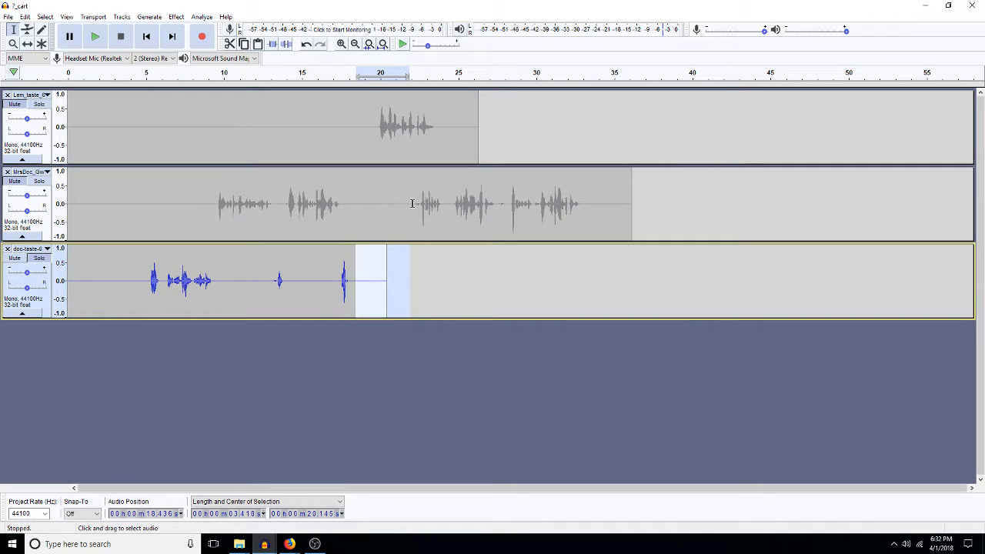
Step: Delete the empty space before the top track's clip and the 21.39–22.18 s stretch of the middle track
left_click_drag(413, 204, 351, 209)
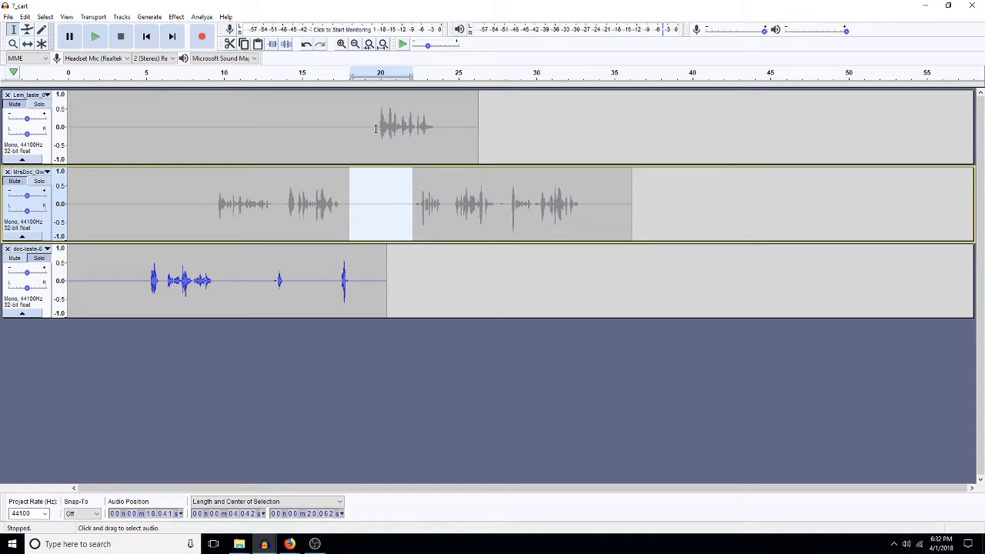
left_click_drag(377, 129, 349, 139)
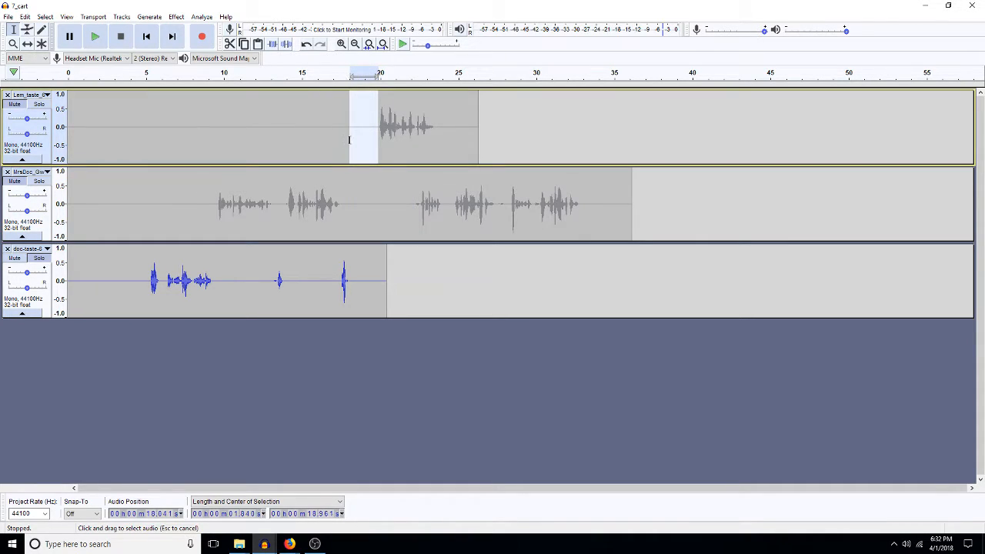
key("Delete")
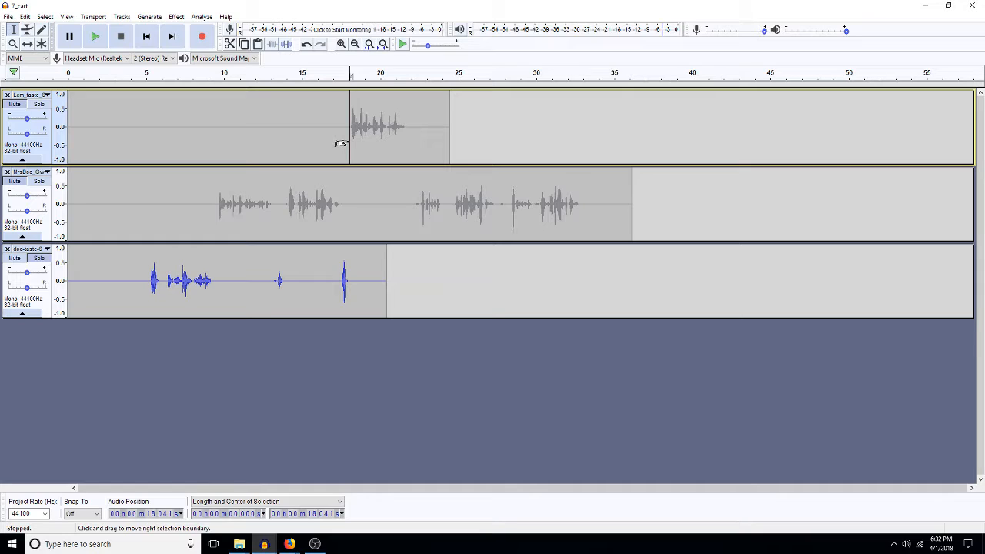
left_click(414, 199)
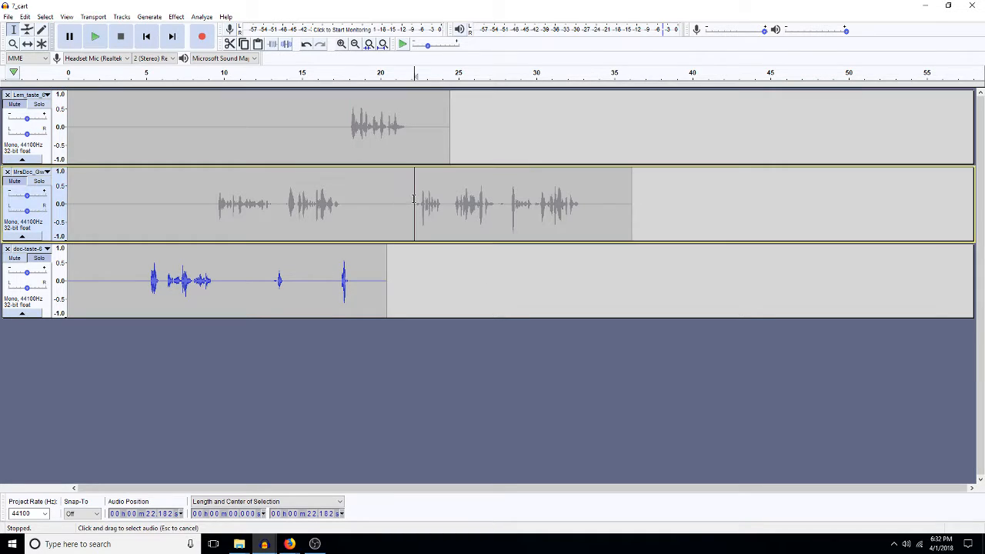
left_click_drag(414, 199, 402, 199)
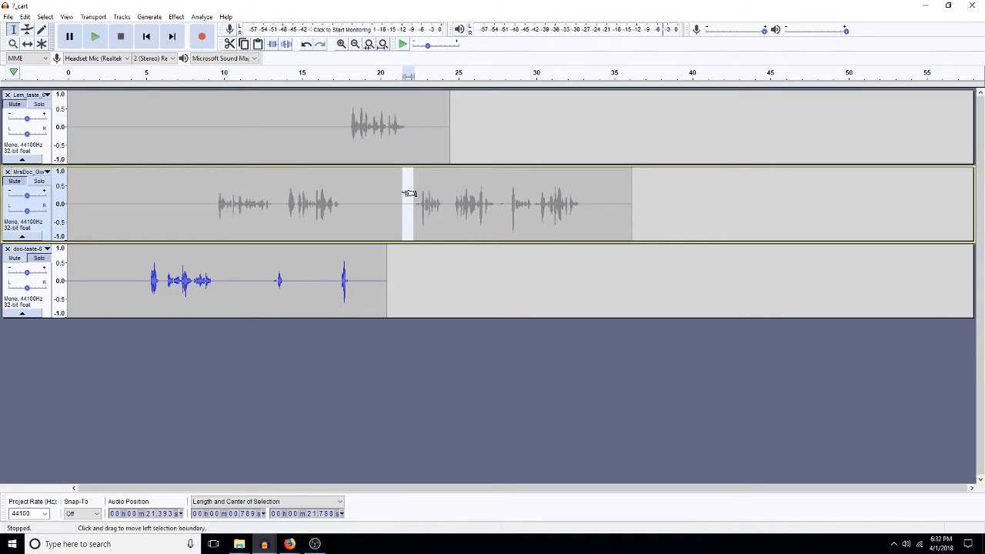
key("Delete")
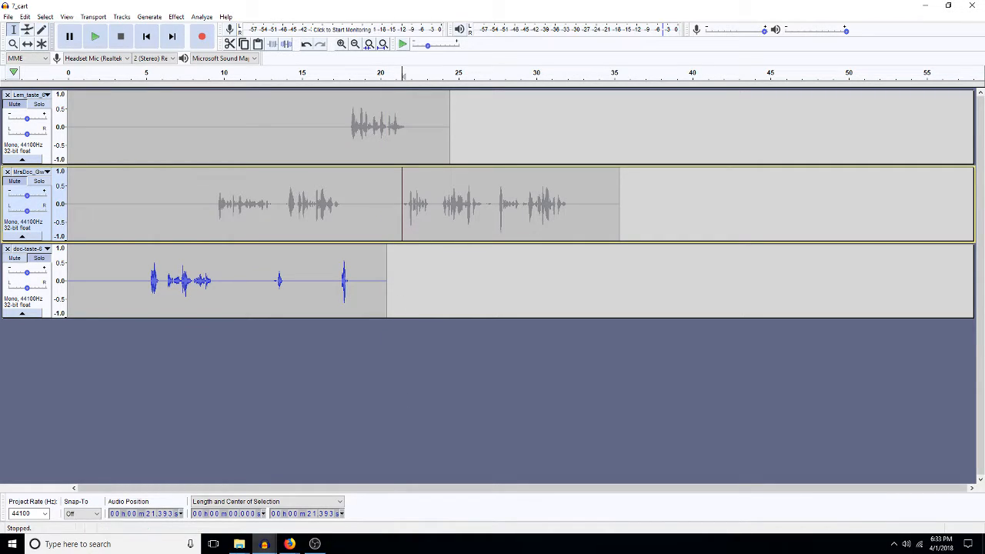
Step: Bring forward the Firefox window showing the Twitch dashboard and start a new browser tab
left_click(289, 543)
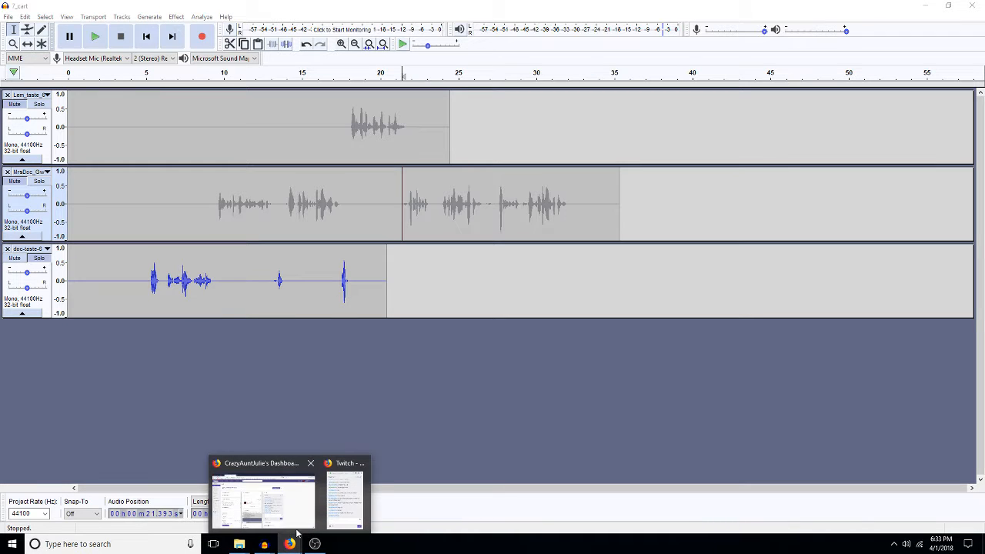
left_click(297, 471)
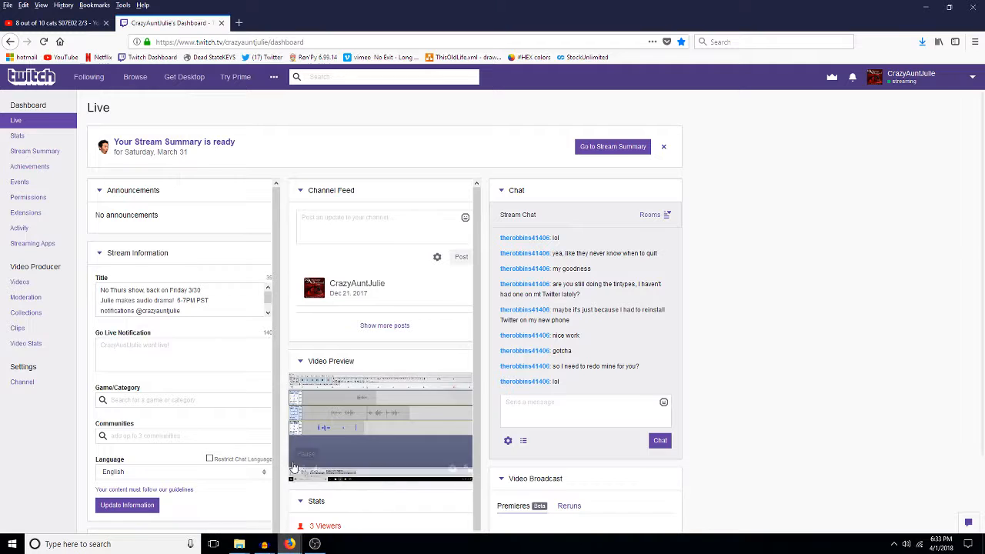
left_click(239, 23)
Step: Search the web for 'fishbone ladder'
left_click(734, 43)
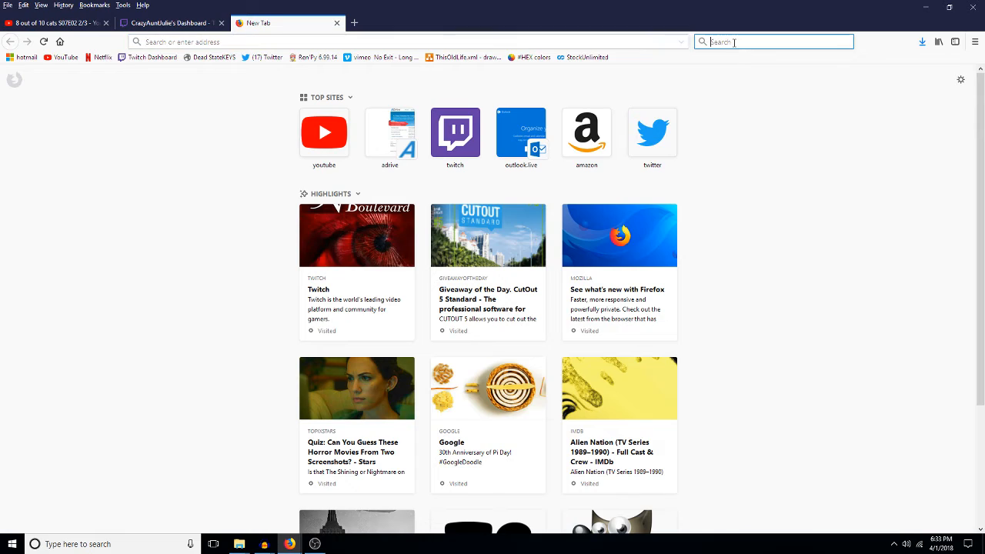
type("fishaboi")
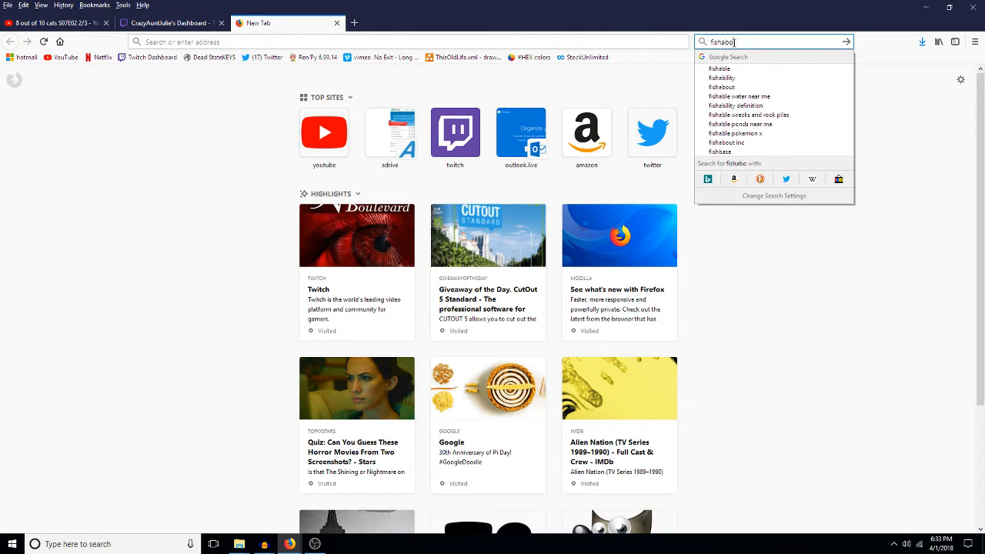
key("BackSpace")
key("BackSpace")
key("BackSpace")
key("BackSpace")
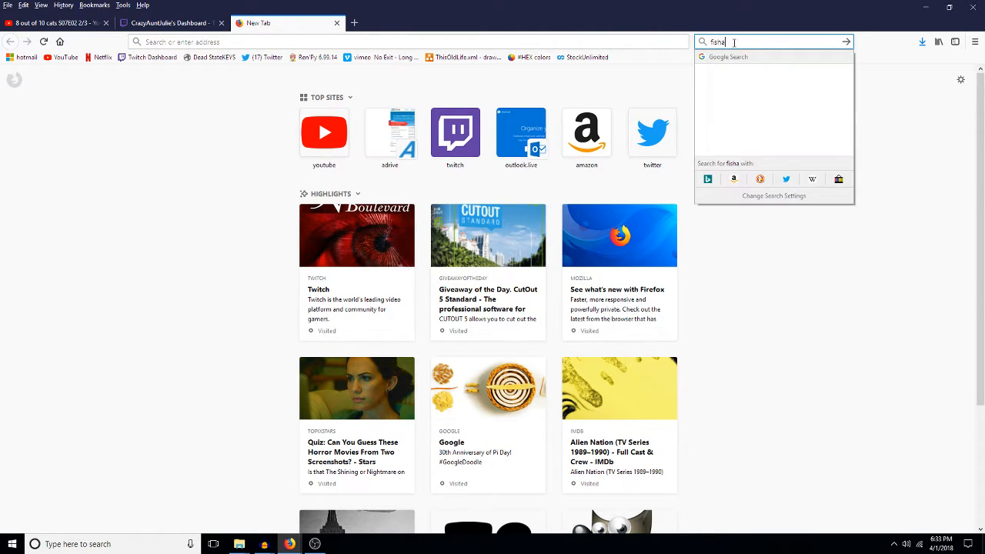
type("bone ladder")
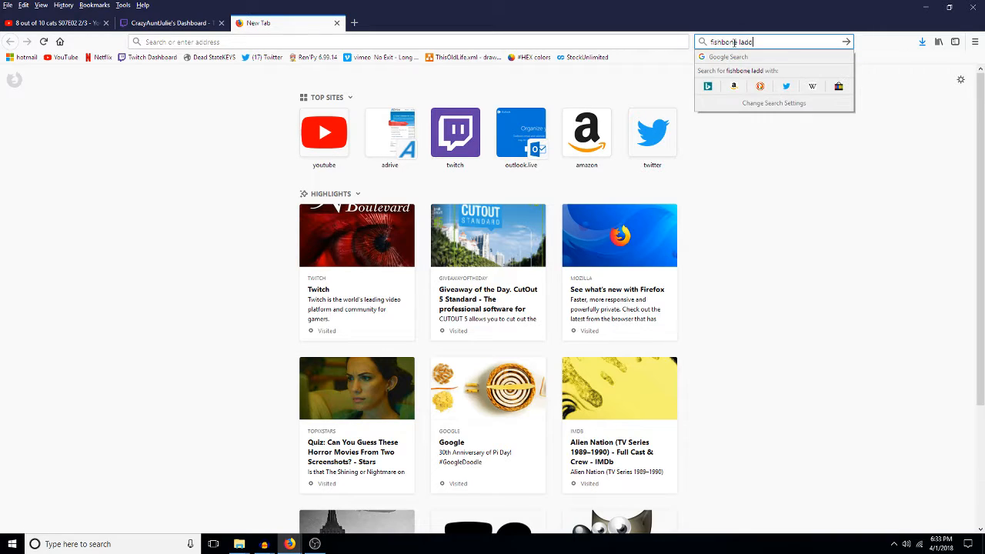
key("Return")
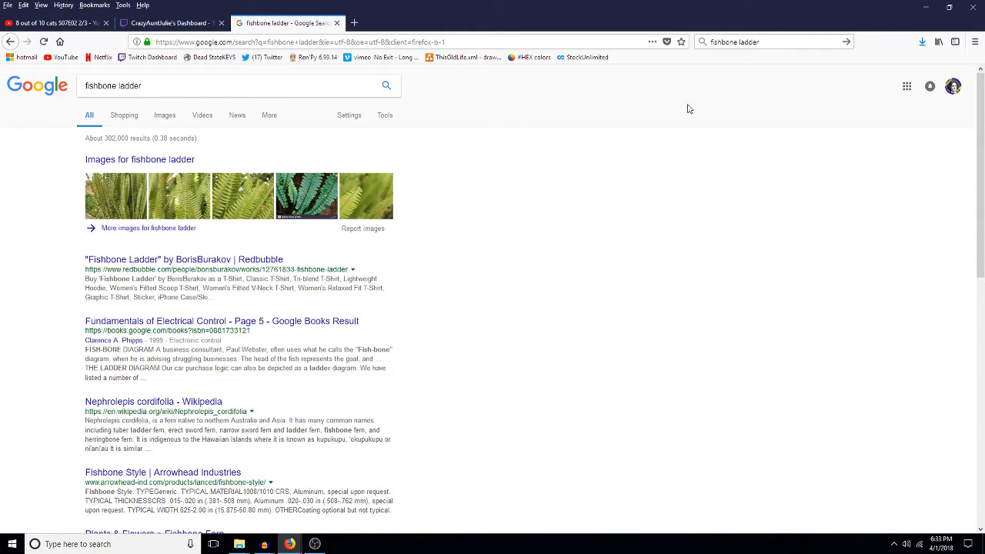
Step: Refine the search to 'fishbone ladder fire fighter', scroll the results, then close the Google tab
left_click(763, 43)
left_click(763, 43)
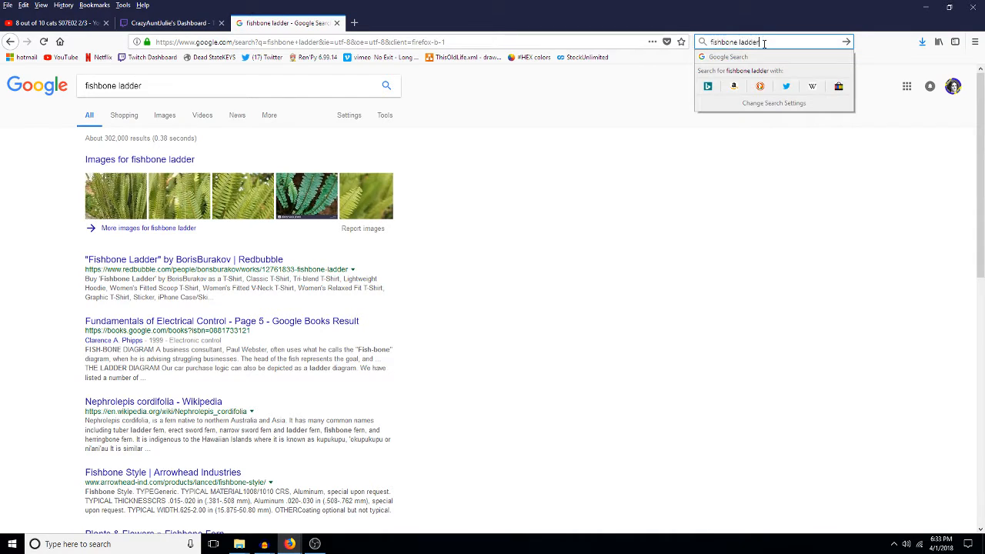
type("fire fight")
type("er")
key("Return")
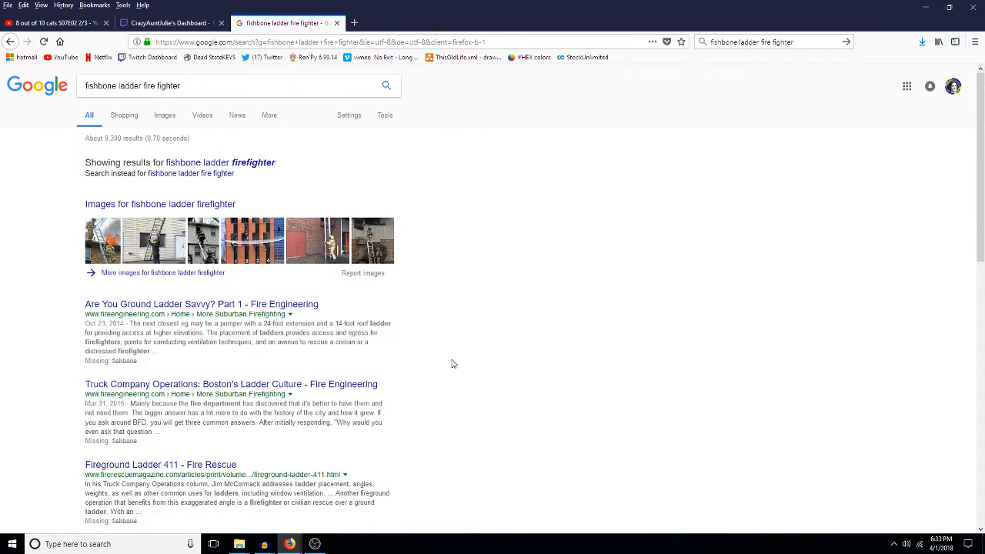
scroll(453, 363, "down", 5)
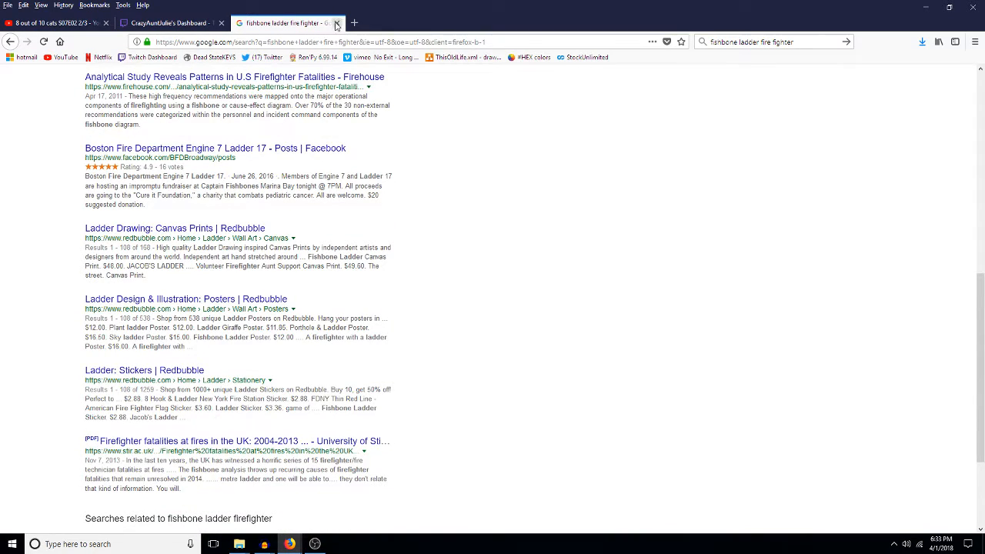
left_click(336, 23)
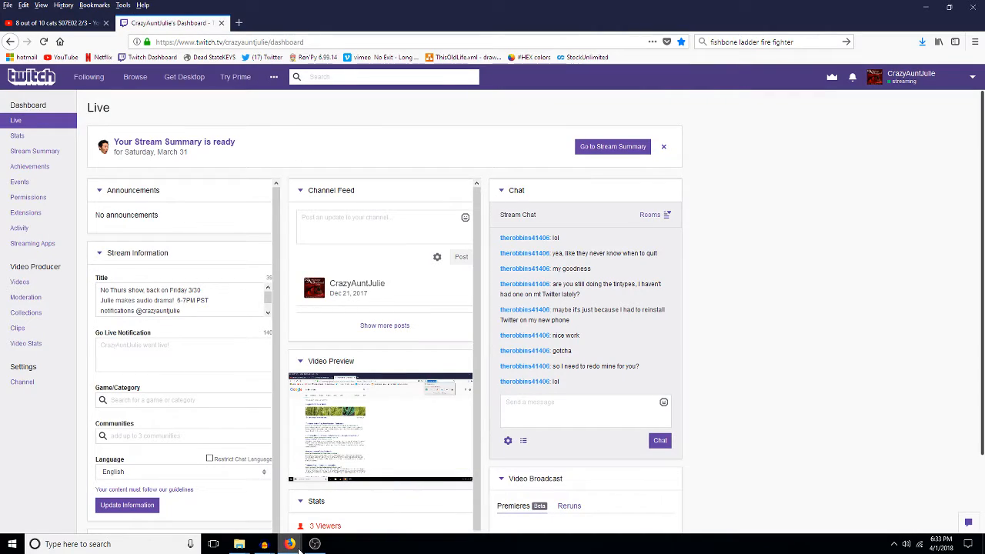
Step: Bring the 7_cart Audacity project window back to the front
mouse_move(297, 548)
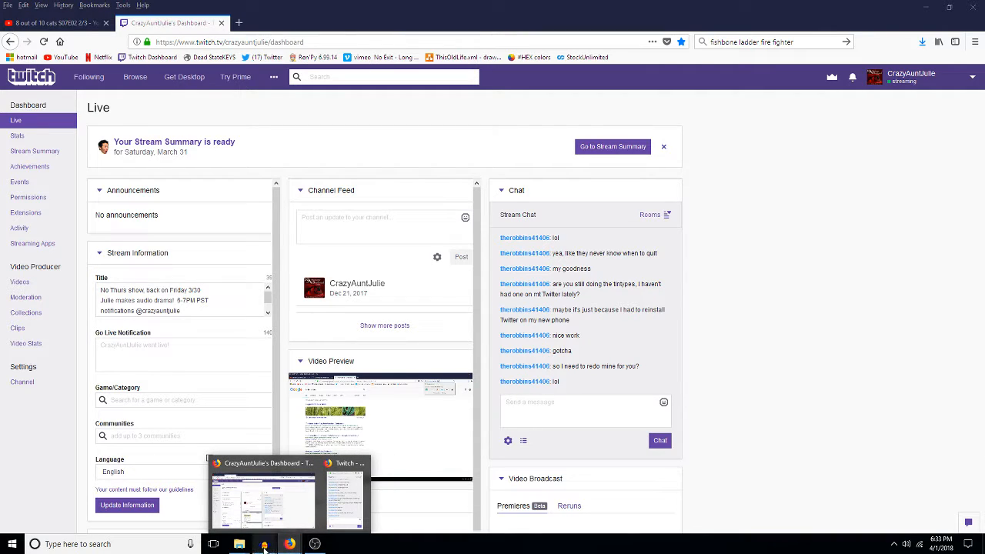
mouse_move(267, 544)
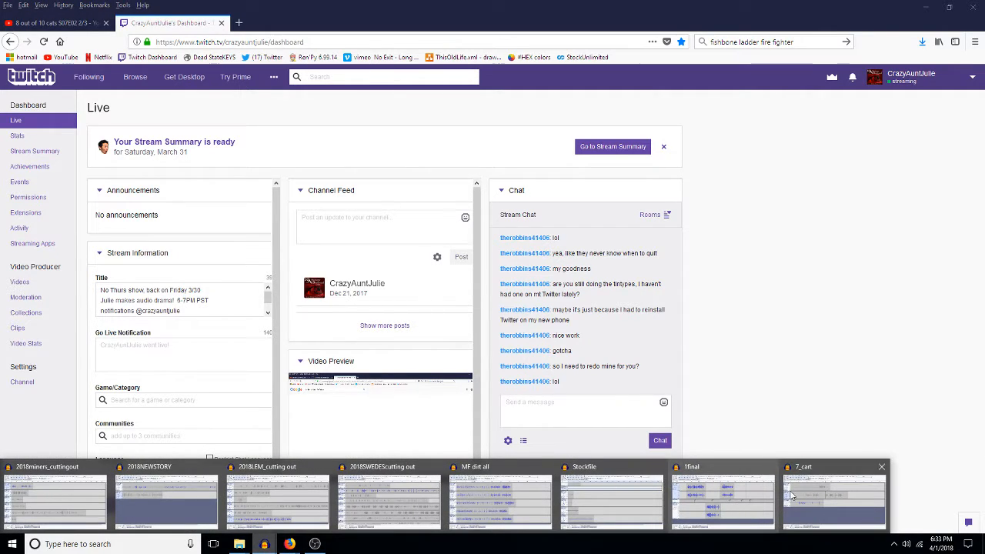
left_click(800, 502)
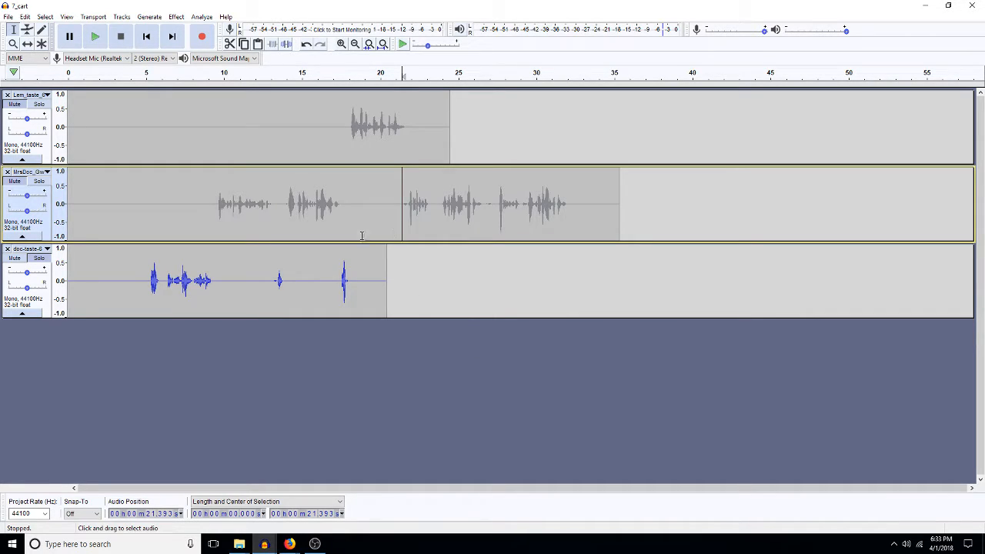
Step: Solo the MrsDoc track, play it, and delete about 6 s from its later clip
left_click(40, 181)
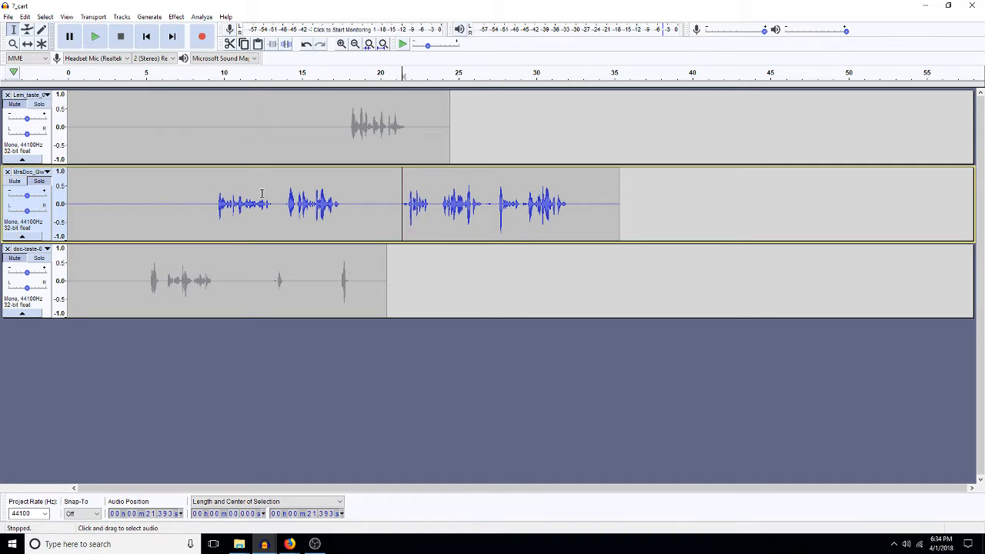
key("space")
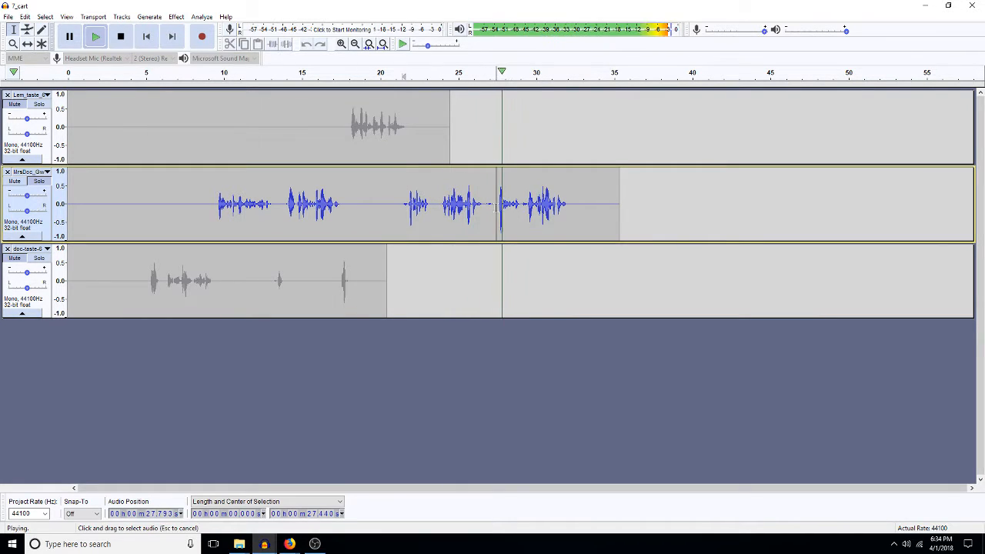
left_click_drag(496, 206, 402, 216)
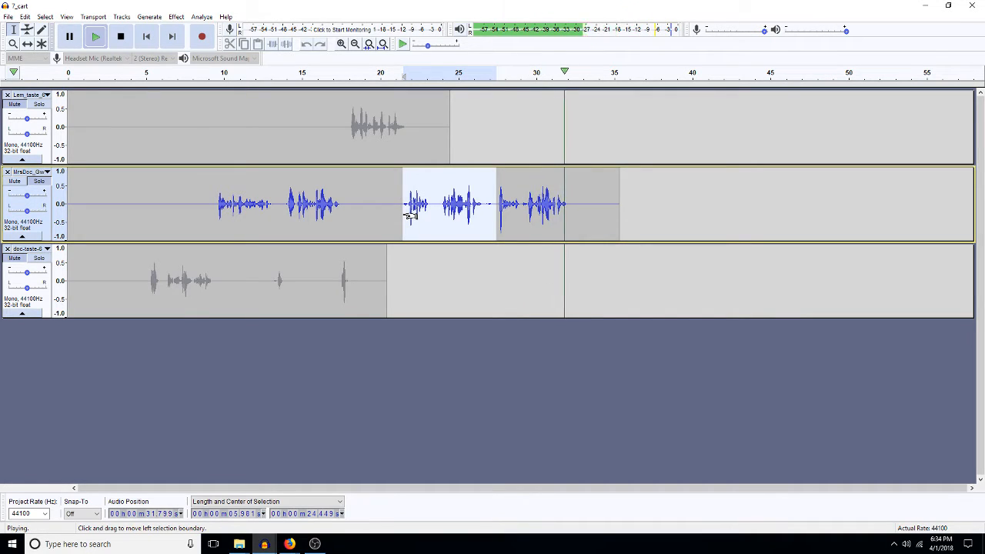
key("space")
key("Delete")
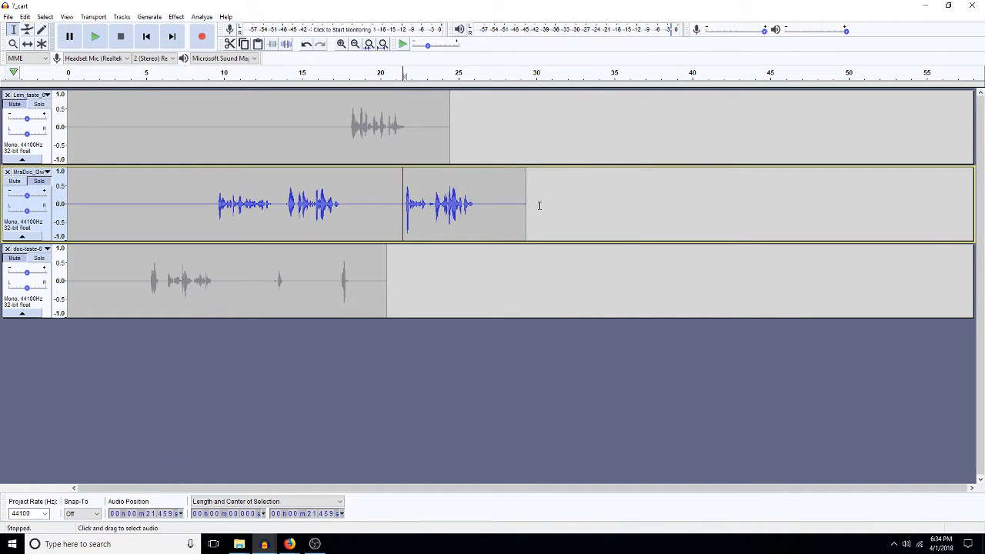
left_click(261, 544)
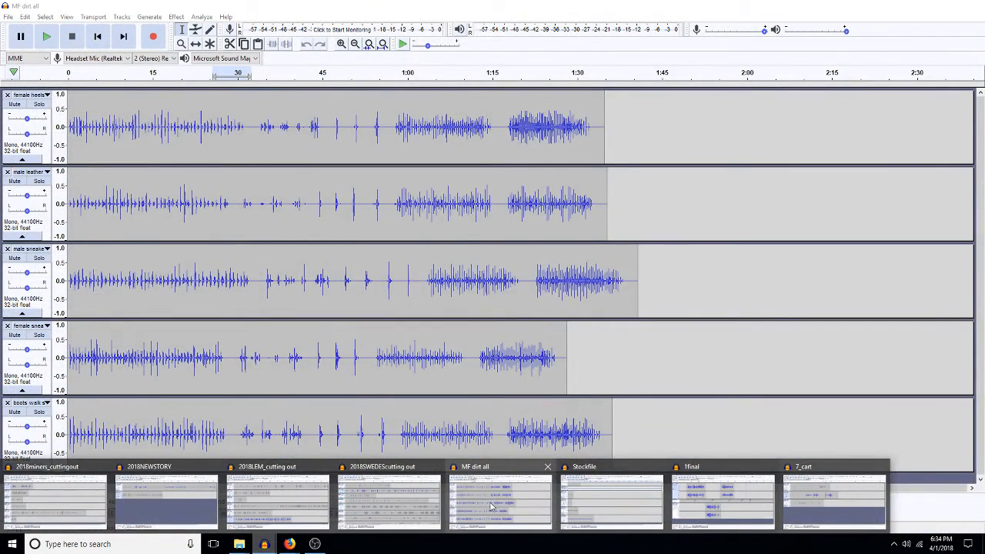
Step: Paste the birds ambience track from Stockfile into 7_cart and fit the project in view
left_click(585, 509)
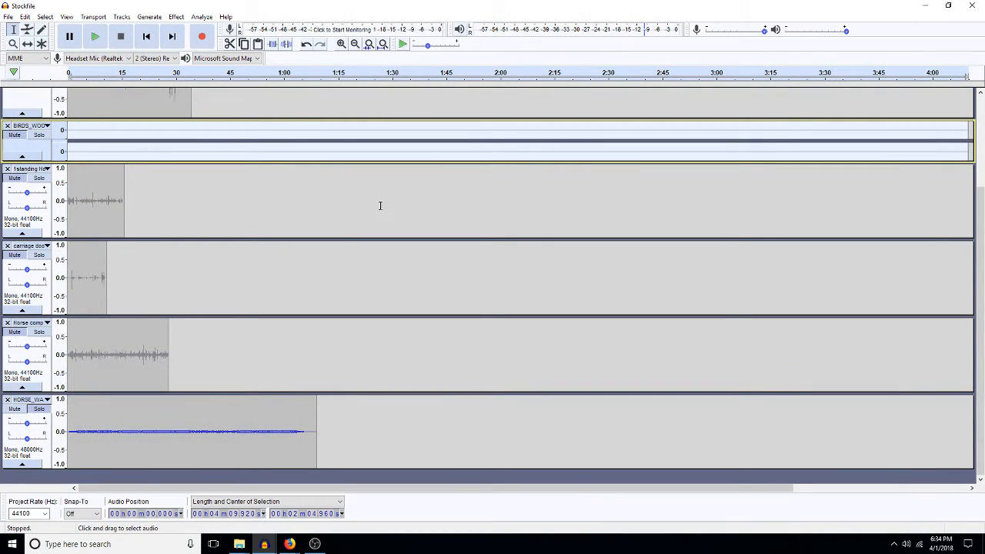
mouse_move(264, 544)
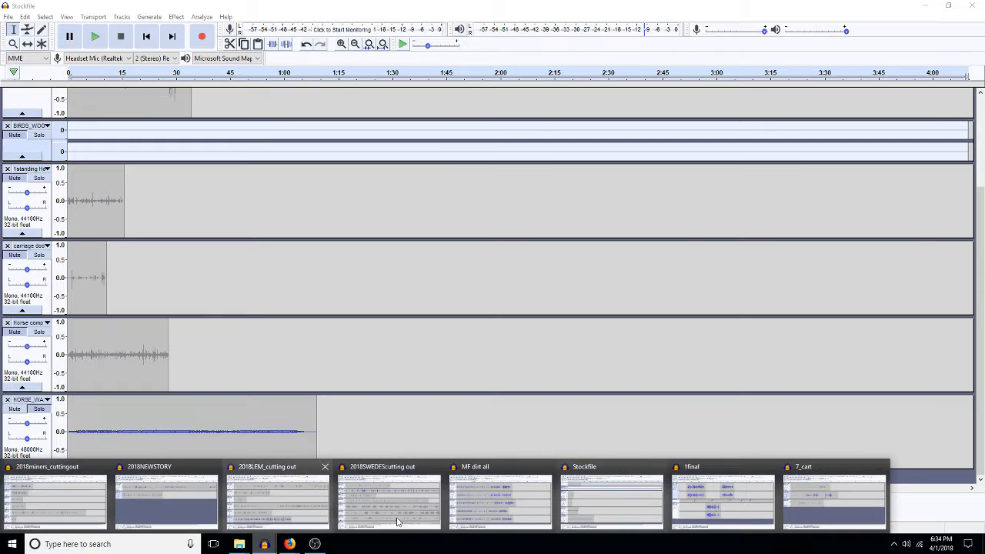
left_click(811, 501)
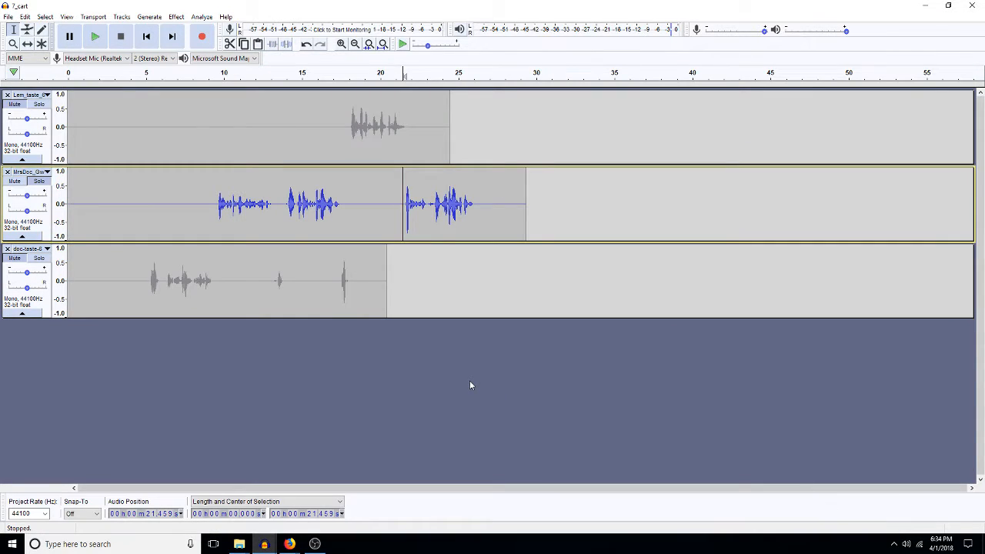
key("ctrl+v")
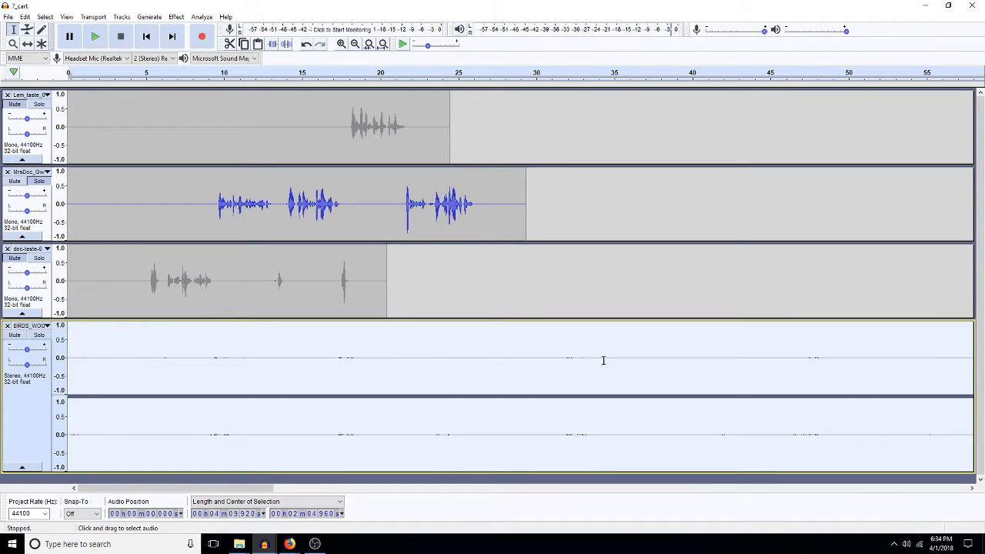
left_click(382, 44)
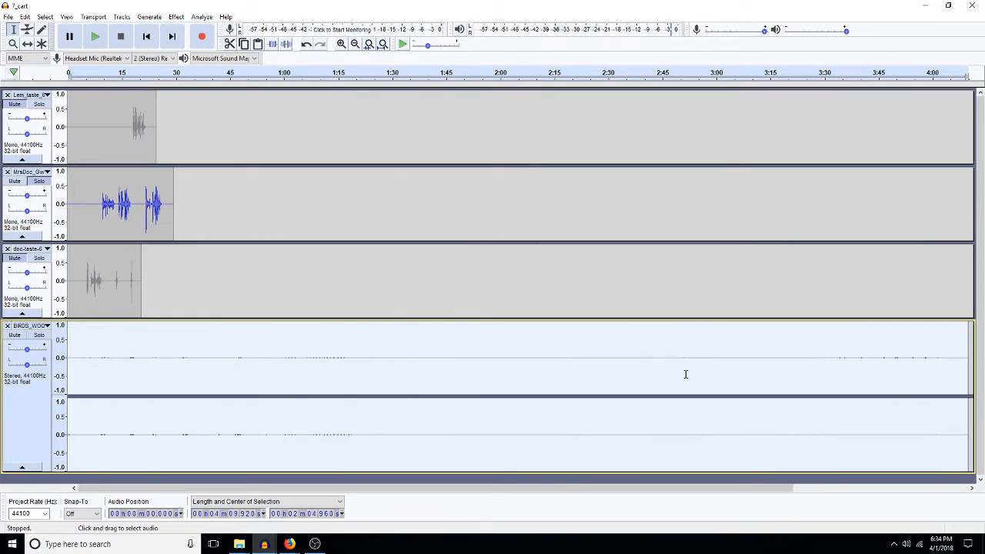
Step: Delete the birds audio's opening 2:29, then remove everything after about 0:38
left_click(606, 377)
key("space")
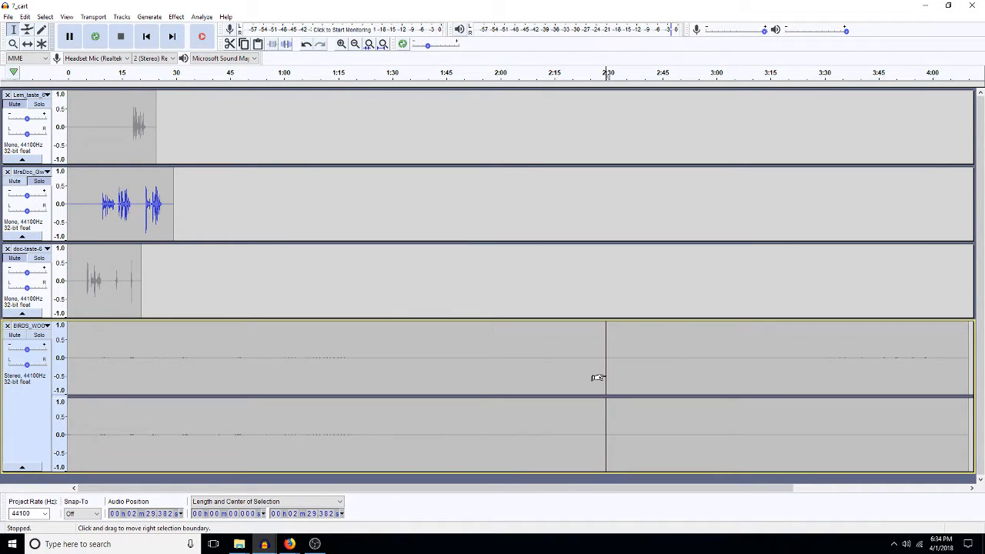
key("shift+Home")
key("Delete")
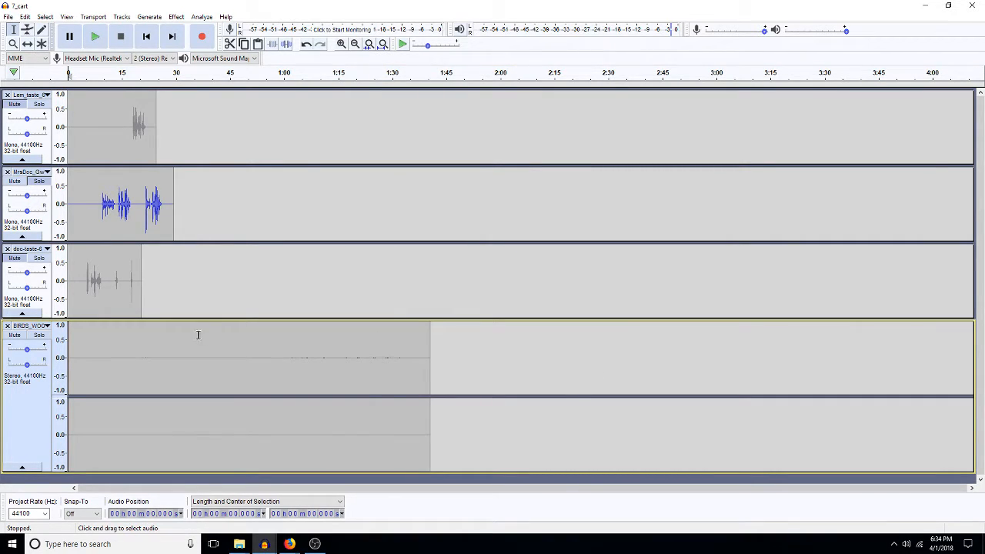
left_click_drag(206, 332, 436, 424)
key("Delete")
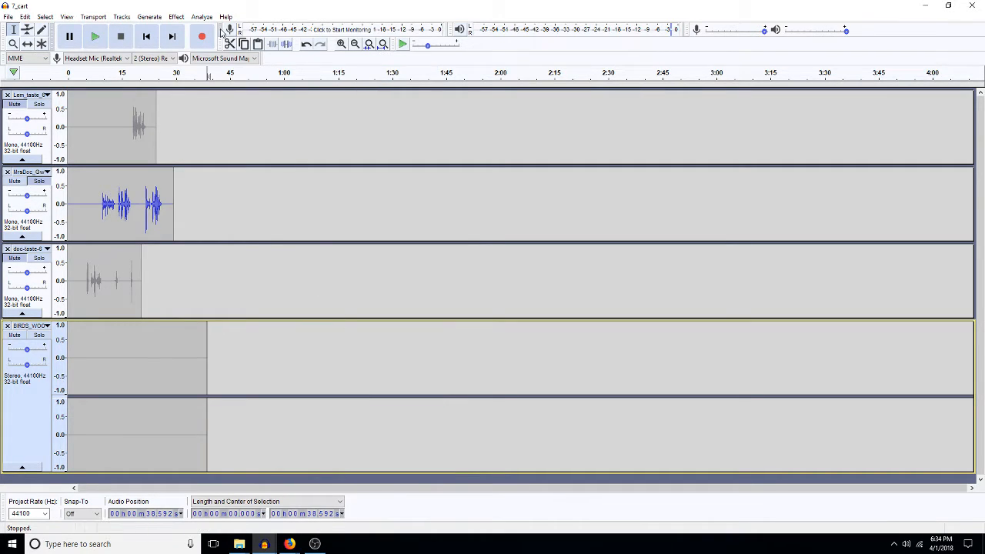
Step: Zoom to the birds clip and trim away everything past 32 seconds
double_click(124, 377)
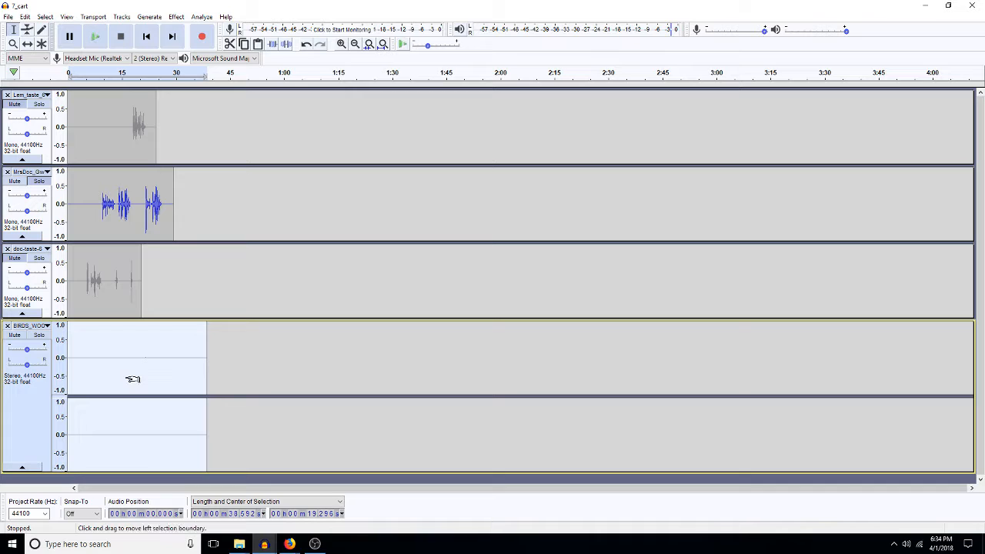
key("ctrl+e")
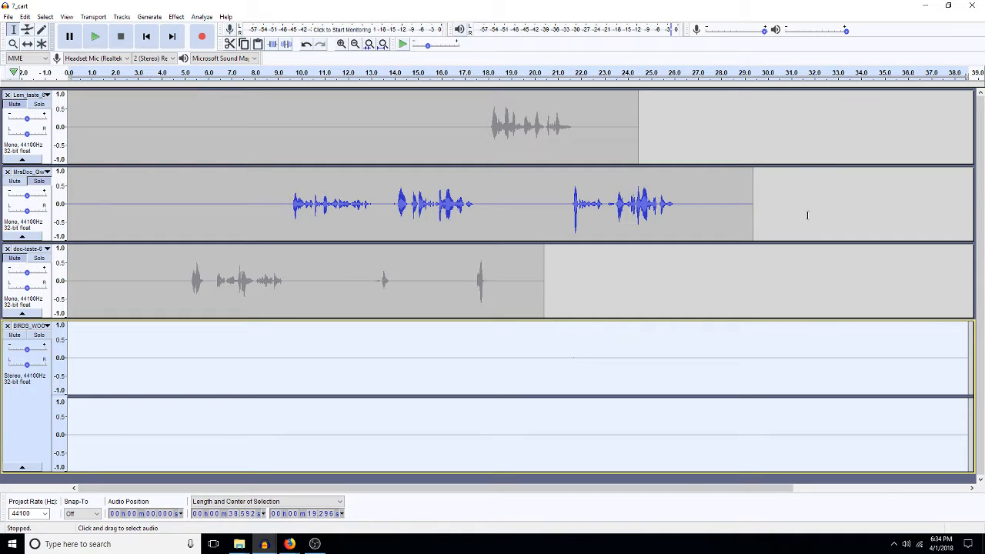
left_click_drag(938, 411, 965, 405)
key("Delete")
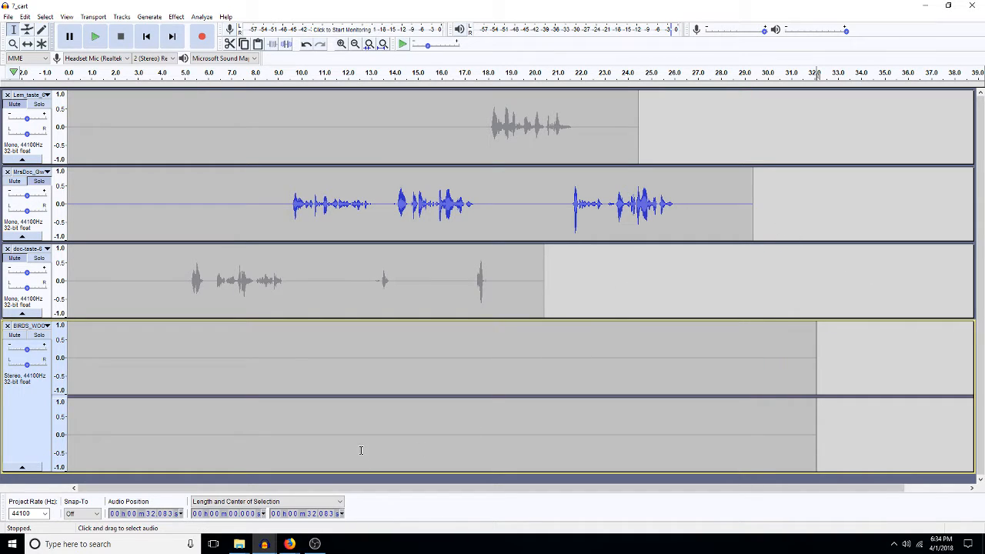
left_click(270, 393)
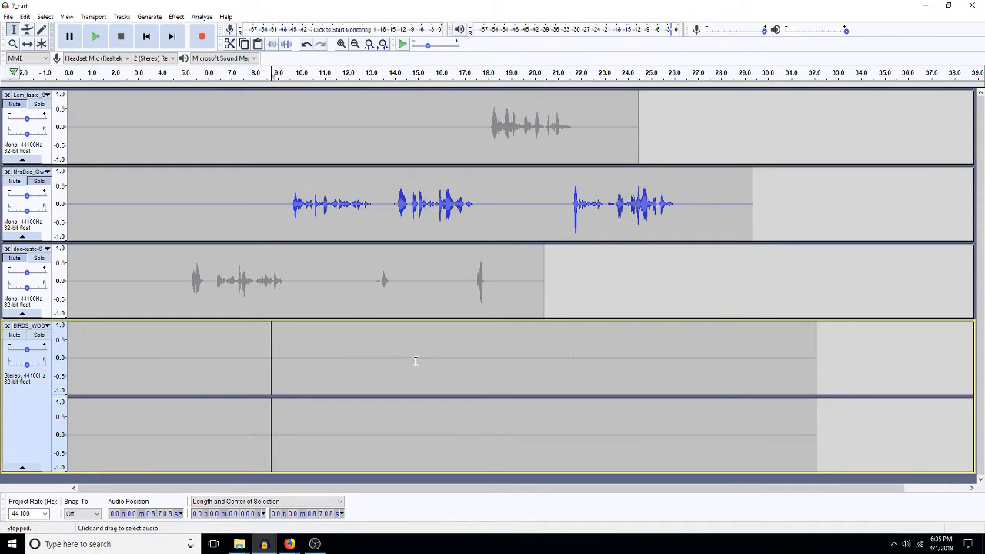
Step: Amplify about 4.6–14.8 s of the third track, then select its short blip near 13–14 s
left_click_drag(414, 293, 178, 297)
key("a")
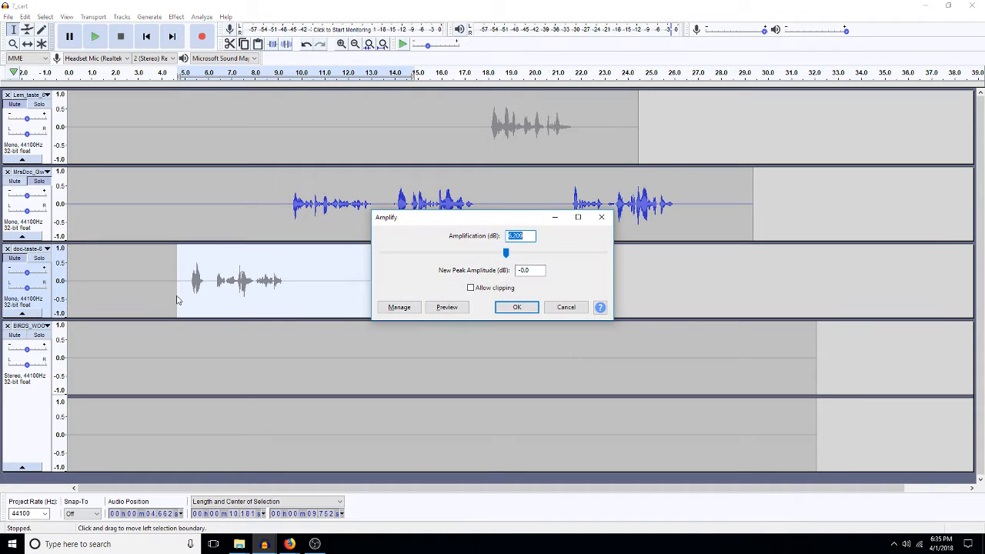
key("Return")
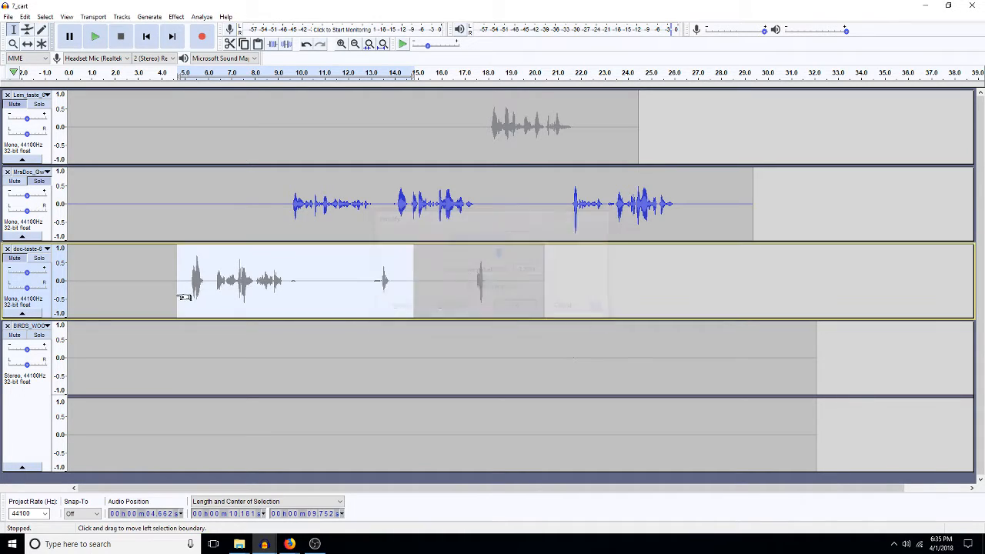
left_click_drag(374, 292, 397, 291)
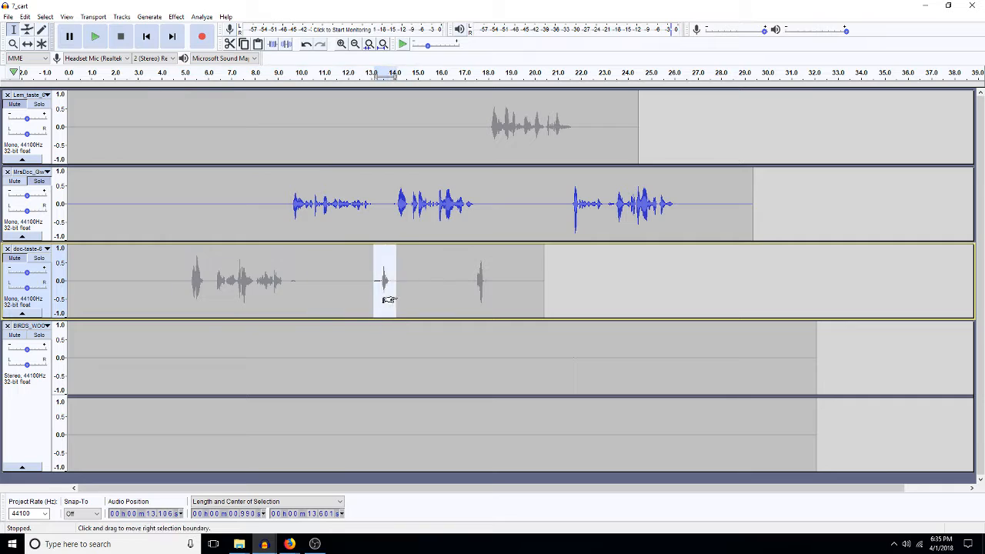
Step: Apply 0 dB Amplify to 9–17.8 s of MrsDoc, then audition the gap near 13–14 s
left_click_drag(278, 195, 483, 221)
key("ctrl+shift+a")
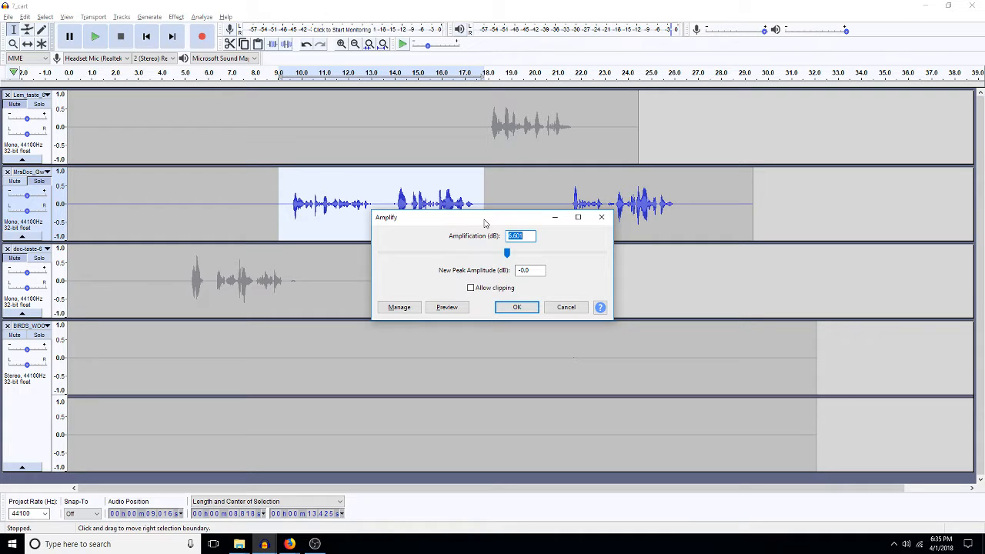
type("0")
key("Return")
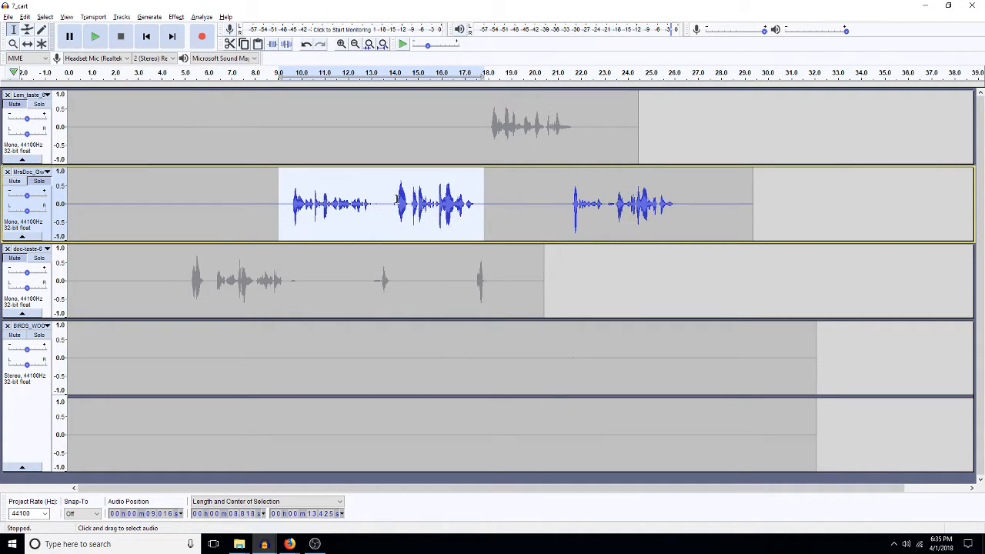
left_click_drag(396, 198, 373, 212)
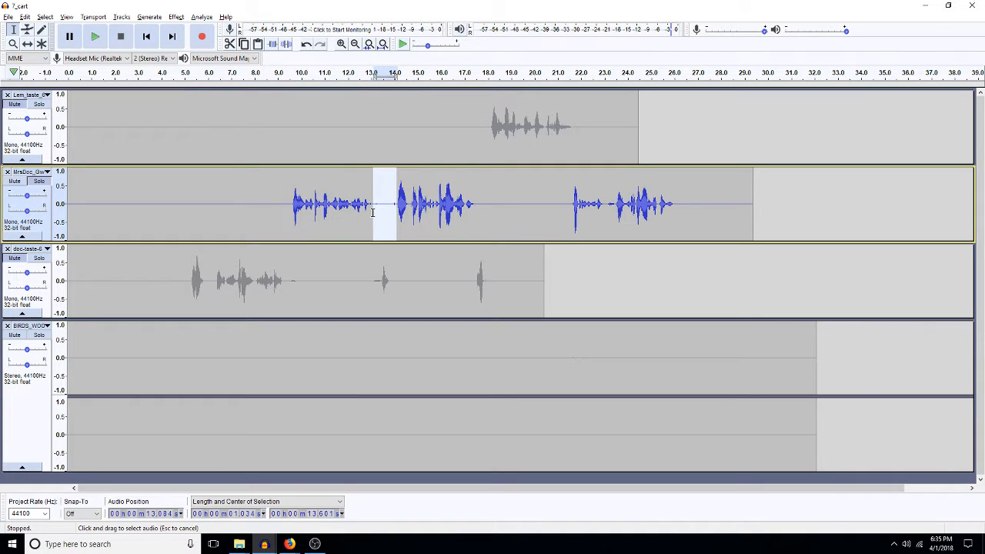
key("space")
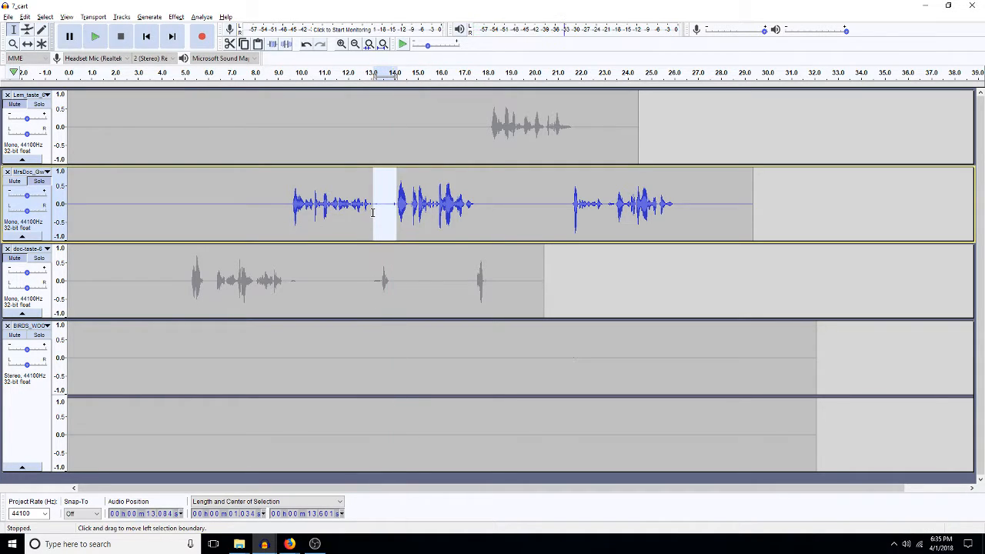
key("space")
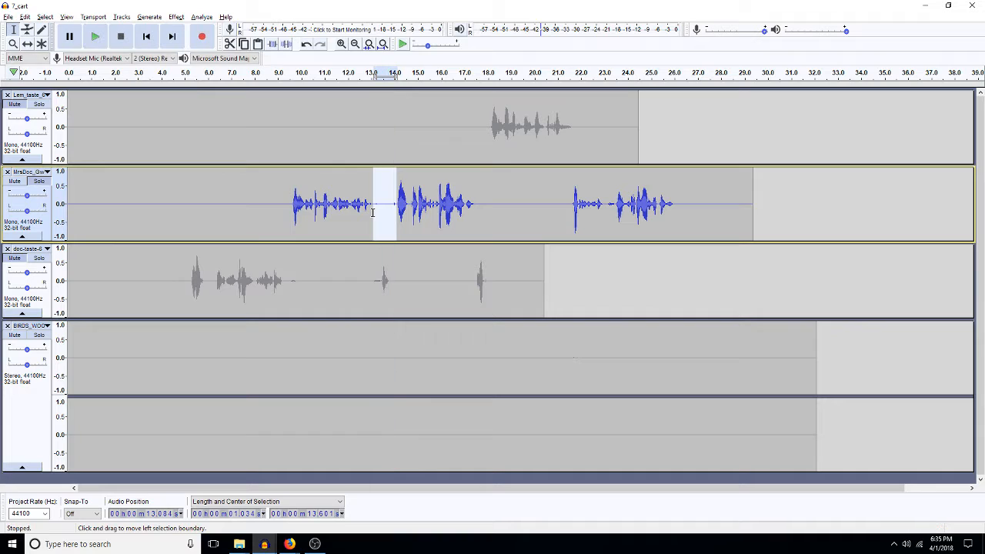
Step: Boost the MrsDoc phrase from about 14.6 to 17.9 s by 3 dB
mouse_move(485, 210)
left_mouse_down()
mouse_move(389, 227)
mouse_move(428, 206)
mouse_move(483, 210)
left_mouse_up()
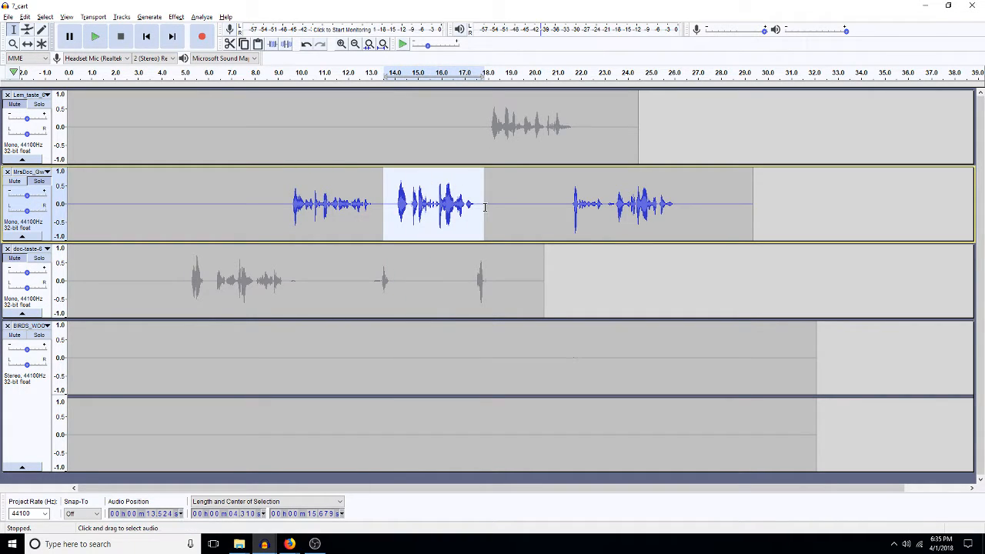
key("ctrl+r")
key("BackSpace")
type("3")
key("Return")
Step: Boost the short MrsDoc phrase near 22–23 s by 5 dB, then select the 9.6–13.4 s phrase
left_click_drag(605, 217, 586, 230)
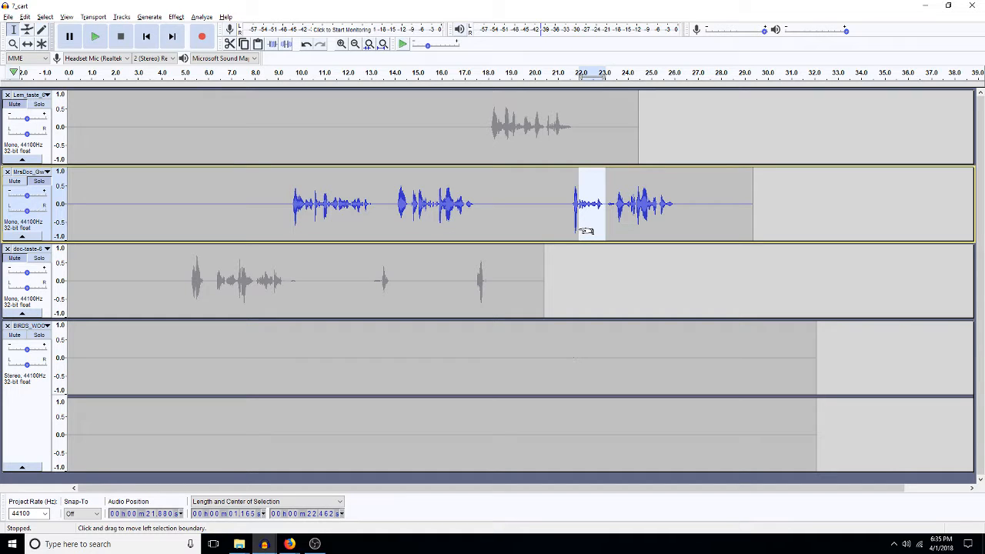
key("ctrl+r")
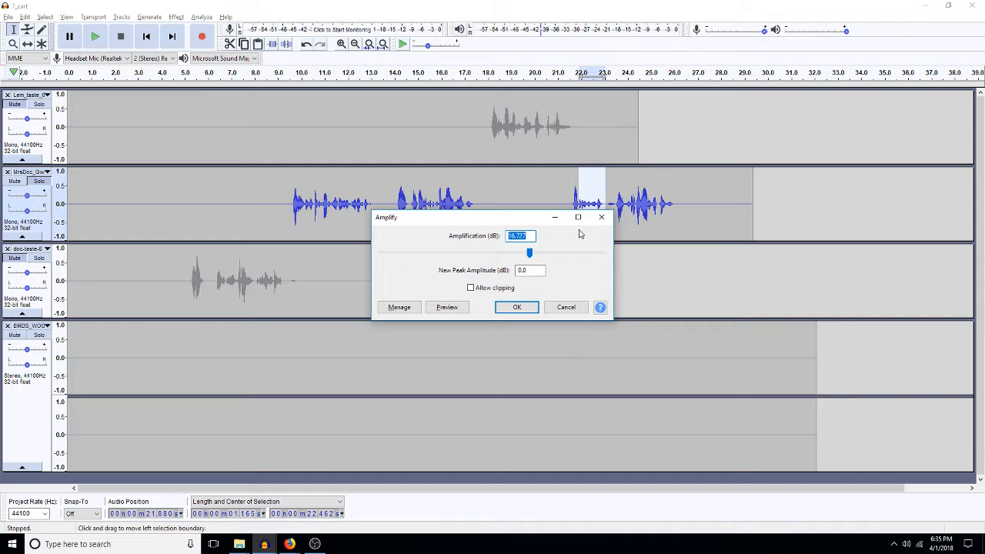
type("5")
key("Return")
left_click(519, 216)
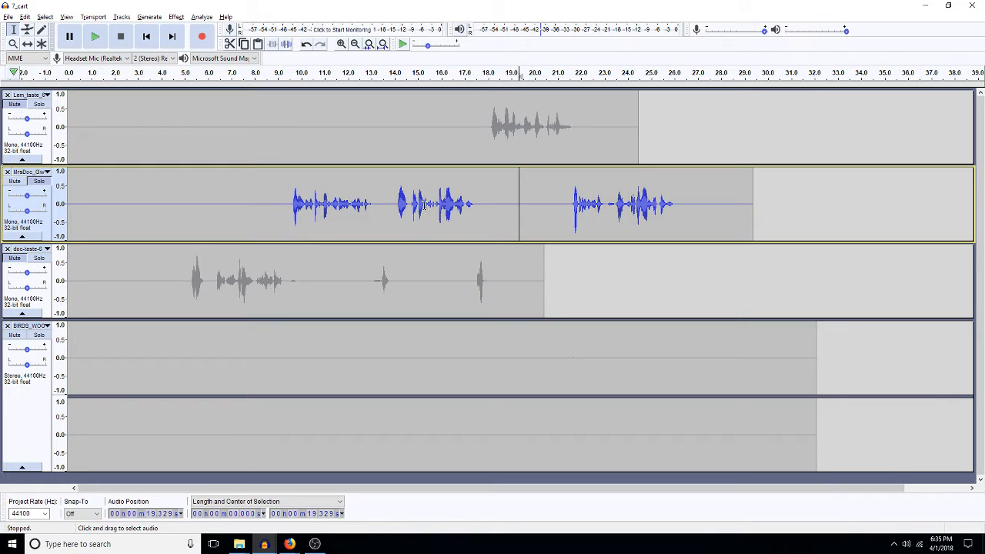
mouse_move(380, 204)
left_mouse_down()
mouse_move(293, 206)
mouse_move(378, 205)
left_mouse_up()
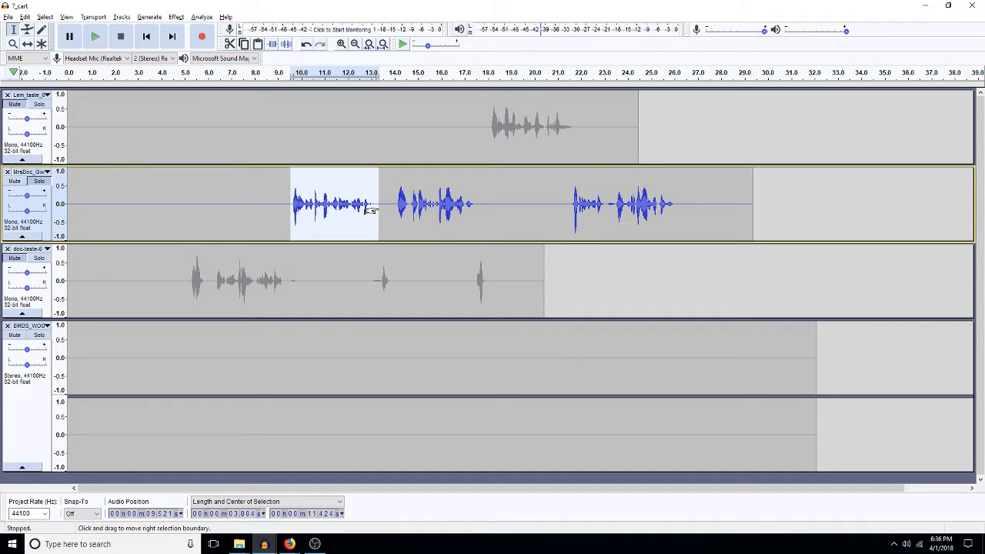
Step: Select the whole MrsDoc clip and apply Pop Mute with a -3 dB threshold
double_click(514, 183)
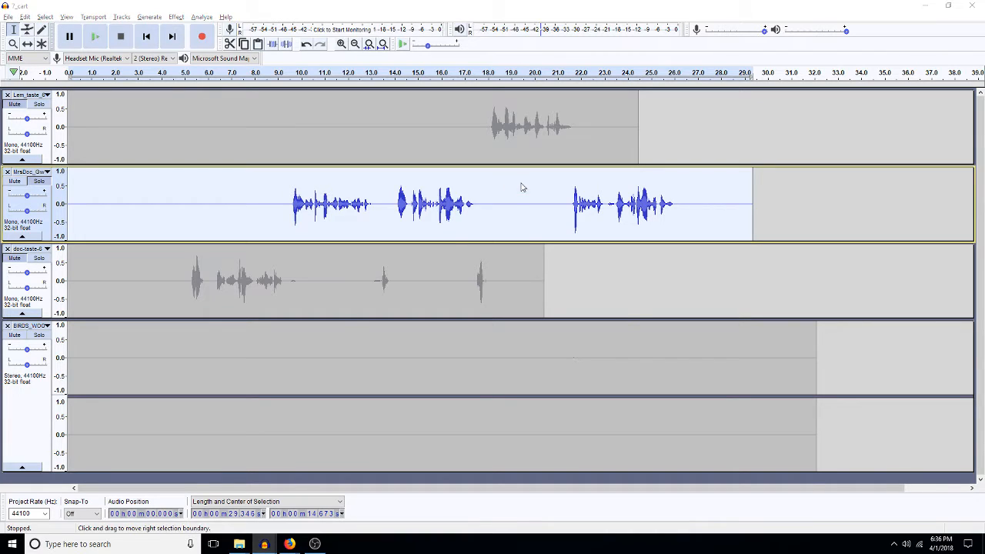
key("ctrl+r")
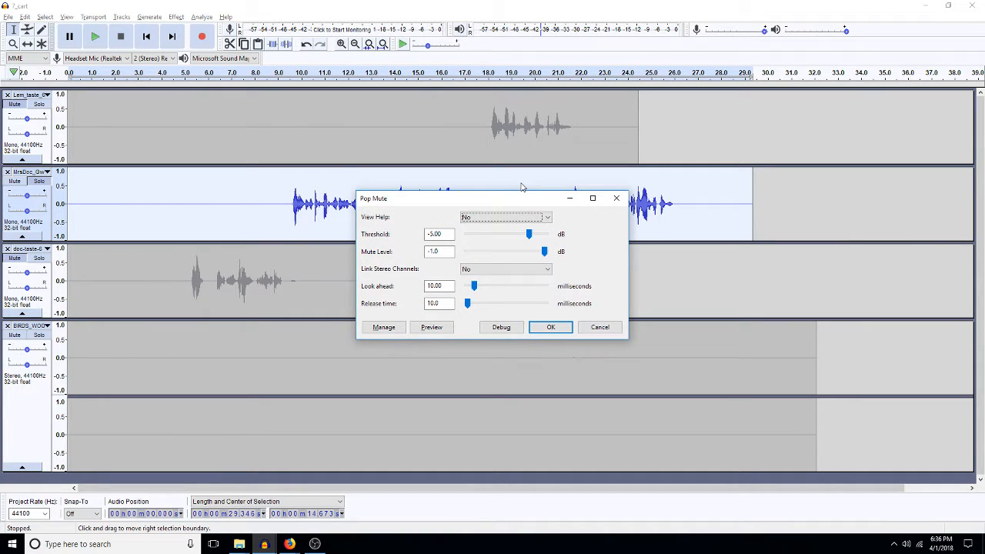
key("Tab")
type("-3")
key("Return")
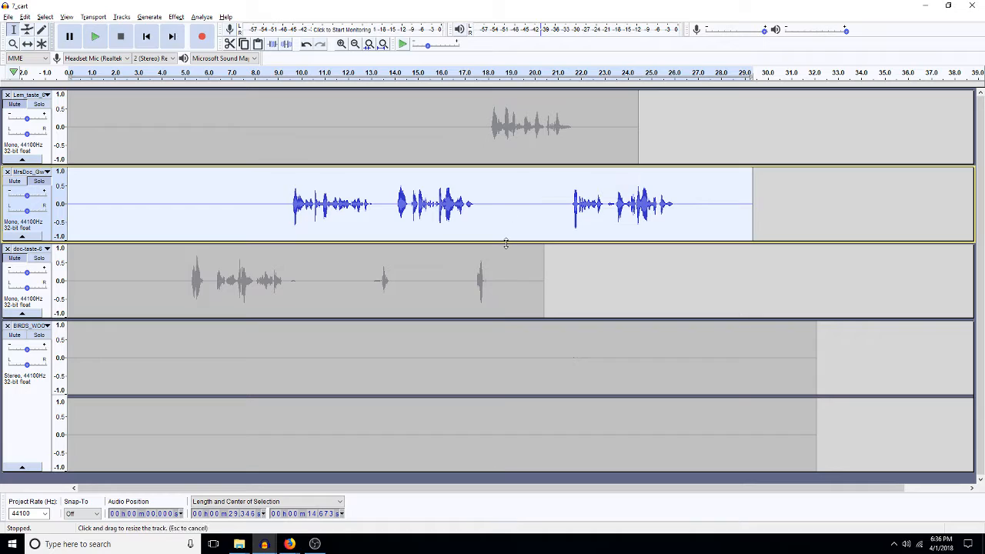
Step: Save the 7_cart project and release the solo on the MrsDoc track
left_click(496, 269)
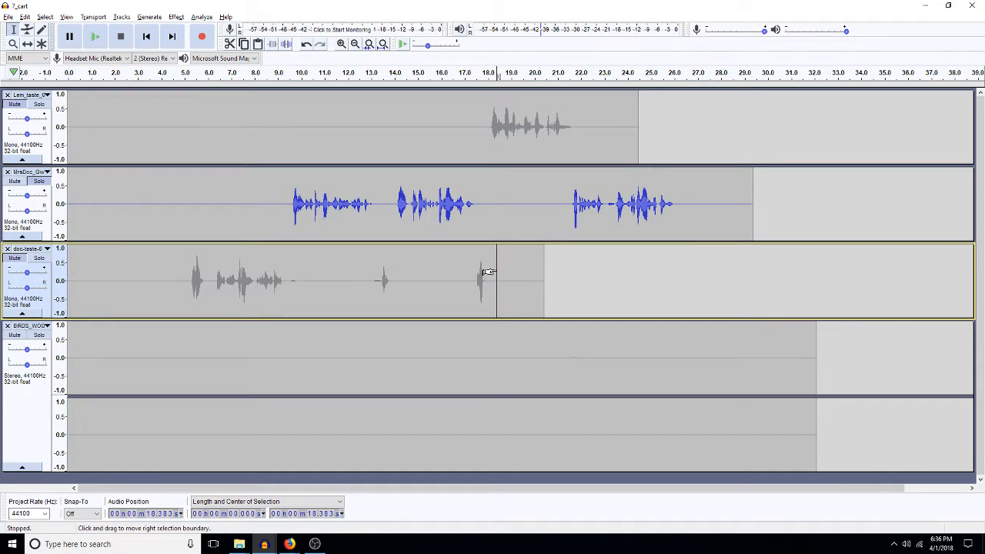
key("ctrl+s")
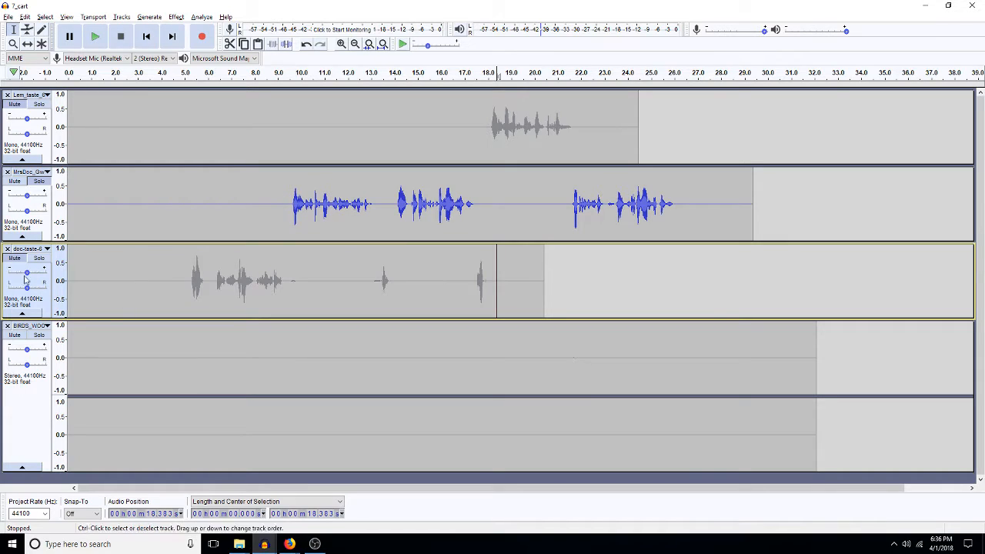
left_click(39, 181)
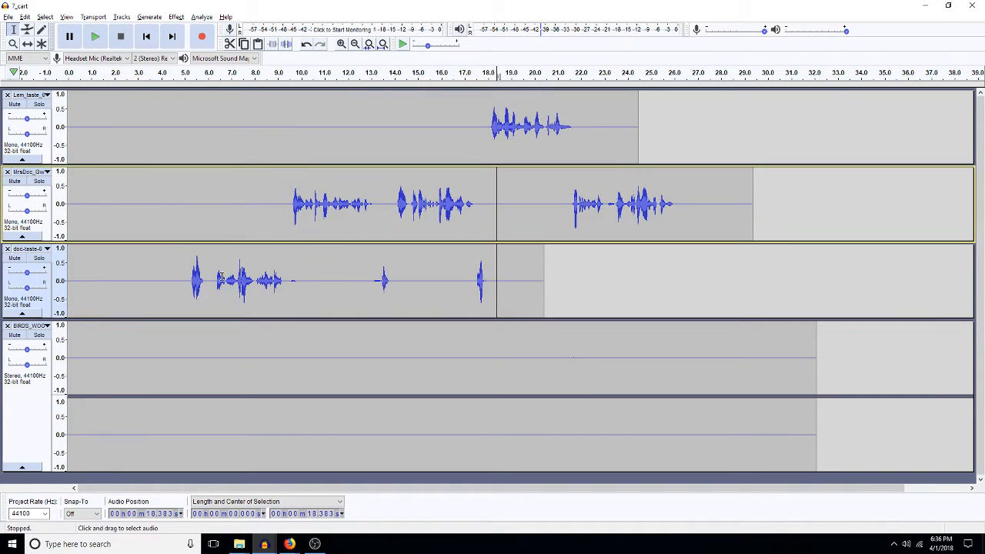
Step: Pan Lem_taste left and MrsDoc slightly right, then collapse the stereo BIRDS track
left_click(163, 207)
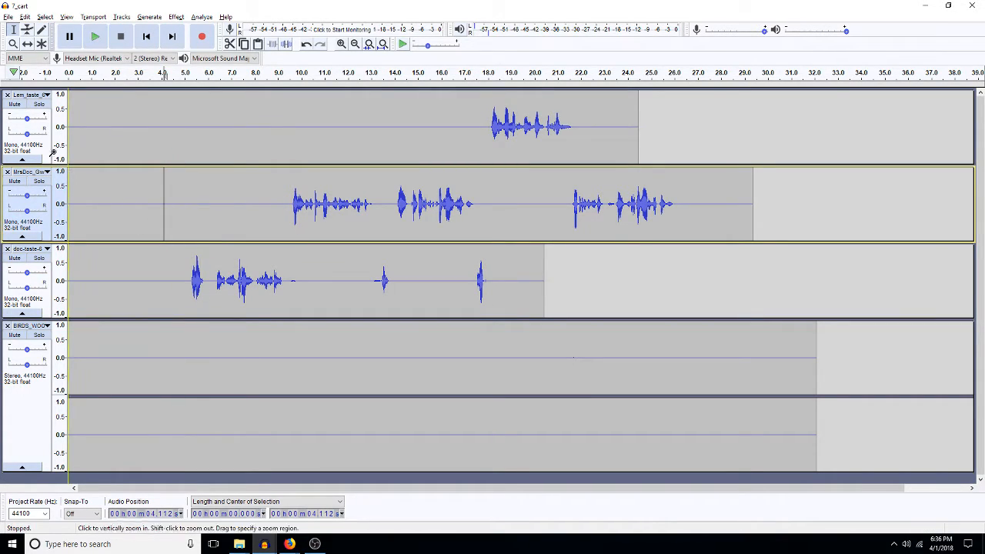
left_click_drag(27, 136, 21, 135)
left_click_drag(24, 211, 33, 214)
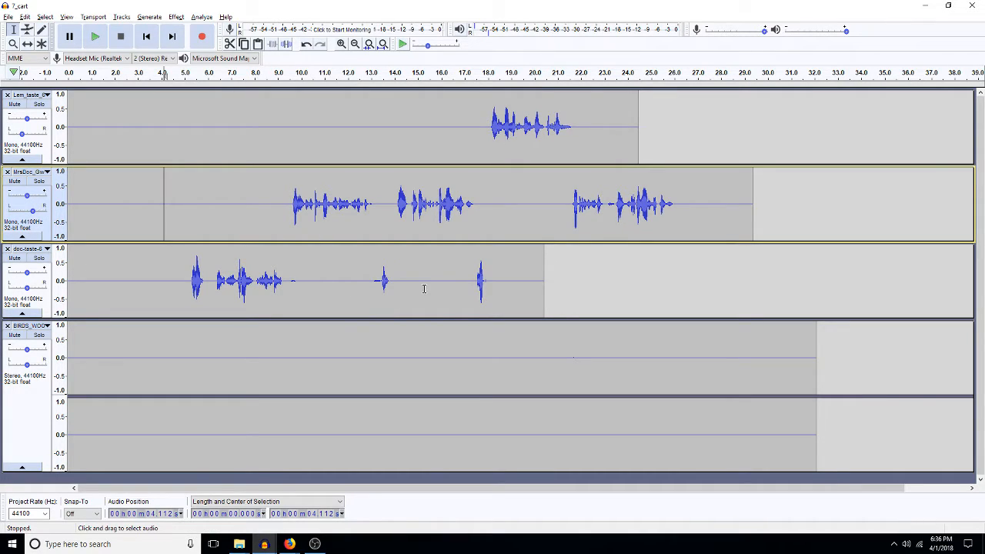
left_click(21, 467)
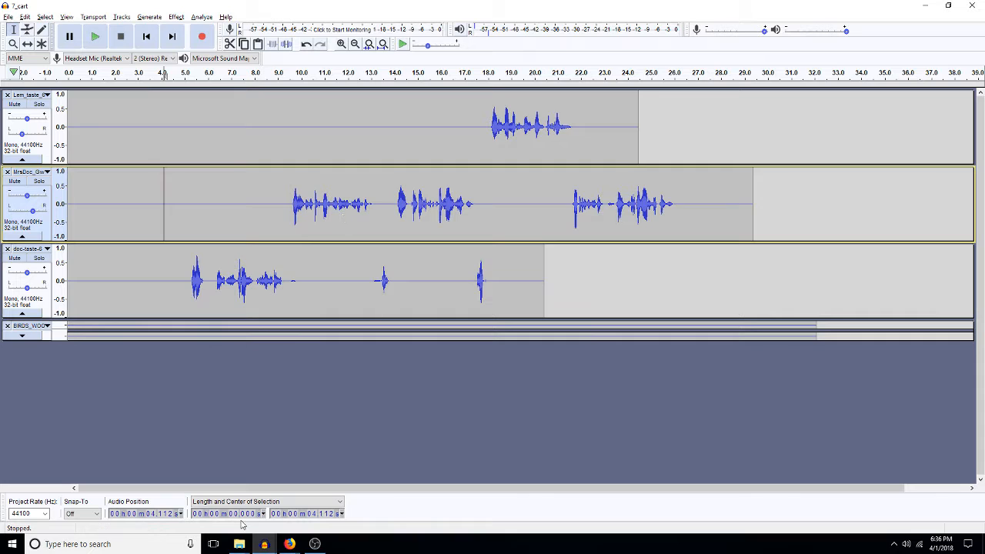
Step: Switch to the Stockfile project and select the whole horse clip
left_click(264, 544)
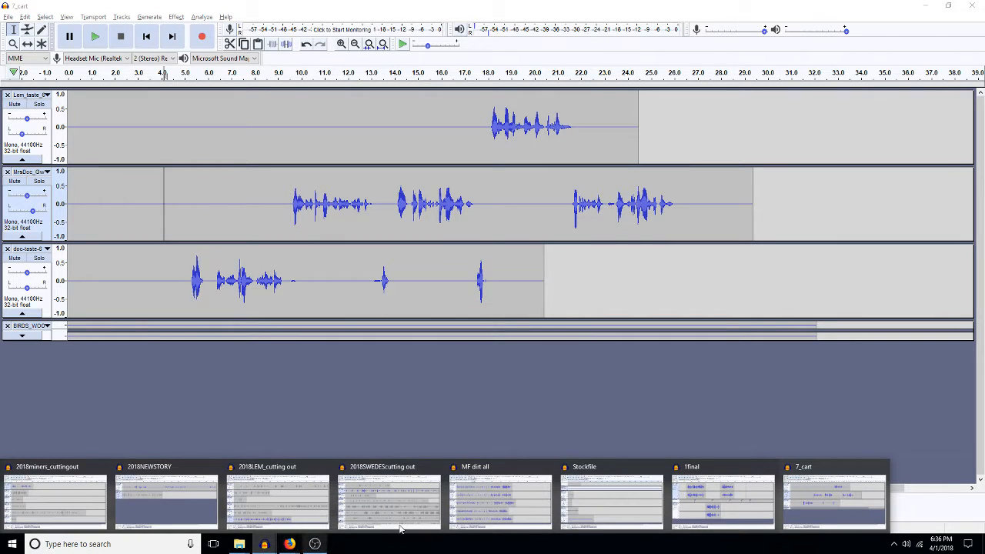
left_click(606, 526)
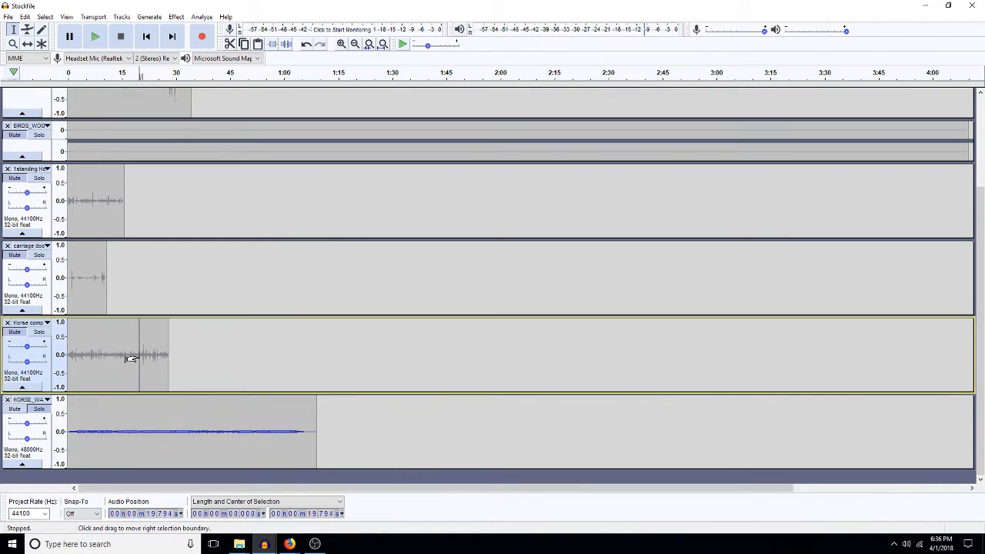
double_click(131, 356)
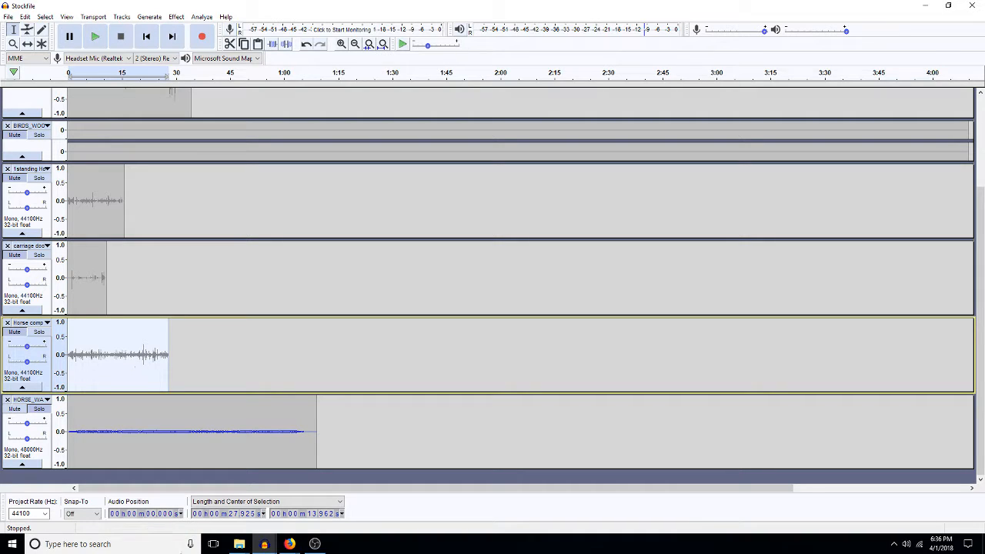
Step: Paste the horse clip into 7_cart as a new track and shift it to start near 2.9 s
left_click(263, 544)
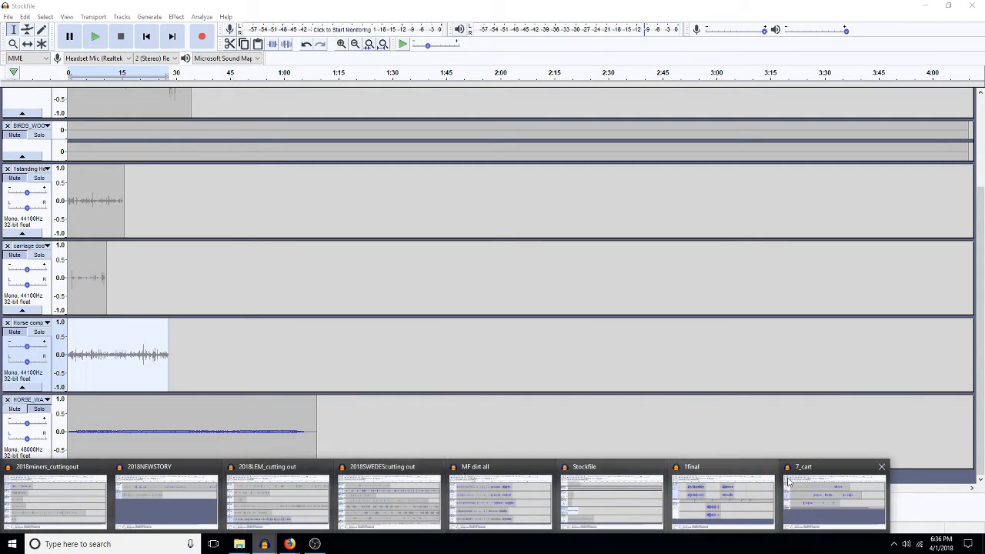
left_click(812, 497)
key("ctrl+v")
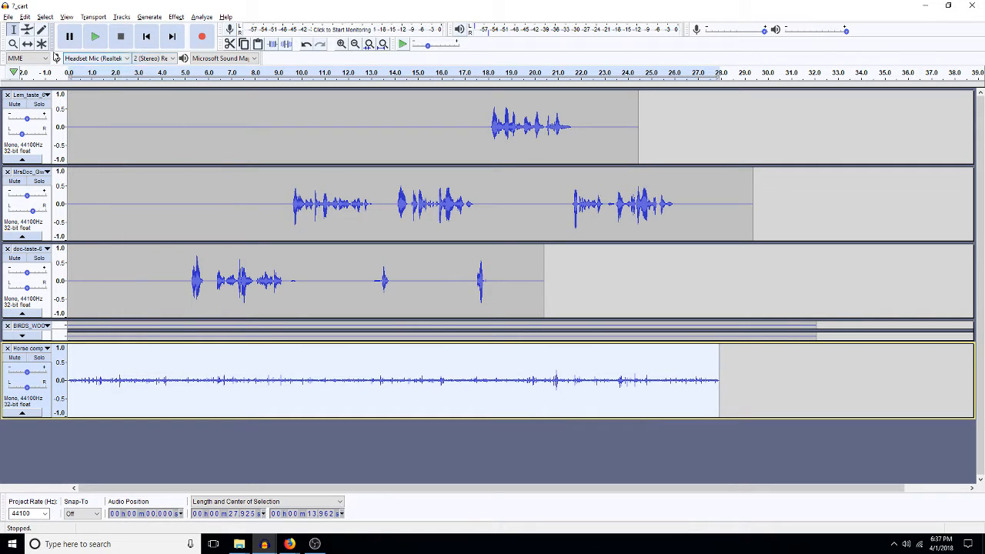
left_click(27, 43)
left_click_drag(176, 365, 246, 386)
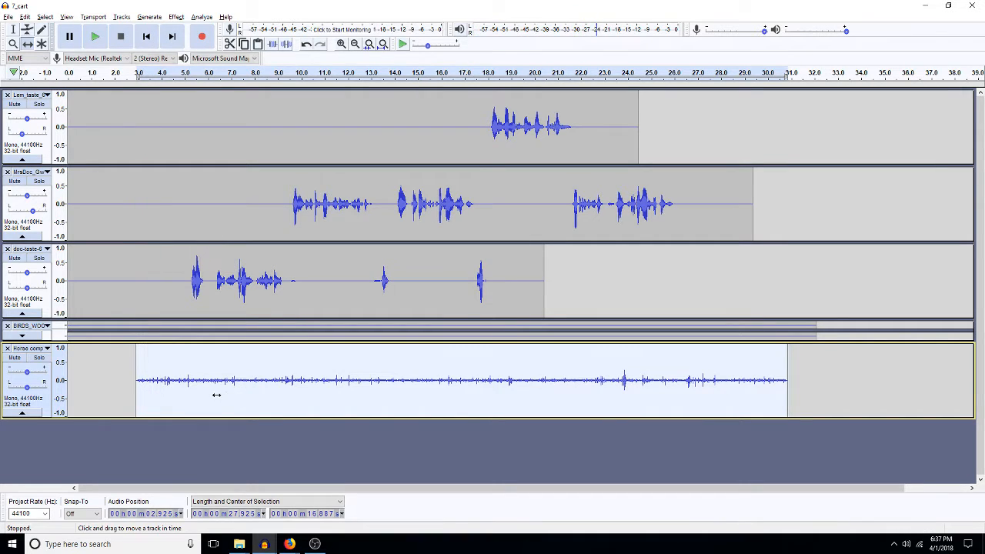
Step: Apply a 100 Hz high-pass filter to the Horse comp track
key("ctrl+h")
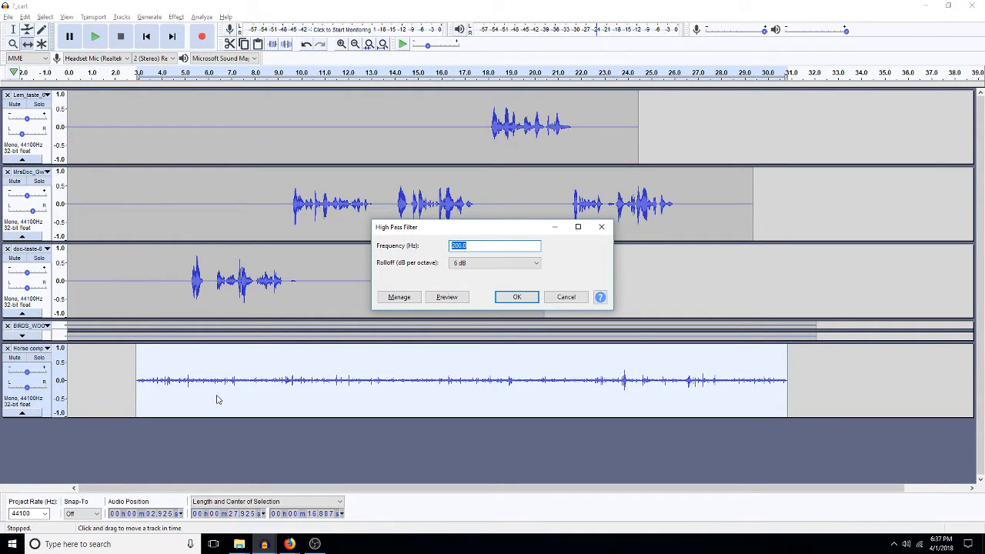
type("100")
key("Return")
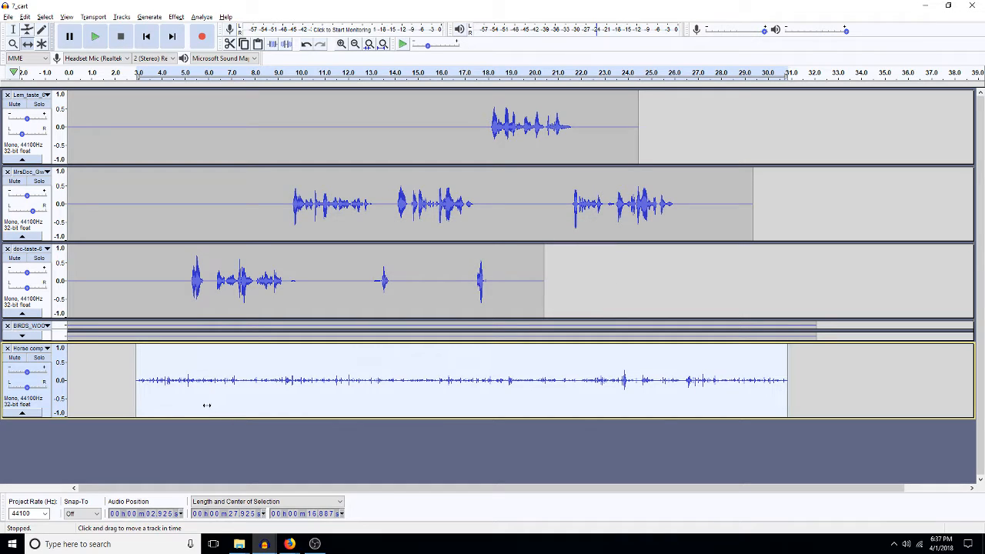
Step: Amplify the Horse track by -3 dB, then place the cursor at 4.86 s
key("ctrl+alt+a")
type("-3")
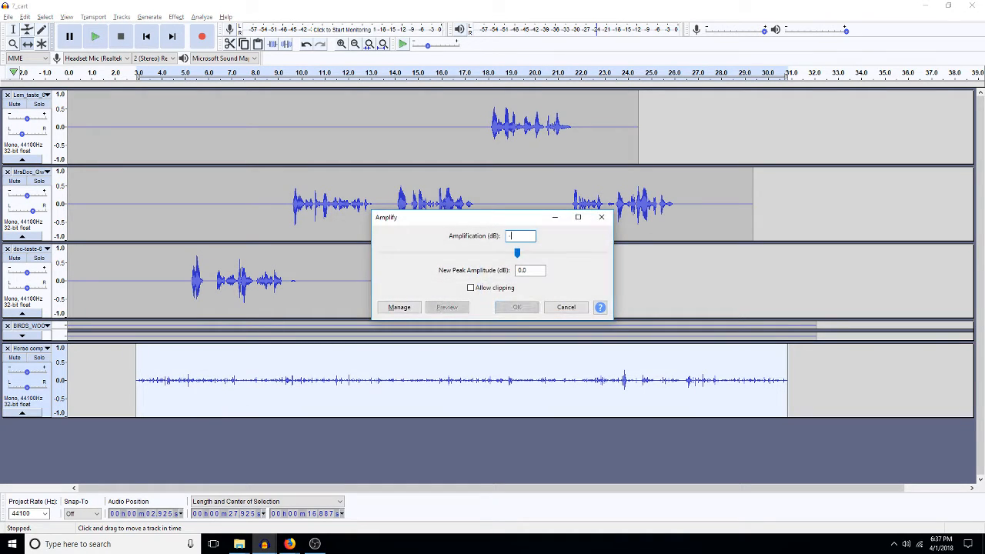
key("Return")
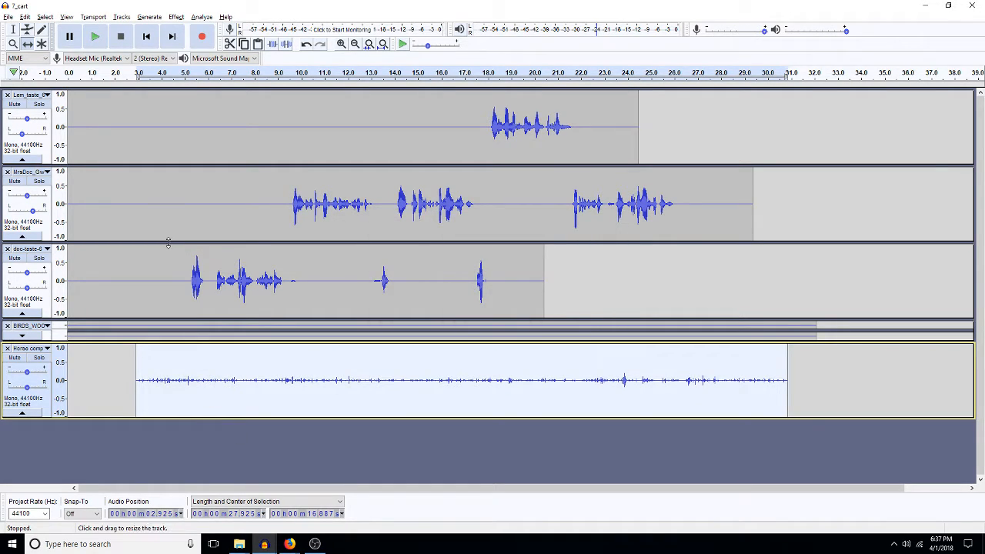
left_click(15, 29)
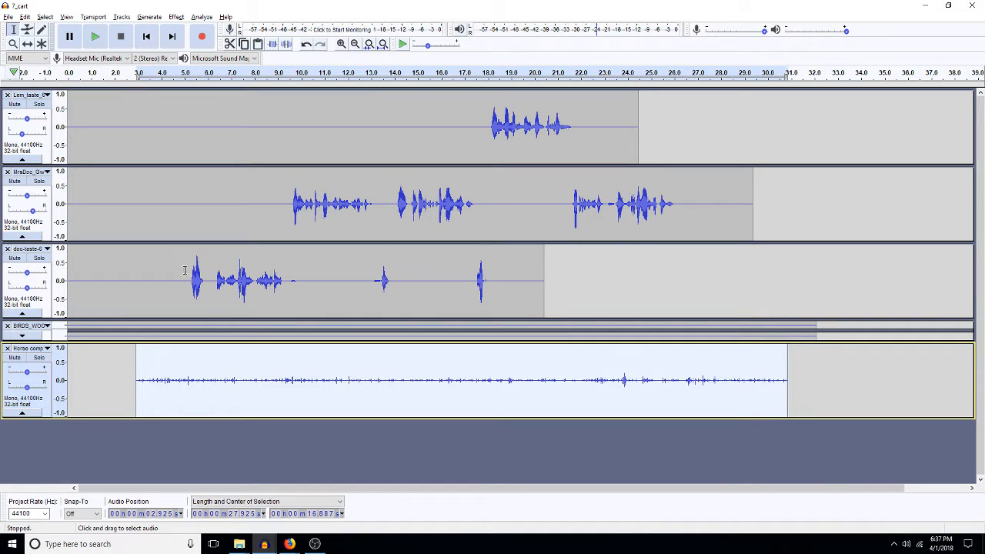
left_click(181, 271)
Step: Pan the Horse comp track toward the right while the mix plays from 4.86 s
key("space")
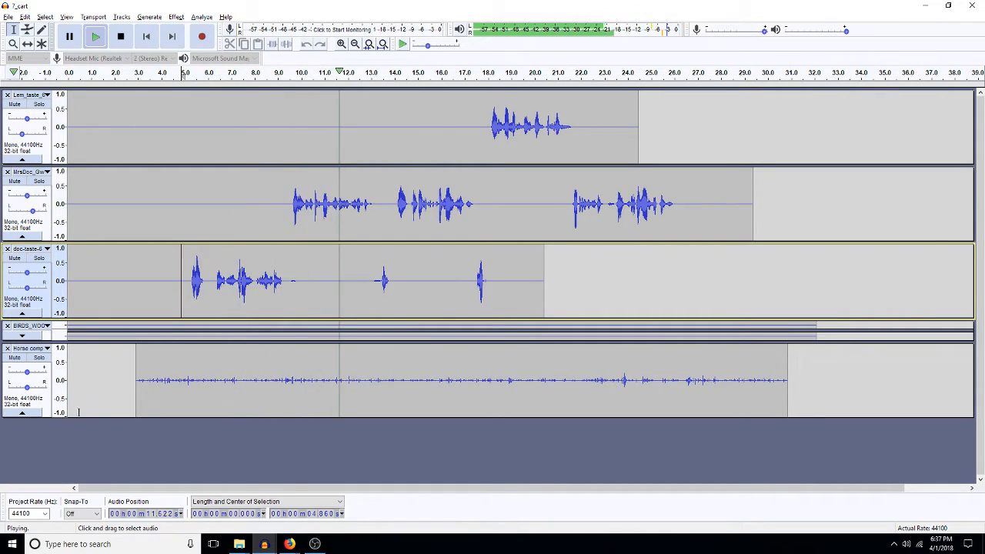
left_click_drag(27, 388, 36, 387)
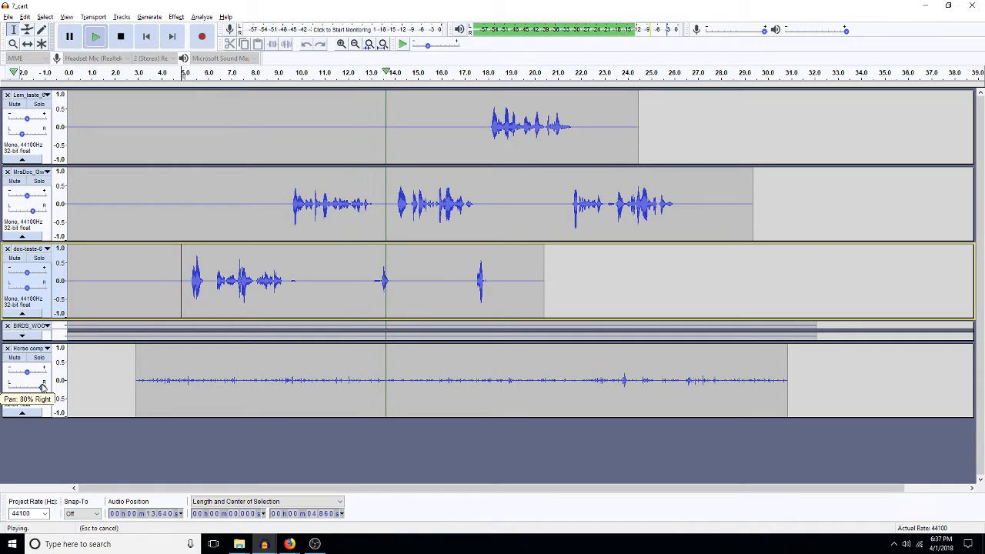
left_click(183, 403)
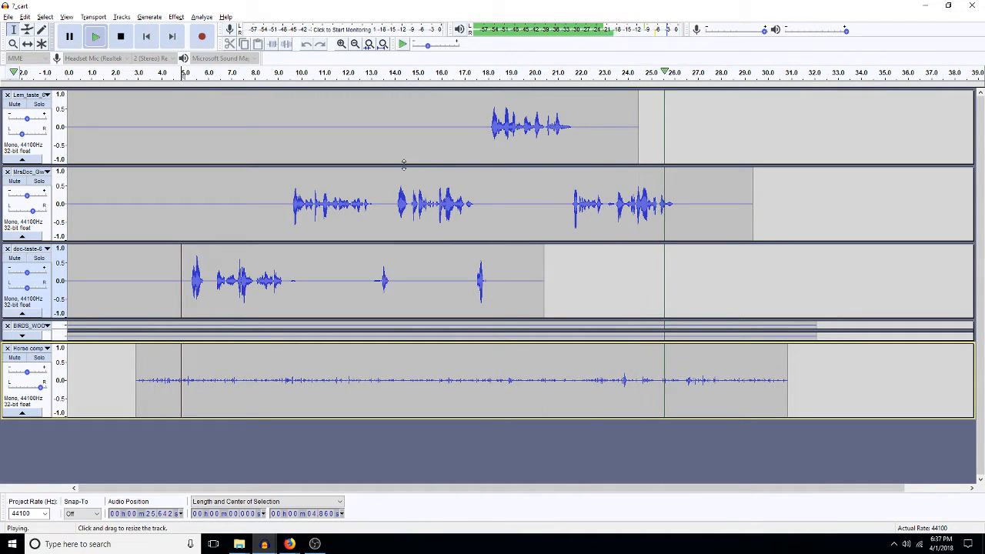
key("space")
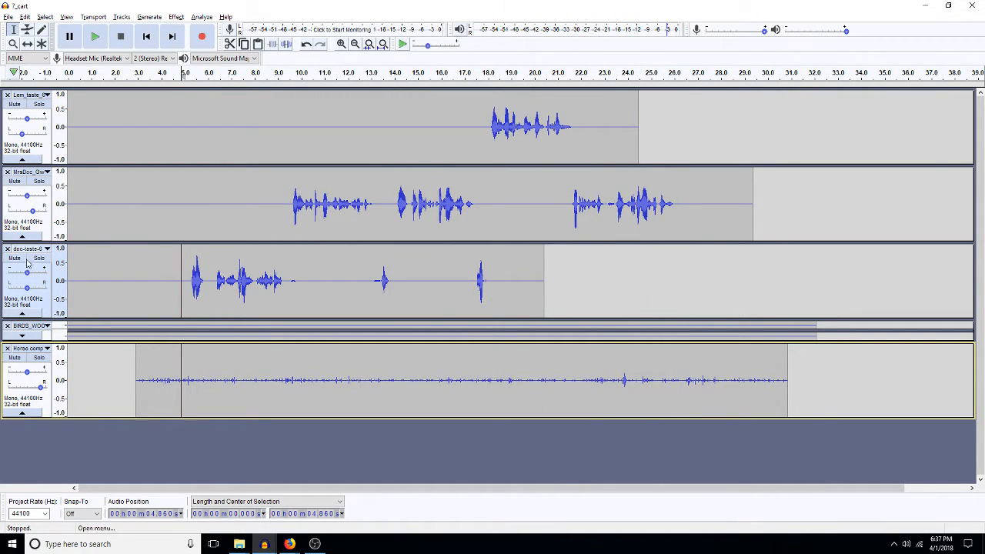
Step: Nudge the pan of the three voice tracks, the first and third slightly left
left_click_drag(27, 290, 23, 289)
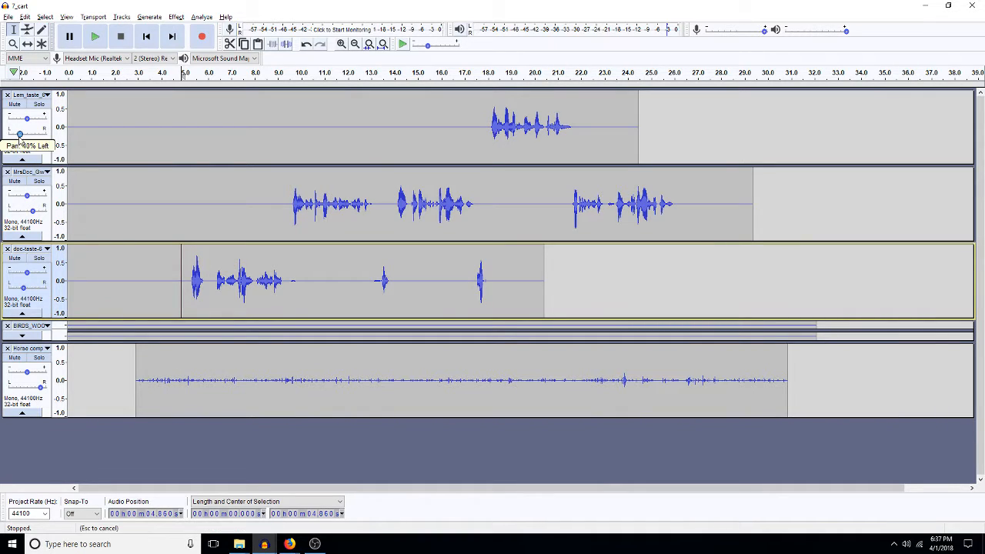
left_click_drag(22, 134, 20, 134)
left_click_drag(33, 212, 31, 212)
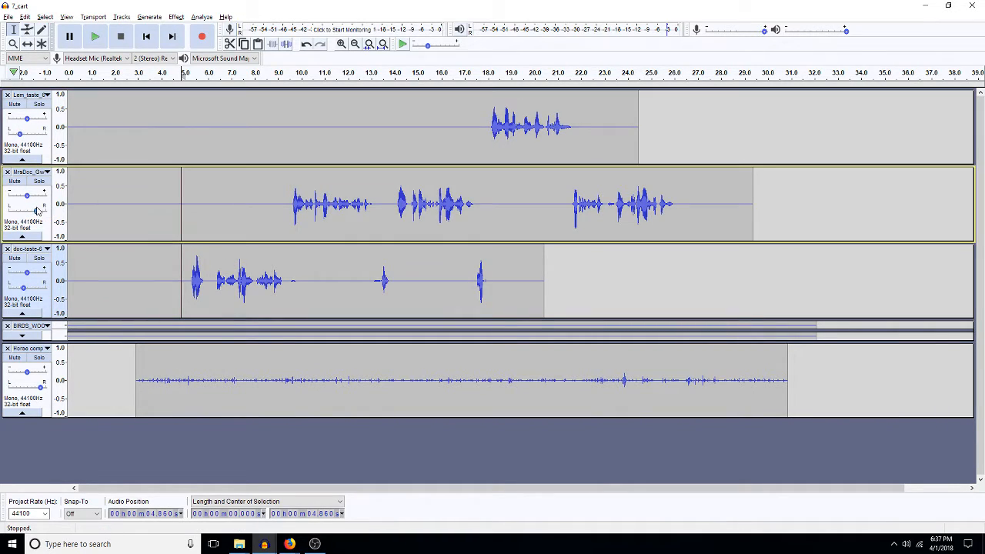
Step: Play from about 20 s to locate the problem spot and zoom in around 20.8 s
left_click(531, 129)
key("space")
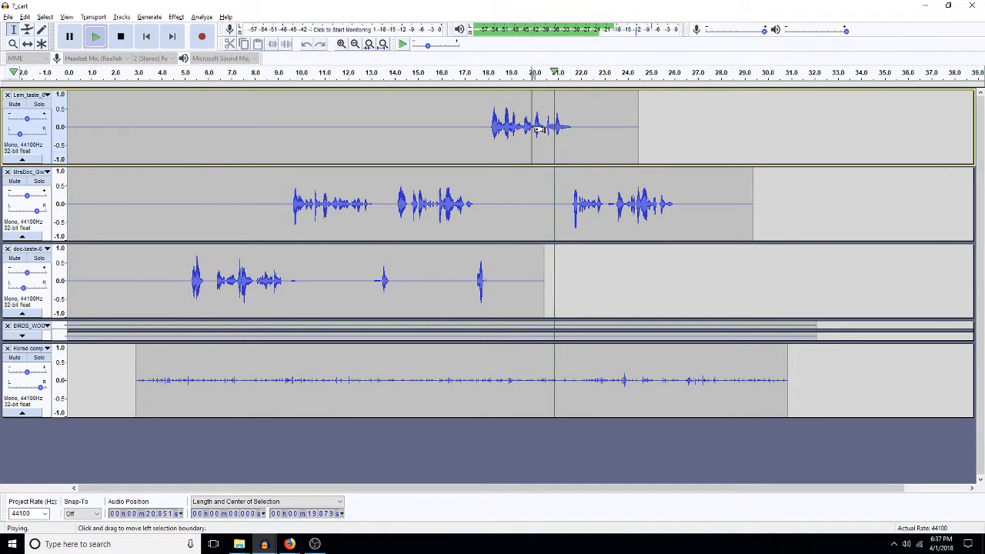
key("x")
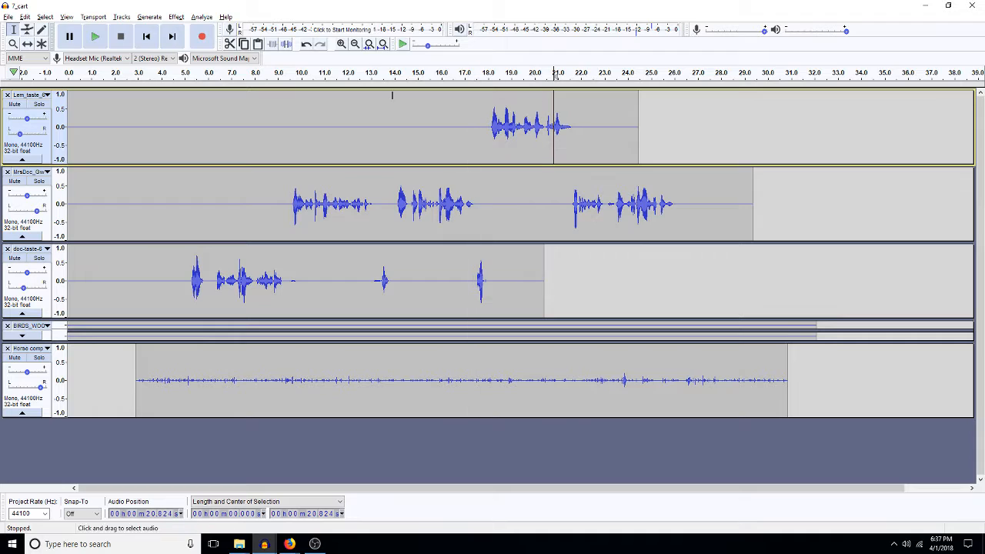
left_click(342, 45)
left_click(342, 45)
left_click(343, 44)
left_click(342, 45)
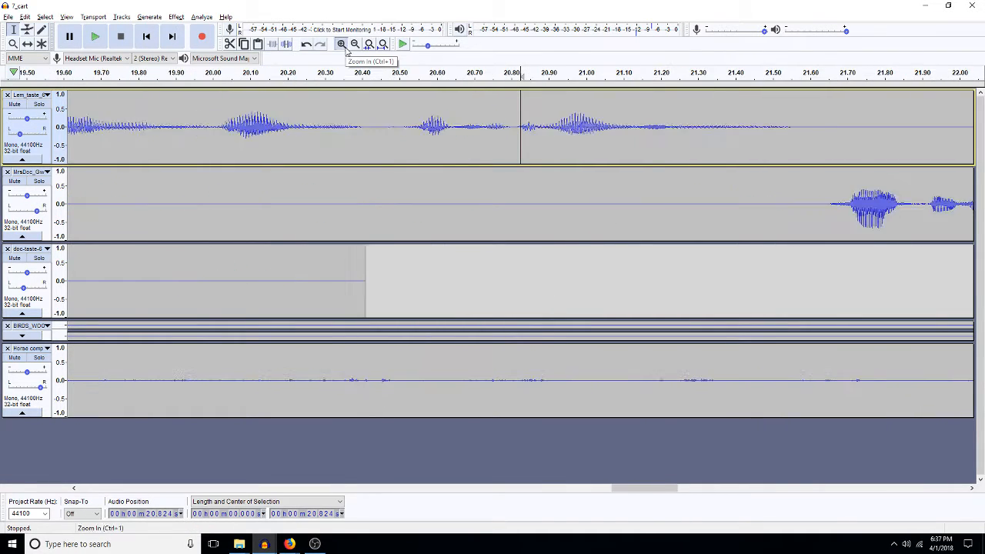
left_click(343, 44)
Step: High-pass filter the 20.81–20.90 s selection with frequency 5, replay it from 20.5 s, and zoom out
left_click_drag(578, 141, 510, 140)
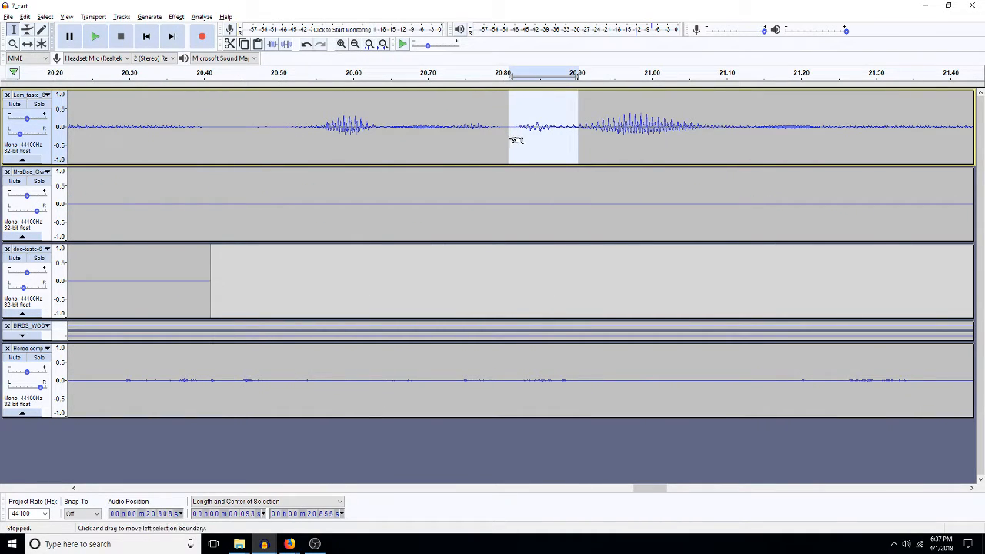
key("ctrl+h")
type("500")
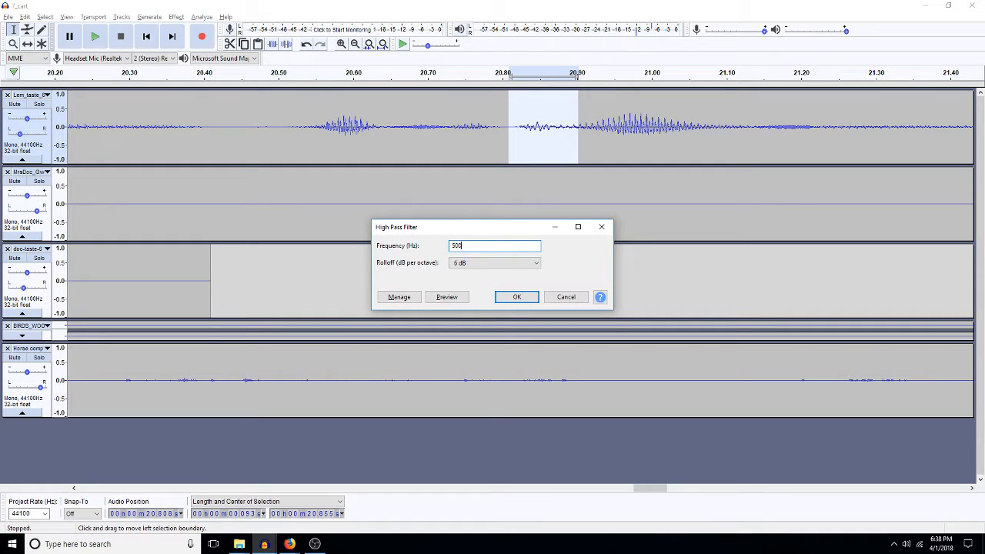
key("Return")
left_click(271, 123)
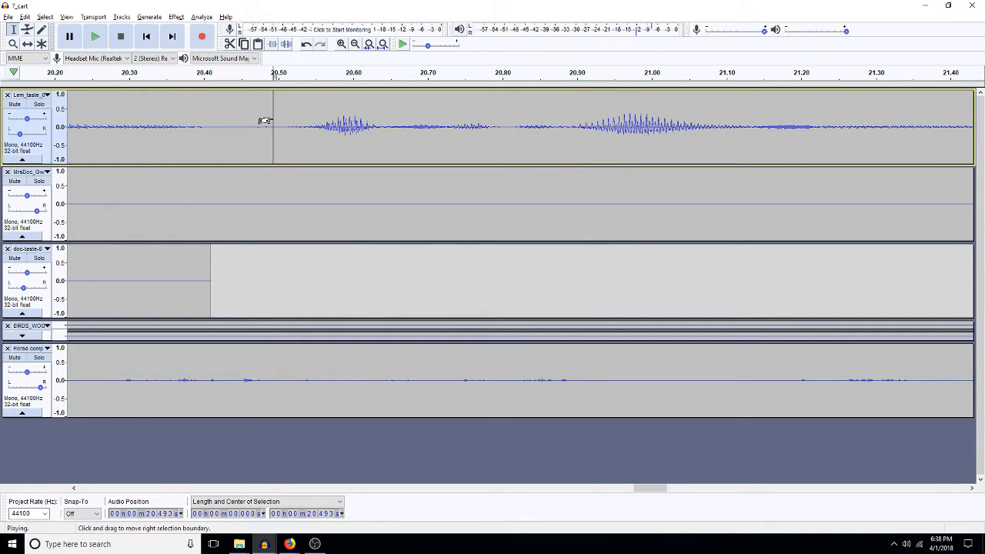
key("space")
key("space")
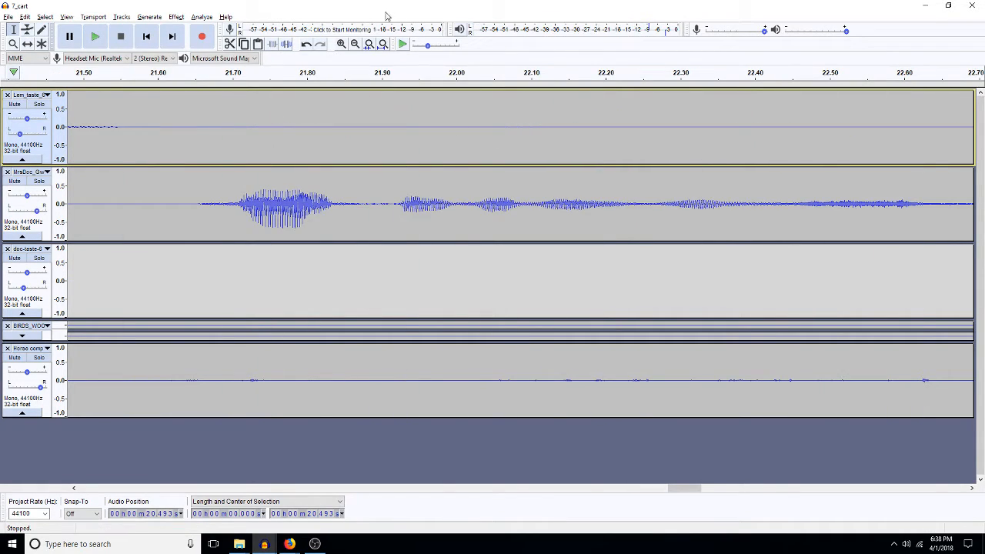
left_click(382, 44)
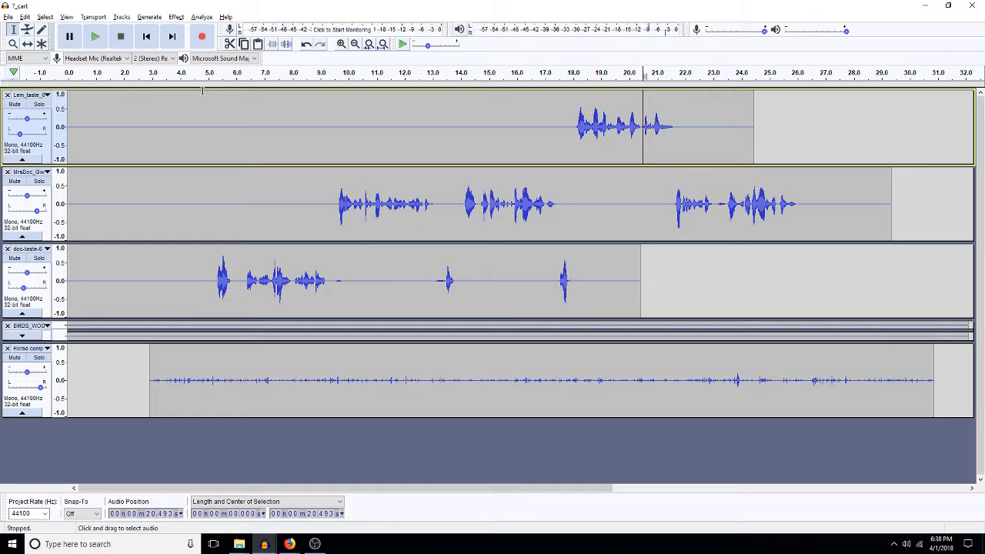
Step: Play the mix from about 4.9 s on the third track
left_click(205, 300)
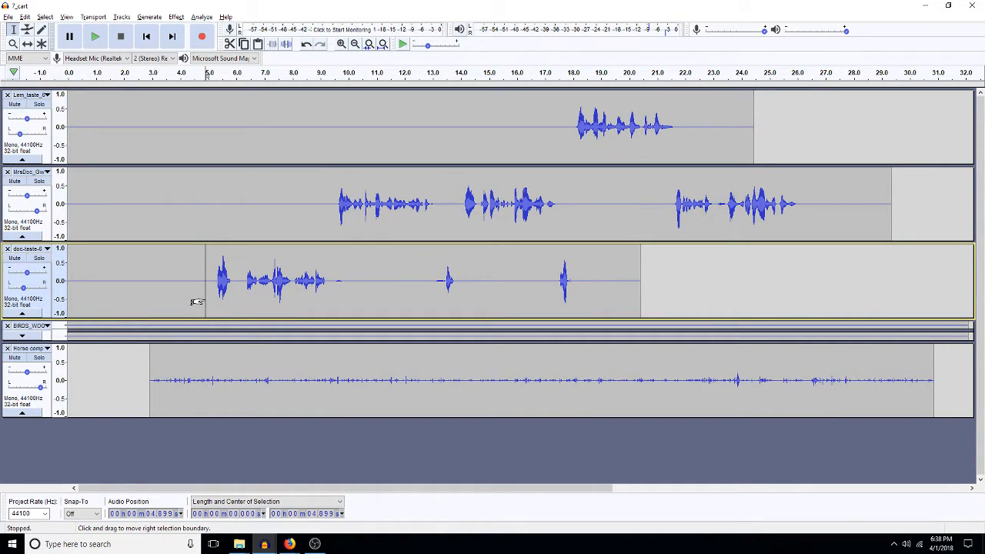
key("space")
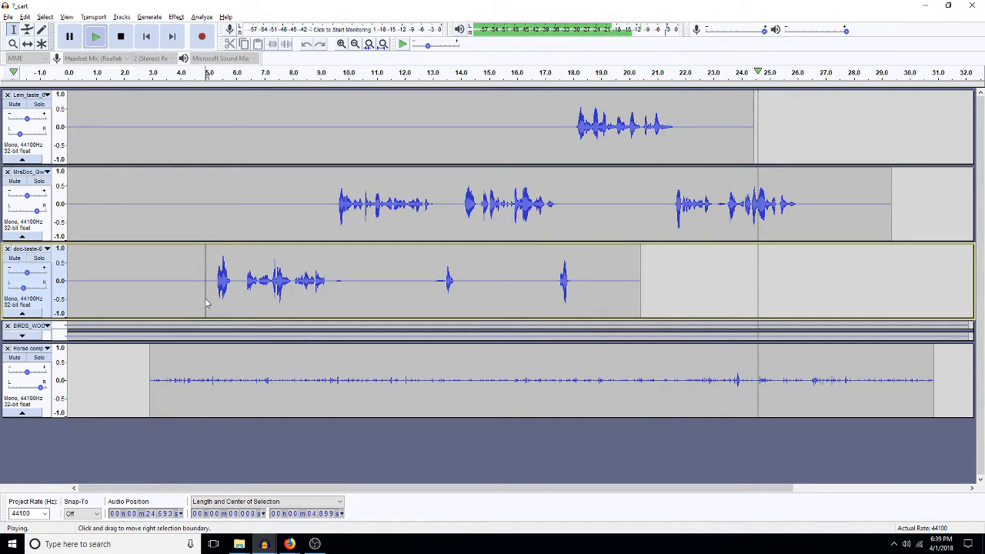
key("space")
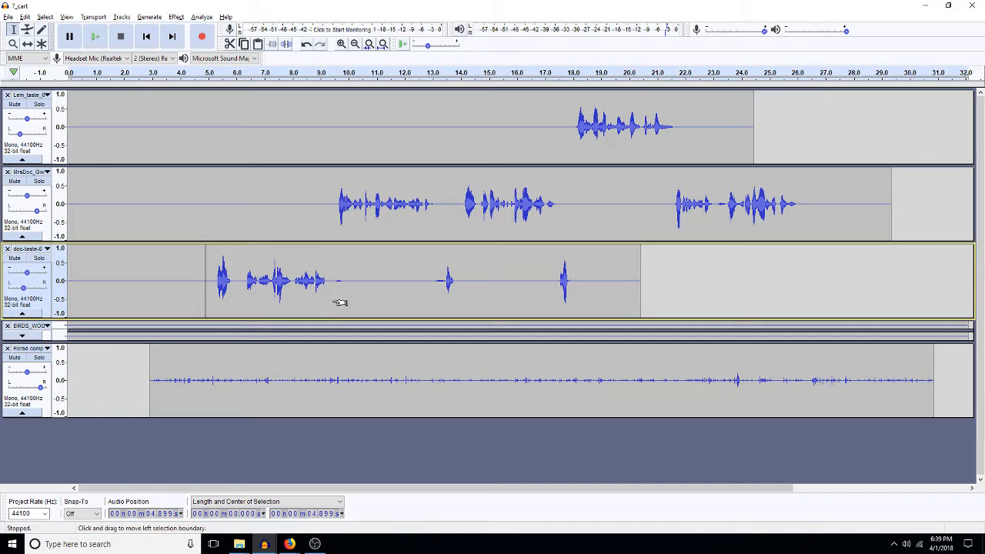
key("ctrl+a")
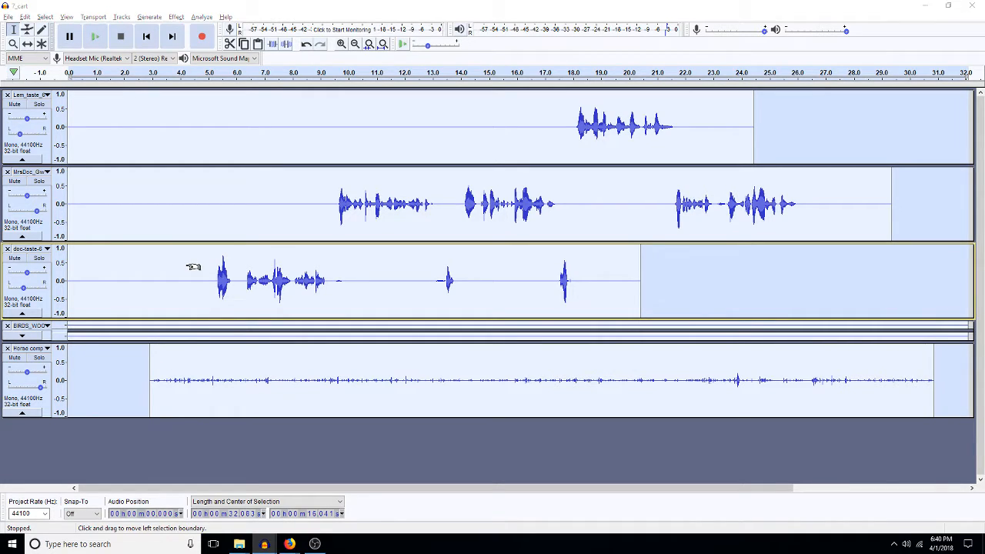
key("ctrl+shift+m")
key("ctrl+a")
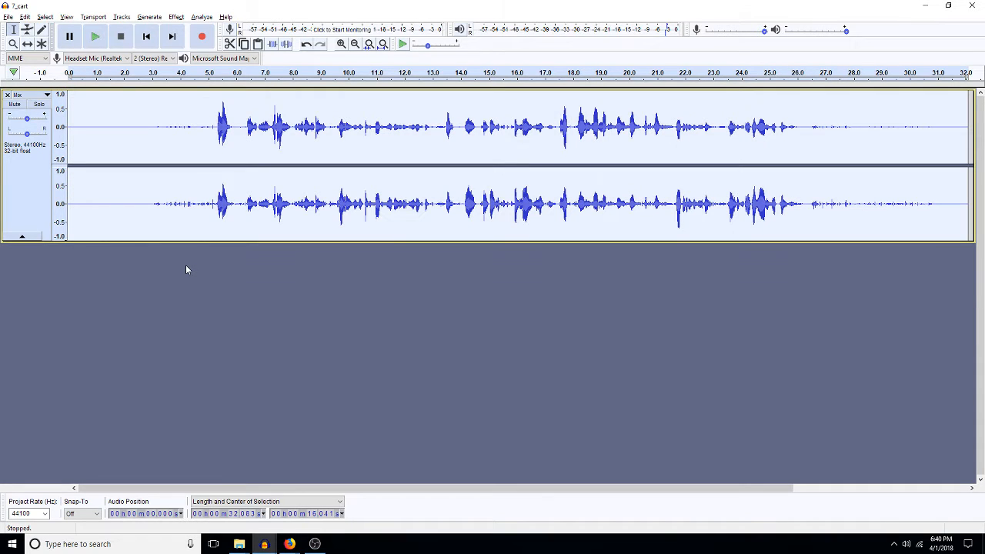
key("ctrl+z")
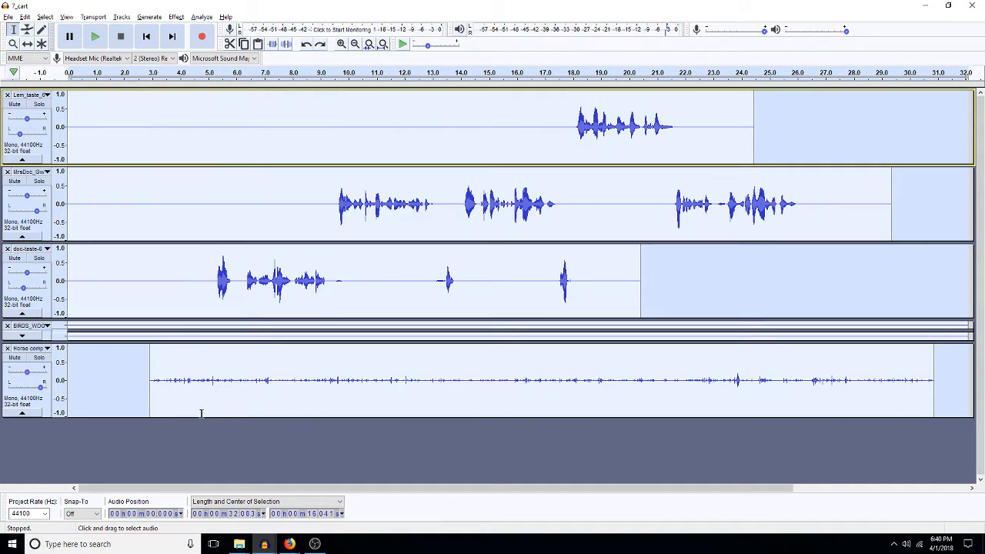
Step: Switch to the 1final project and paste the clip into the top track at 3:38
mouse_move(259, 546)
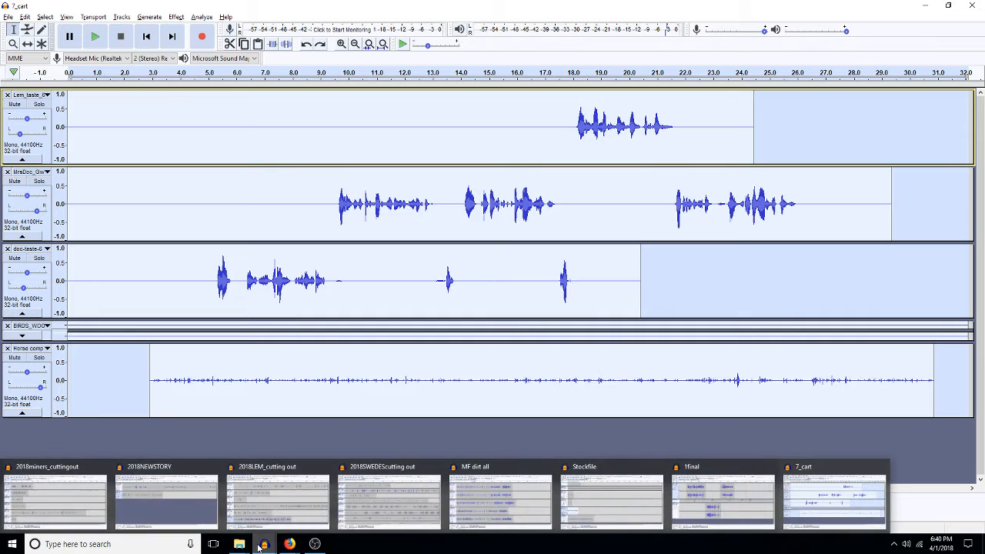
left_click(764, 520)
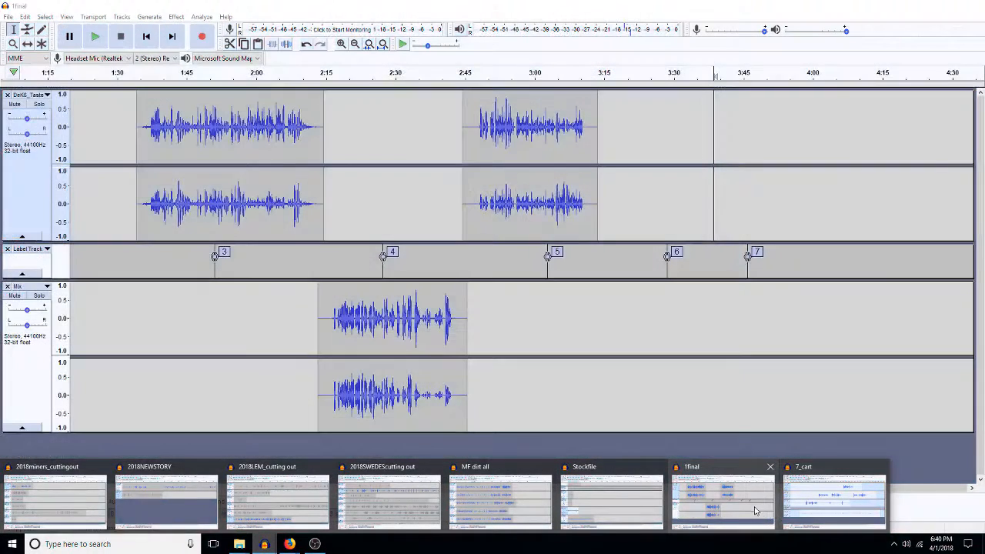
left_click(757, 511)
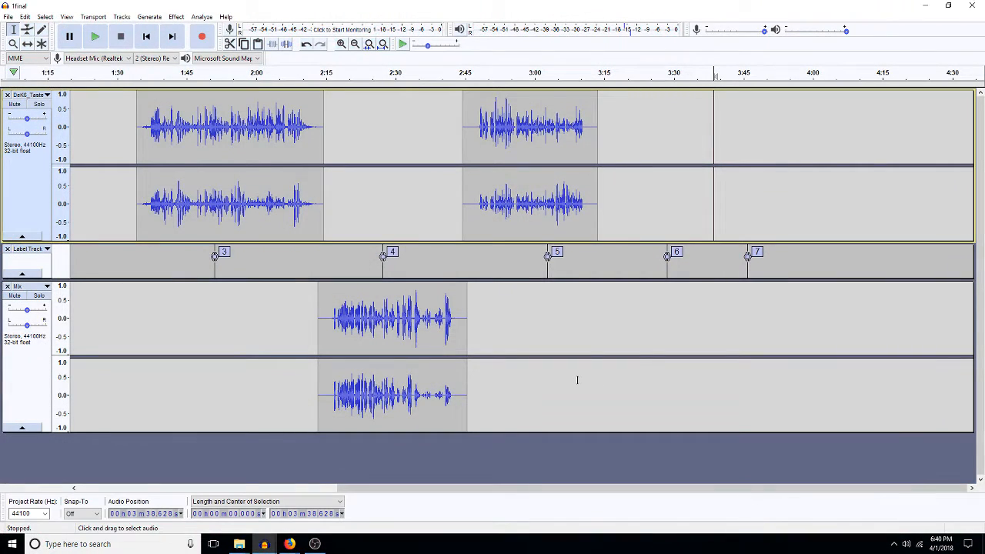
key("ctrl+v")
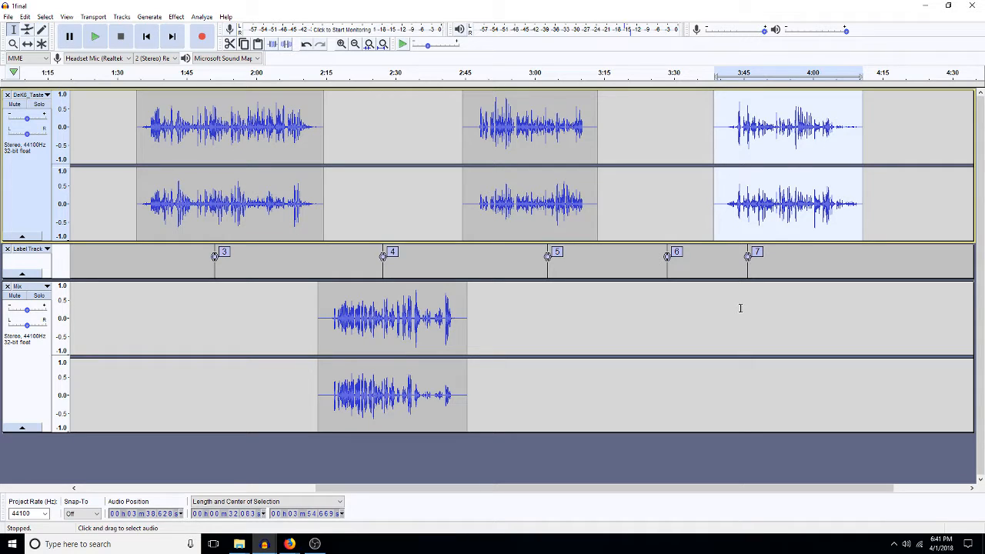
mouse_move(260, 548)
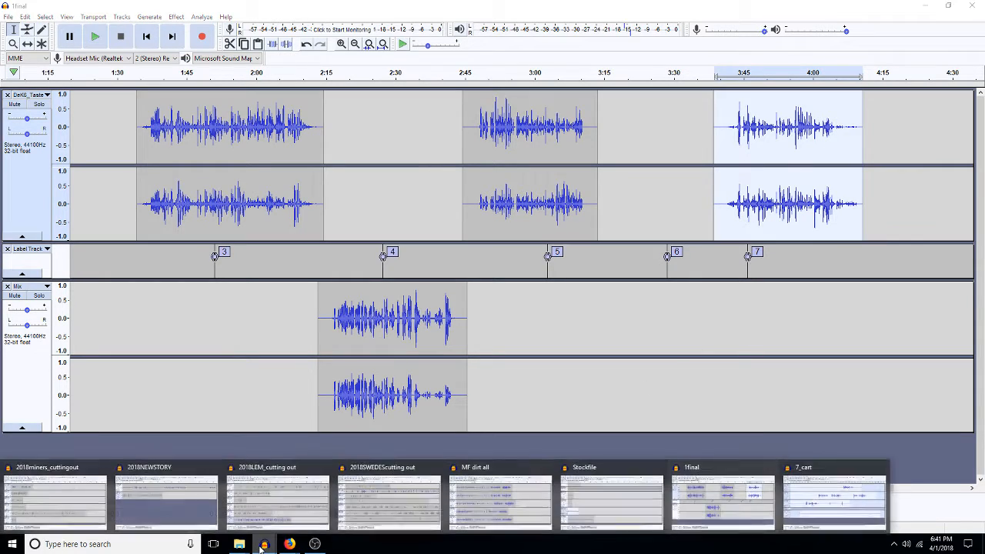
mouse_move(508, 504)
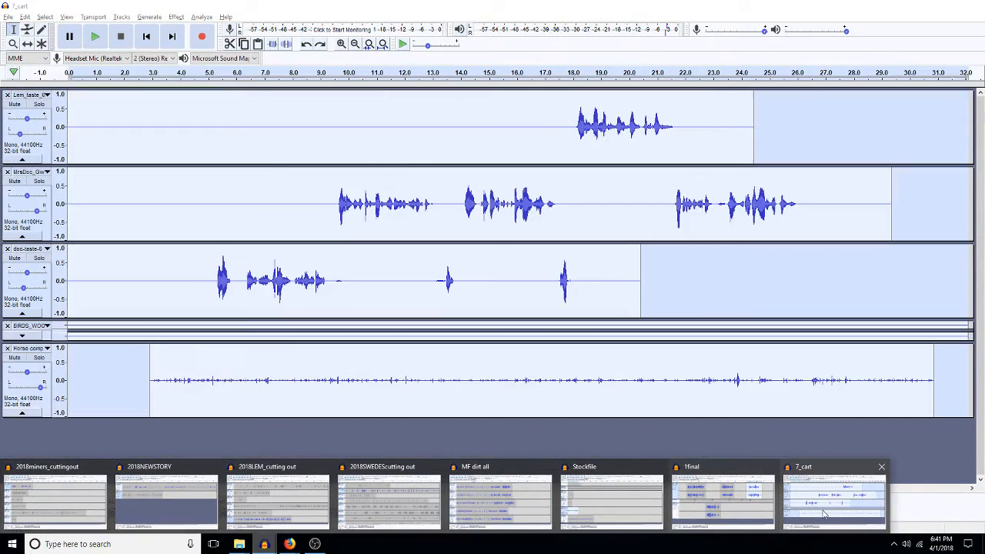
Step: Close the 7_cart project and place the cursor in the 1final Mix track near 3:05
left_click(835, 500)
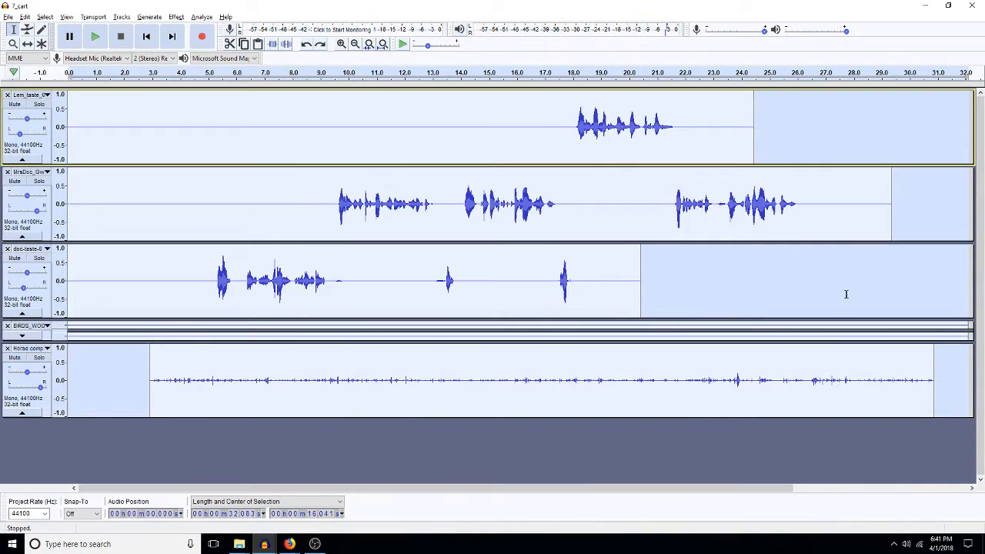
left_click(971, 6)
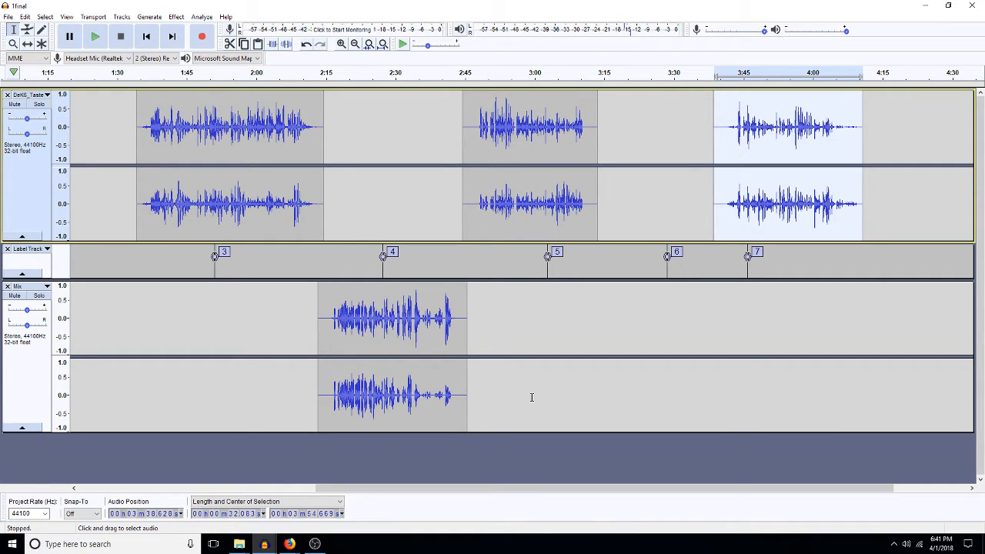
left_click(559, 324)
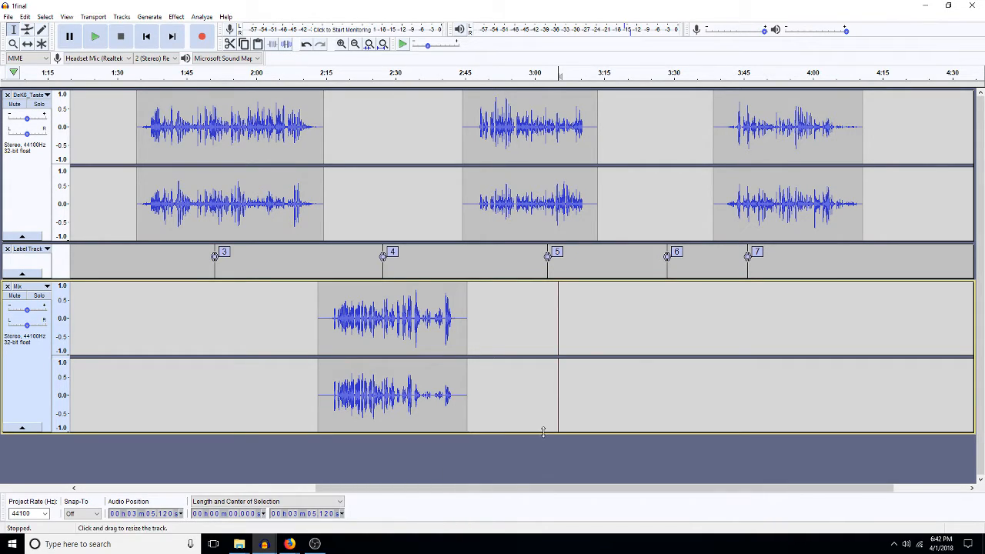
mouse_move(263, 545)
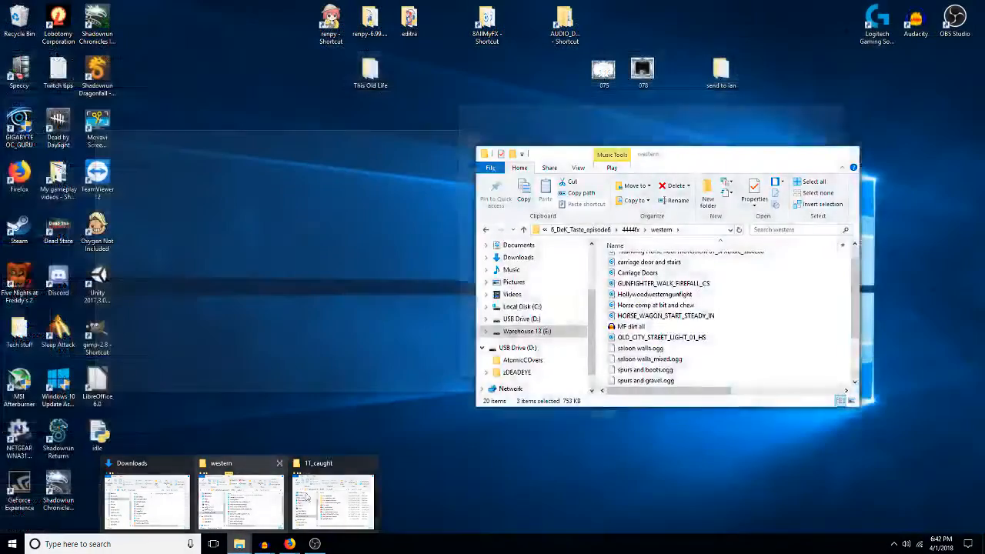
Step: Browse the zDEADEYE folders on the USB drive, checking the scripts and Episode7 folders
left_click(214, 504)
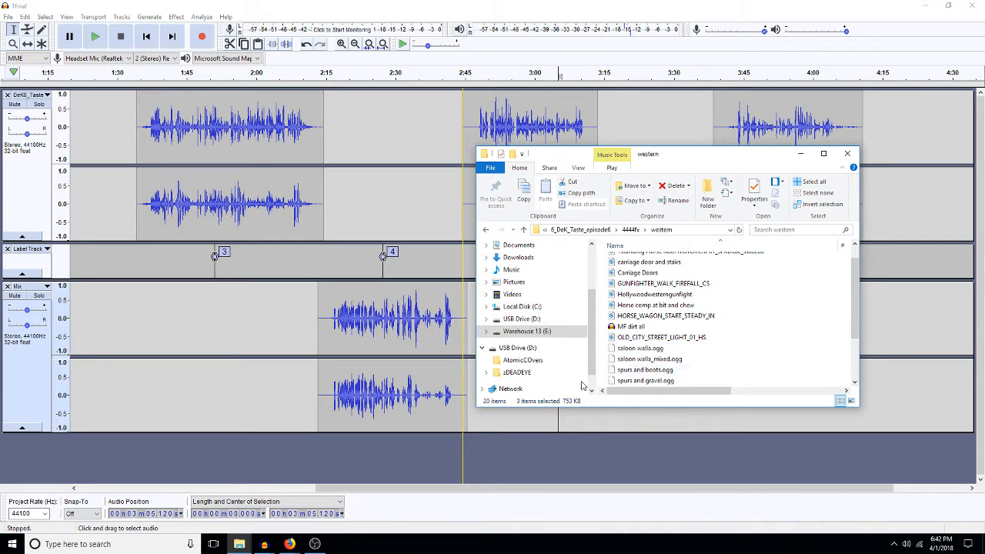
left_click(522, 374)
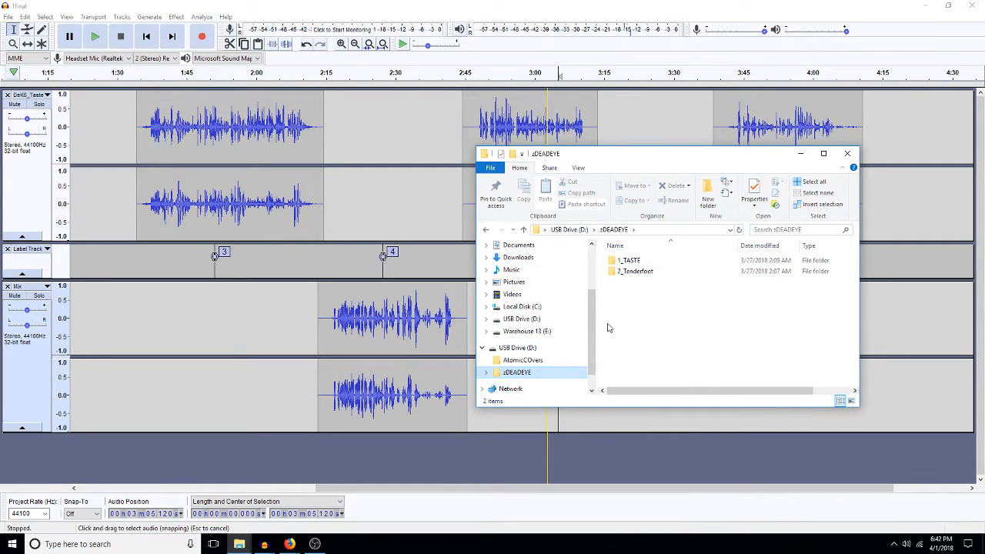
double_click(626, 260)
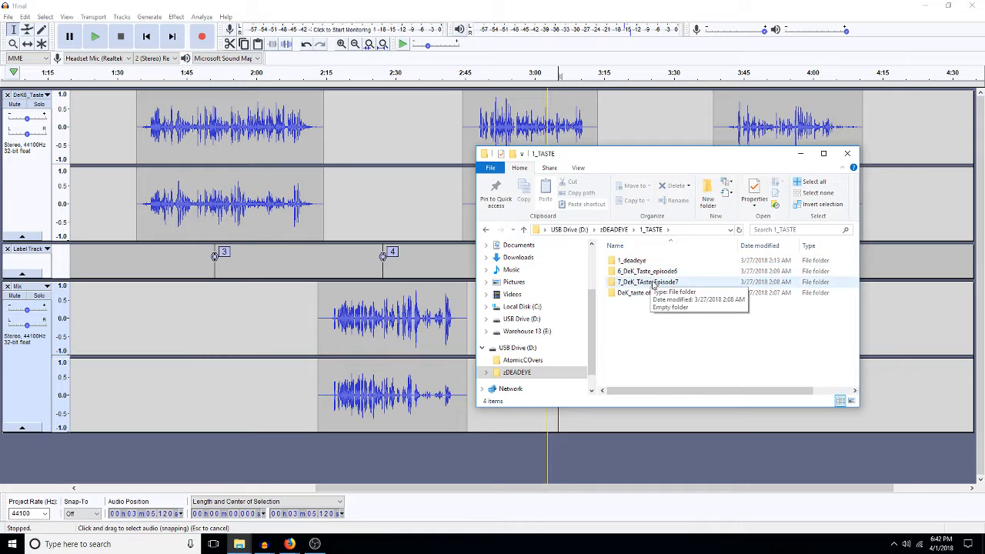
left_click(642, 261)
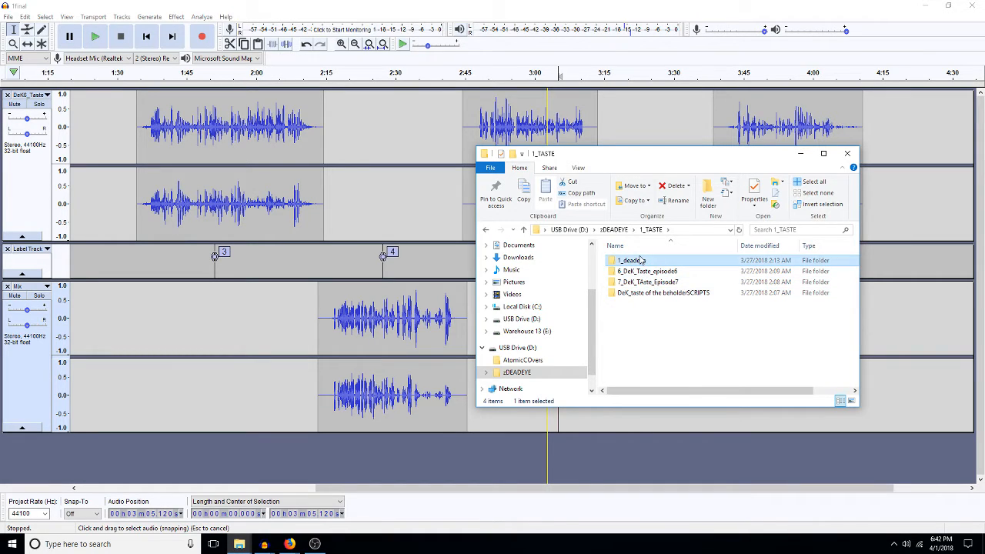
double_click(652, 296)
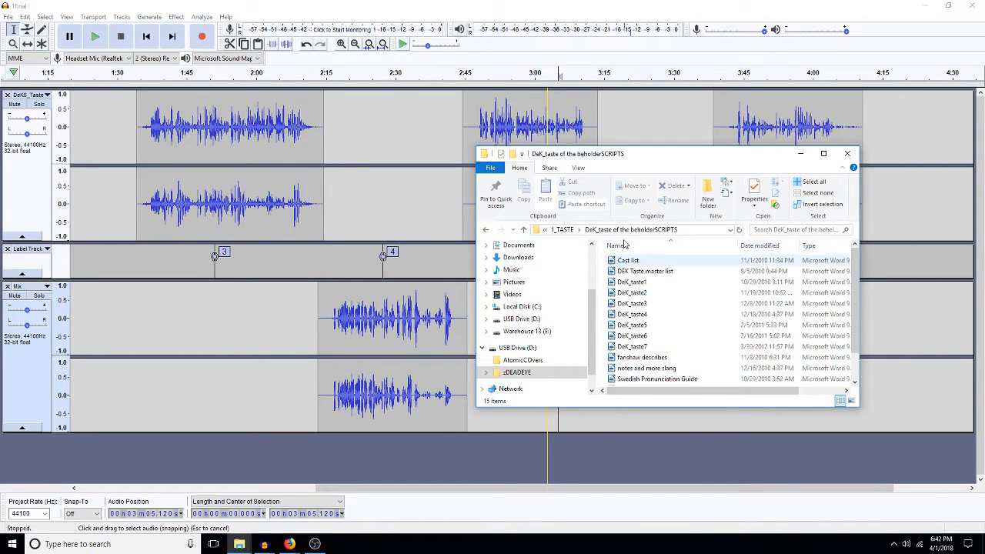
left_click(563, 229)
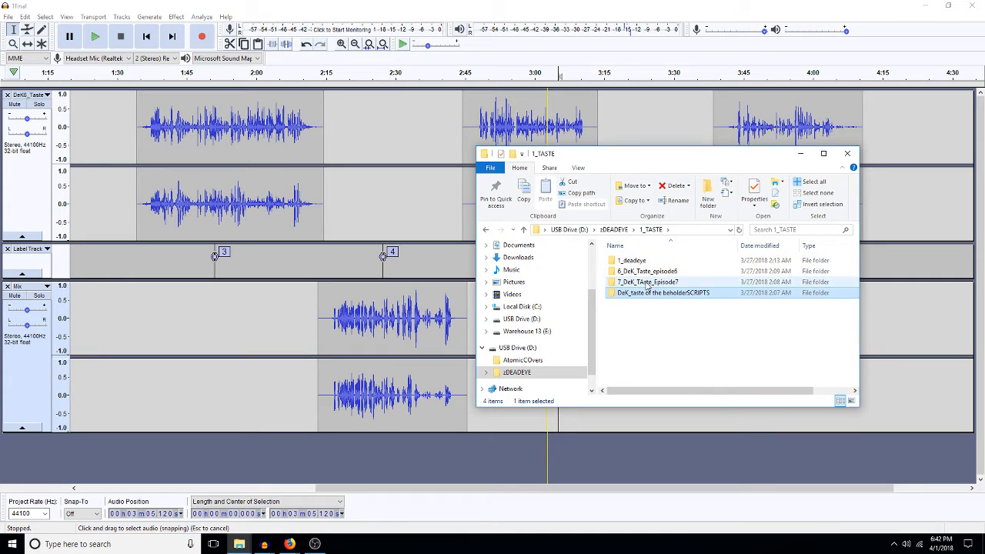
double_click(646, 284)
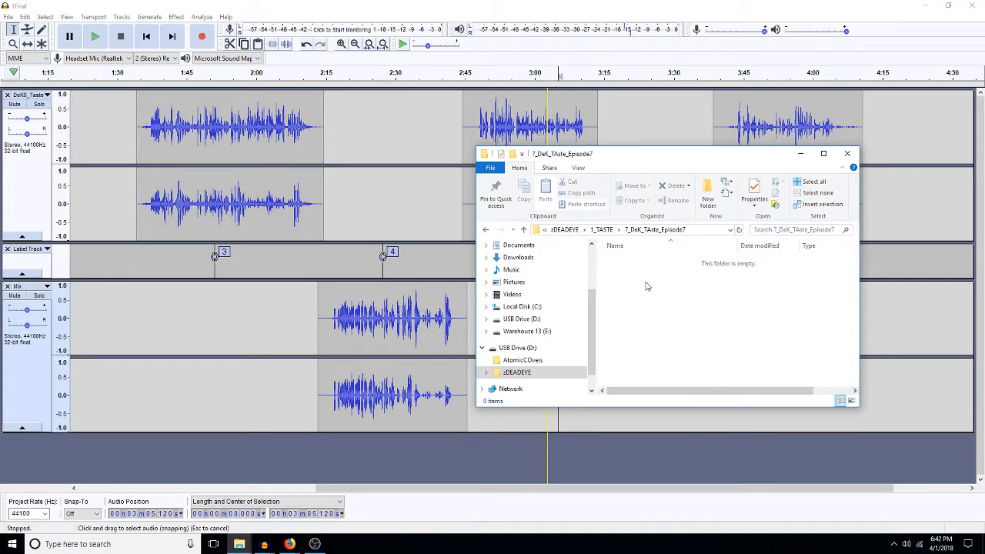
left_click(564, 229)
Step: Navigate to 1_TASTE › 1_deadeye › 6VOICES and open the Dek_5_6_Swedes_Danar project
double_click(640, 262)
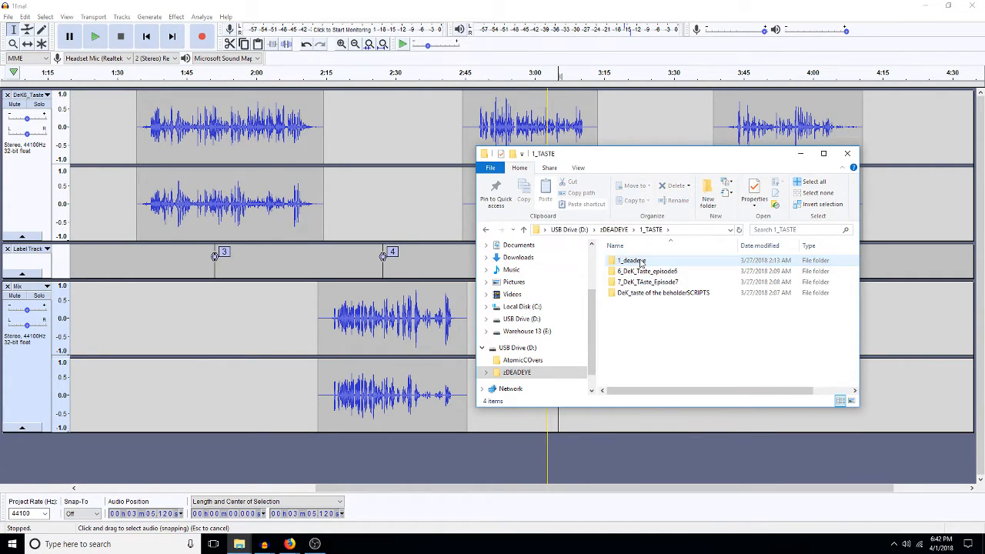
double_click(639, 261)
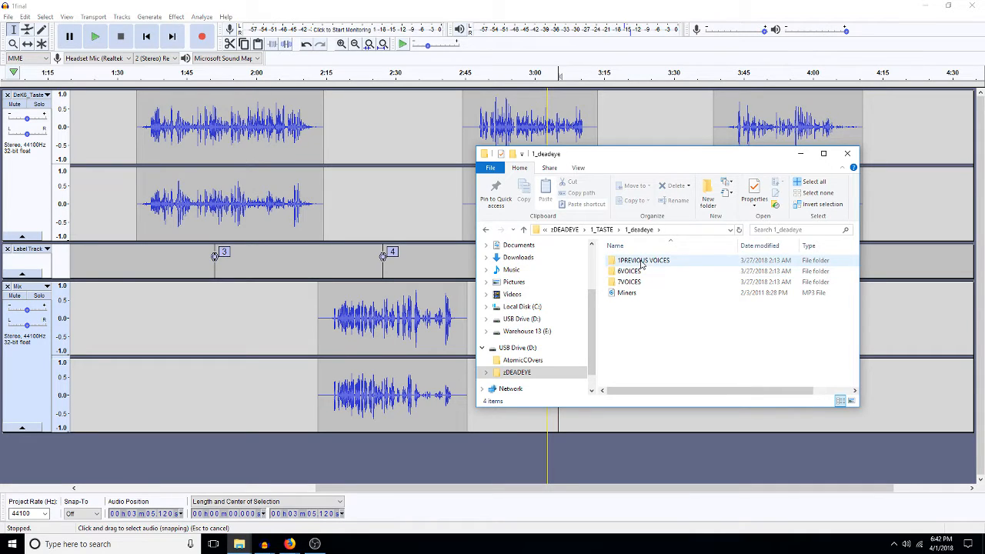
double_click(645, 261)
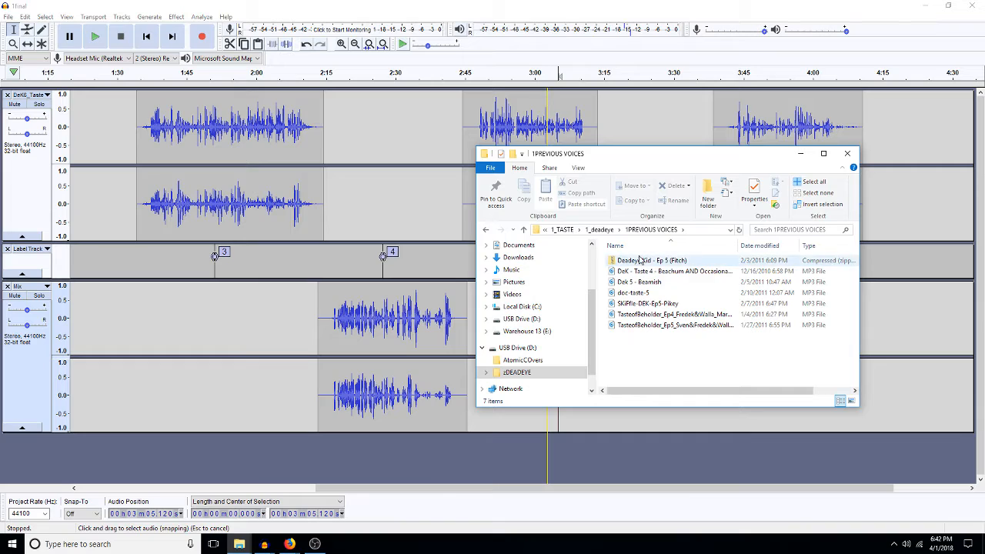
left_click(601, 230)
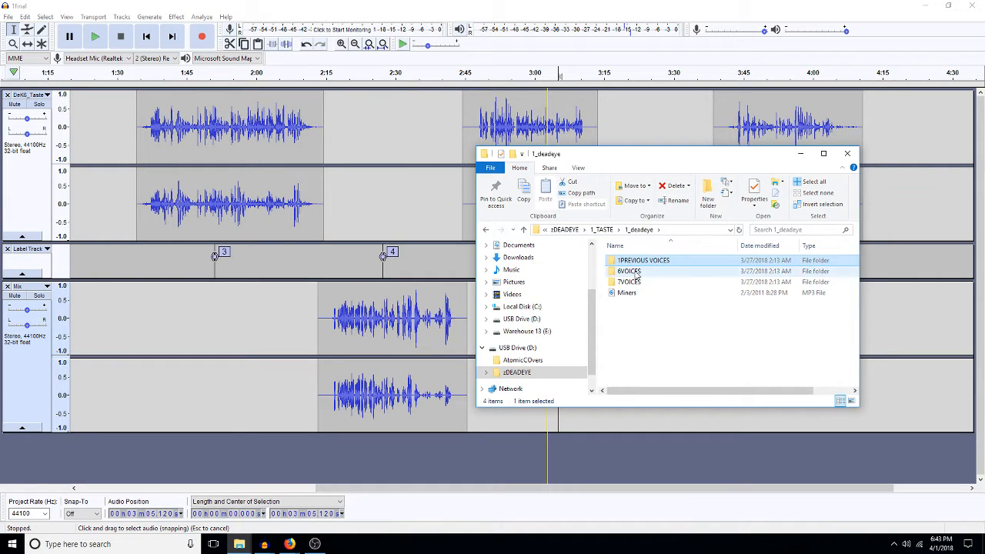
double_click(670, 270)
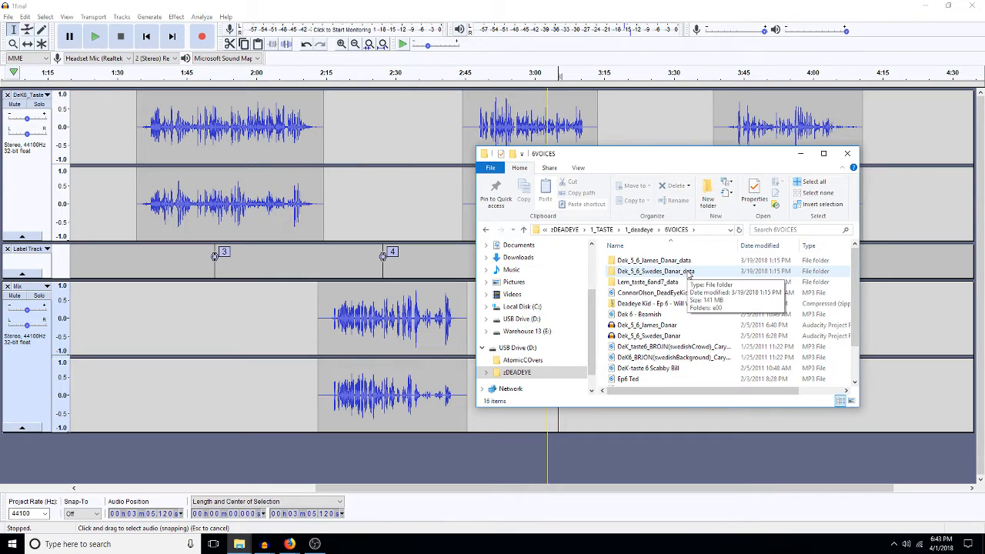
left_click(644, 273)
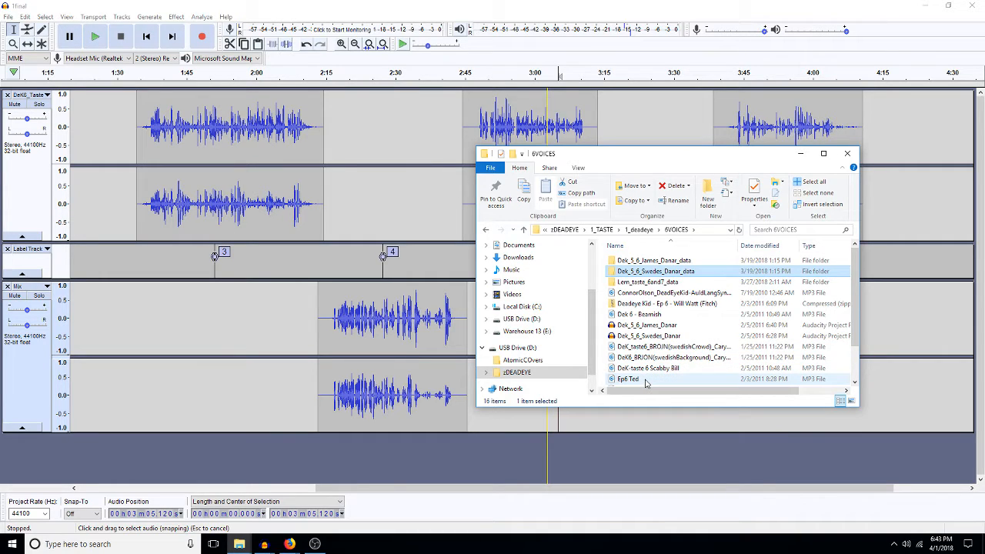
left_click(649, 339)
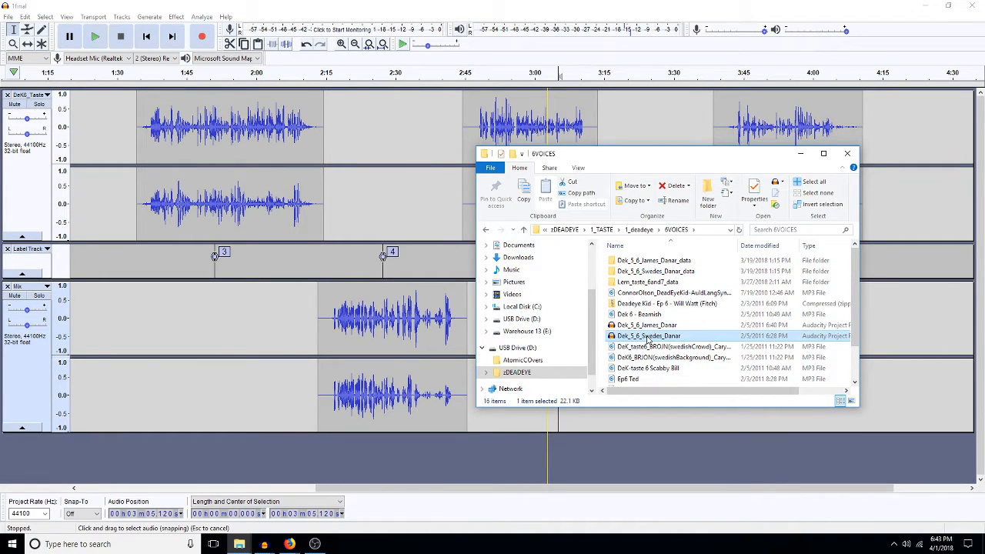
double_click(649, 337)
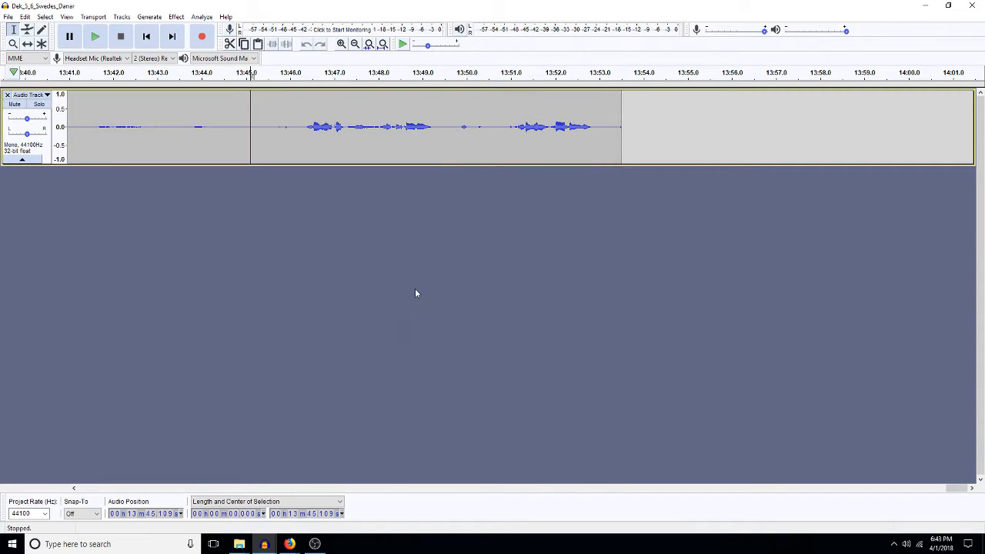
Step: Fit the whole recording in view, play from about 5:26, and select 5:03–7:02
left_click(382, 44)
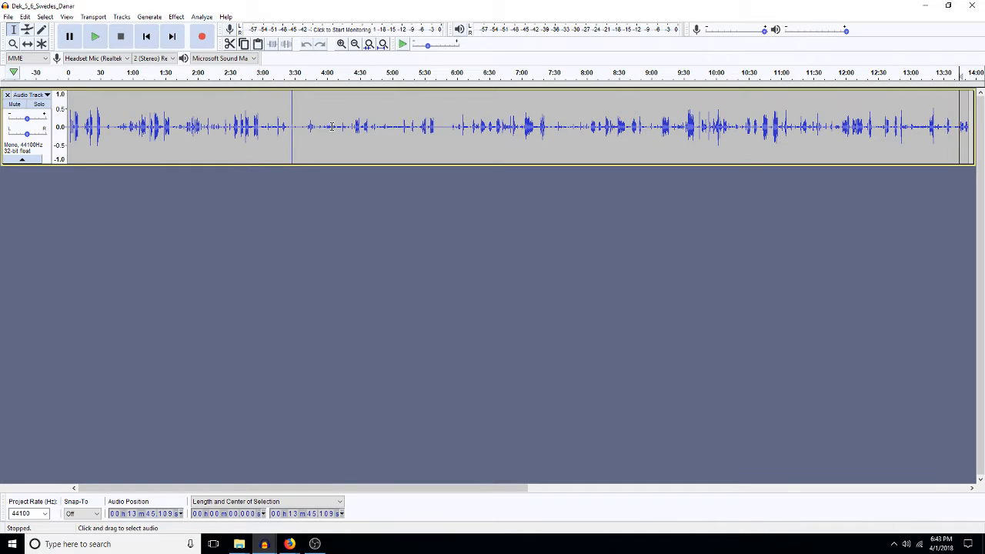
left_click(420, 123)
key("space")
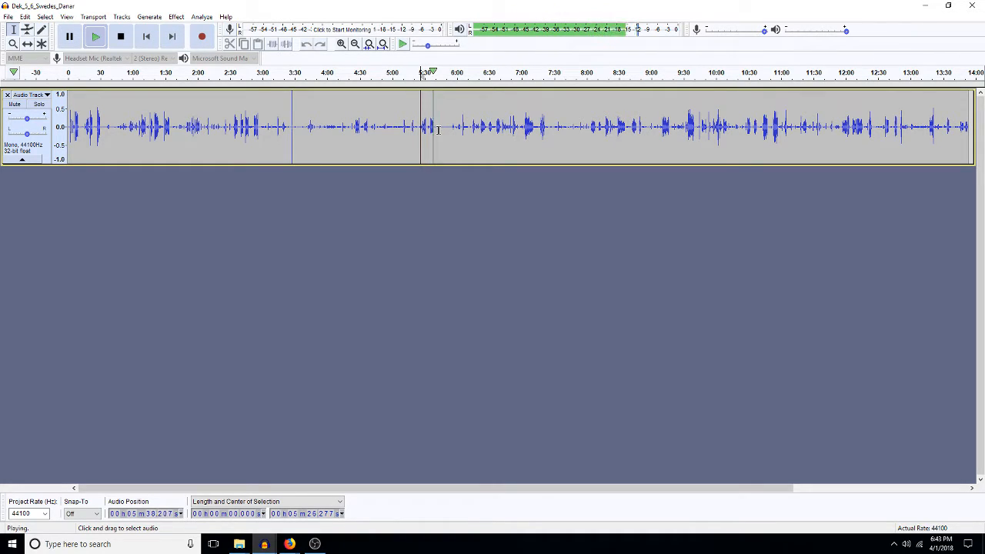
key("space")
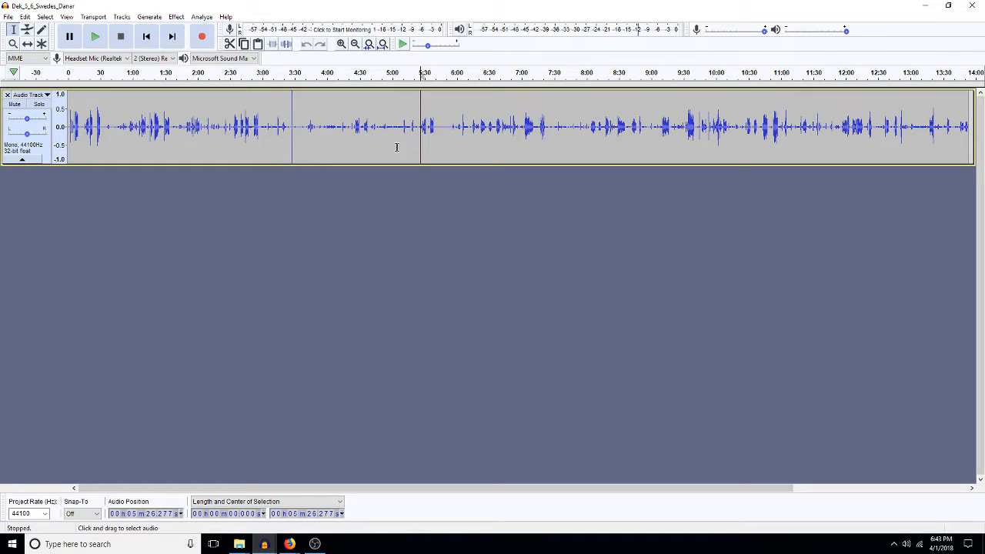
left_click_drag(395, 144, 966, 138)
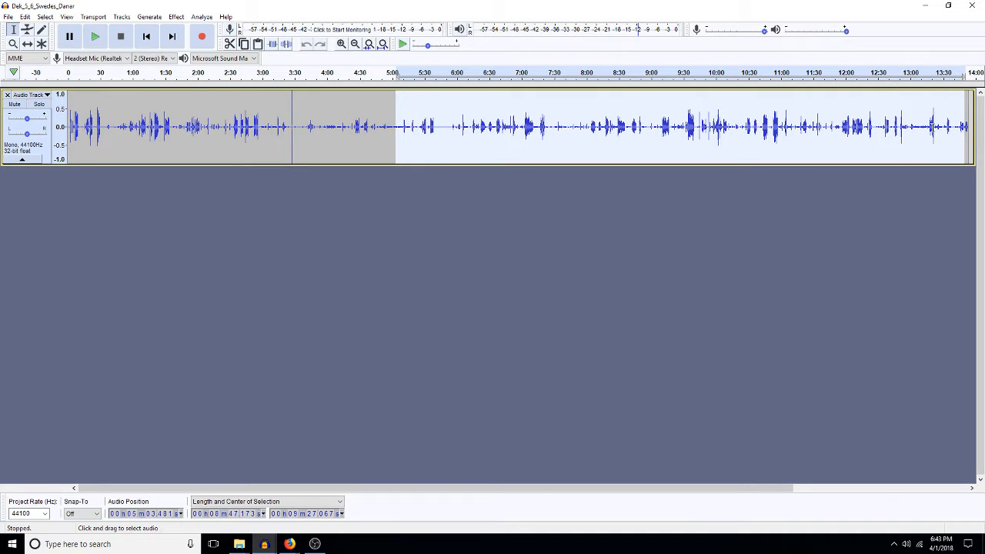
Step: Play the recording from about 13:19, then again from 12:09
left_click(931, 129)
key("space")
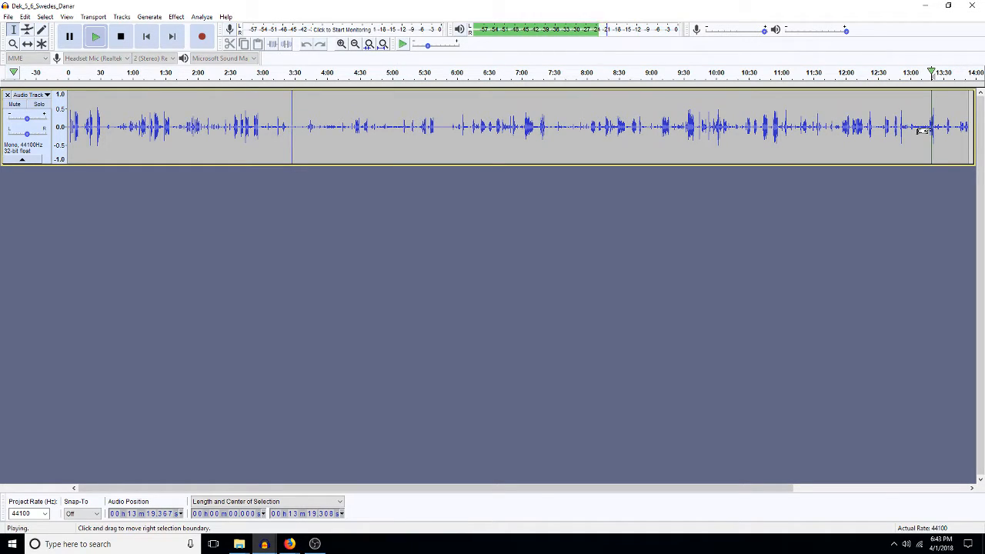
left_click(855, 124)
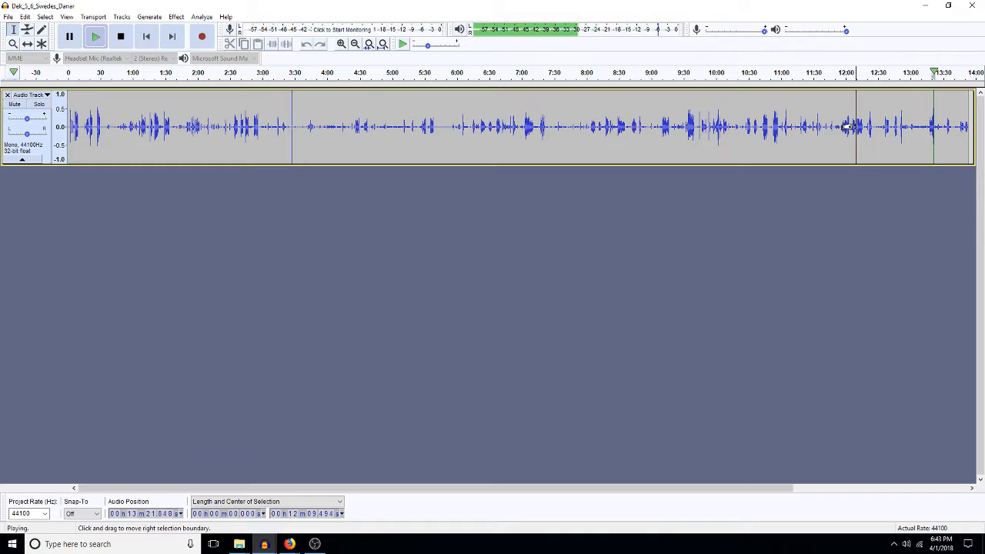
key("space")
key("space")
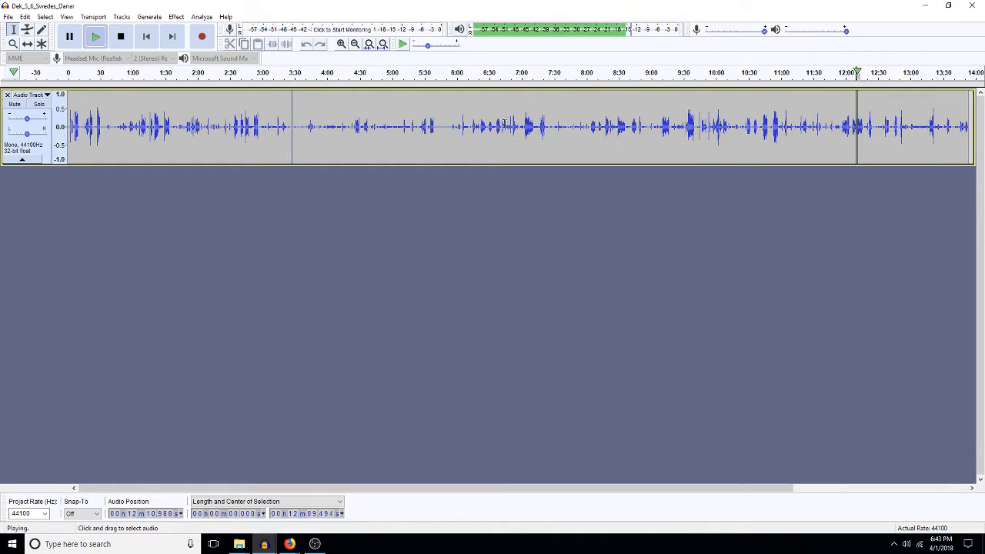
key("space")
Step: Select from 5:23 to near the end, then play from about 4:27
left_click(416, 126)
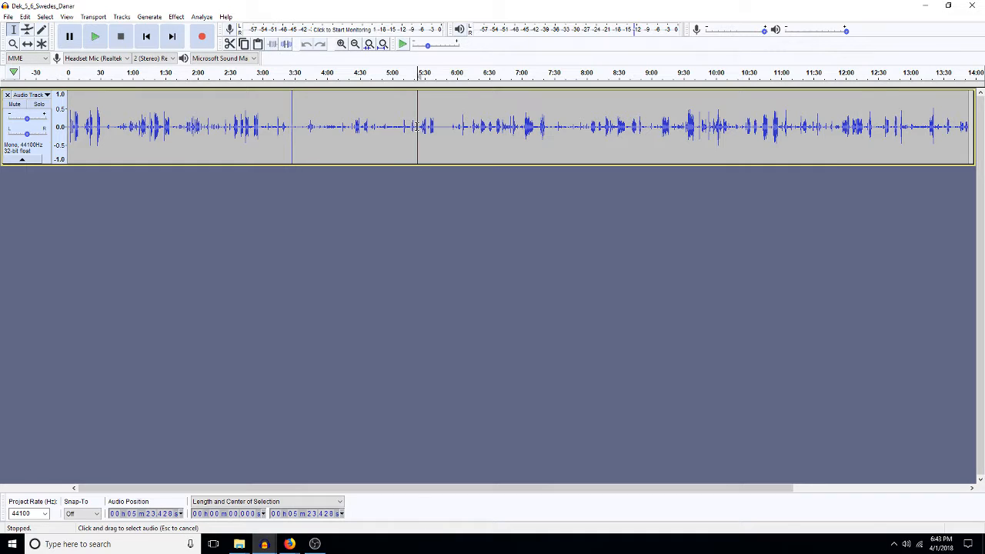
left_click_drag(416, 126, 963, 142)
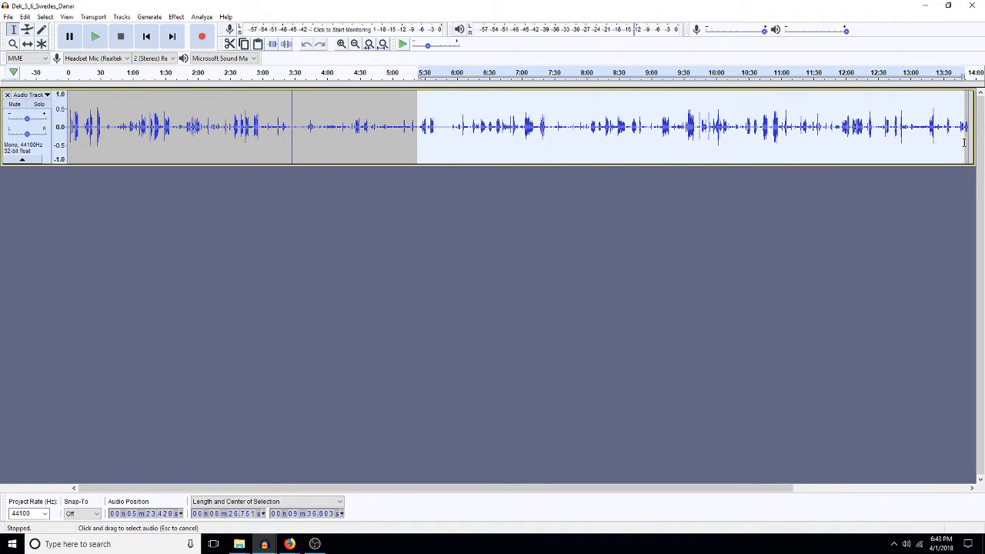
left_click(355, 119)
key("space")
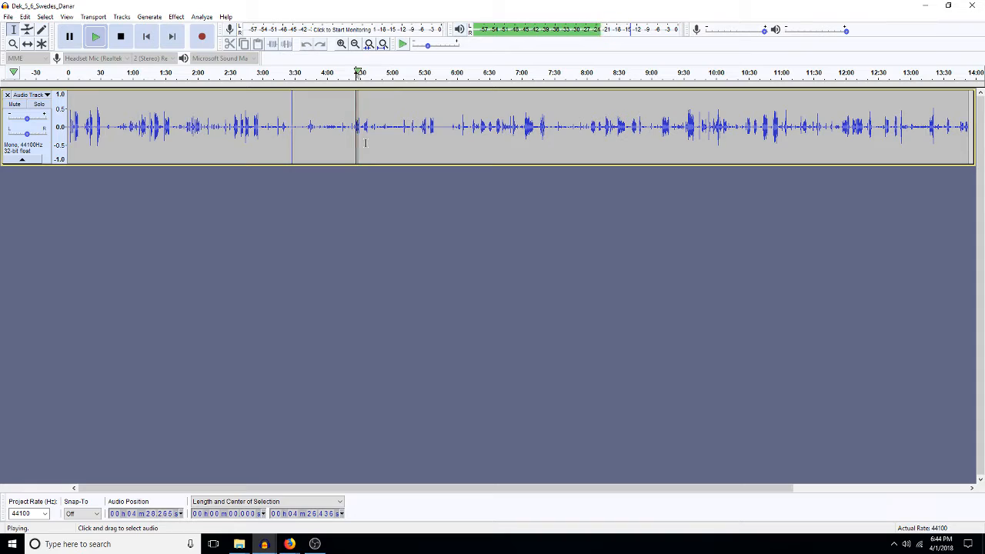
key("space")
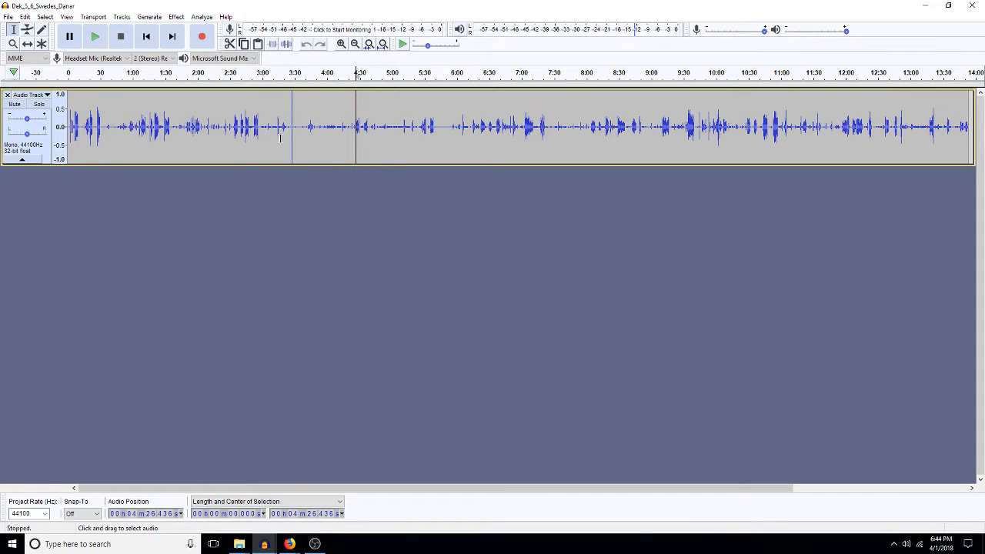
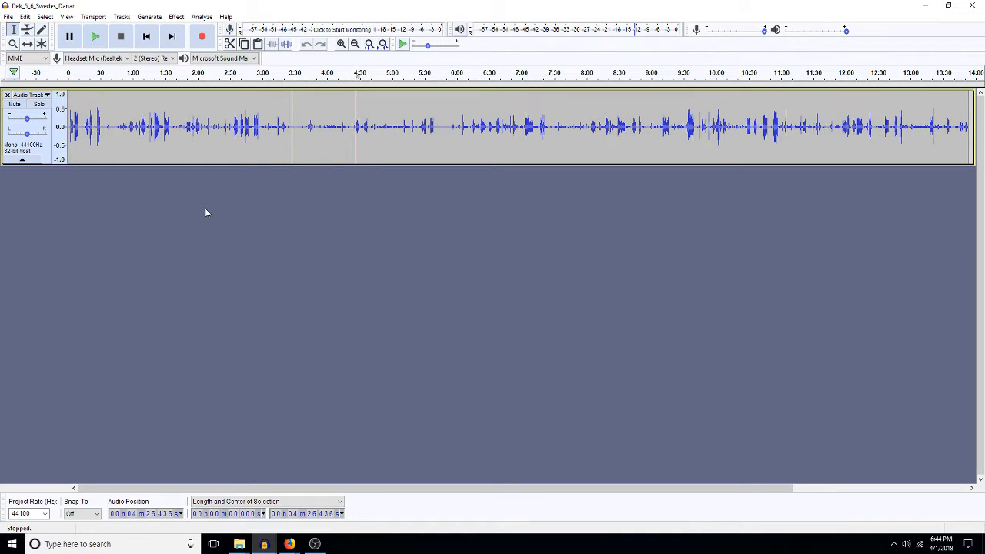
Step: Select the Dek_5_6_Swedes_Danar audio from 3:39 to the end, then bring up the 2018SWEDEScutting out window
left_click(305, 122)
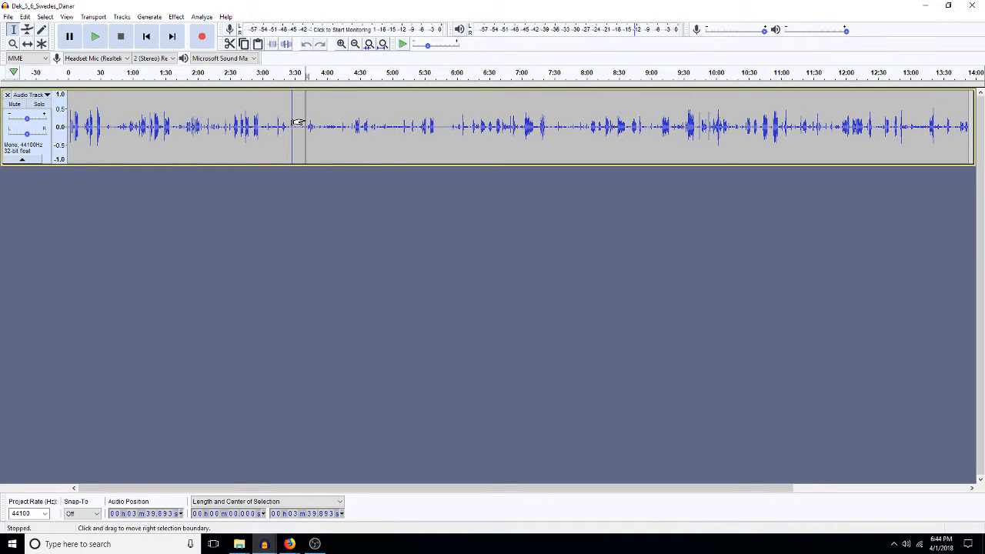
key("shift+End")
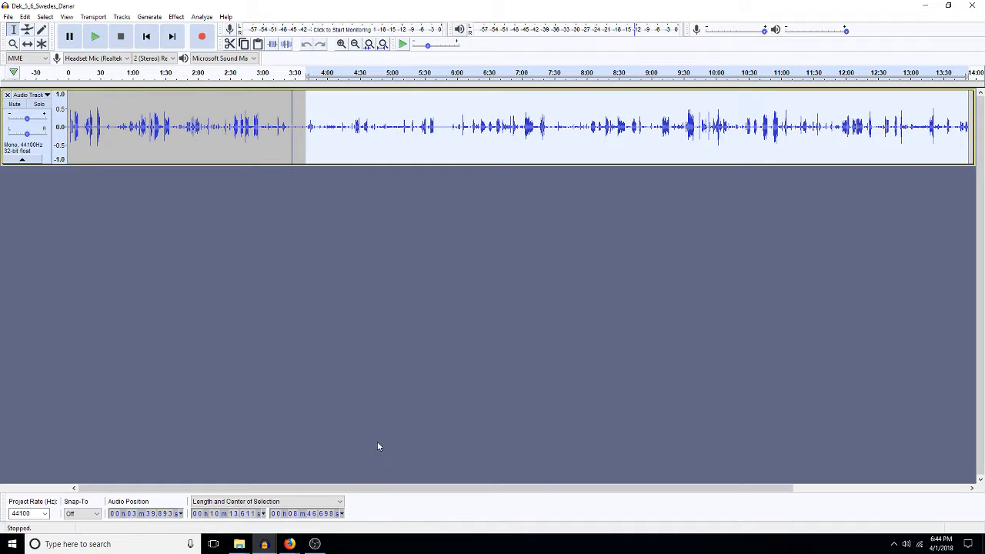
left_click(264, 545)
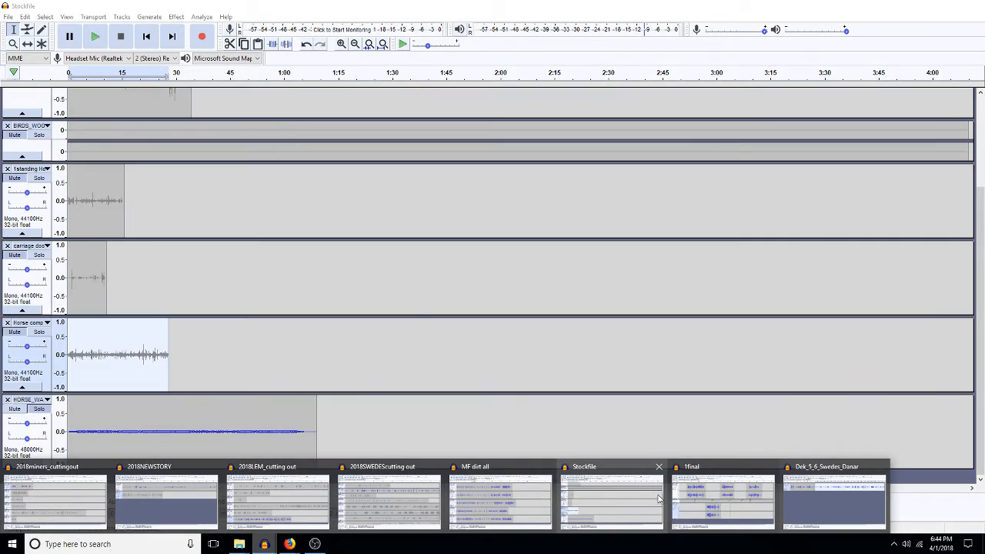
mouse_move(723, 492)
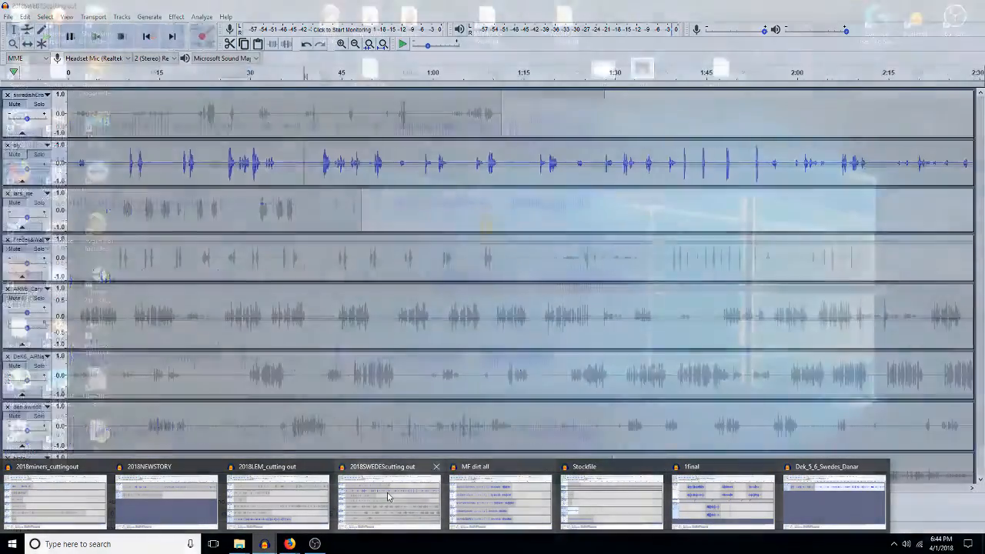
Step: In 2018SWEDEScutting out, move bjorn above dan swede and paste the copied audio as a new track
left_click(388, 501)
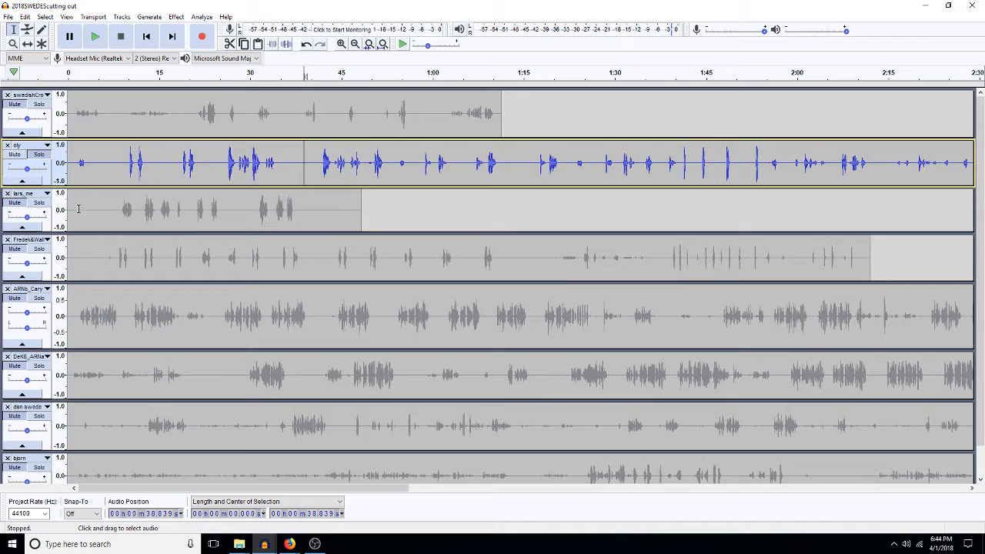
scroll(85, 253, "down", 2)
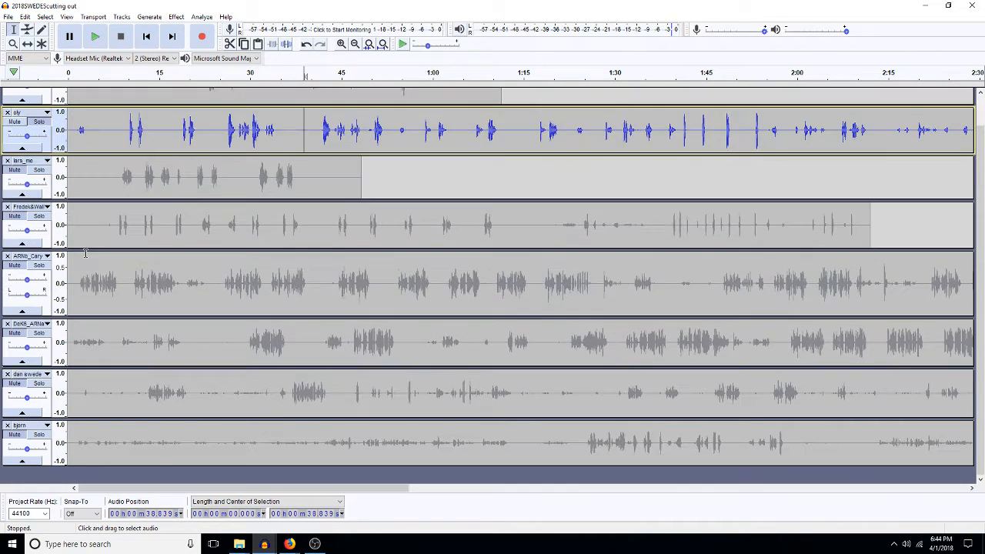
left_click(117, 393)
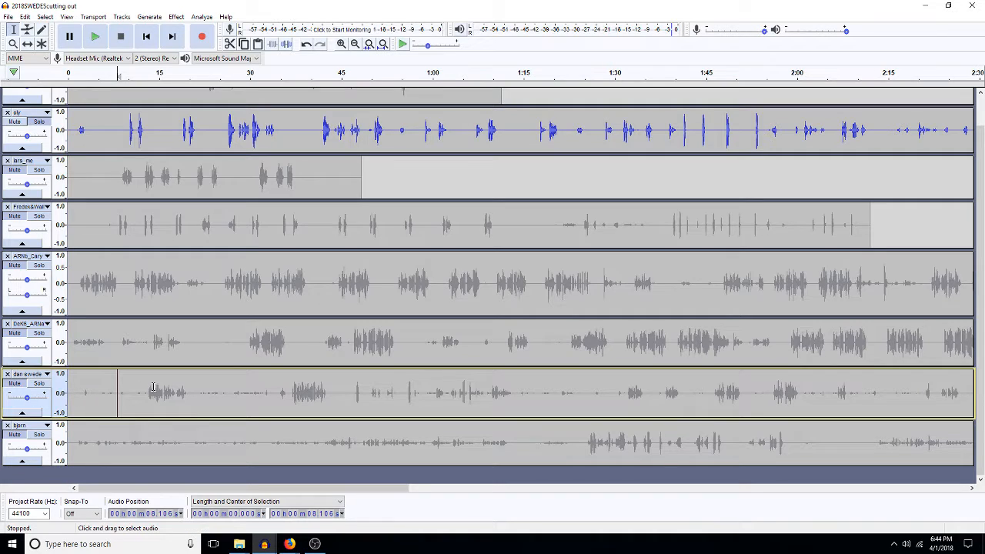
left_click(46, 426)
left_click(51, 263)
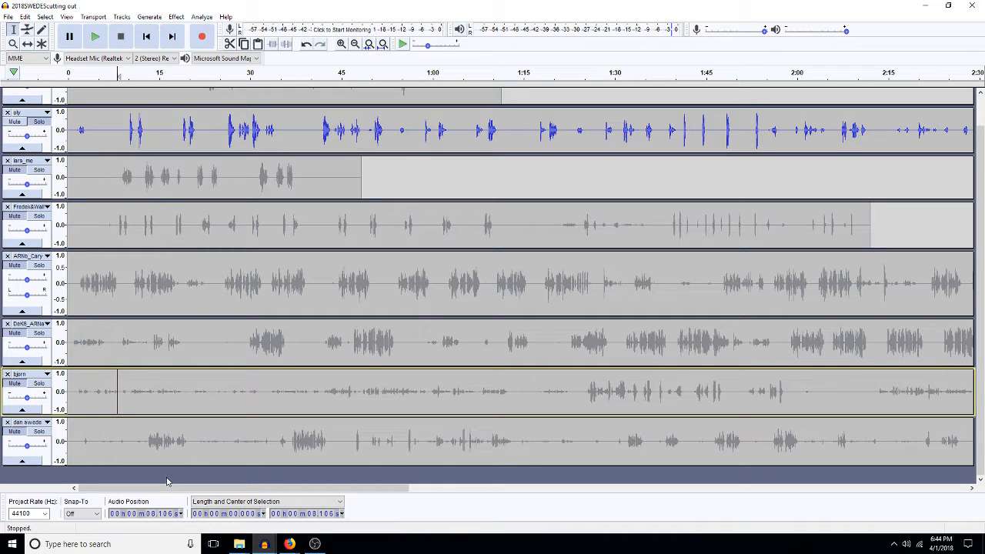
key("ctrl+v")
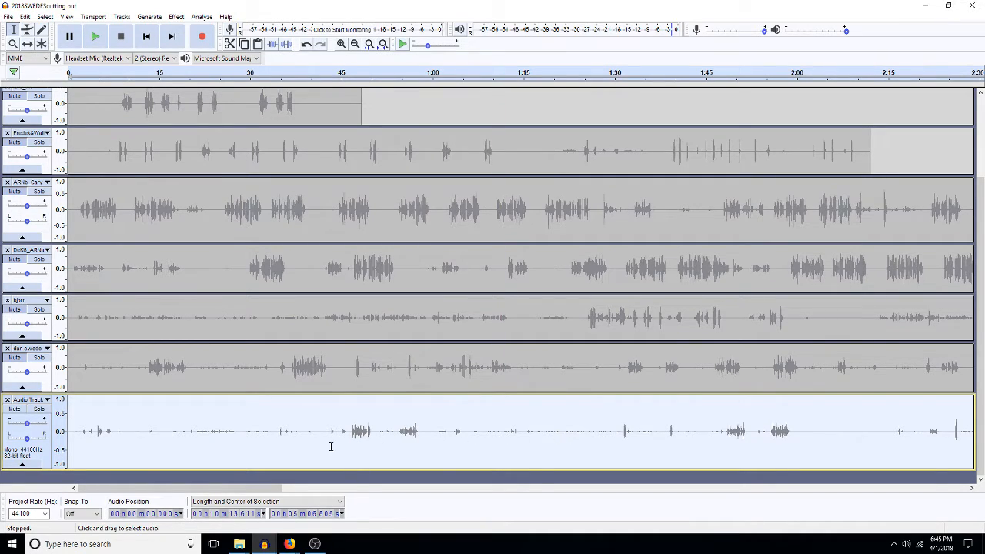
Step: Apply a high pass filter at 10 to the entire pasted Audio Track clip
left_click_drag(322, 437, 67, 450)
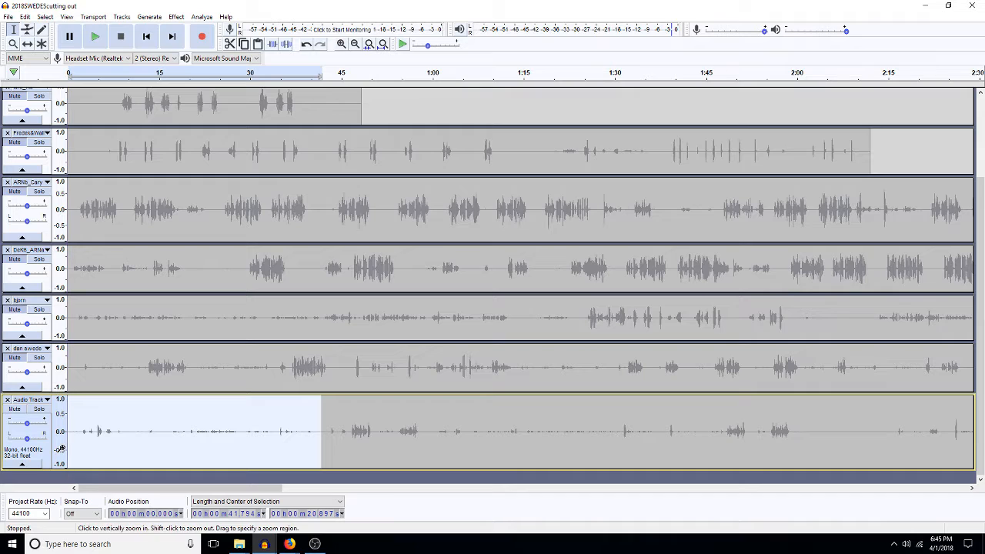
double_click(132, 455)
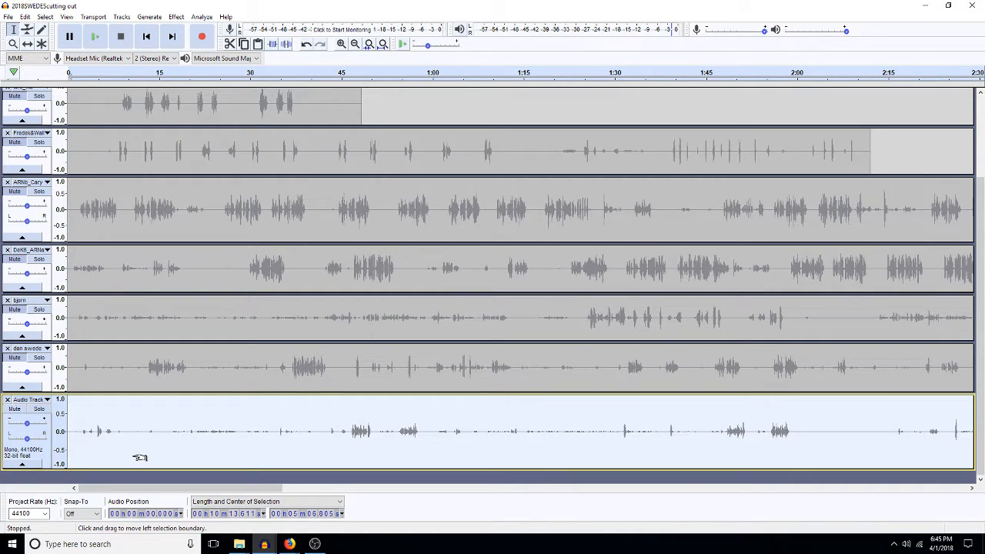
key("ctrl+h")
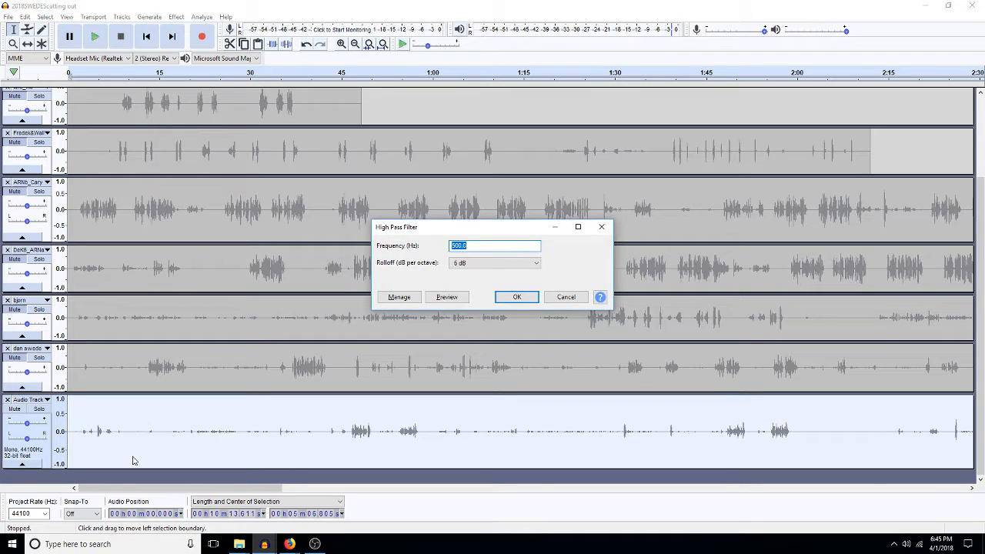
type("10")
key("Return")
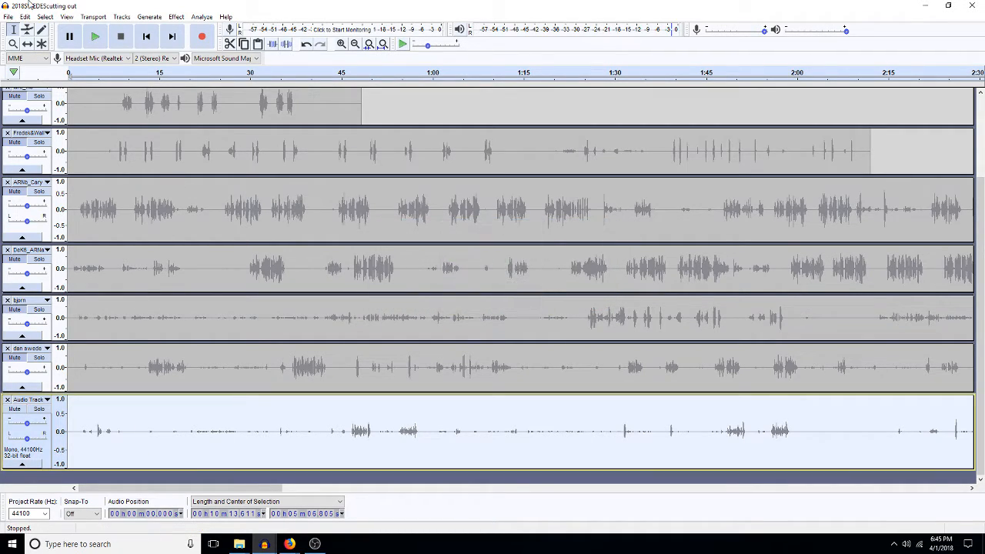
left_click(7, 17)
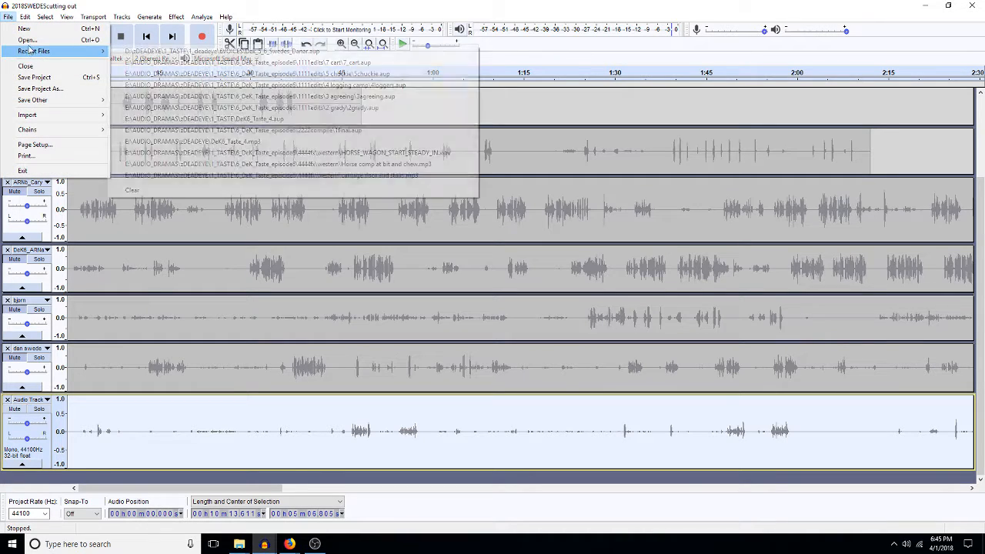
left_click(27, 41)
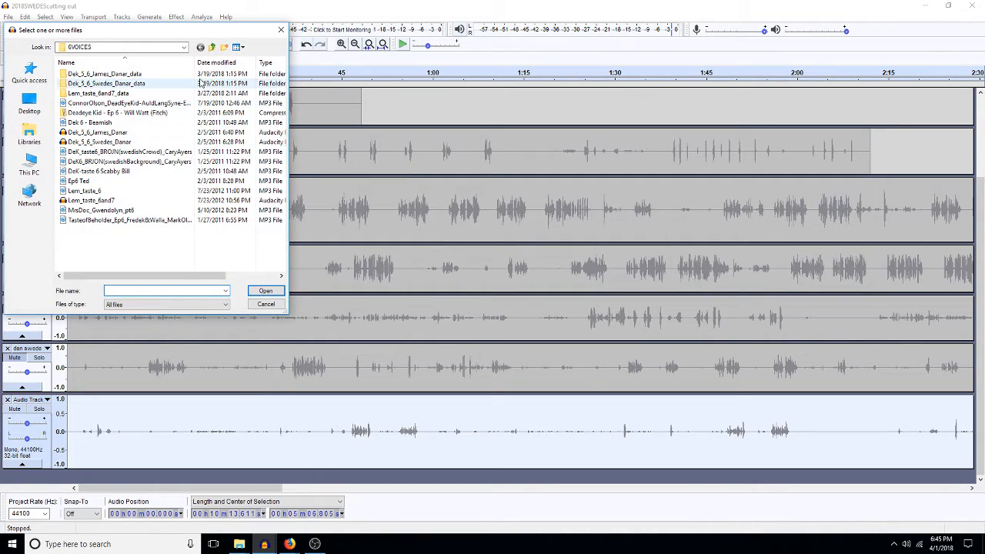
left_click(212, 47)
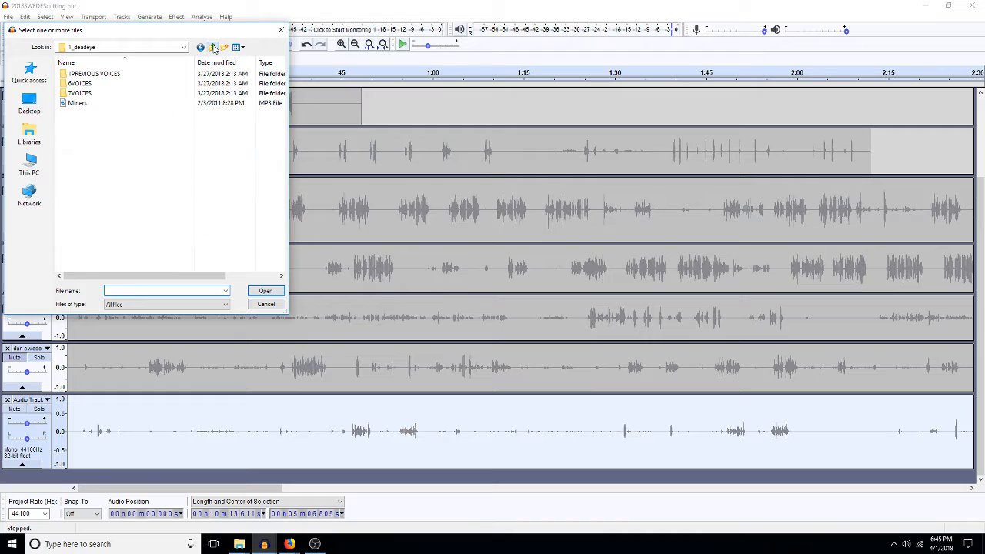
double_click(100, 84)
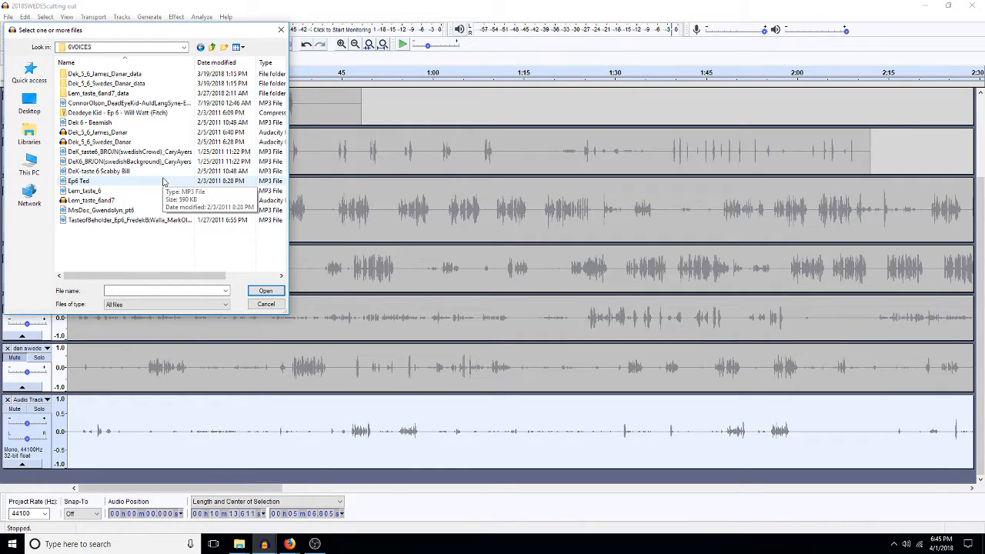
left_click(212, 47)
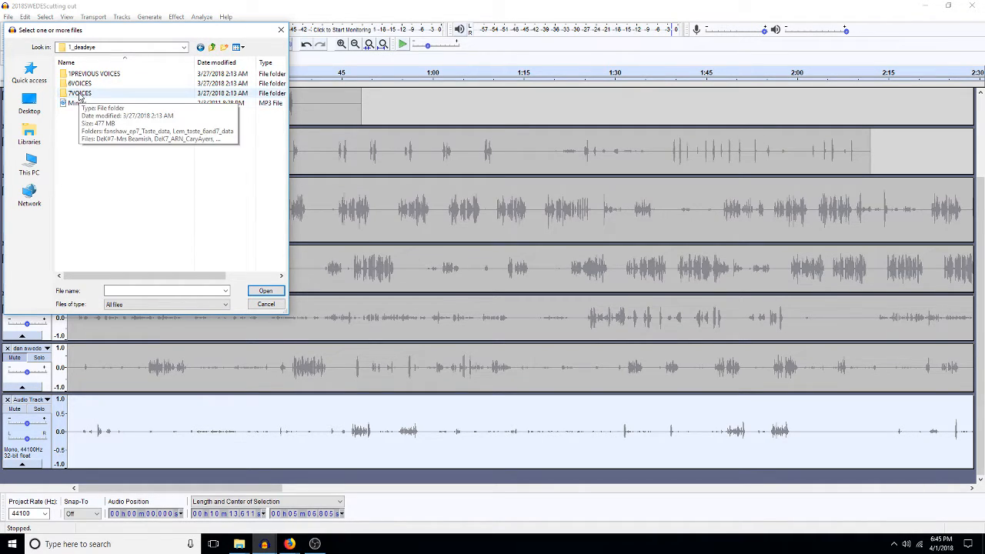
left_click(94, 75)
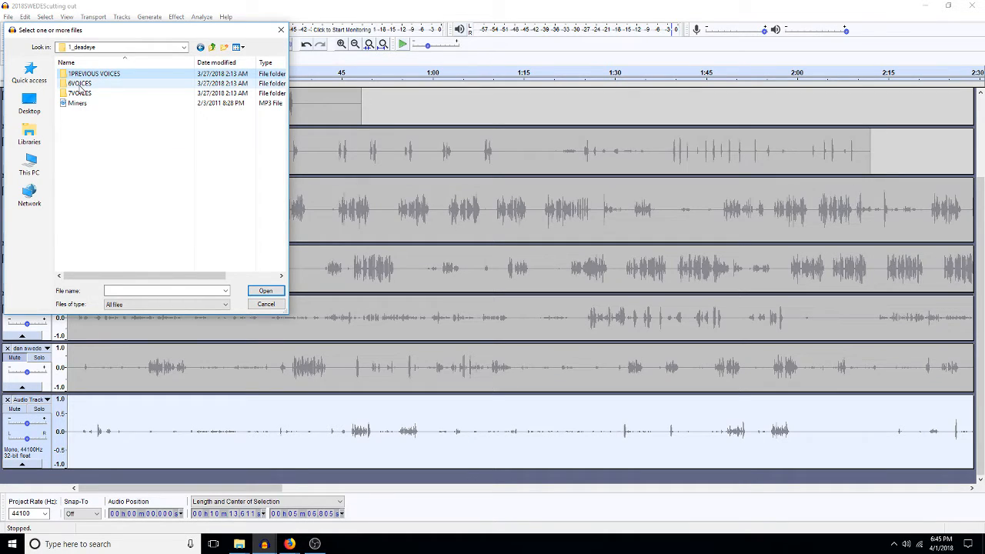
left_click(212, 47)
double_click(126, 83)
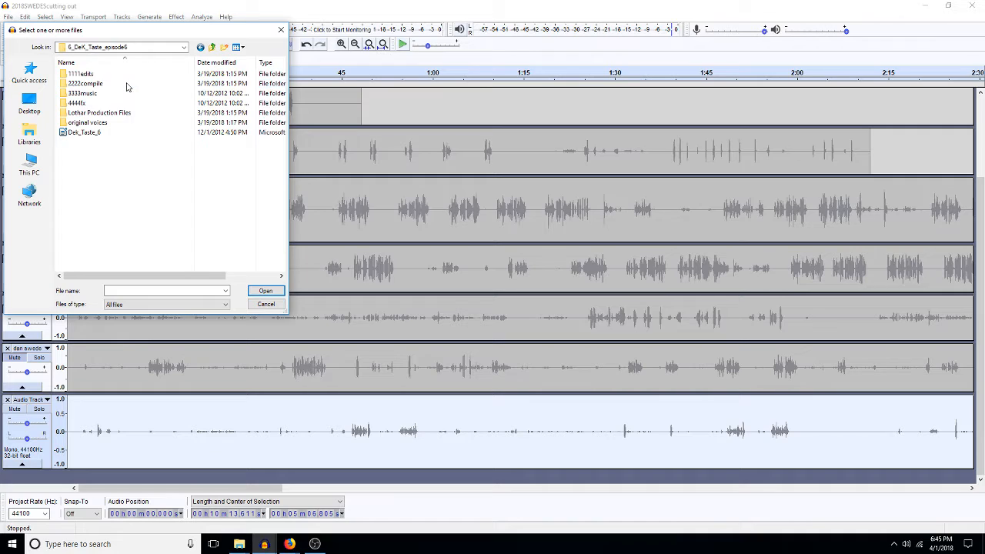
double_click(86, 123)
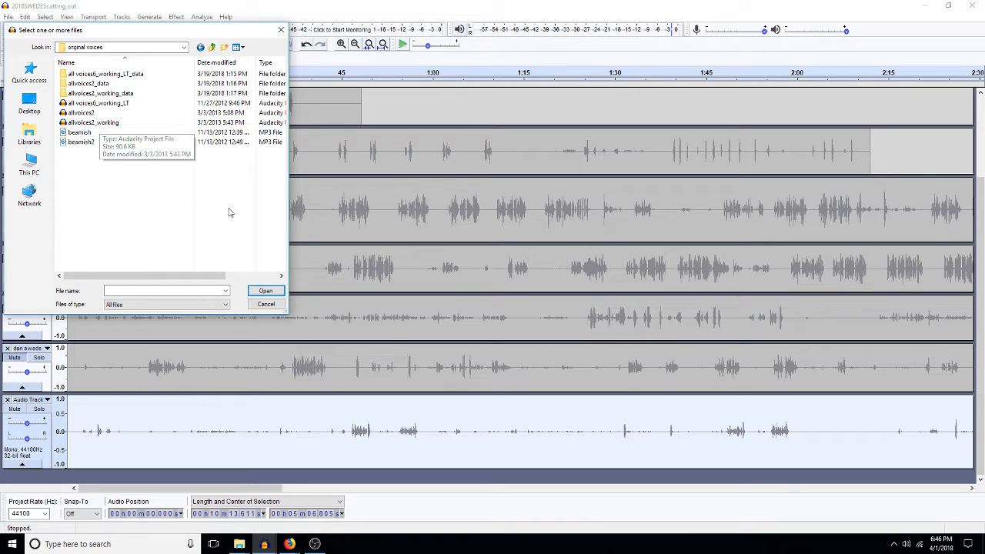
left_click(266, 305)
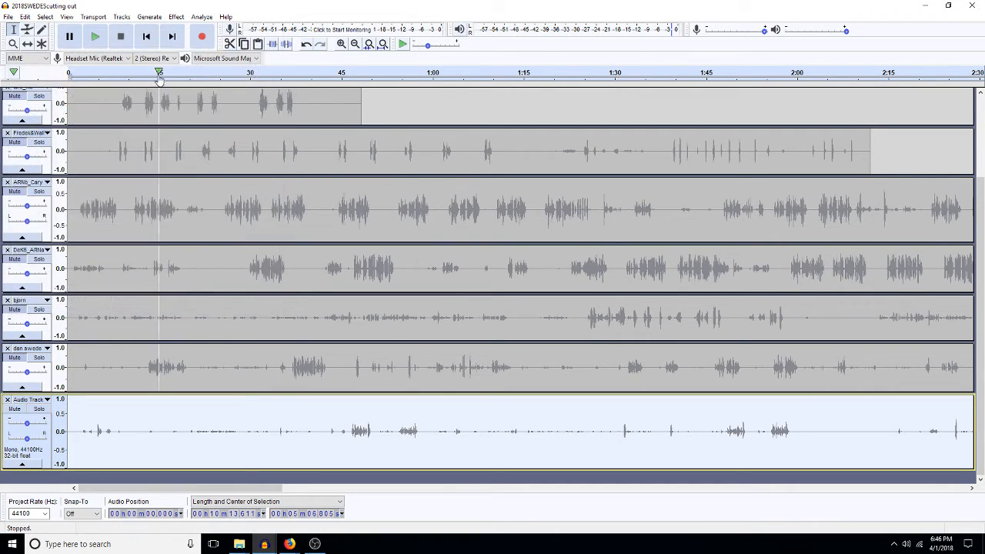
left_click(8, 16)
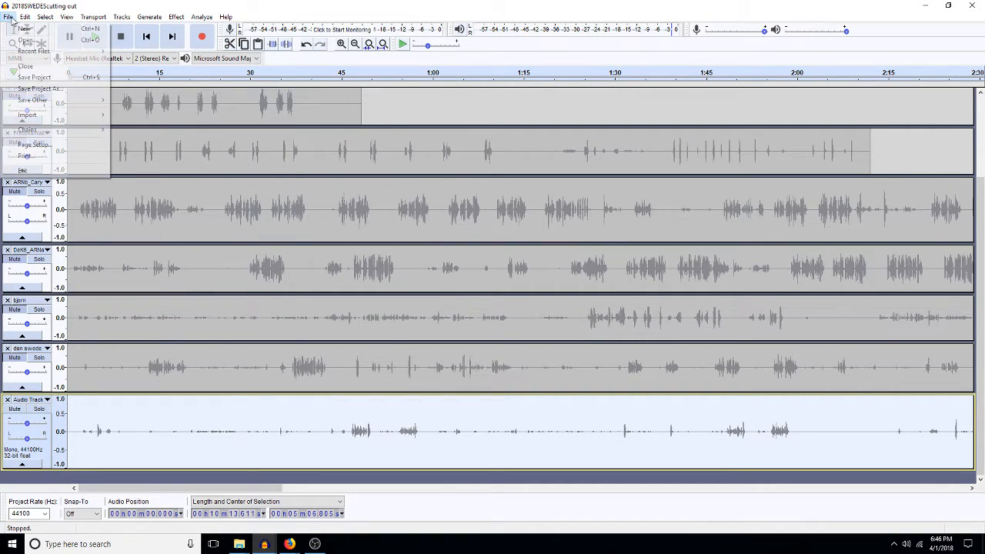
Step: Start Save Project As with original voices as the folder, then cancel
left_click(39, 89)
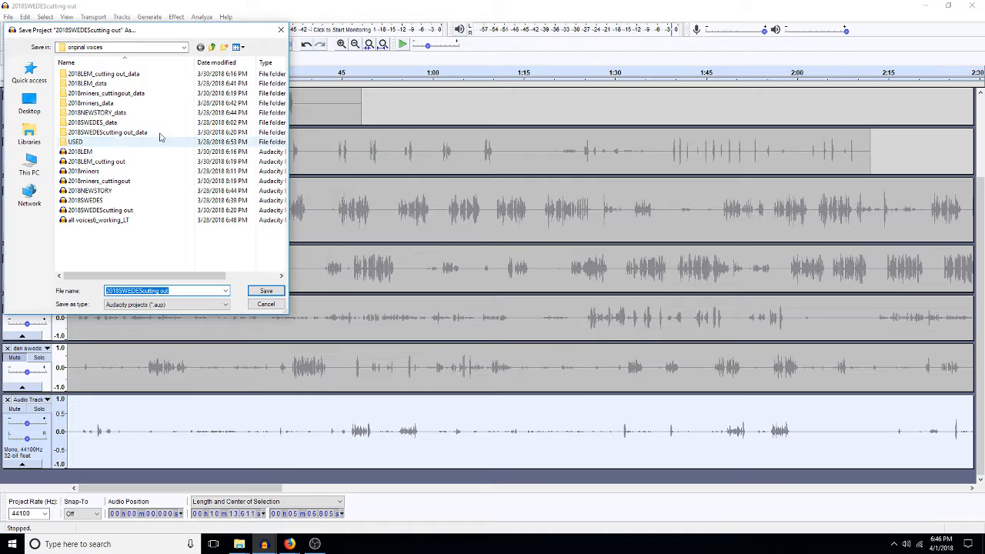
left_click(177, 48)
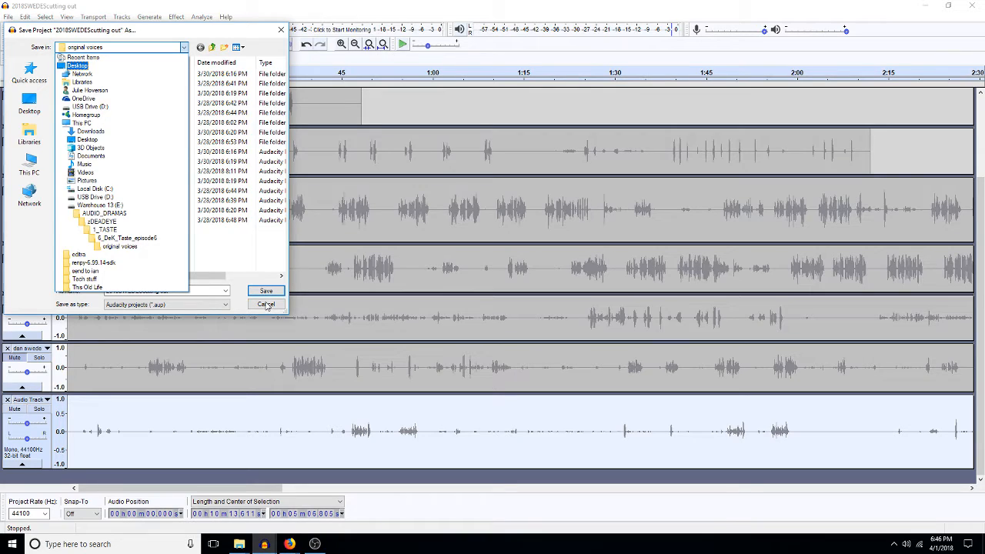
left_click(128, 248)
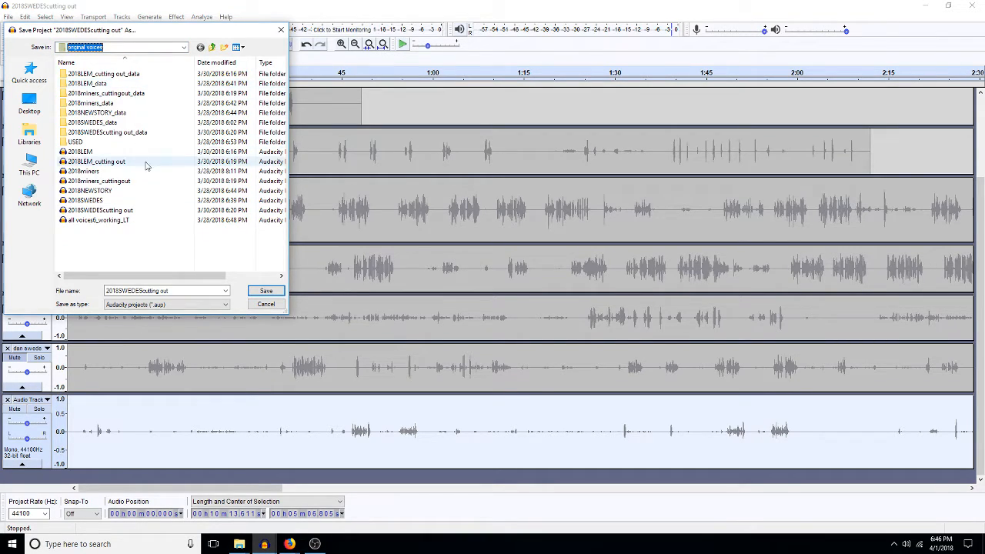
left_click(265, 304)
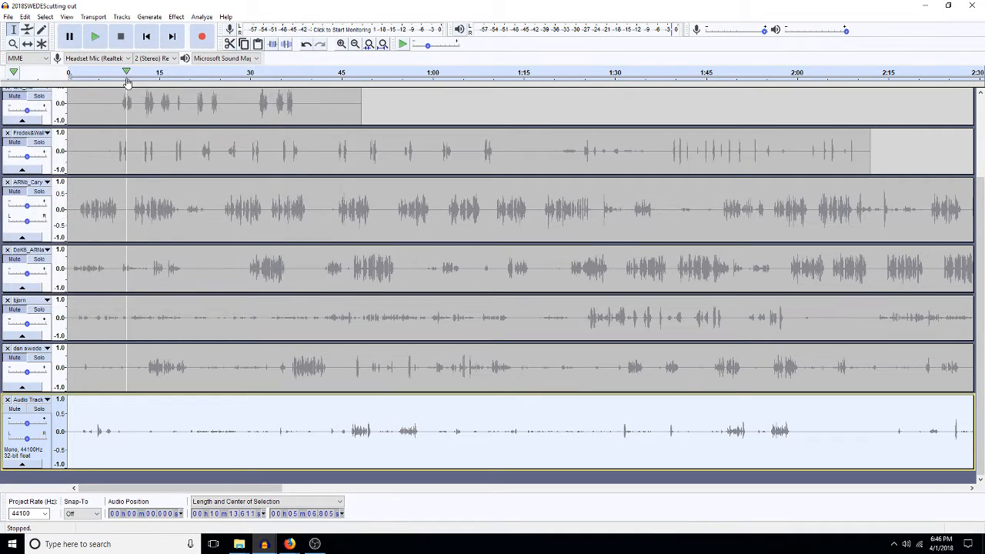
Step: Reopen Save Project As, check the folder tree without changing location, and cancel again
left_click(7, 17)
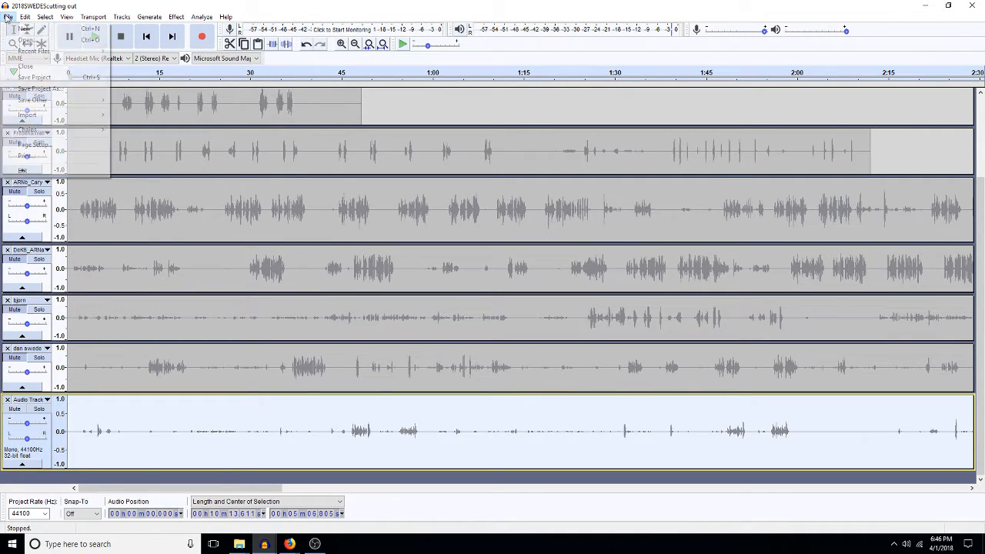
left_click(55, 89)
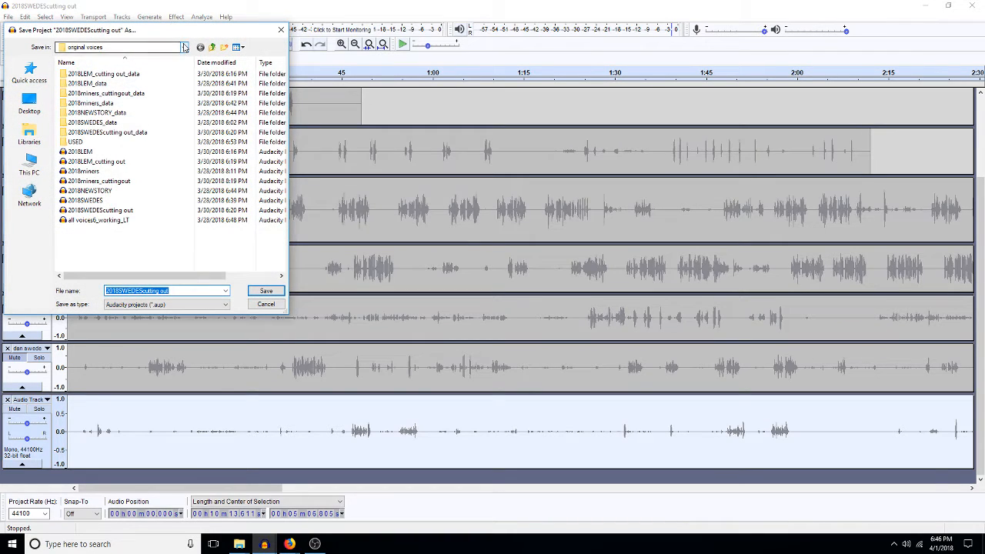
left_click(184, 47)
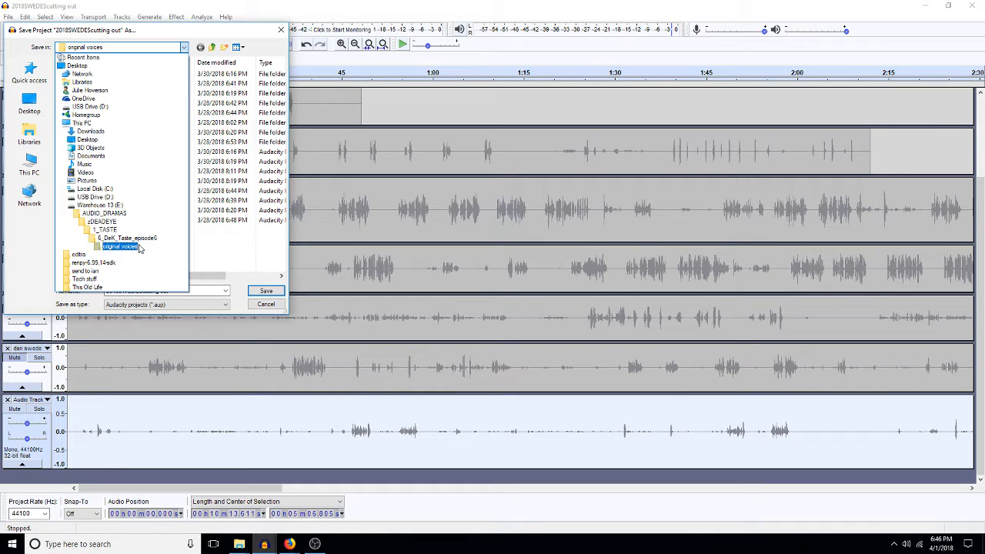
left_click(262, 303)
left_click(265, 304)
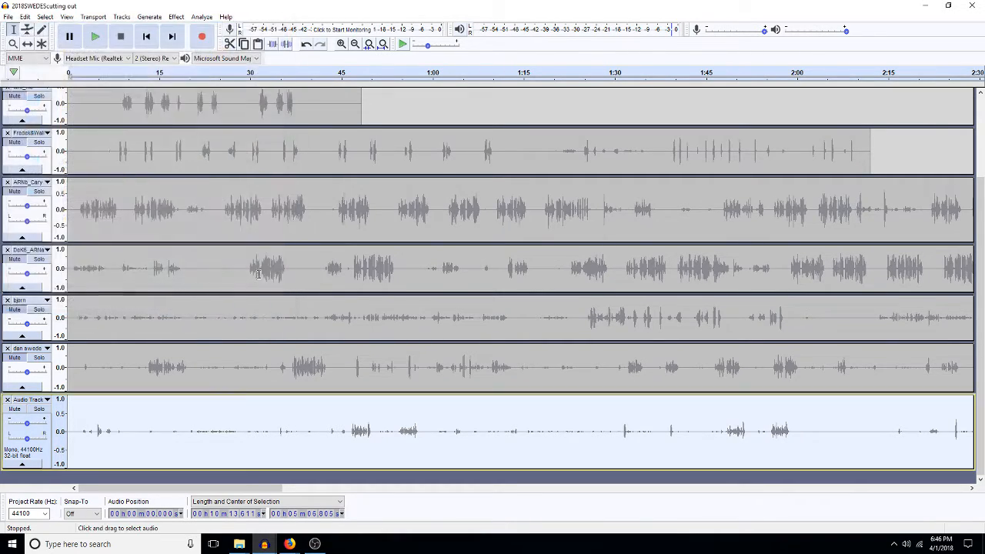
left_click(8, 16)
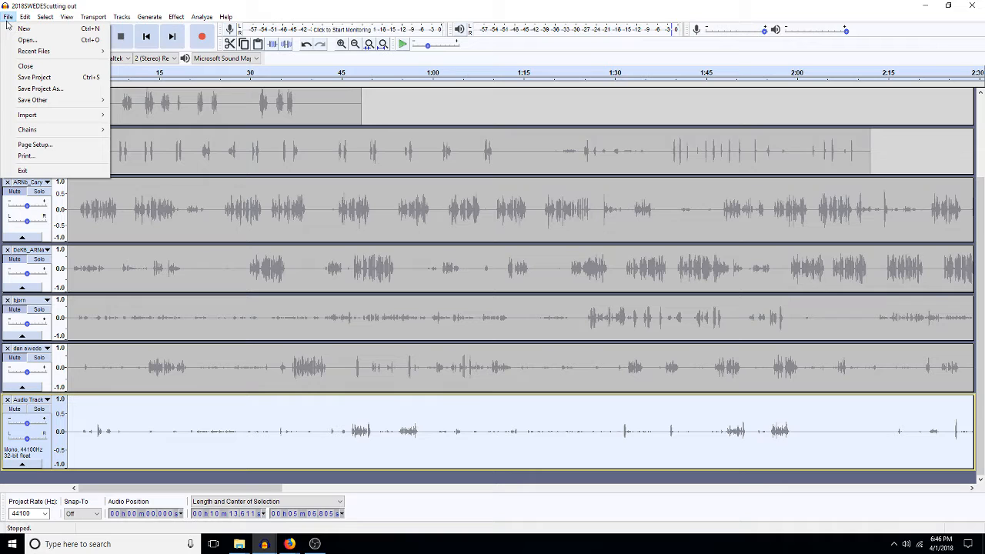
Step: Start opening a project and browse the current drive's 1_TASTE and original voices folders
left_click(26, 40)
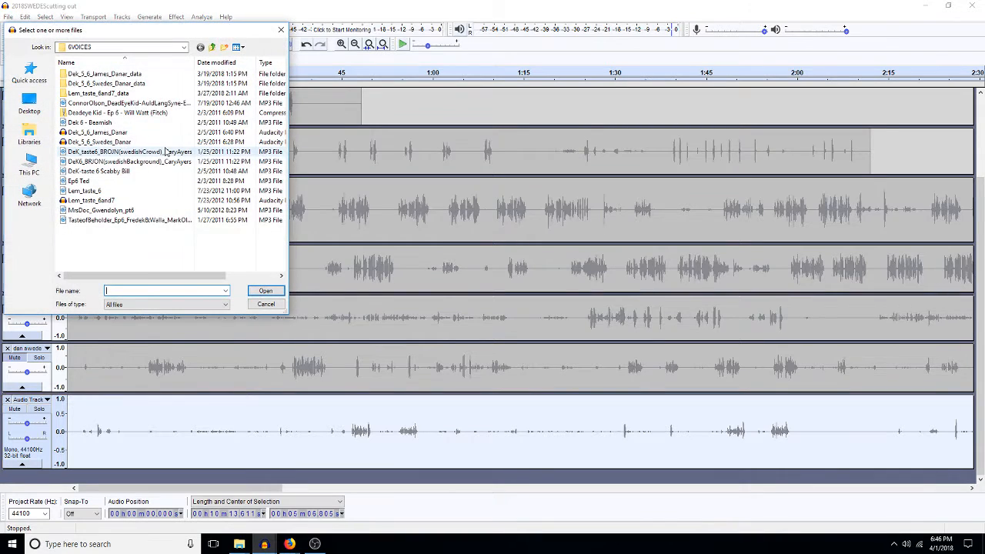
left_click(211, 47)
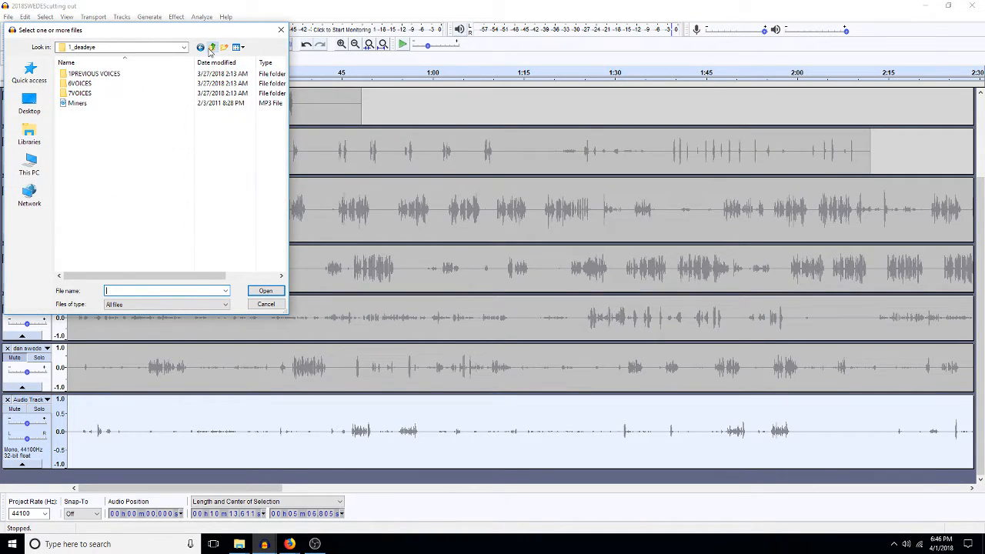
left_click(212, 48)
double_click(92, 83)
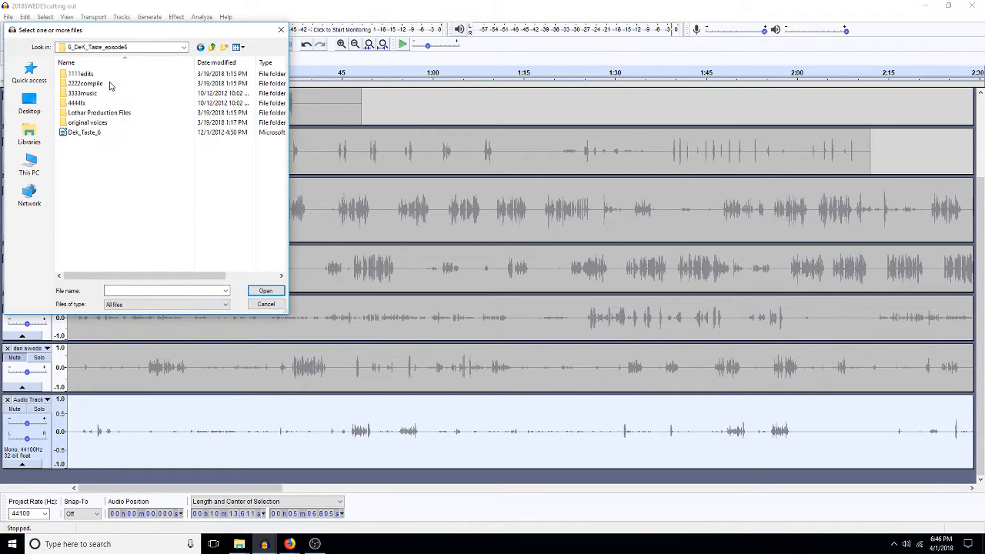
double_click(87, 123)
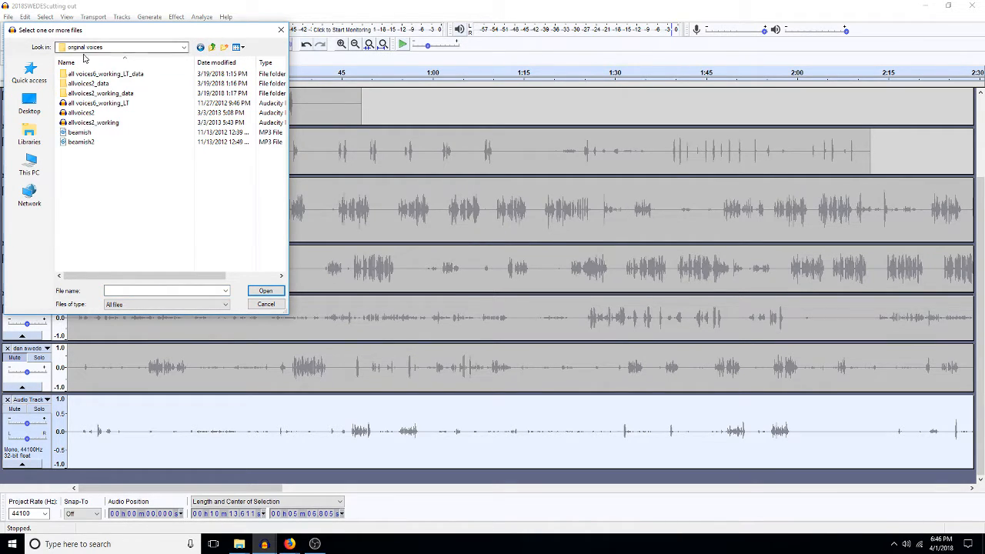
left_click(213, 52)
left_click(214, 51)
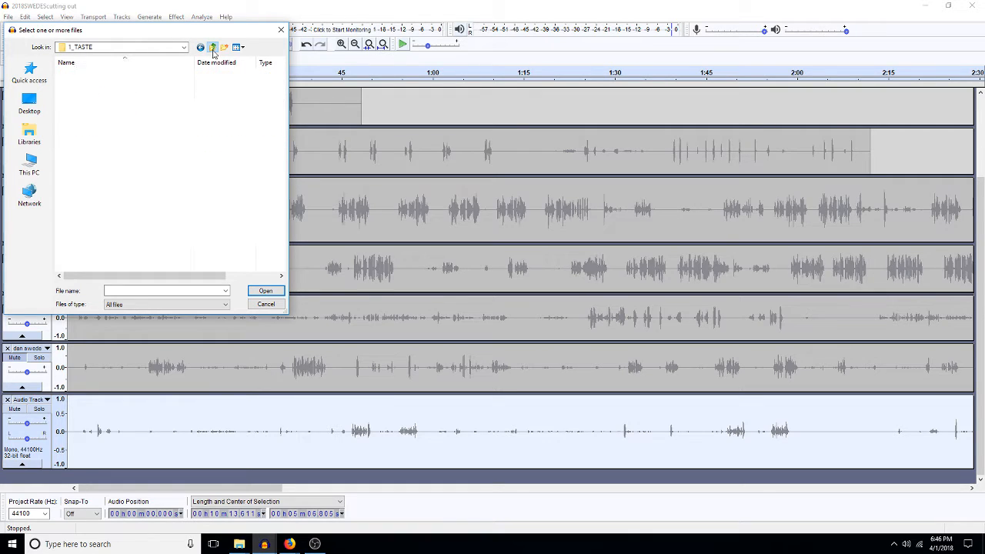
left_click(213, 52)
Step: Open 2018SWEDES from Warehouse 13 (E:) > AUDIO_DRAMAS > zDEADEYE > 1_TASTE > 6_DeK_Taste_episode6 > original voices
left_click(184, 47)
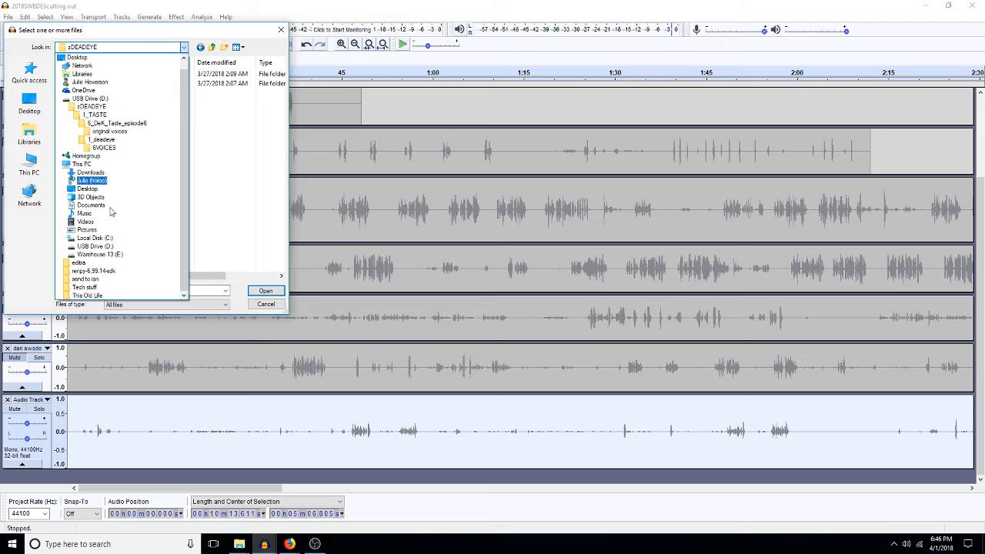
left_click(97, 256)
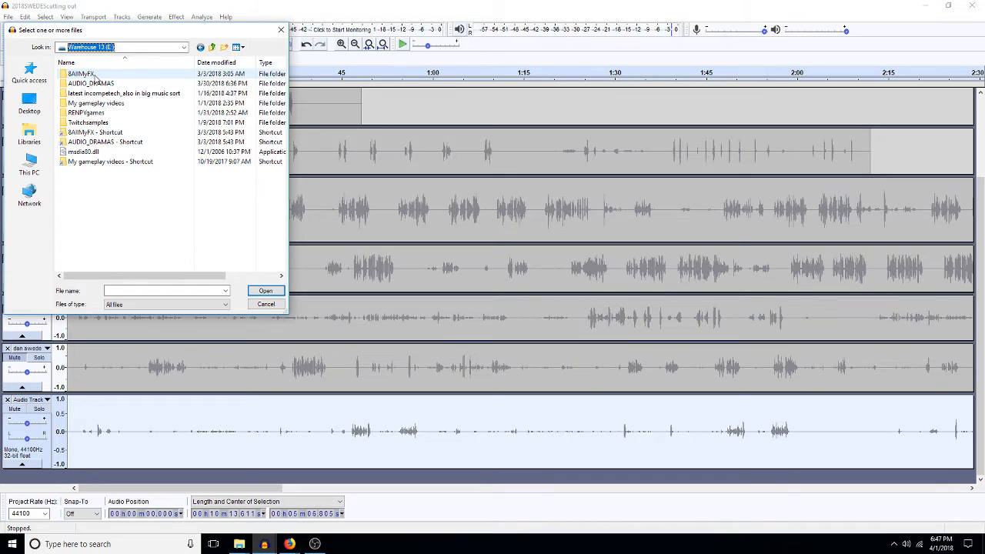
double_click(91, 83)
double_click(84, 73)
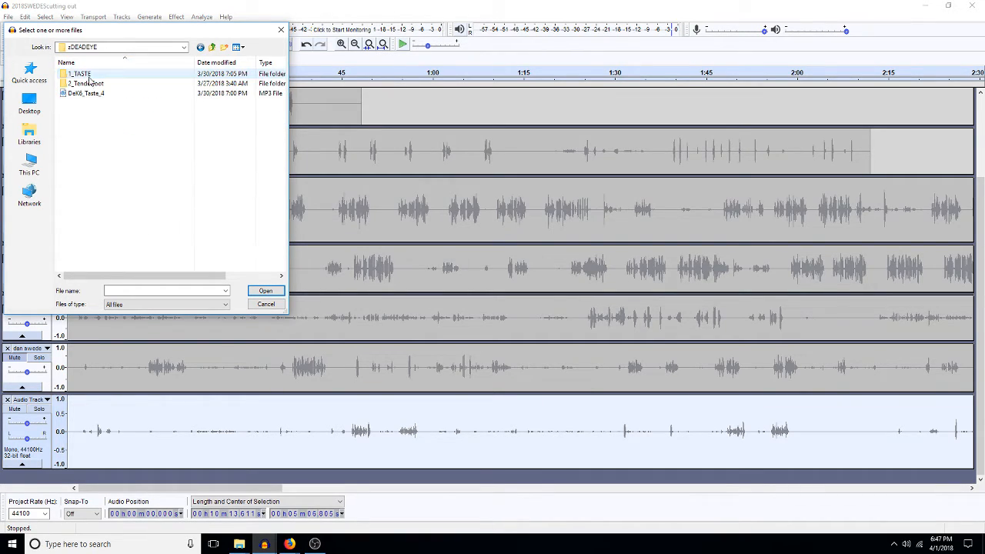
double_click(80, 75)
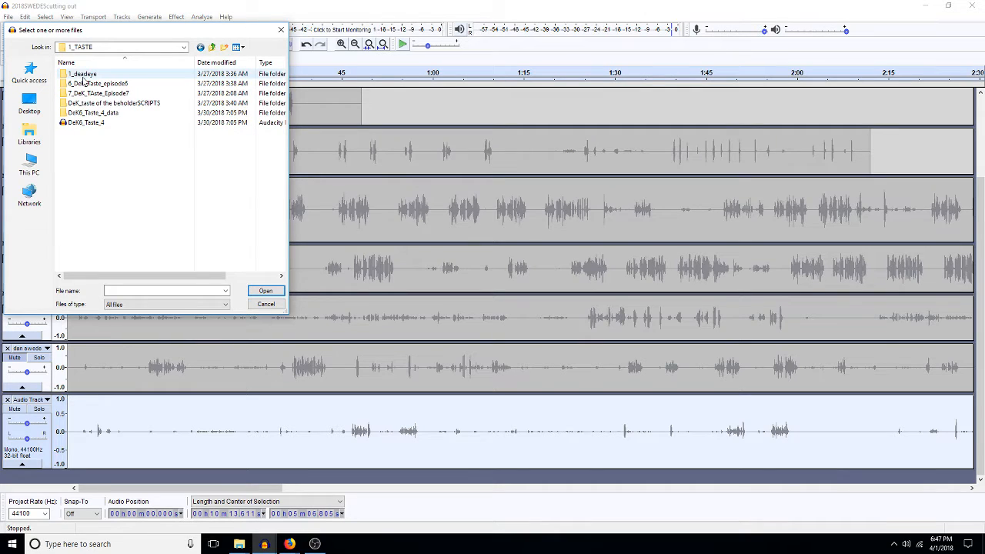
double_click(83, 84)
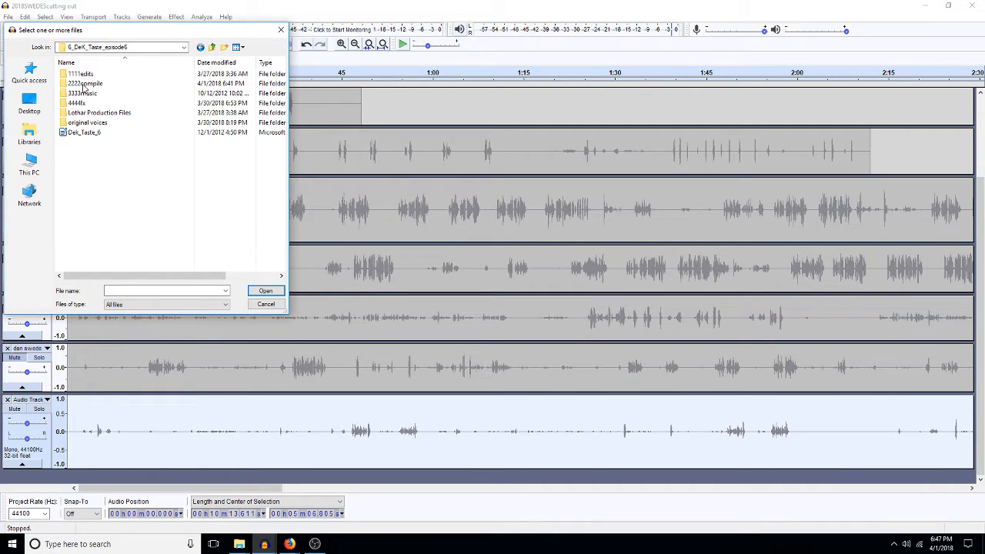
double_click(88, 124)
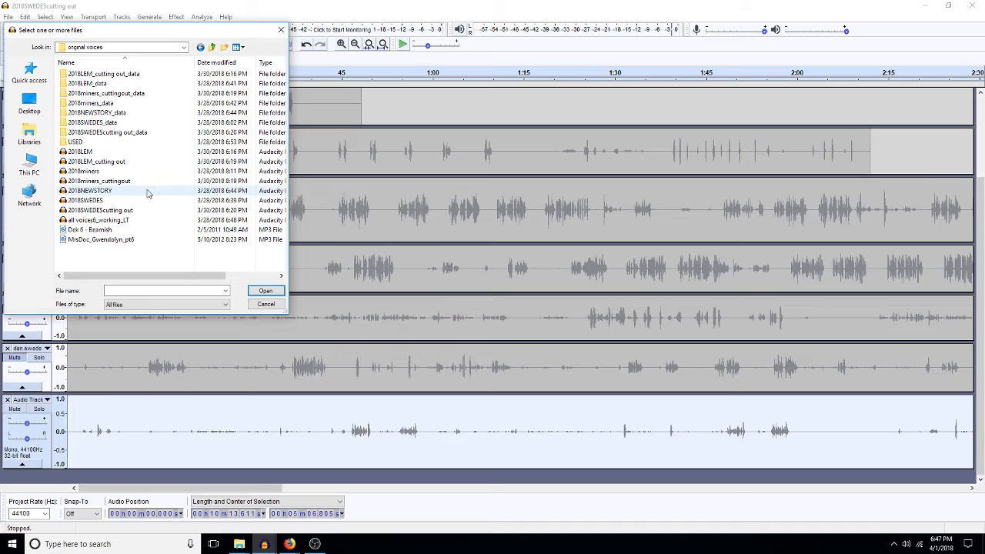
double_click(96, 203)
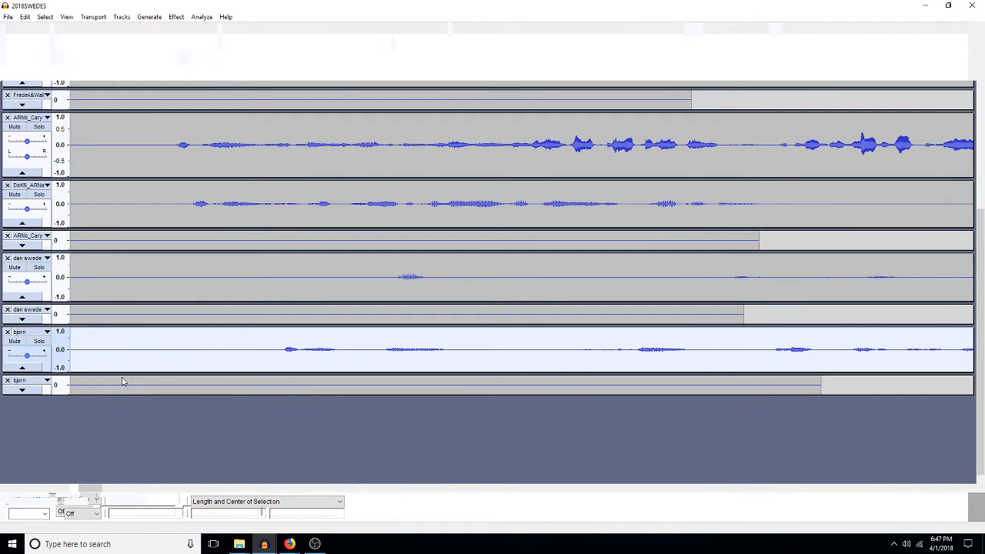
Step: Get a noise profile from the first 5.9 s of 2018SWEDES, then reopen Noise Reduction in the other project
left_click(107, 319)
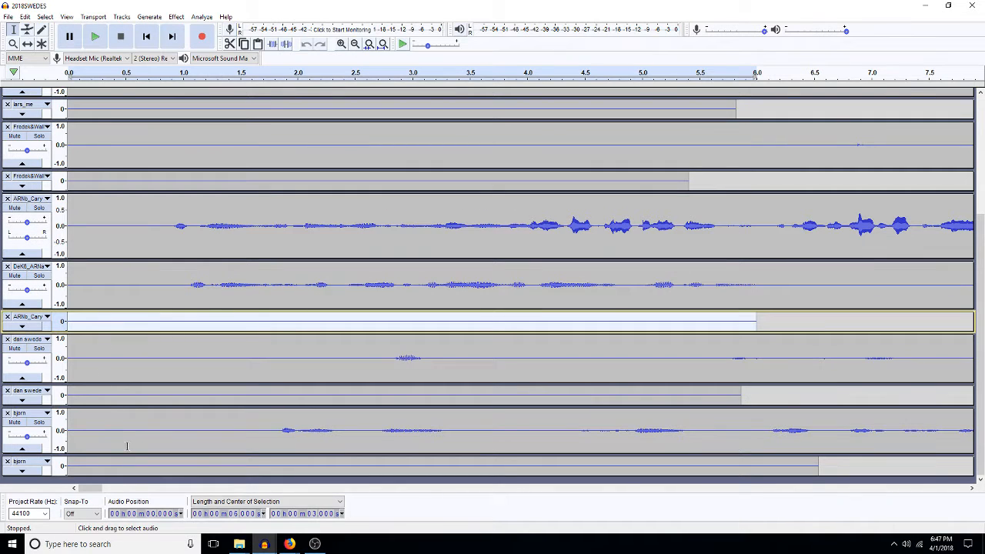
left_click(129, 398)
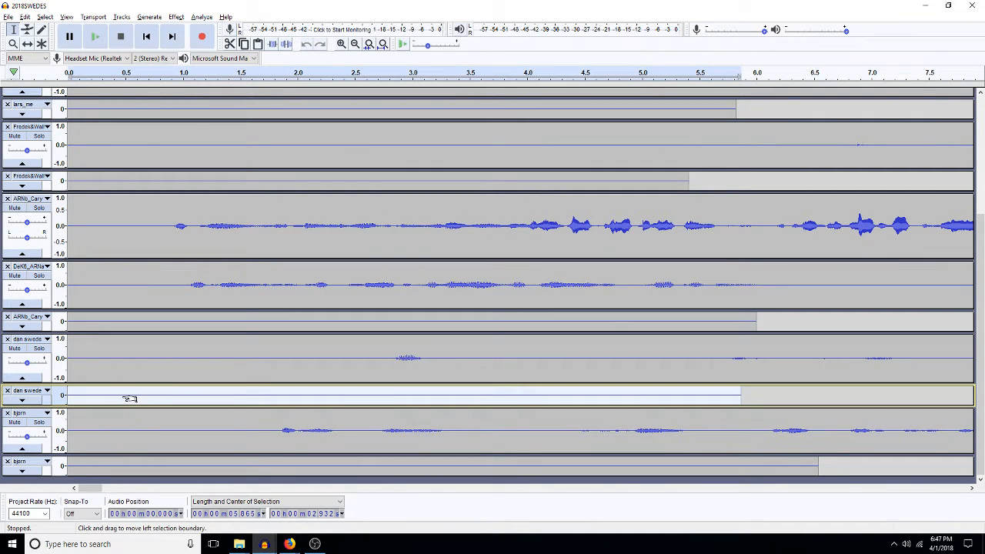
key("ctrl+r")
left_click(497, 214)
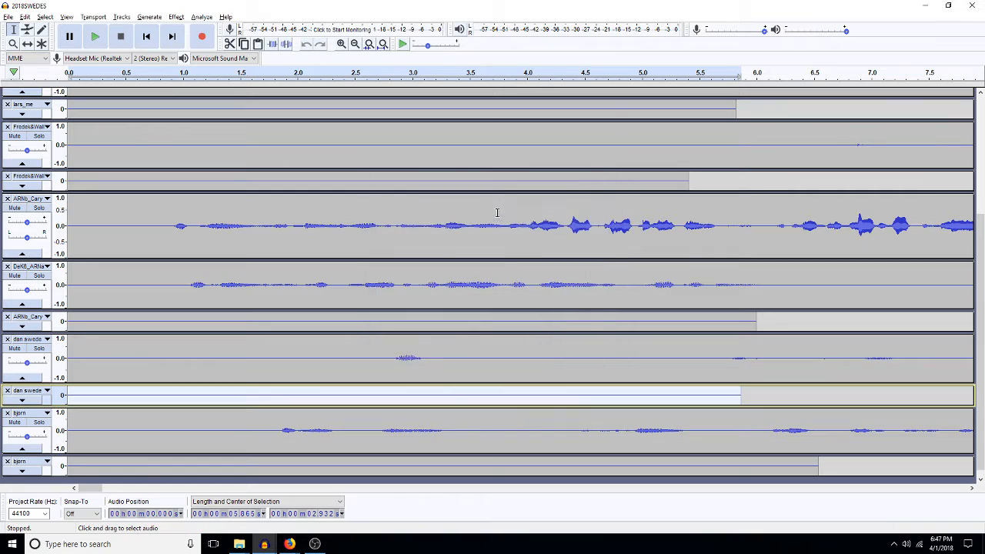
left_click(927, 6)
key("ctrl+r")
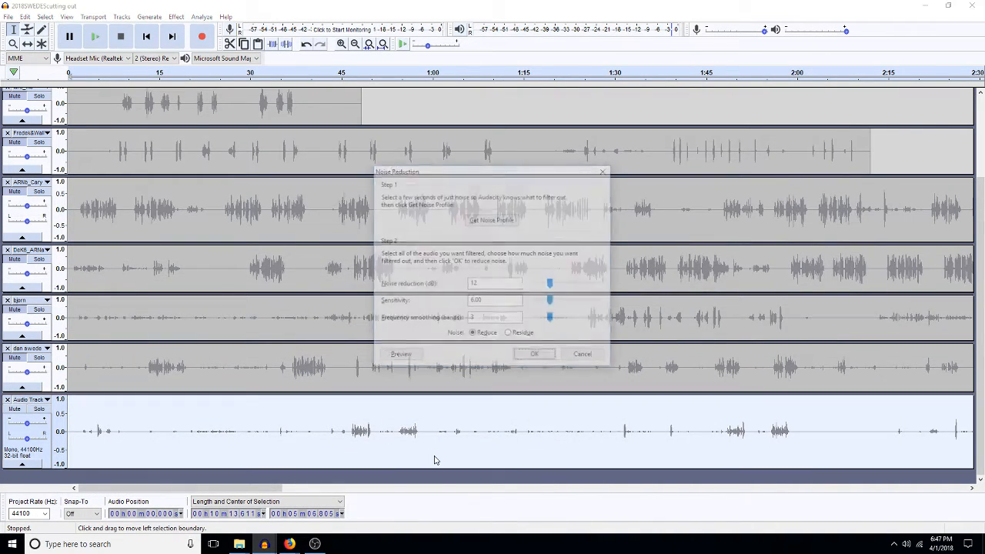
Step: Apply noise reduction to the Audio Track, fit the view, and select its whole clip for Amplify
left_click(536, 357)
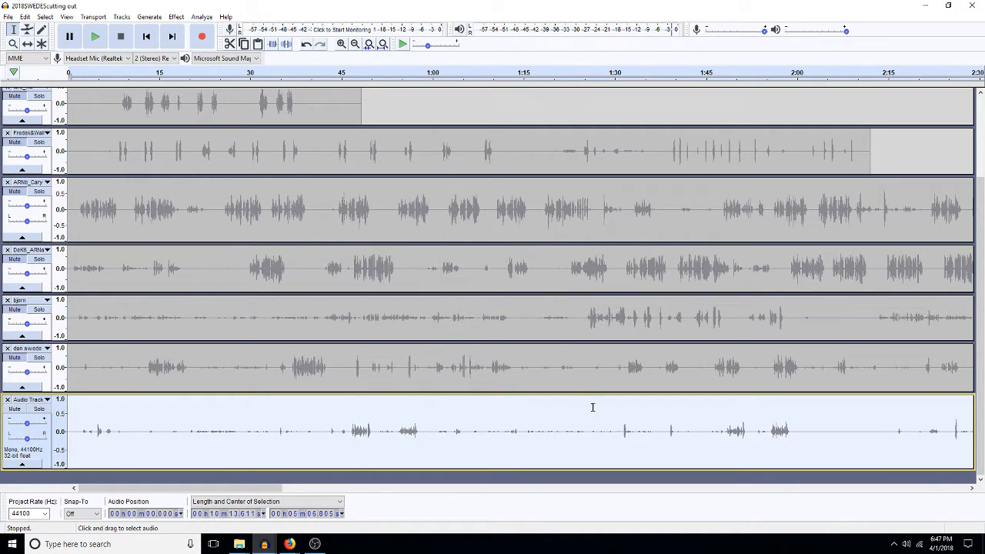
key("ctrl+f")
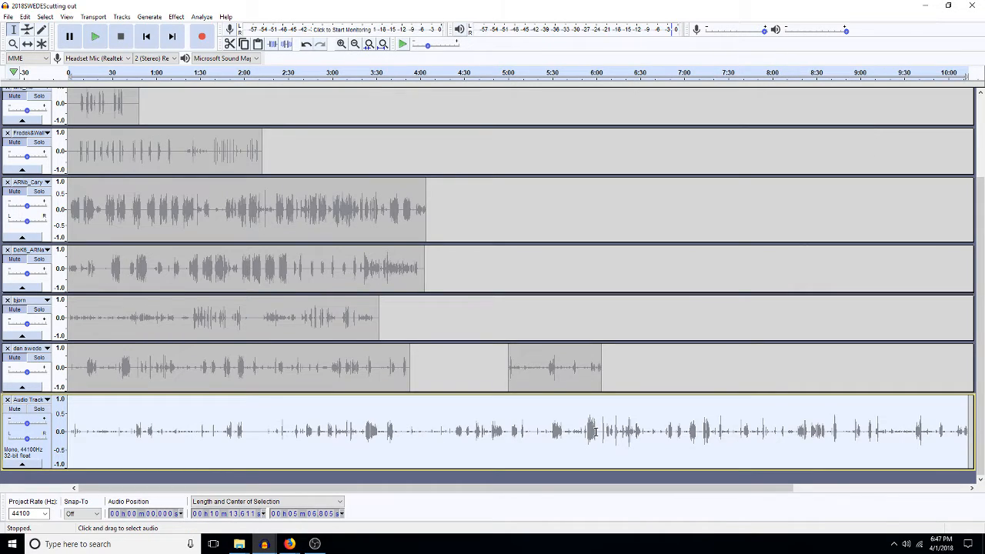
double_click(508, 451)
left_click(508, 451)
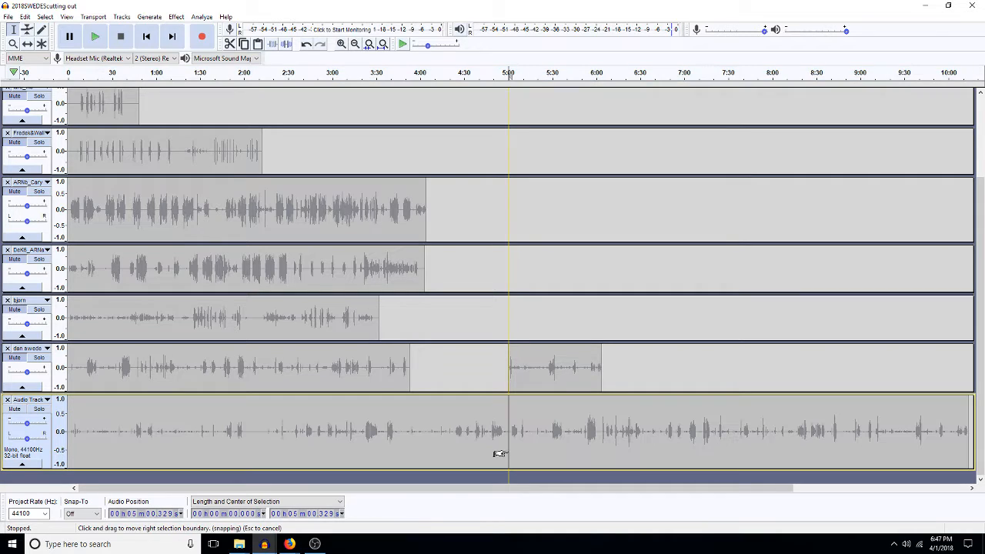
double_click(508, 452)
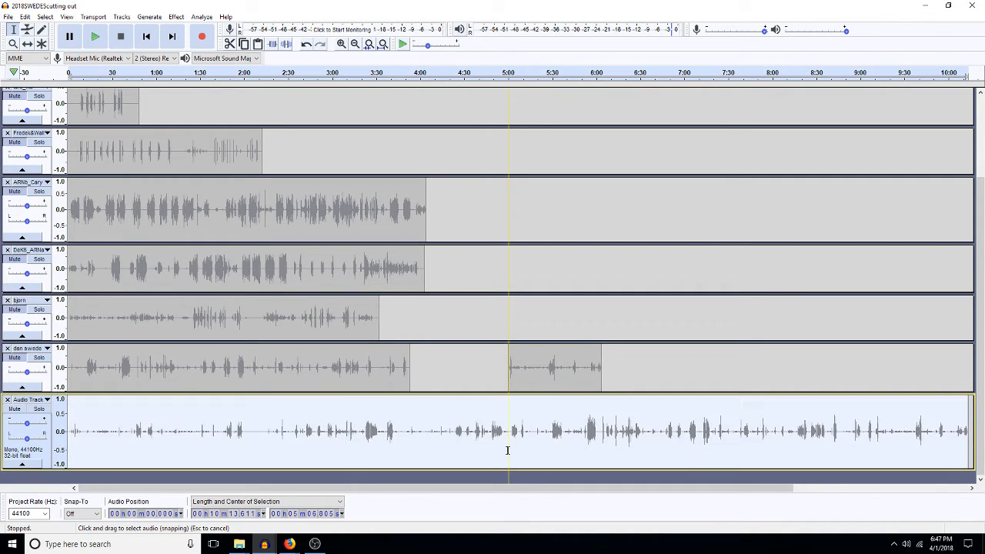
key("alt+a")
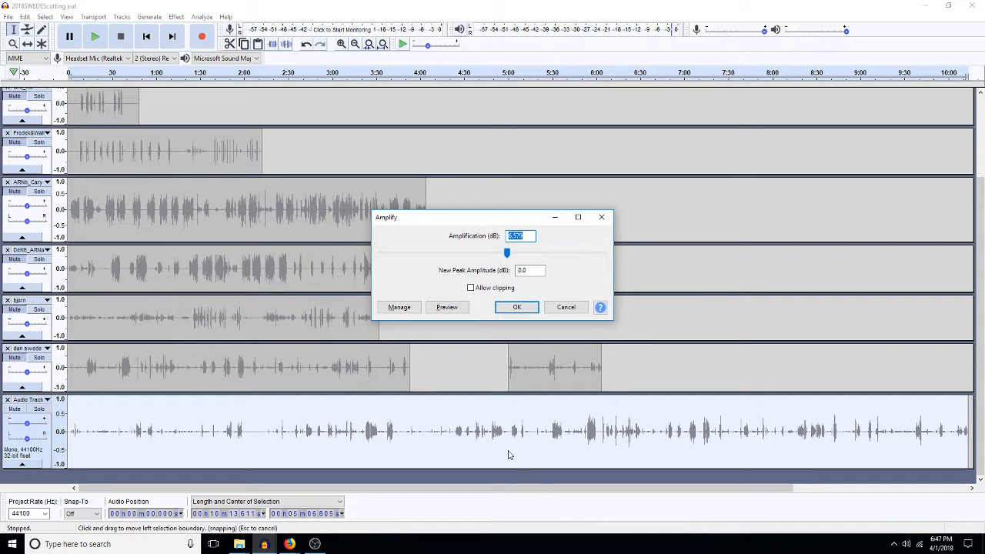
Step: Amplify the Audio Track by 4 dB, then apply Pop Mute to it
type("4")
key("Return")
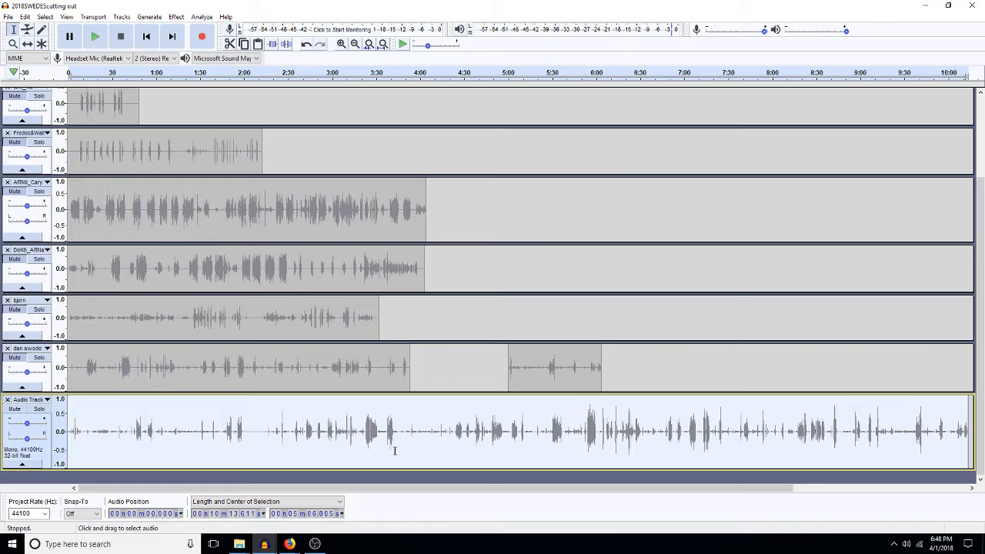
key("shift+p")
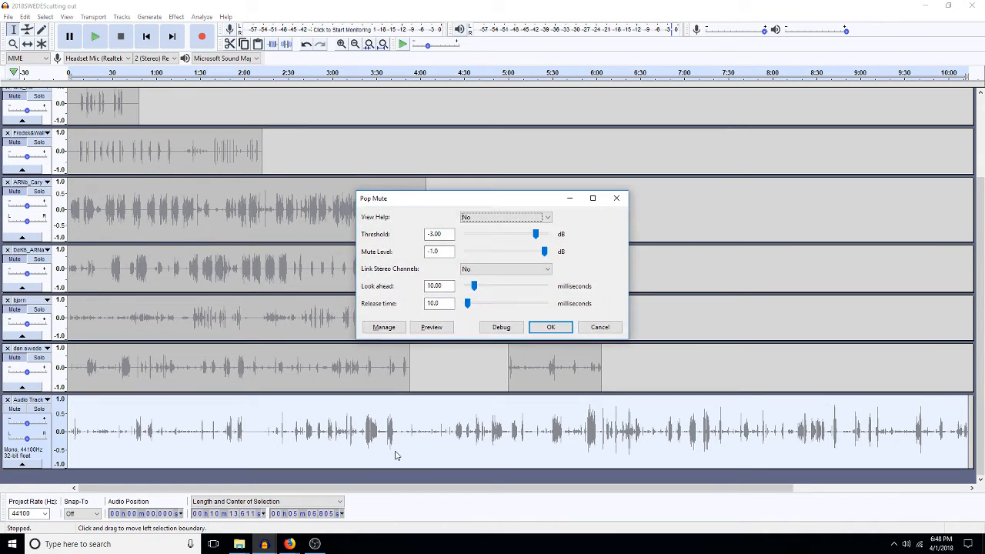
key("Return")
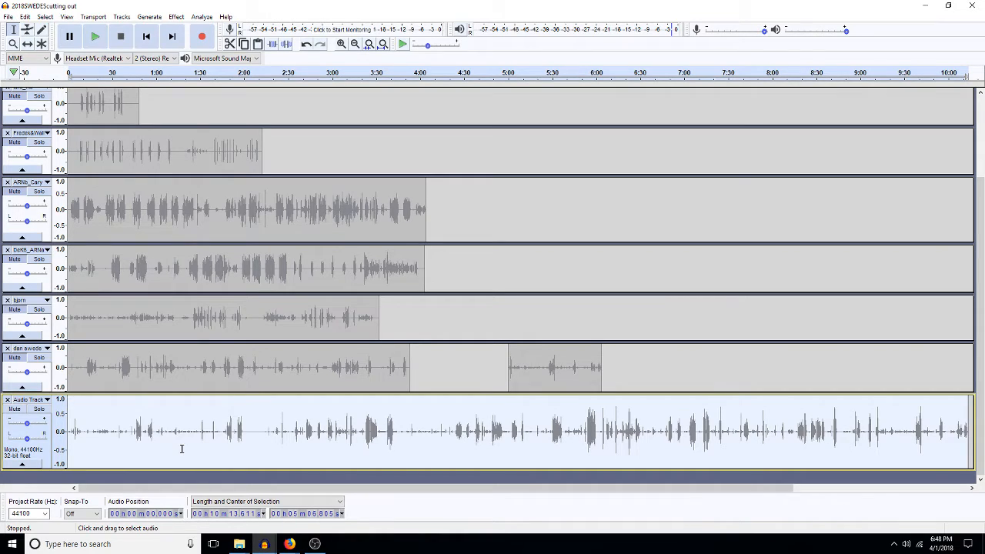
Step: Rename the Audio Track to nela and solo it
left_click(29, 400)
left_click(40, 222)
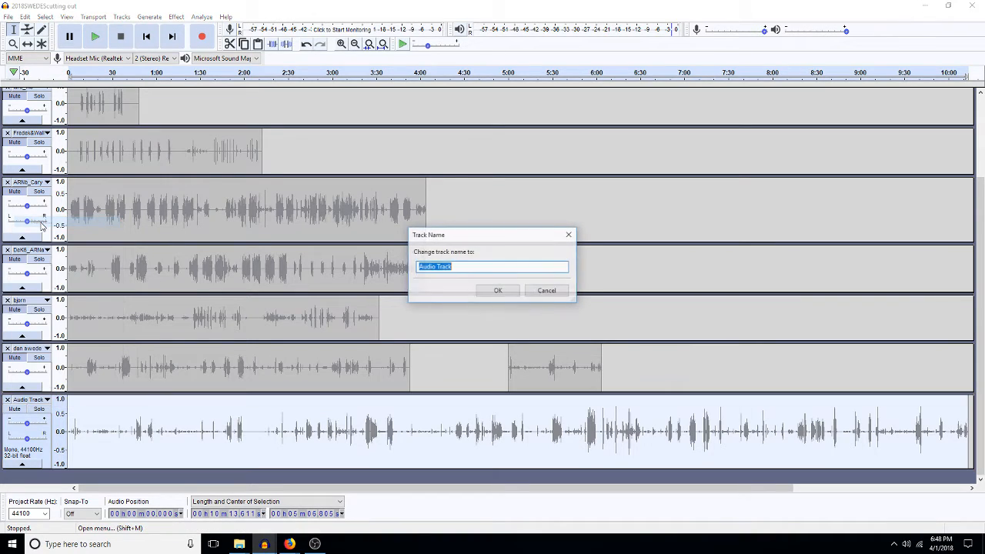
type("nela")
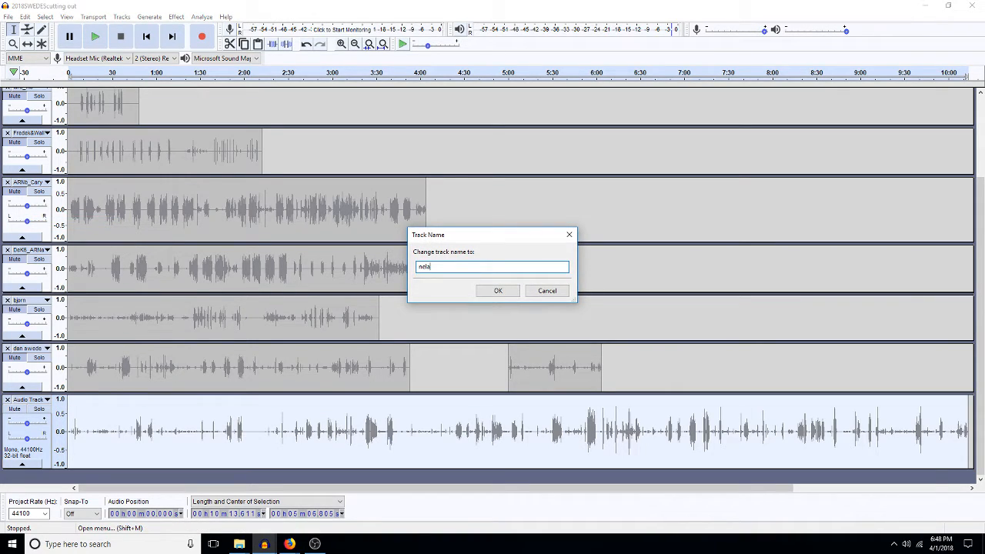
key("Return")
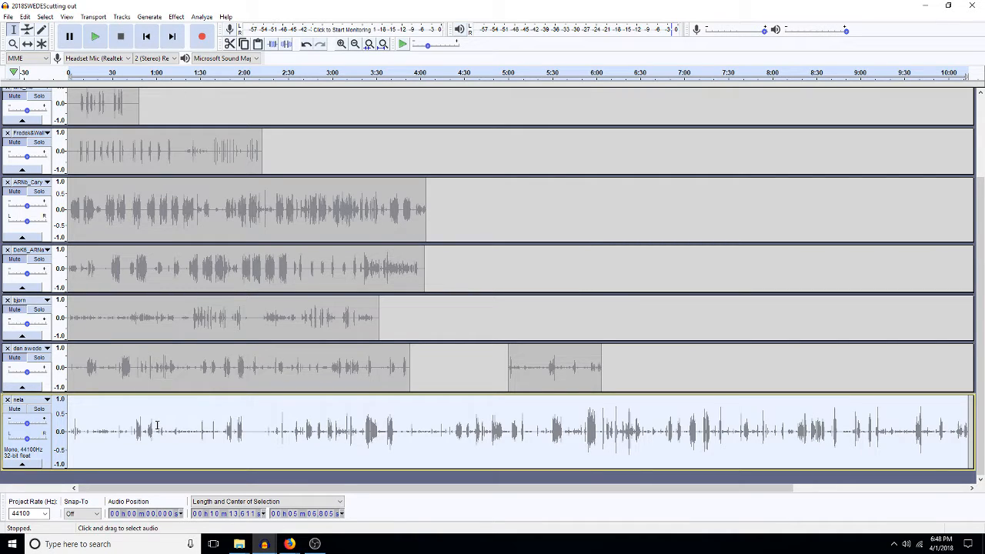
left_click(39, 409)
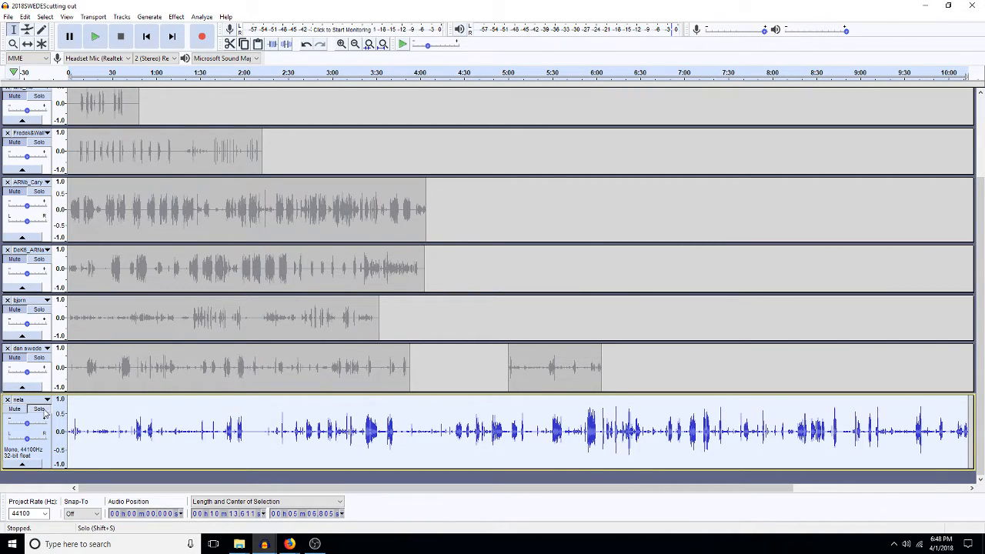
Step: Audition and select about 14 seconds near the 2:00 mark, then duplicate it into a new track
left_click(227, 435)
key("space")
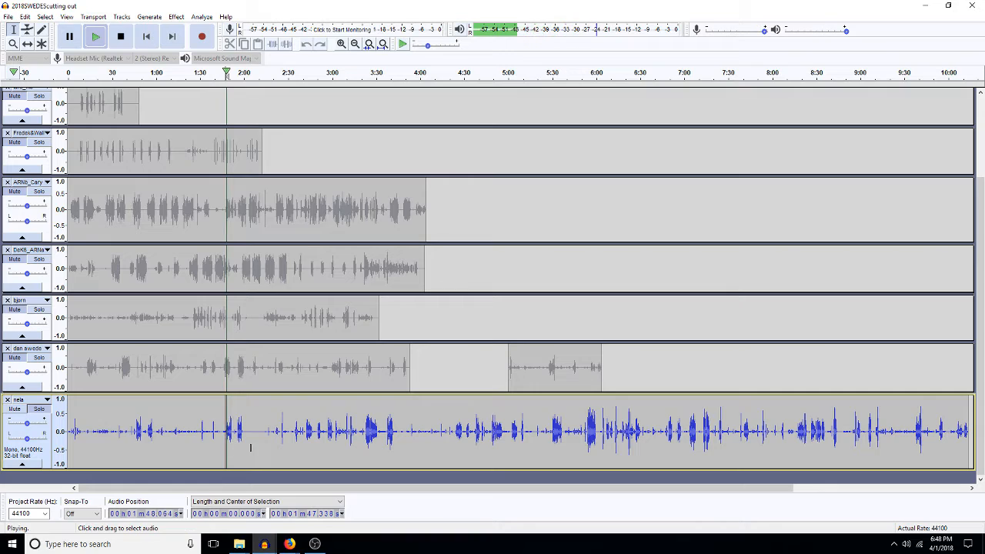
key("space")
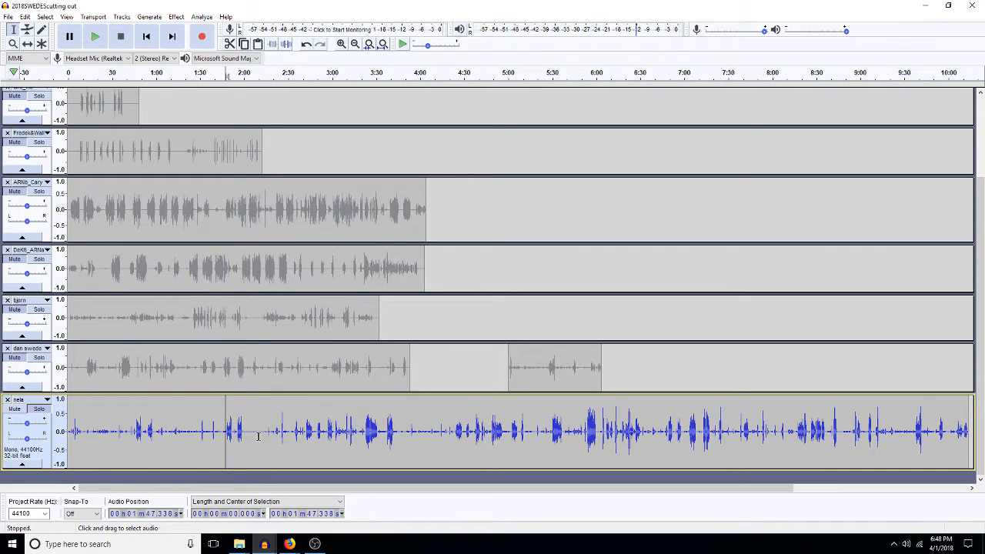
left_click_drag(265, 435, 245, 441)
key("space")
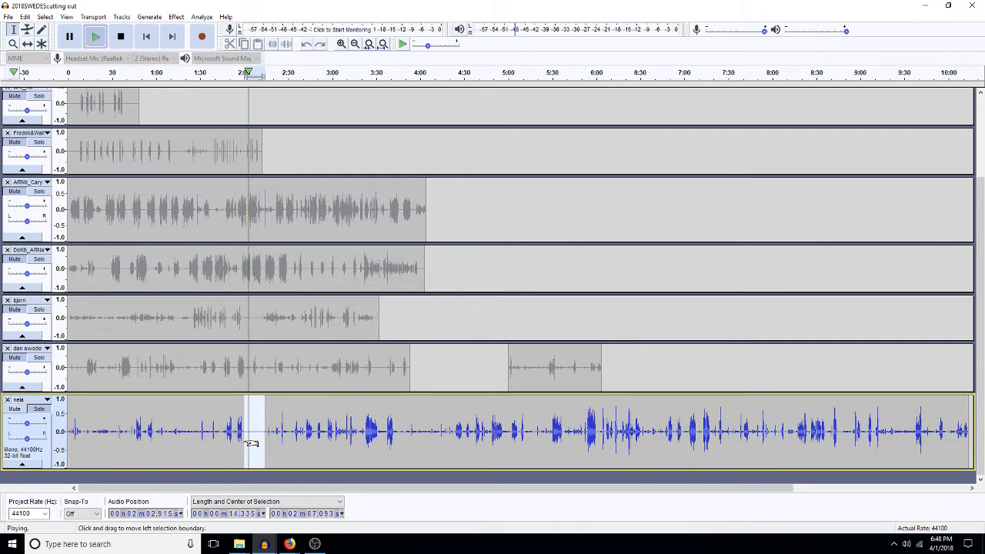
key("space")
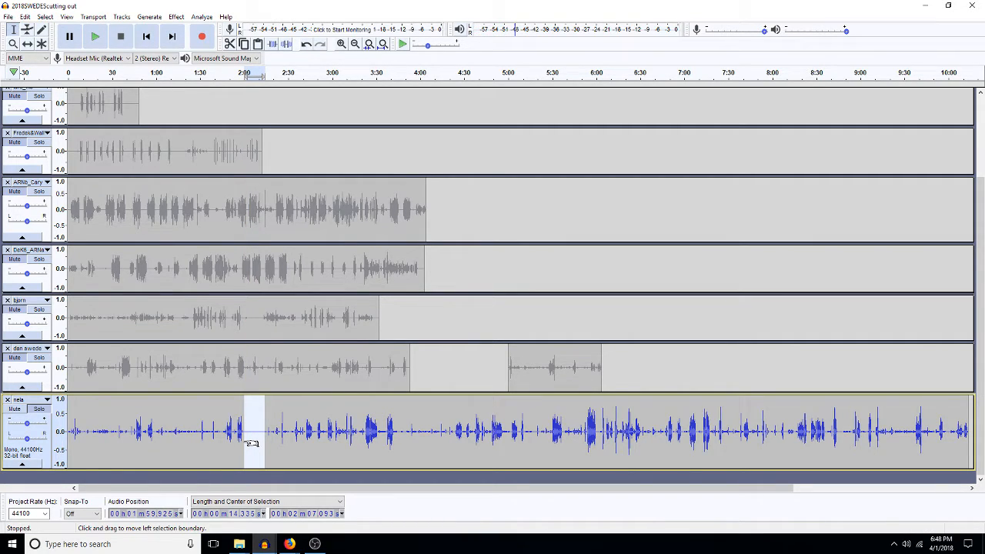
left_click(252, 480)
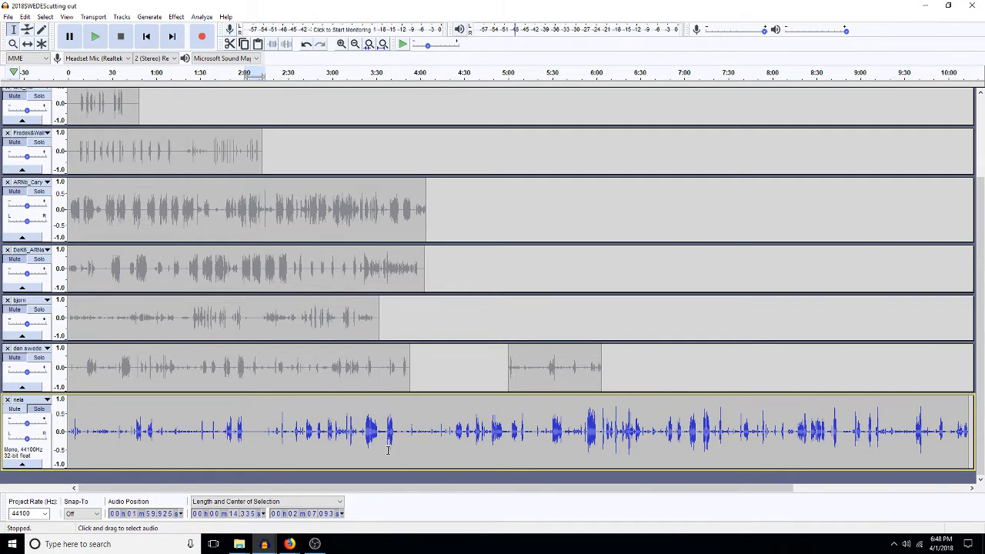
key("ctrl+d")
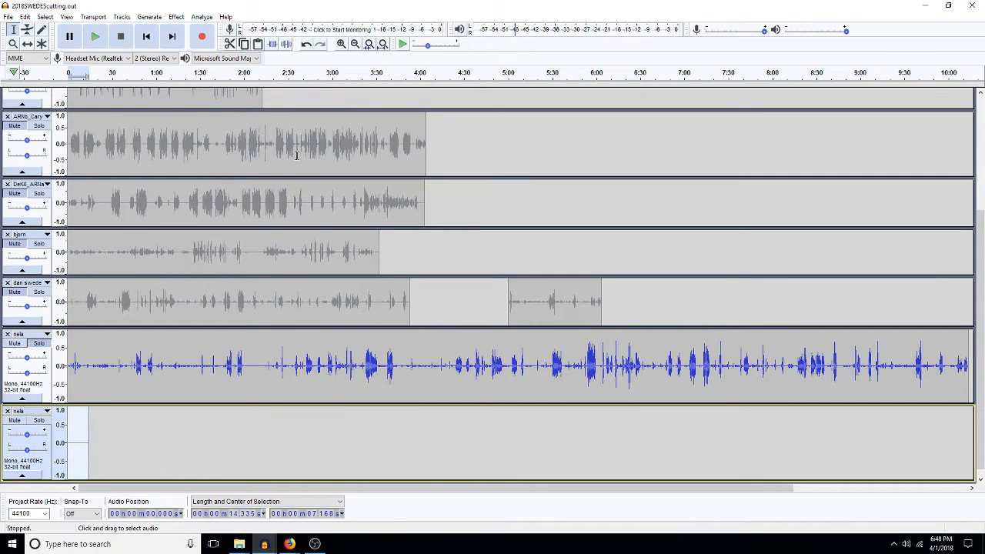
Step: Duplicate the 14-second excerpt, then amplify one copy and high-pass filter it at 300 Hz
key("ctrl+e")
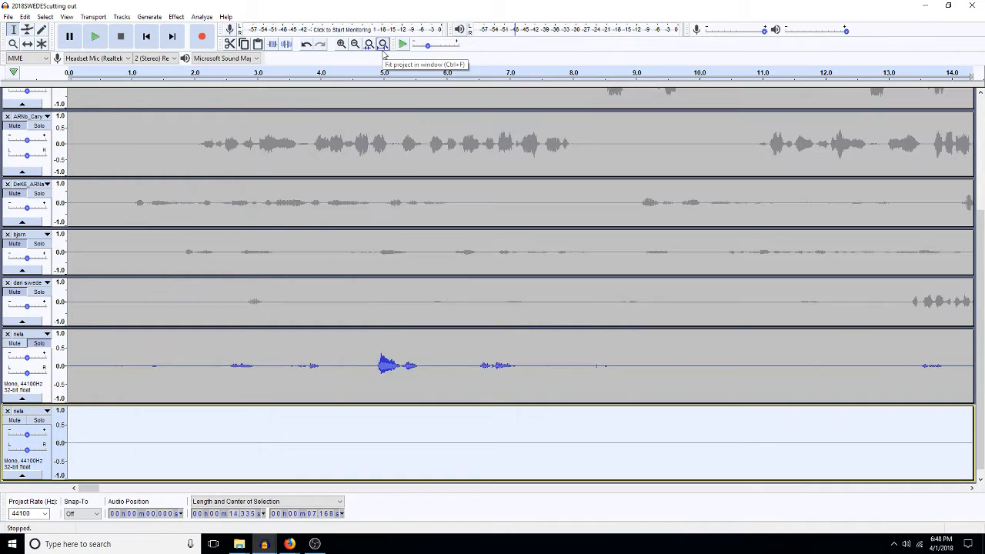
scroll(489, 359, "down", 1)
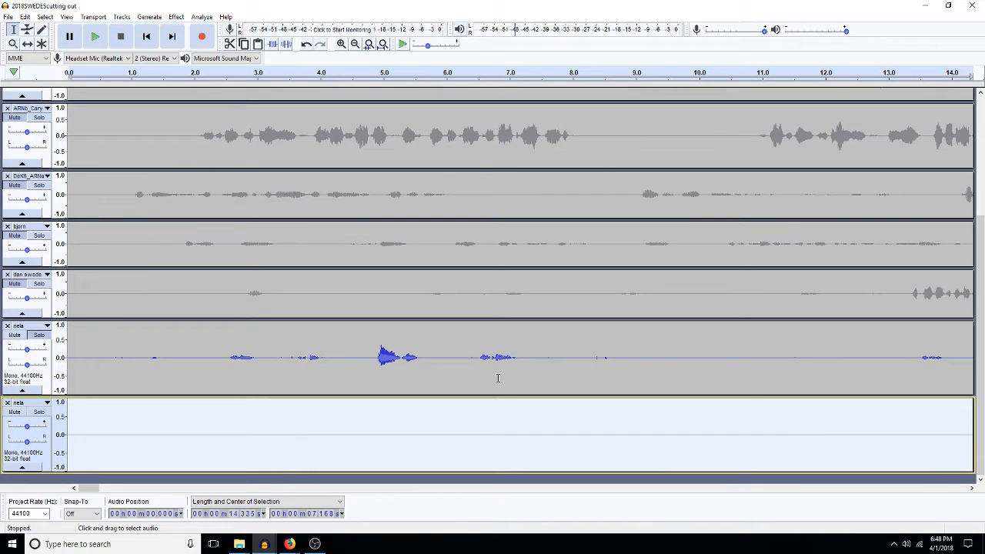
key("ctrl+d")
double_click(493, 427)
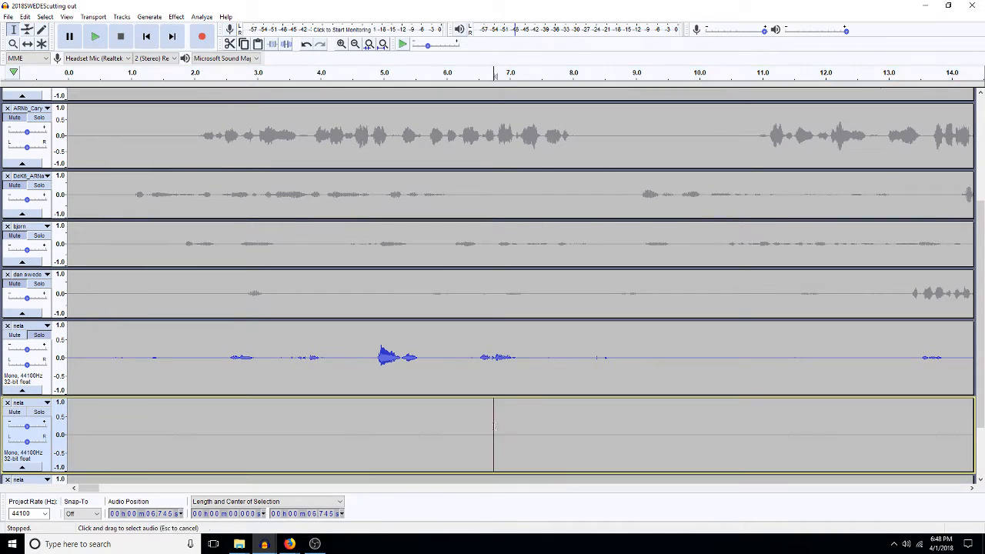
scroll(494, 427, "down", 1)
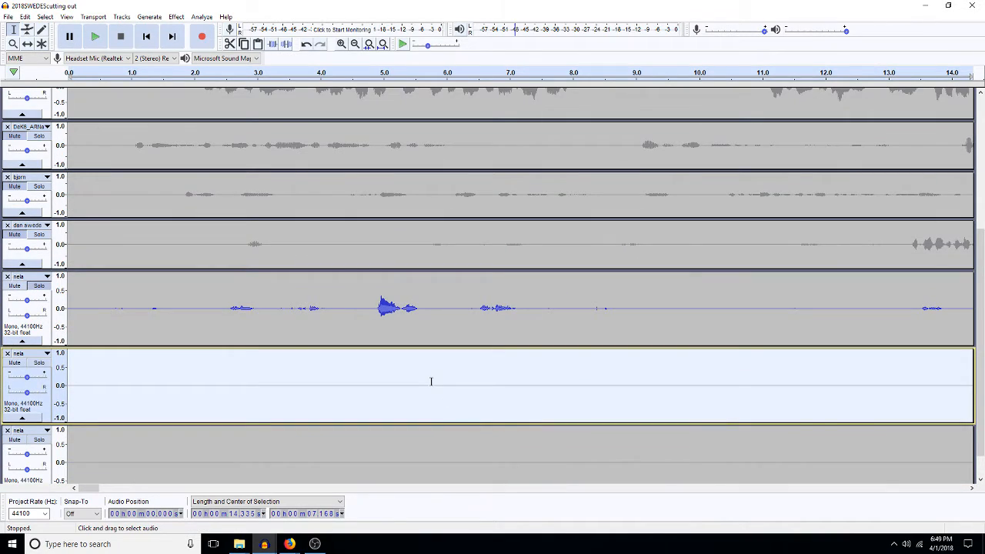
key("ctrl+r")
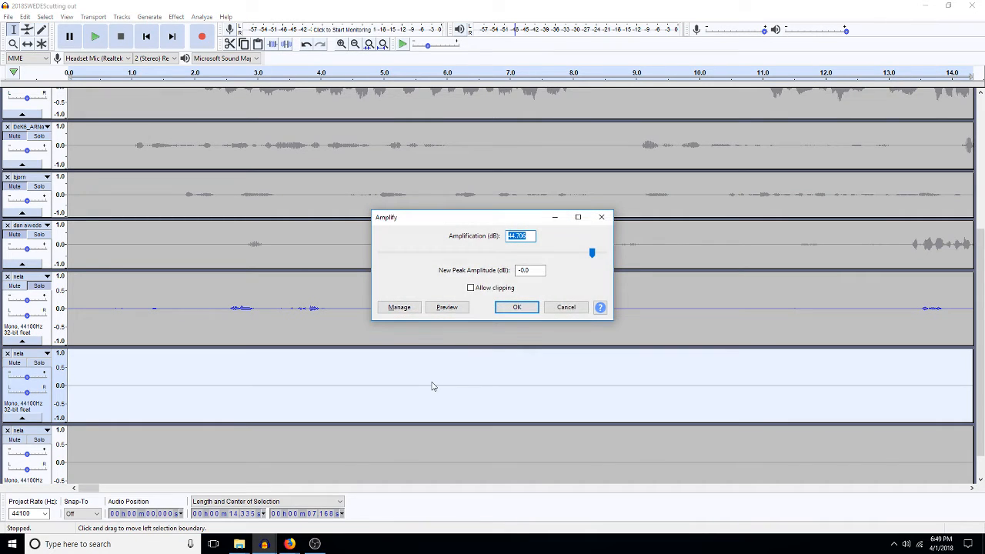
key("Return")
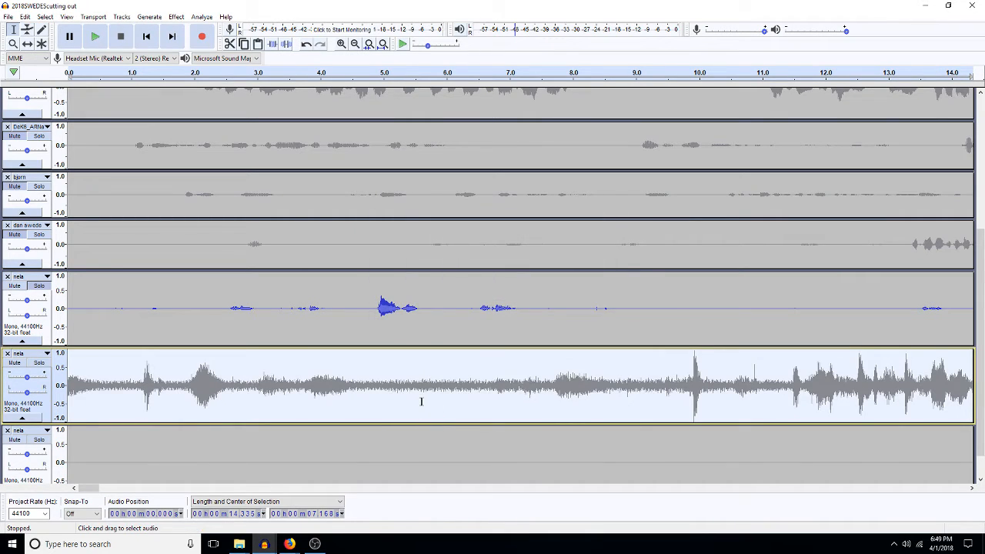
key("ctrl+h")
key("Return")
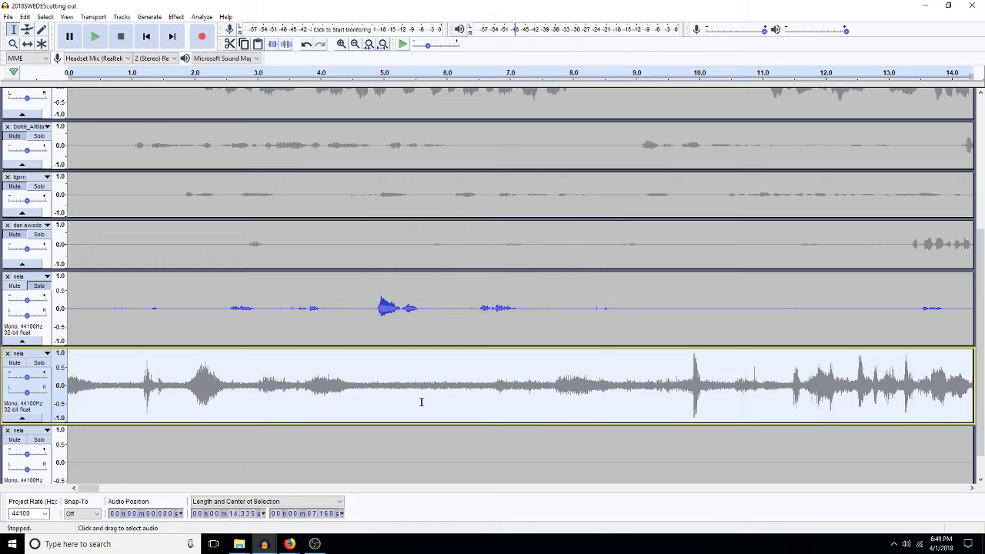
Step: Trim both copies to about 3 seconds by deleting the opening half-second, 0.35 s, and everything after
left_click(38, 362)
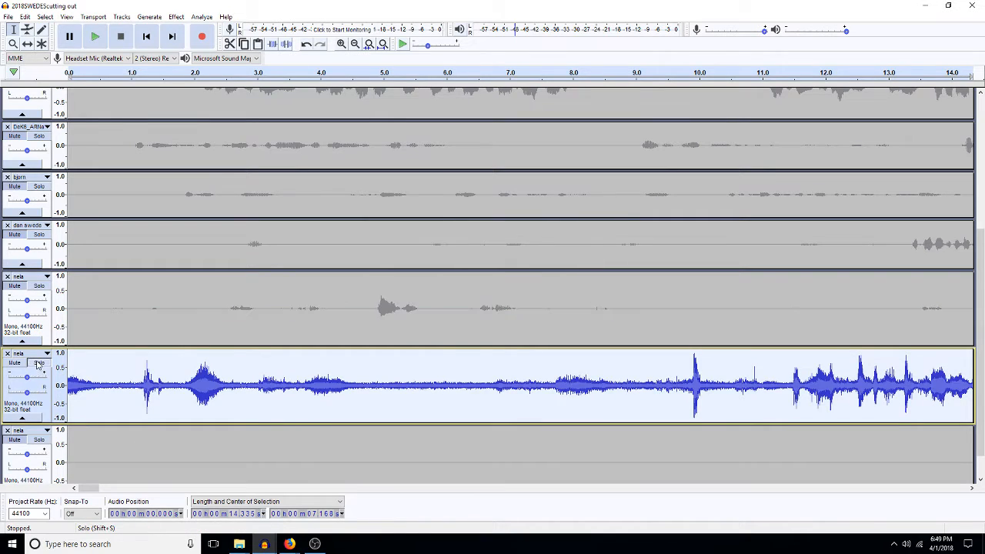
left_click(39, 362)
scroll(198, 369, "down", 2)
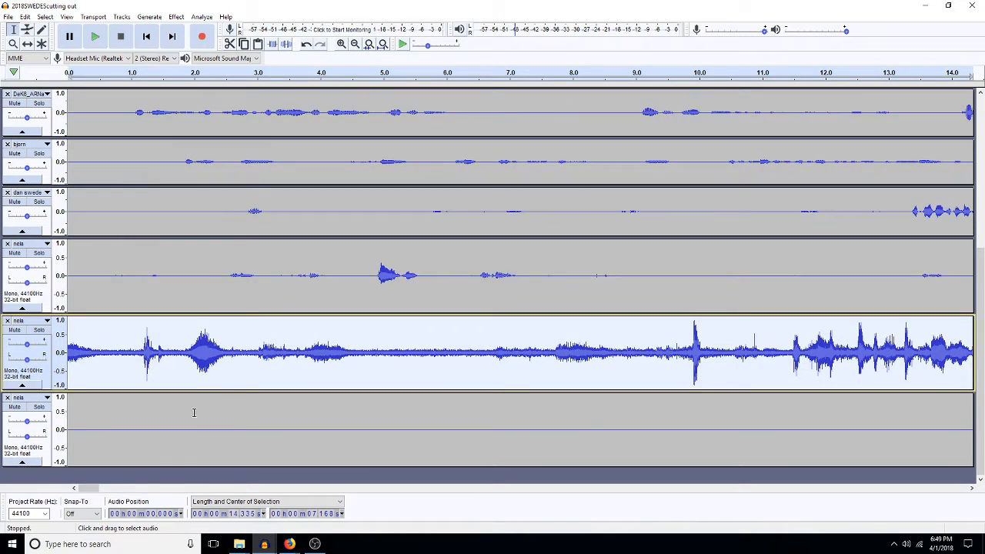
left_click_drag(98, 345, 68, 419)
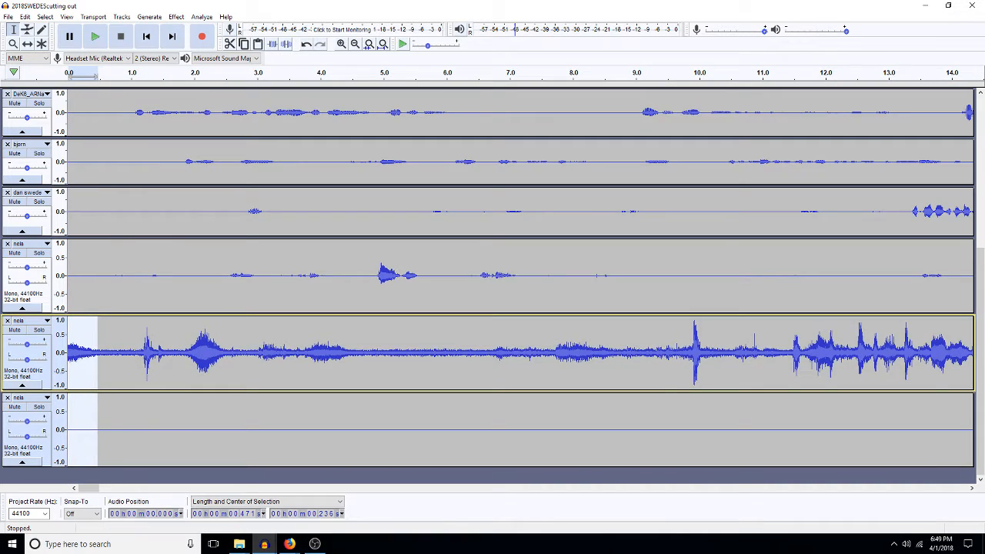
key("Delete")
left_click_drag(112, 345, 298, 389)
key("Delete")
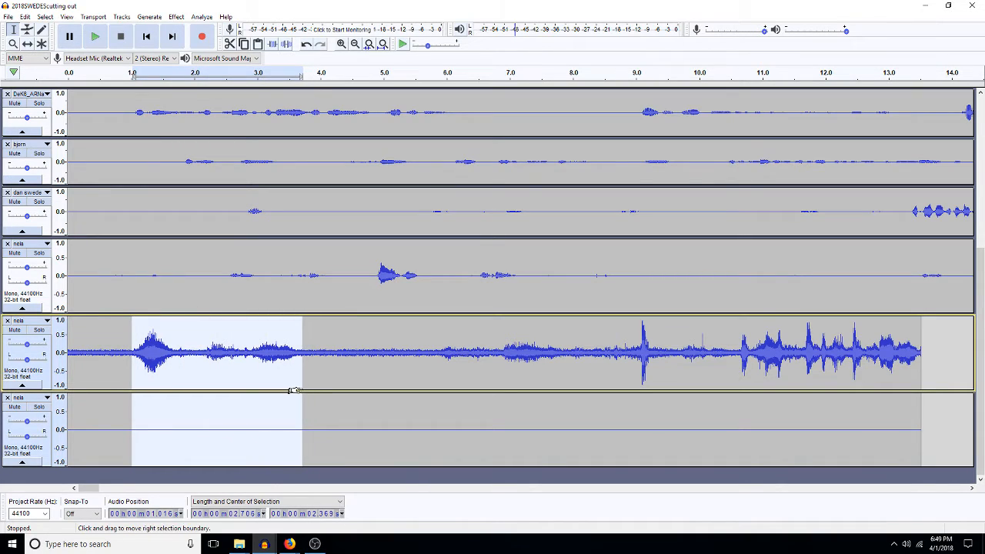
key("Delete")
left_click_drag(263, 351, 749, 377)
key("Delete")
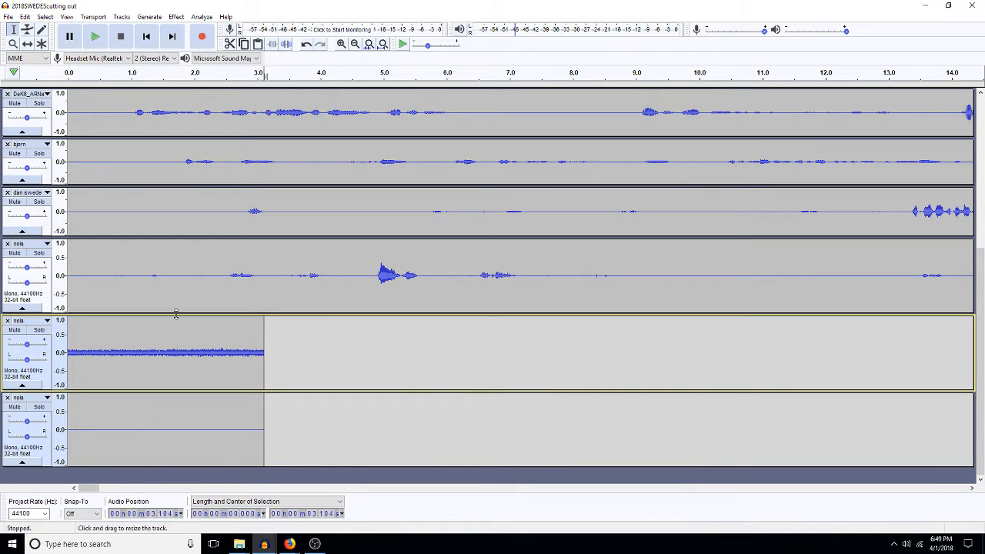
Step: Amplify the 3.1-second upper clip, with Amplify proposing 17.705 dB
double_click(177, 357)
key("ctrl+shift+a")
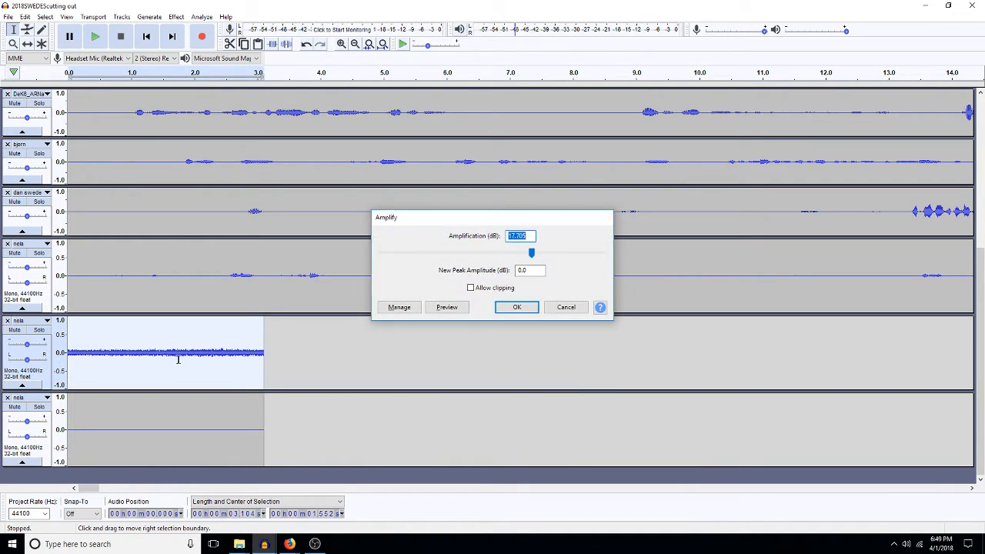
key("Return")
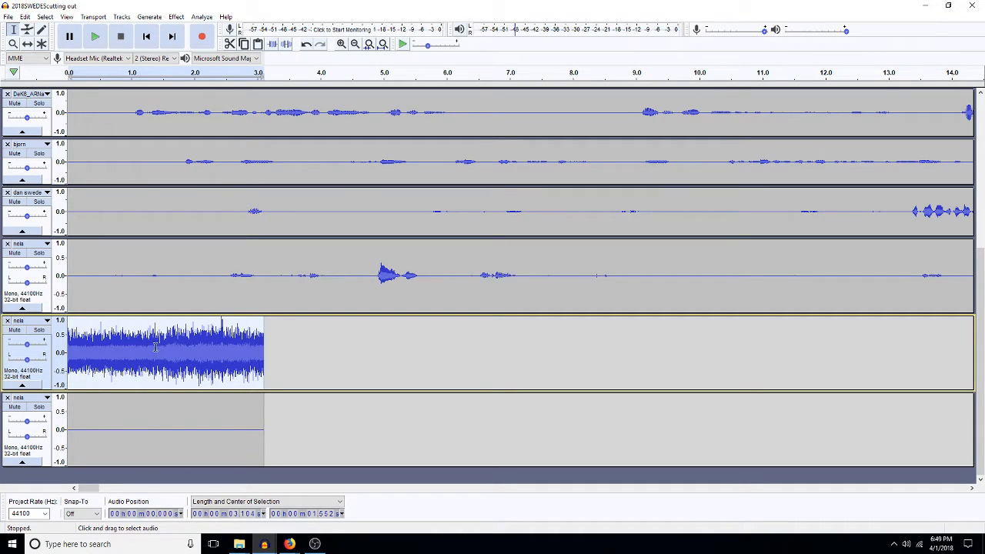
Step: Delete the 1.3–3.1 s region, a short 0.63–0.78 s region and the opening sliver
left_click_drag(152, 346, 260, 403)
key("Delete")
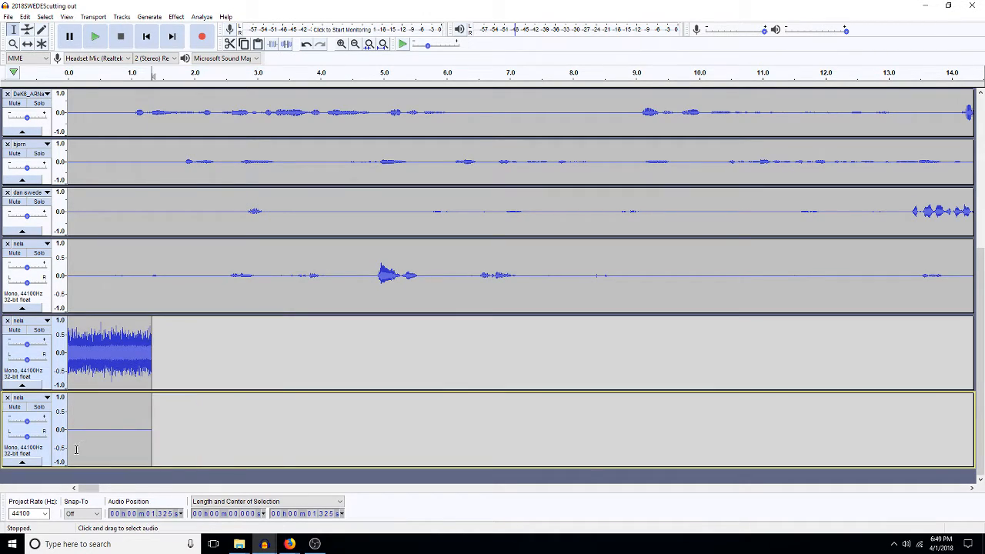
left_click_drag(108, 346, 117, 415)
key("Delete")
left_click_drag(72, 371, 47, 473)
key("Delete")
Step: Copy the 1.1-second bottom clip and paste it repeatedly to lengthen it
double_click(108, 444)
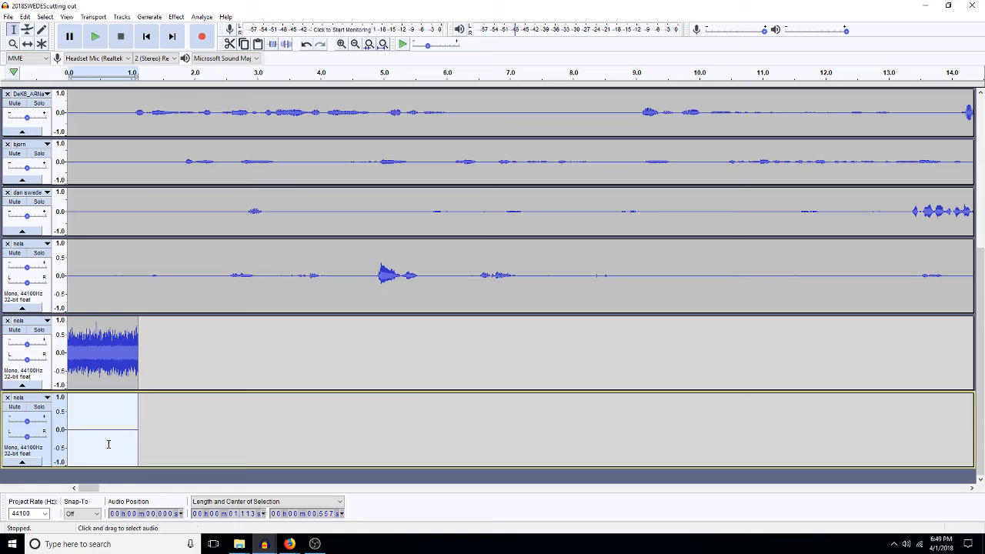
key("ctrl+c")
key("Left")
key("ctrl+v")
key("Left")
key("ctrl+v")
key("Left")
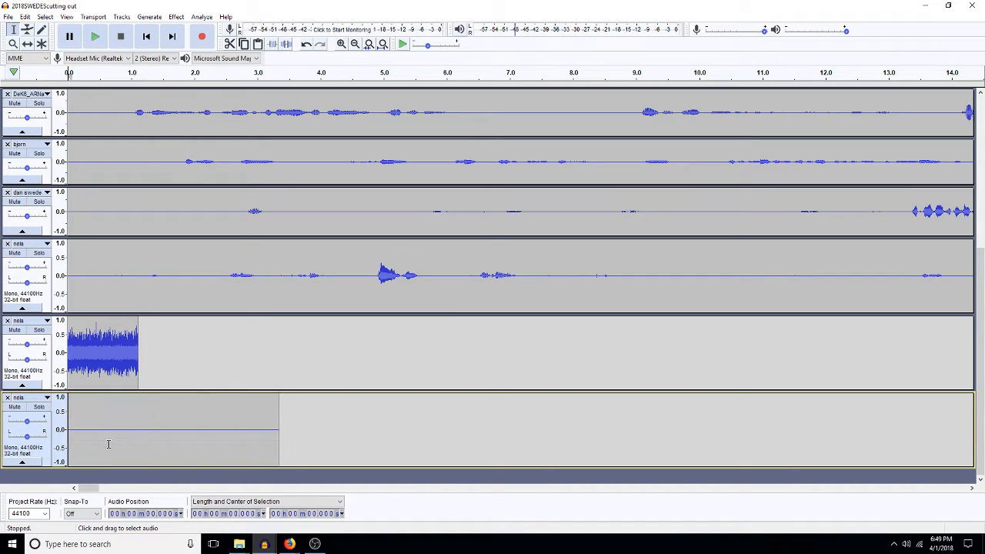
key("ctrl+v")
key("Left")
key("ctrl+v")
key("Left")
key("ctrl+v")
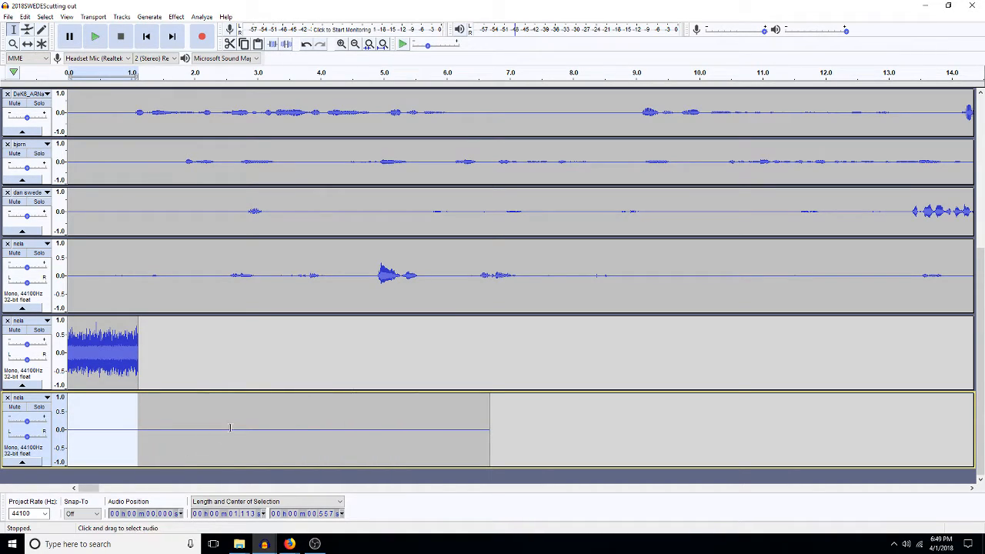
Step: Capture a noise profile from the whole 6.68-second bottom clip
double_click(233, 426)
key("ctrl+r")
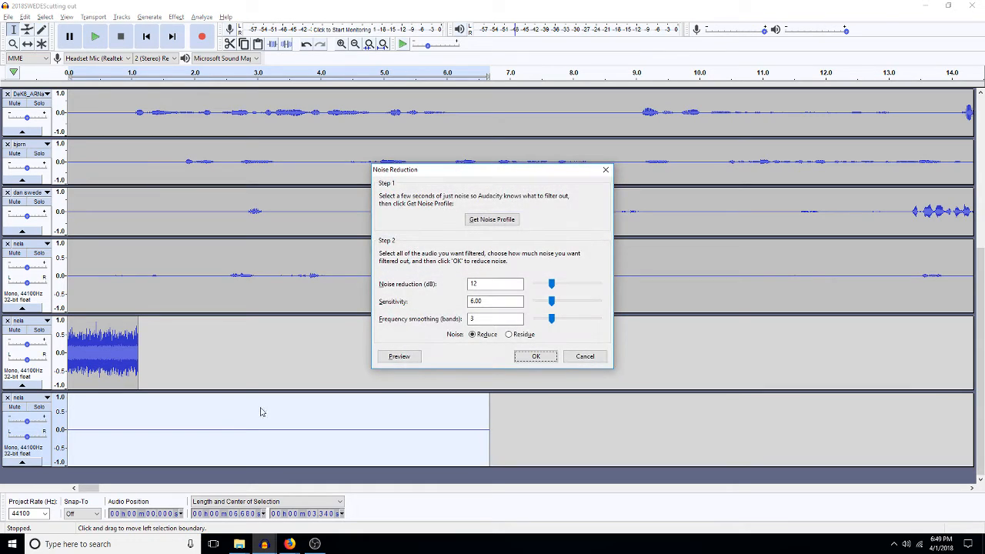
left_click(491, 219)
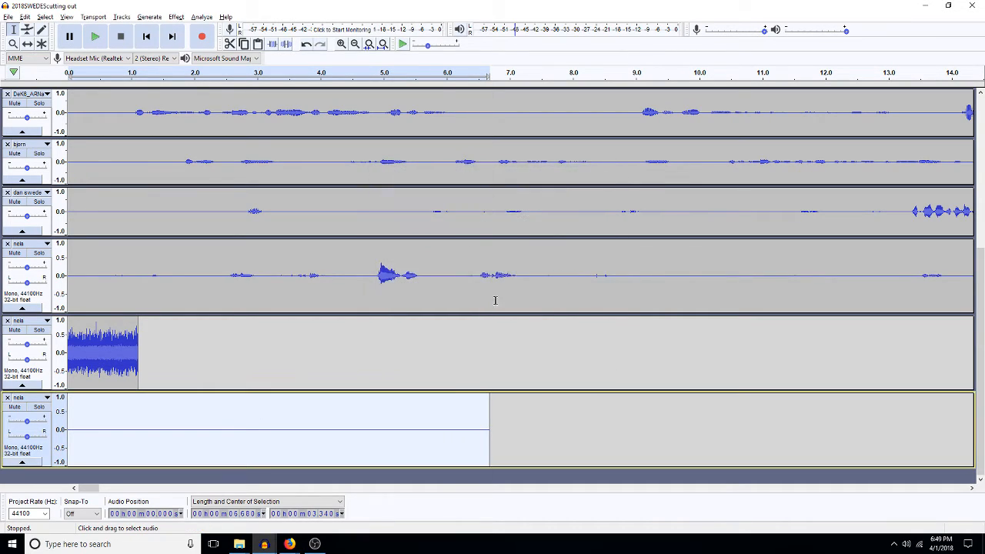
Step: Apply 12 dB noise reduction (sensitivity 6, smoothing 3) to the whole nela track
double_click(399, 276)
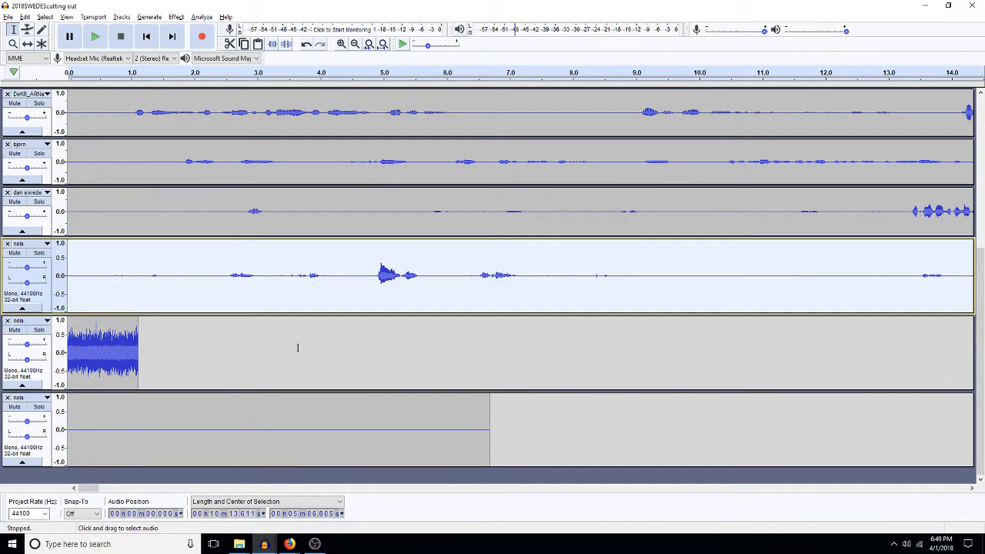
key("ctrl+r")
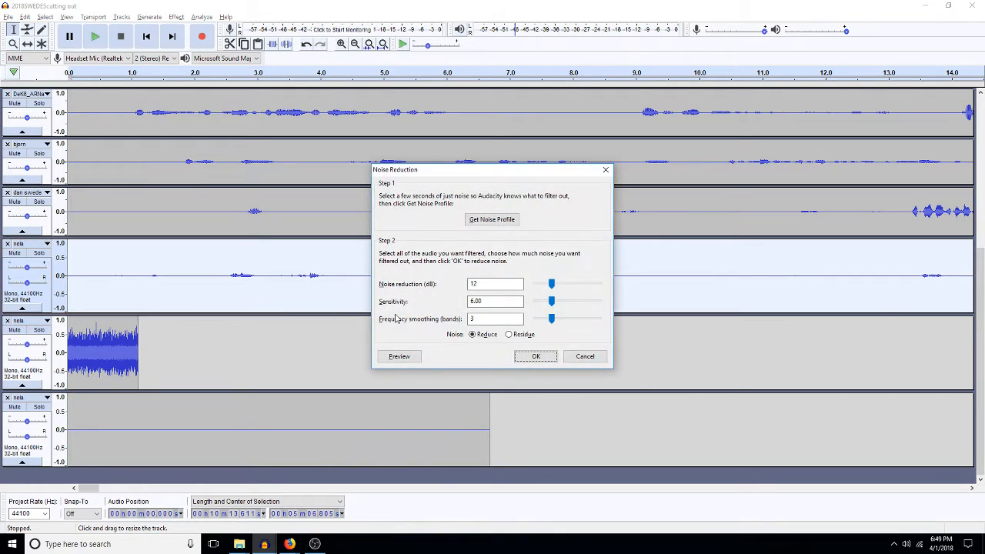
left_click(535, 357)
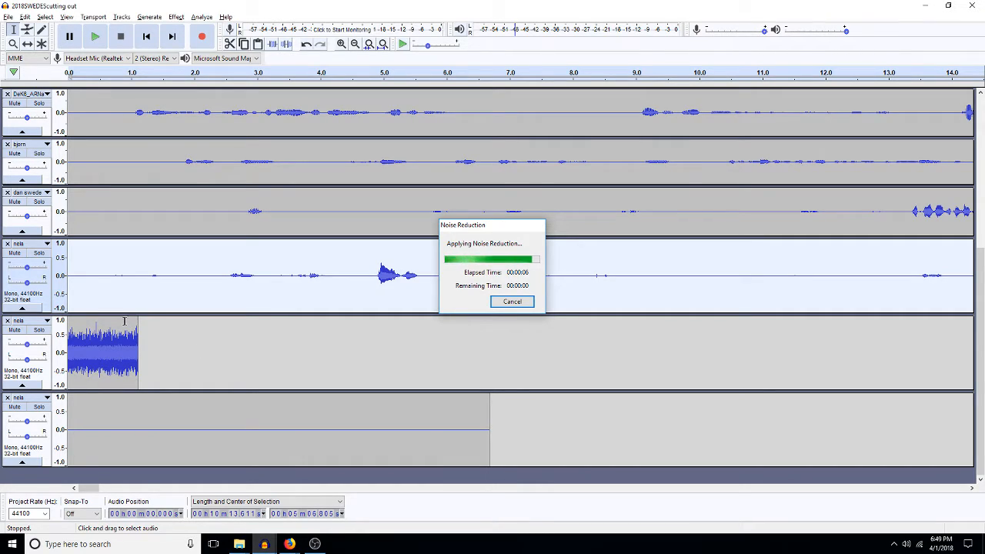
Step: Delete the short nela clip track and zoom out to show about four minutes
left_click(7, 321)
left_click(495, 346)
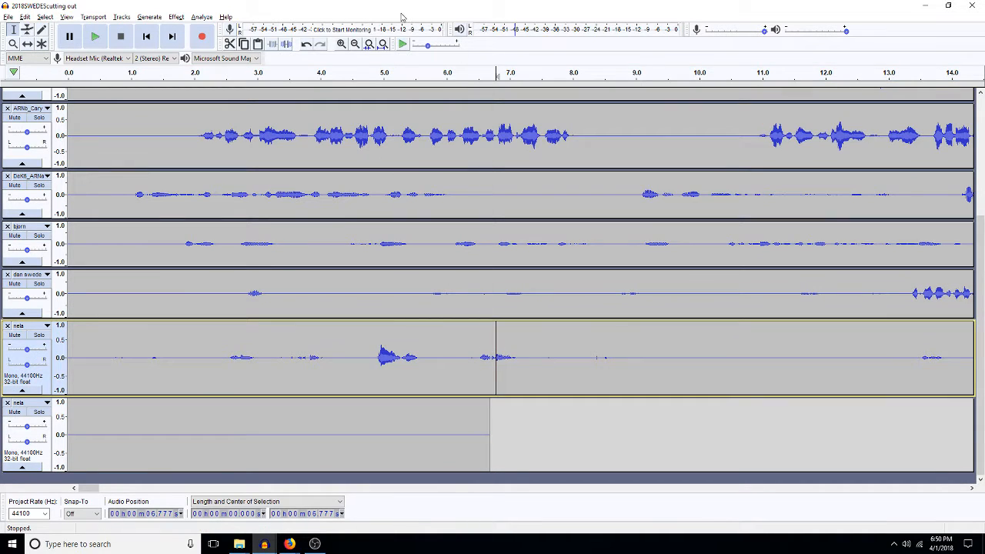
left_click(354, 44)
left_click(355, 44)
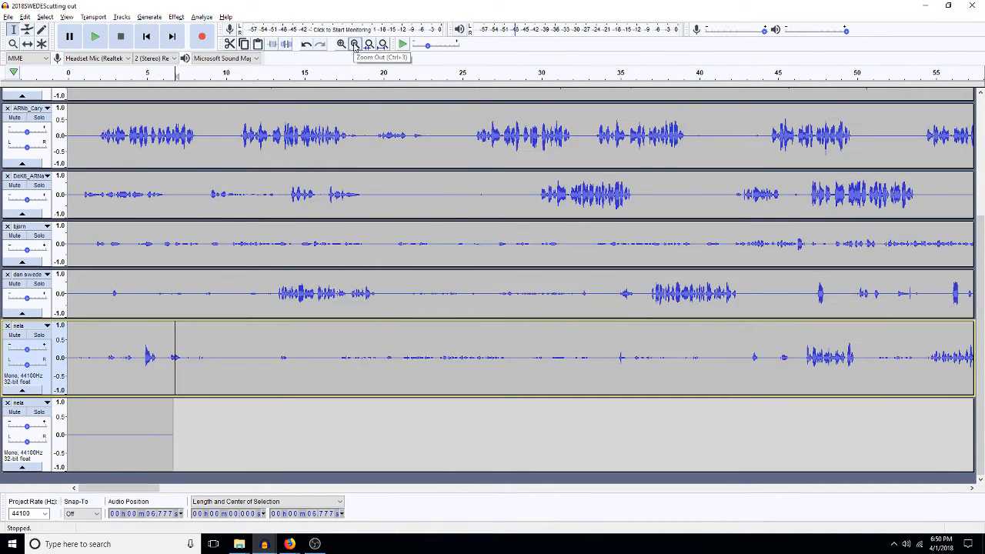
left_click(355, 44)
left_click(355, 44)
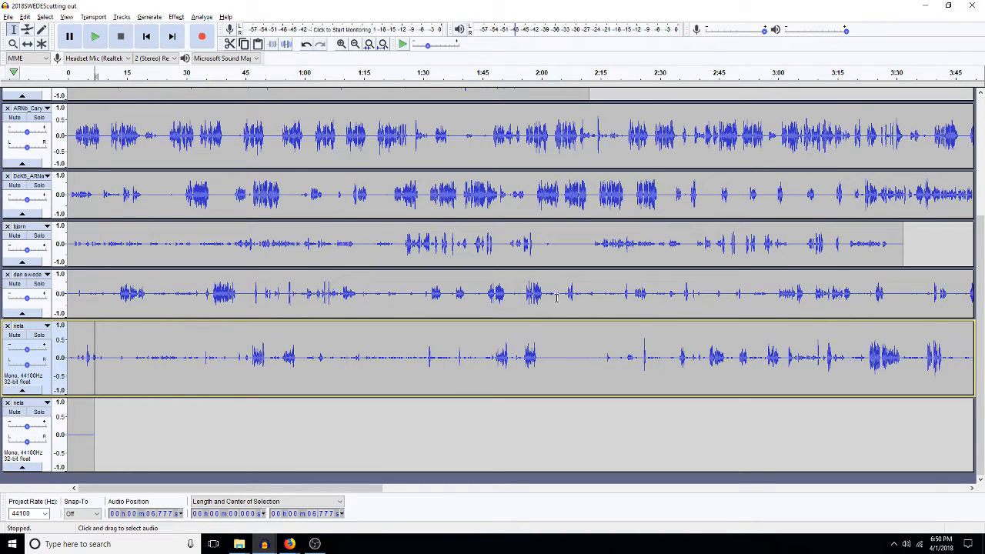
Step: Solo nela and listen to the passage around 1:55–2:00
left_click(538, 362)
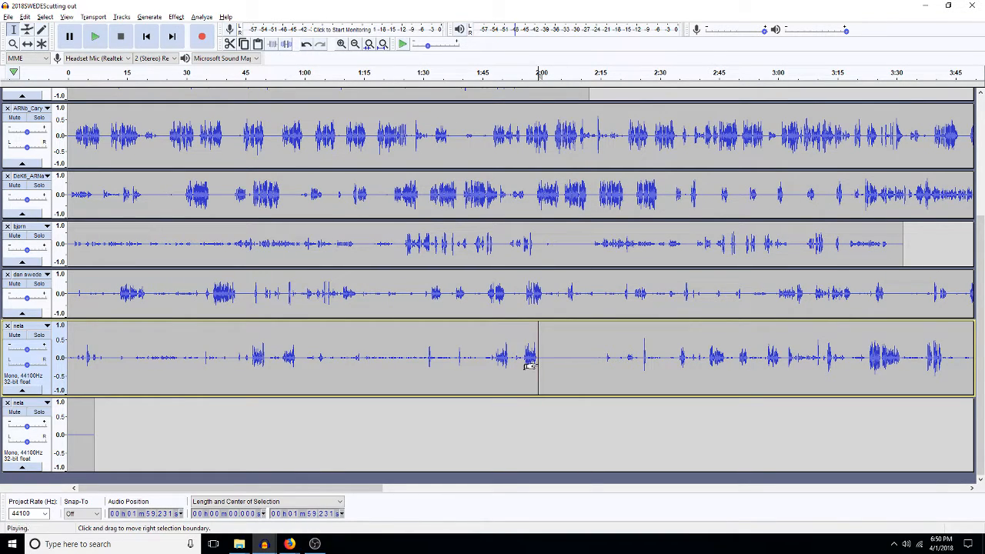
key("space")
left_click(43, 337)
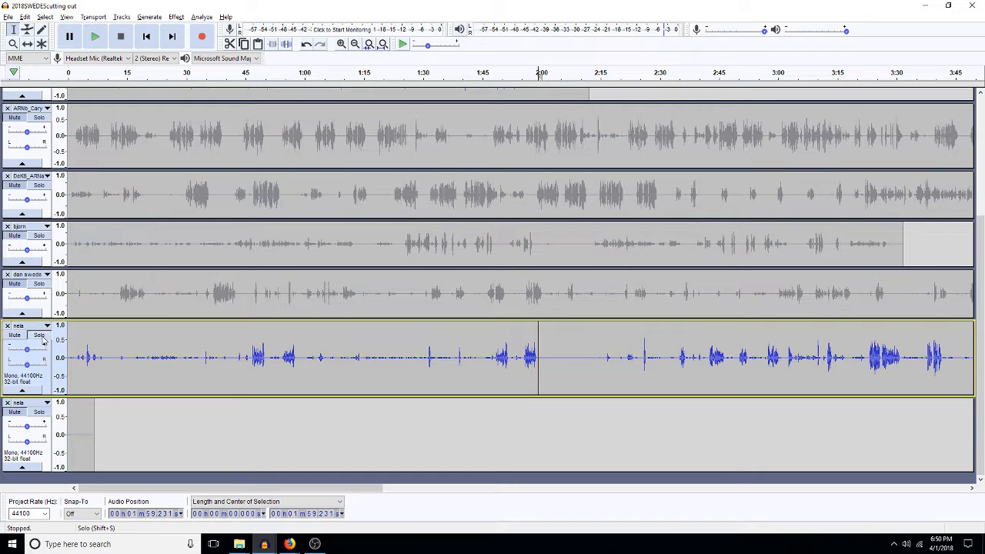
key("space")
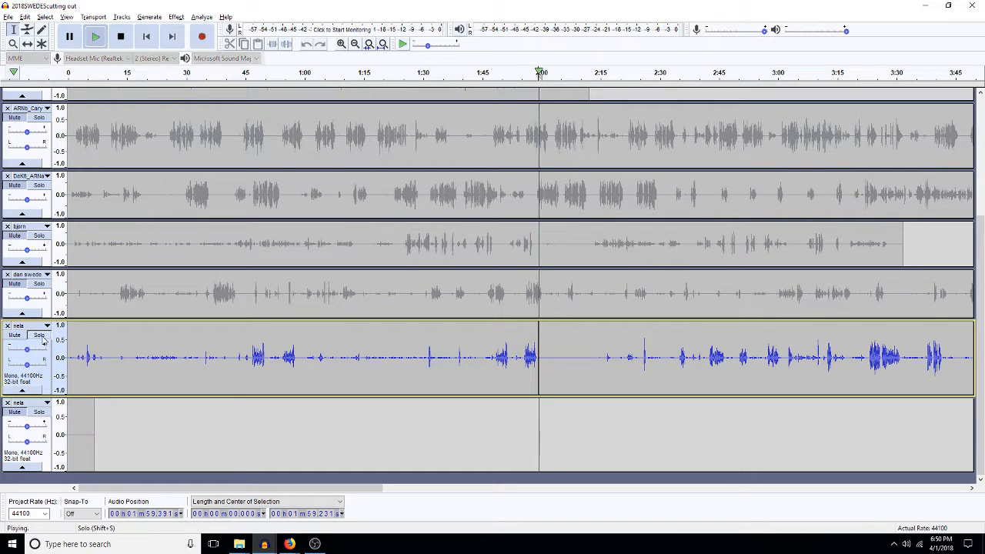
left_click(525, 358)
key("space")
key("space")
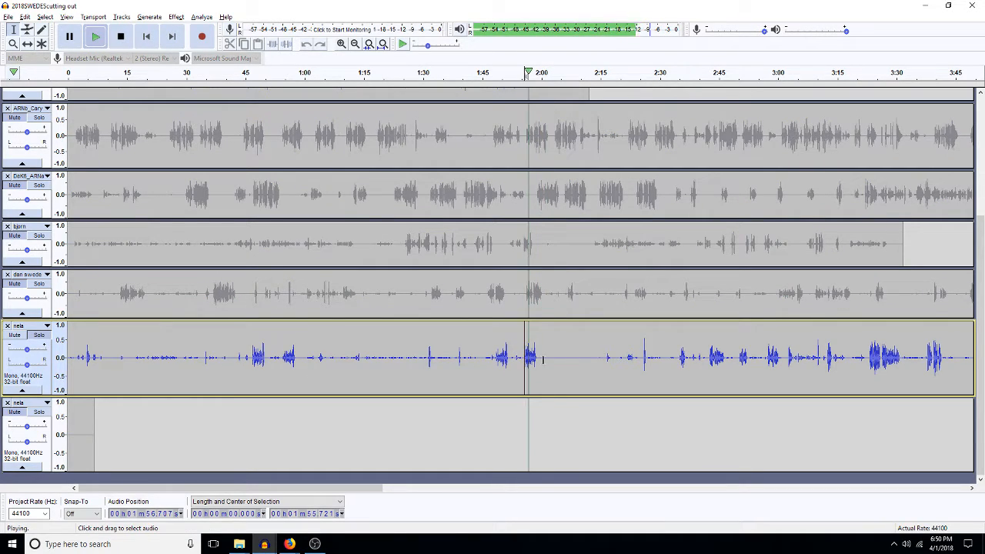
key("space")
Step: Cut 1:47–2:00.5 from nela, then delete all audio before 2:03.4
left_click_drag(543, 359, 491, 369)
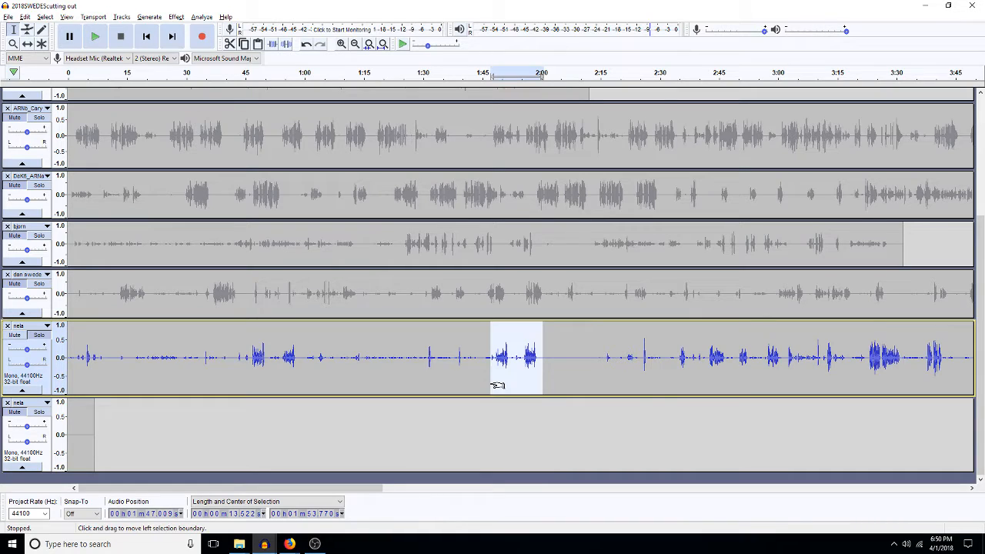
key("Delete")
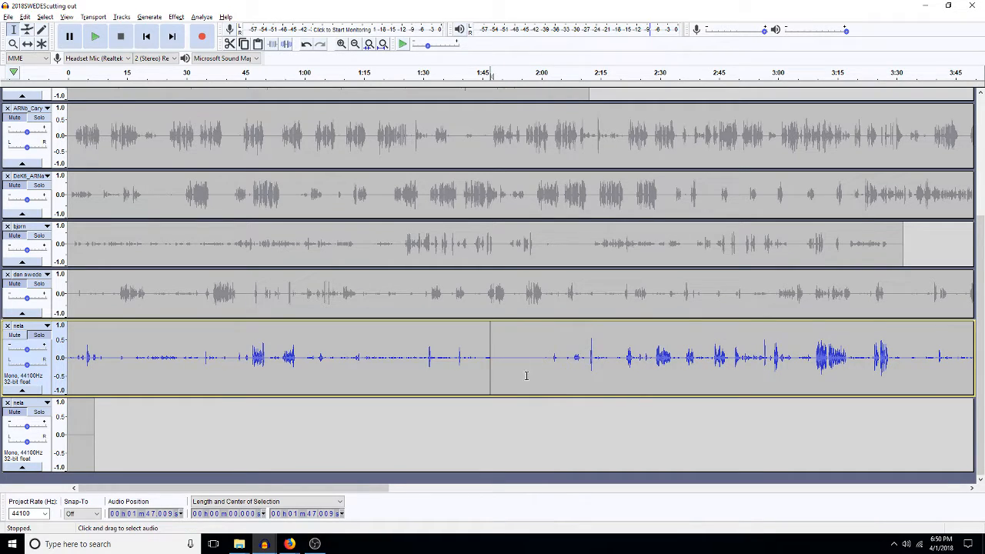
left_click(554, 360)
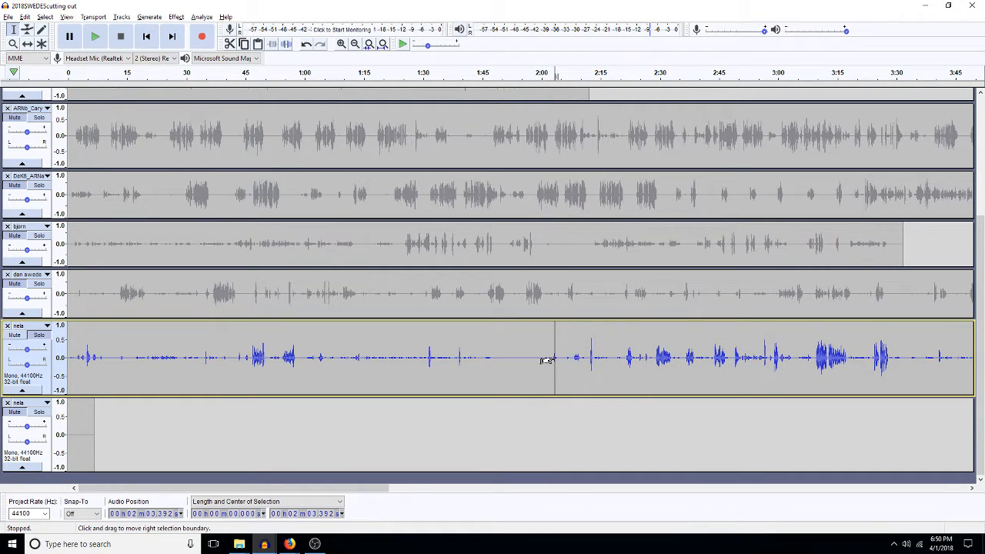
key("shift+Home")
key("Delete")
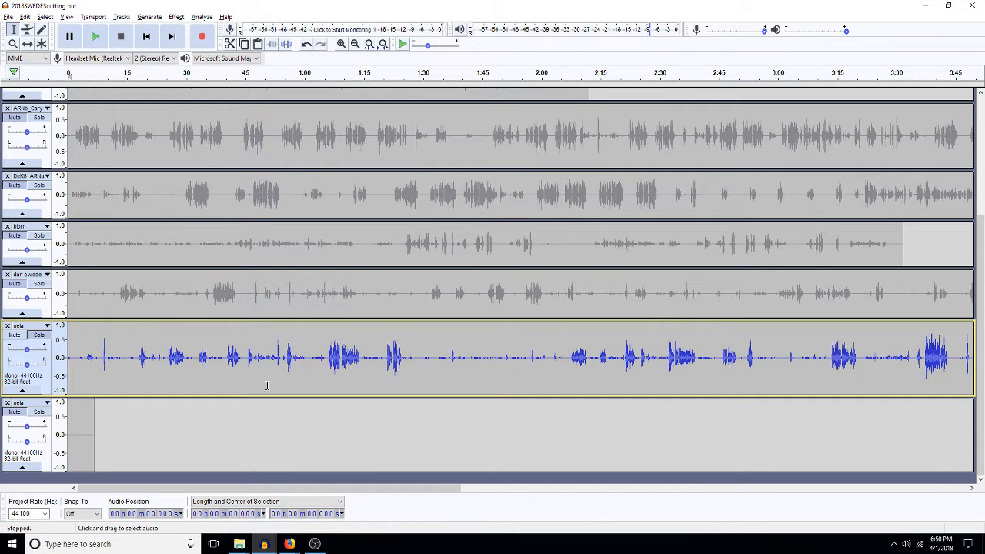
left_click(8, 17)
left_click(27, 41)
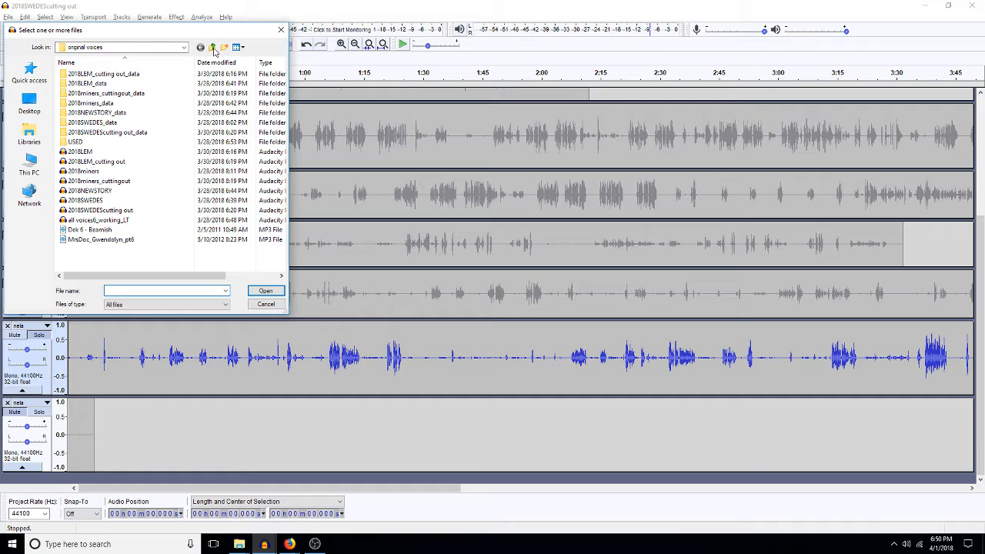
Step: Search the 1111edits subfolders, then open 4loggers from the 4 logging camp folder
left_click(212, 47)
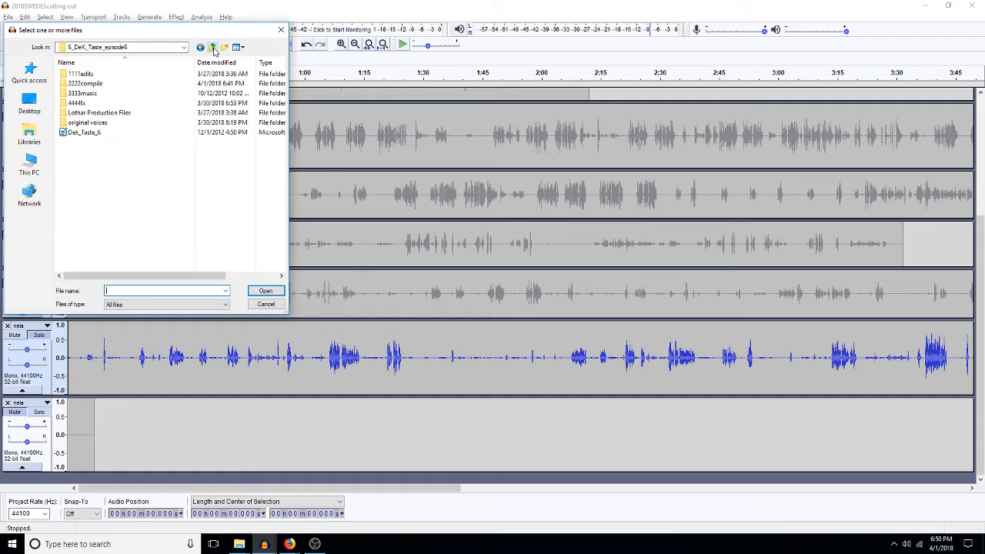
double_click(83, 74)
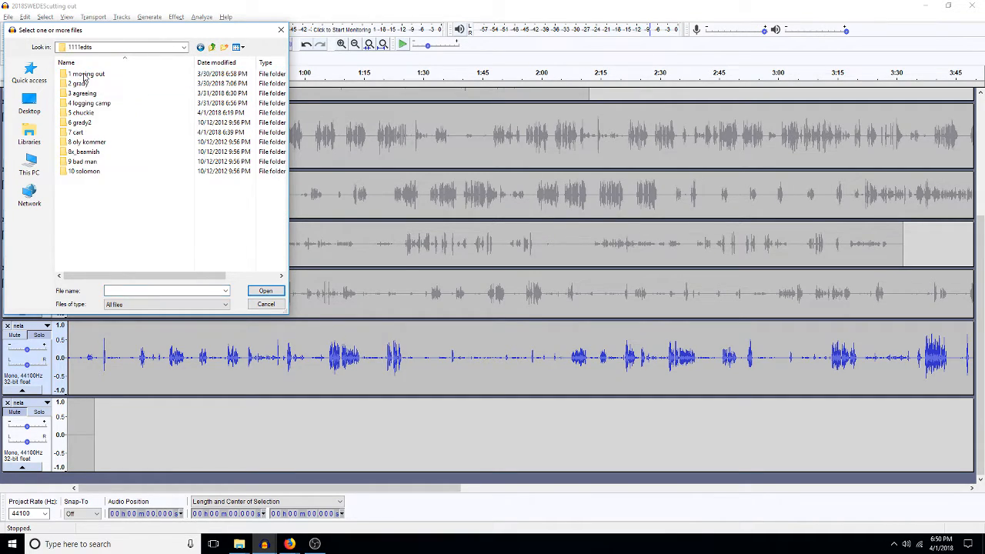
double_click(85, 123)
left_click(210, 48)
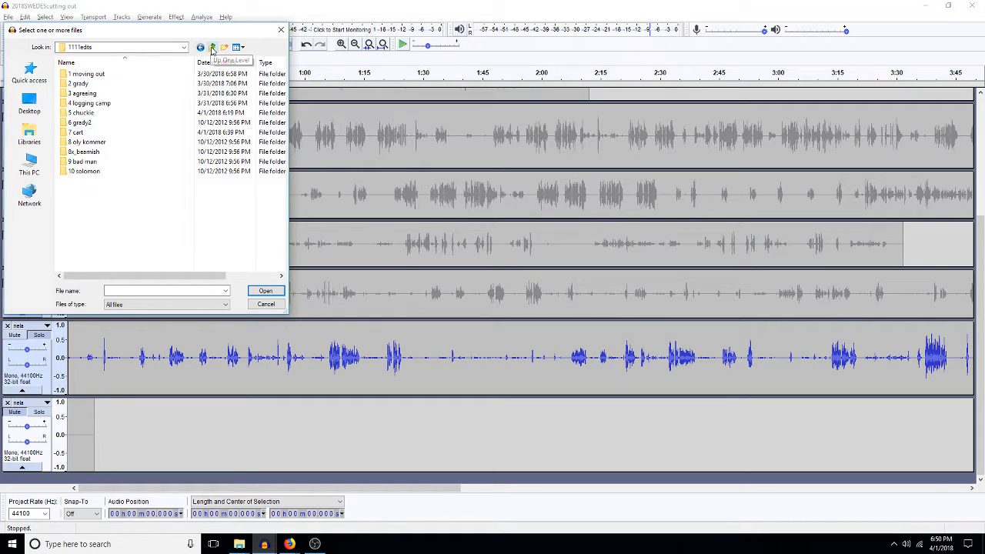
left_click(210, 48)
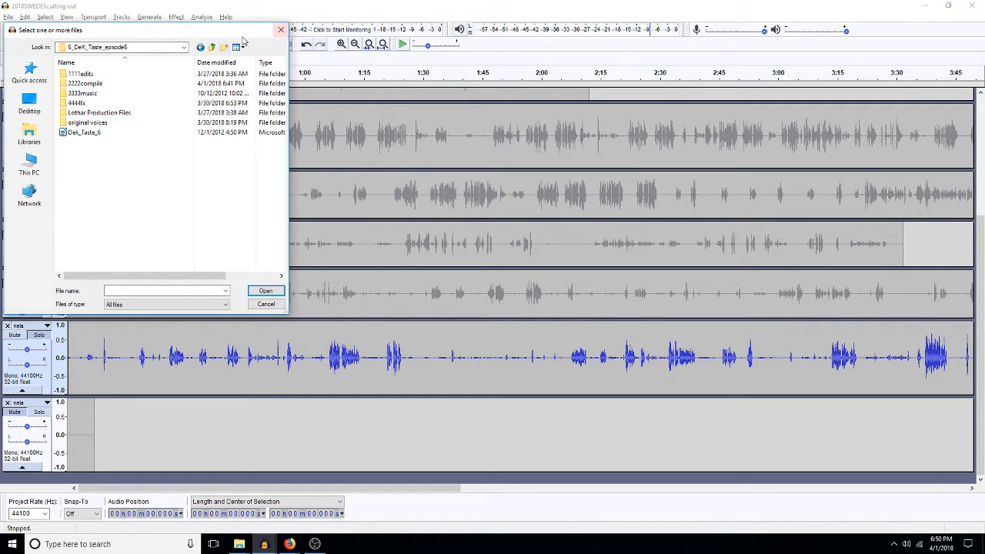
double_click(80, 74)
double_click(87, 113)
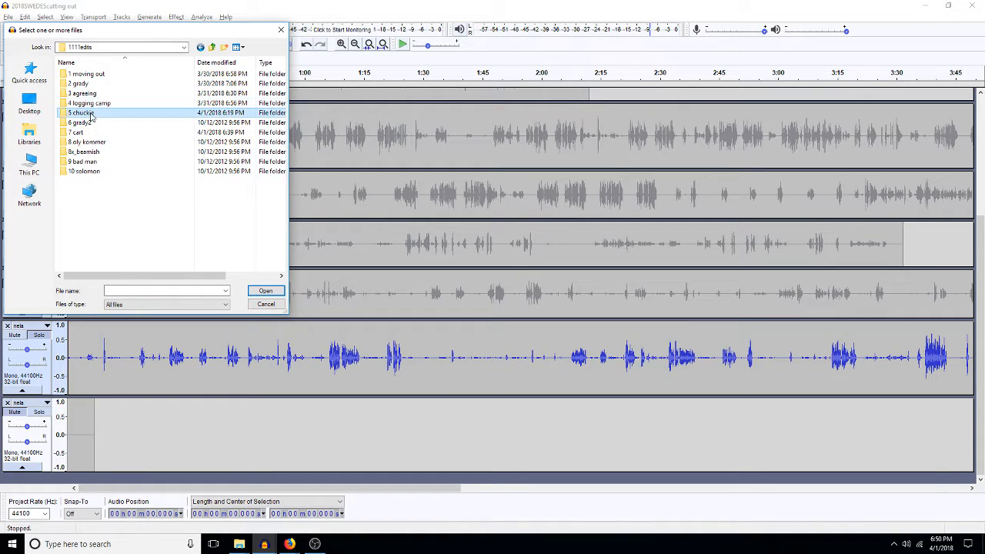
left_click(212, 48)
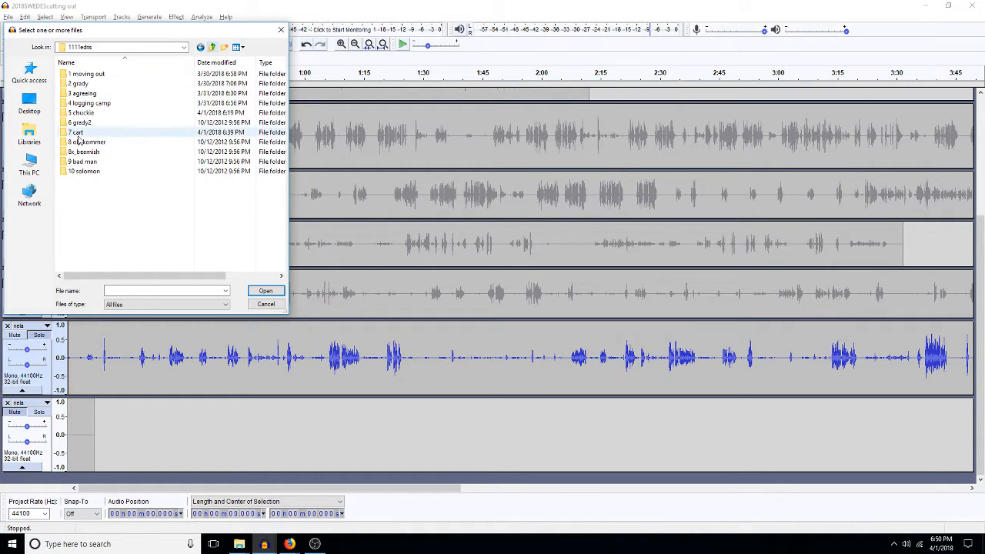
double_click(89, 131)
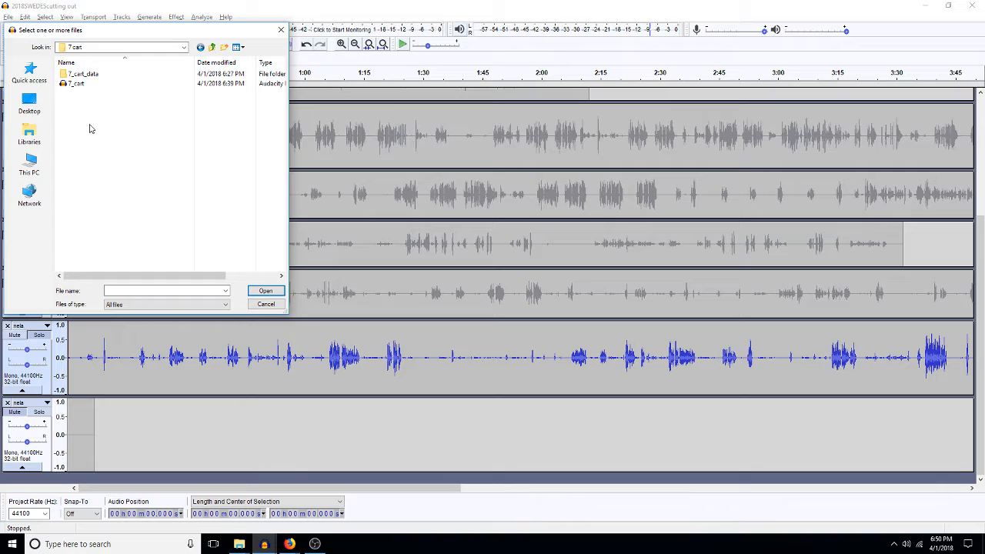
left_click(213, 48)
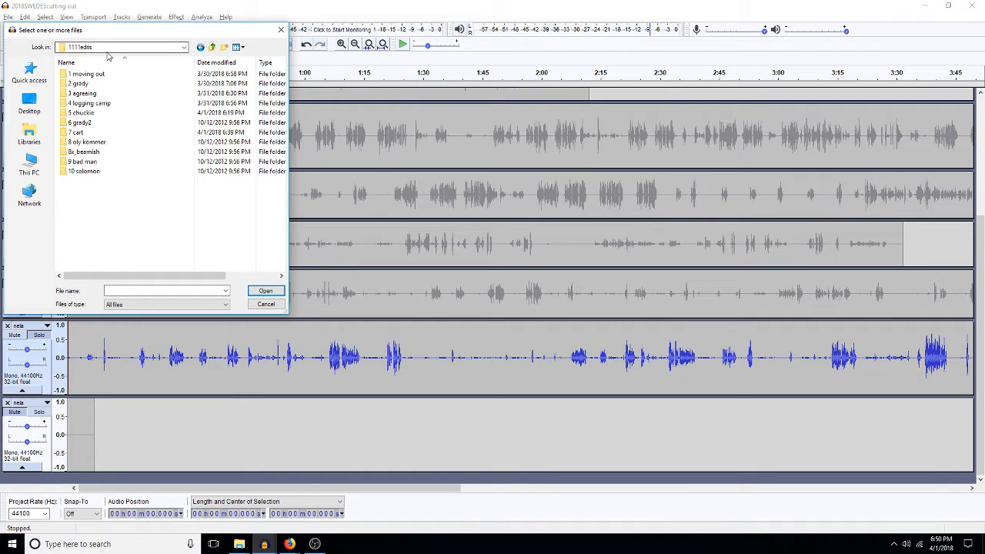
left_click(184, 48)
left_click(184, 48)
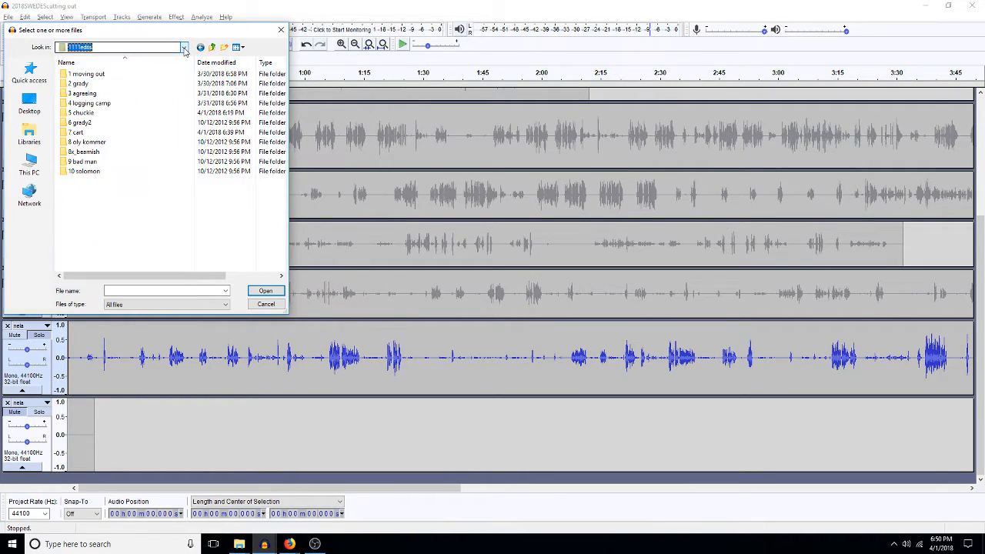
double_click(101, 106)
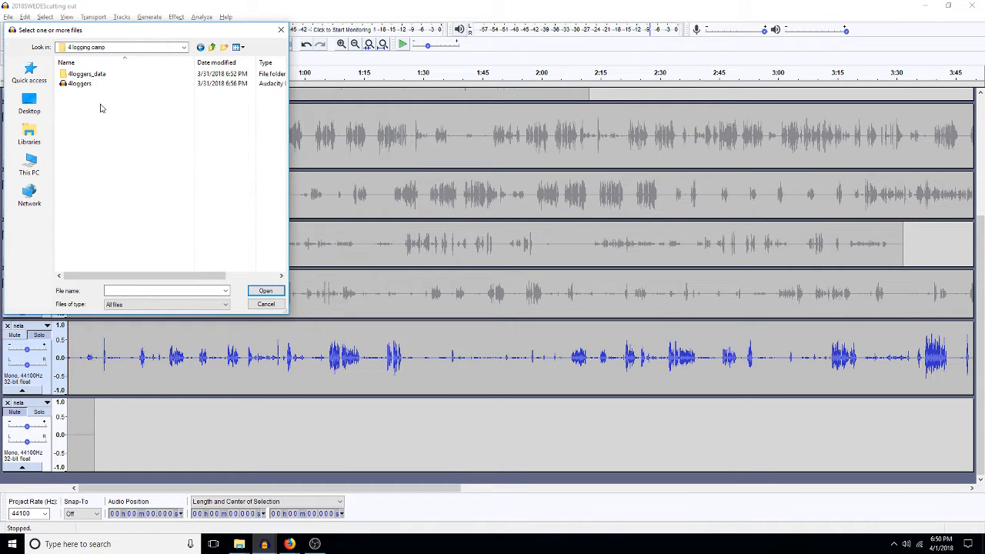
double_click(81, 83)
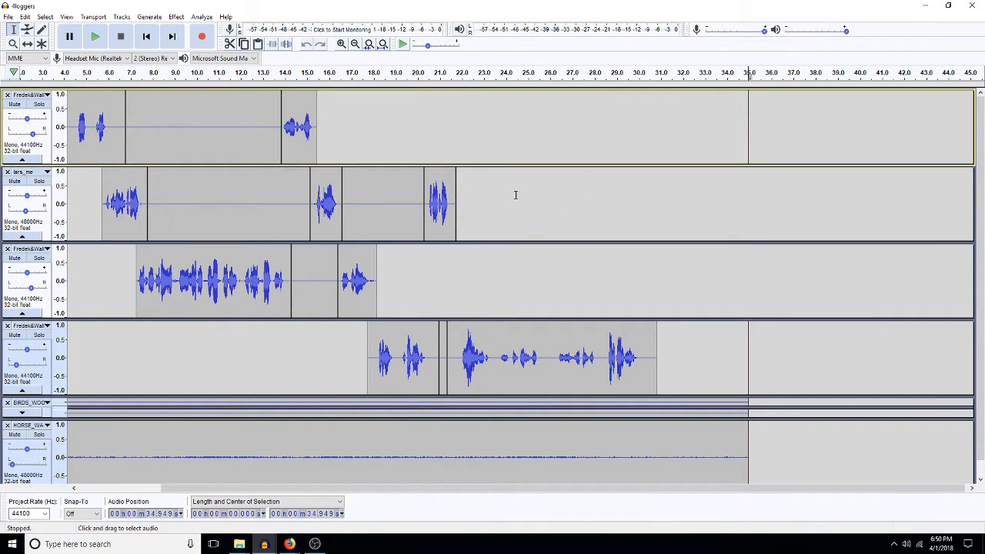
Step: Paste the audio clip at 25.62 s on track 1 and delete two silent clips in lars_me
left_click(541, 149)
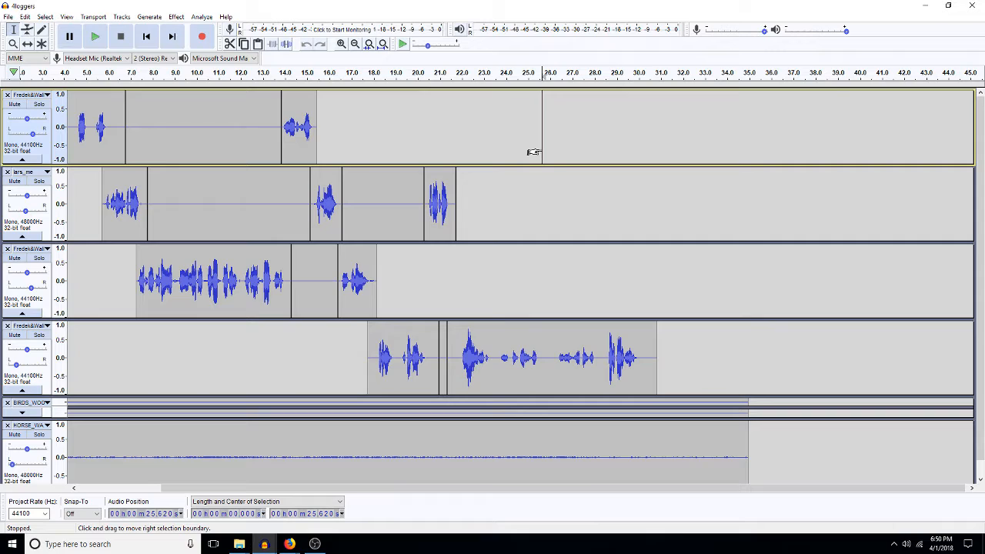
key("ctrl+v")
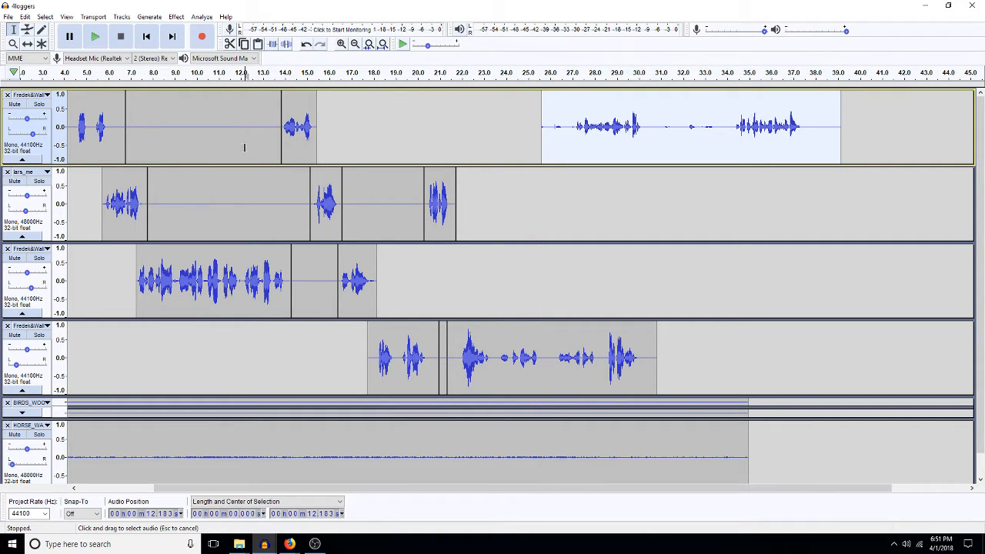
left_click(244, 147)
double_click(257, 199)
key("Delete")
double_click(361, 207)
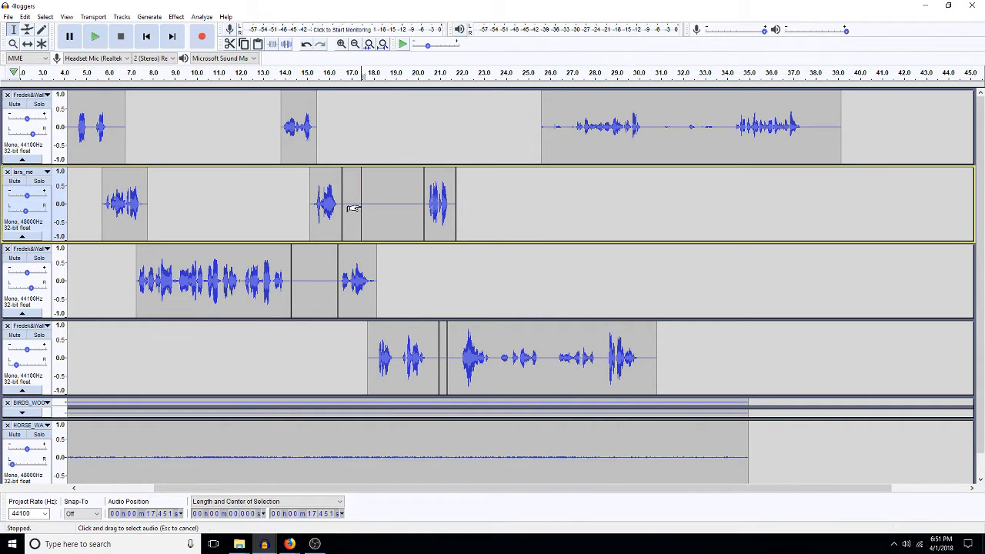
key("Delete")
Step: Delete the short silent clips on the third and fourth tracks, redoing the fourth-track removal
left_click(305, 290)
double_click(299, 290)
key("Delete")
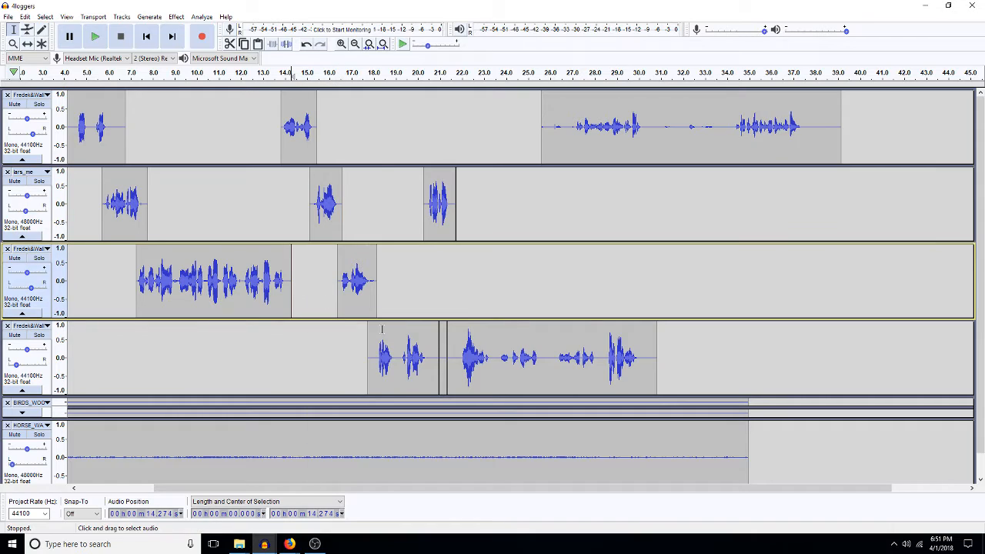
double_click(442, 344)
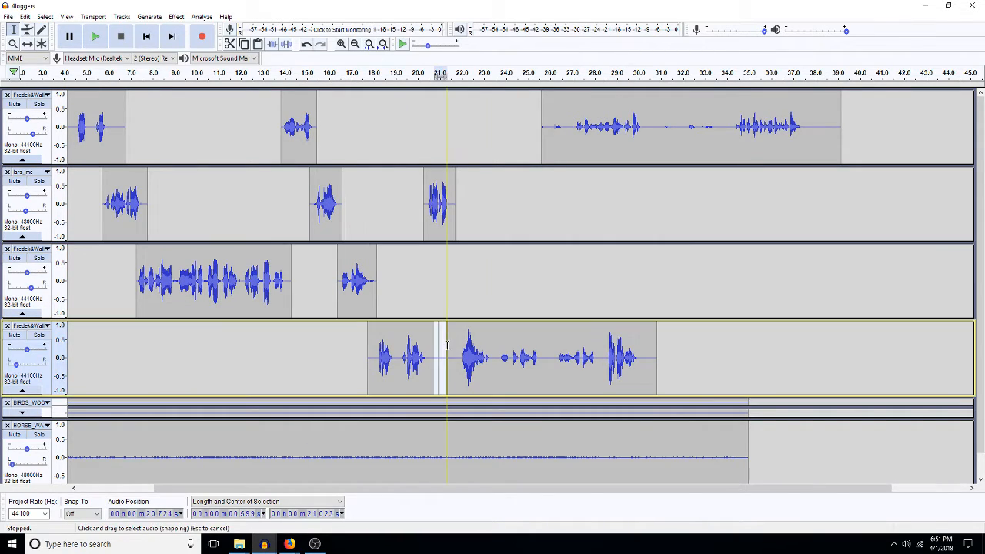
key("Delete")
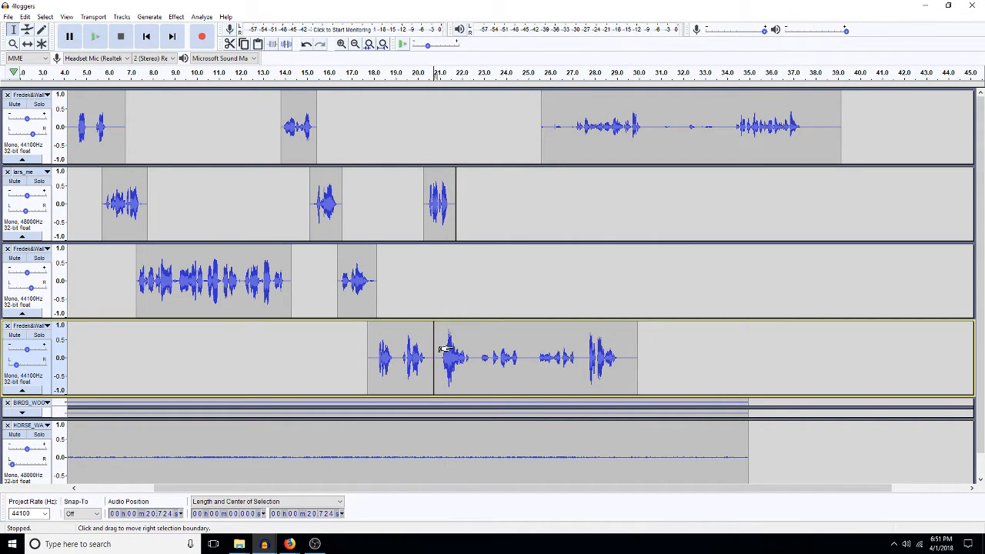
key("ctrl+z")
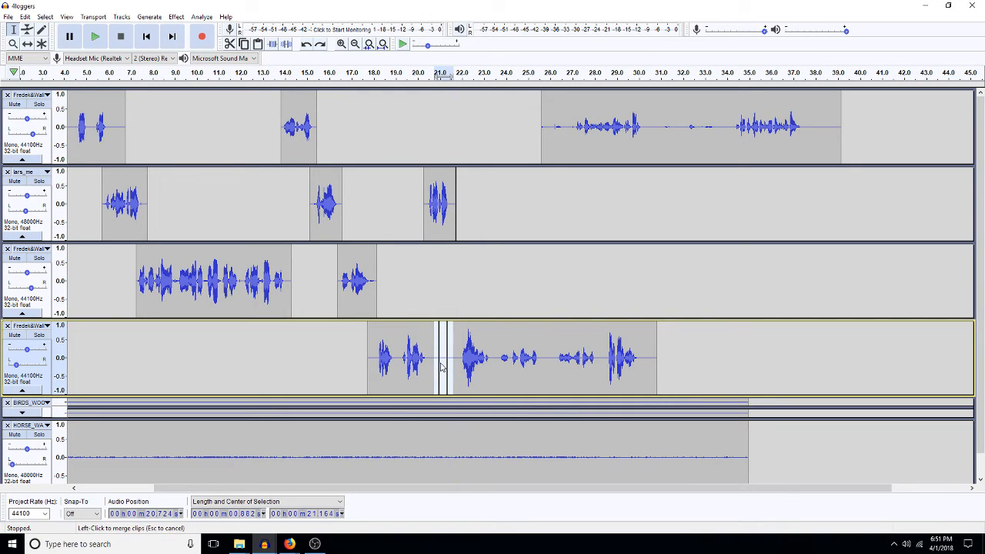
double_click(443, 363)
key("Delete")
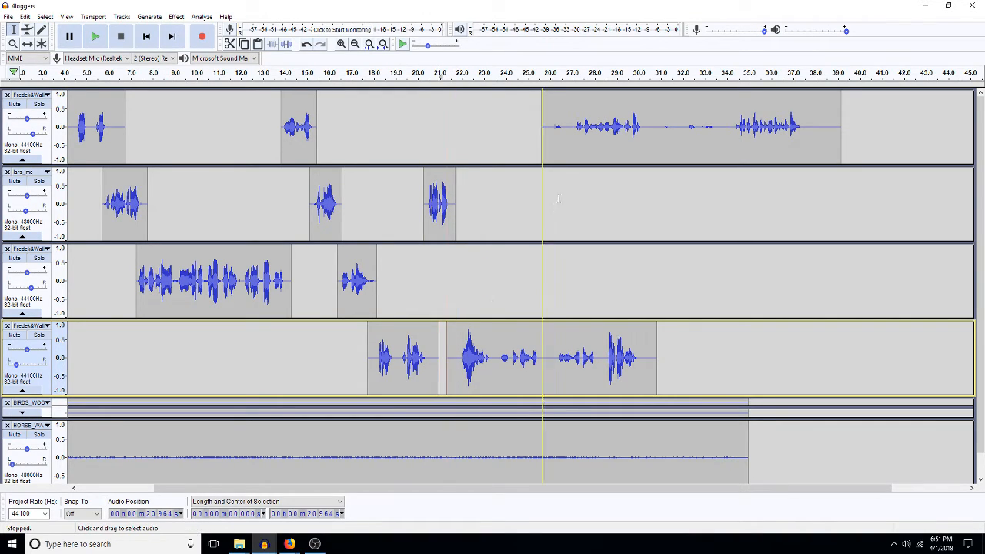
double_click(642, 129)
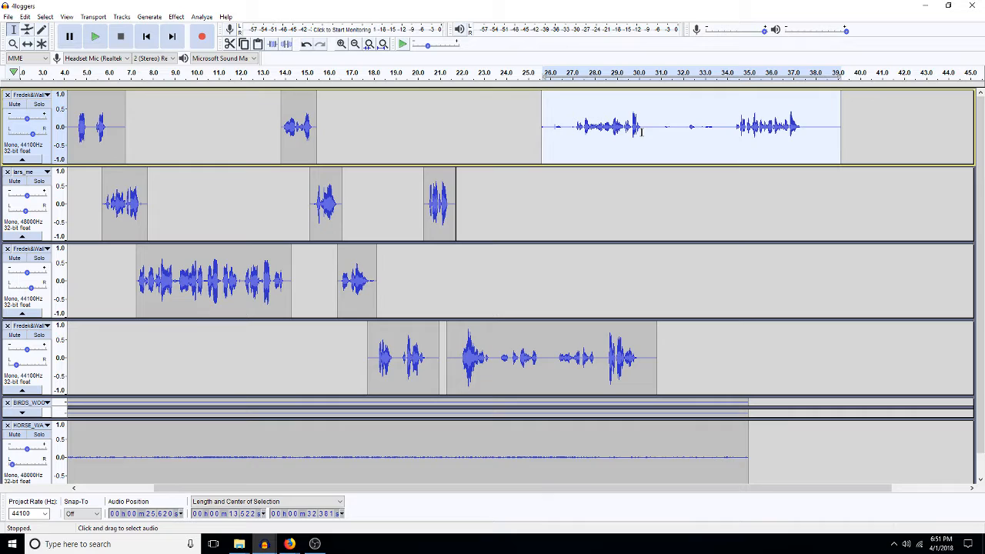
Step: Solo and play the top track, then delete the silence before its speech around 24.9–26.6 s
left_click(44, 106)
key("space")
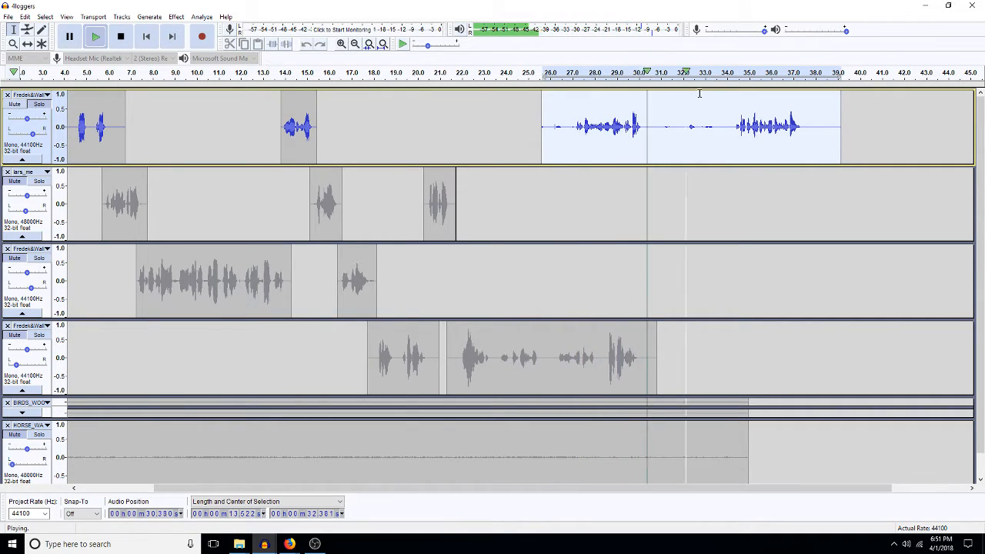
left_click(732, 133)
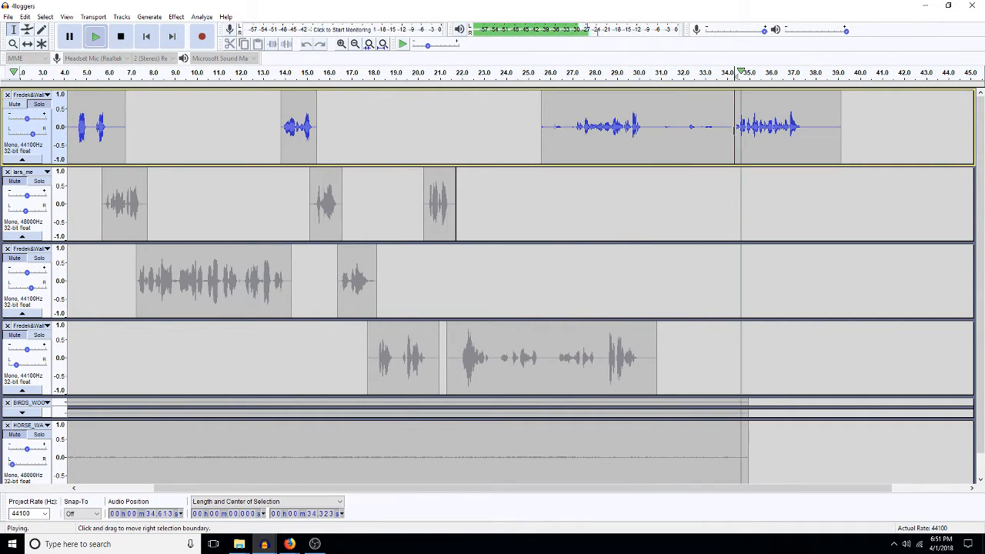
key("space")
left_click_drag(734, 136, 642, 156)
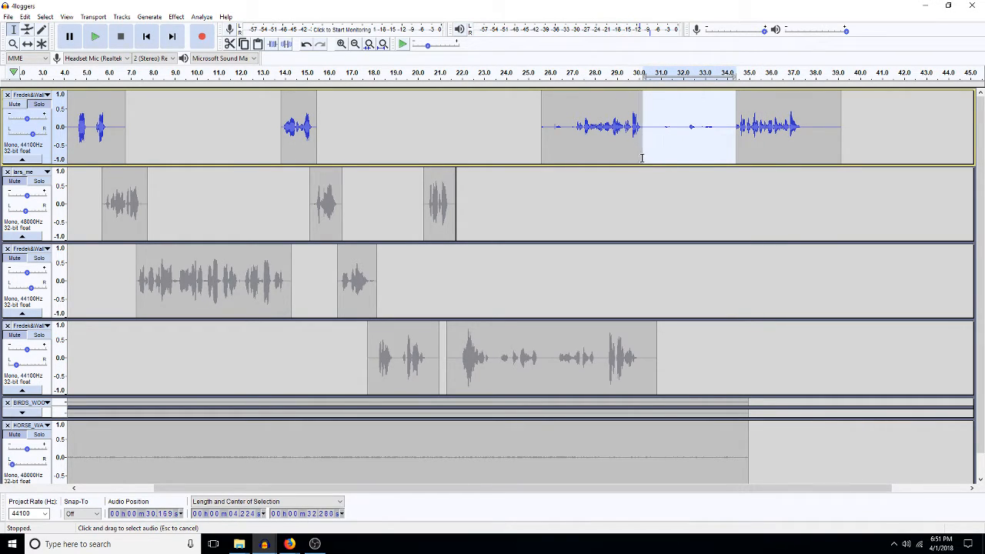
left_click(732, 153)
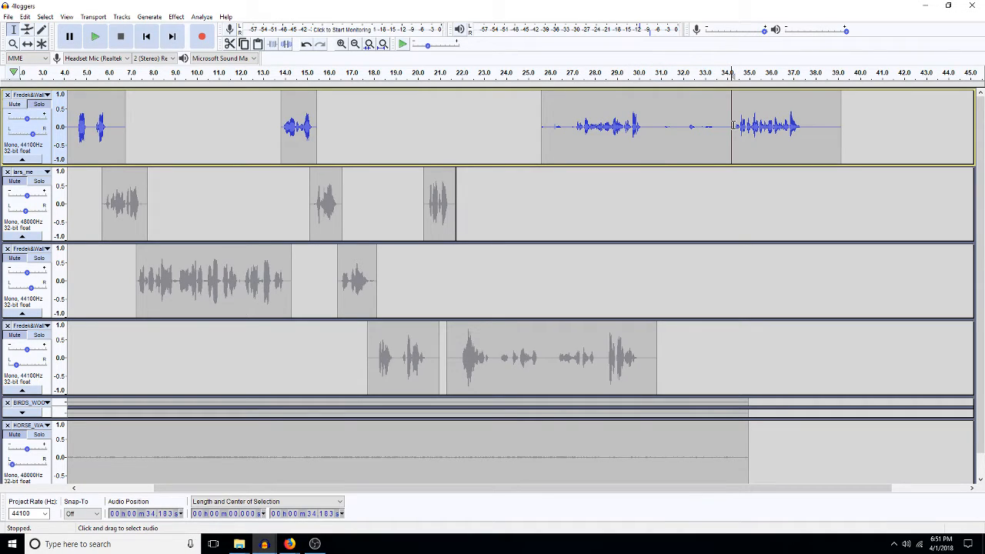
left_click_drag(734, 125, 643, 146)
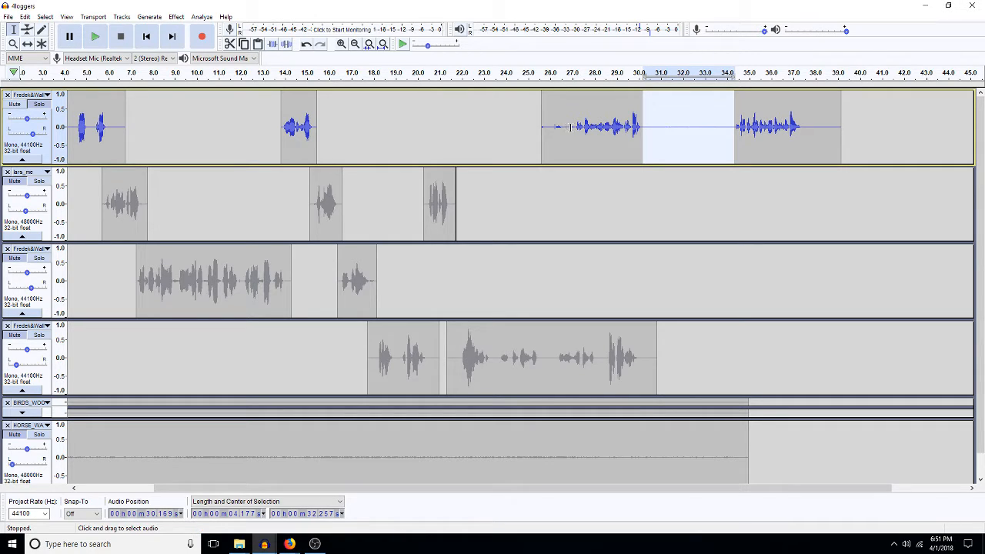
left_click_drag(575, 128, 526, 138)
key("Delete")
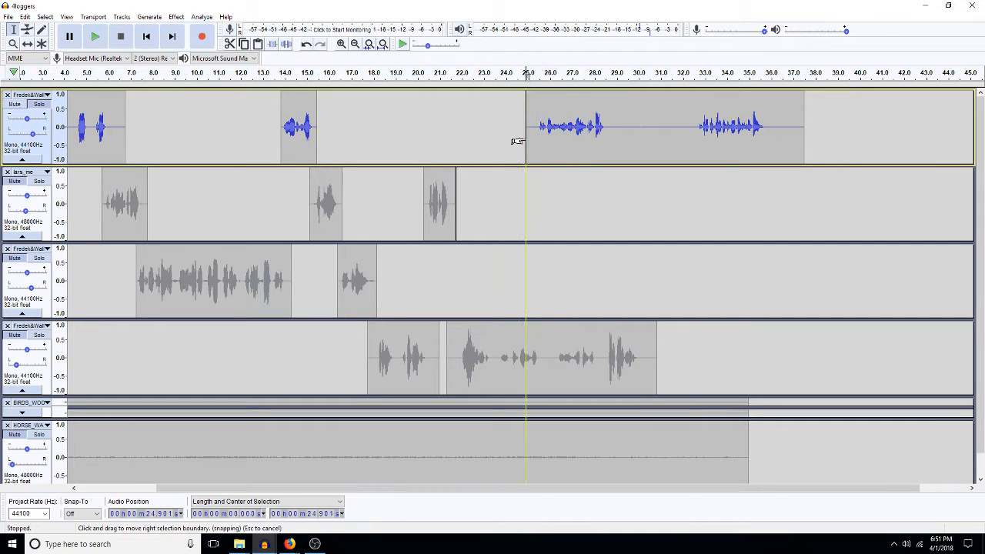
double_click(637, 137)
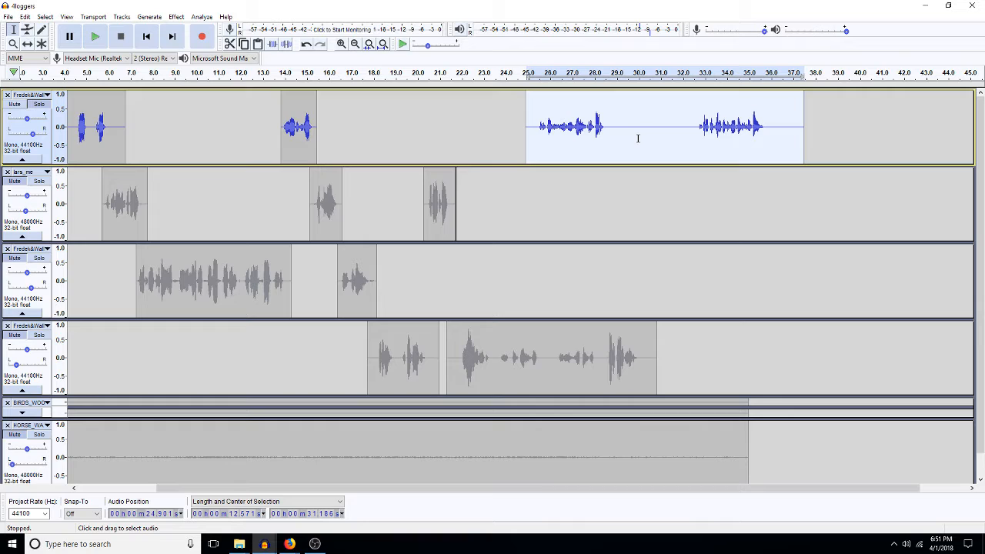
Step: Boost the top track's final speech clip with Amplify, entering 5 as the amount
key("shift+a")
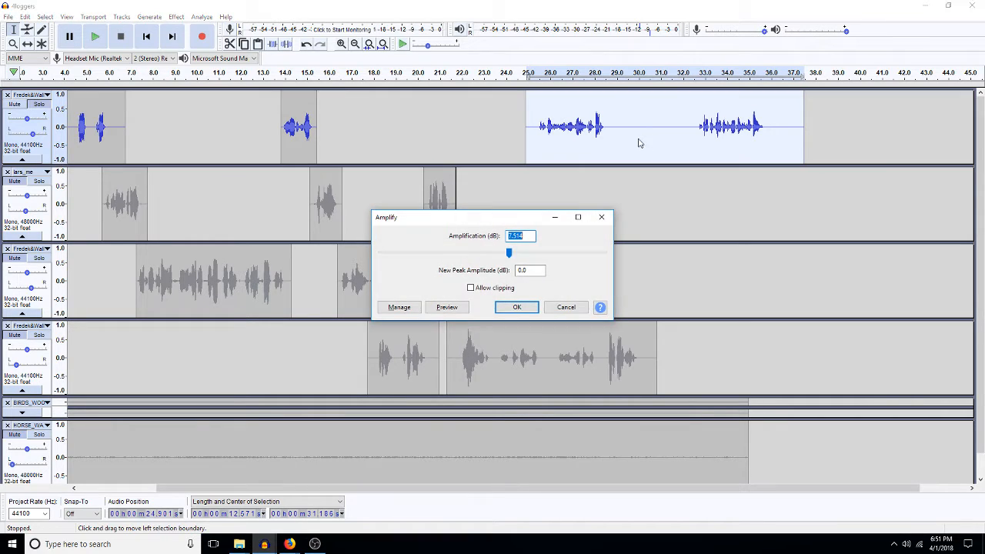
type("5")
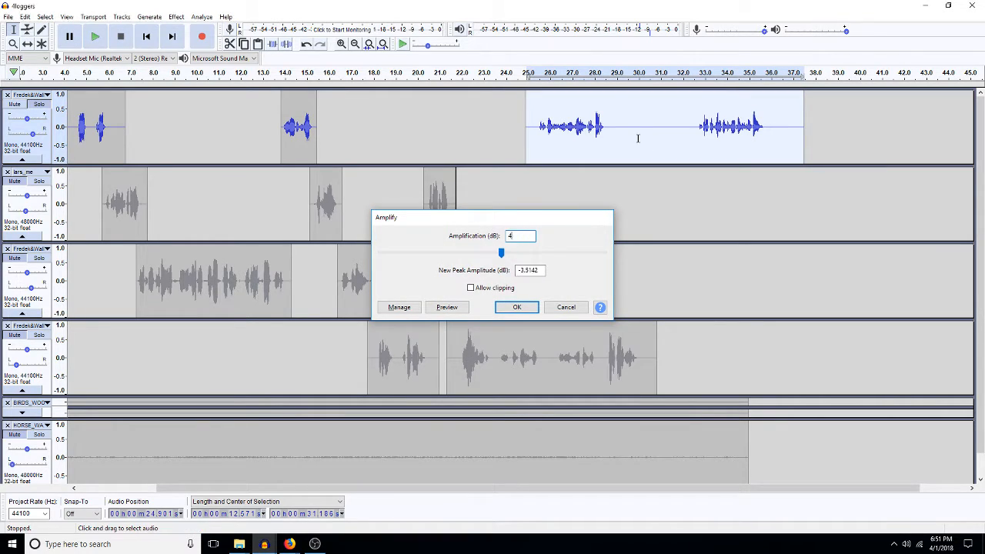
key("Return")
key("shift+p")
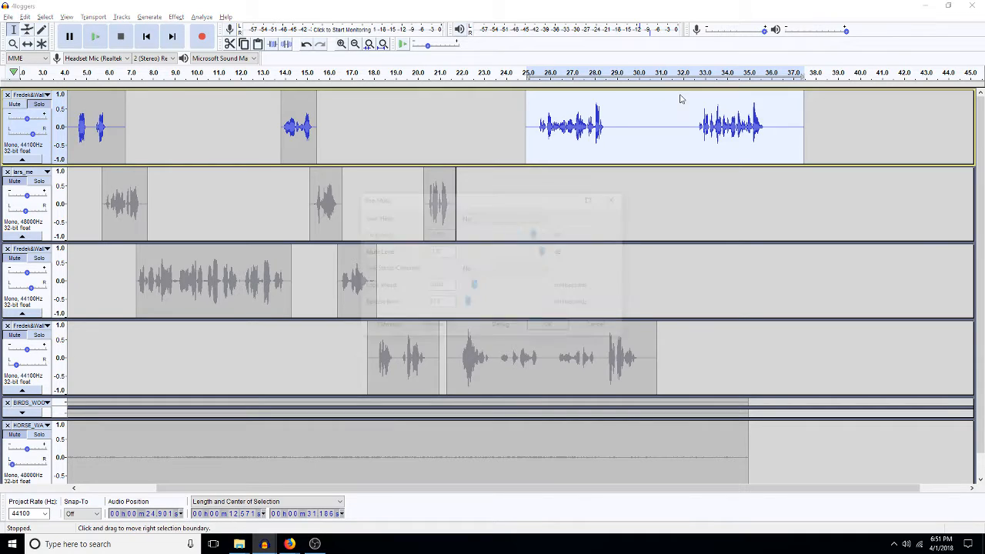
key("Return")
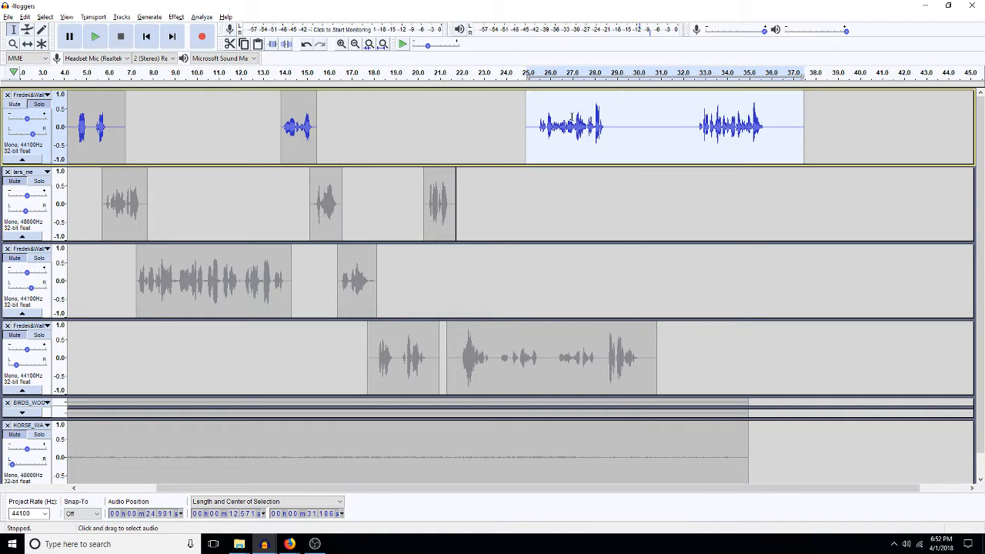
Step: Move the top track's long speech clip off onto a new track
left_click(476, 265)
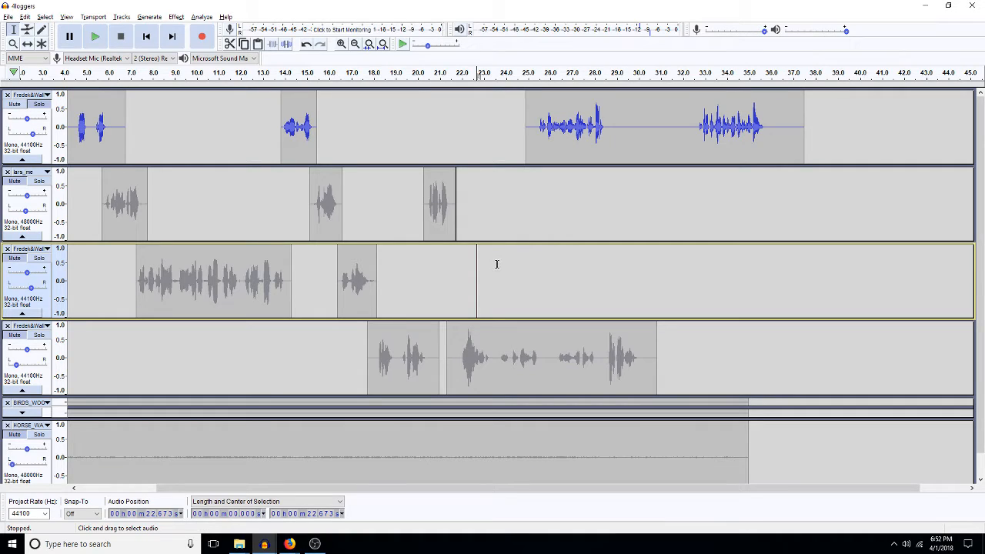
double_click(607, 131)
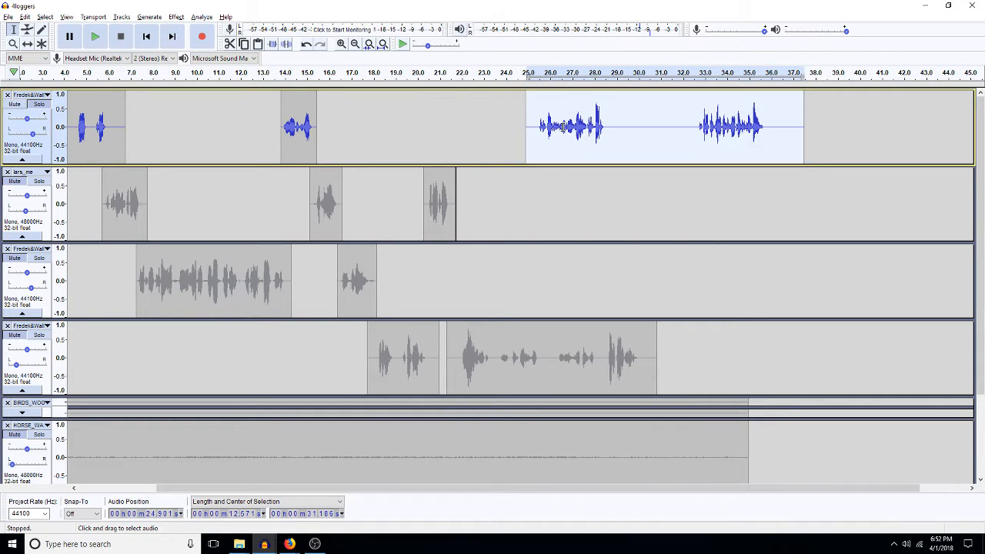
key("Delete")
scroll(478, 184, "down", 2)
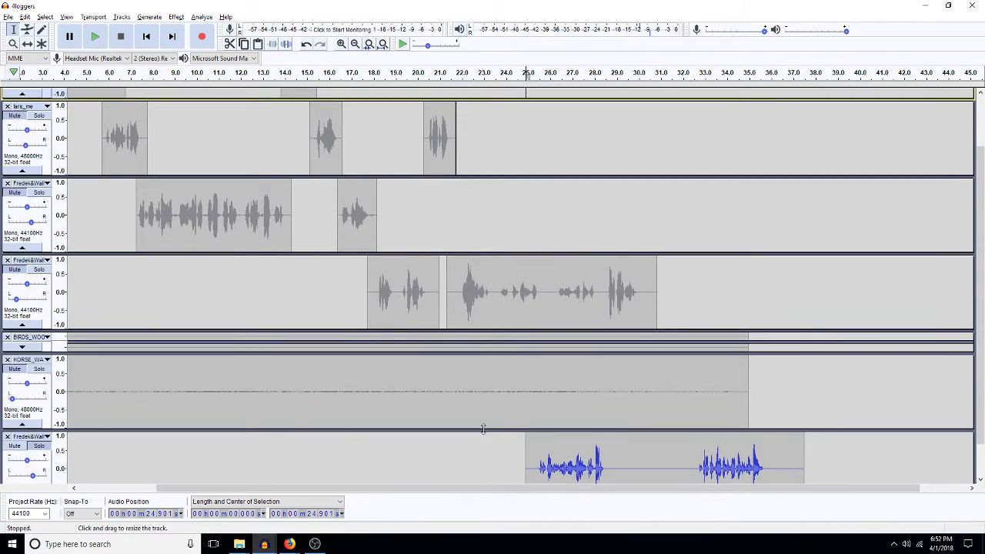
Step: Cut the second phrase from the new track and paste it at 33.44 s
left_click(690, 468)
left_click_drag(689, 467, 615, 438)
key("Delete")
left_click(690, 433)
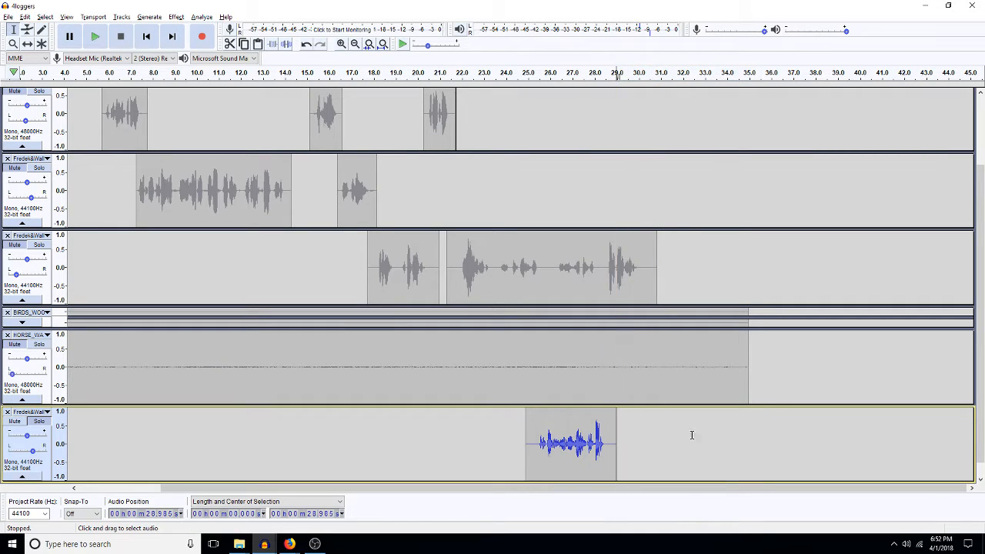
left_click(714, 446)
key("ctrl+v")
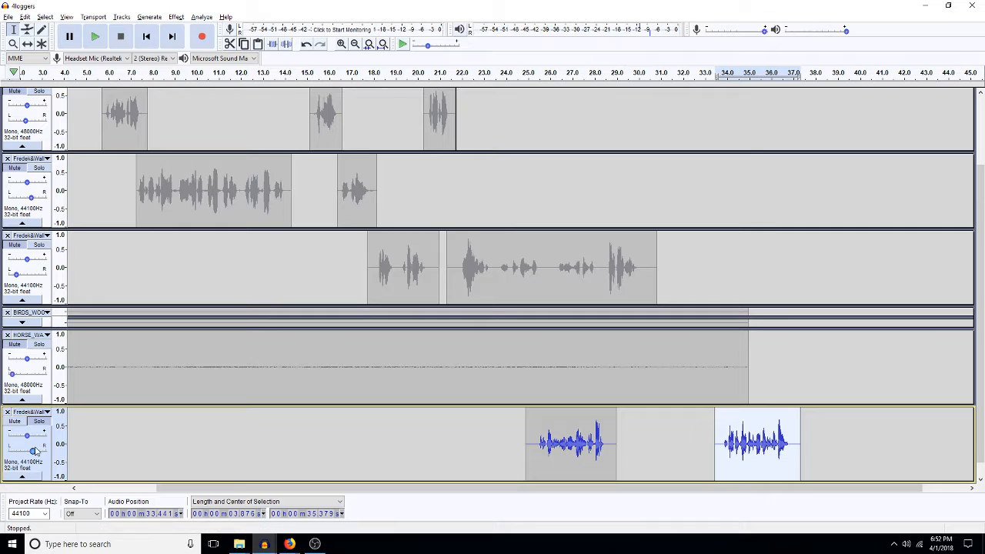
Step: Rename the bottom track to 'nela'
left_click(32, 414)
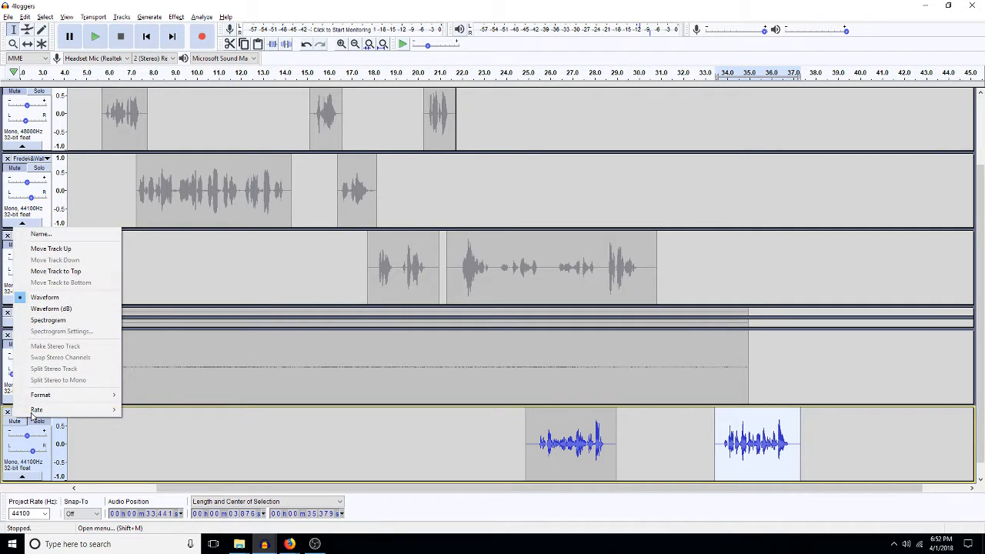
left_click(42, 234)
type("nel")
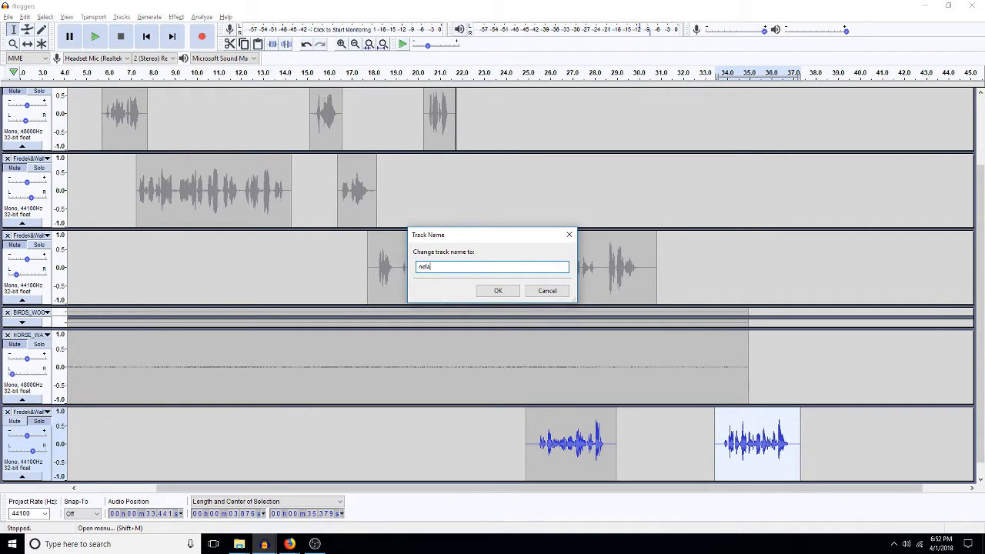
type("a")
key("Return")
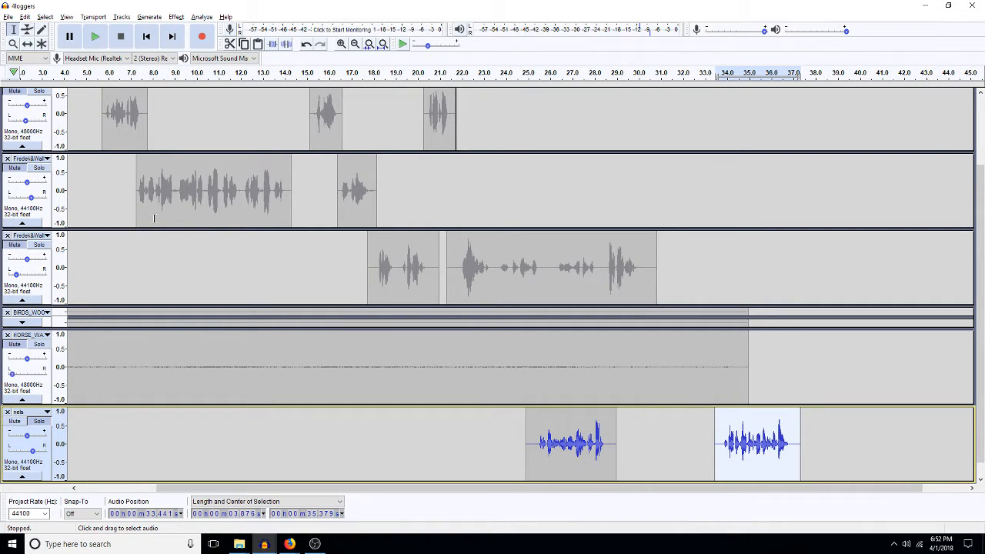
scroll(154, 218, "up", 3)
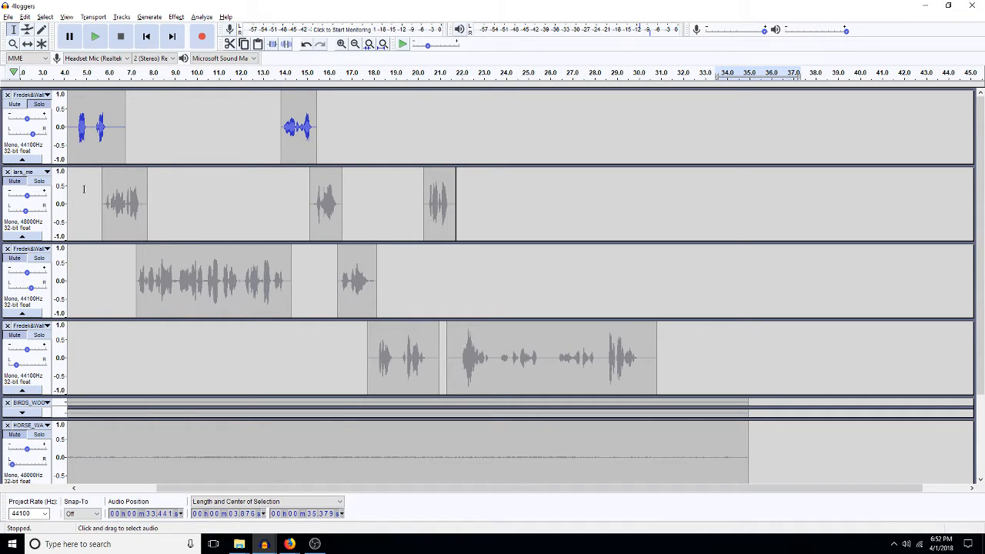
Step: Solo the third track and play its second speech clip
double_click(367, 281)
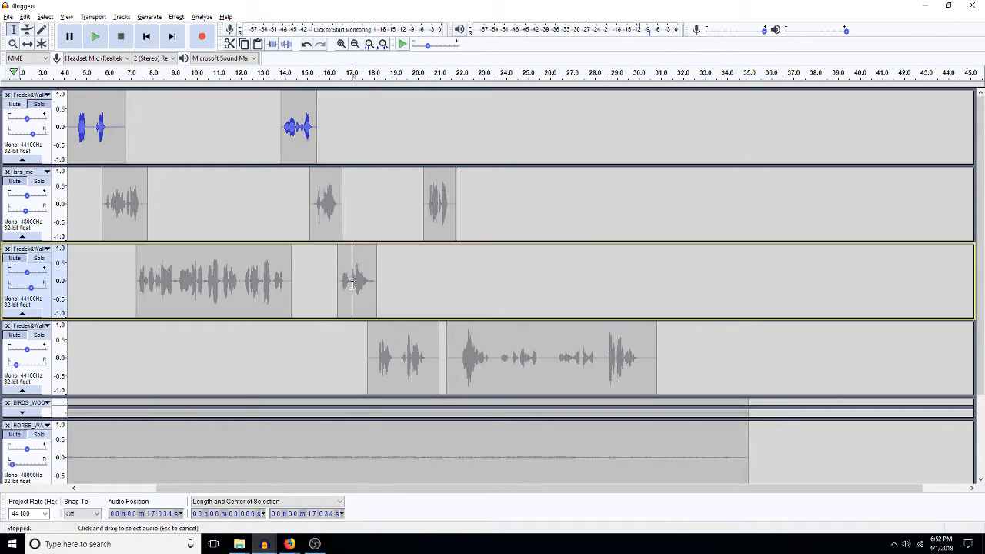
left_click(40, 259)
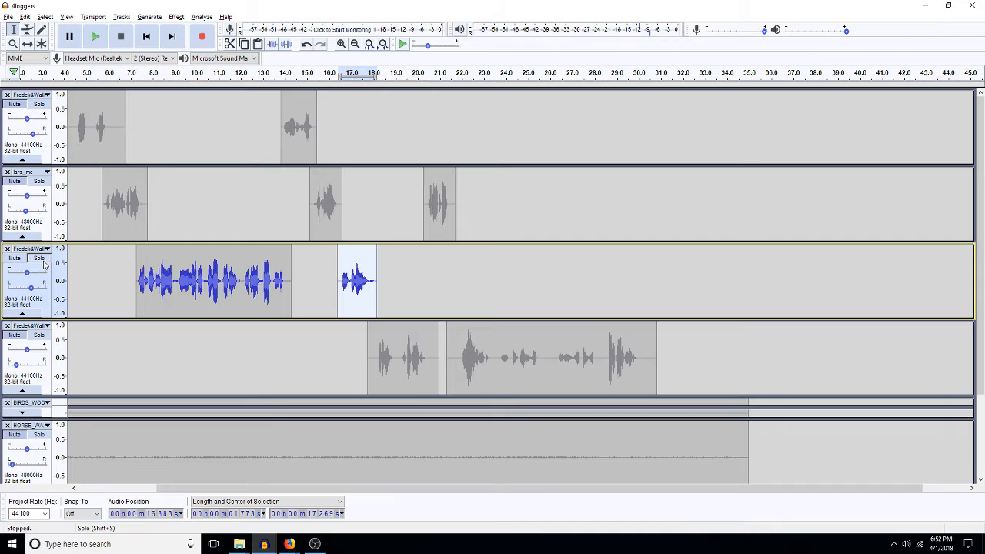
key("space")
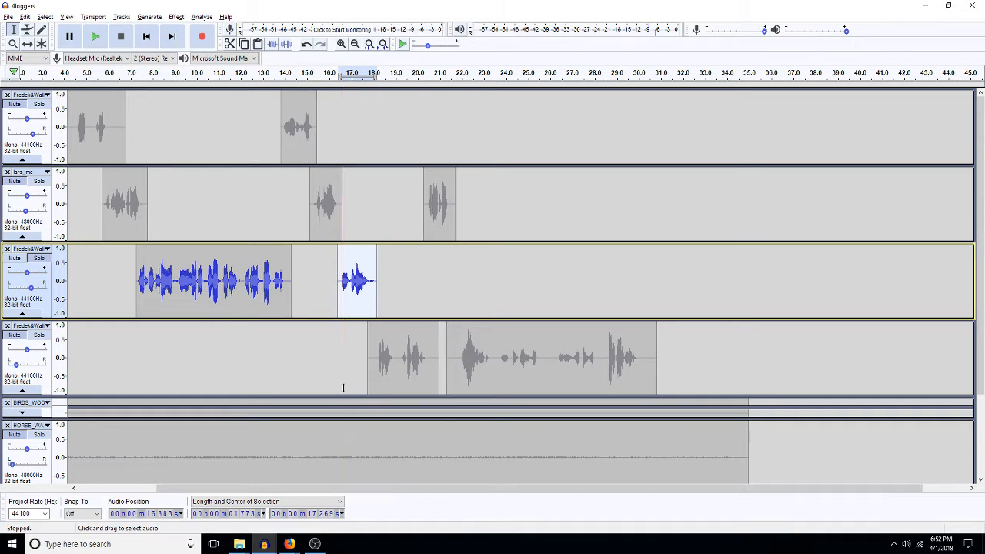
Step: Move the first nels clip to about 18 s, the third track's clips 3 s later, lars_me's last to 24.4 s
scroll(499, 455, "down", 3)
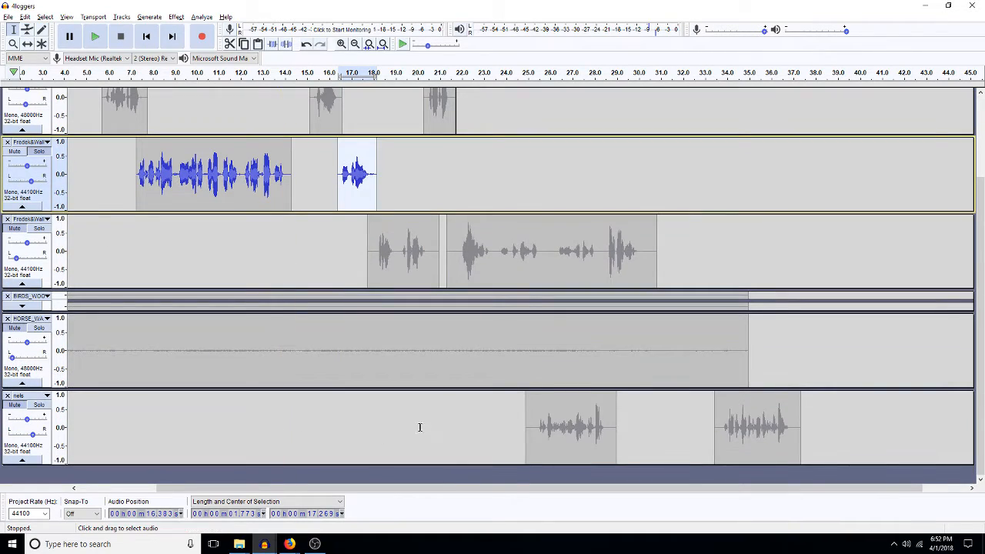
left_click(27, 44)
left_click_drag(555, 431, 397, 431)
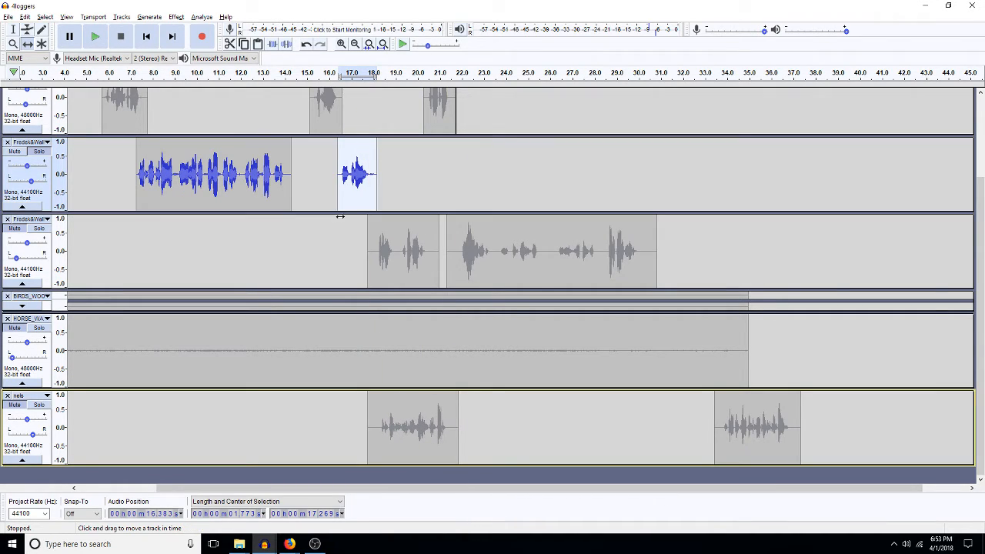
left_click(13, 29)
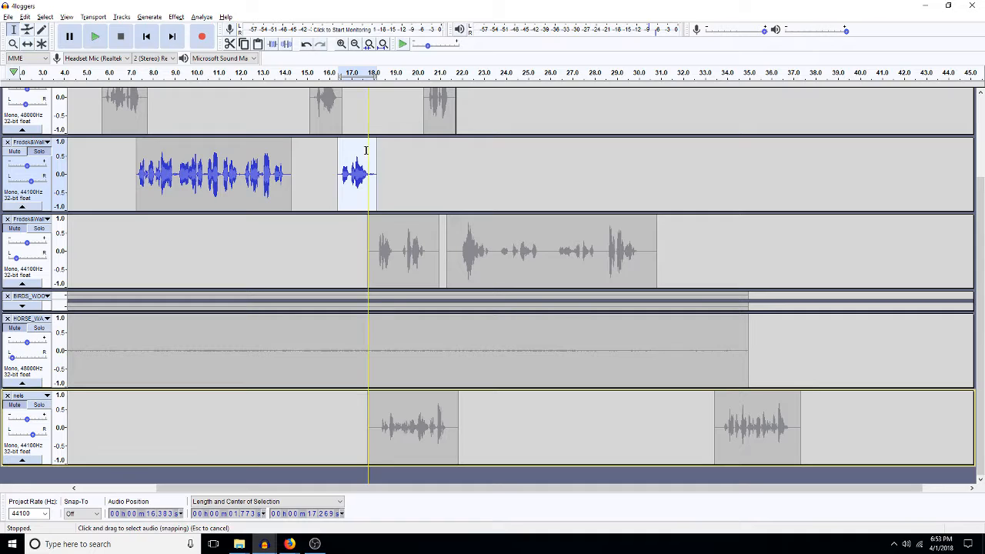
left_click_drag(379, 234, 575, 239)
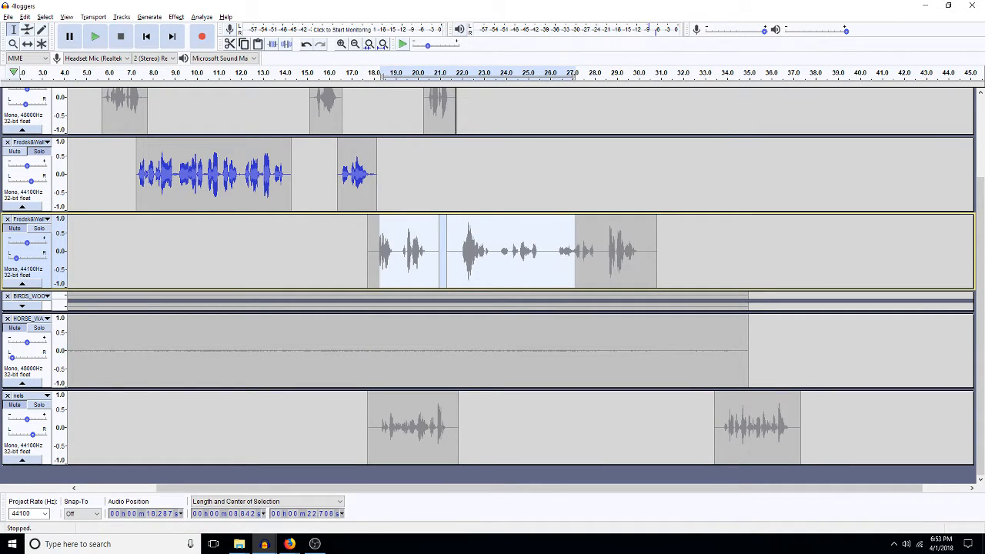
left_click(27, 44)
left_click_drag(394, 250, 461, 254)
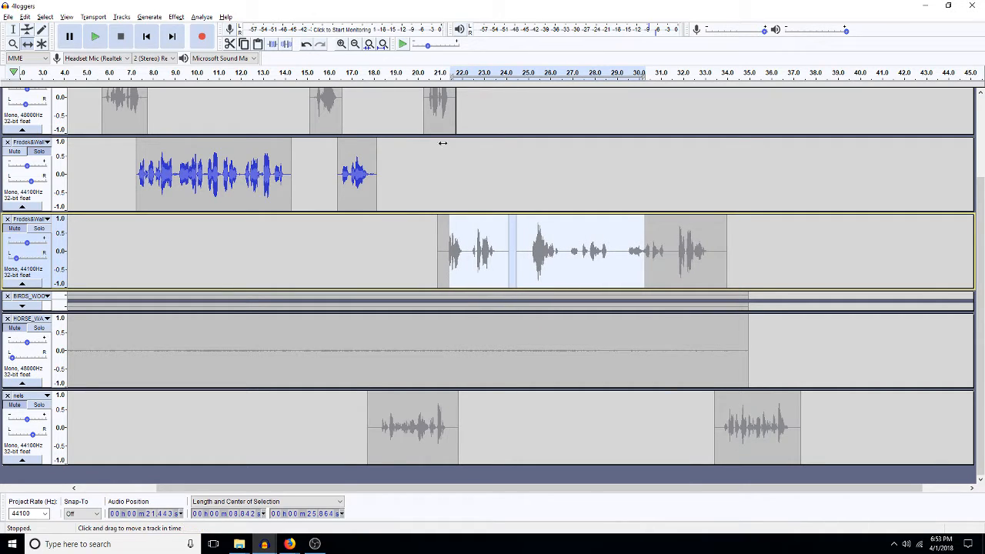
left_click_drag(433, 108, 503, 113)
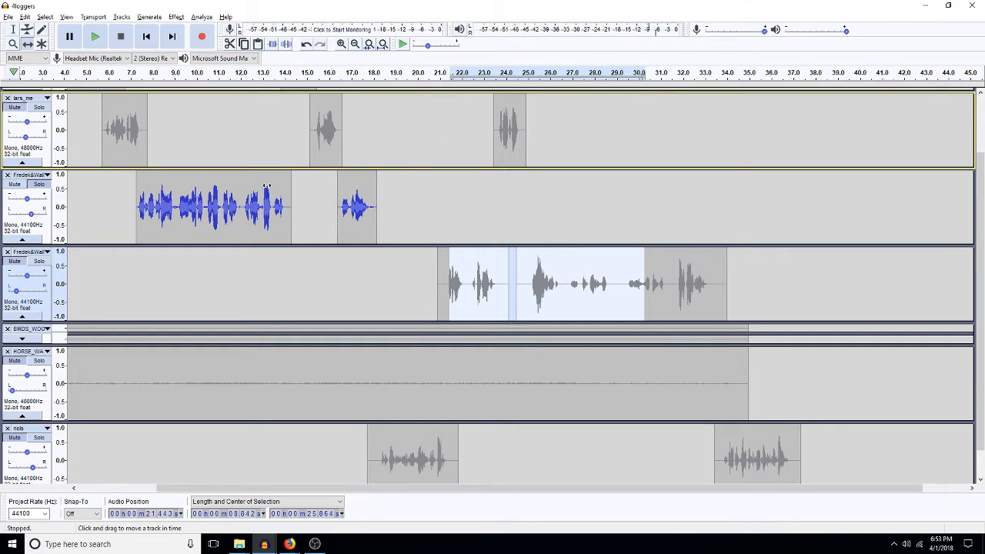
key("F1")
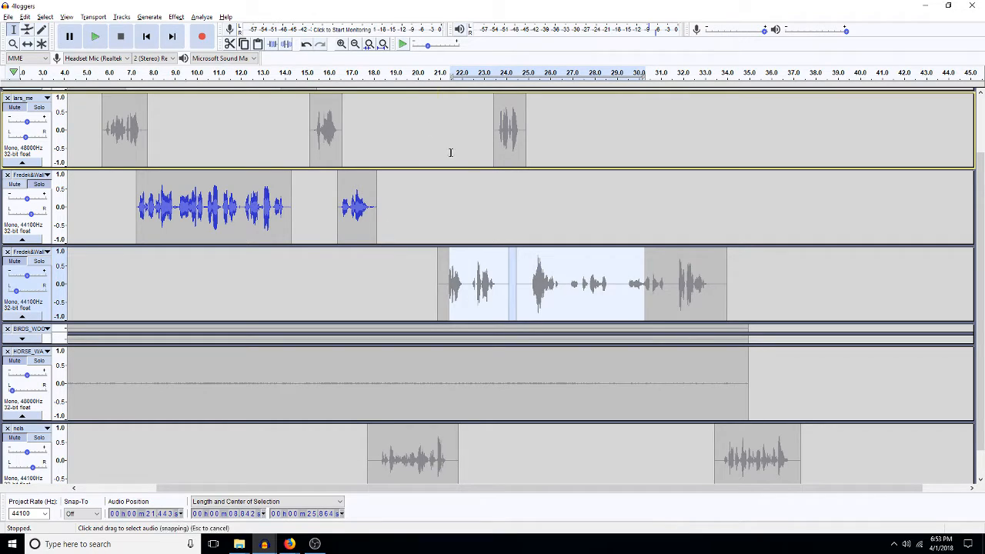
left_click(510, 130)
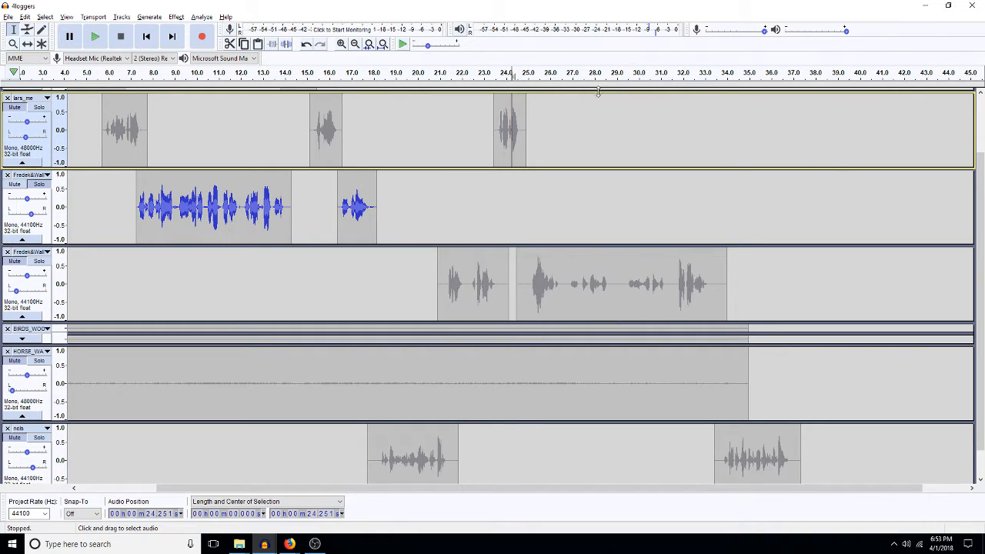
Step: Move the second nels clip to about 24 s, lars_me's last to 26 s, shift the lower speaker later, and unsolo
left_click(979, 116)
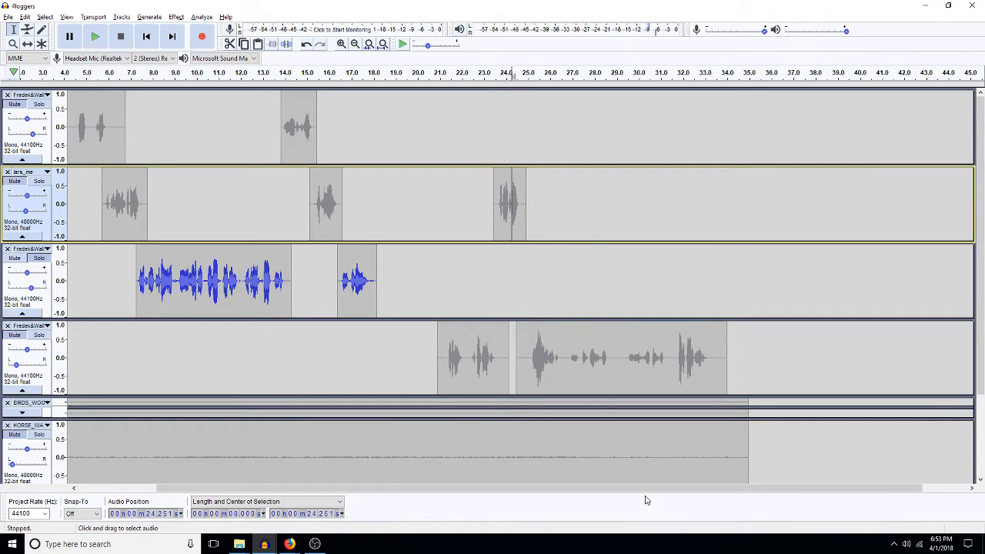
scroll(635, 395, "down", 3)
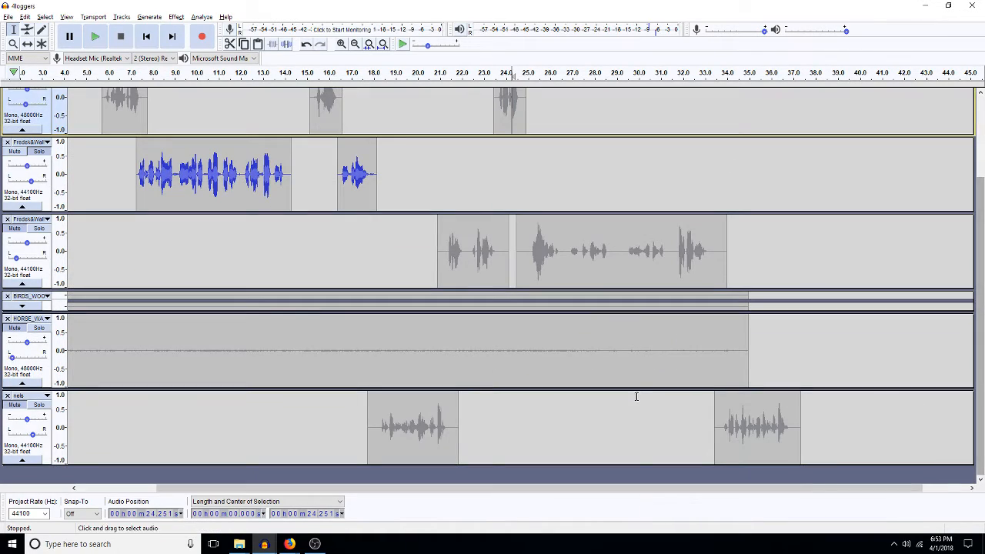
left_click(26, 385)
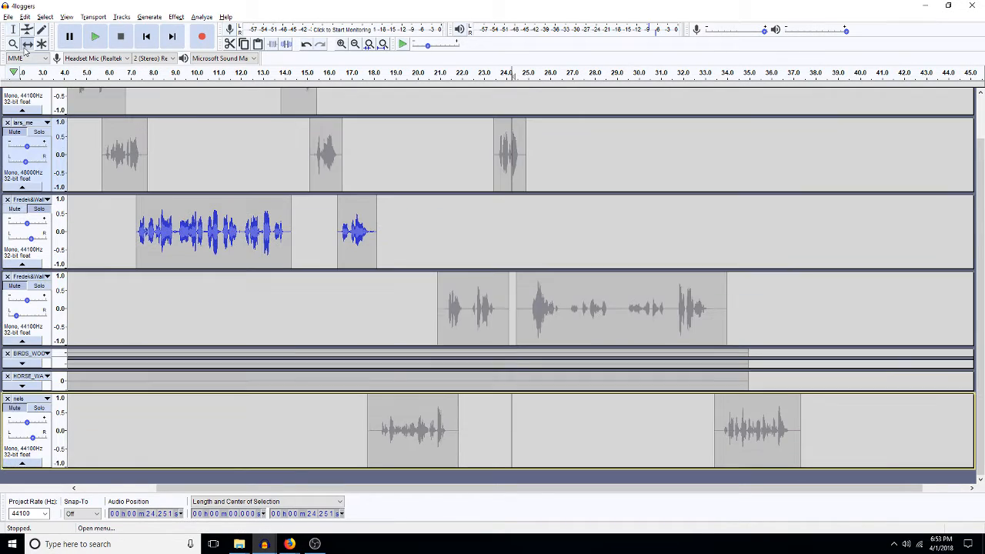
left_click(27, 44)
left_click_drag(784, 419, 528, 412)
left_click_drag(514, 161, 578, 161)
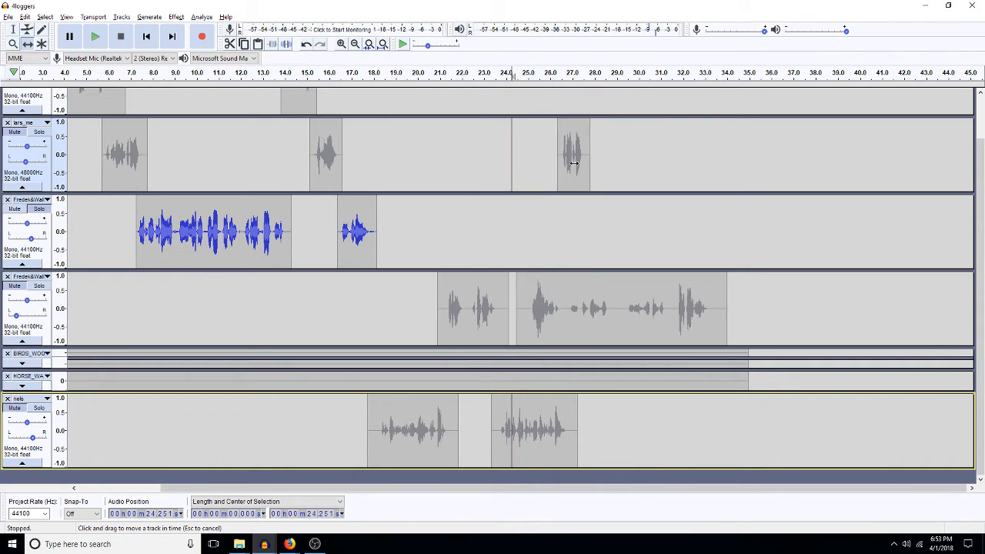
left_click_drag(538, 323, 598, 326)
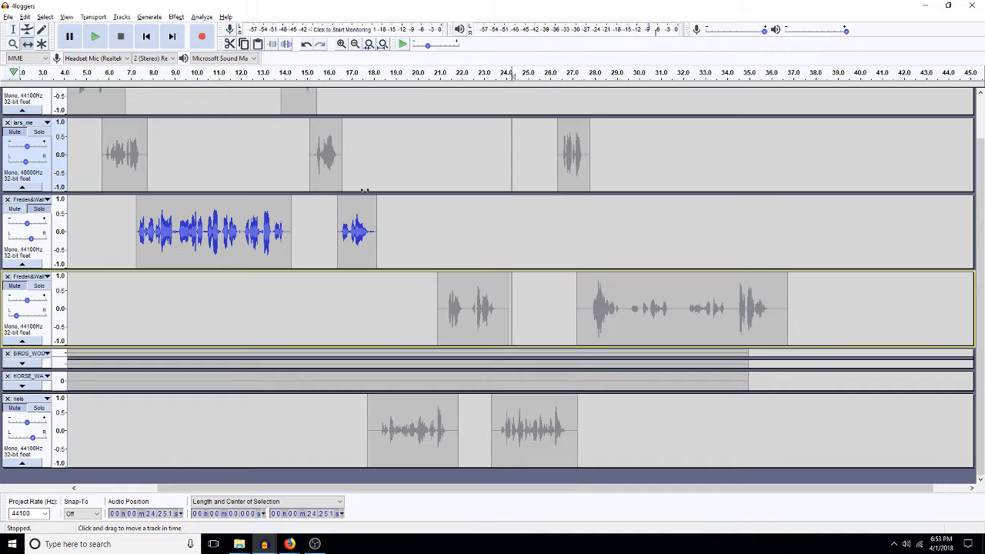
left_click(39, 208)
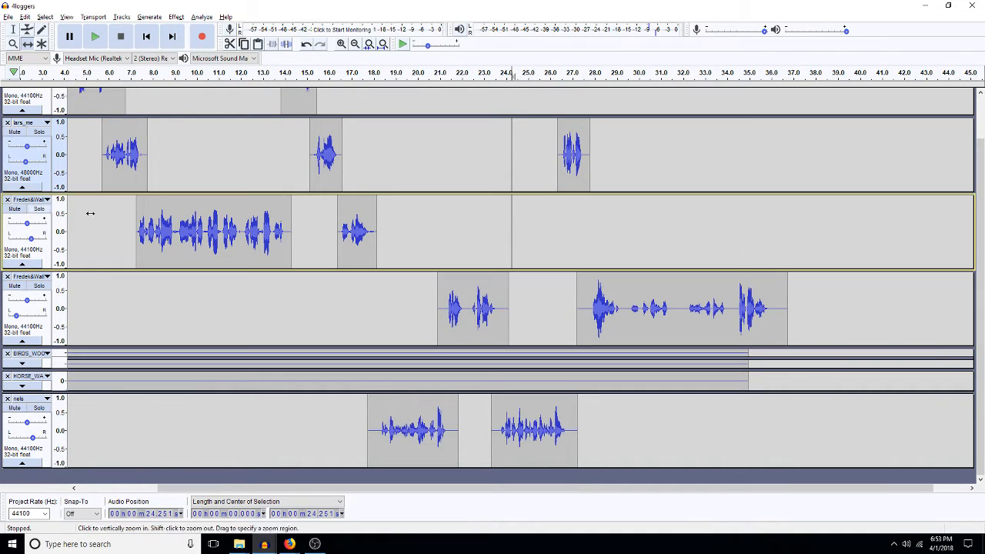
left_click(12, 29)
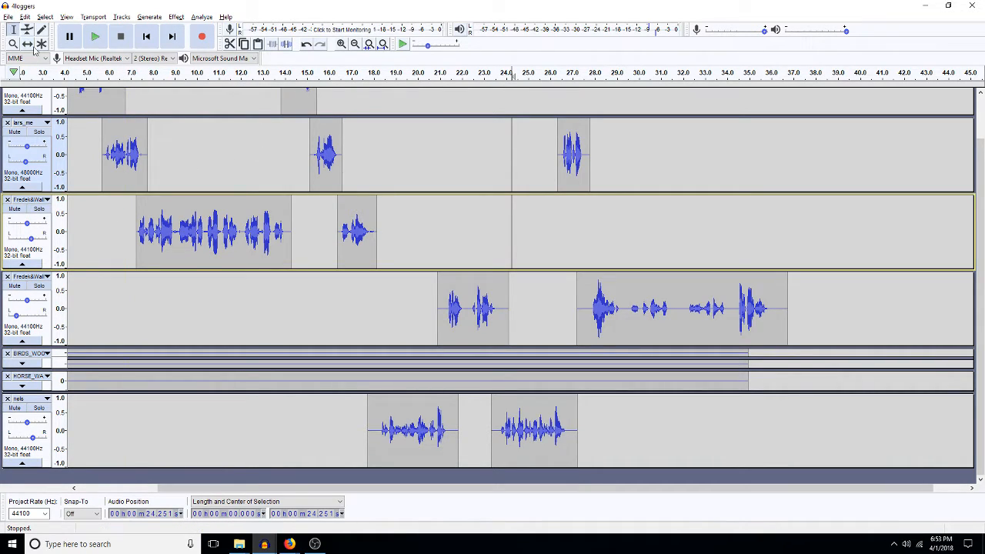
left_click(273, 160)
Step: Listen from 13.55 s, then nudge the nels, lars_me and lower-speaker clips earlier and replay
key("space")
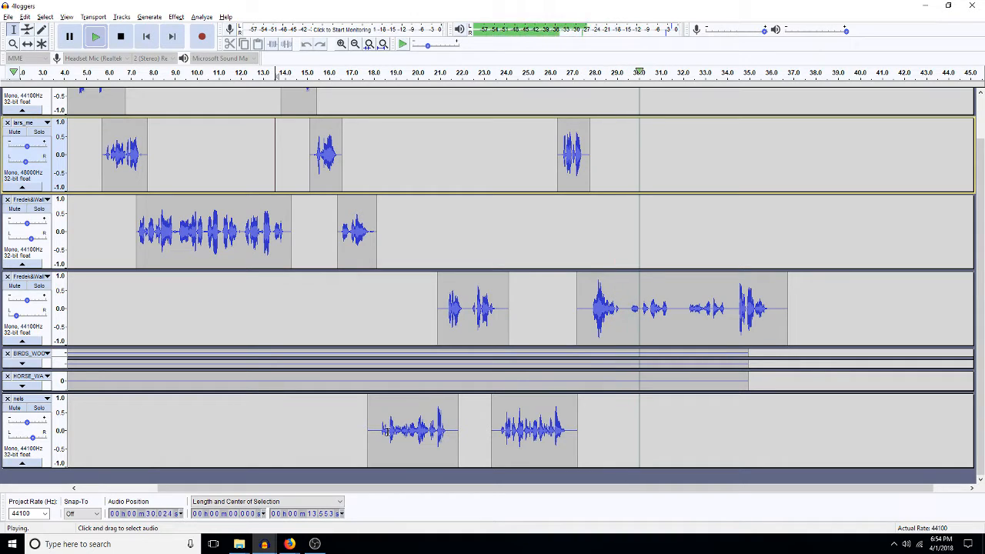
key("space")
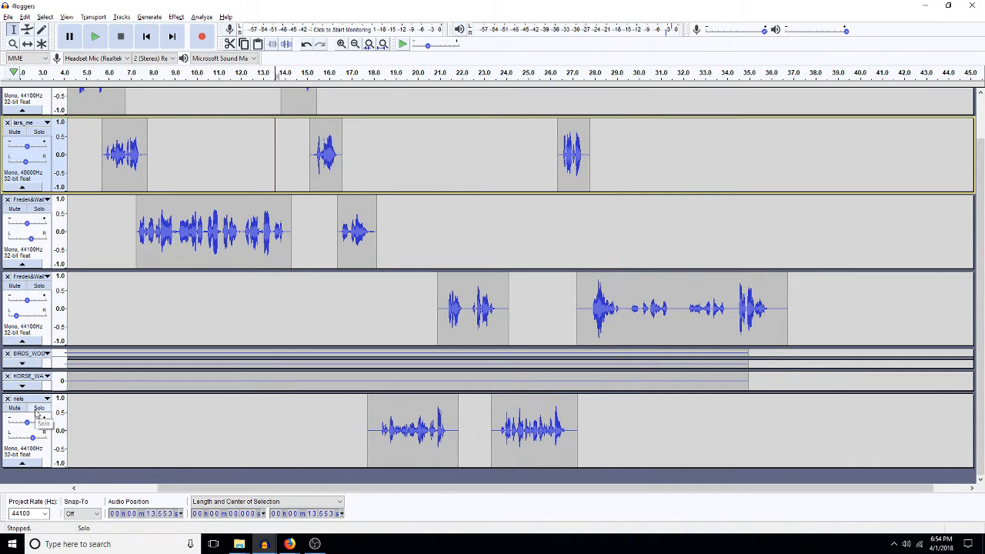
left_click(40, 44)
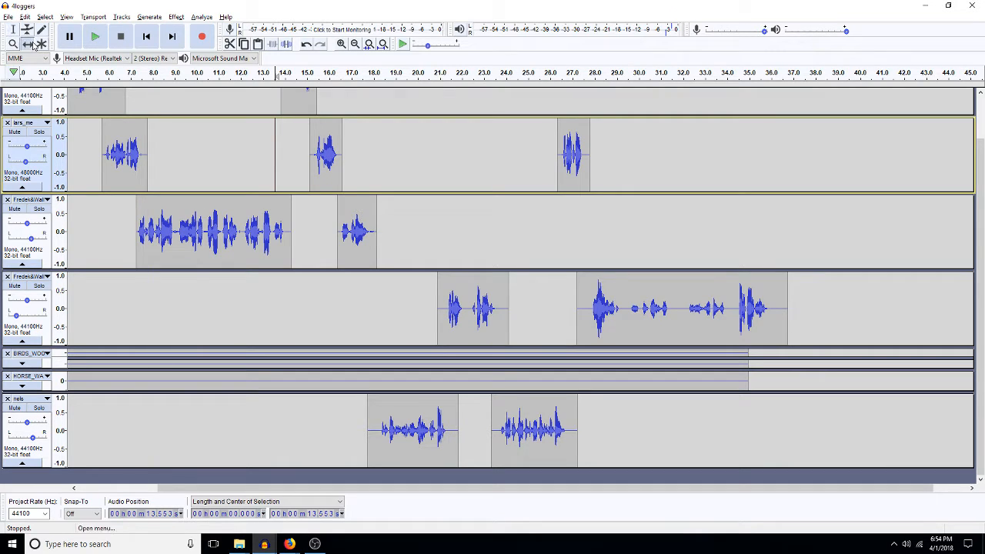
left_click_drag(398, 428, 383, 428)
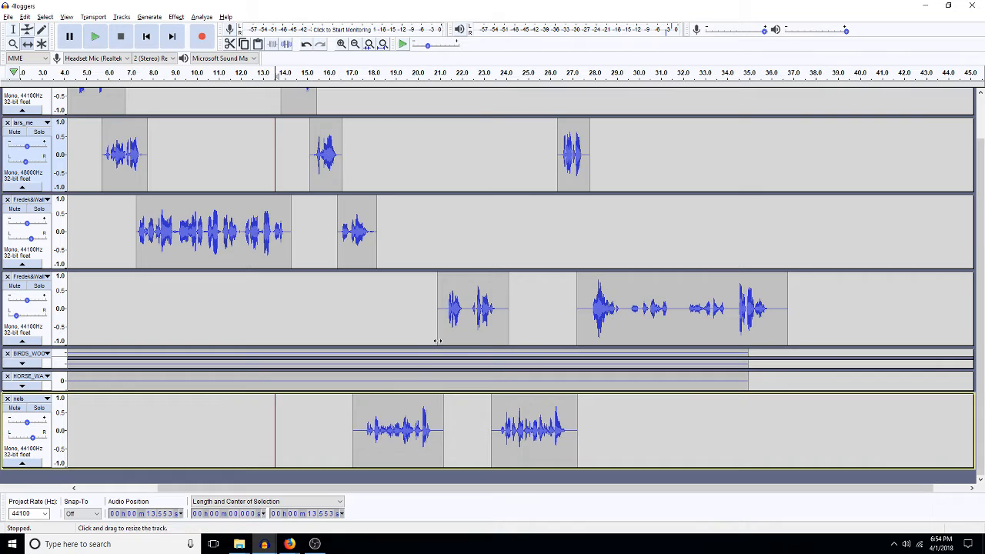
left_click_drag(454, 323, 443, 334)
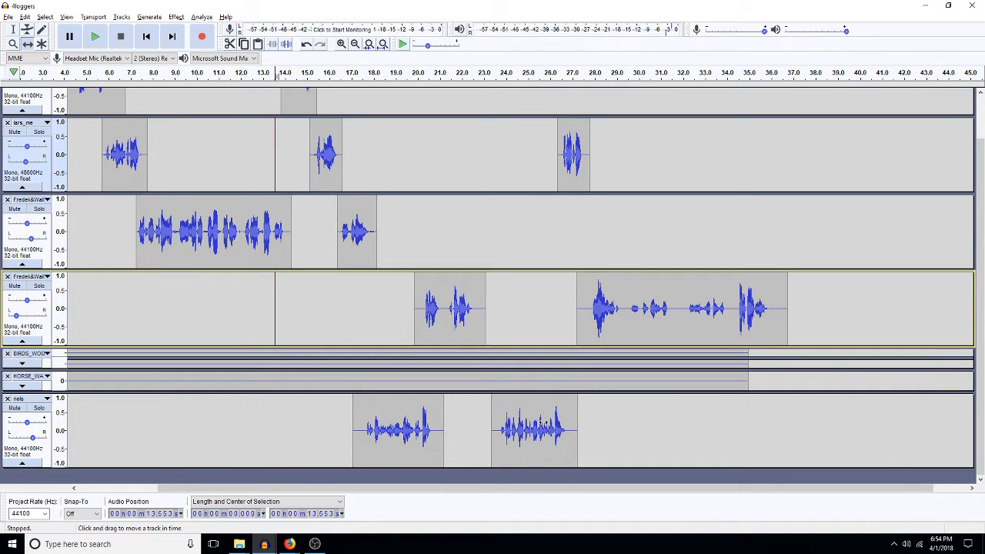
left_click_drag(543, 423, 509, 431)
left_click_drag(579, 158, 548, 165)
left_click_drag(615, 318, 584, 319)
key("space")
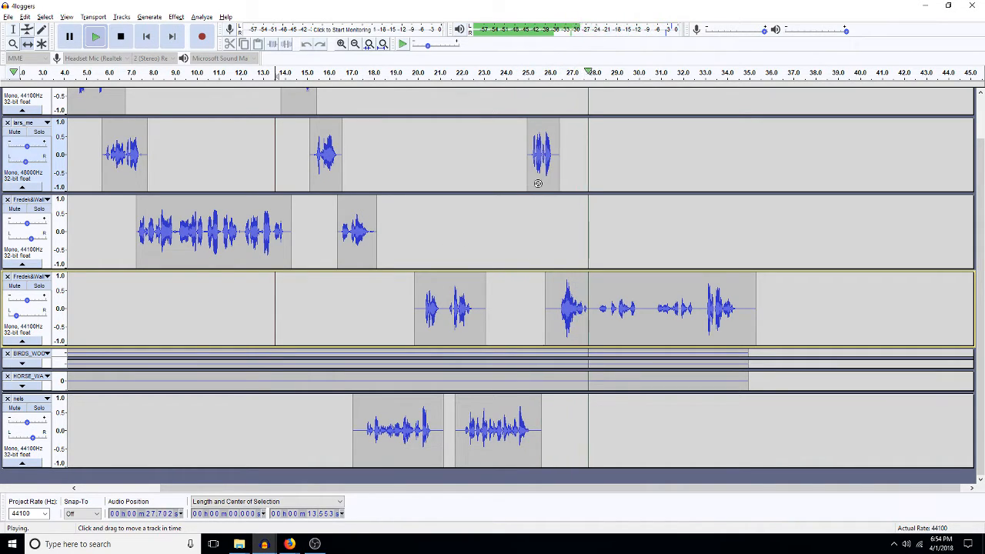
Step: Stop playback and shift the last lars_me clip and the long lower clip earlier, to about 24.5 s
key("space")
left_click_drag(538, 174, 533, 176)
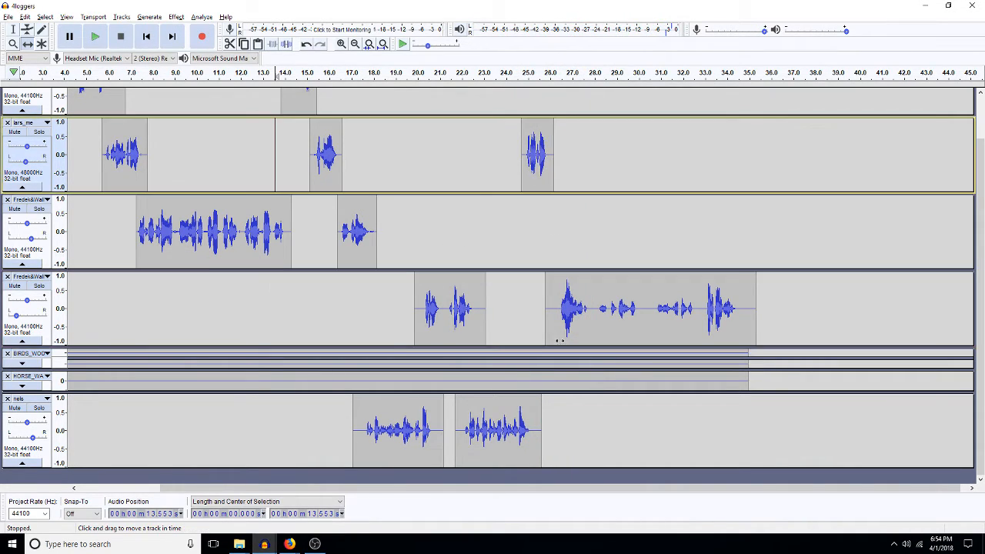
left_click_drag(565, 324, 553, 323)
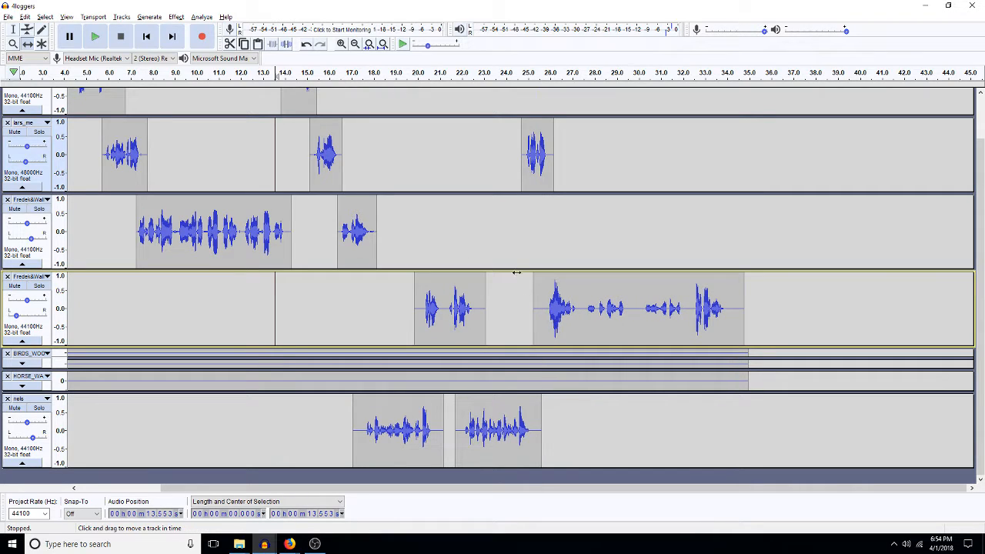
Step: Play from about 24.2 s, then from about 27 s, to check the new timing
key("F1")
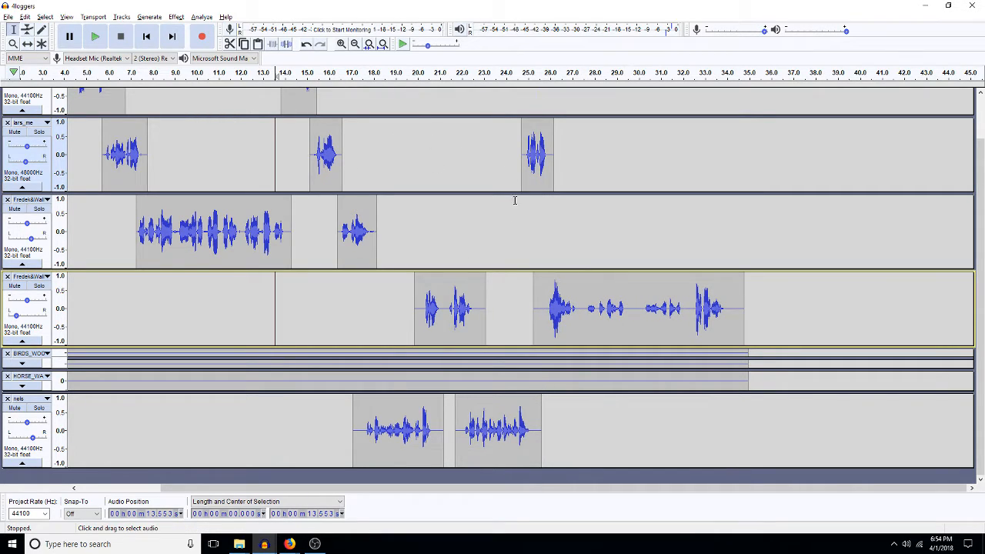
left_click(509, 218)
key("space")
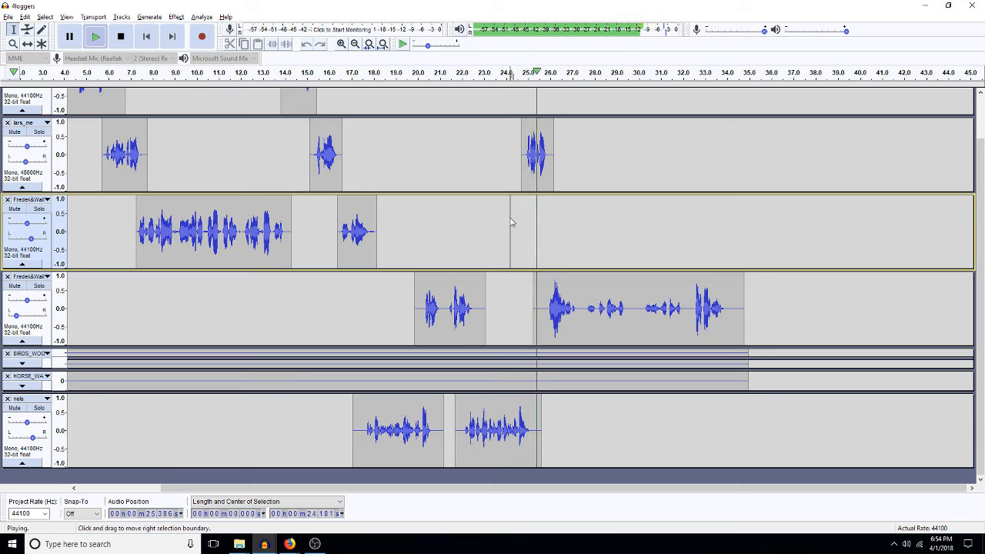
left_click(573, 230)
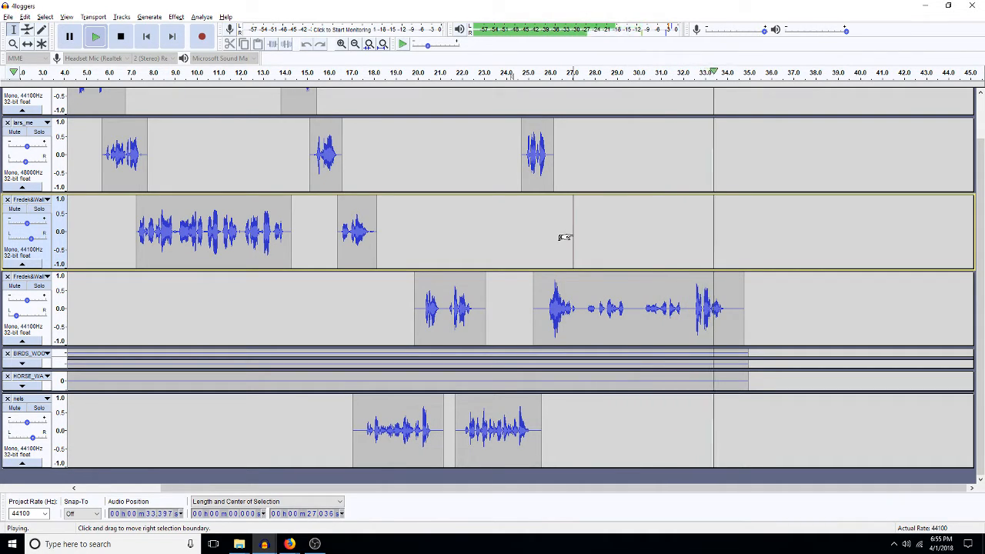
key("space")
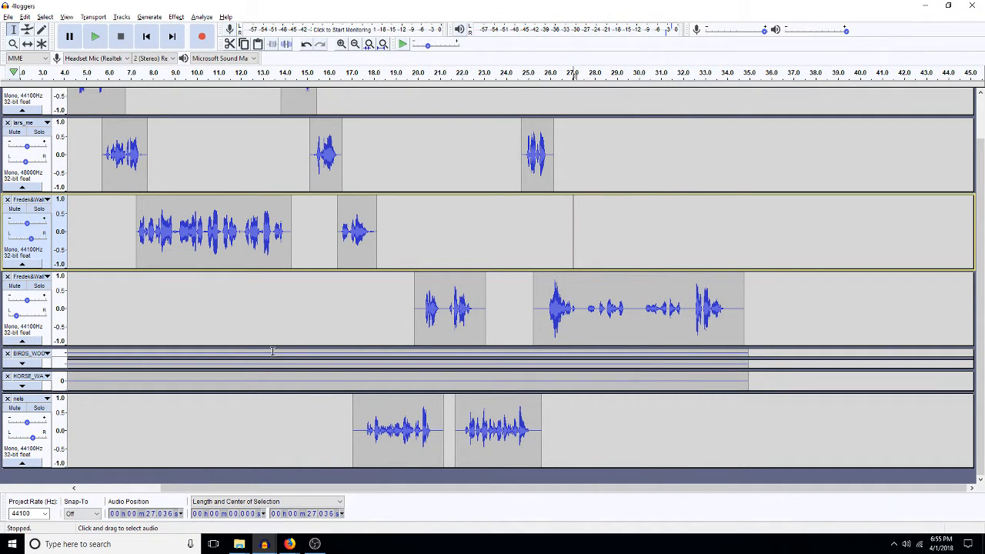
left_click_drag(270, 355, 189, 388)
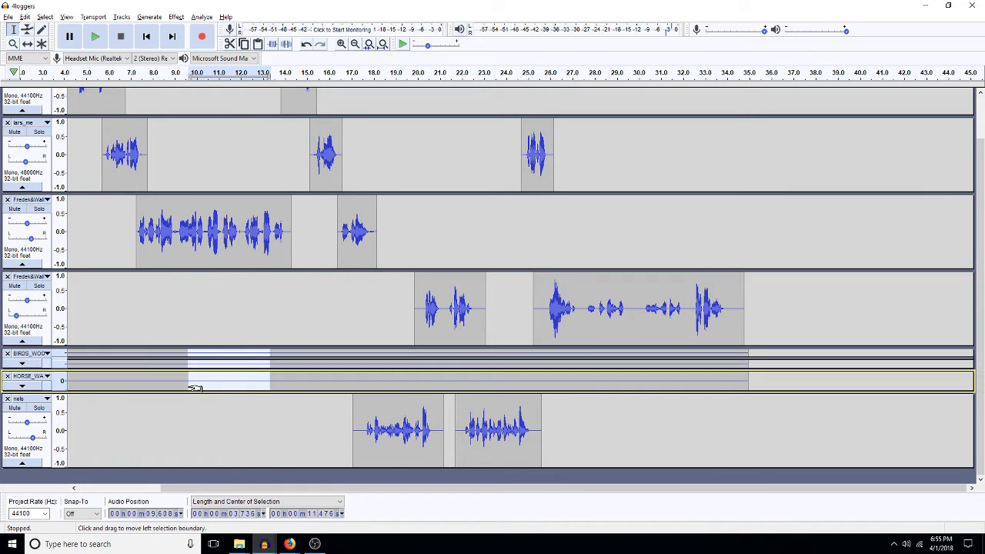
key("Right")
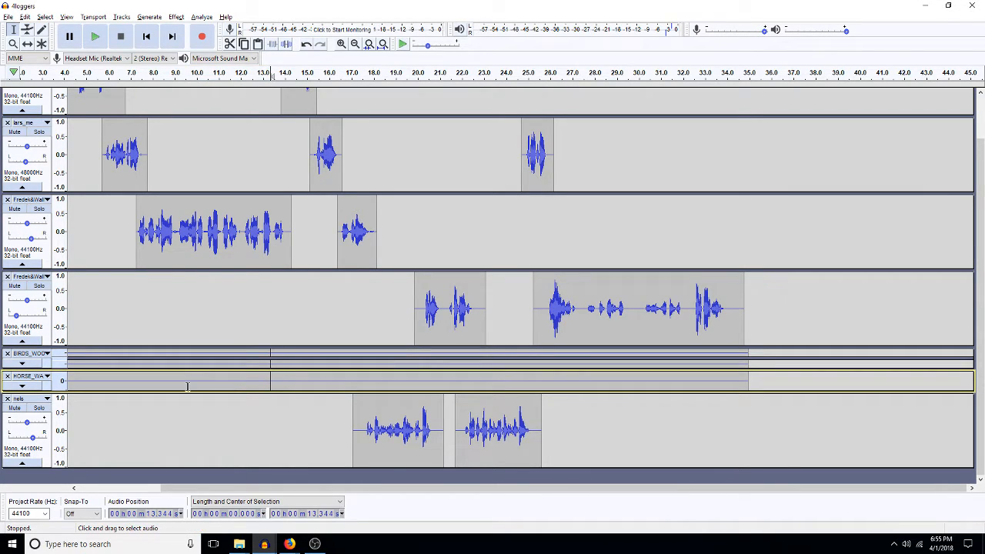
key("ctrl+v")
left_click(171, 331)
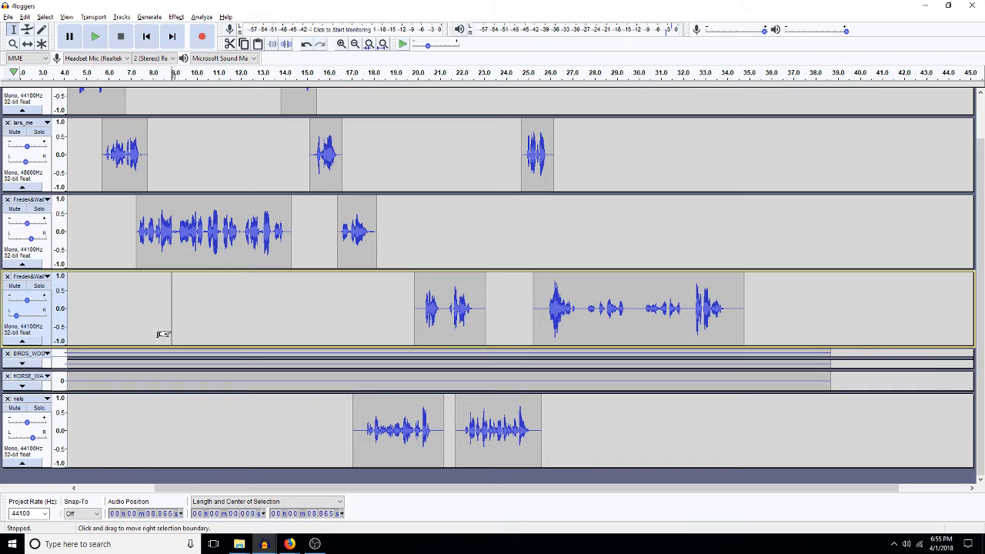
key("space")
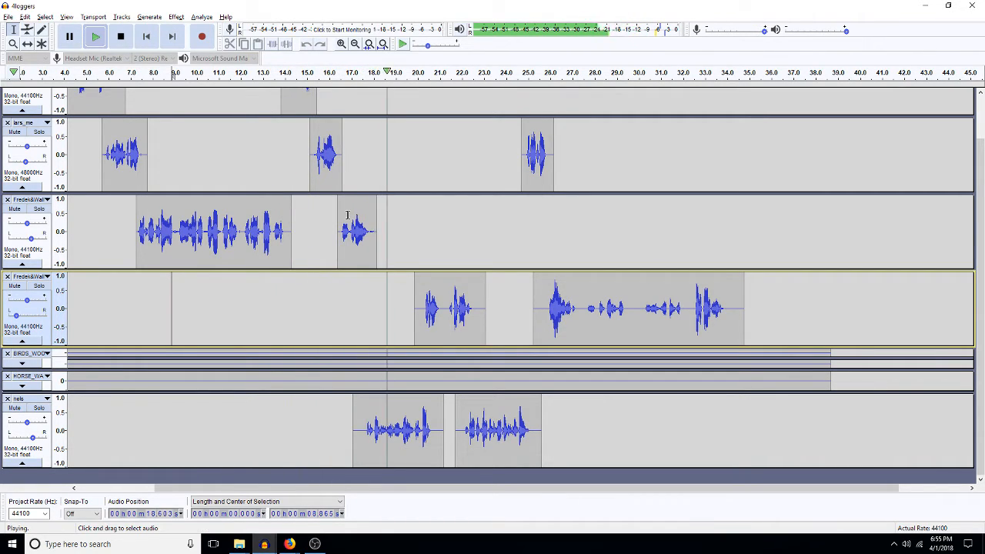
key("space")
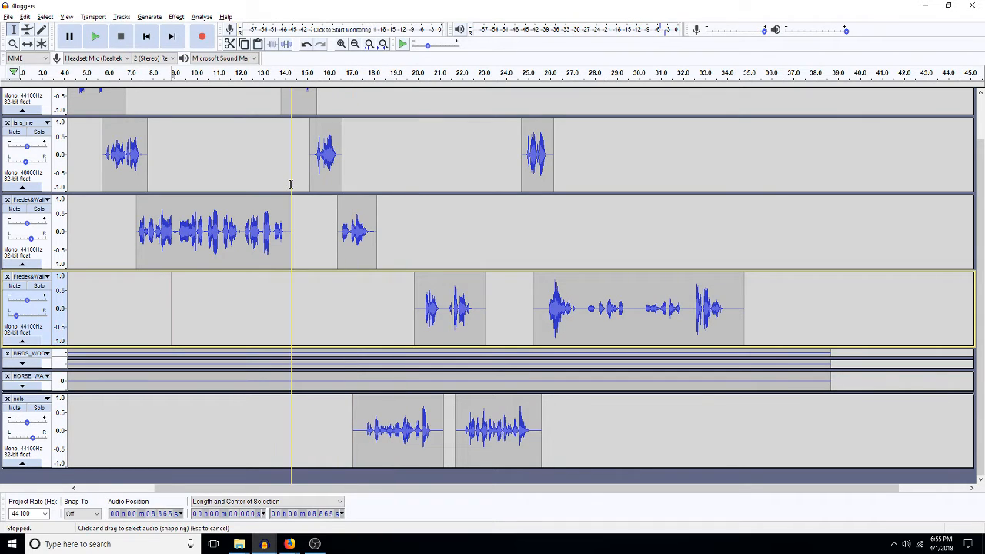
scroll(291, 184, "up", 1)
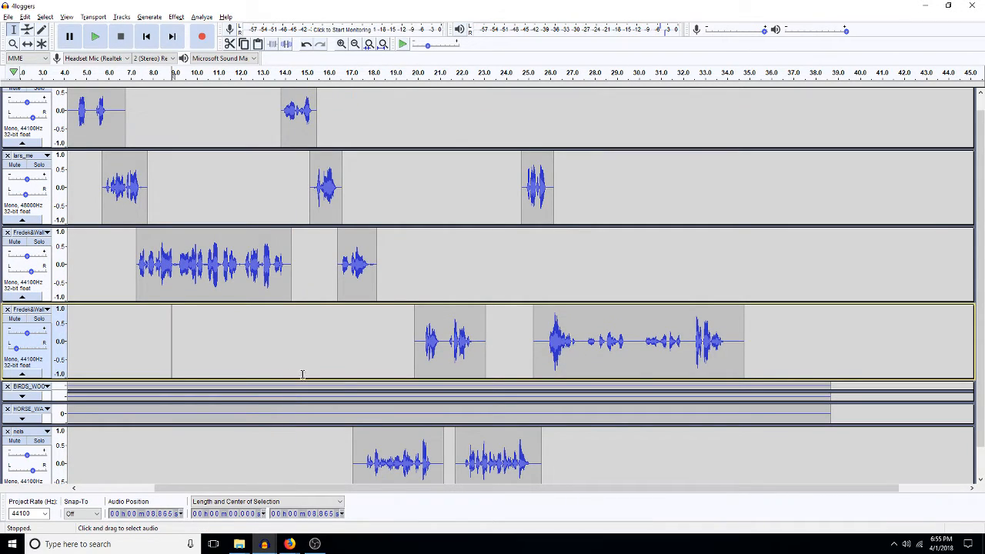
Step: With Time Shift, nudge the early lars_me and short Frederik clips slightly earlier
left_click(27, 44)
left_click_drag(333, 183, 327, 185)
left_click_drag(358, 275, 348, 275)
left_click_drag(301, 115, 295, 116)
scroll(307, 192, "up", 1)
left_click_drag(335, 199, 329, 199)
left_click_drag(347, 267, 342, 267)
Step: Move both nels clips, the last lars_me clip and the fourth track's long clip earlier
left_click_drag(384, 469, 367, 468)
scroll(368, 468, "down", 1)
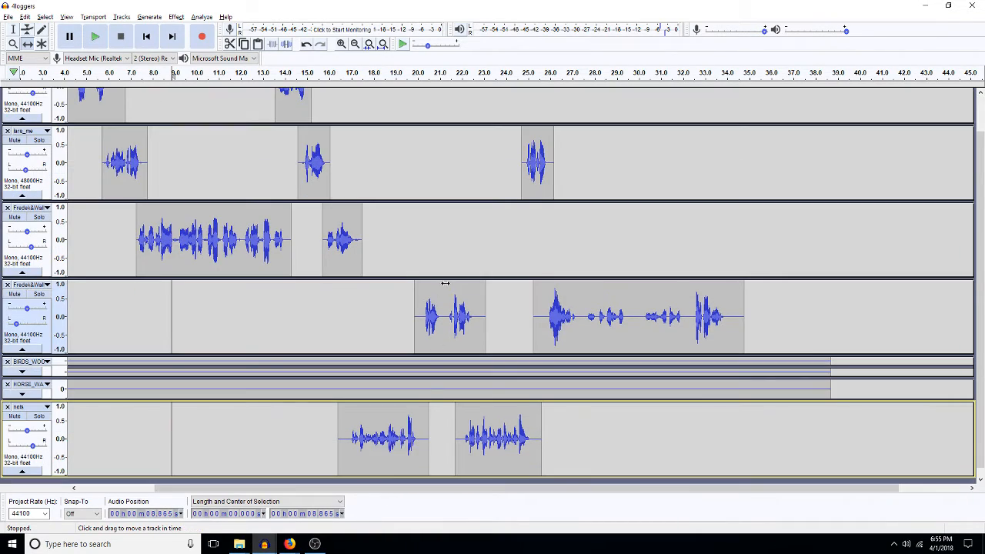
left_click_drag(441, 325, 424, 326)
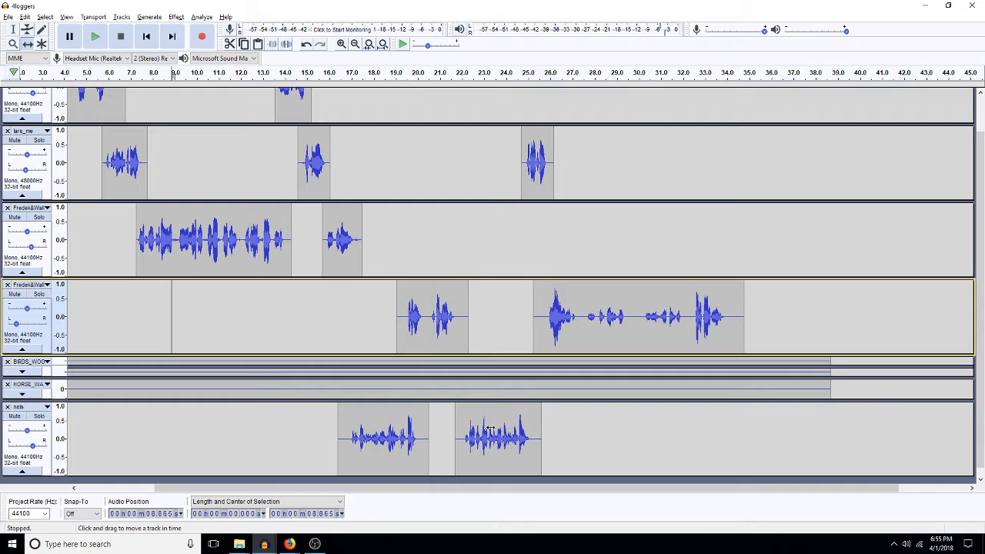
left_click_drag(489, 429, 471, 433)
left_click_drag(532, 176, 515, 175)
left_click_drag(575, 317, 560, 315)
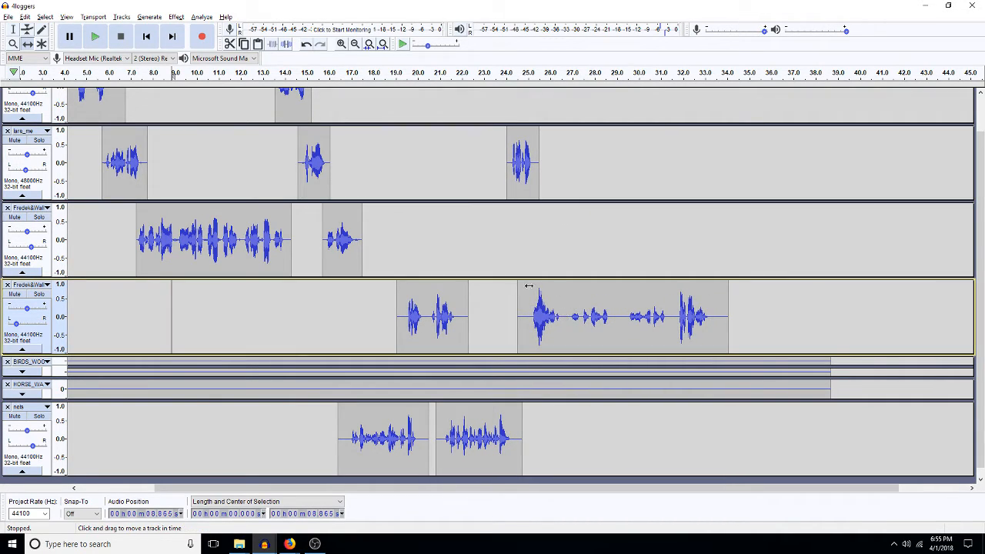
Step: Return to the Selection tool and play the tightened conversation from about 13 s
left_click(12, 29)
left_click(264, 165)
key("space")
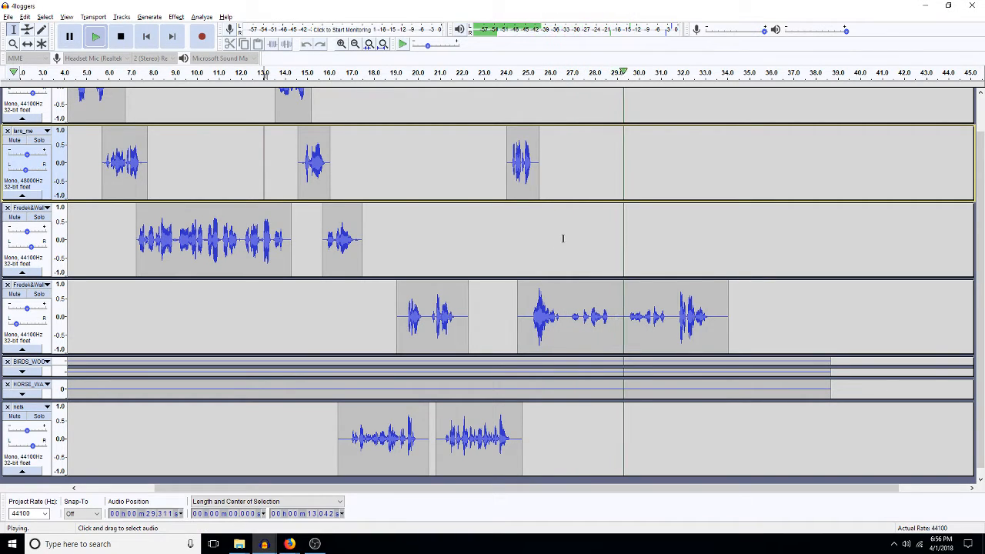
Step: Save the 4loggers project, then pan the nels track right and the fourth track 60% left
key("space")
key("ctrl+s")
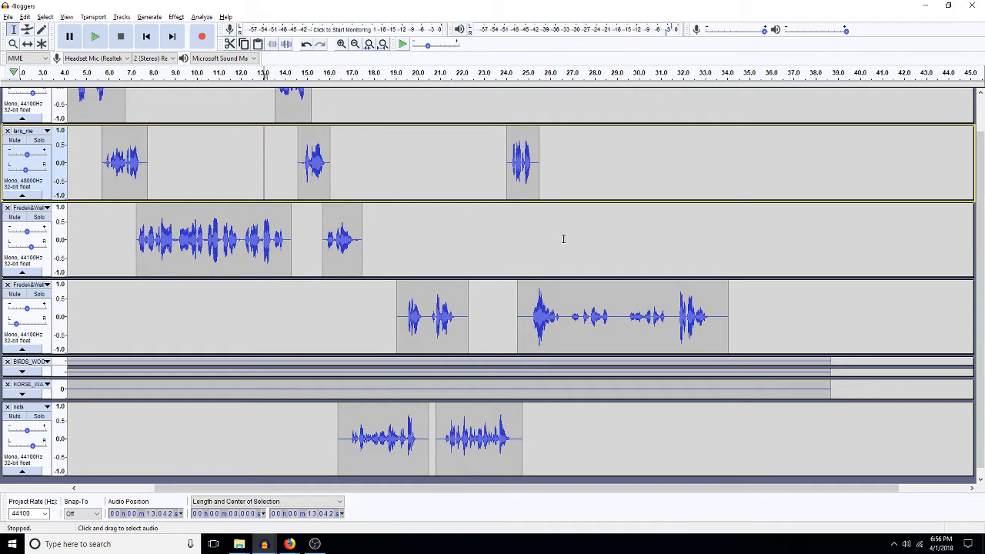
key("ctrl+a")
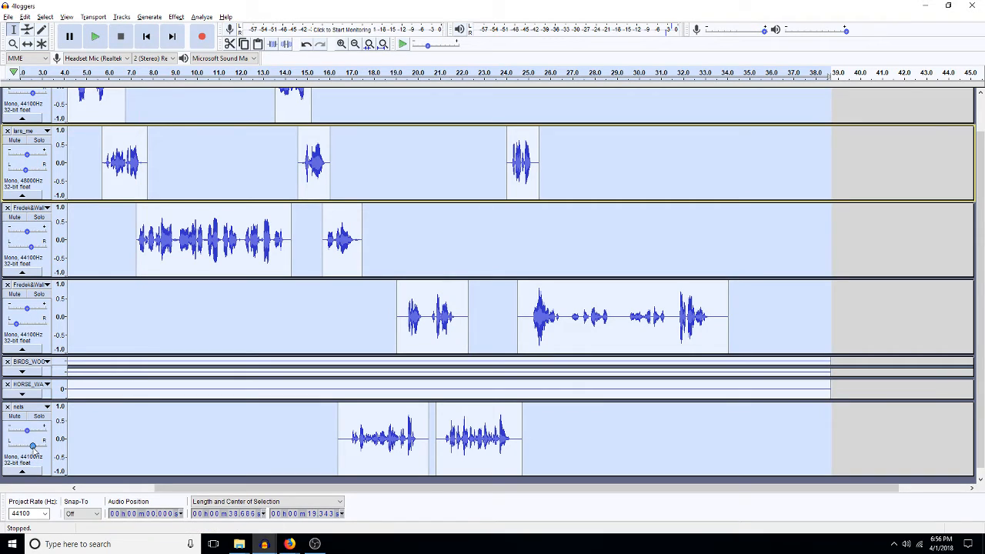
left_click_drag(34, 449, 41, 451)
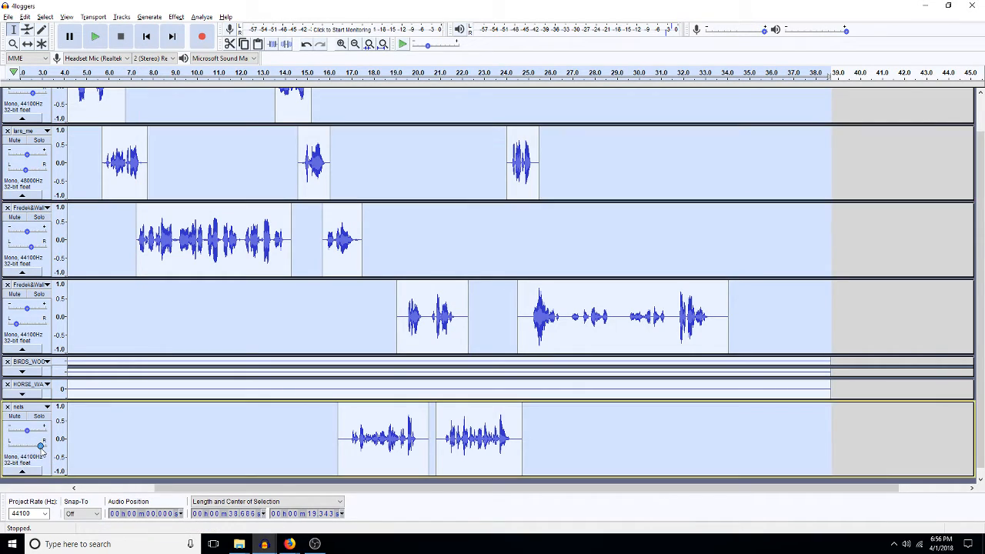
left_click_drag(16, 324, 12, 323)
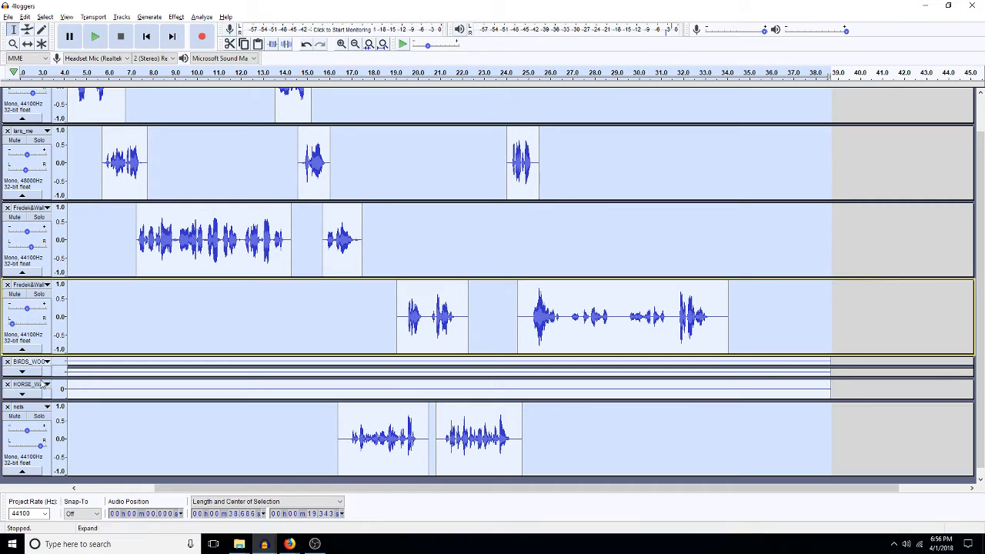
Step: Amplify the fourth track's 19–34 s audio by -6 dB
double_click(483, 307)
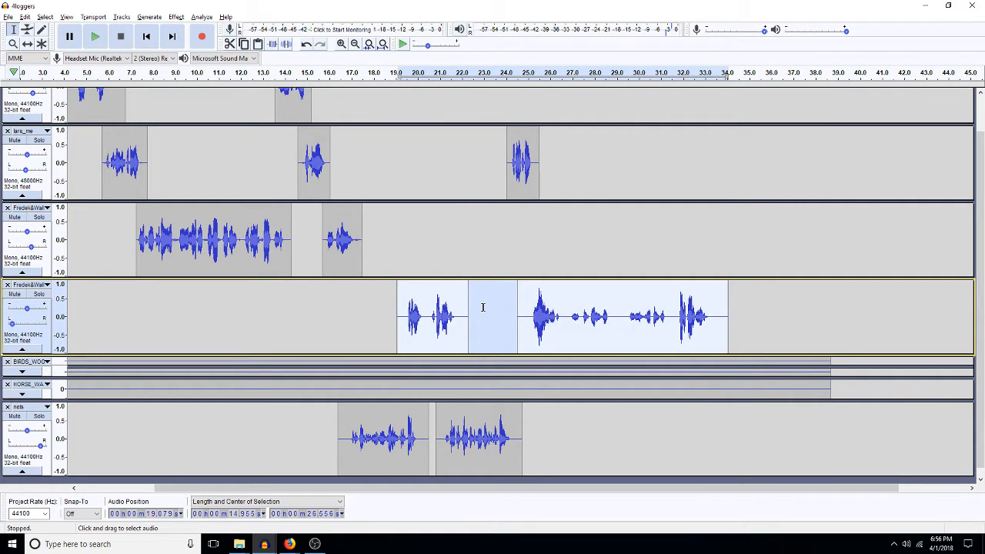
key("shift+a")
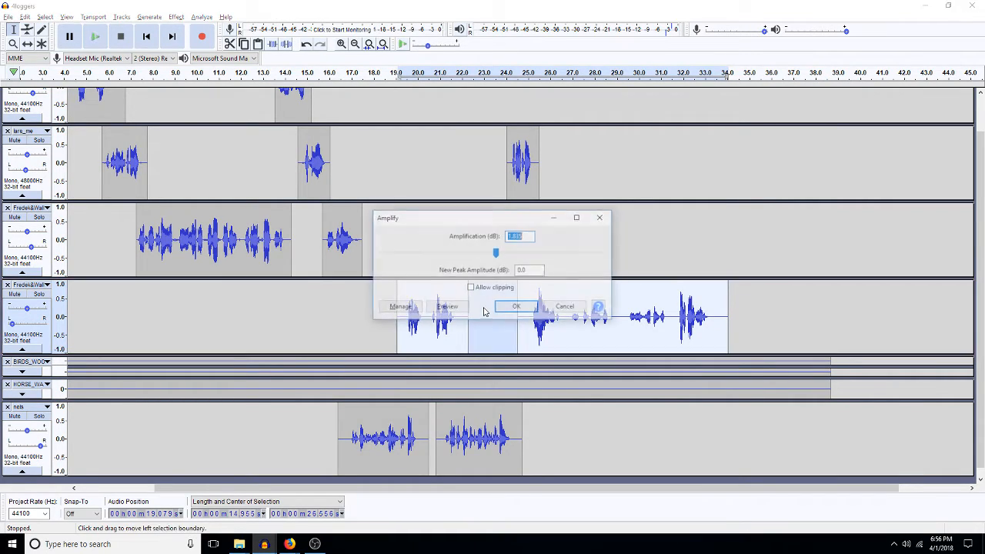
type("-")
type("6")
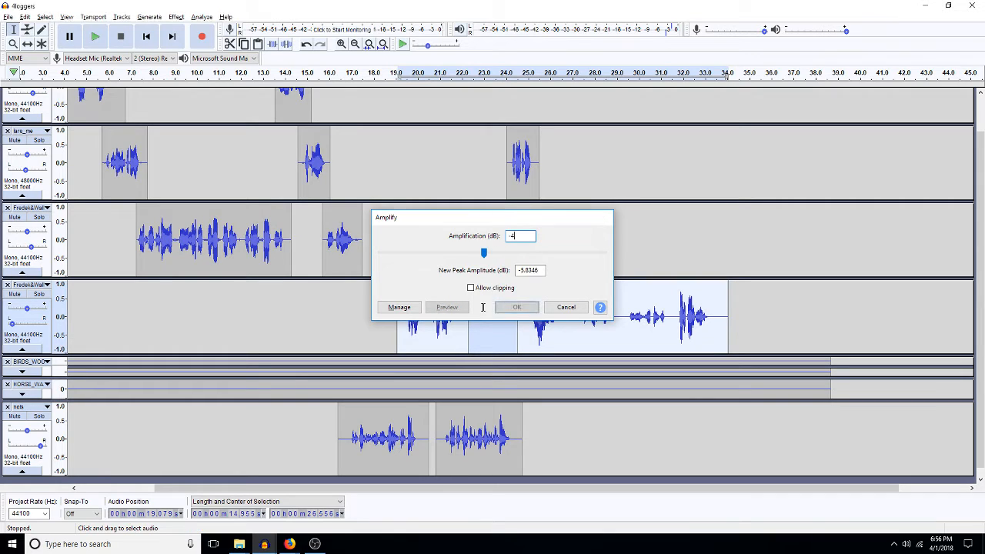
key("Return")
Step: Play from about 18.3 s to check the quieter section
left_click(378, 324)
key("space")
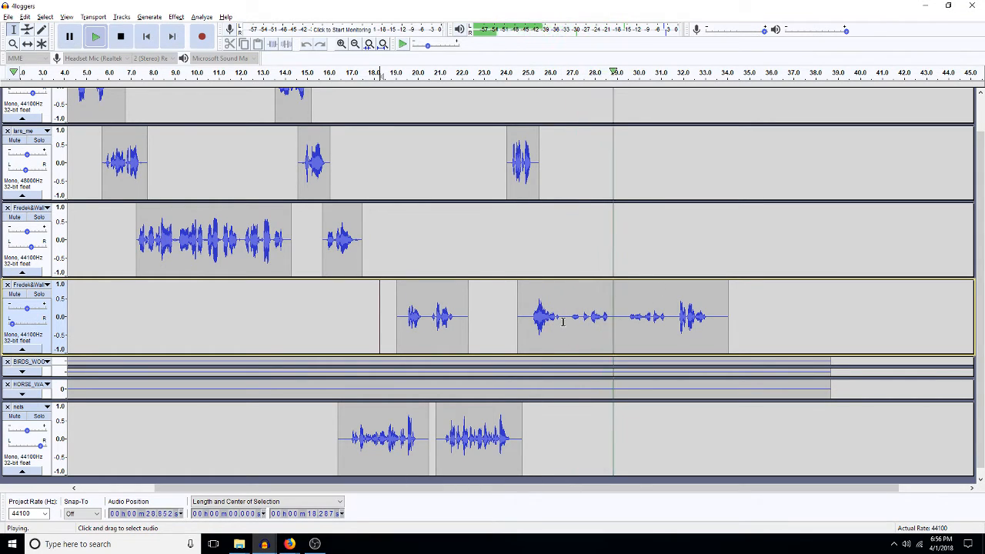
key("space")
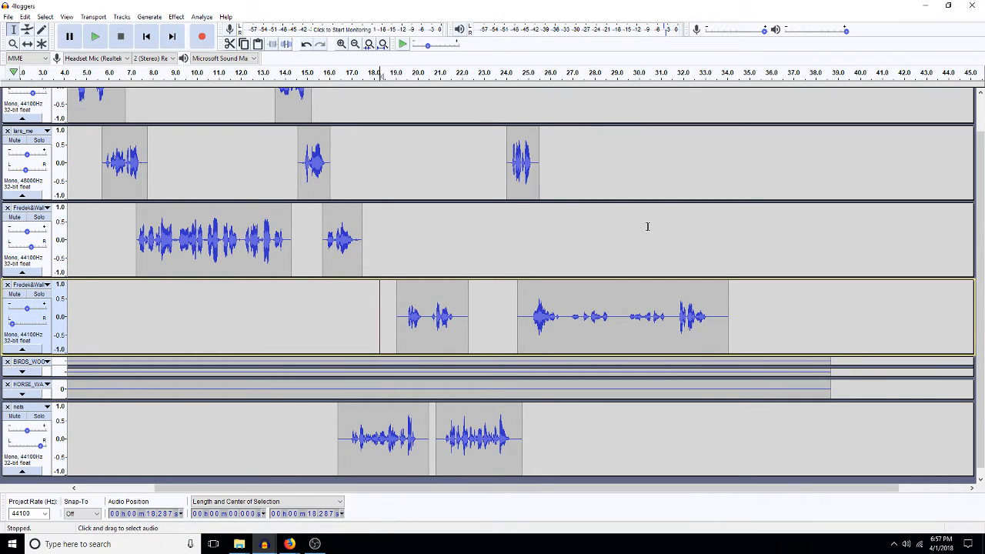
scroll(647, 226, "up", 1)
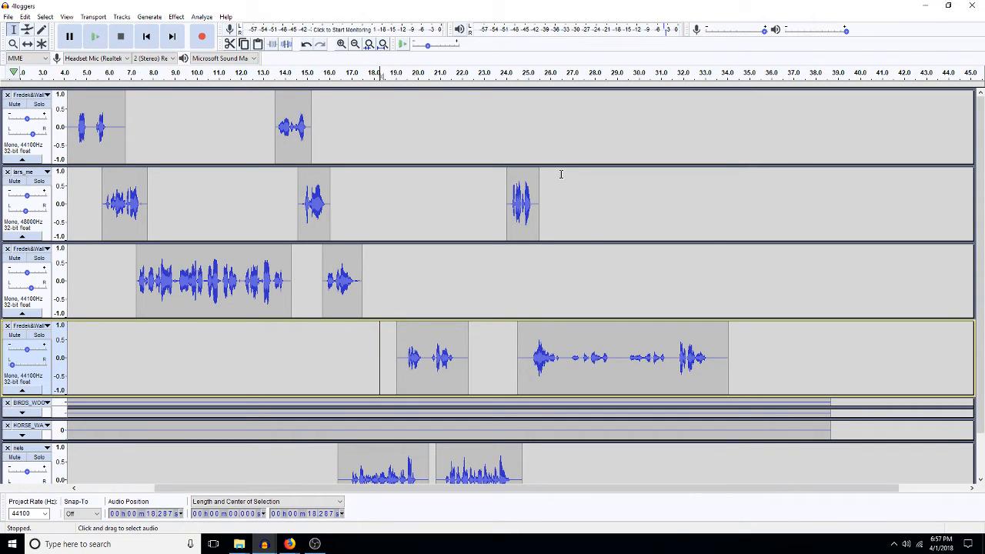
Step: Mix and render all 4loggers tracks into one stereo Mix track and copy it
key("ctrl+a")
key("ctrl+shift+m")
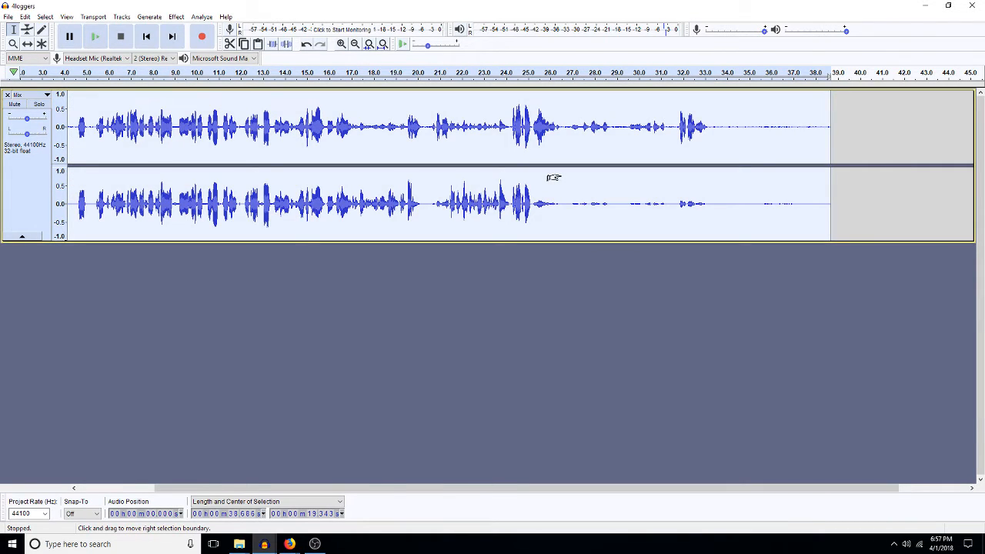
key("ctrl+z")
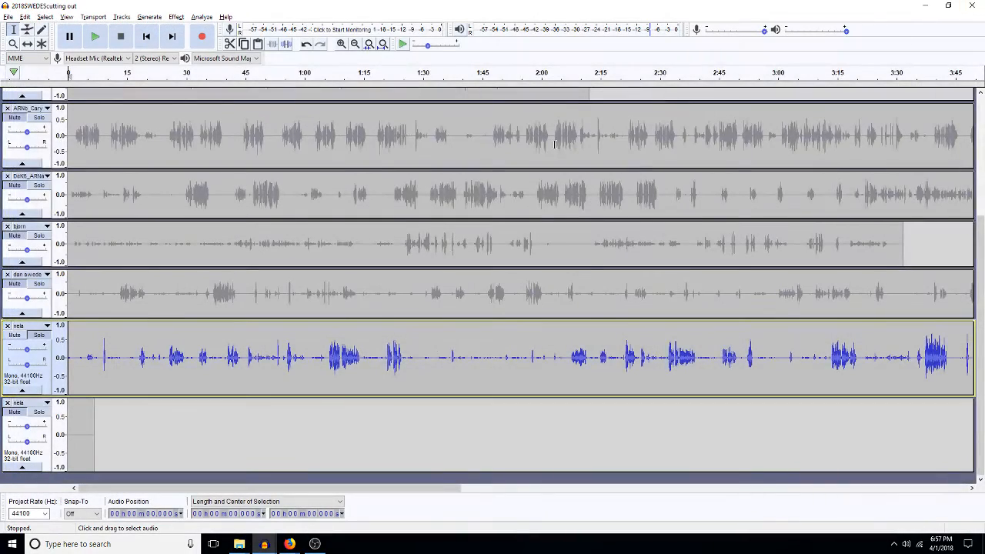
Step: In 1final, delete the old Mix track clip and paste the mixed conversation at 2:13
mouse_move(266, 546)
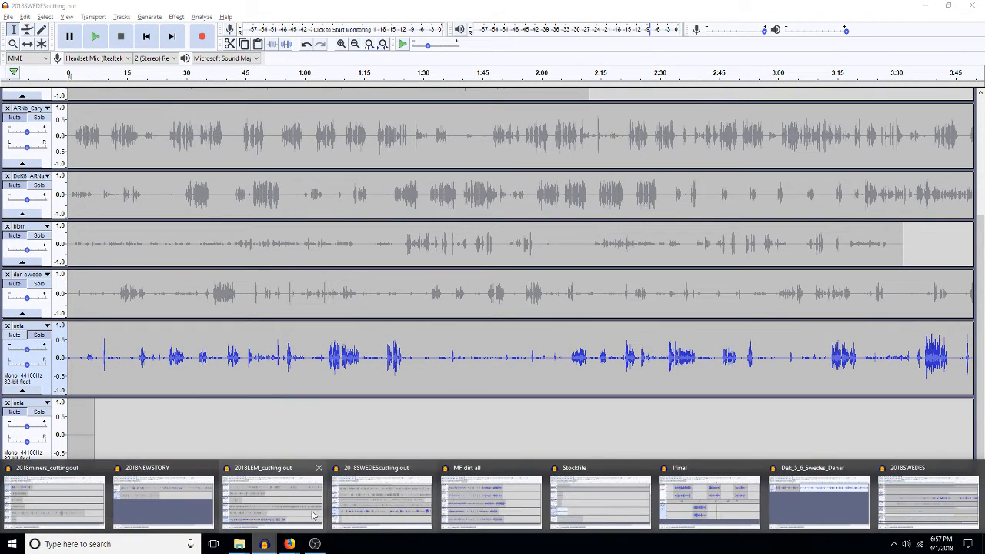
left_click(731, 492)
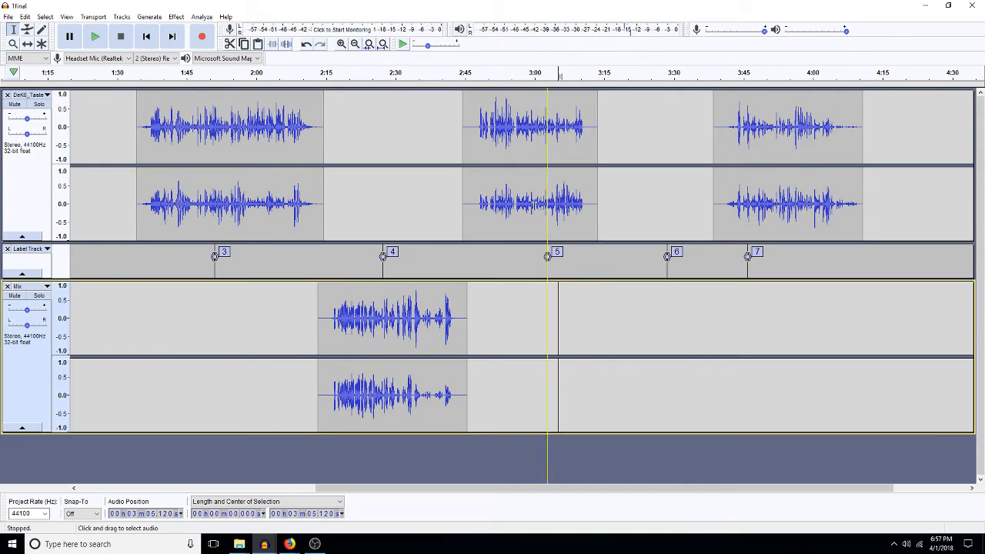
double_click(377, 333)
key("Delete")
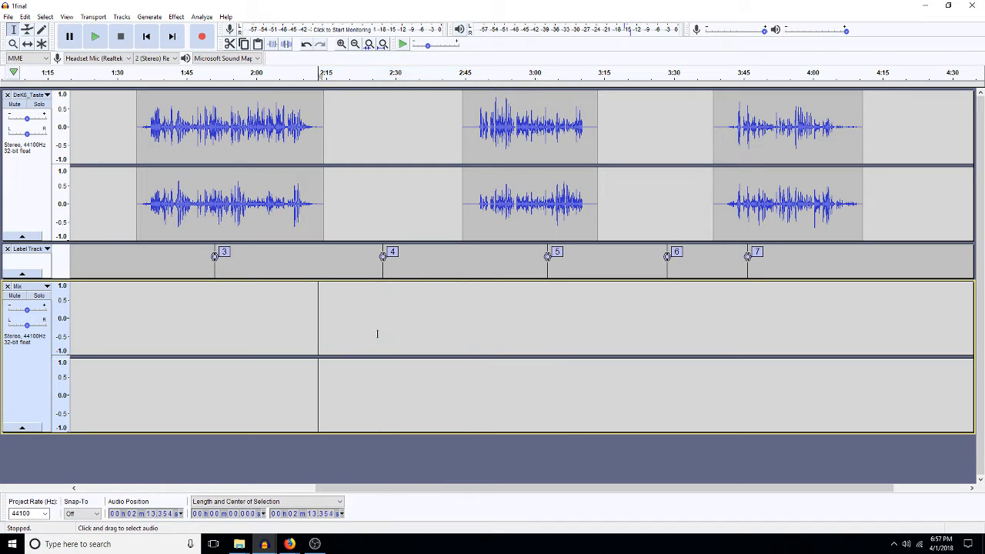
key("ctrl+v")
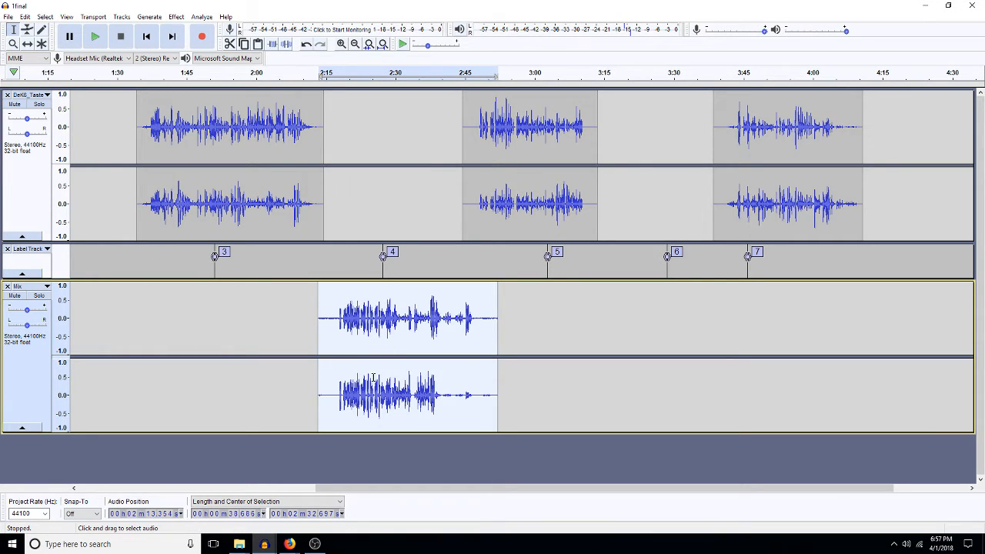
Step: Delete a short stretch from the pasted Mix clip's start and its quiet tail
left_click_drag(339, 315, 324, 329)
key("Delete")
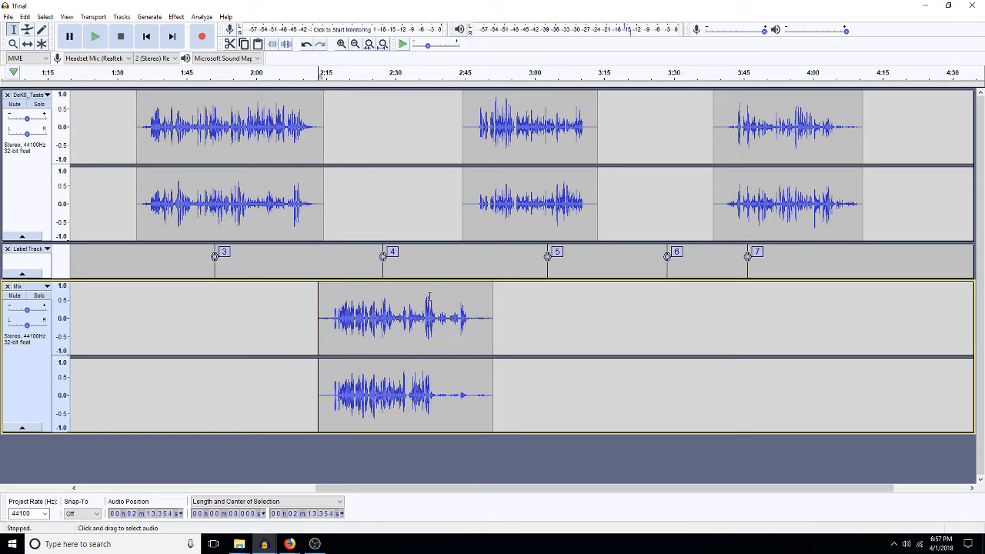
left_click_drag(483, 317, 505, 334)
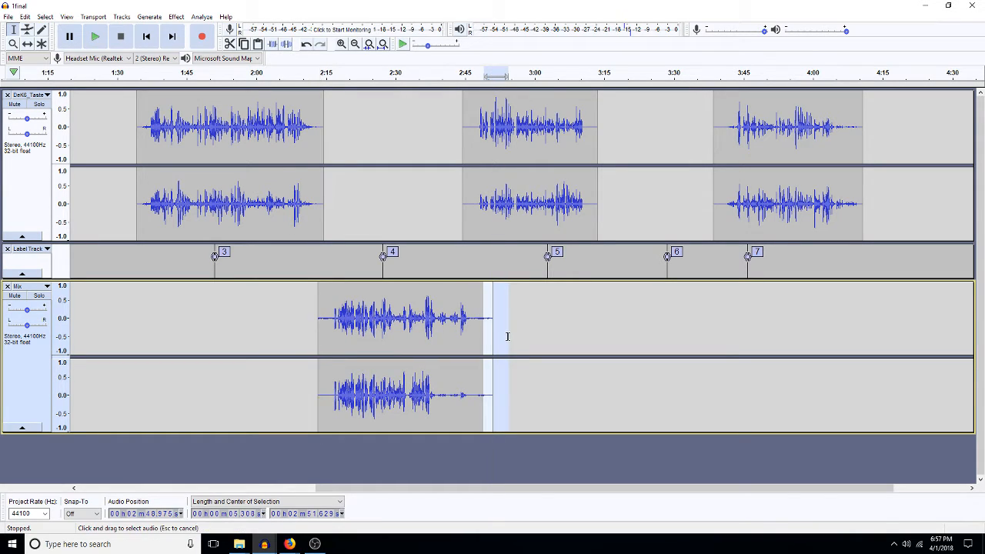
key("Delete")
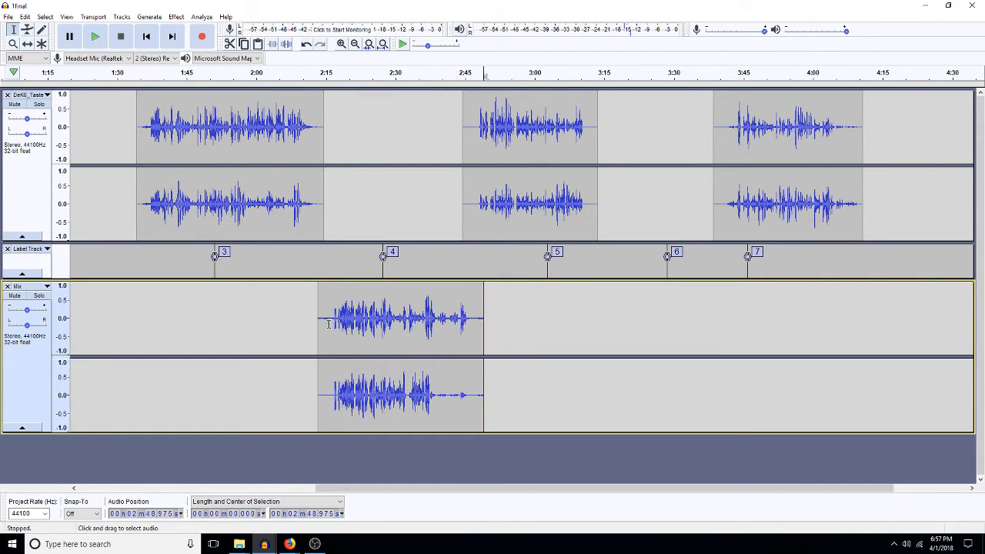
left_click_drag(334, 319, 324, 334)
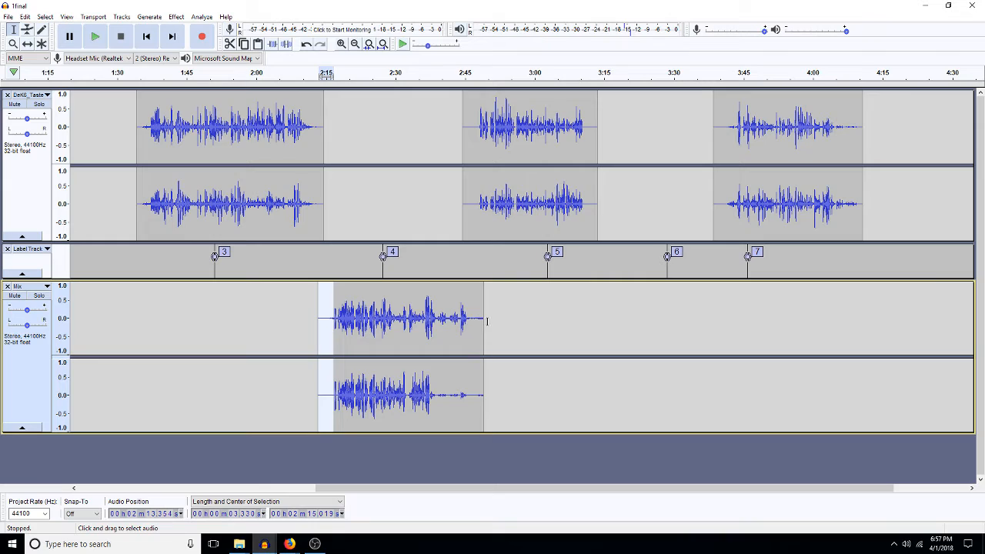
left_click_drag(484, 323, 466, 330)
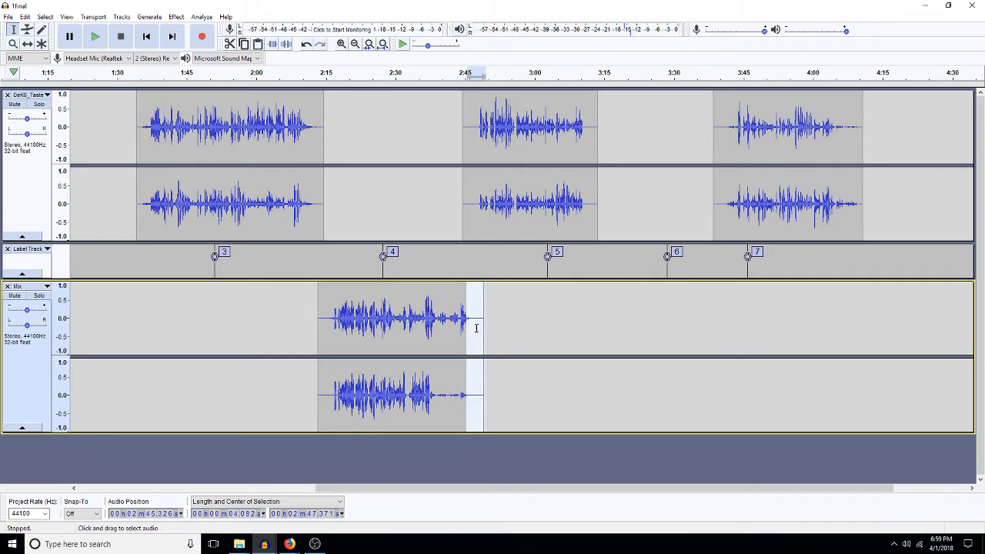
Step: Play the project from 4:11 in the Mix track, then fit the whole 0–4:15 project in view
left_click(480, 327)
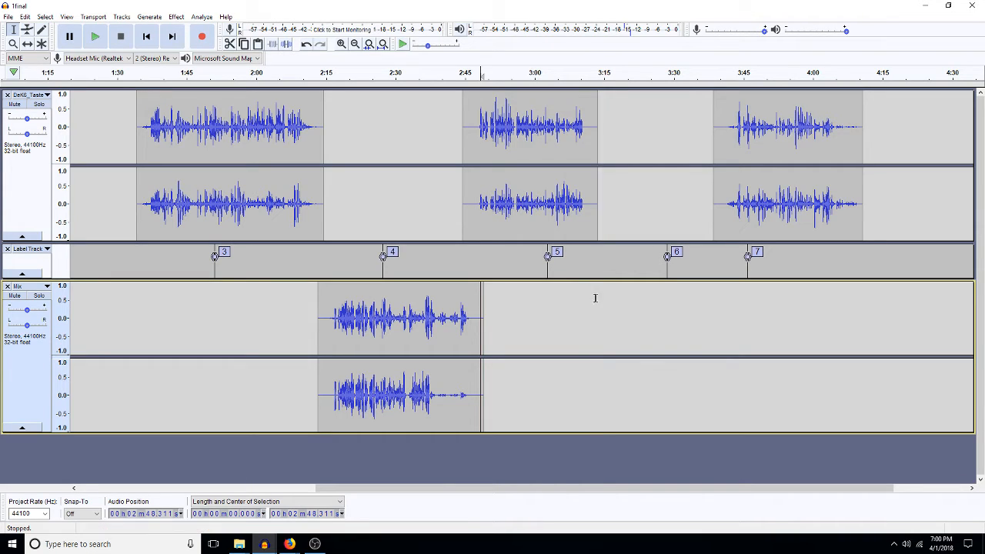
left_click(391, 192)
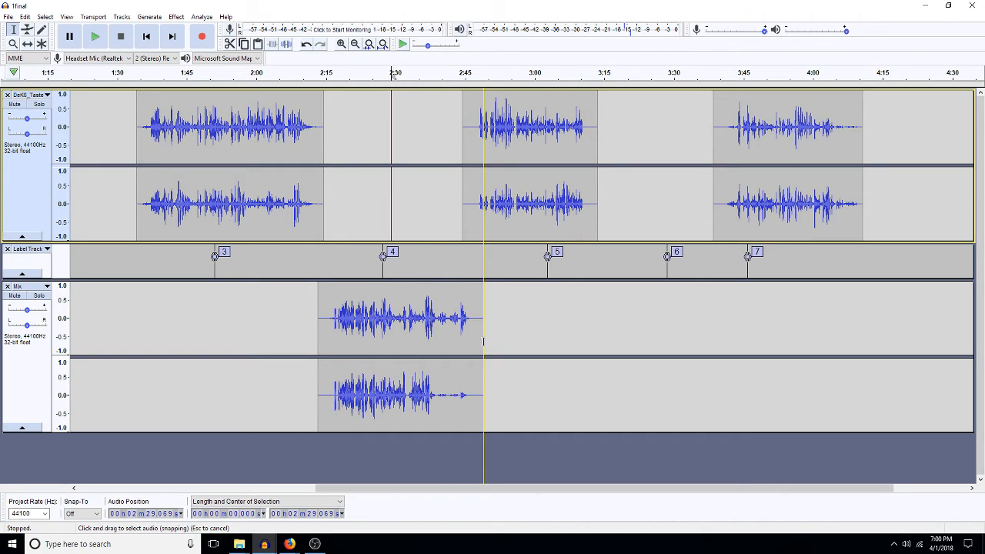
left_click(962, 490)
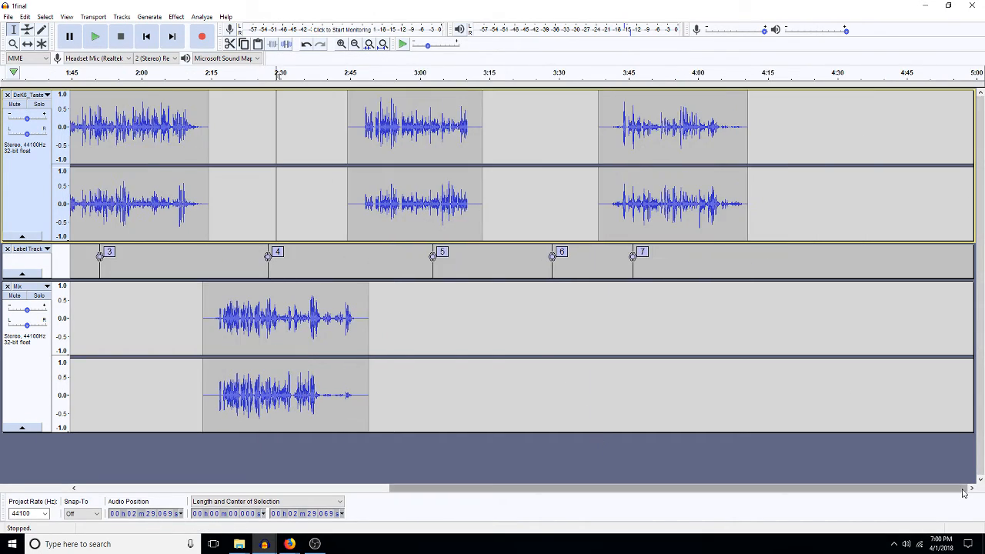
left_click(750, 308)
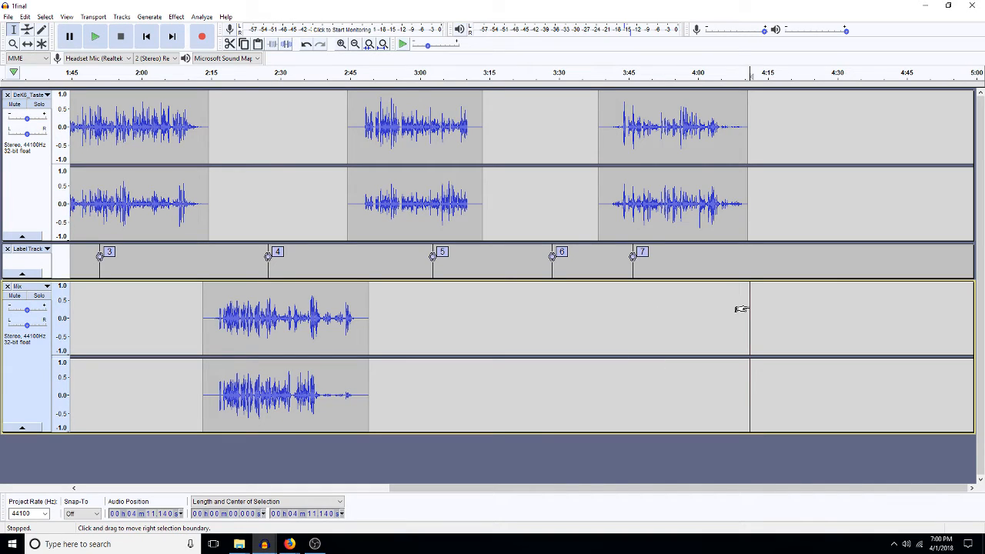
key("space")
left_click(382, 43)
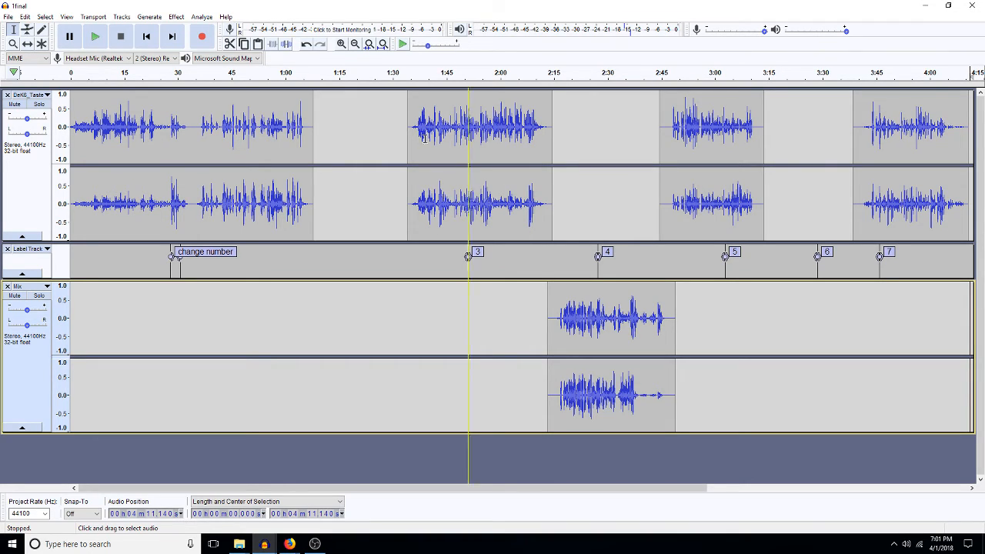
Step: Cut the top track's 0:34–1:07 audio and paste it back as a separate clip at 35.1 s
left_click(463, 226)
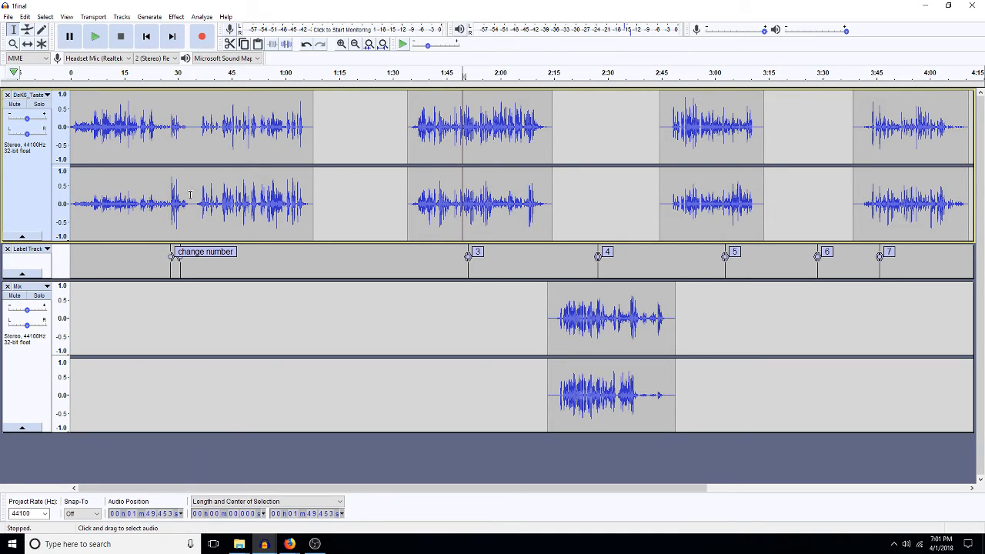
left_click_drag(193, 199, 313, 184)
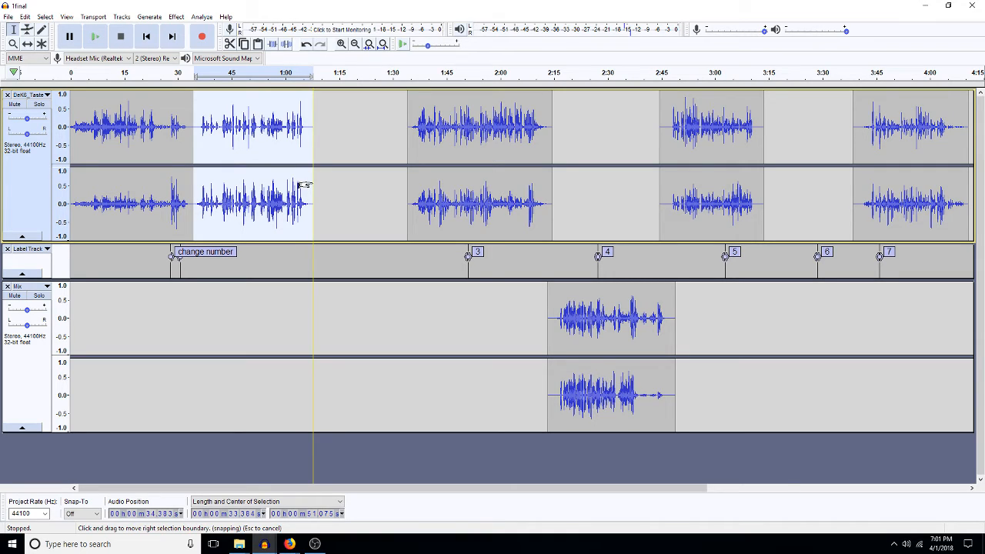
key("Delete")
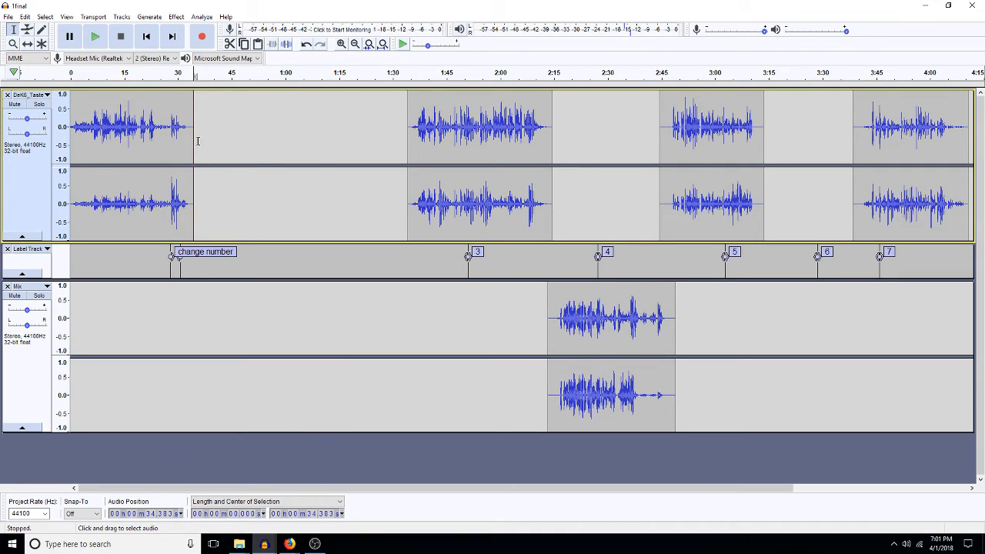
left_click(196, 142)
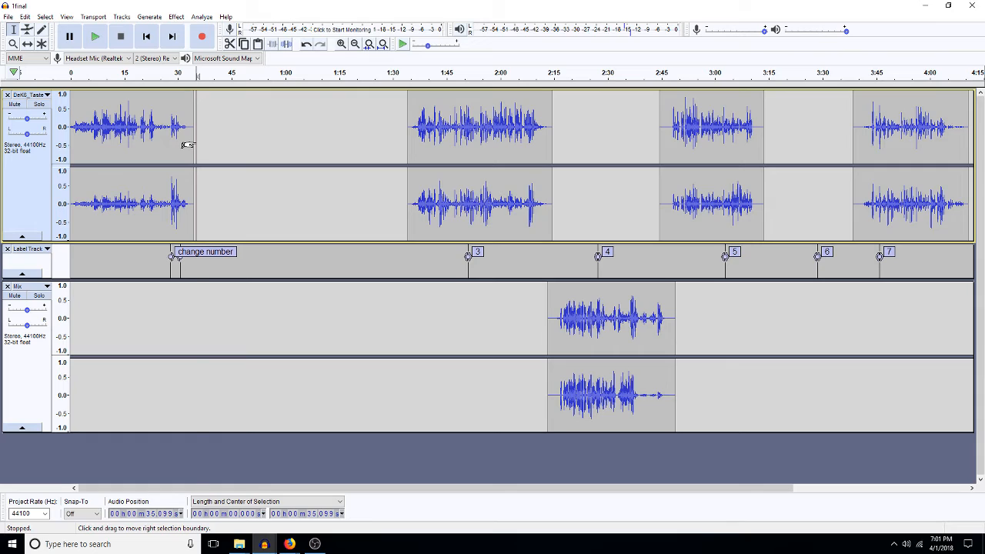
key("ctrl+v")
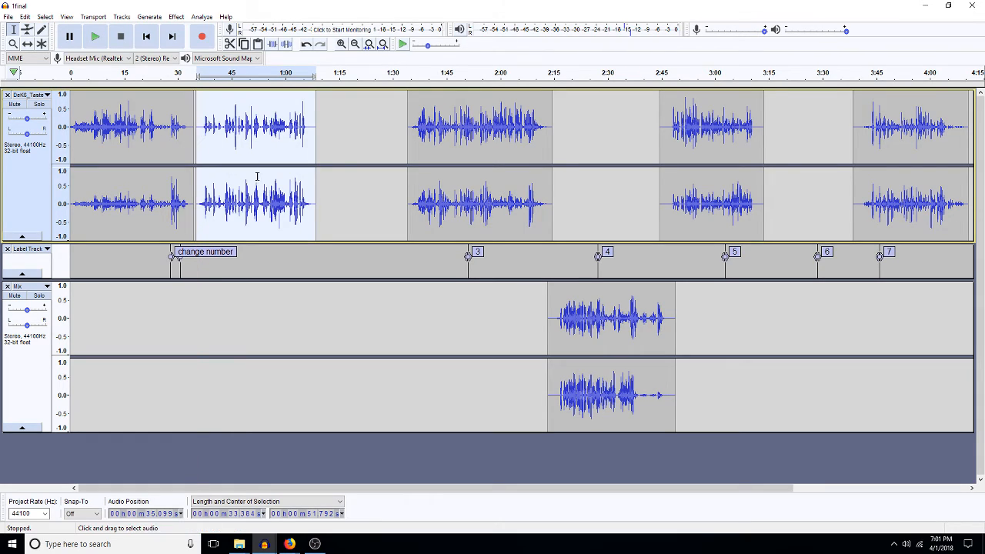
left_click(259, 263)
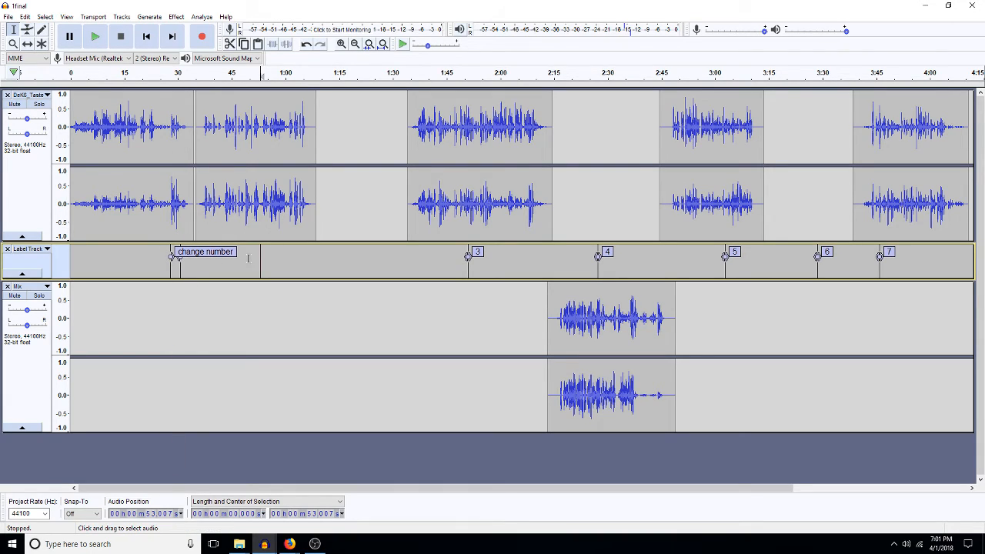
Step: Add a label named '1' at about 53 seconds in the label track
key("ctrl+b")
type("1")
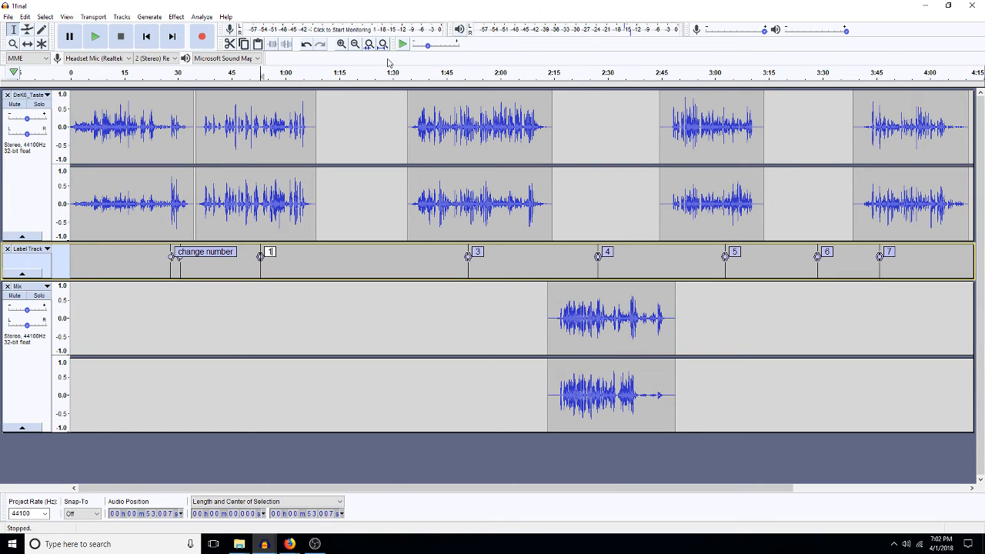
left_click(607, 180)
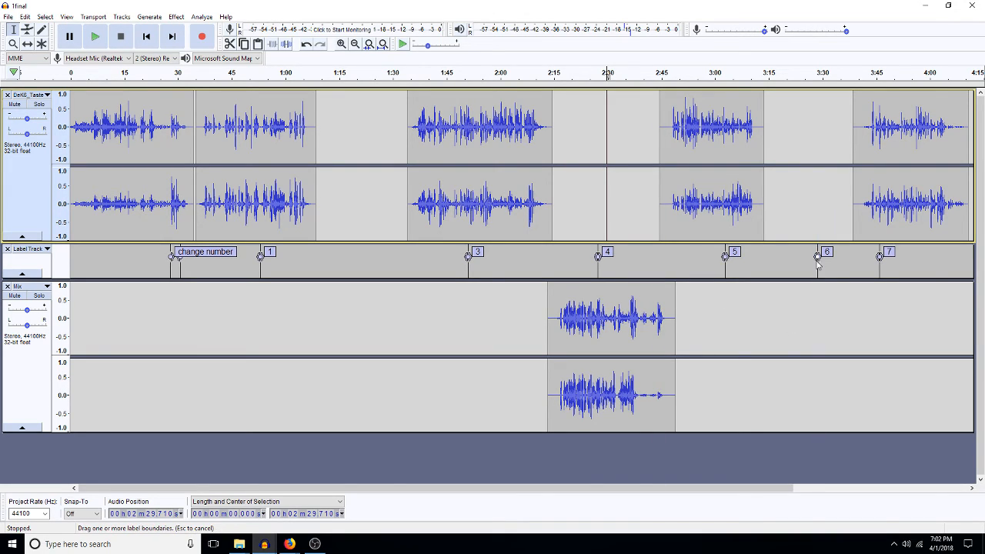
Step: Drag label 6 slightly earlier and label 7 later along the timeline
left_click_drag(817, 258, 808, 259)
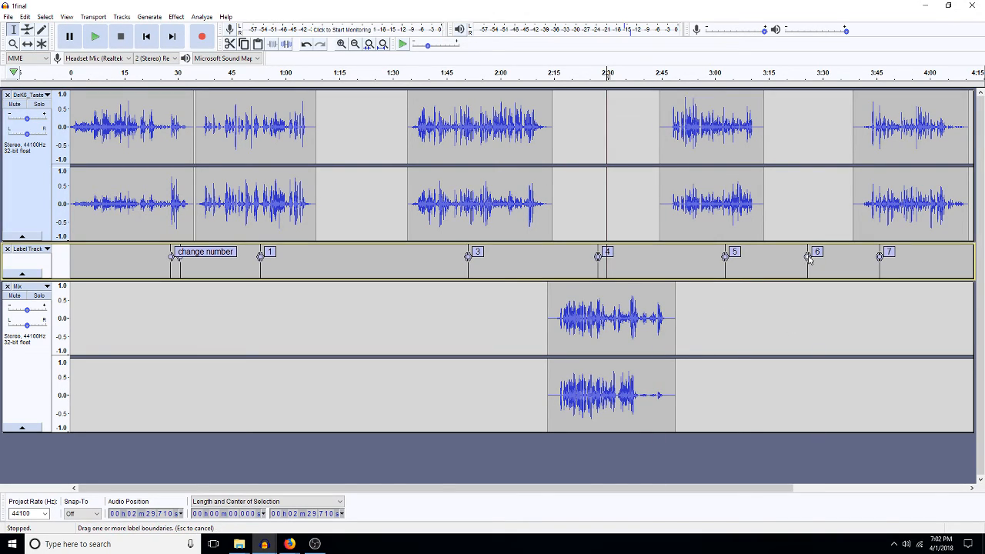
left_click_drag(880, 258, 911, 258)
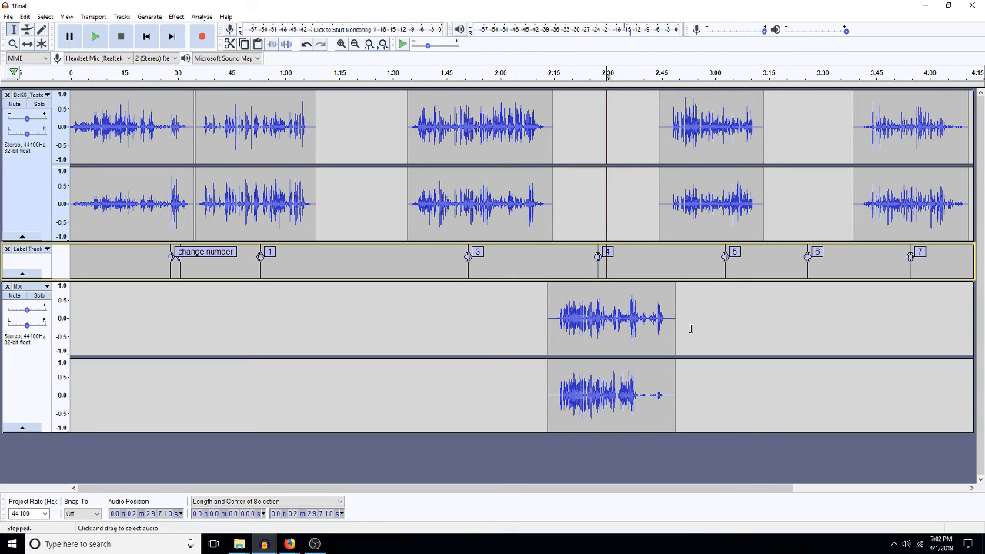
left_click(971, 488)
left_click(971, 489)
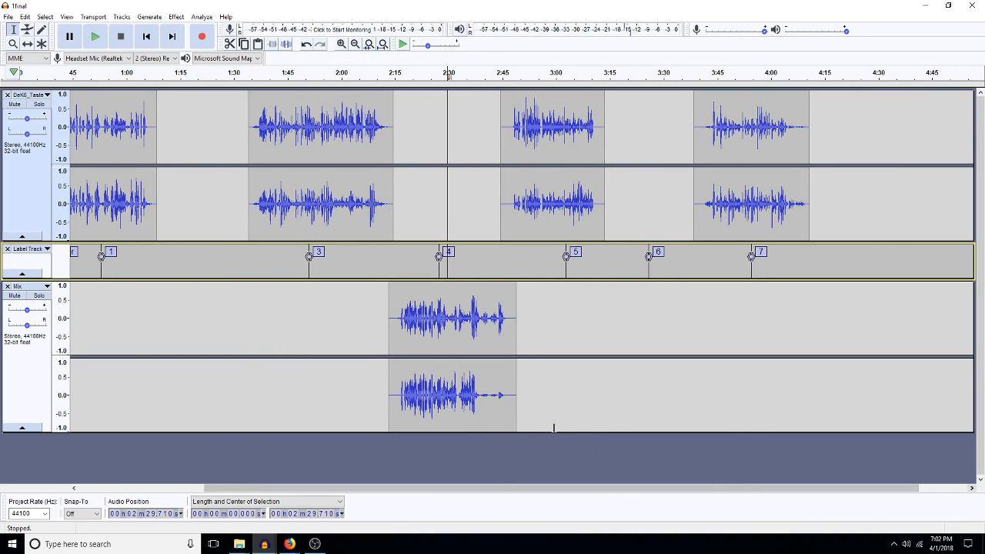
left_click(217, 326)
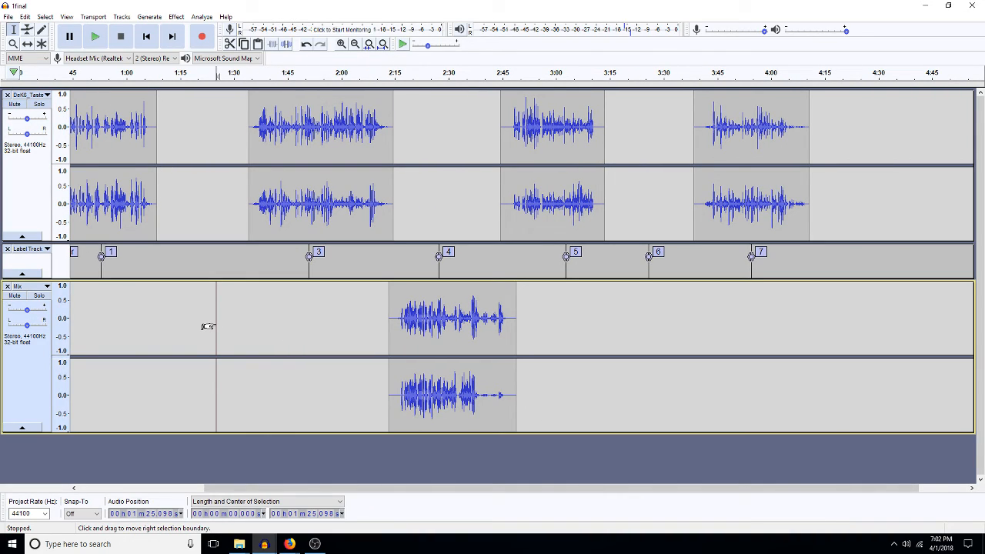
left_click(255, 297)
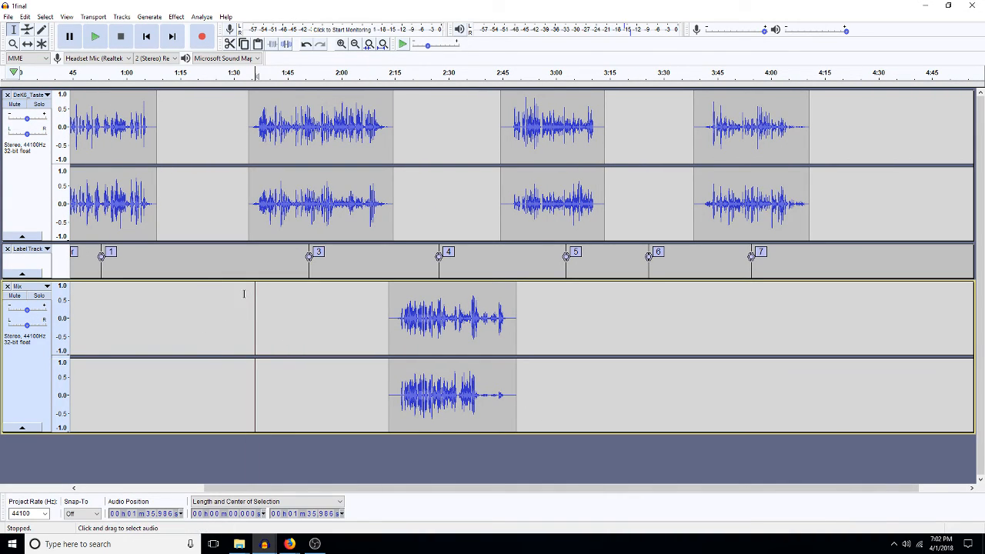
left_click(249, 295)
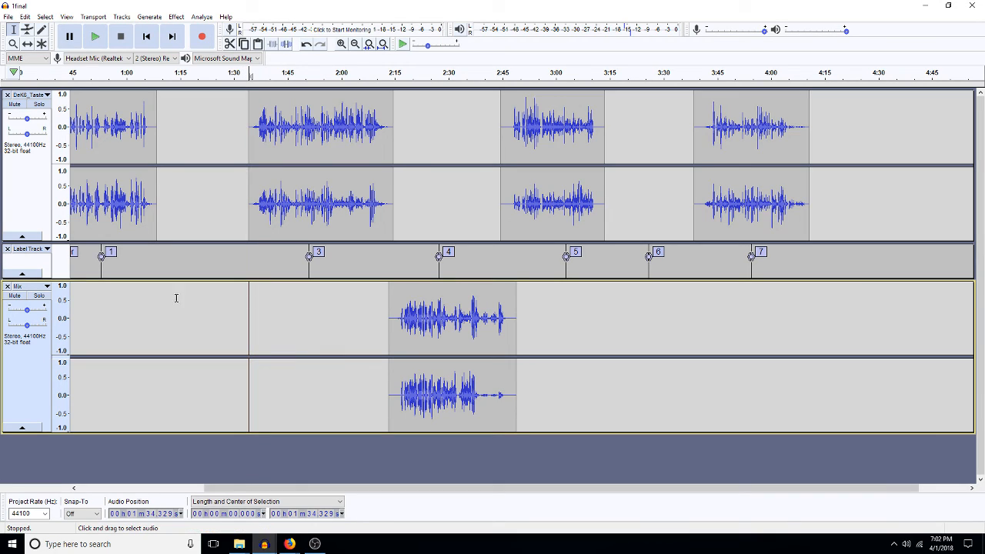
left_click(149, 300)
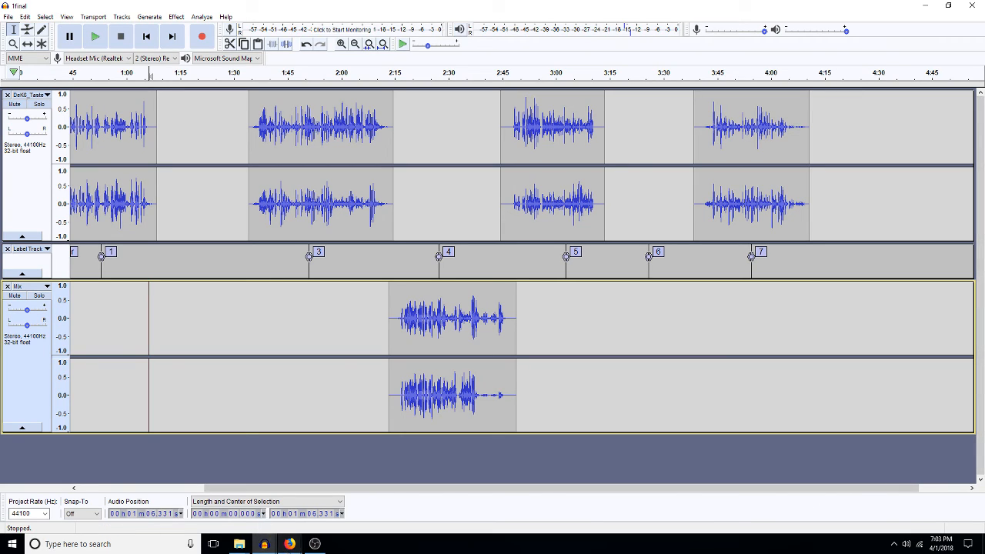
left_click(295, 545)
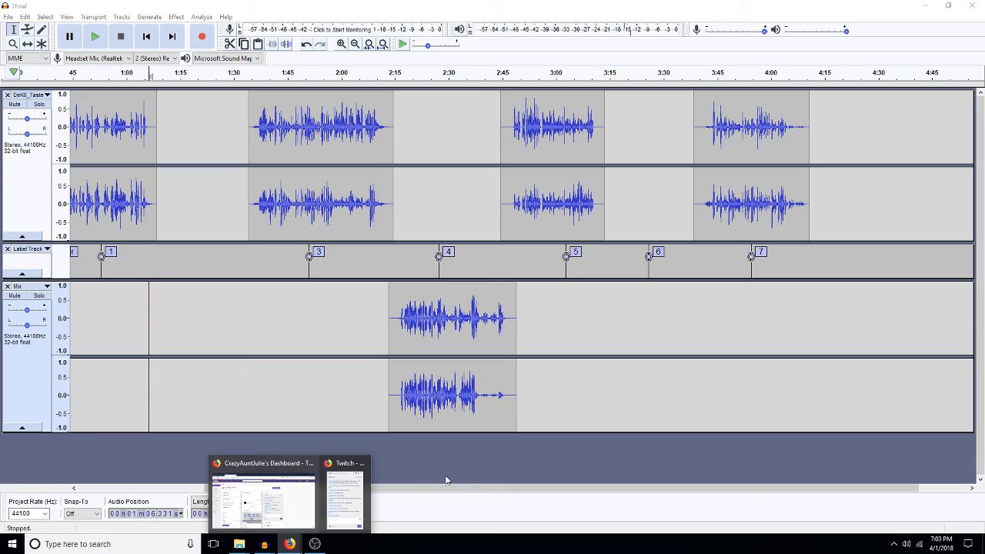
left_click(325, 387)
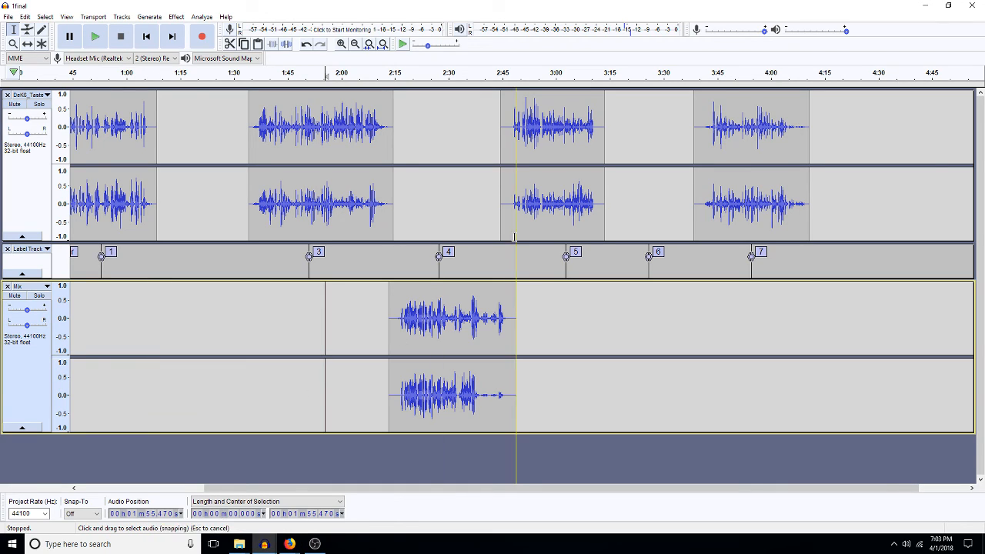
left_click(471, 212)
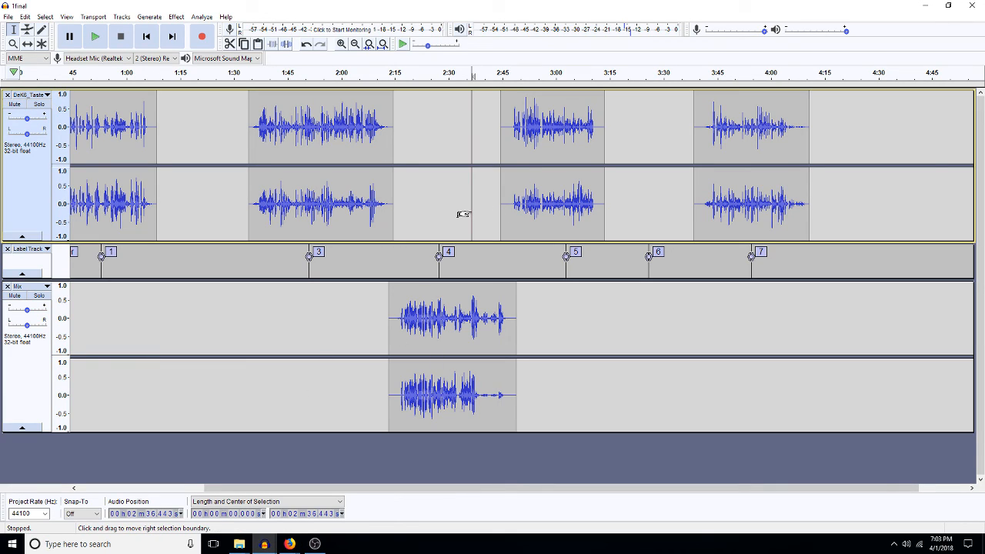